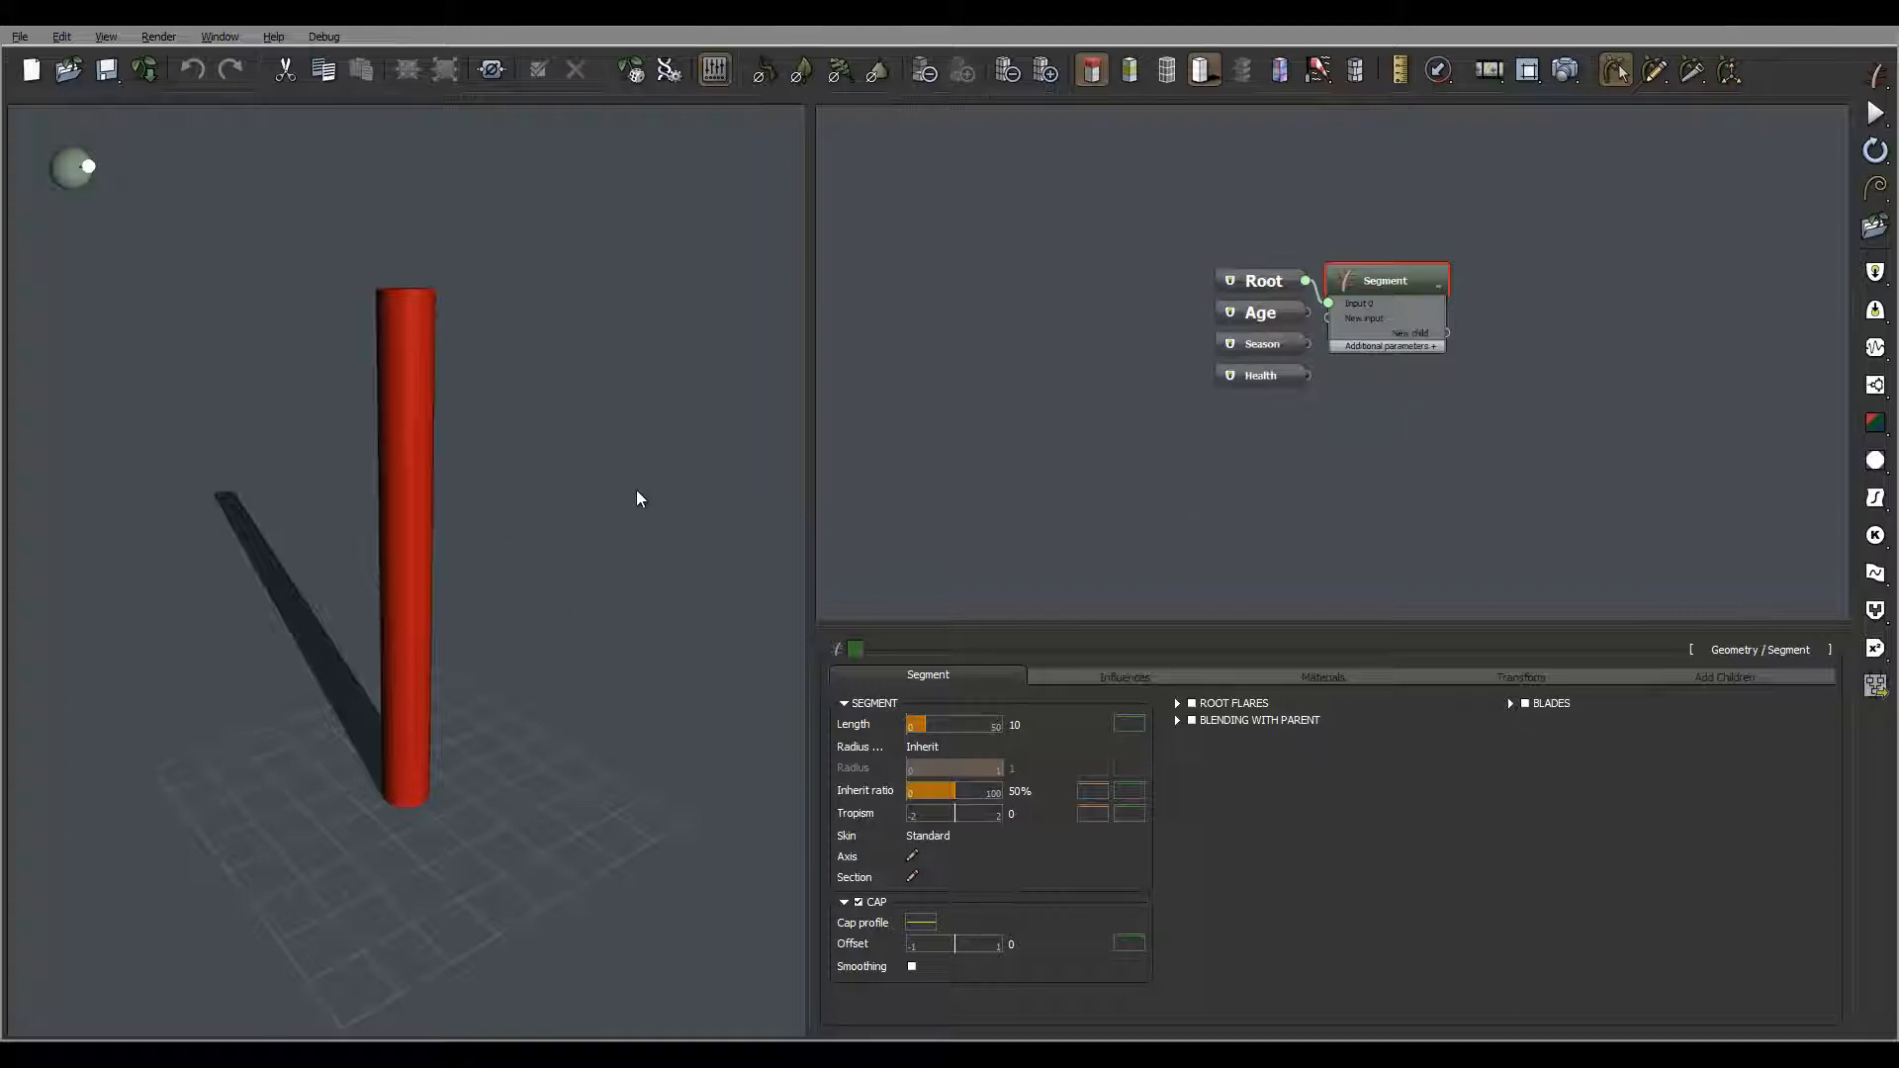
Move the Segment node farther from the Root node and rename it Trunk
{"action": "right_click_drag", "start_coordinate": [579, 555], "coordinate": [468, 524]}
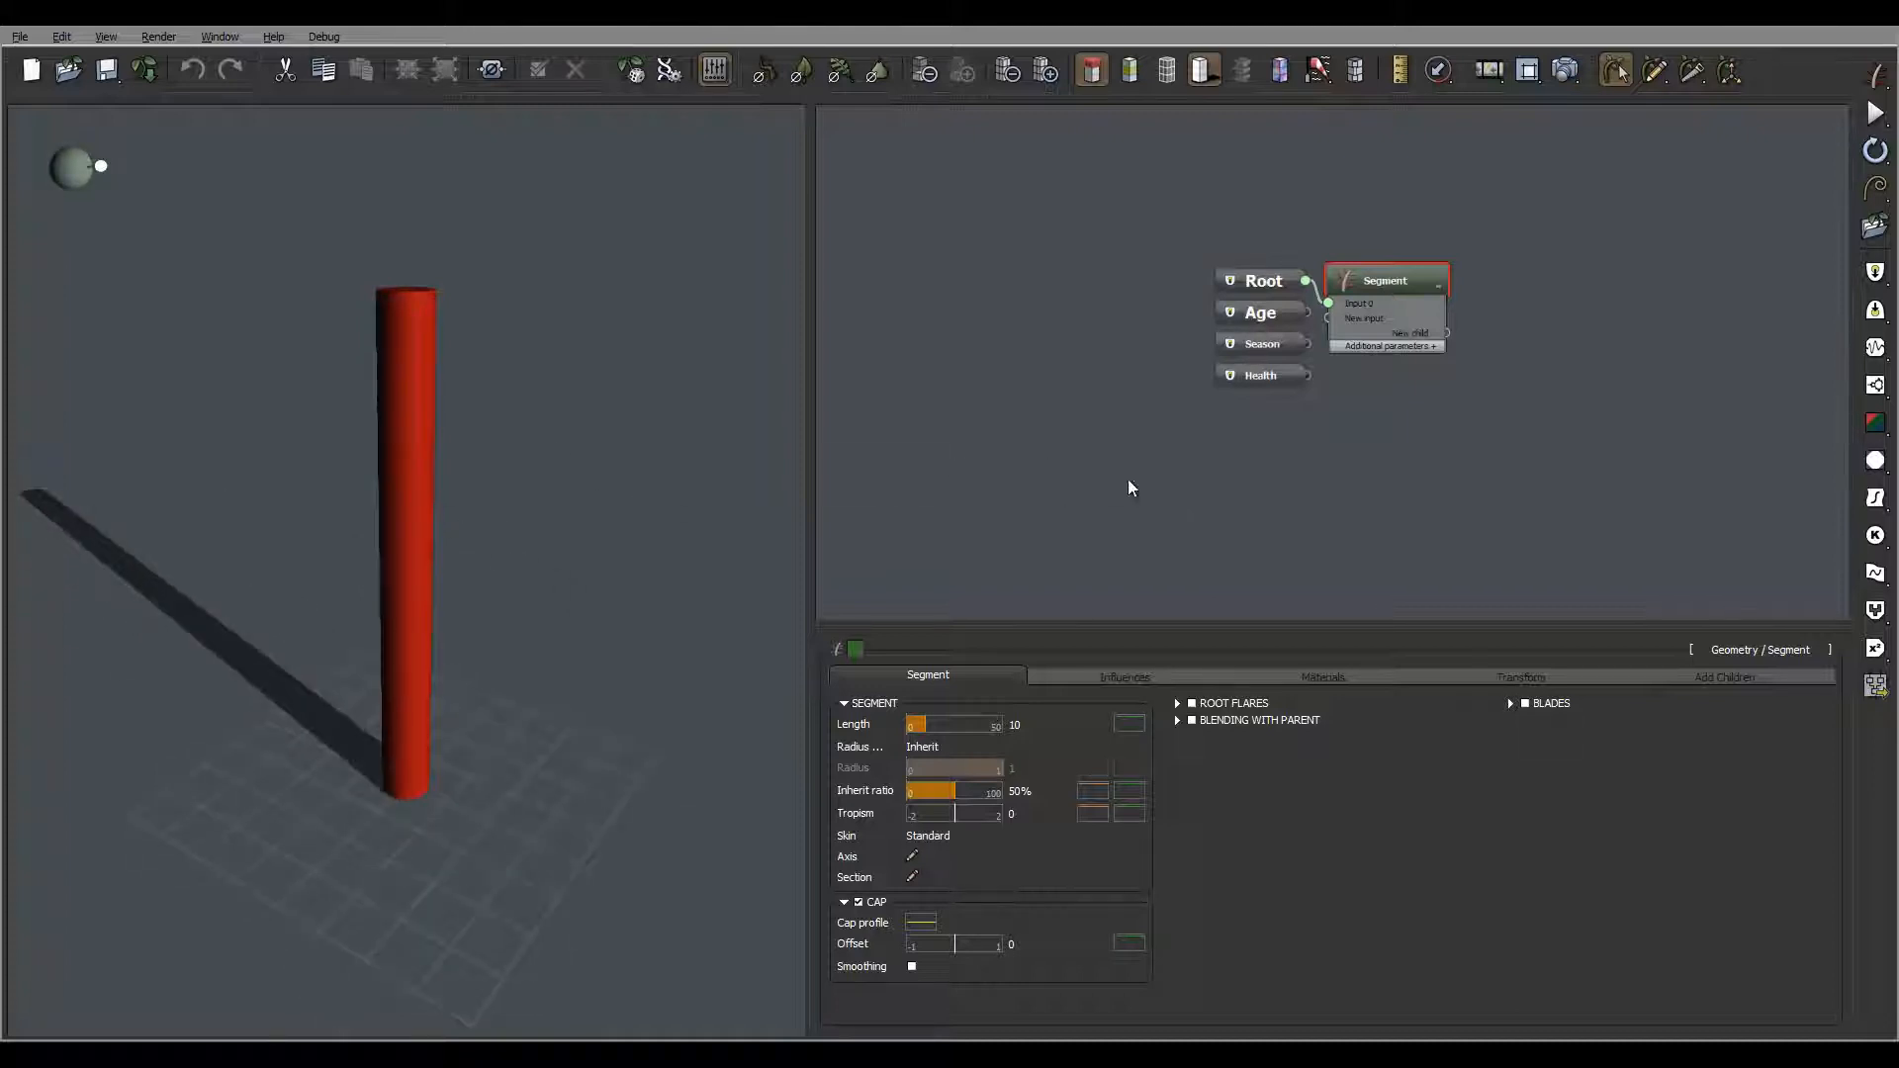
{"action": "middle_click_drag", "start_coordinate": [1242, 448], "coordinate": [1057, 489]}
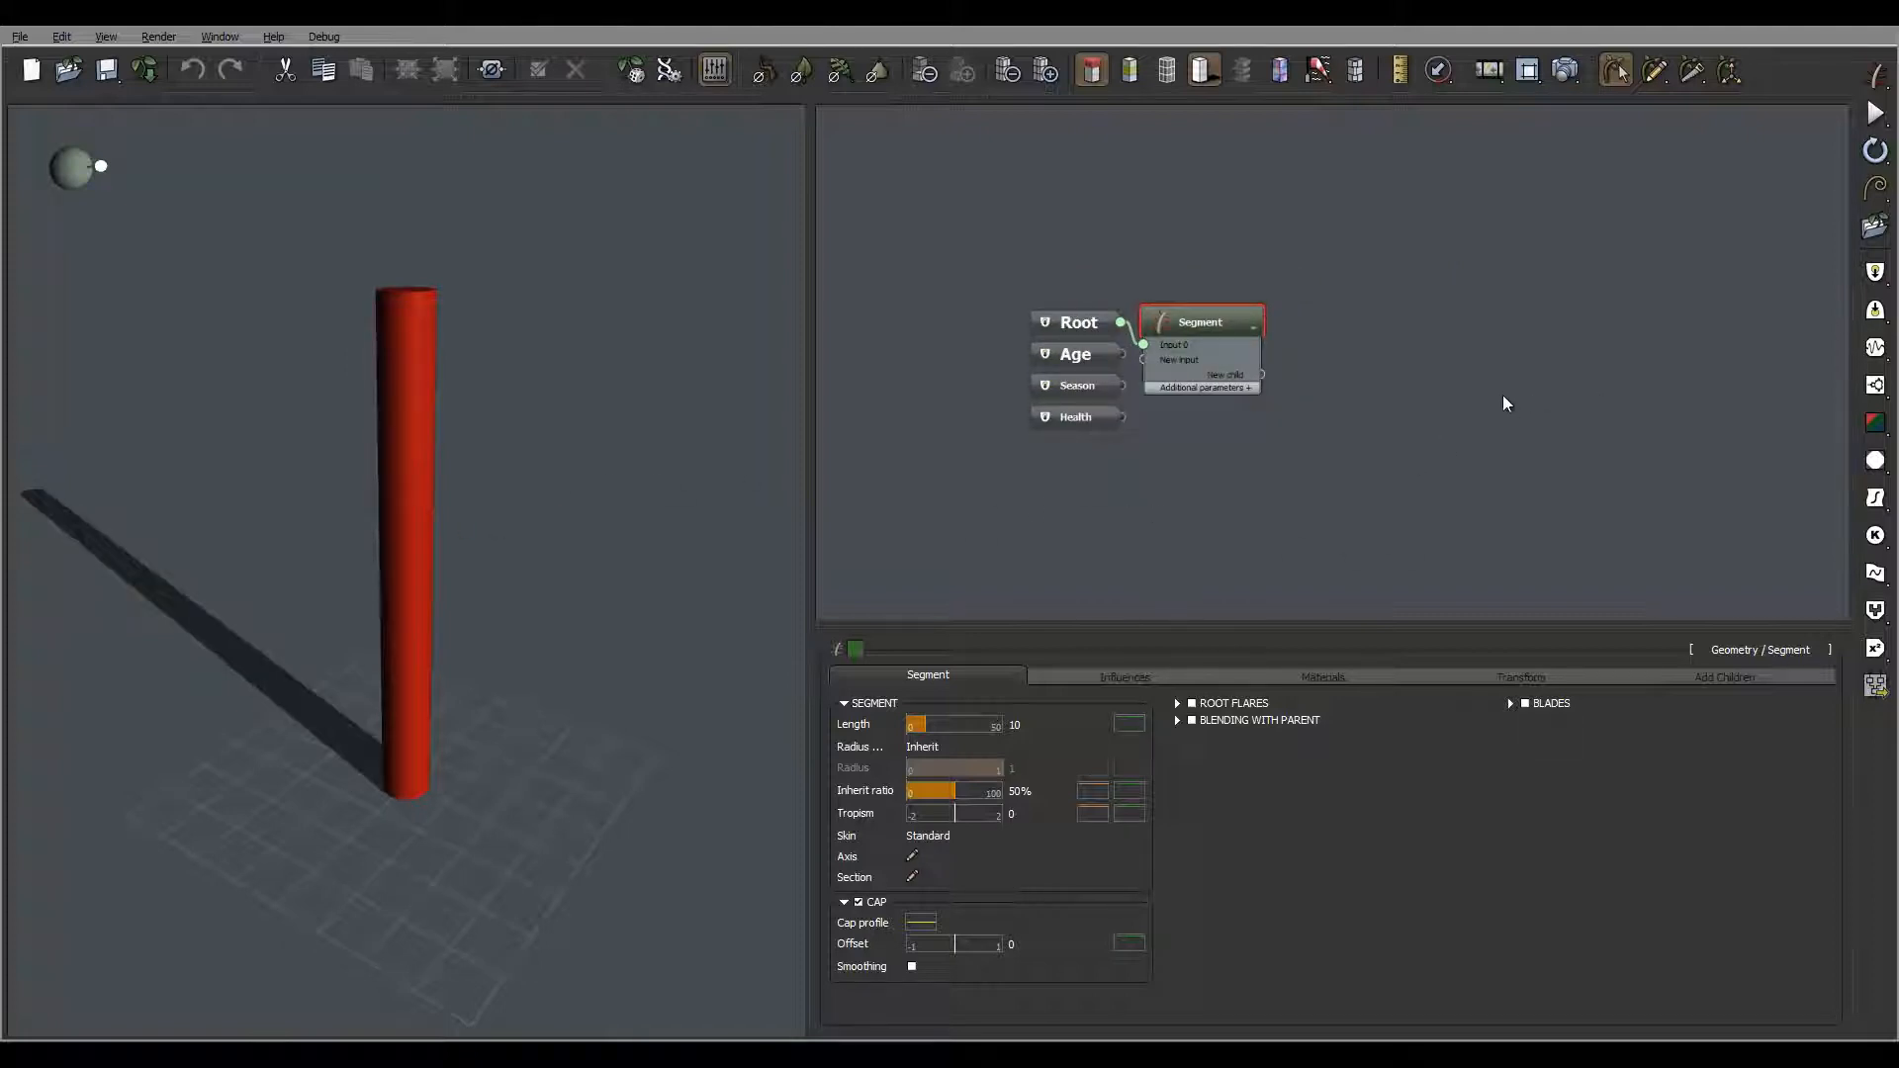
{"action": "middle_click_drag", "start_coordinate": [1385, 438], "coordinate": [1319, 438]}
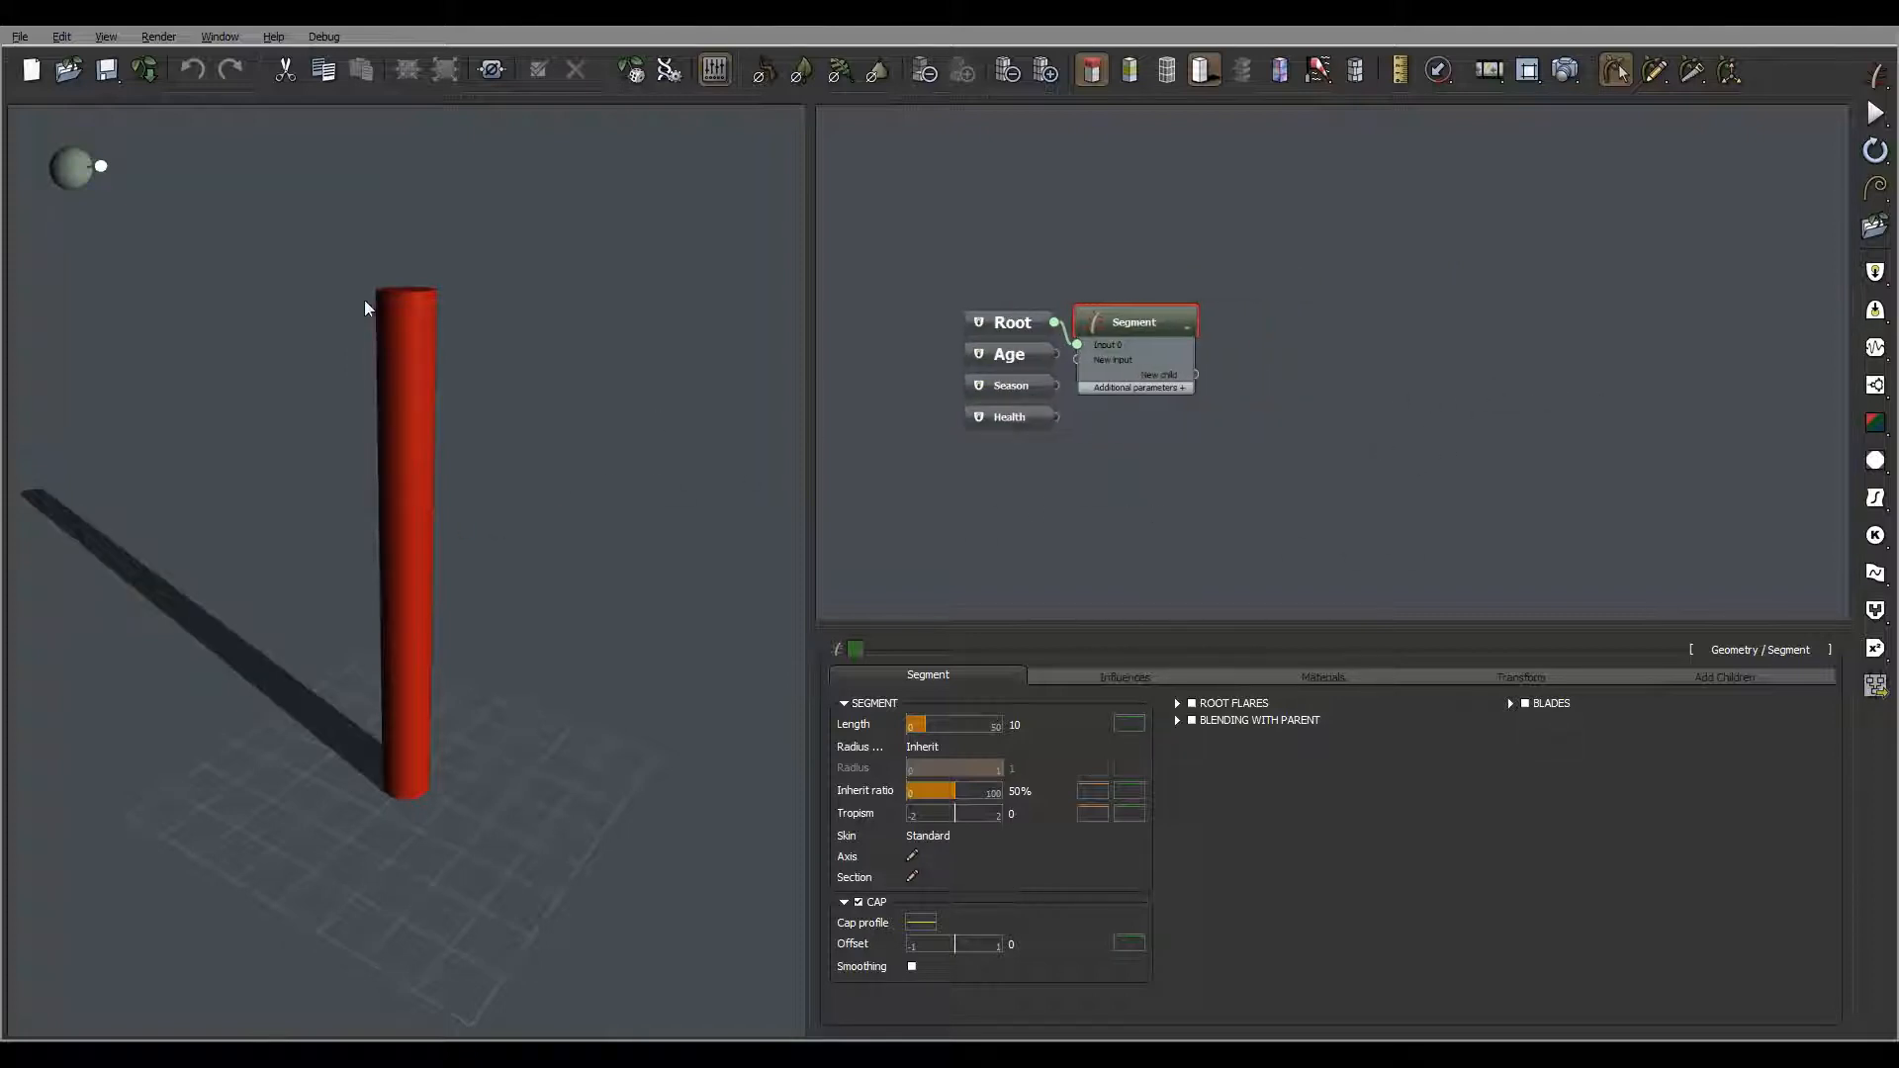
{"action": "left_click_drag", "start_coordinate": [1151, 327], "coordinate": [1222, 319]}
{"action": "double_click", "coordinate": [1223, 319]}
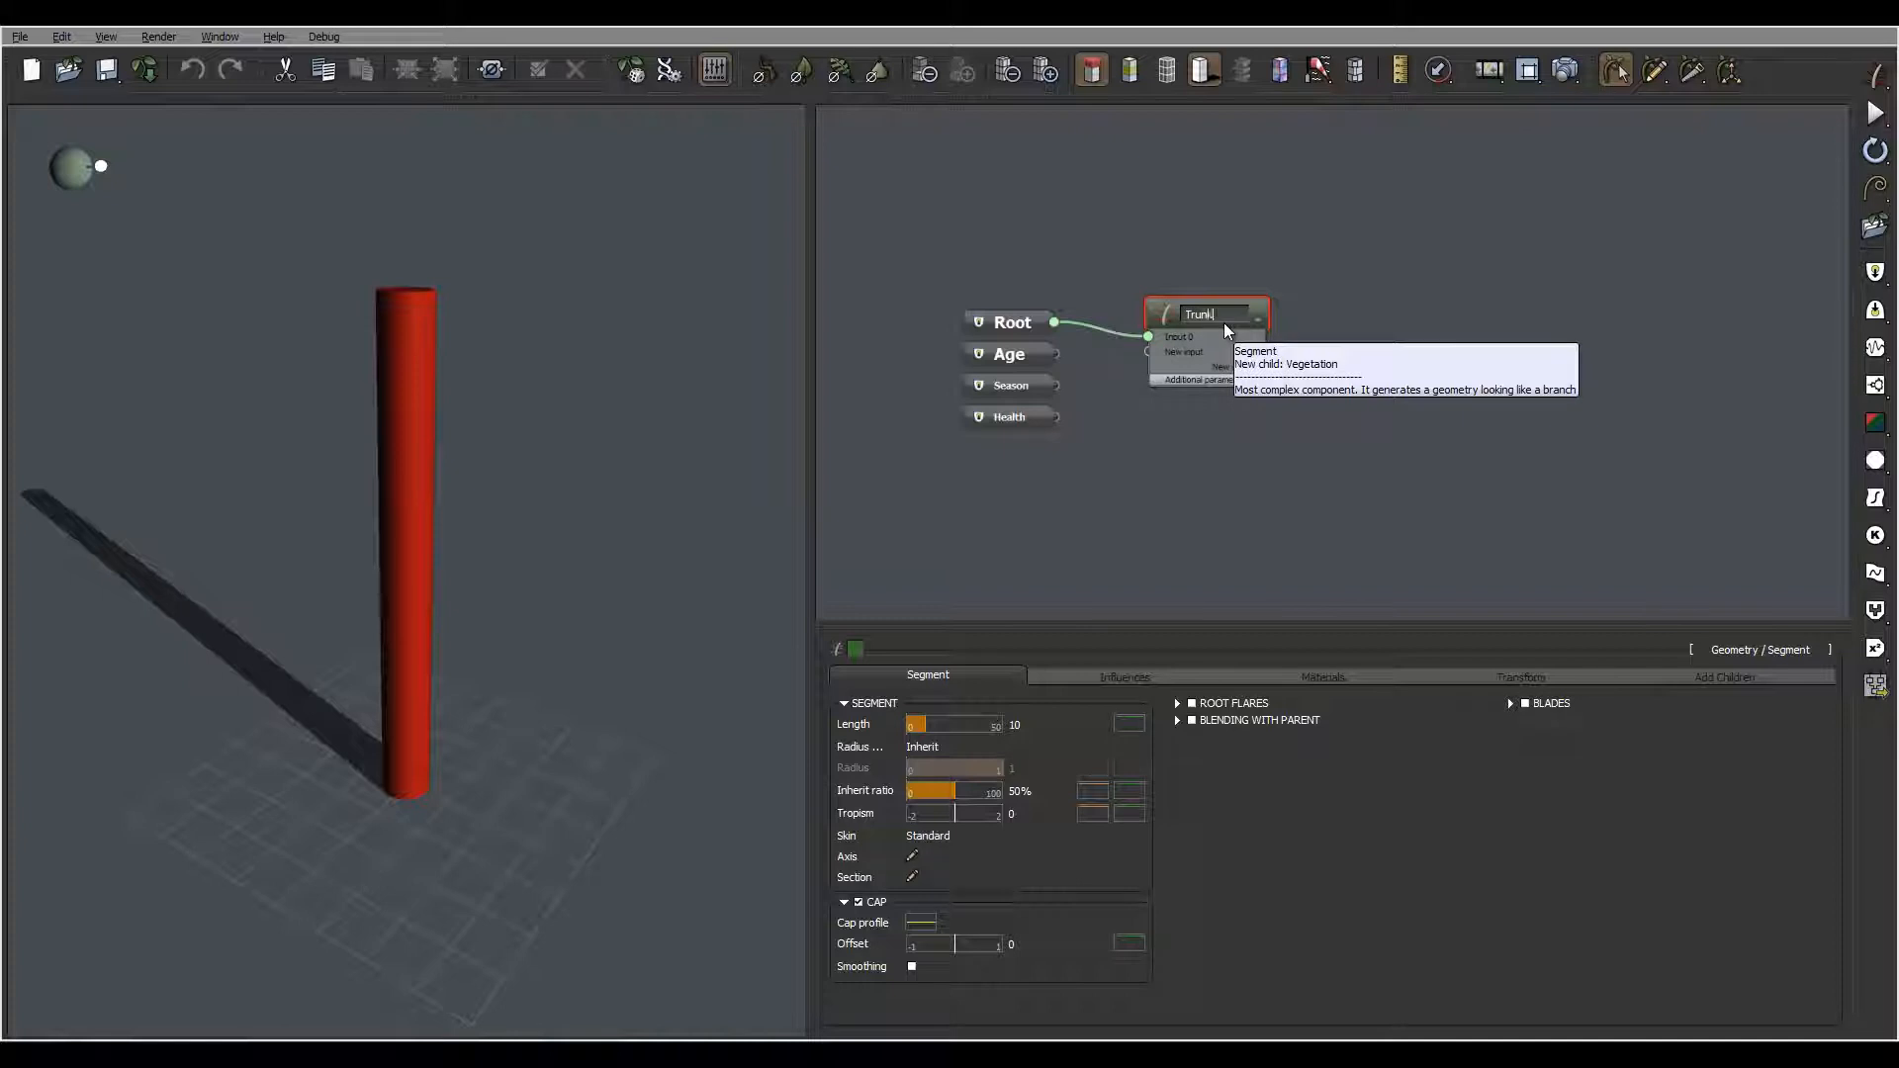
Set the Trunk node's colour to red and reposition the node slightly lower in the graph
{"action": "left_click", "coordinate": [856, 650]}
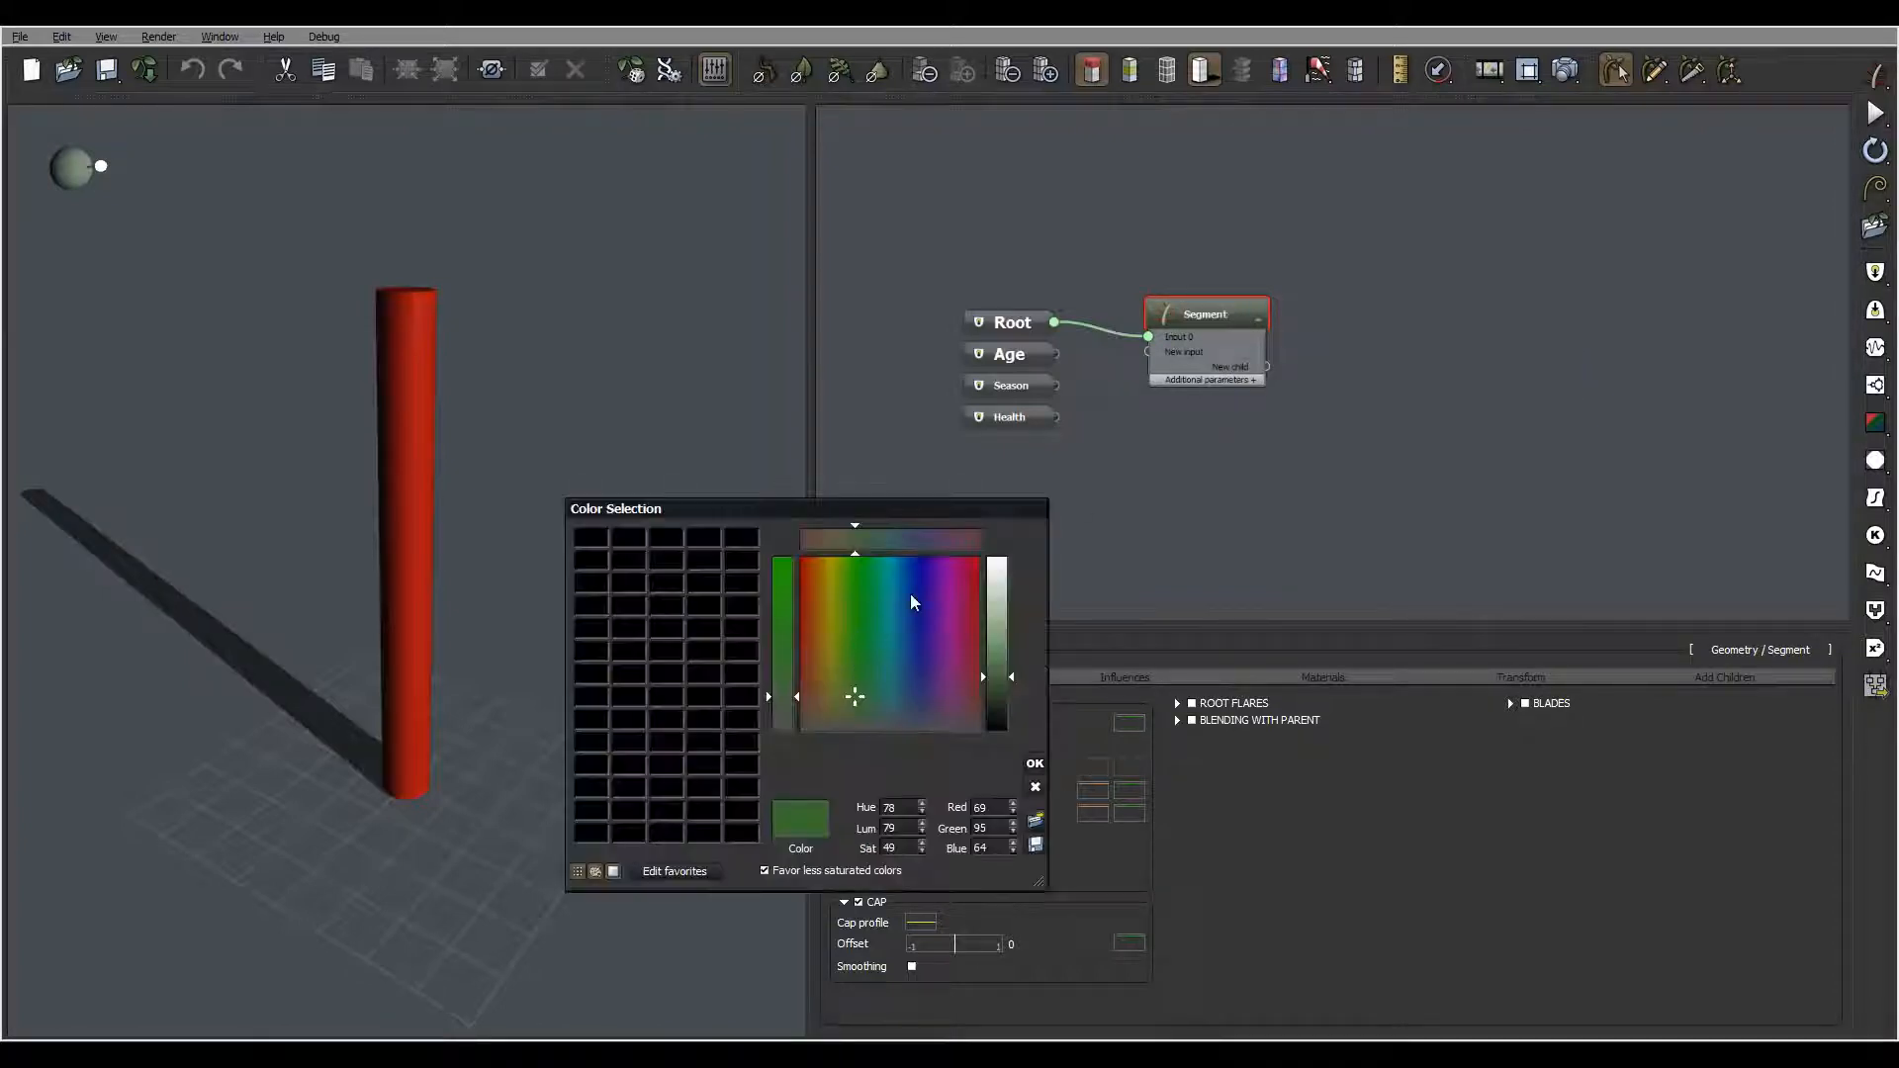
{"action": "left_click", "coordinate": [981, 670]}
{"action": "left_click", "coordinate": [1035, 762]}
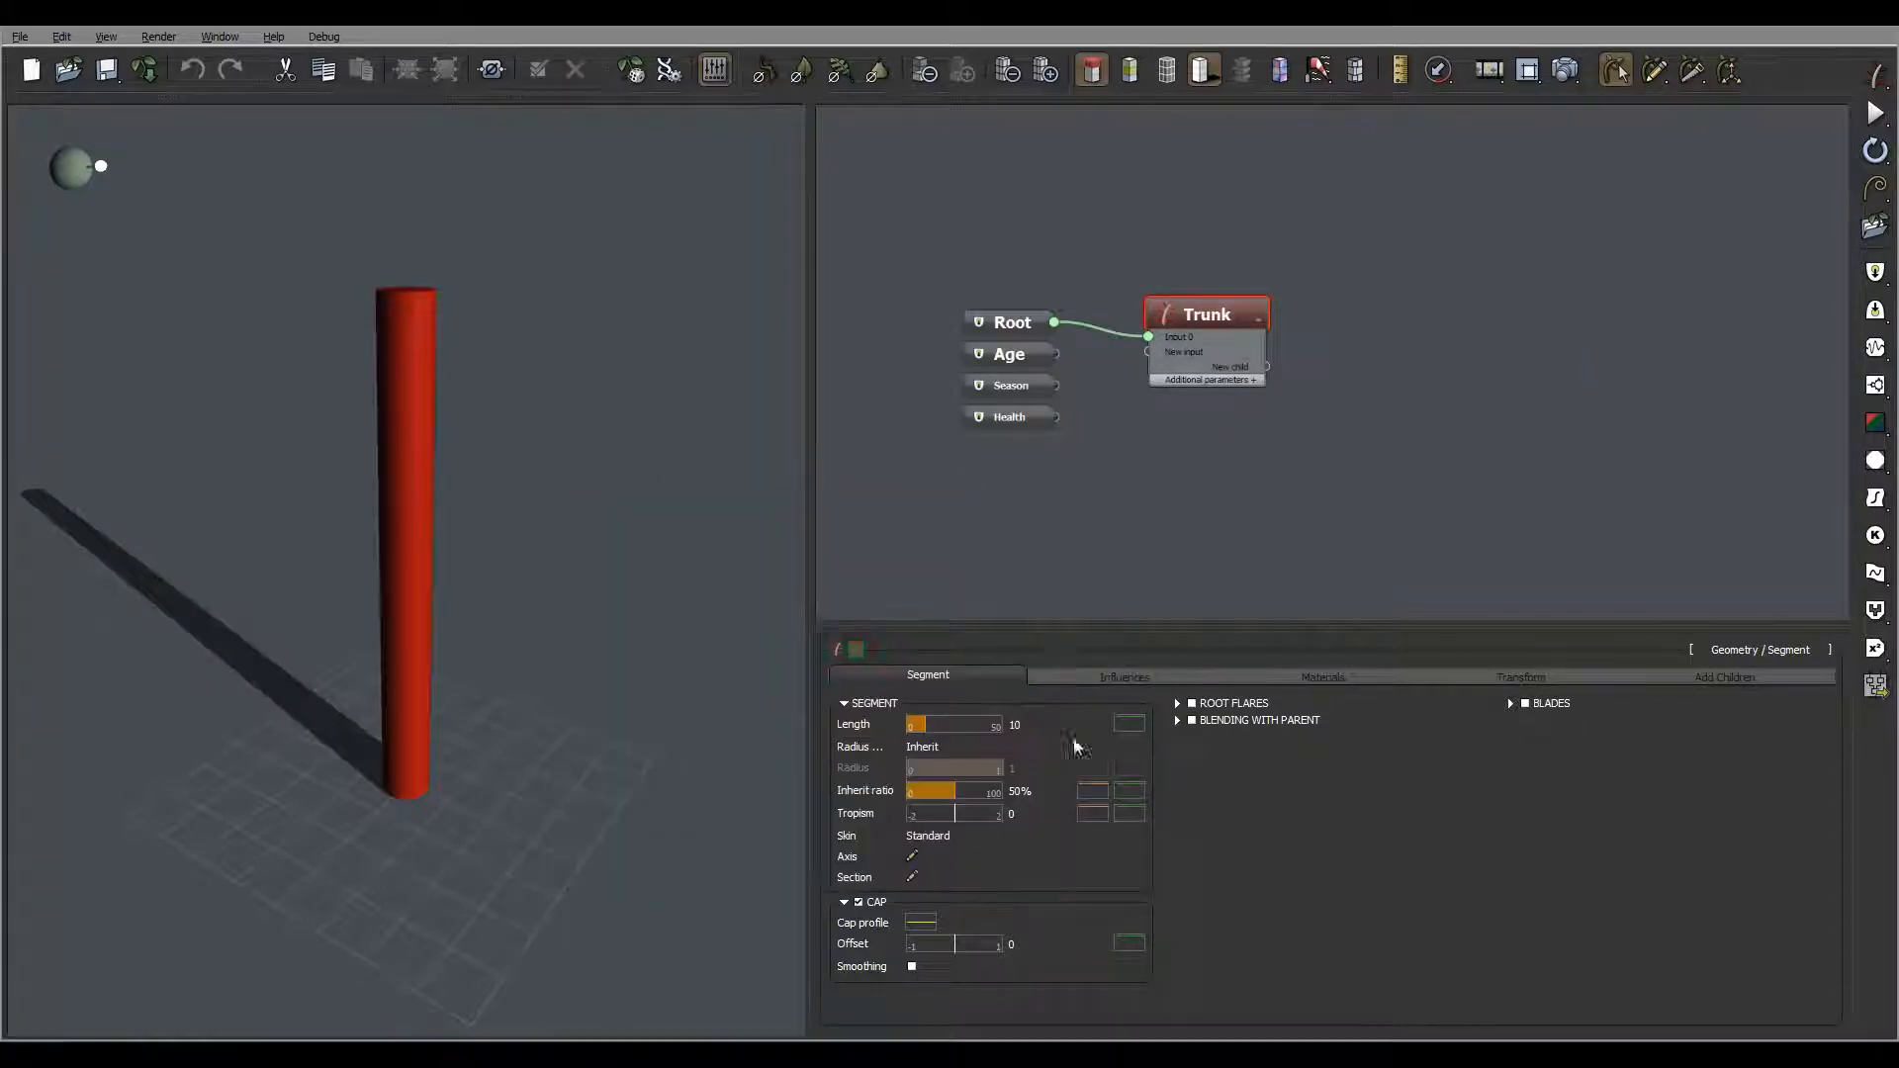
{"action": "middle_click_drag", "start_coordinate": [1026, 238], "coordinate": [949, 179]}
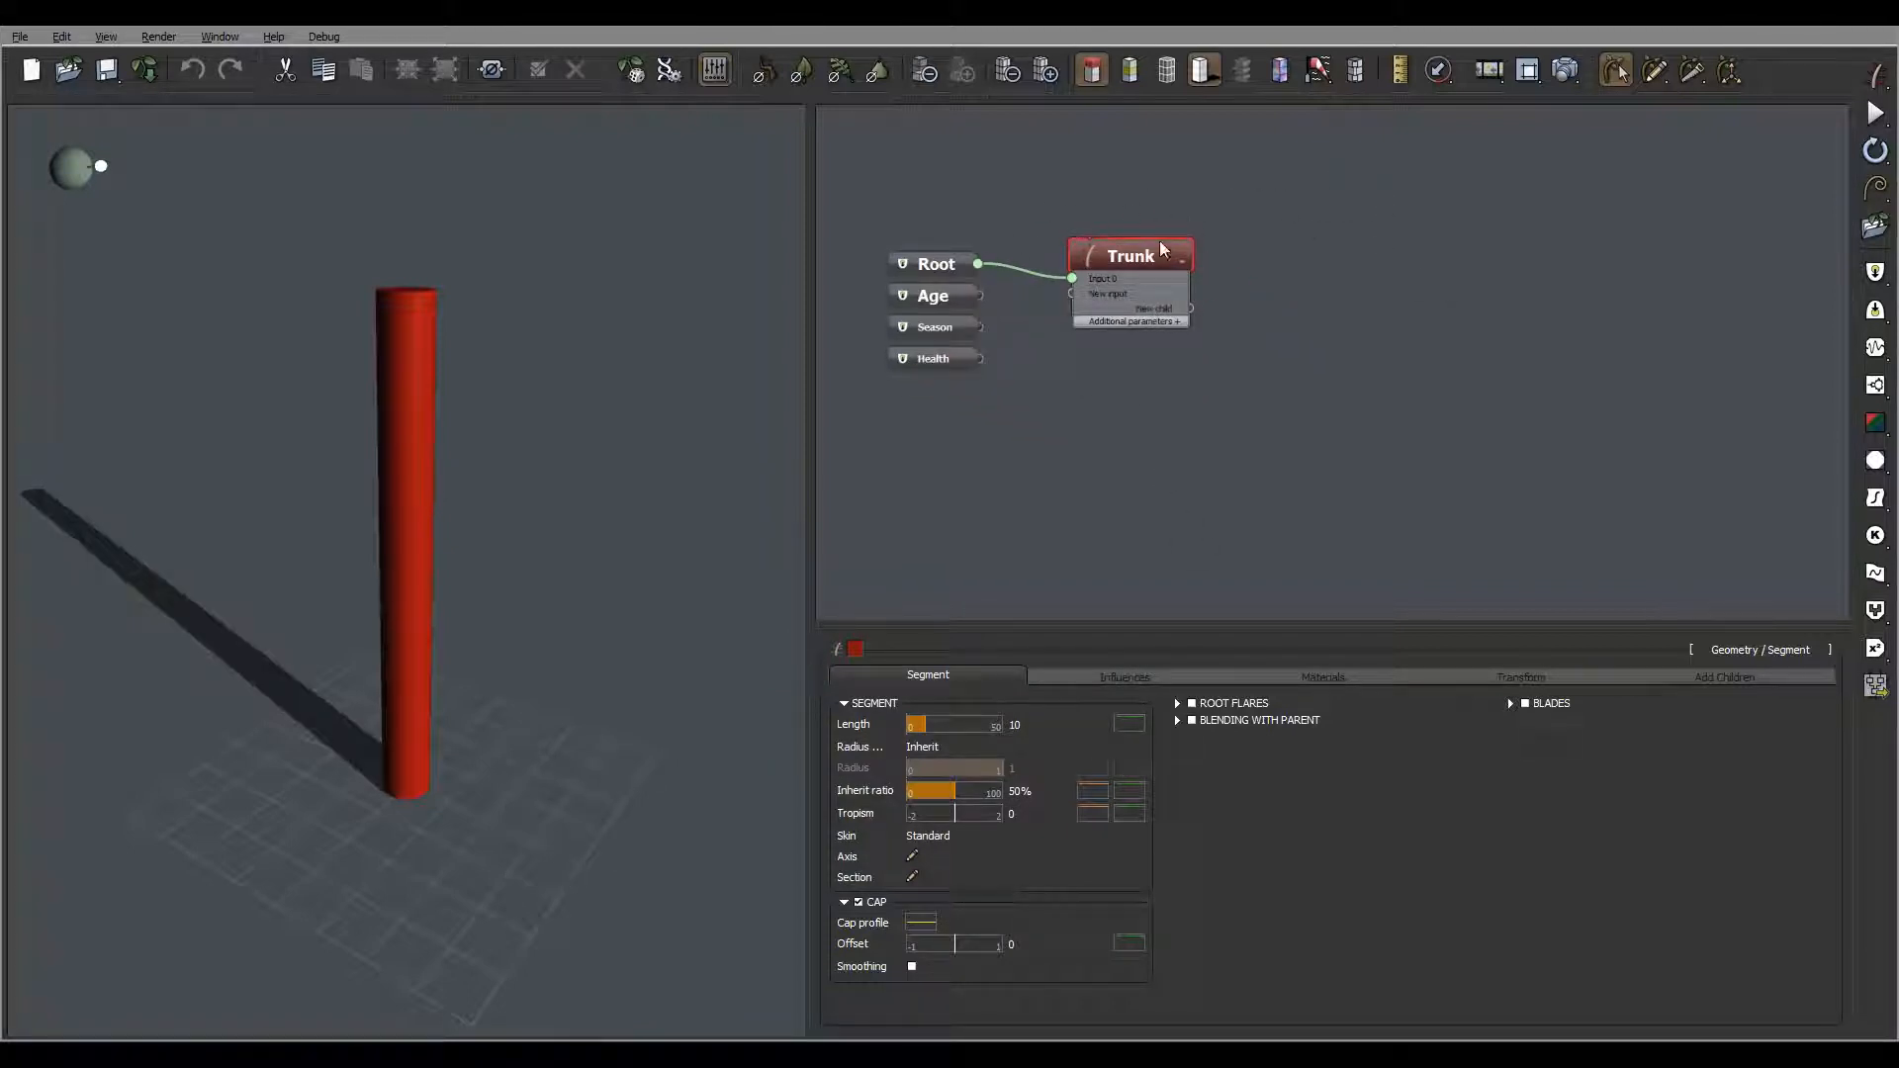
{"action": "left_click_drag", "start_coordinate": [1159, 242], "coordinate": [1145, 266]}
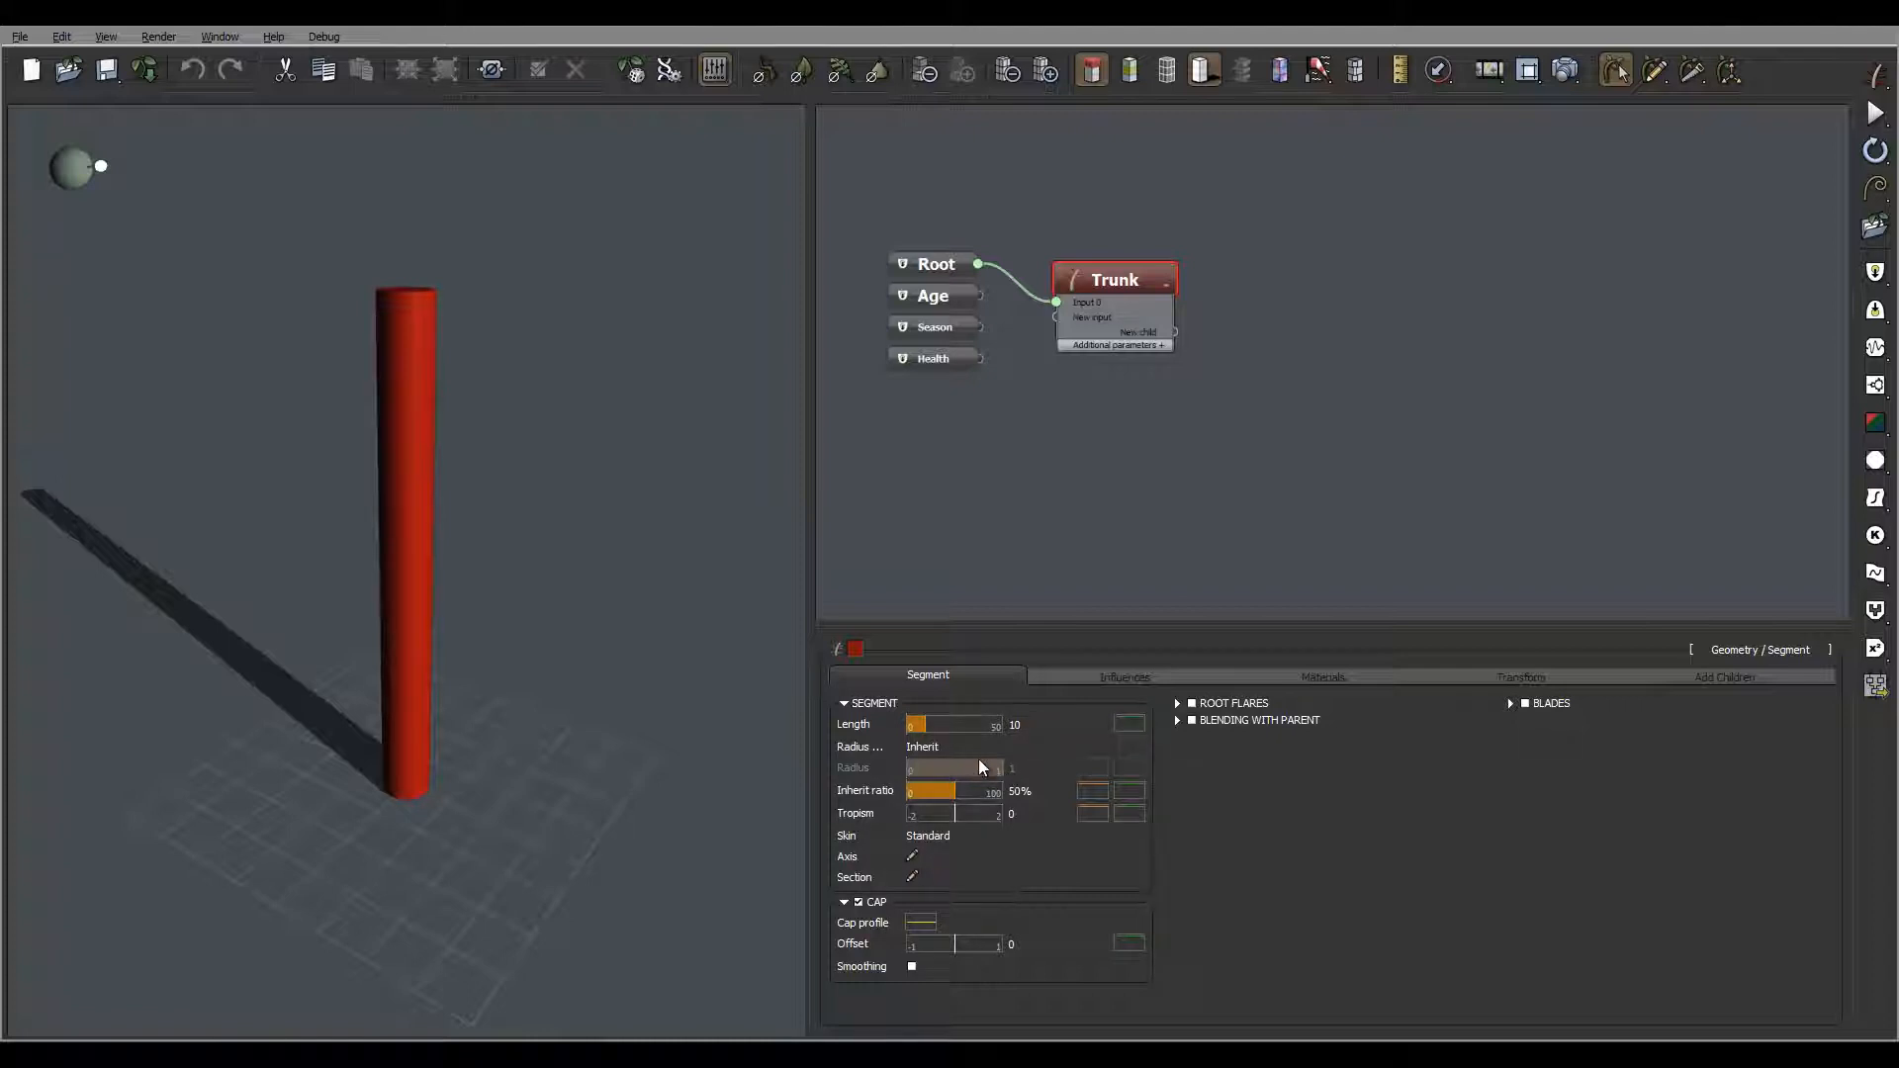
Set the trunk's radius inherit ratio to 100%
{"action": "left_click", "coordinate": [1027, 791]}
{"action": "type", "text": "100"}
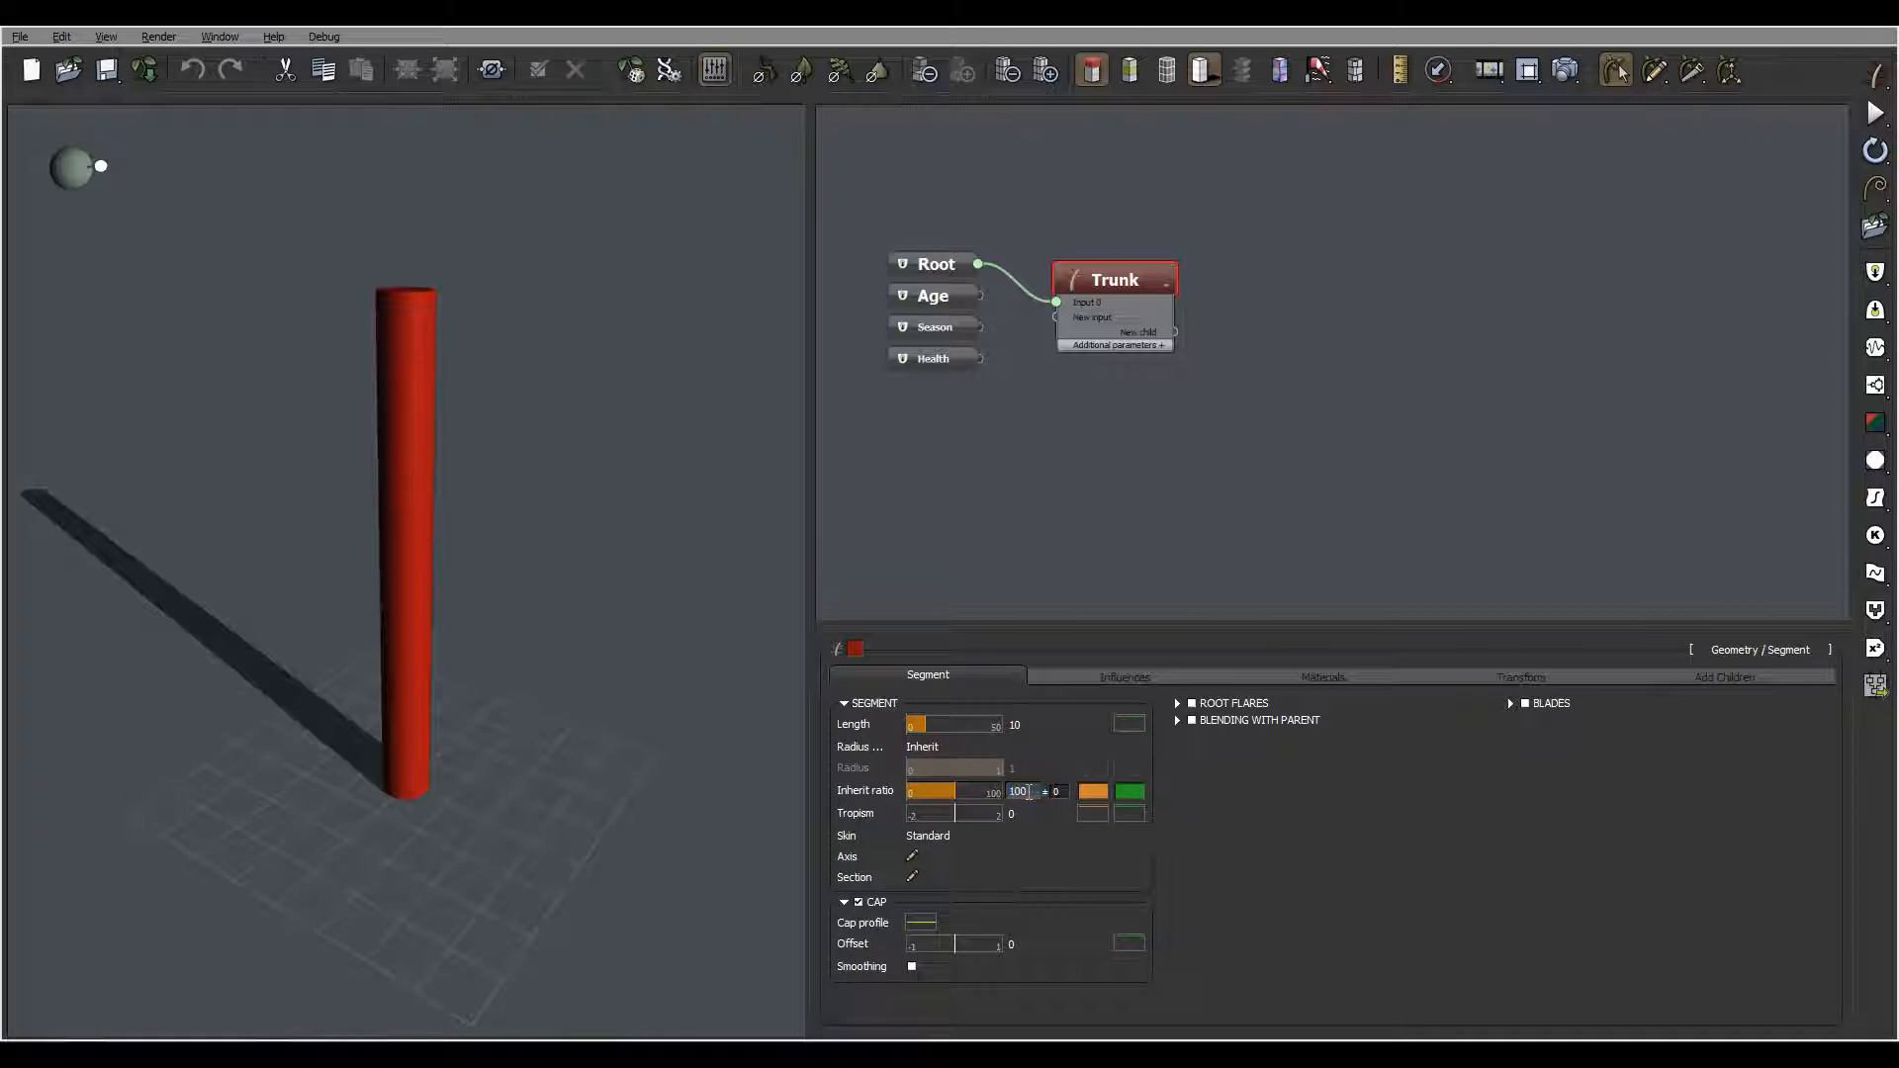
{"action": "key", "text": "Return"}
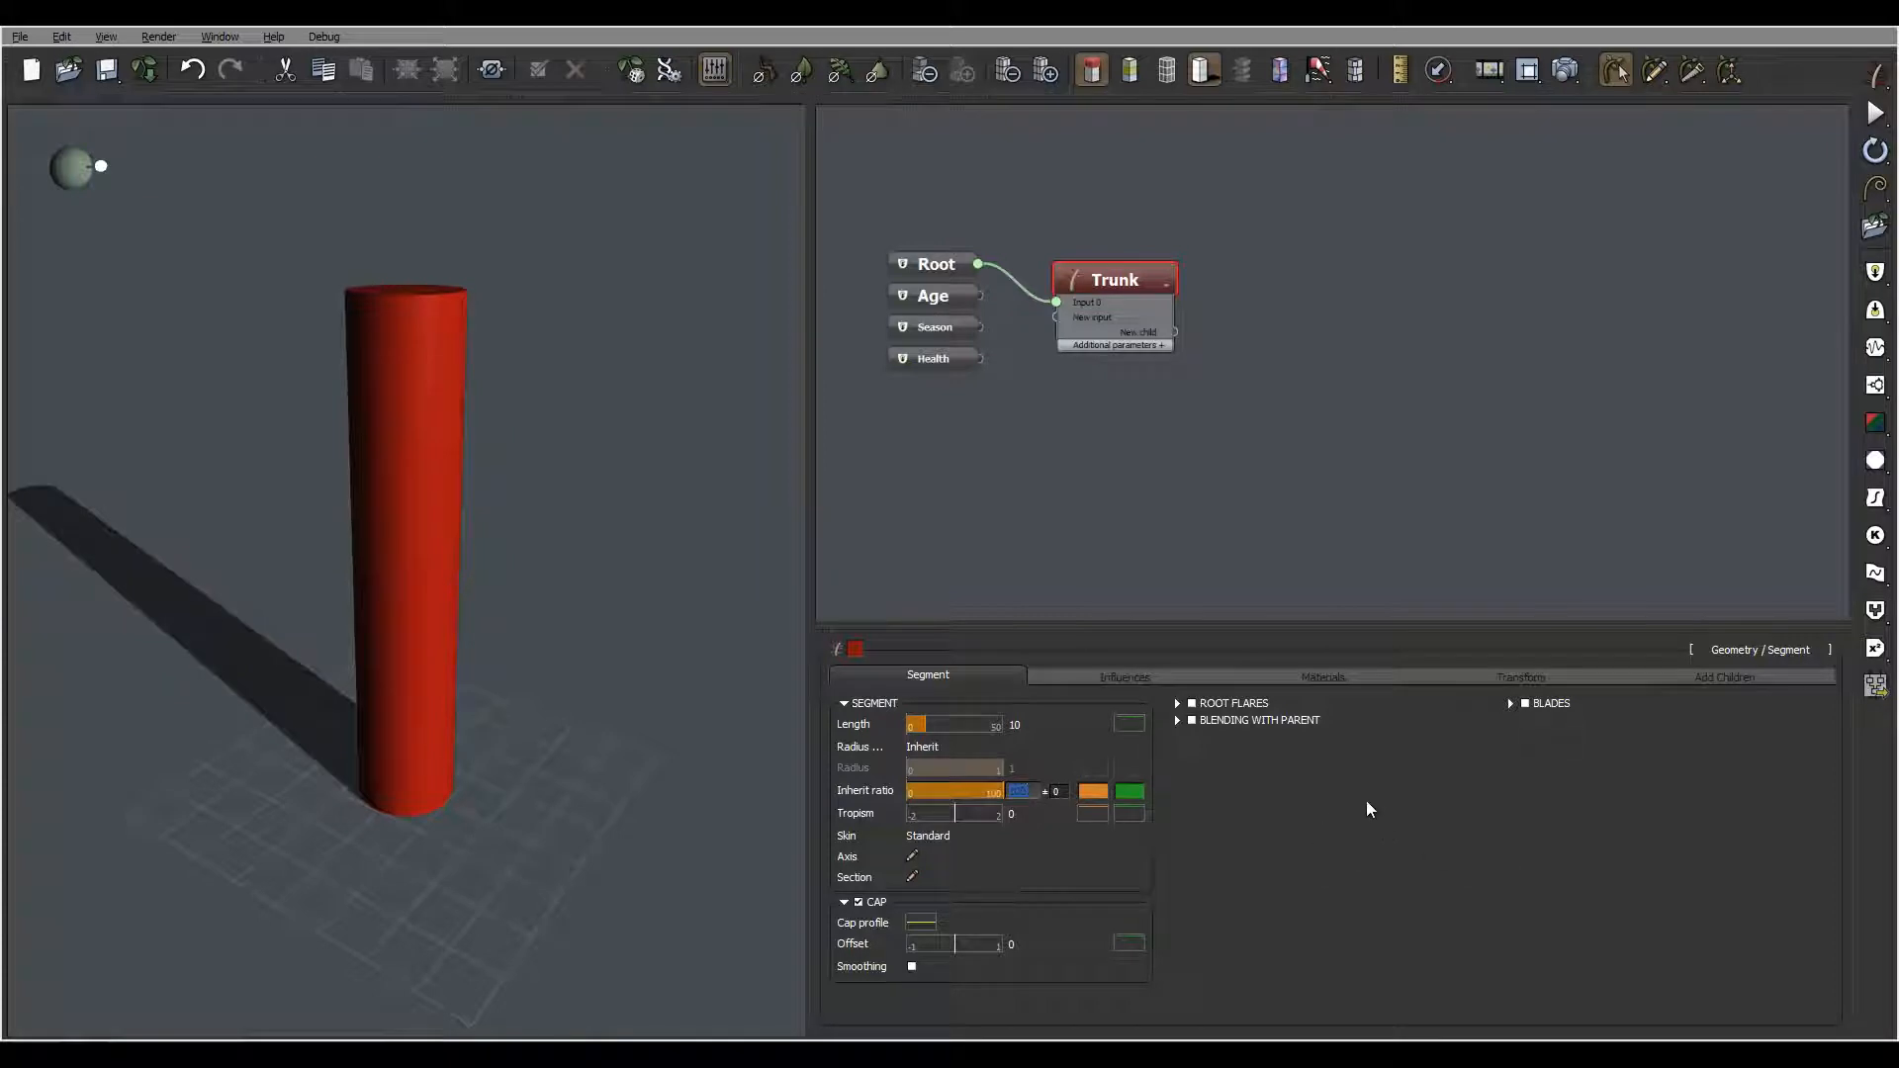
{"action": "left_click_drag", "start_coordinate": [584, 506], "coordinate": [631, 502]}
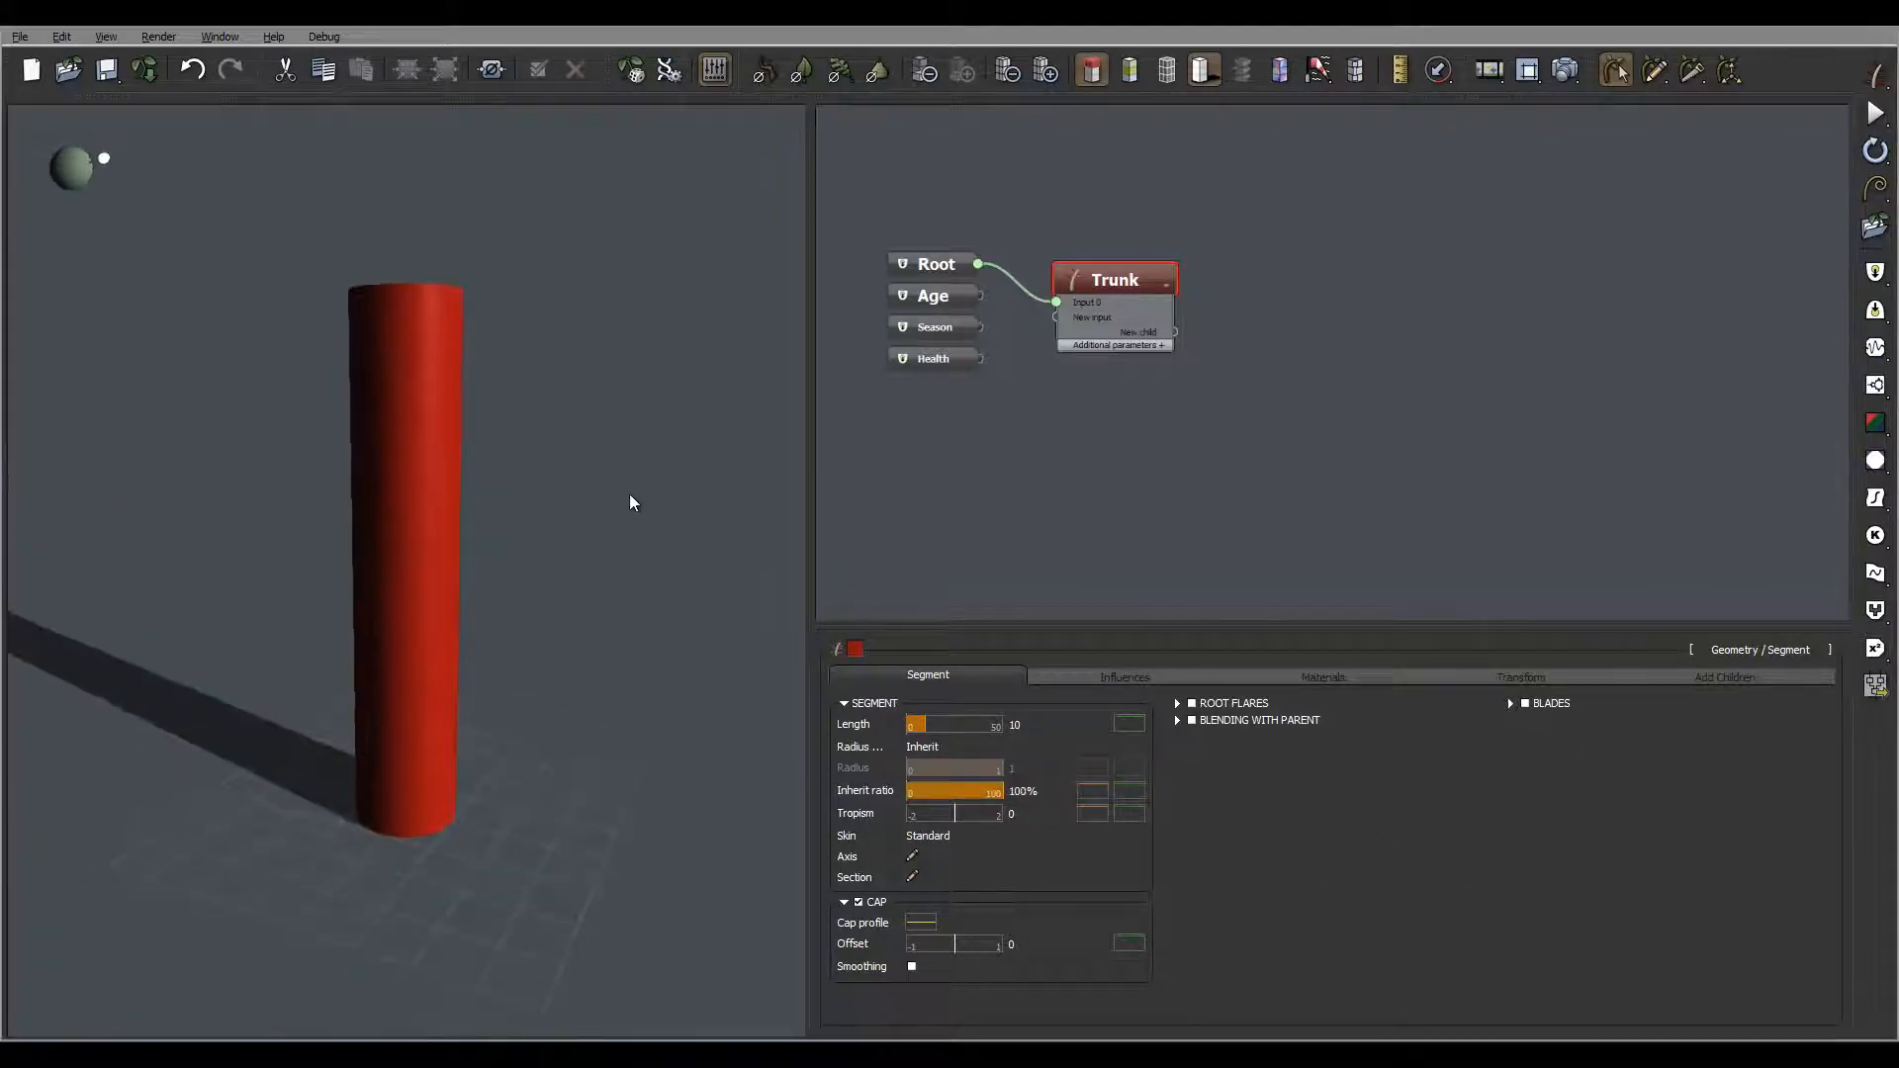
In the inherit ratio's profile, add a keypoint at about X 0.24, Y 0.99 and lower the end keypoint to X 1, Y 0
{"action": "left_click", "coordinate": [1088, 792]}
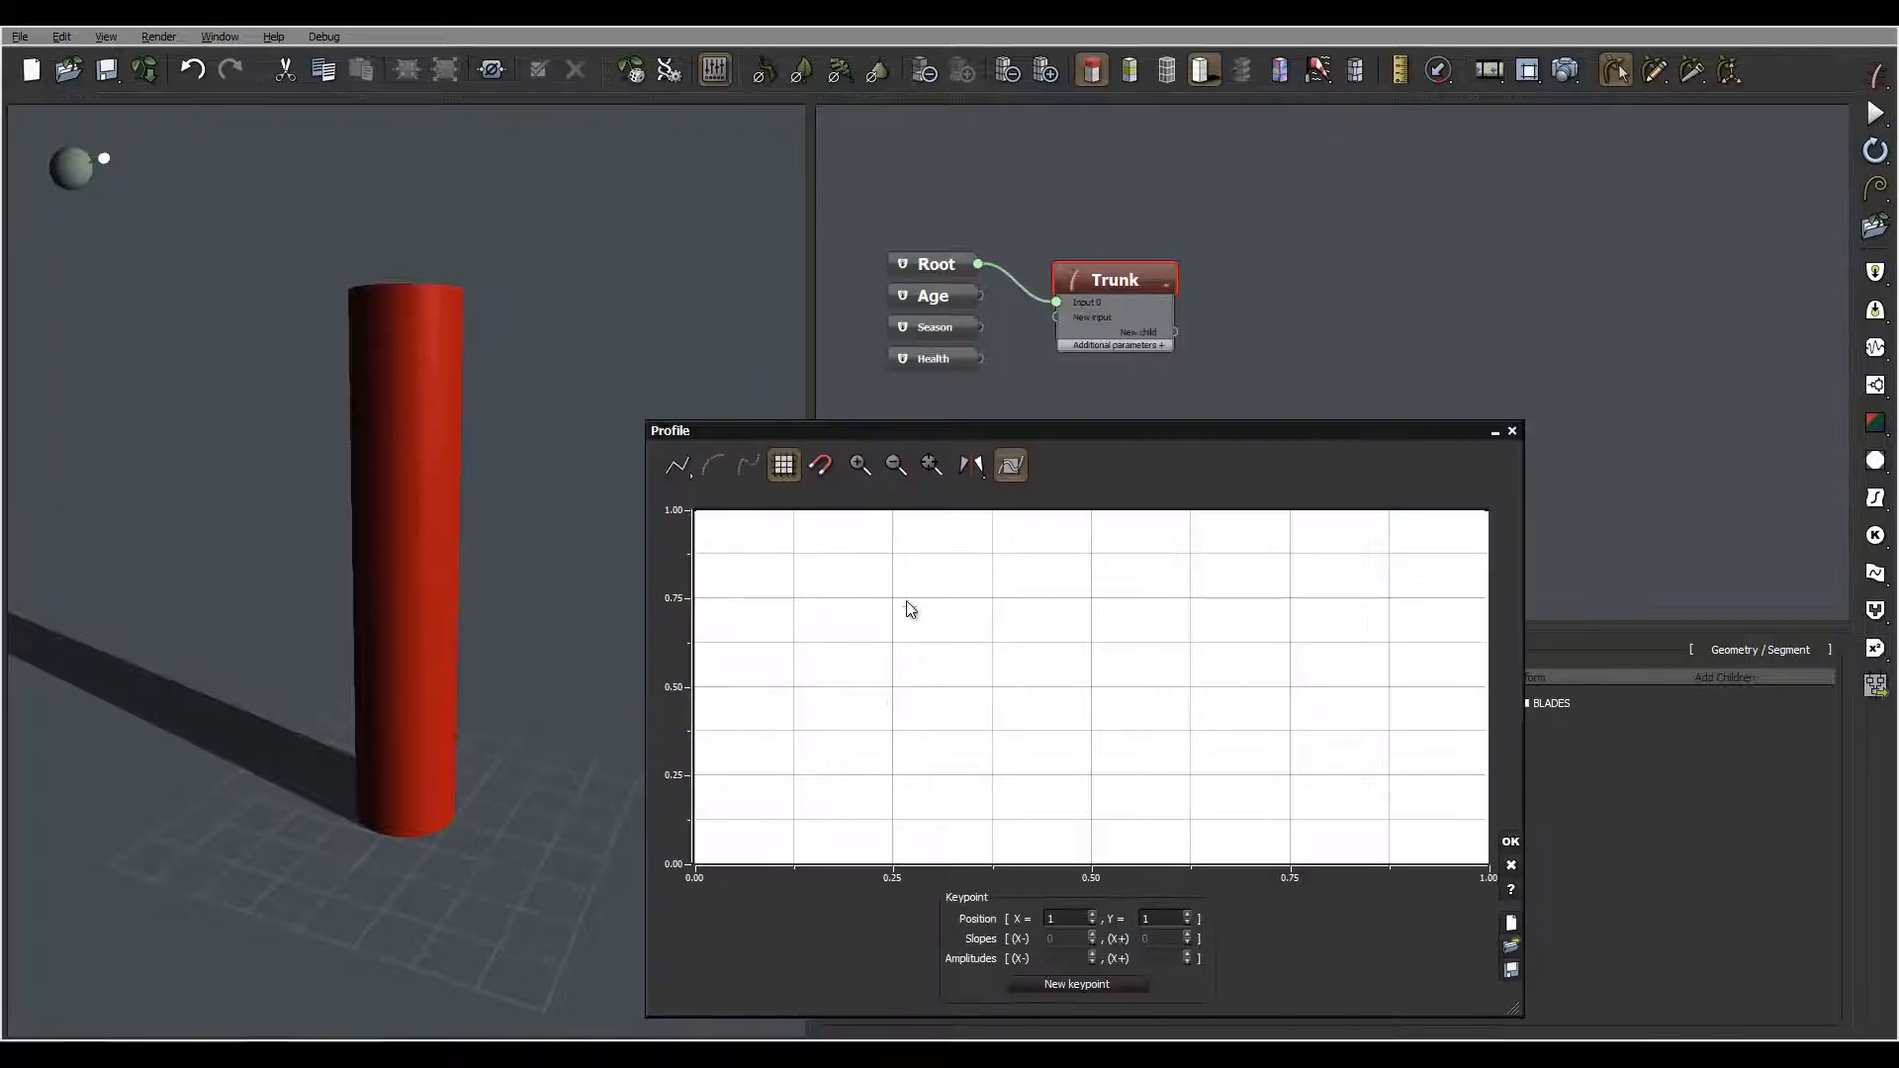
{"action": "middle_click_drag", "start_coordinate": [1119, 627], "coordinate": [1039, 653]}
{"action": "left_click", "coordinate": [817, 527]}
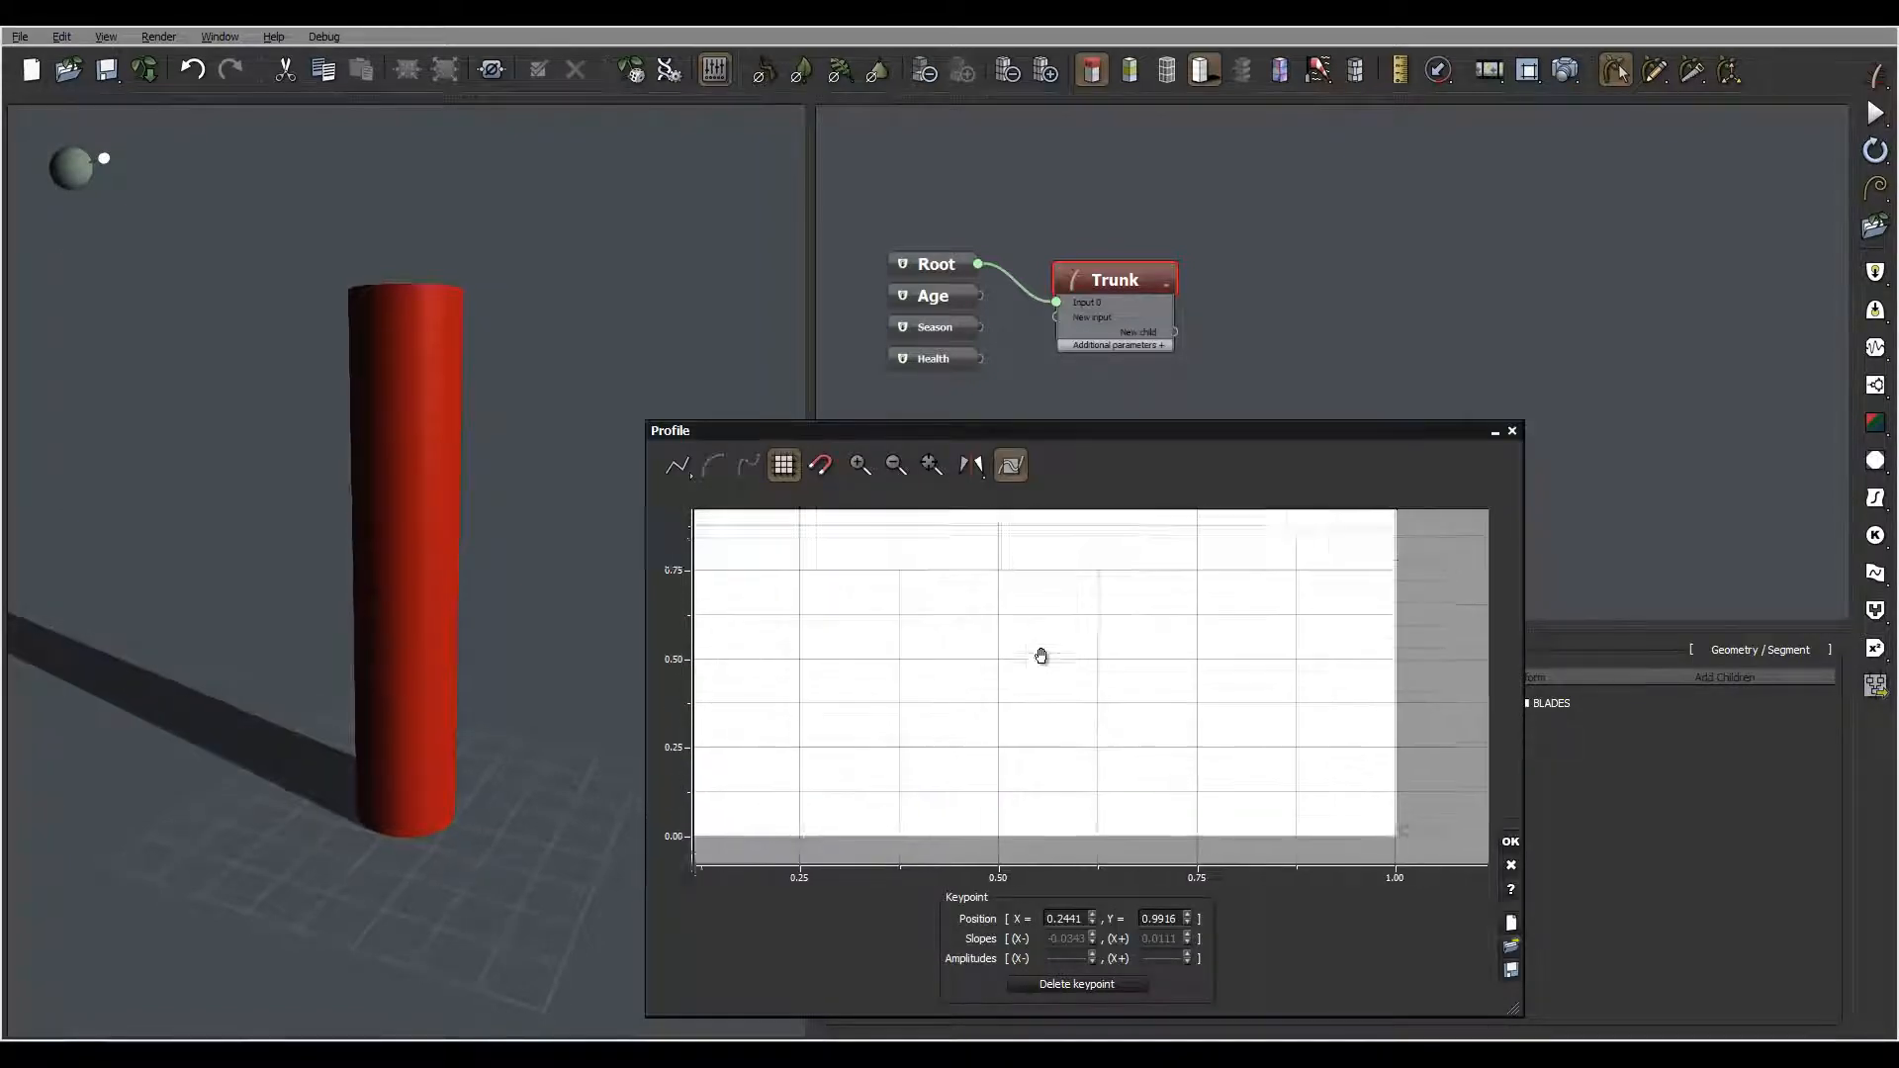
{"action": "middle_click_drag", "start_coordinate": [1399, 526], "coordinate": [1374, 569]}
{"action": "left_click_drag", "start_coordinate": [1359, 537], "coordinate": [1359, 803]}
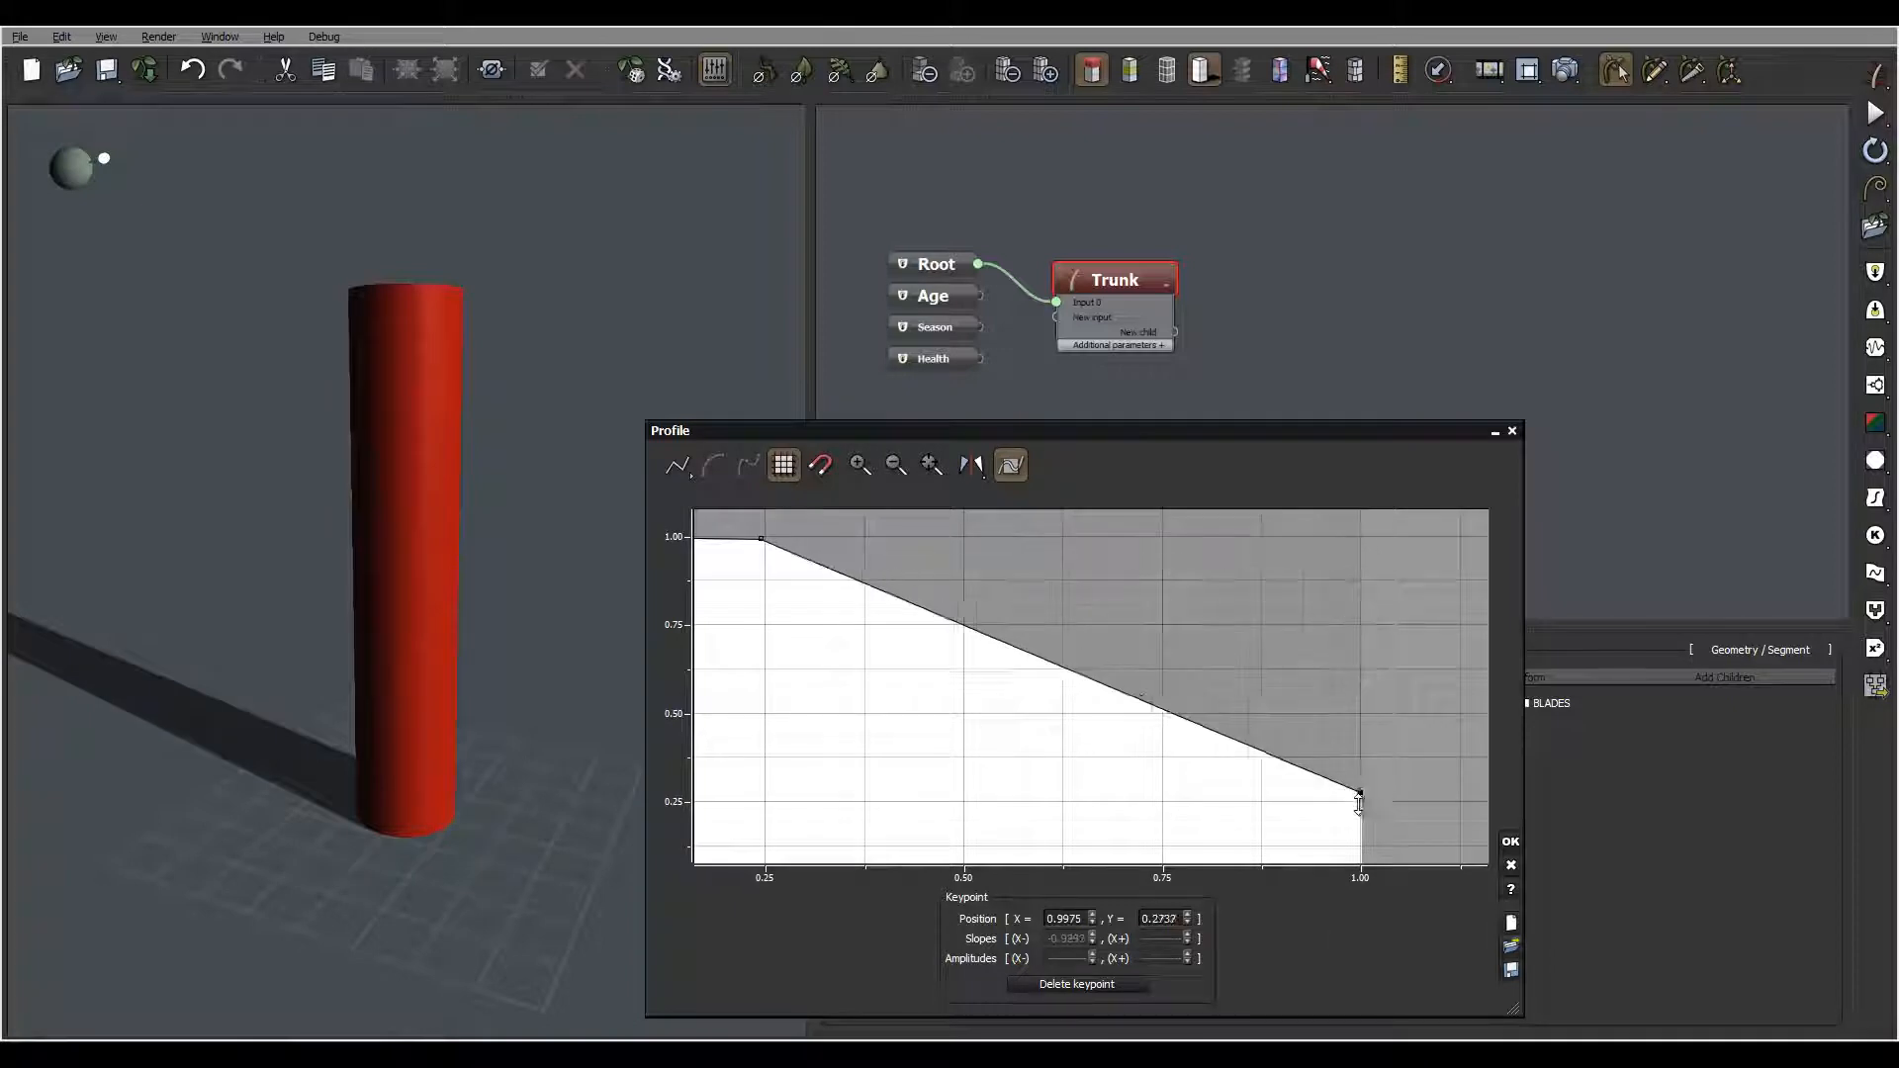
{"action": "middle_click_drag", "start_coordinate": [1361, 810], "coordinate": [1383, 639]}
{"action": "left_click_drag", "start_coordinate": [1383, 640], "coordinate": [1381, 718]}
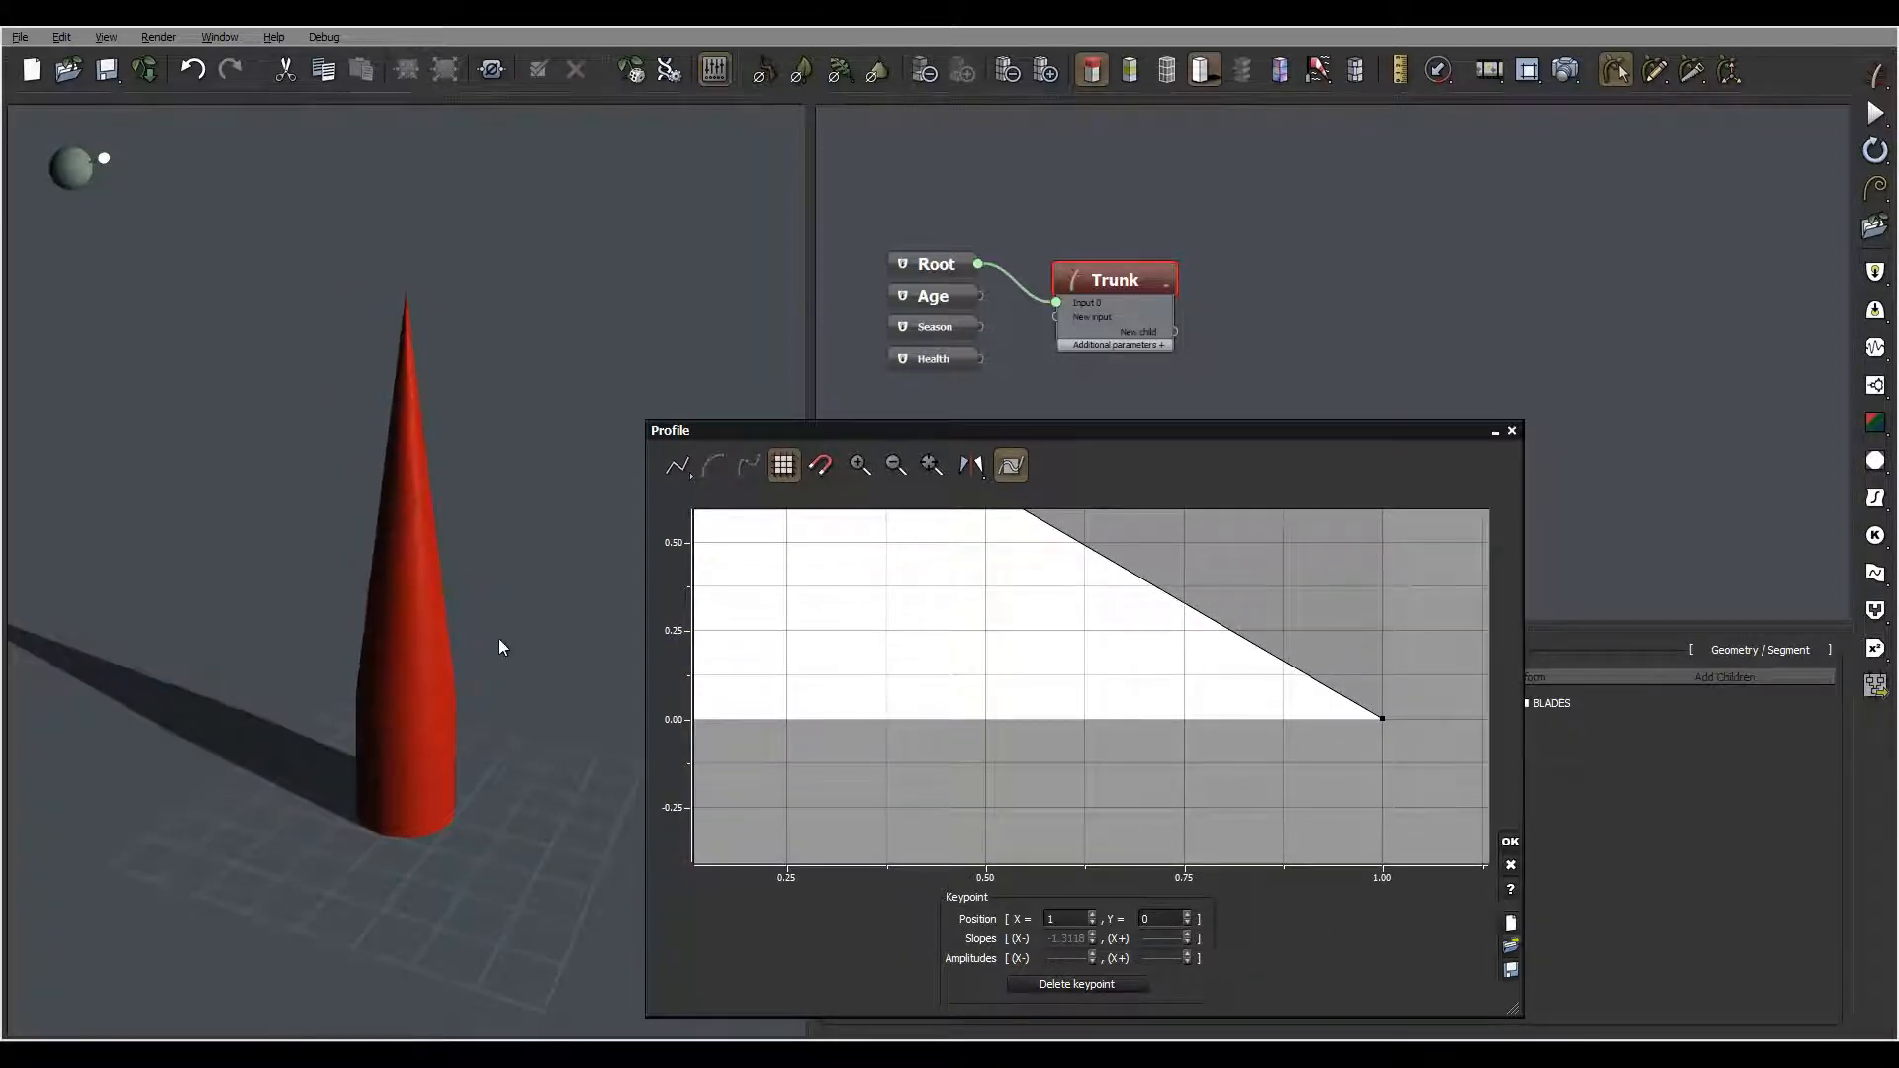
Switch the profile to a smooth curve, then give the middle keypoint a slope of about -4.28 and move it to about X 0.37, Y 0.54
{"action": "middle_click_drag", "start_coordinate": [964, 627], "coordinate": [1154, 806]}
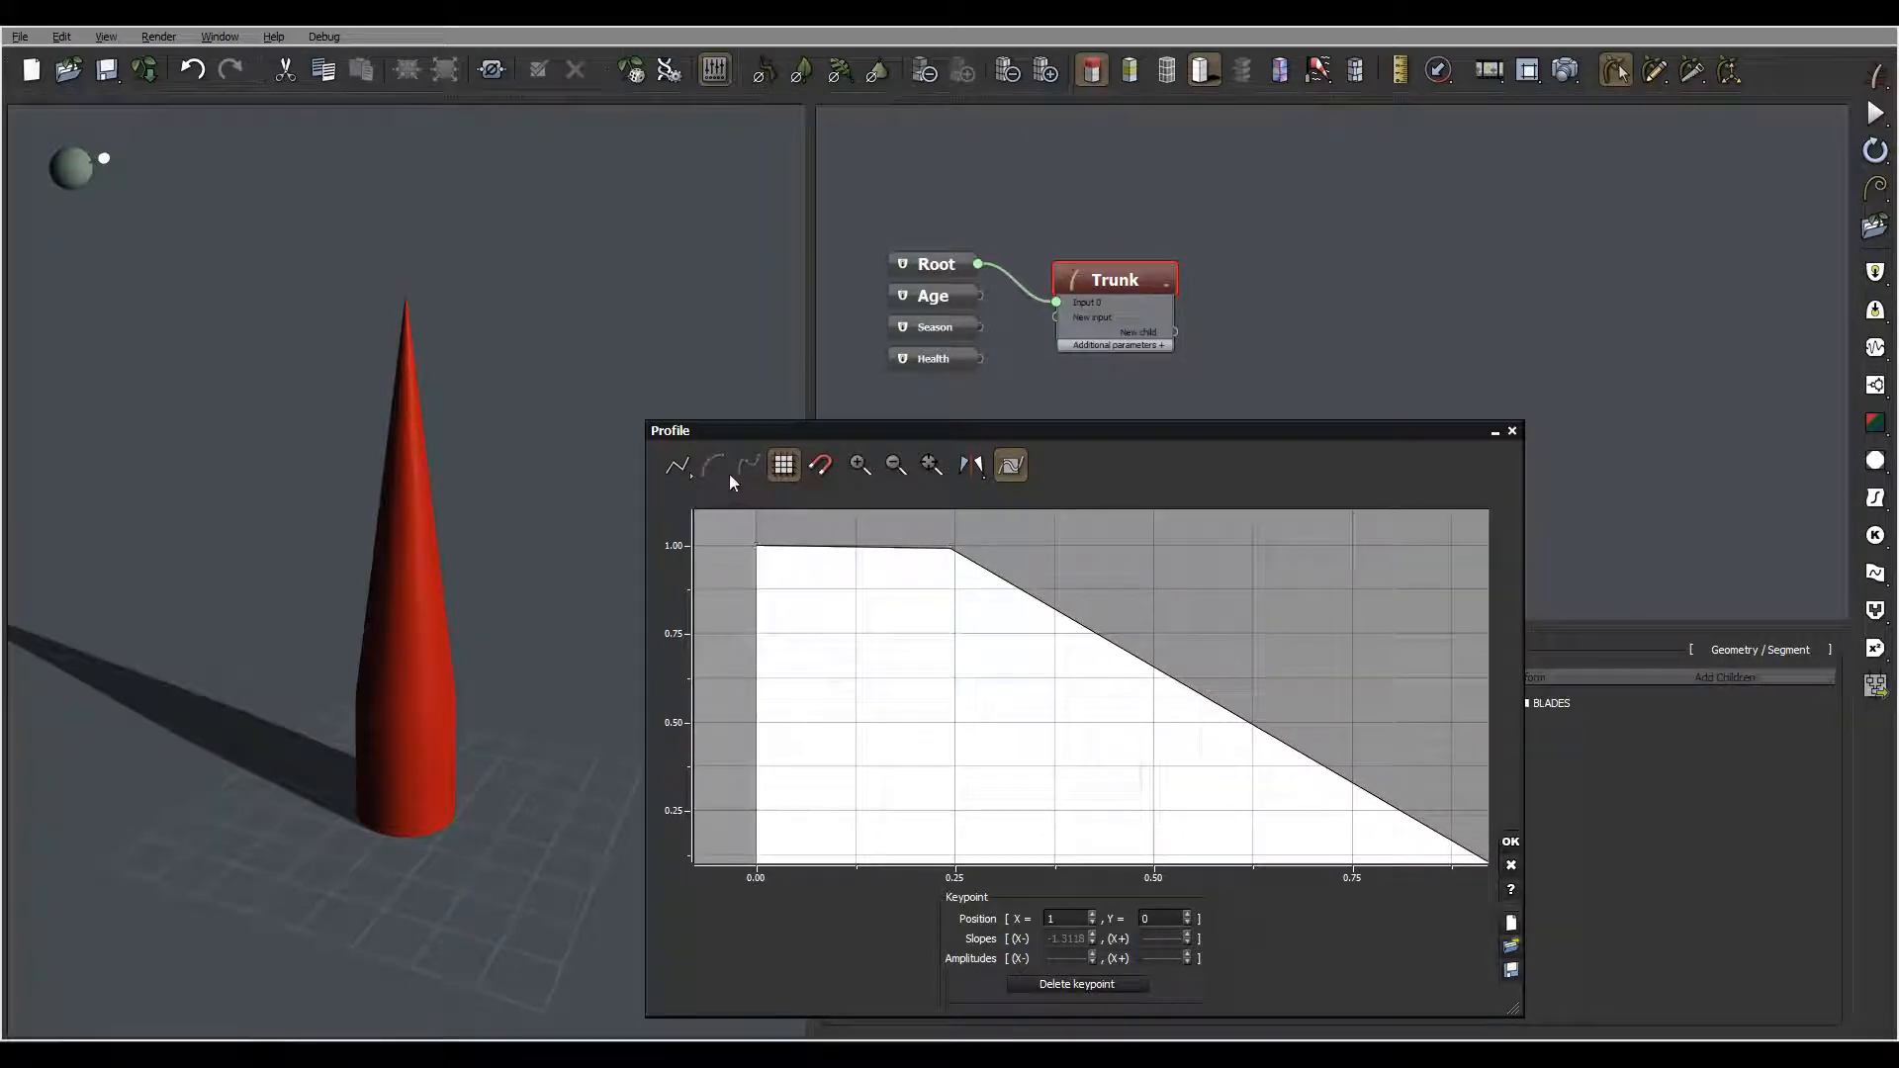
{"action": "left_click", "coordinate": [678, 466]}
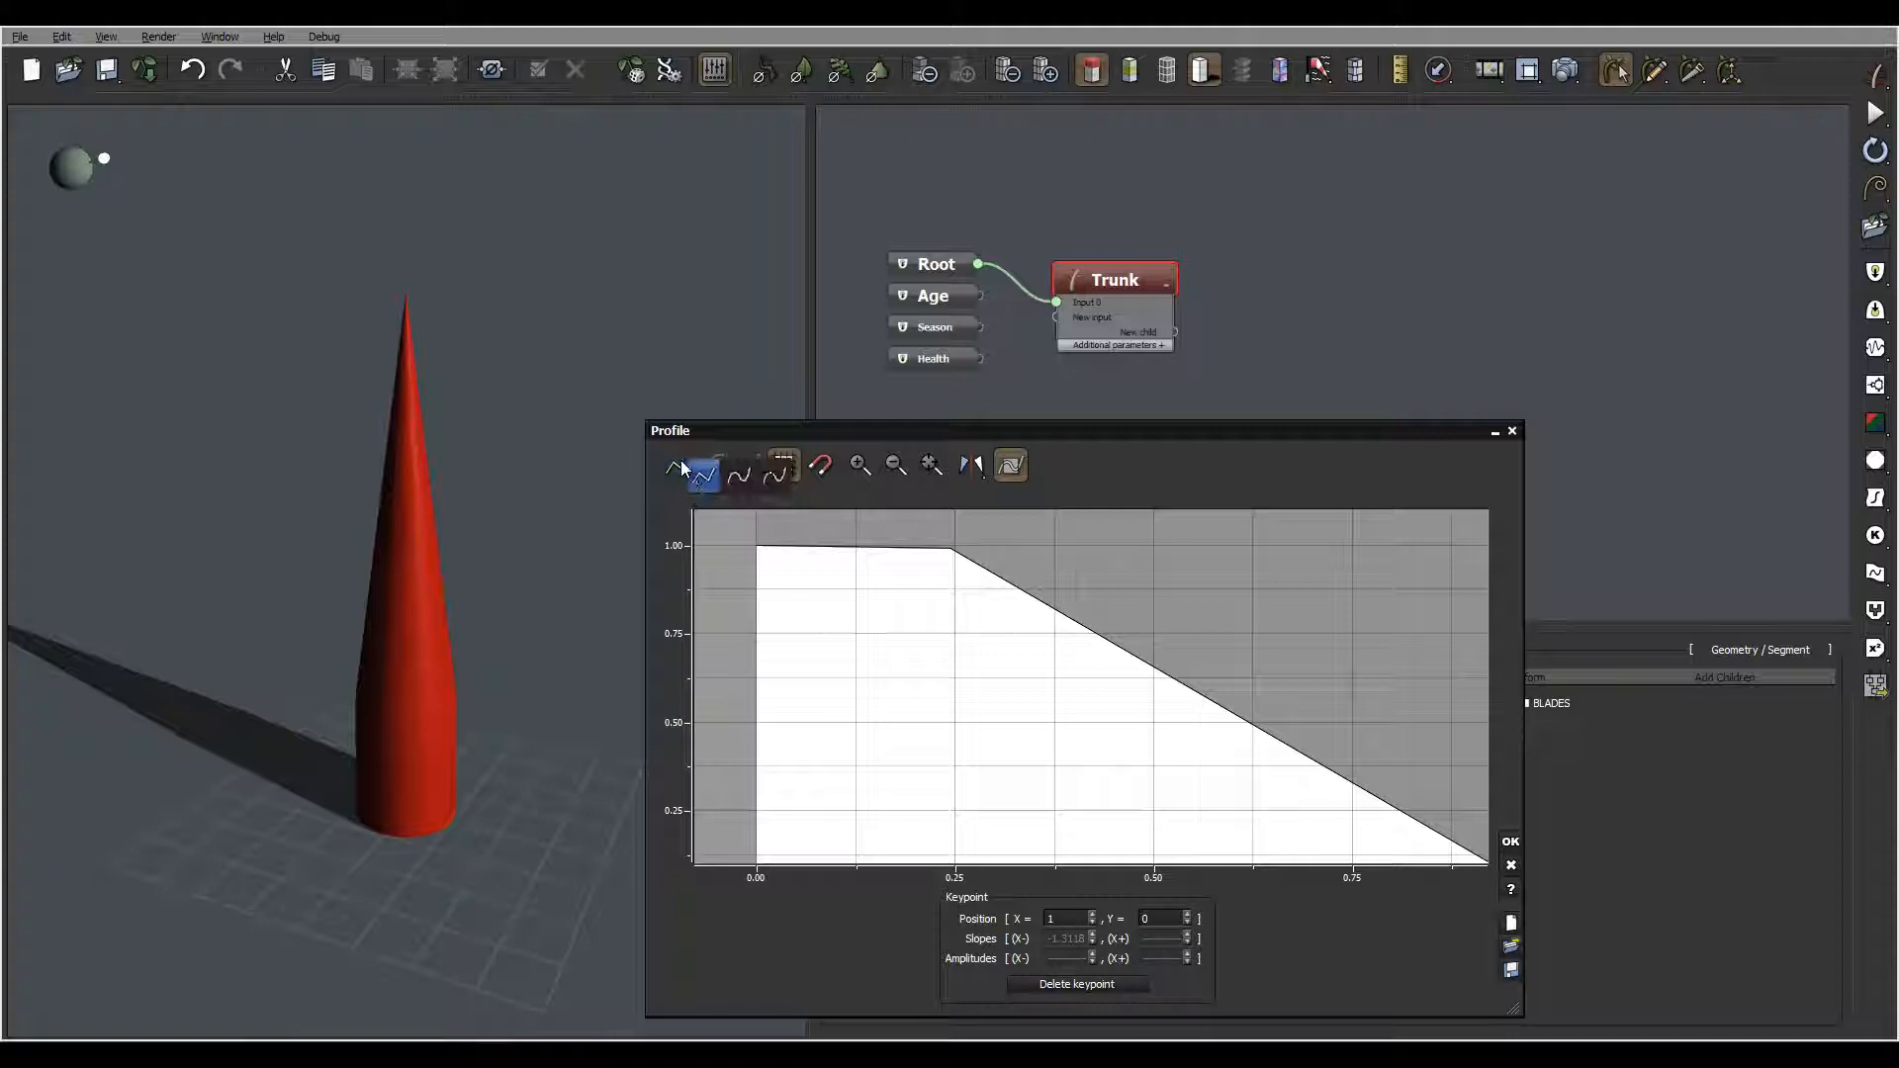
{"action": "left_click", "coordinate": [741, 481]}
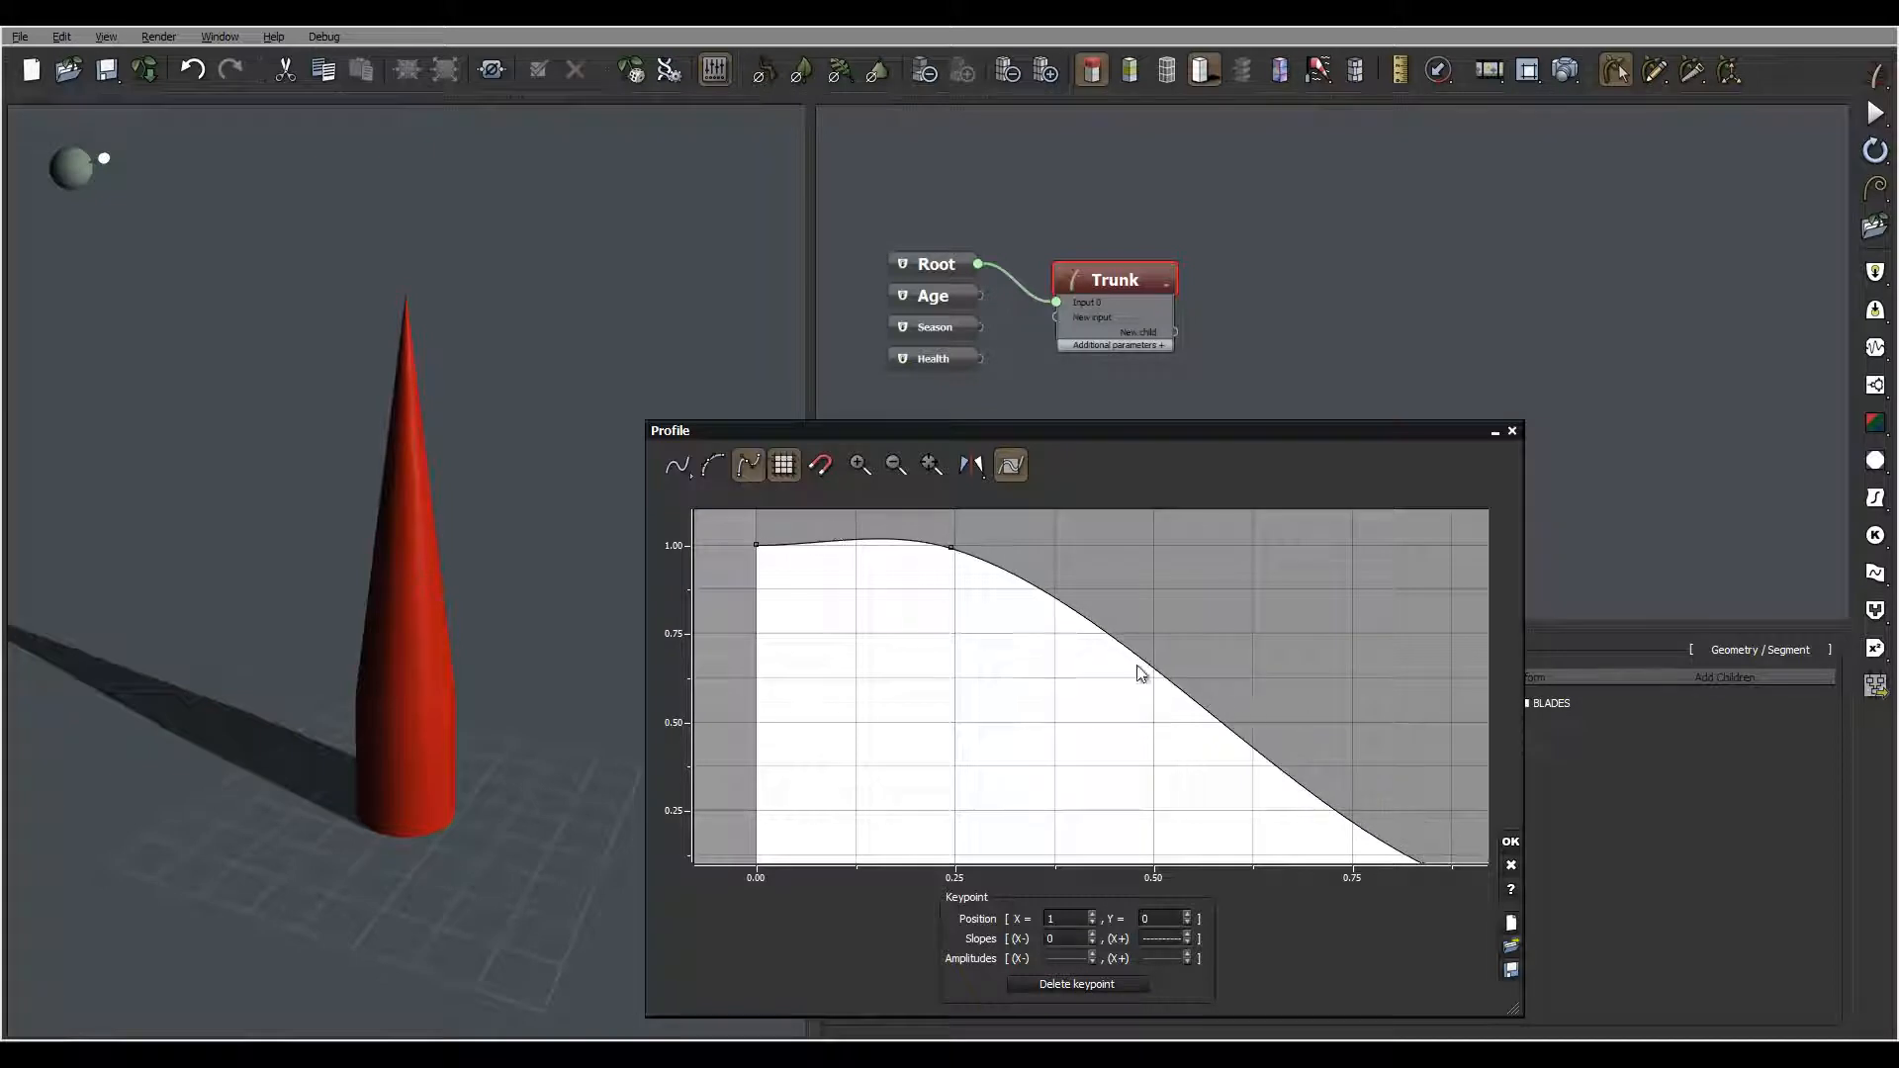
{"action": "left_click", "coordinate": [947, 547]}
{"action": "left_click_drag", "start_coordinate": [947, 547], "coordinate": [961, 569]}
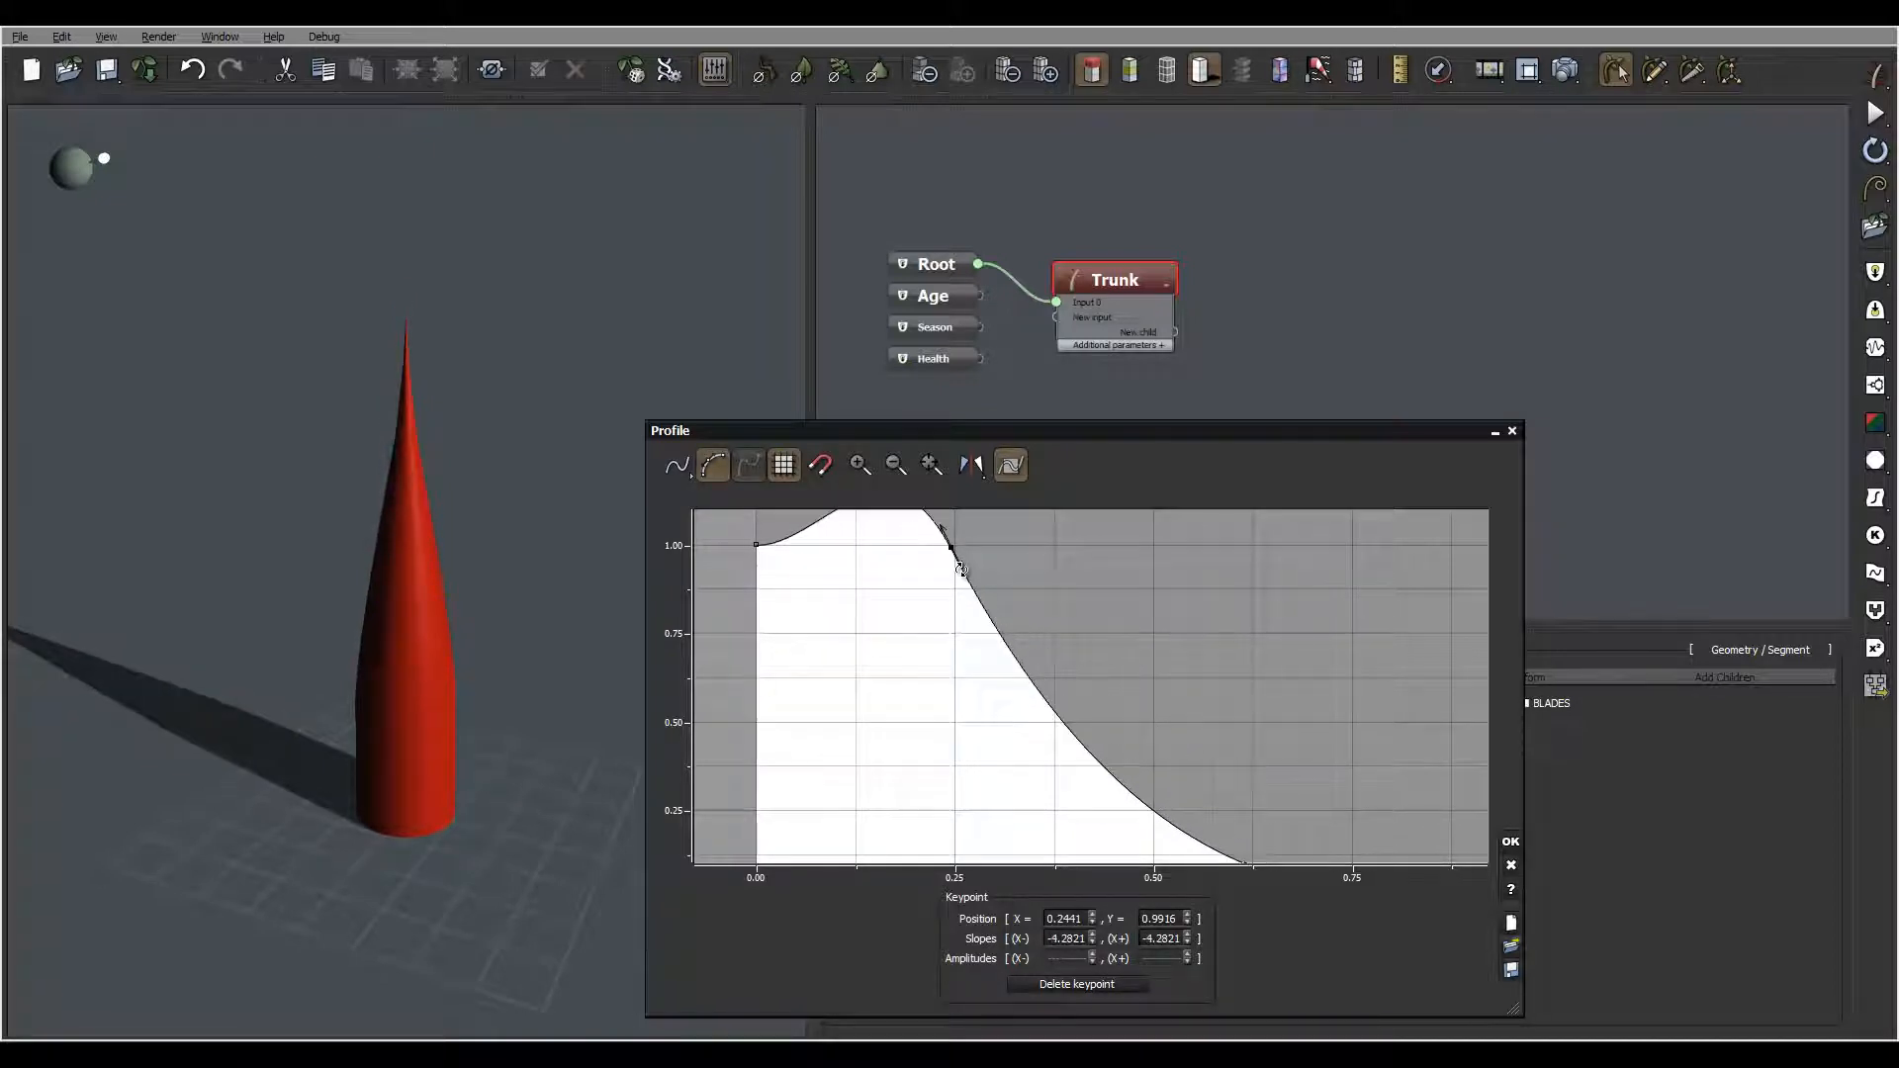
{"action": "left_click", "coordinate": [1035, 550]}
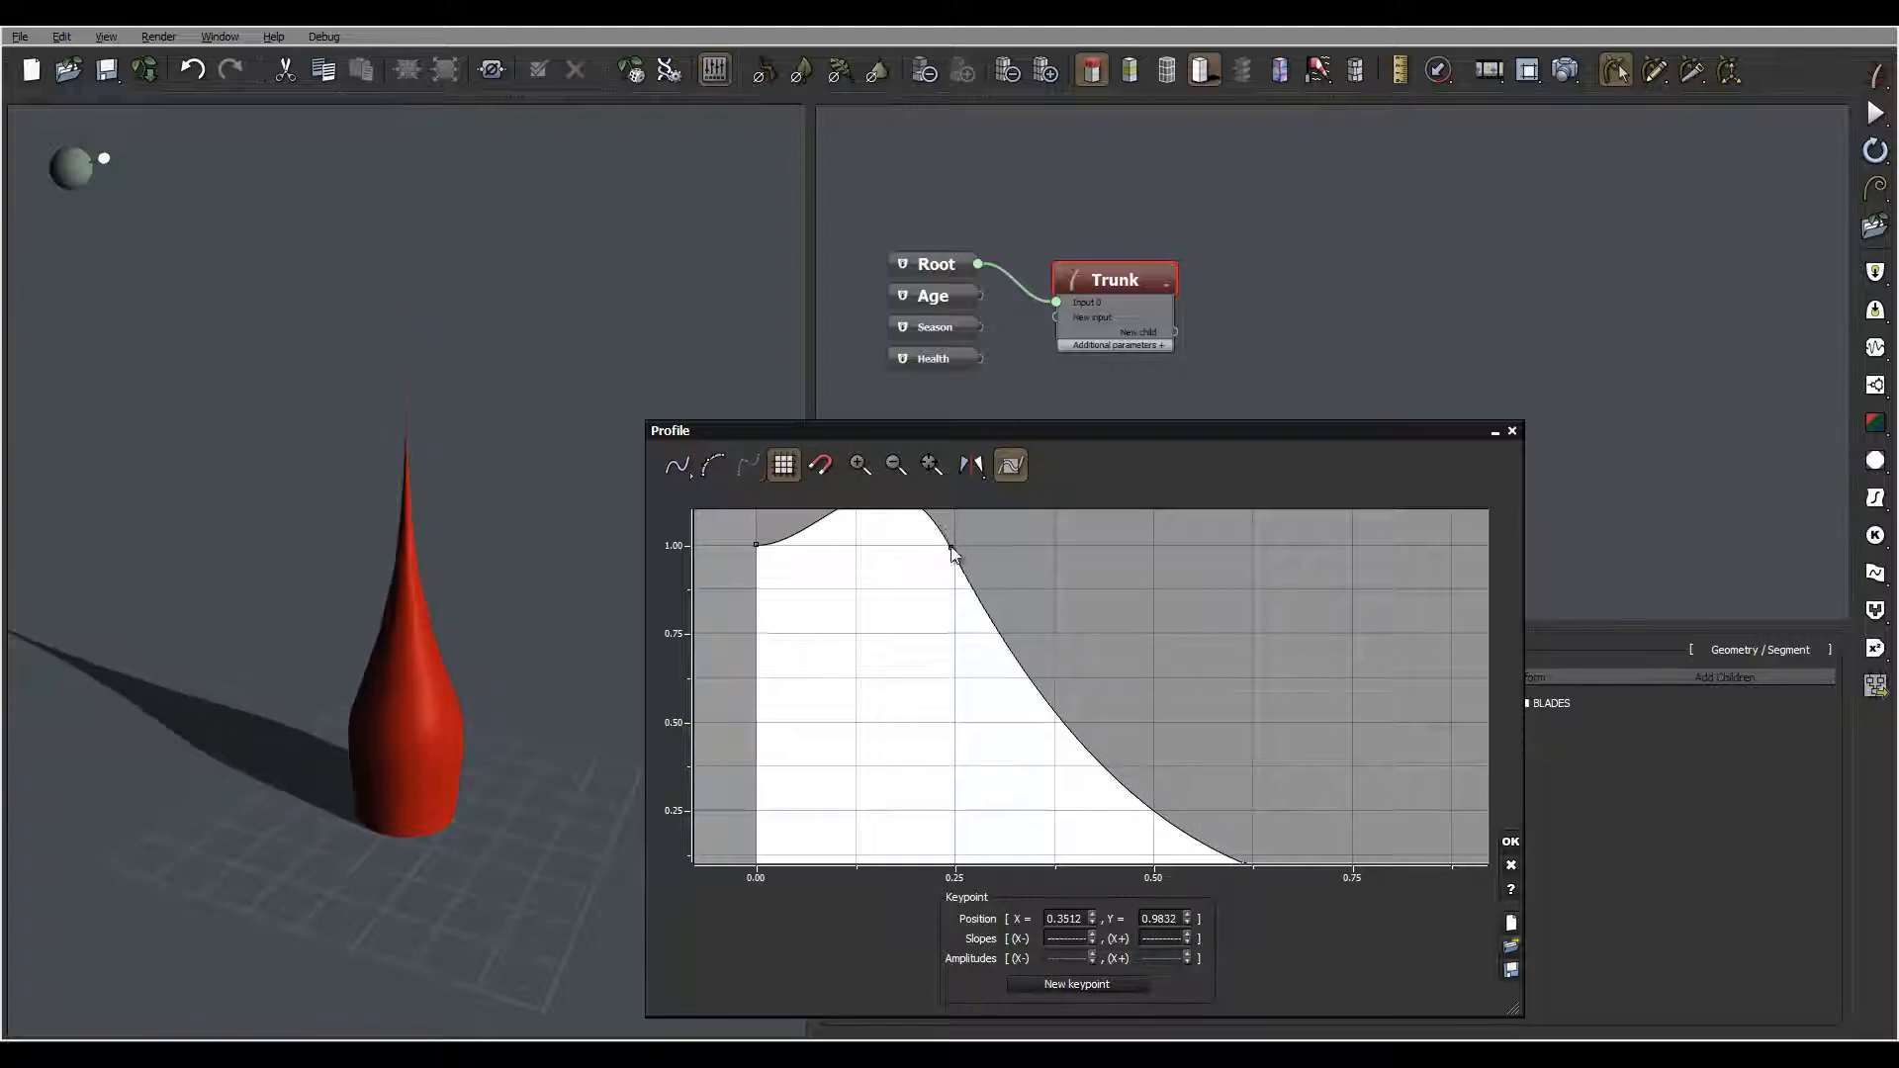
{"action": "left_click_drag", "start_coordinate": [951, 547], "coordinate": [1050, 709]}
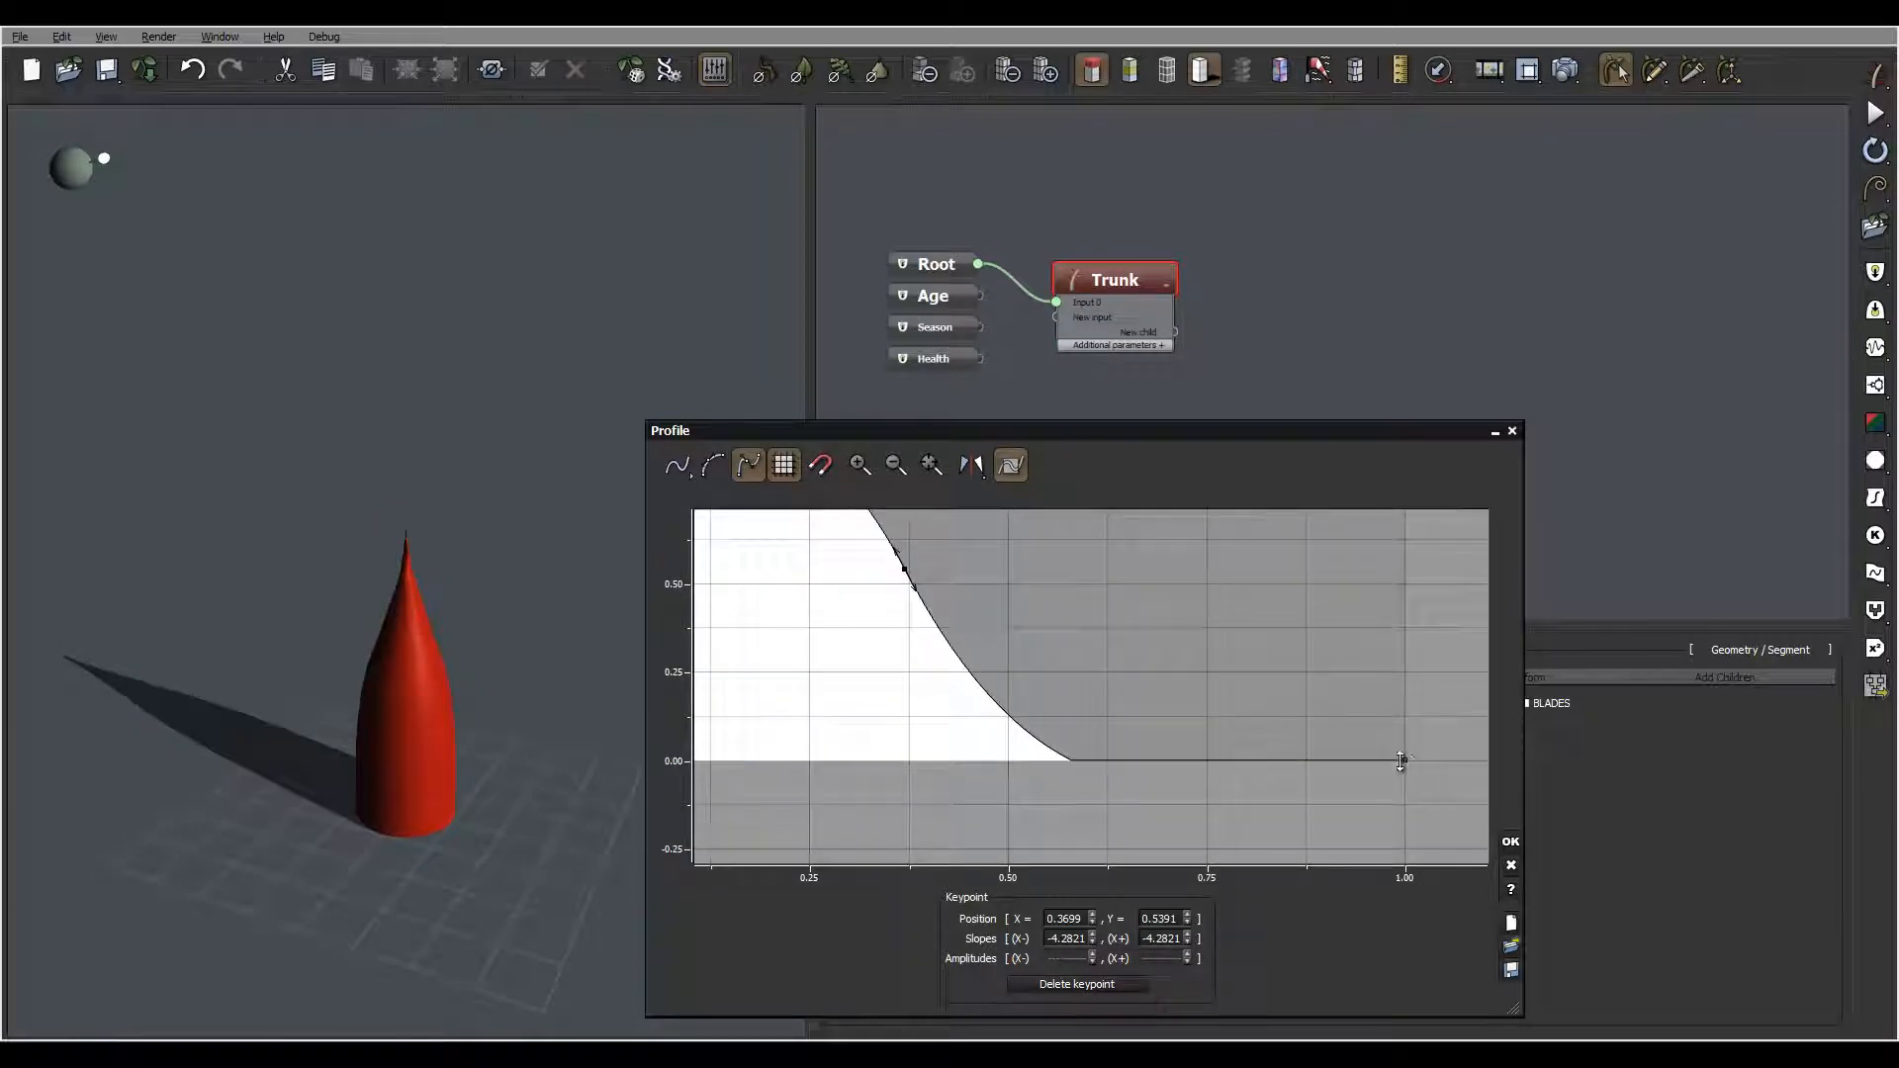
Adjust the end keypoint's tangent and add a lower profile keypoint, placing it at about X 0.6, Y 0.3
{"action": "left_click", "coordinate": [1405, 761]}
{"action": "left_click", "coordinate": [1404, 761]}
{"action": "left_click_drag", "start_coordinate": [1405, 760], "coordinate": [1373, 763]}
{"action": "left_click", "coordinate": [990, 699]}
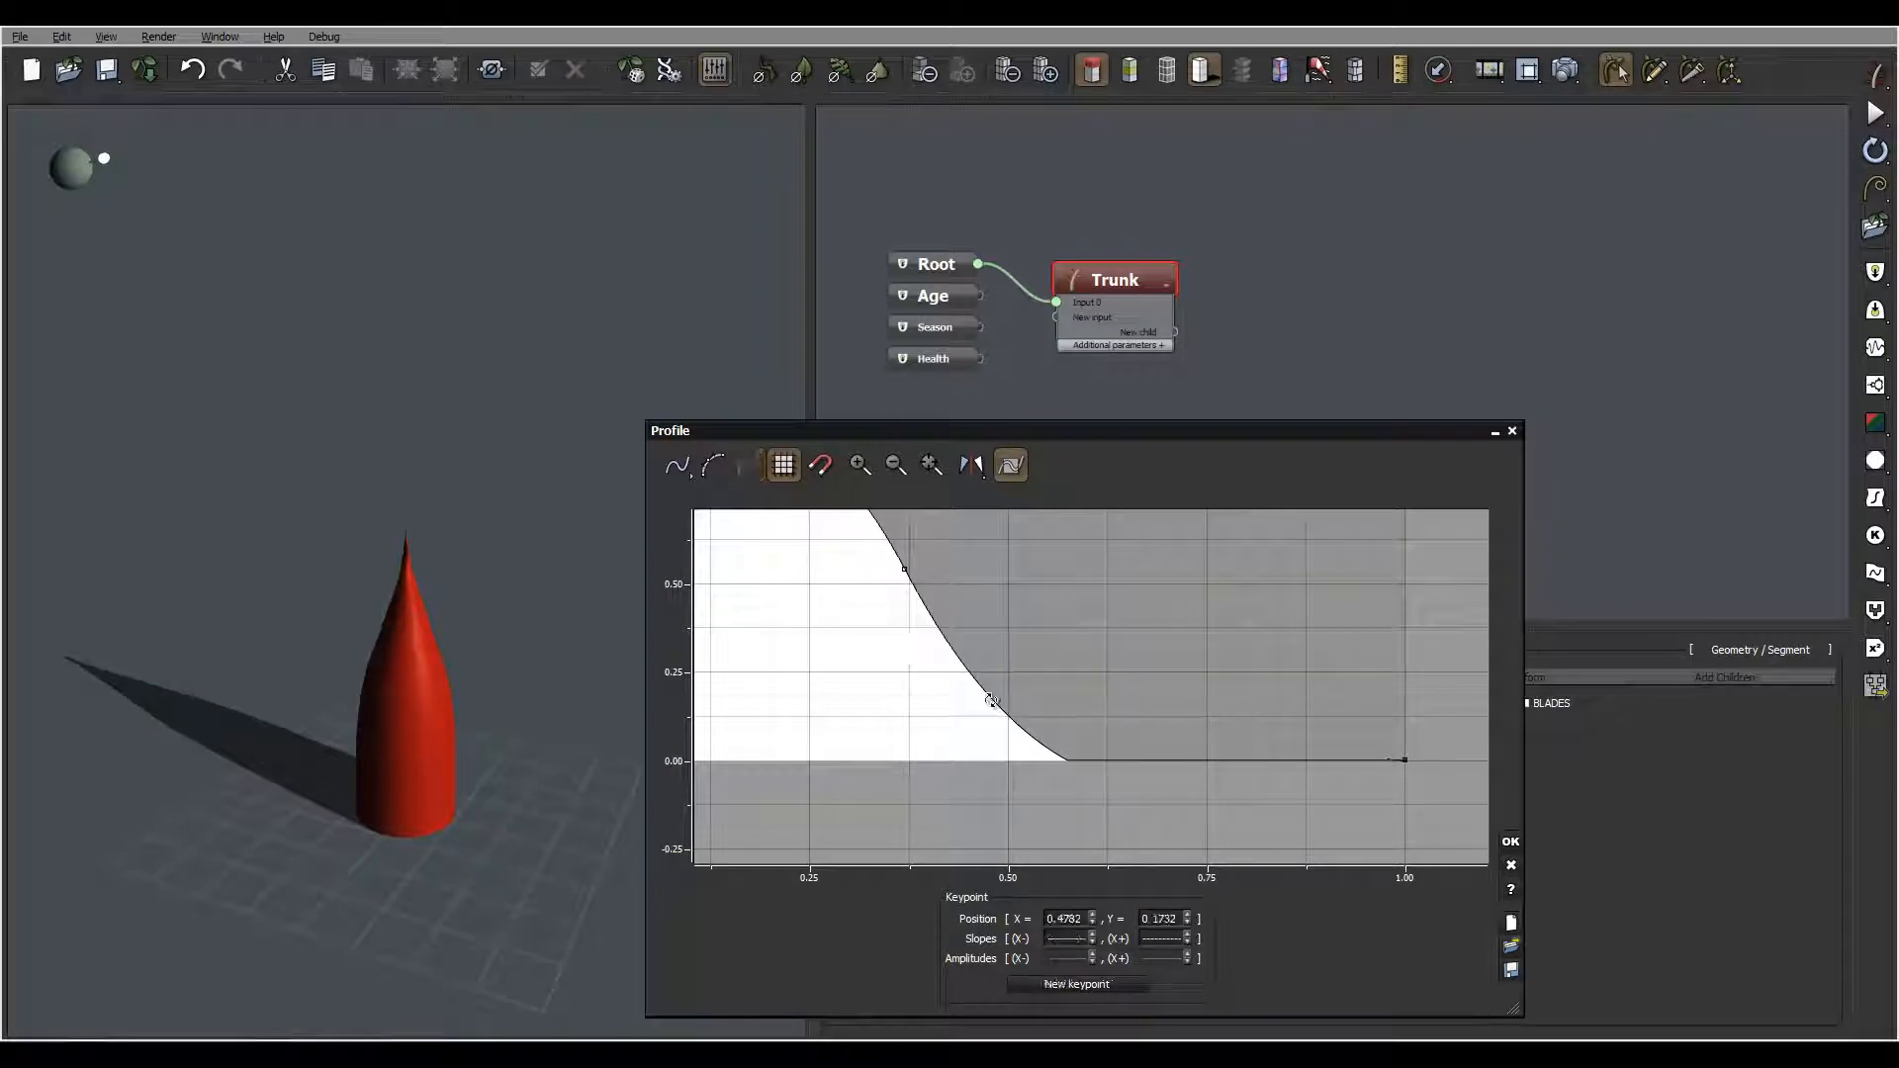
{"action": "left_click", "coordinate": [990, 699]}
{"action": "left_click_drag", "start_coordinate": [1013, 701], "coordinate": [1087, 660]}
{"action": "left_click", "coordinate": [1056, 667]}
Move the steep keypoint to about X 0.30, Y 0.76 and add a flat keypoint before it at about X 0.18, Y 1
{"action": "middle_click_drag", "start_coordinate": [1009, 571], "coordinate": [1134, 700]}
{"action": "left_click_drag", "start_coordinate": [1029, 686], "coordinate": [976, 611]}
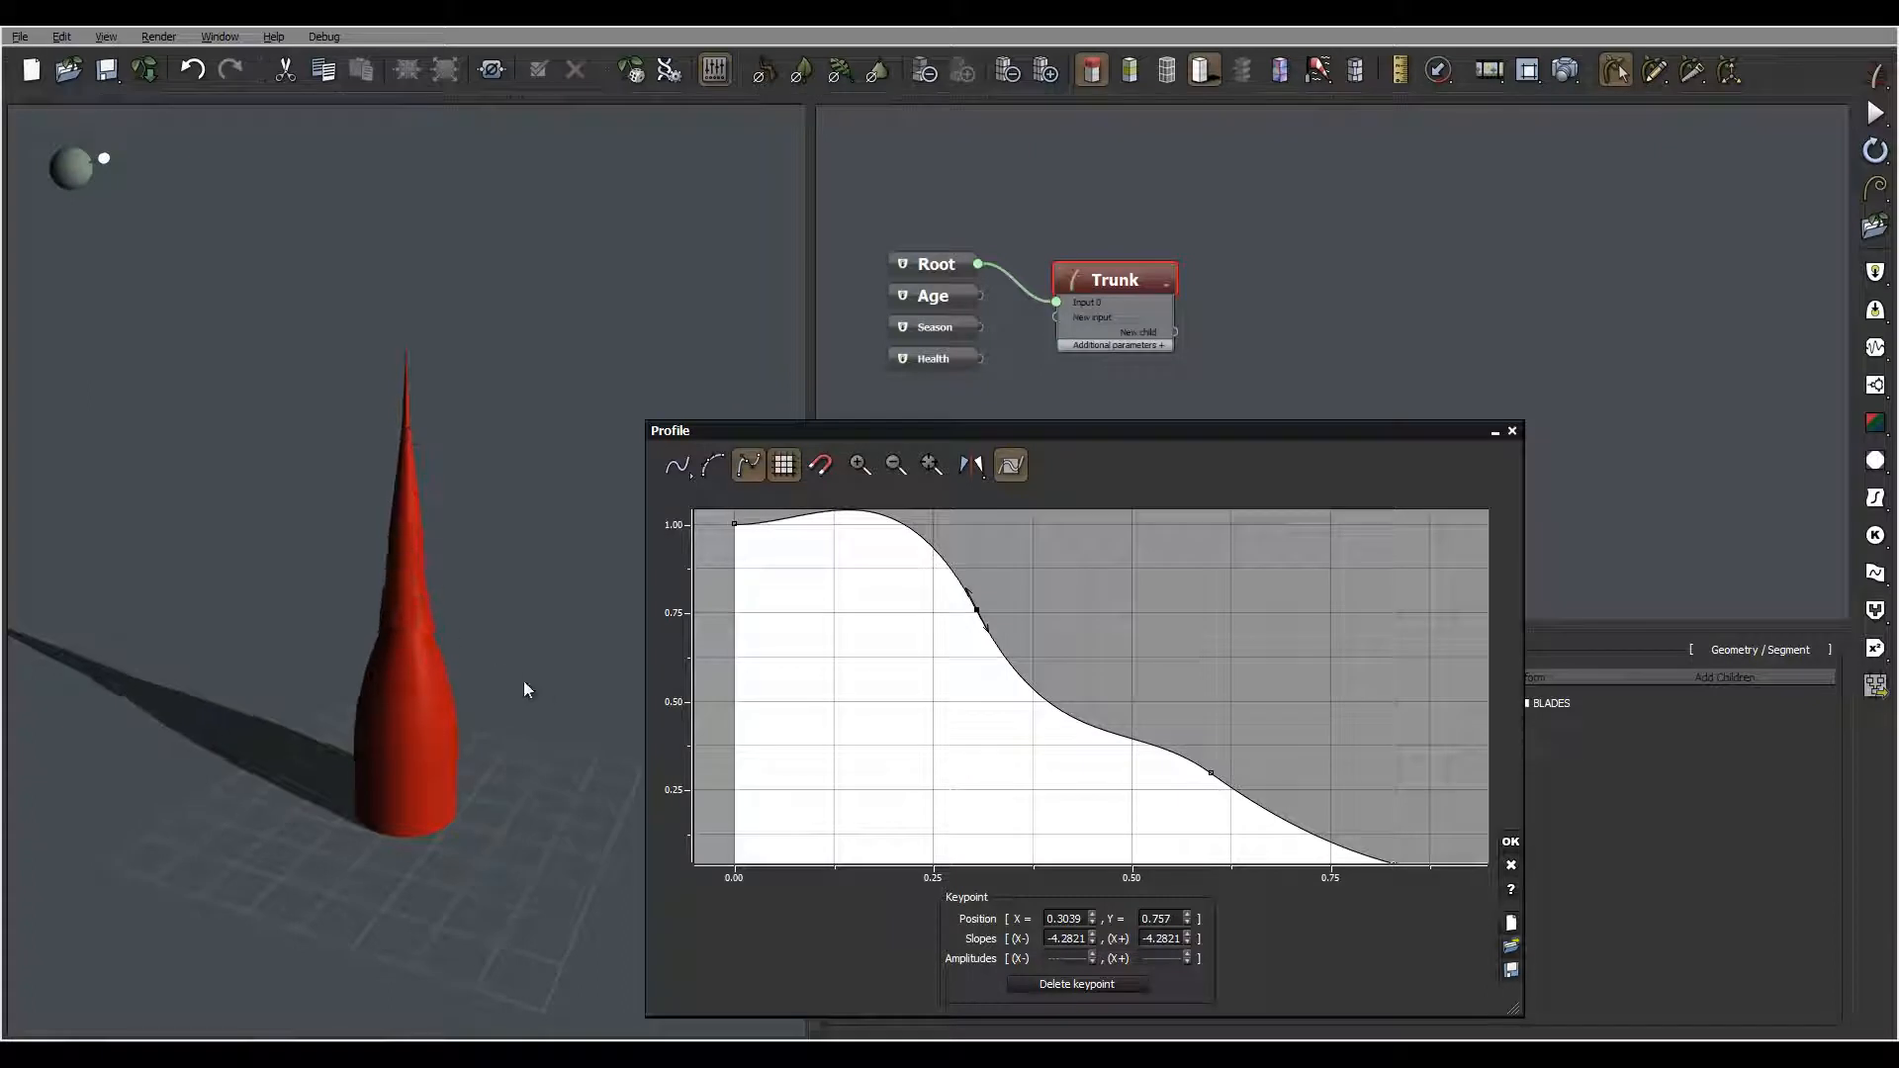
{"action": "middle_click_drag", "start_coordinate": [956, 678], "coordinate": [1097, 763]}
{"action": "left_click", "coordinate": [1015, 593]}
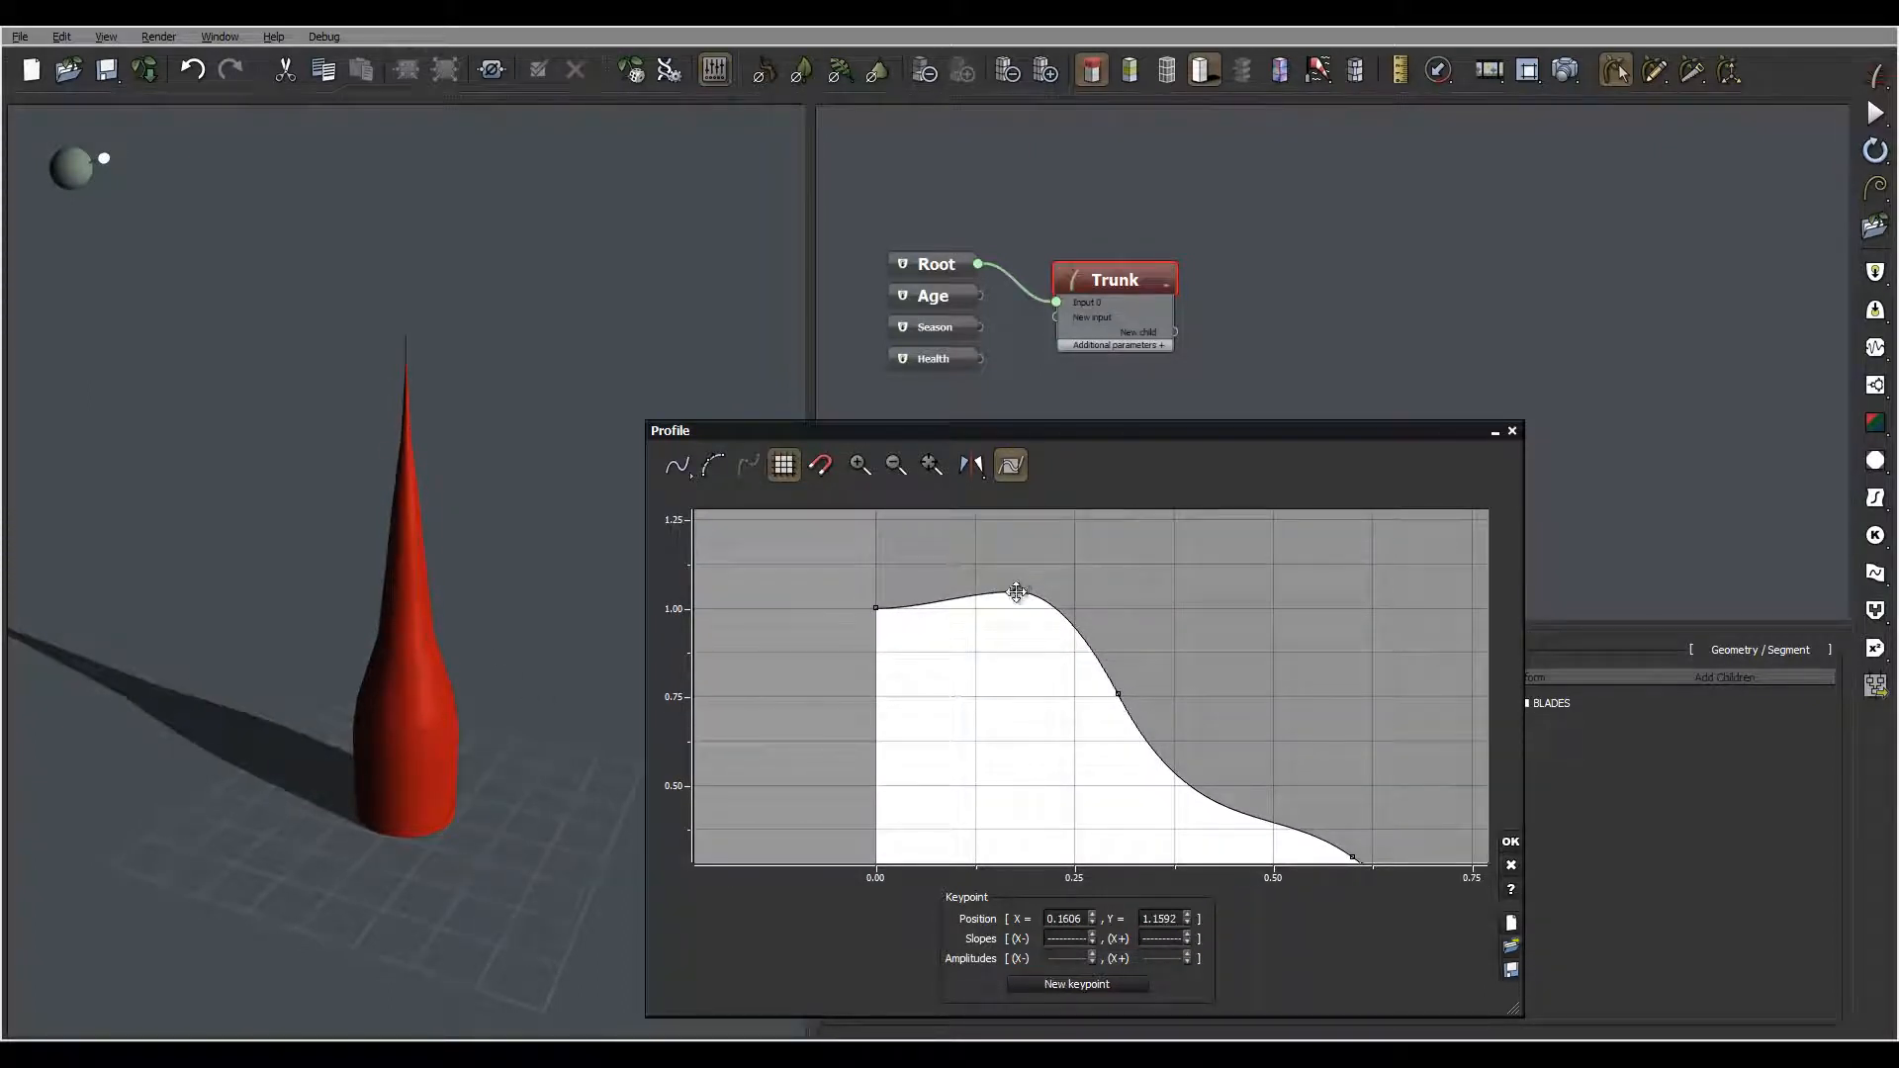
{"action": "left_click_drag", "start_coordinate": [1018, 593], "coordinate": [1021, 613]}
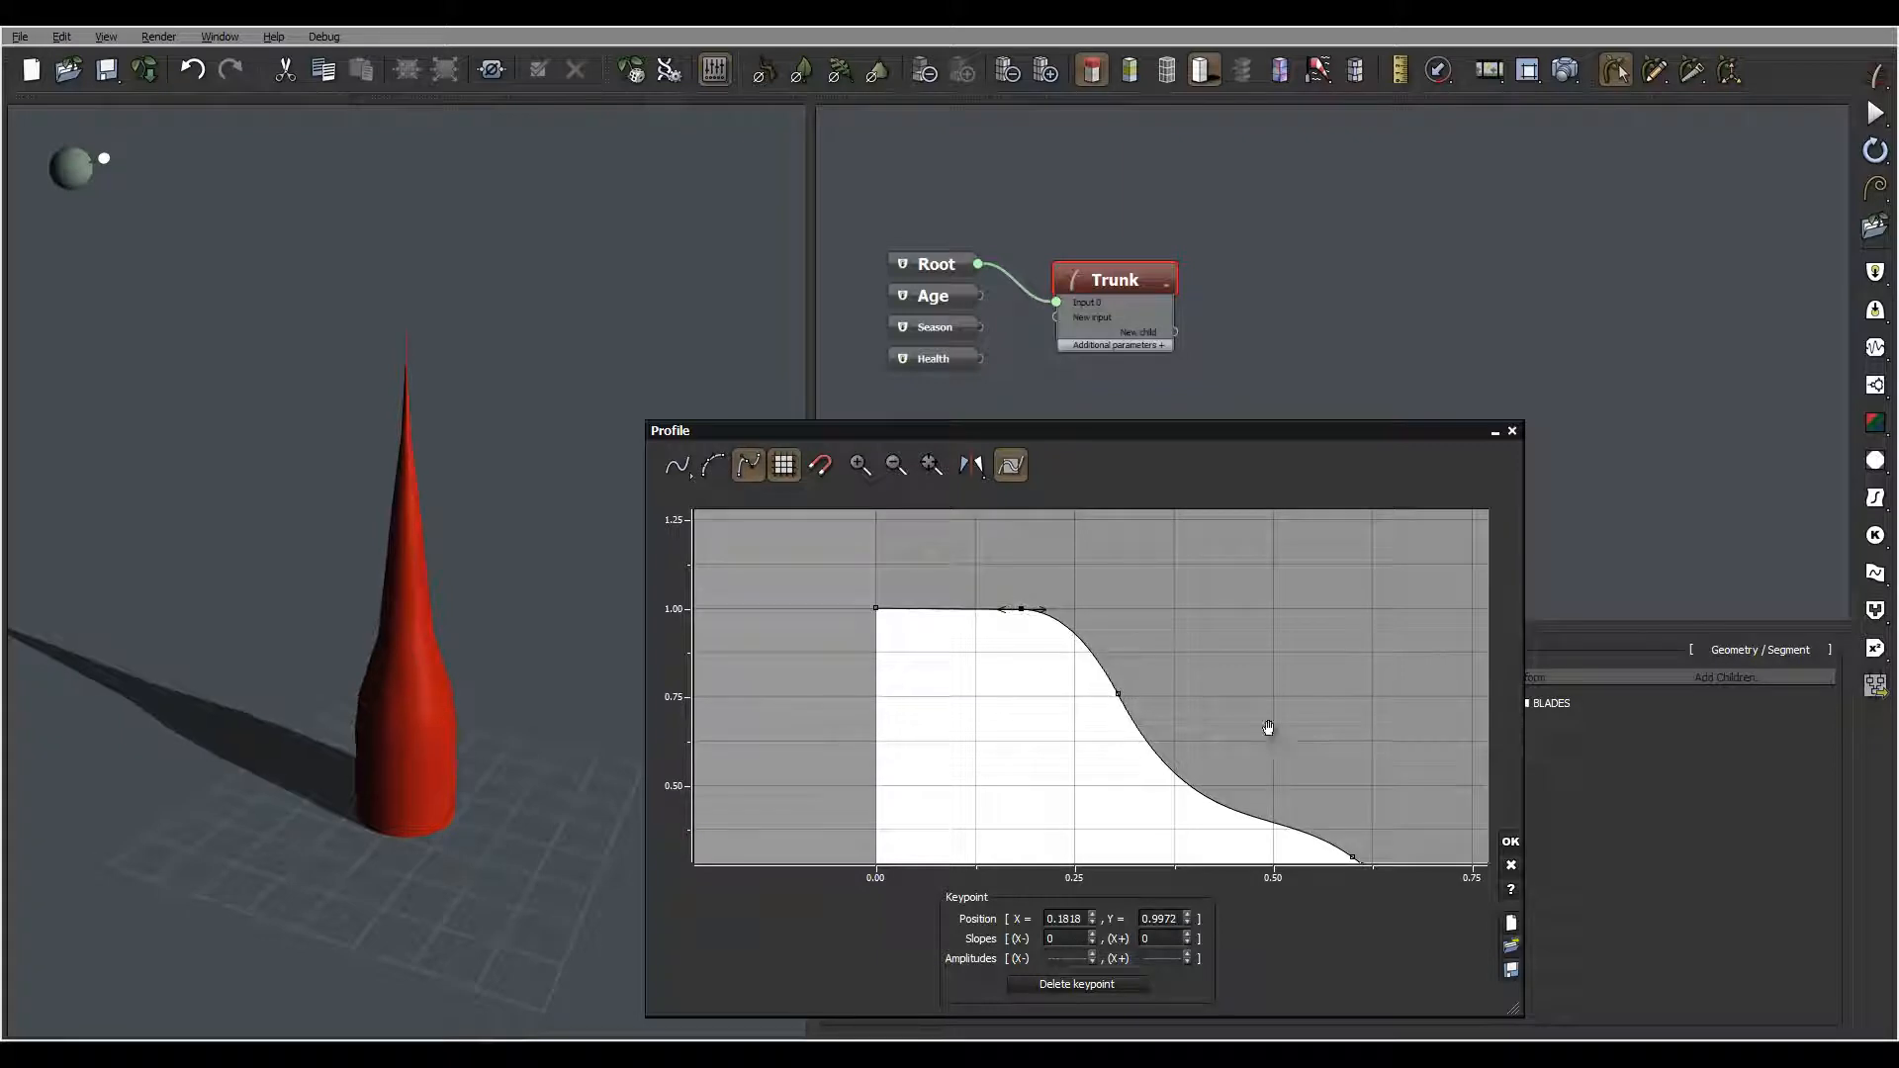
Set the lower keypoint's slope to about -0.70 and raise the profile's end keypoint to about Y 0.05
{"action": "middle_click_drag", "start_coordinate": [1354, 835], "coordinate": [1216, 710]}
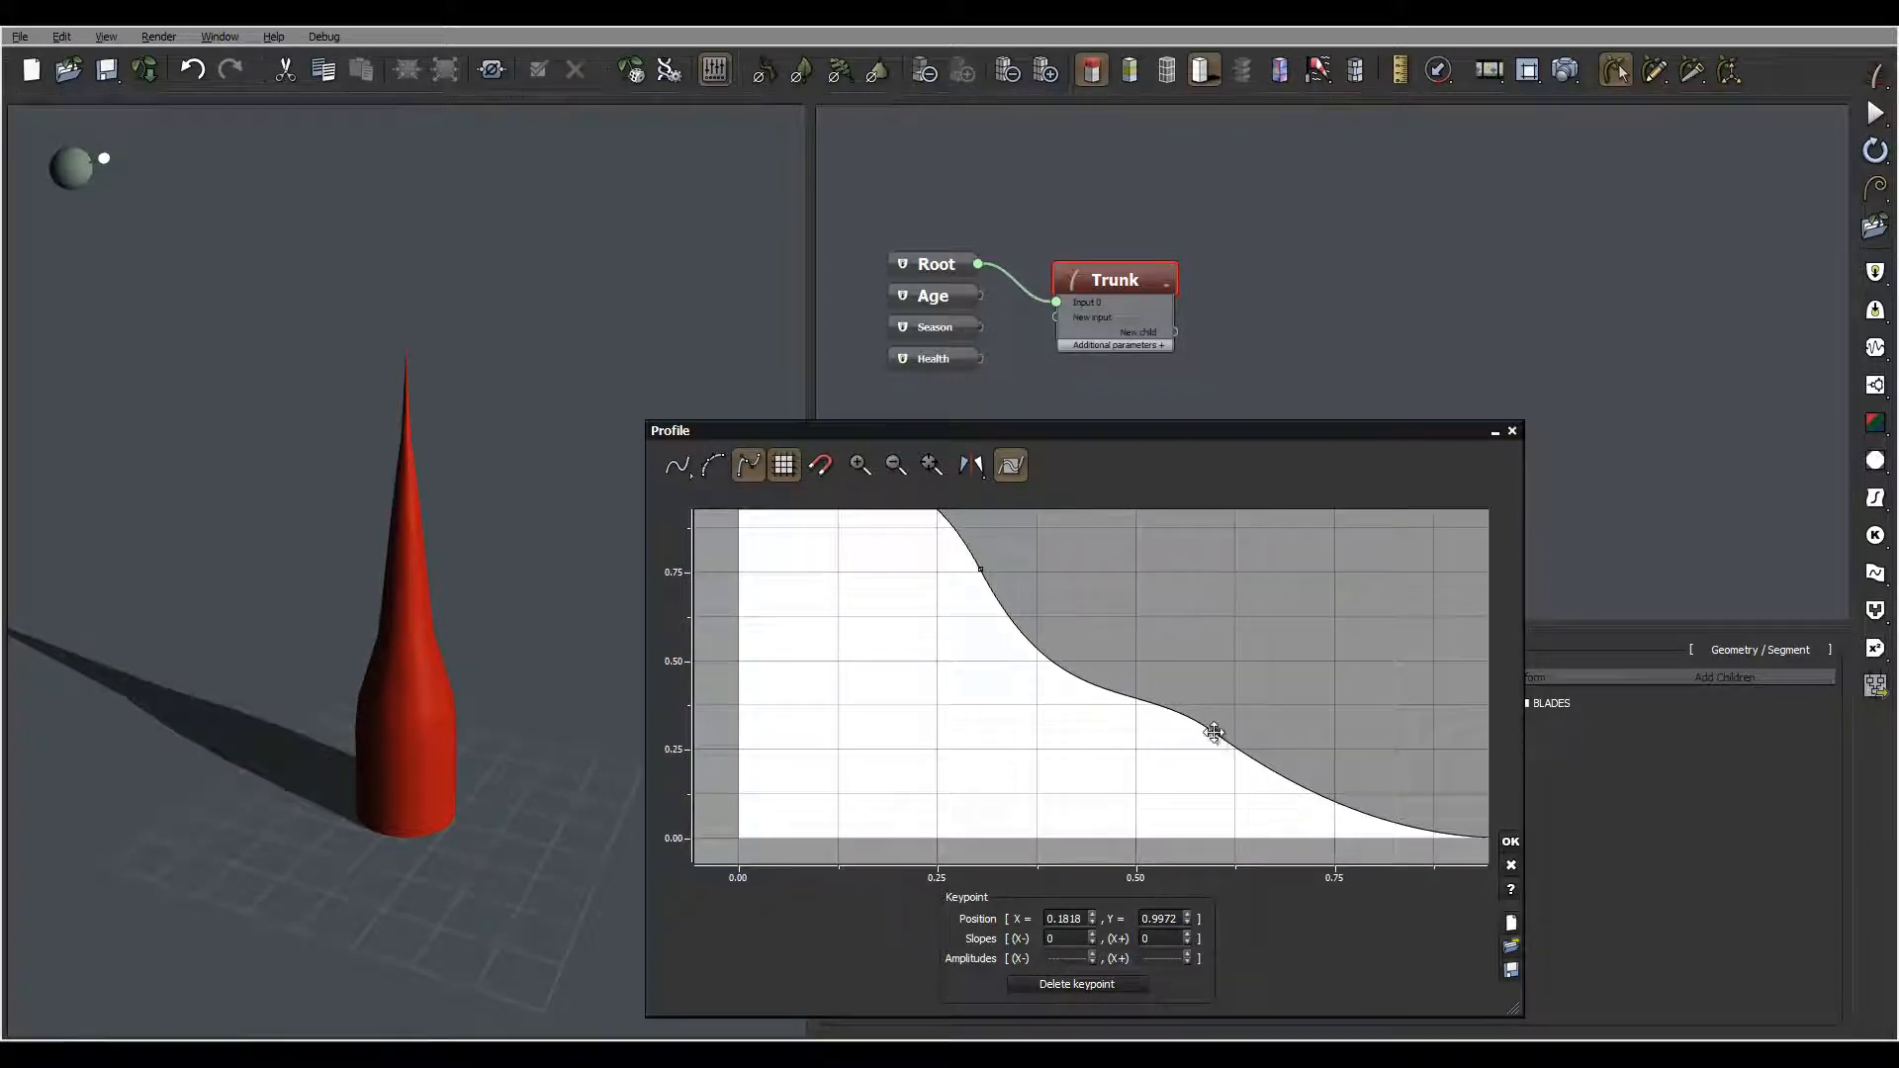
{"action": "left_click", "coordinate": [1214, 732]}
{"action": "left_click_drag", "start_coordinate": [1239, 750], "coordinate": [1119, 691]}
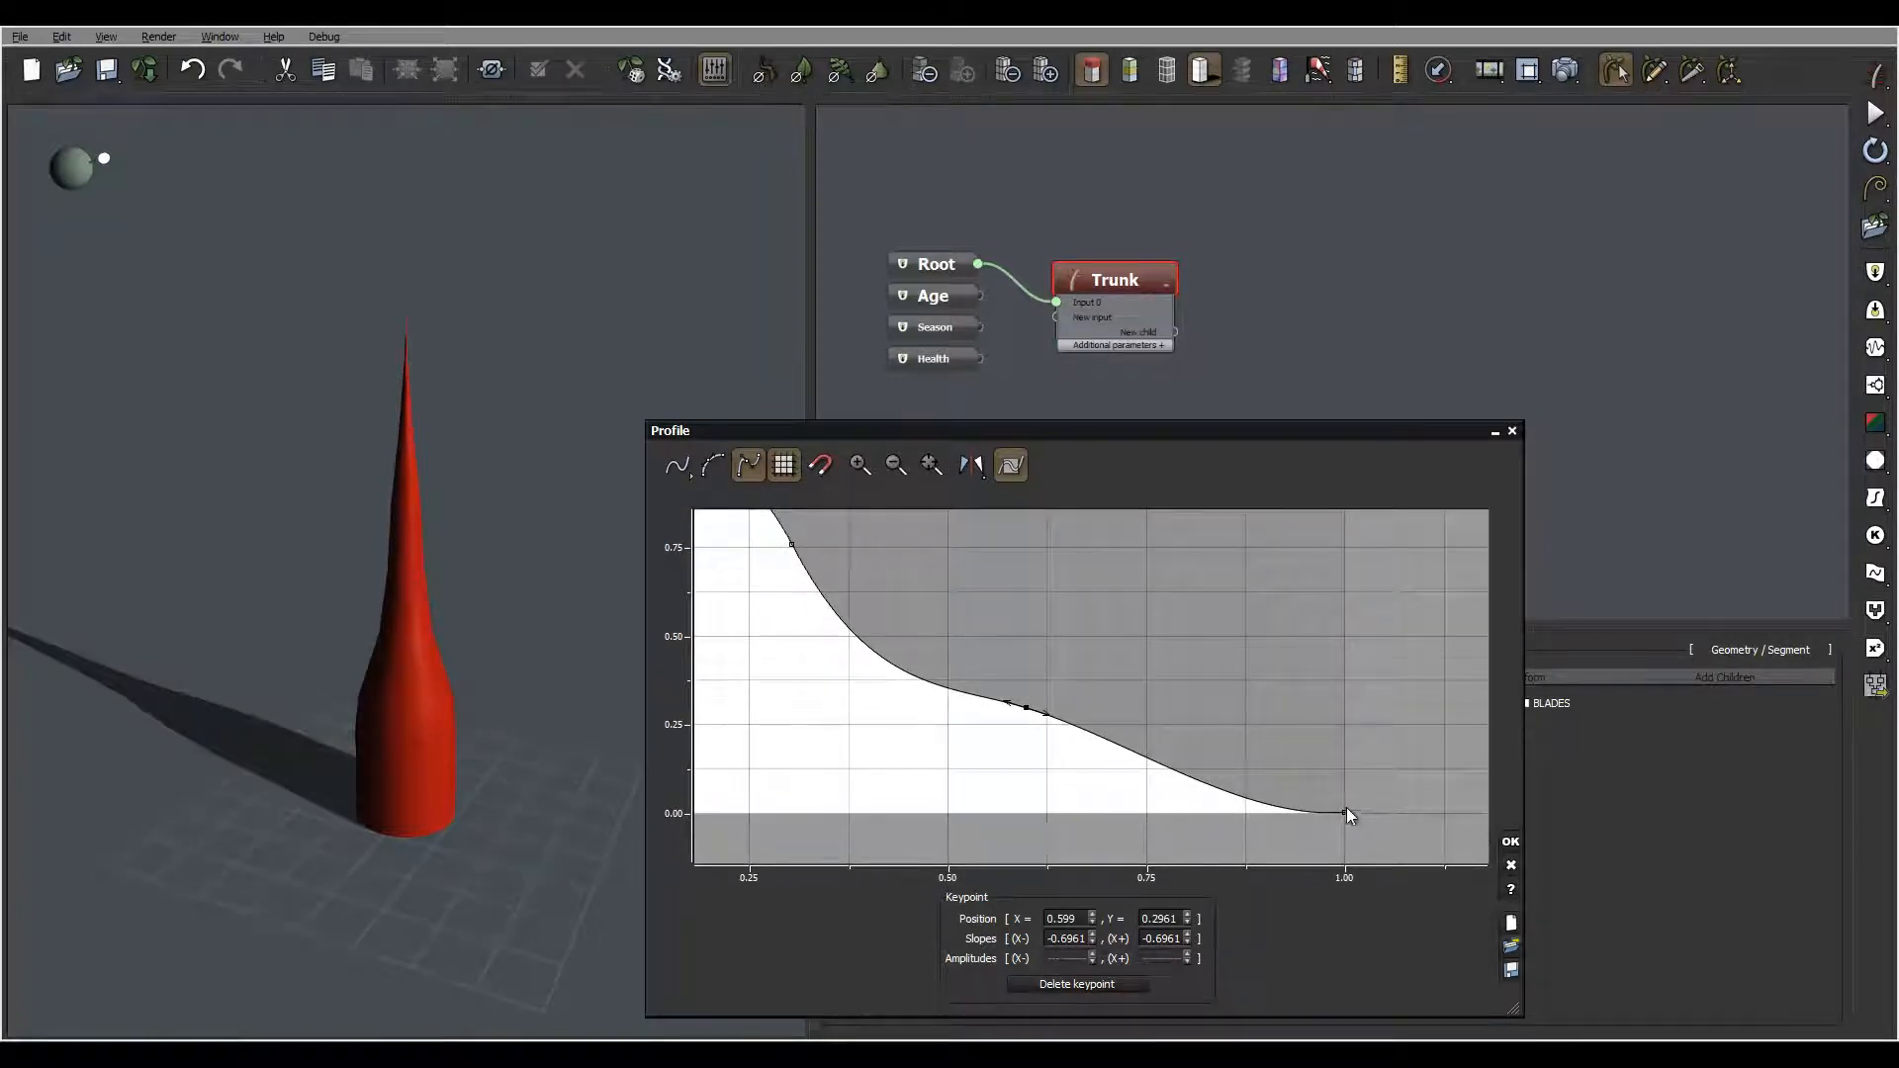
{"action": "left_click_drag", "start_coordinate": [1350, 811], "coordinate": [1353, 796]}
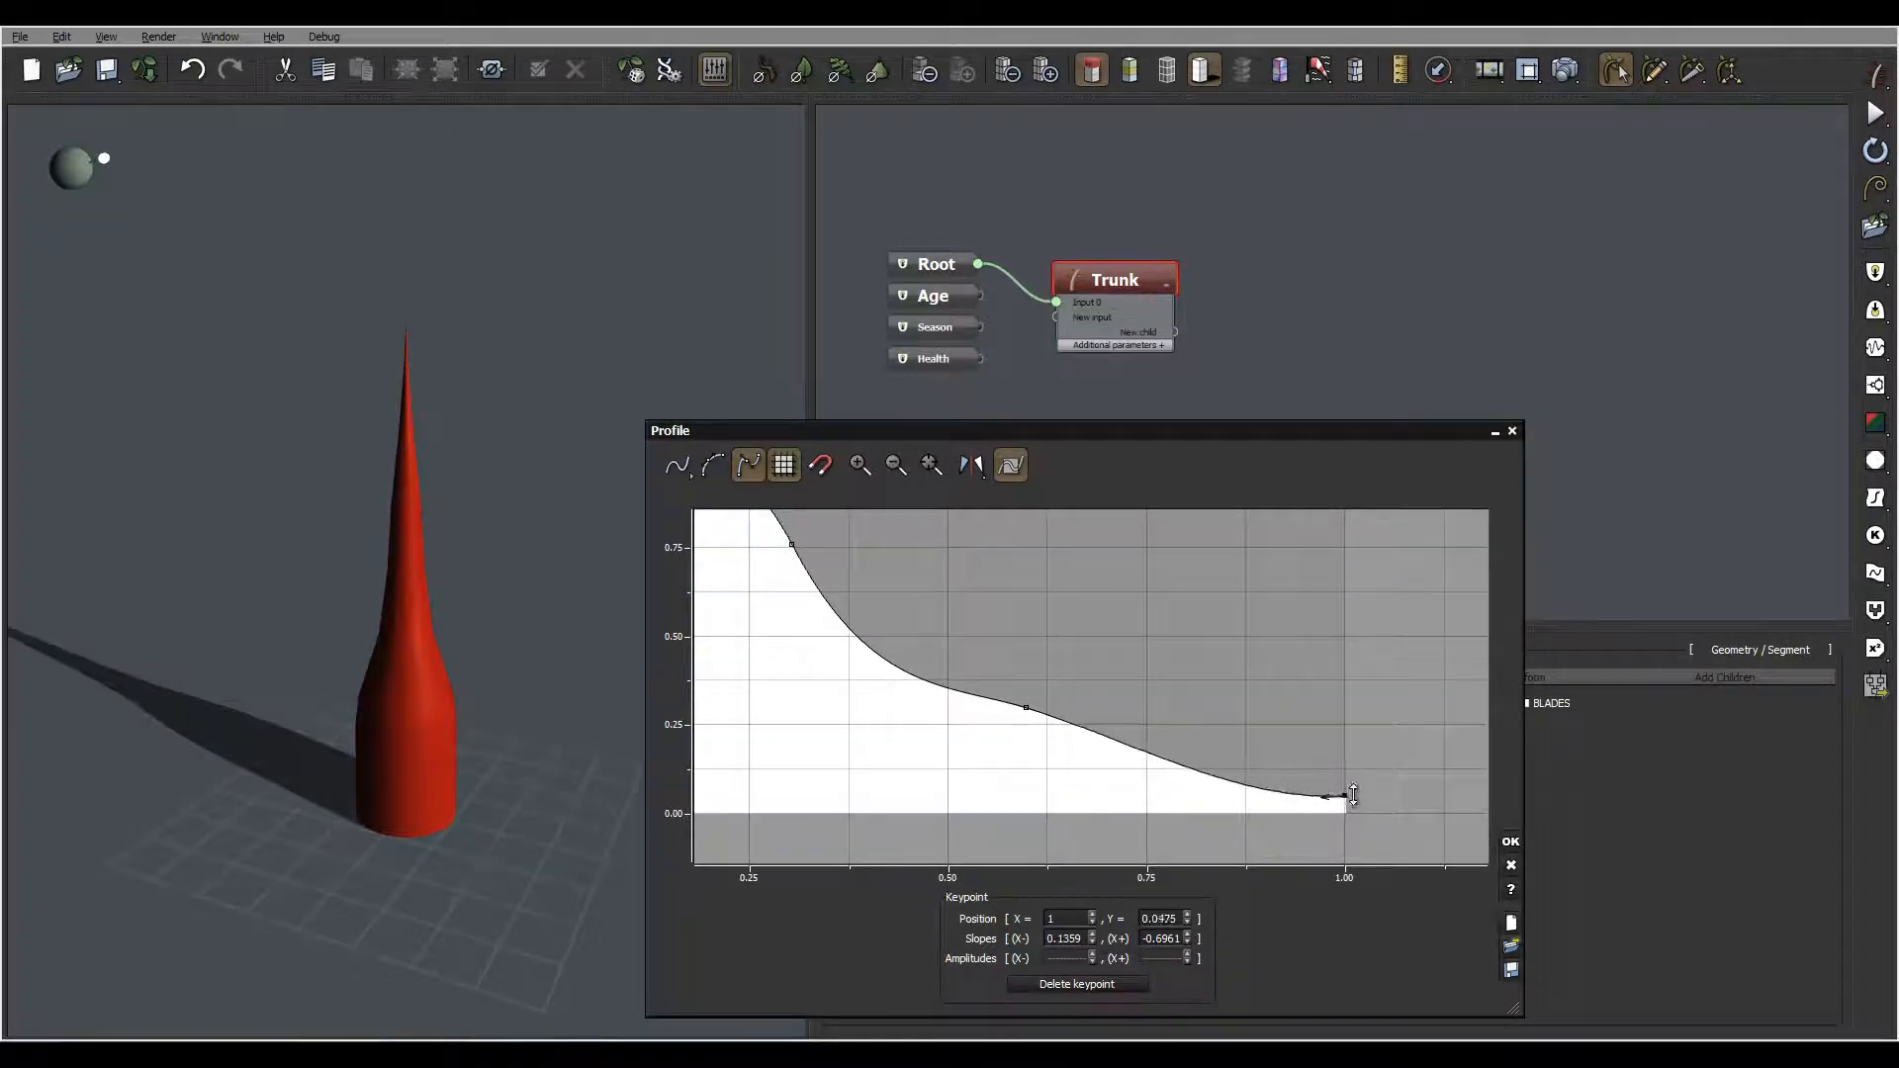
{"action": "left_click_drag", "start_coordinate": [477, 379], "coordinate": [373, 497]}
{"action": "left_click_drag", "start_coordinate": [507, 508], "coordinate": [603, 539]}
Move the steep keypoint to about X 0.45, Y 0.61, the lower one to about X 0.69, and the end keypoint up to about Y 0.12
{"action": "left_click_drag", "start_coordinate": [964, 669], "coordinate": [1155, 819]}
{"action": "left_click_drag", "start_coordinate": [982, 697], "coordinate": [1102, 744]}
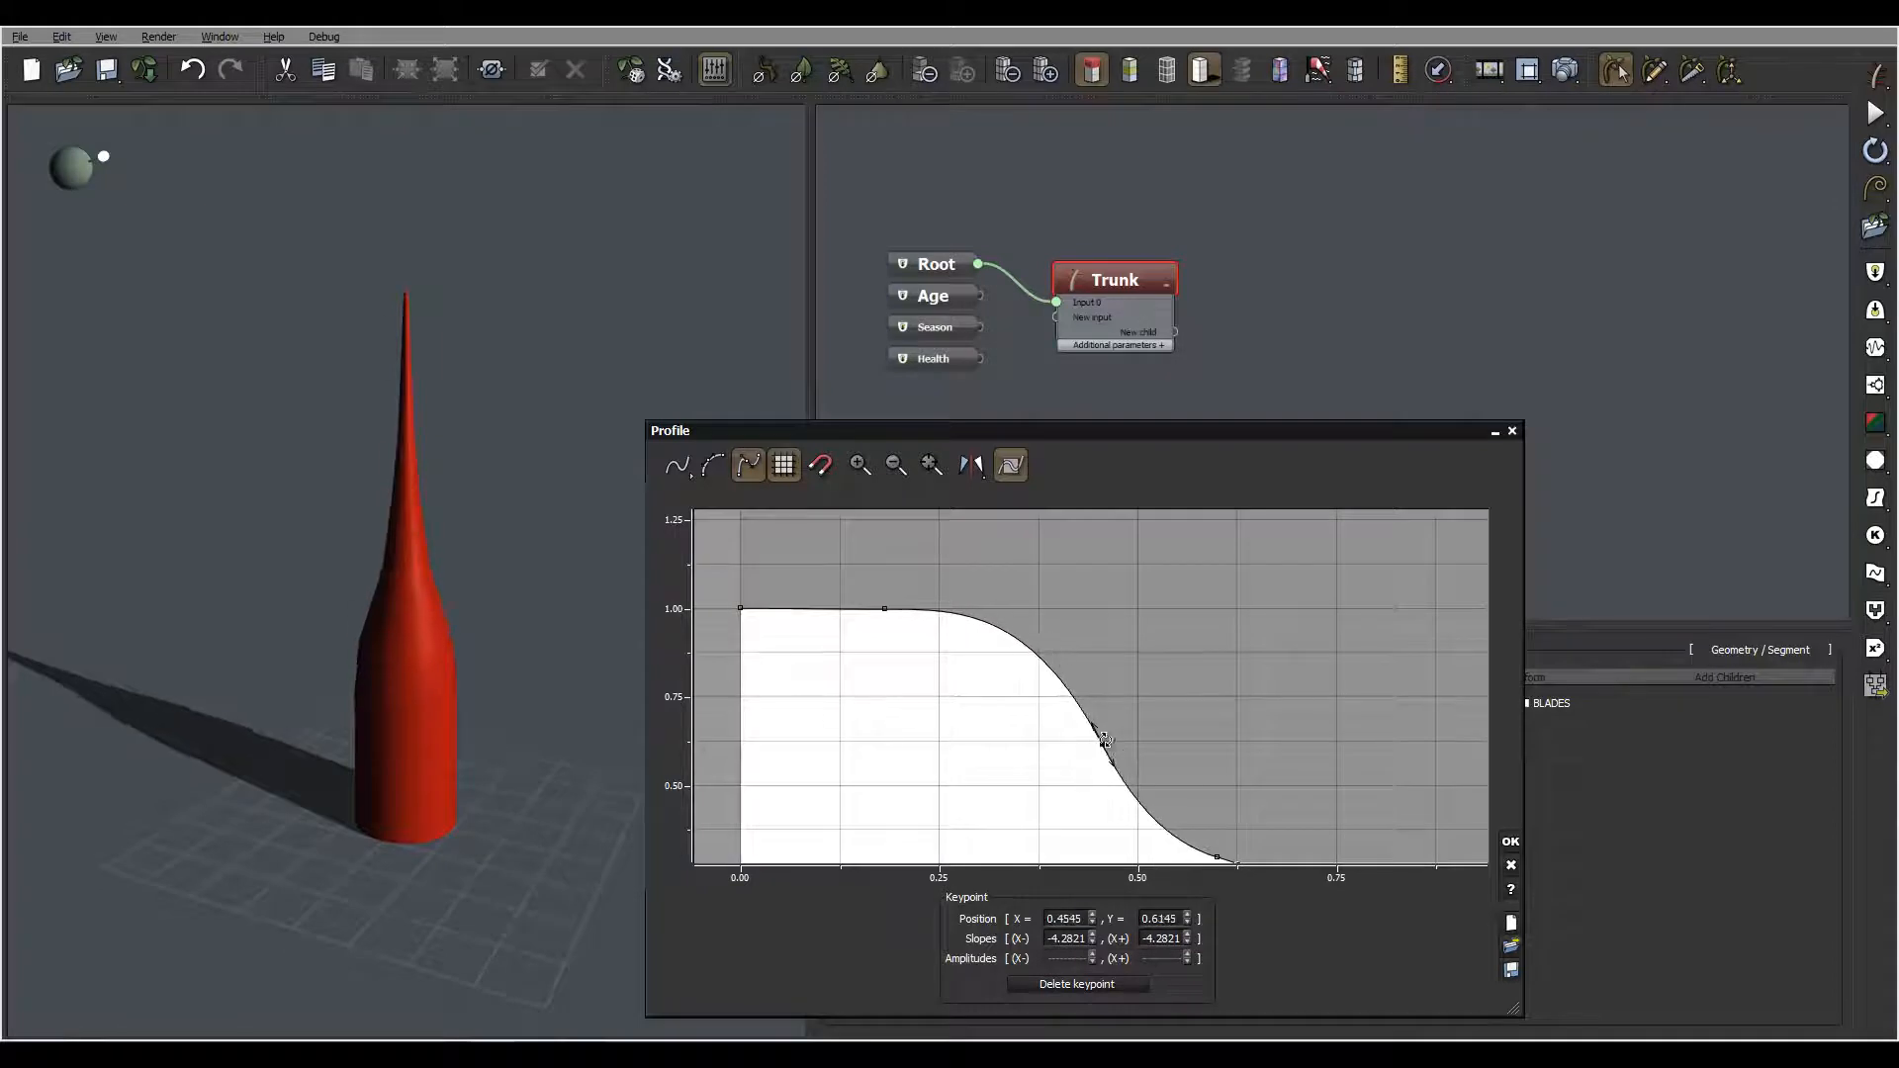
{"action": "left_click_drag", "start_coordinate": [1193, 698], "coordinate": [1038, 598]}
{"action": "left_click_drag", "start_coordinate": [1060, 757], "coordinate": [1136, 754]}
{"action": "left_click_drag", "start_coordinate": [1344, 814], "coordinate": [1189, 719]}
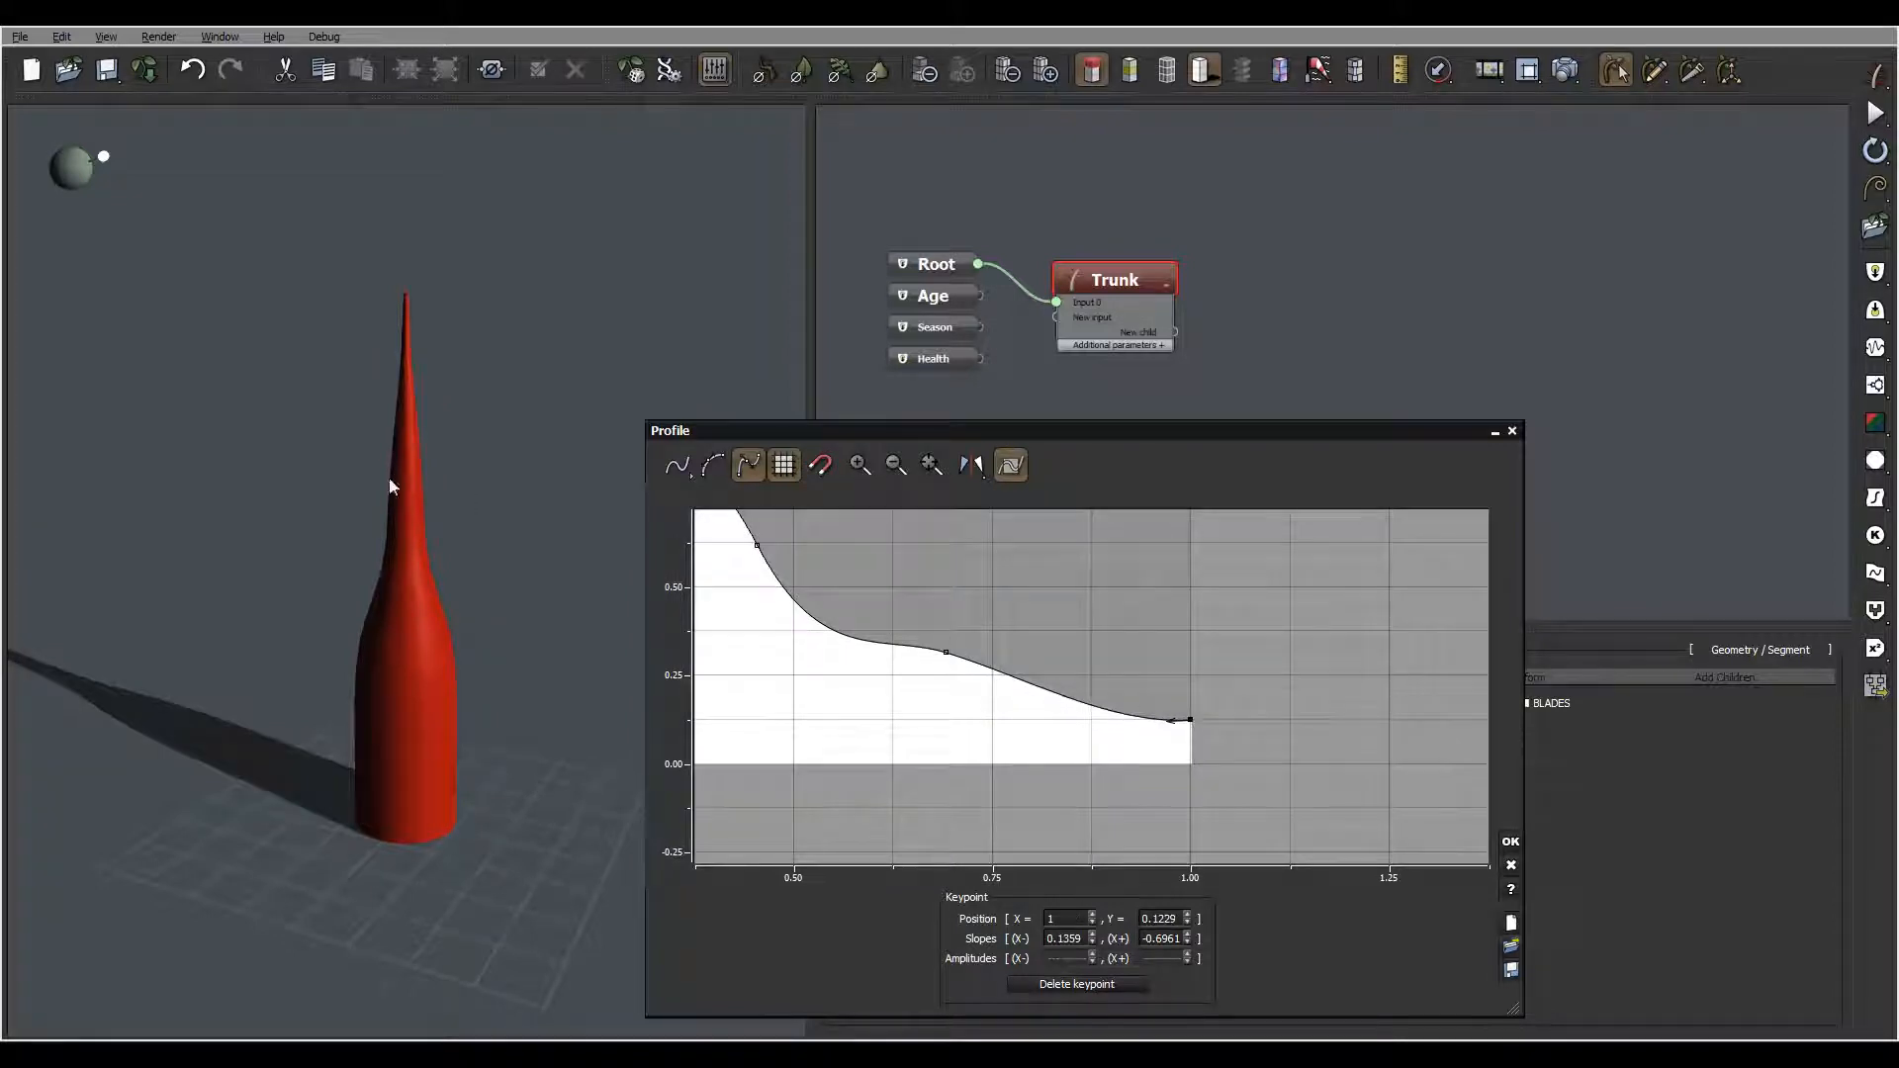
Soften the slope of the keypoint near X 0.45 to about -1.04 and accept the radius profile
{"action": "left_click_drag", "start_coordinate": [828, 617], "coordinate": [1015, 608]}
{"action": "left_click", "coordinate": [1017, 724]}
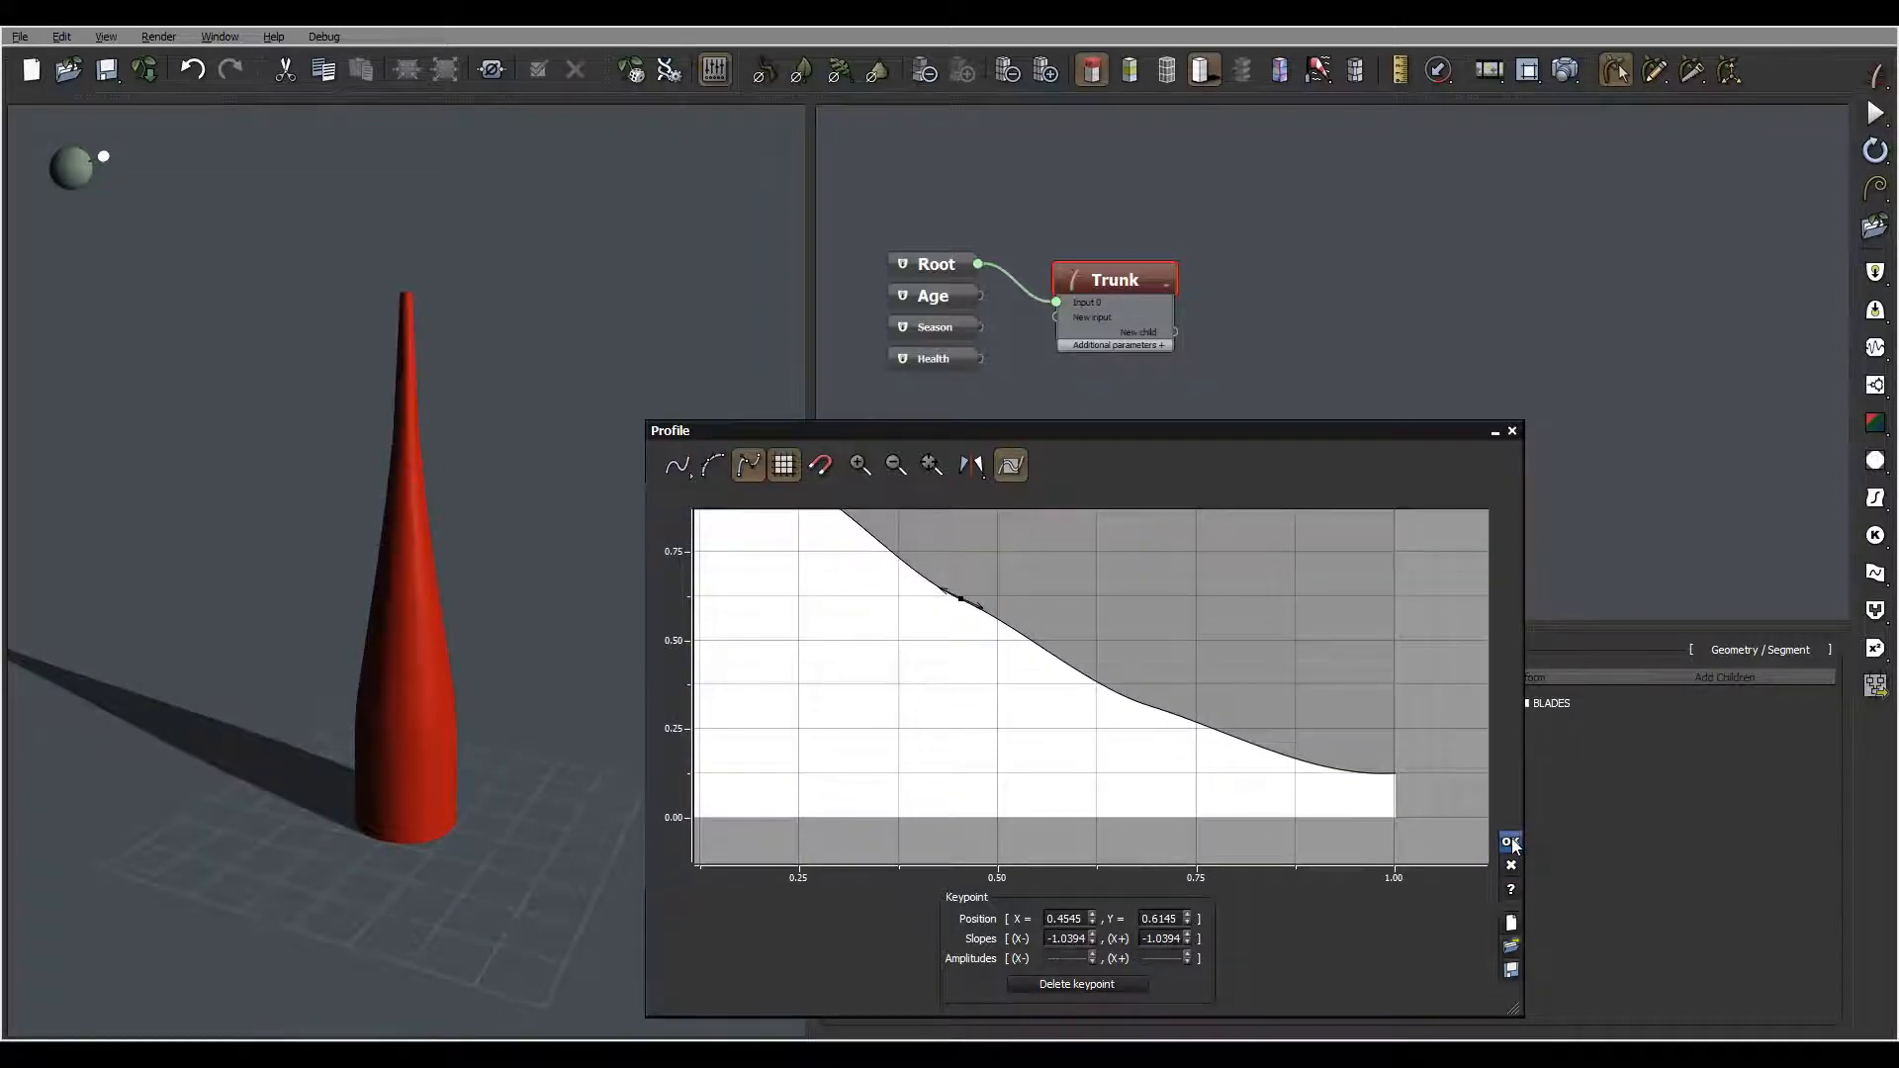
{"action": "left_click", "coordinate": [1511, 843]}
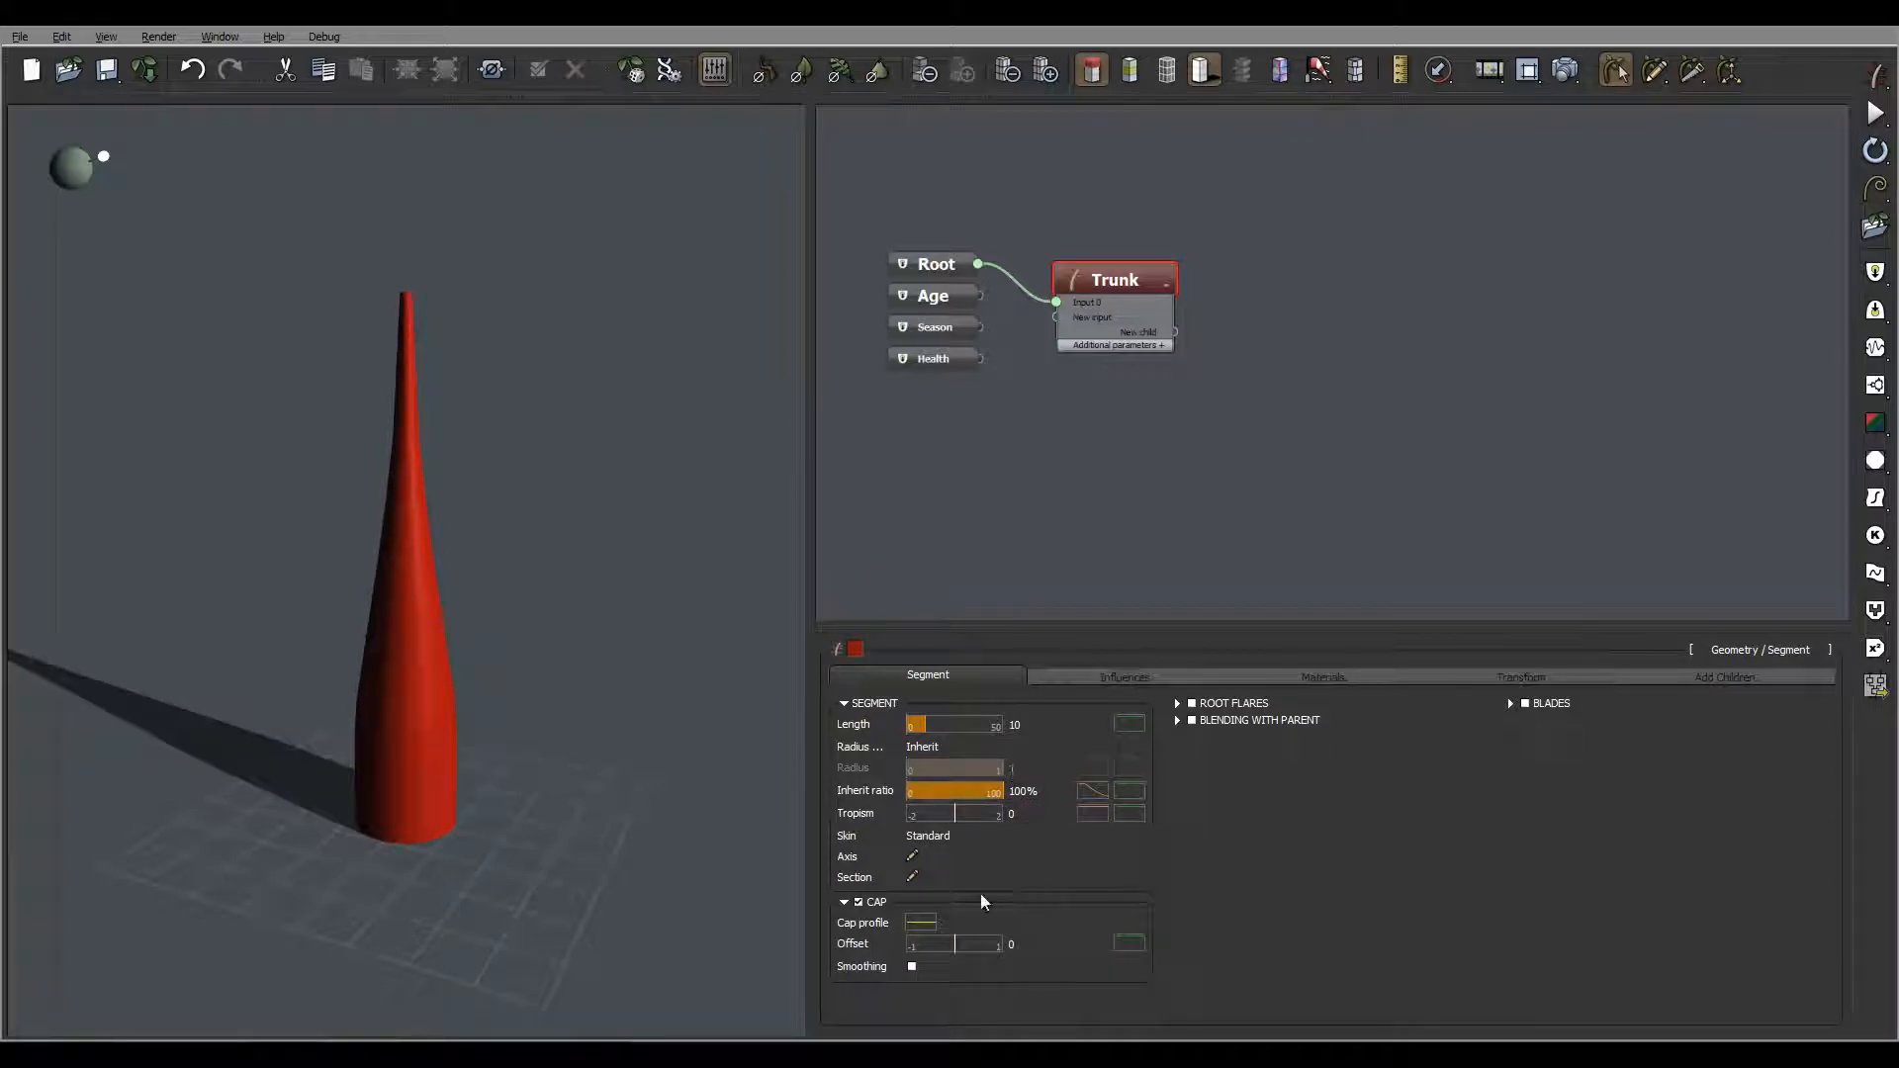
Lower the start keypoint of the trunk's cap profile to X 0, Y 0 and accept the curve
{"action": "mouse_move", "coordinate": [423, 382]}
{"action": "right_mouse_down"}
{"action": "mouse_move", "coordinate": [443, 379]}
{"action": "mouse_move", "coordinate": [410, 368]}
{"action": "right_mouse_up"}
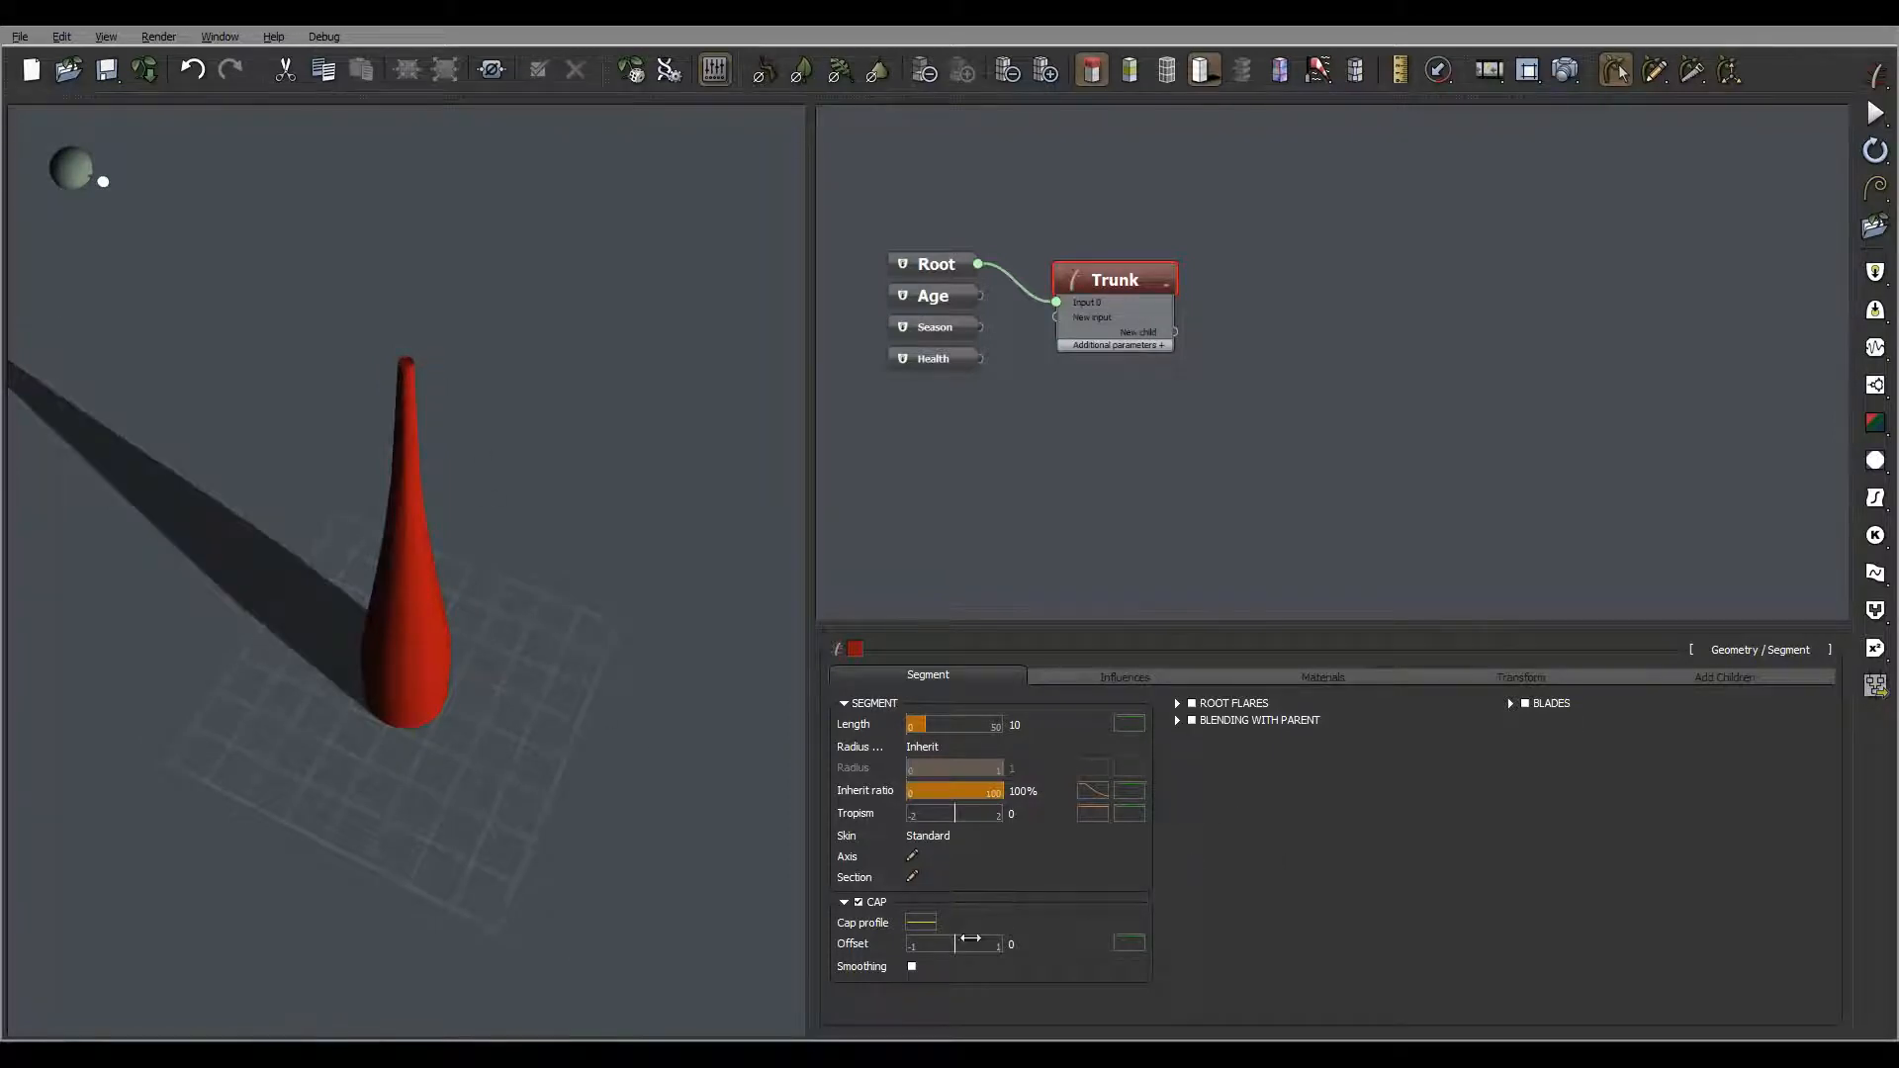
{"action": "left_click", "coordinate": [922, 923]}
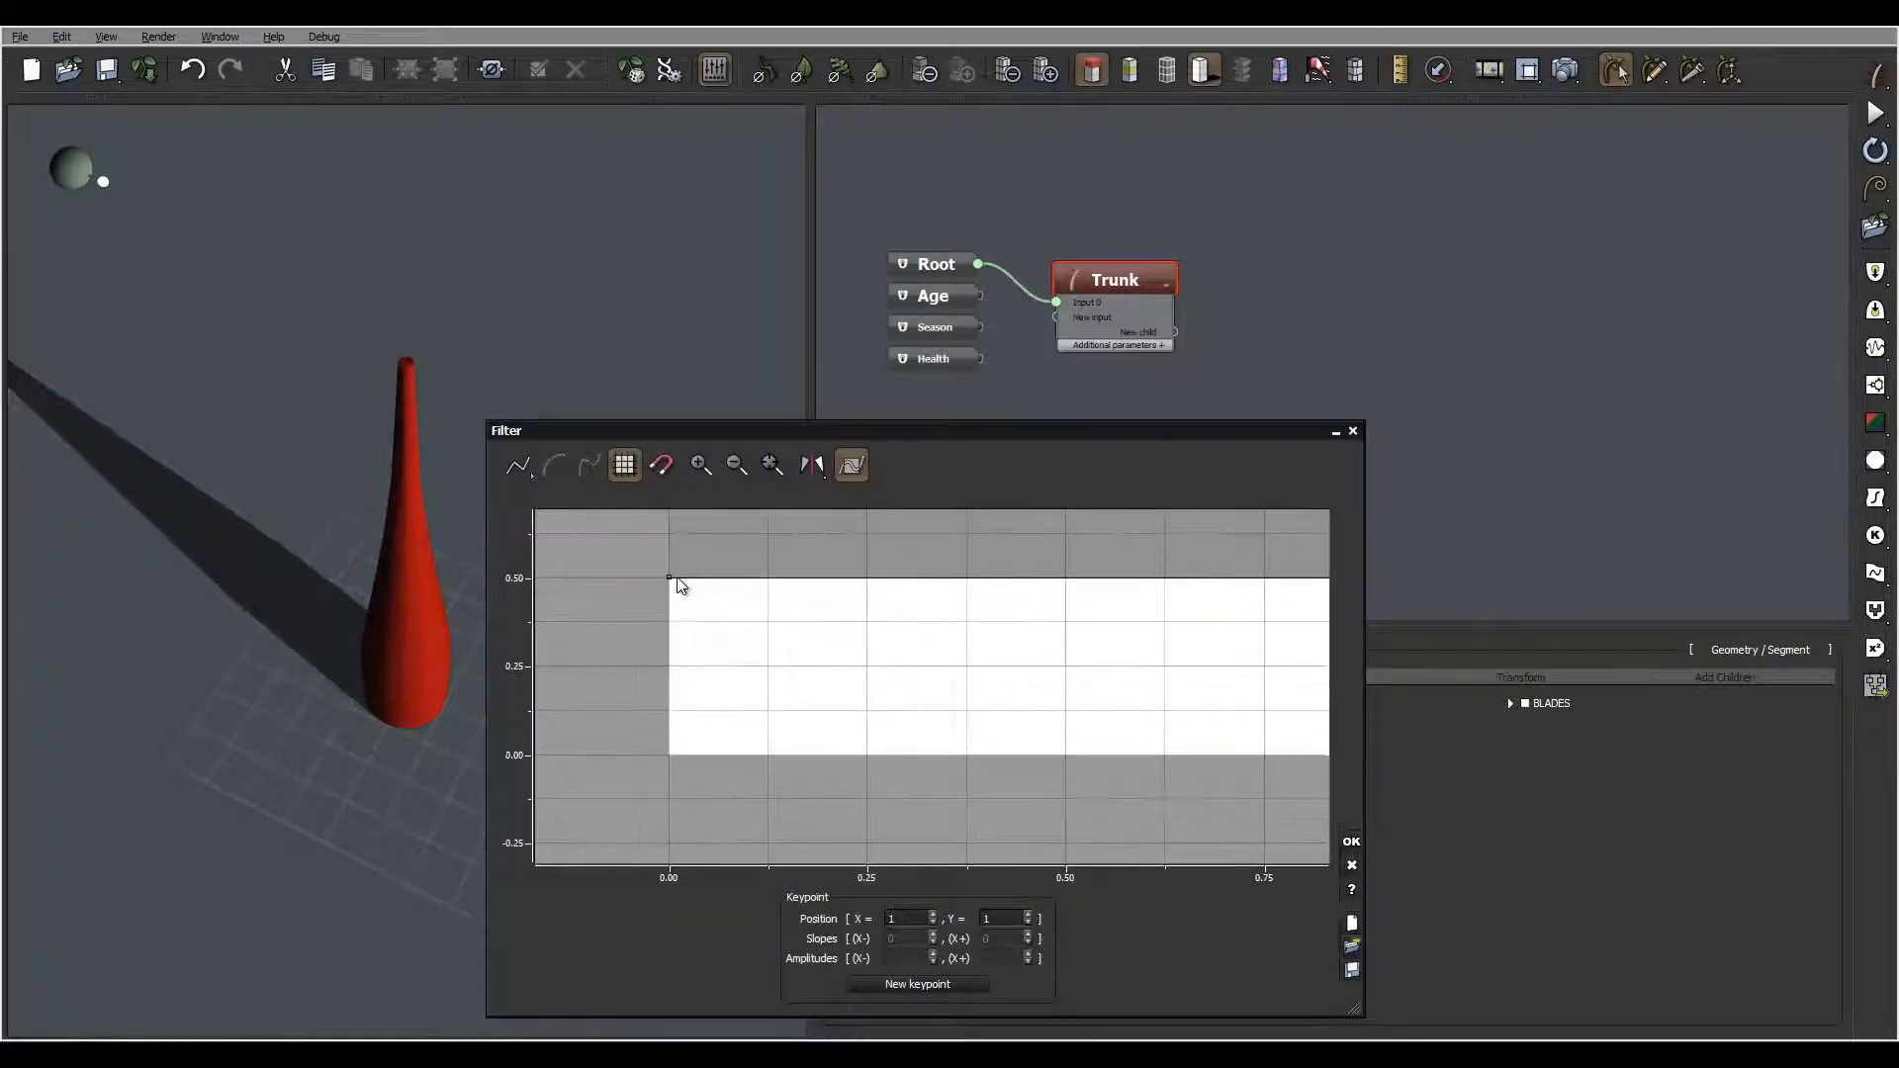
{"action": "left_click_drag", "start_coordinate": [670, 578], "coordinate": [633, 772]}
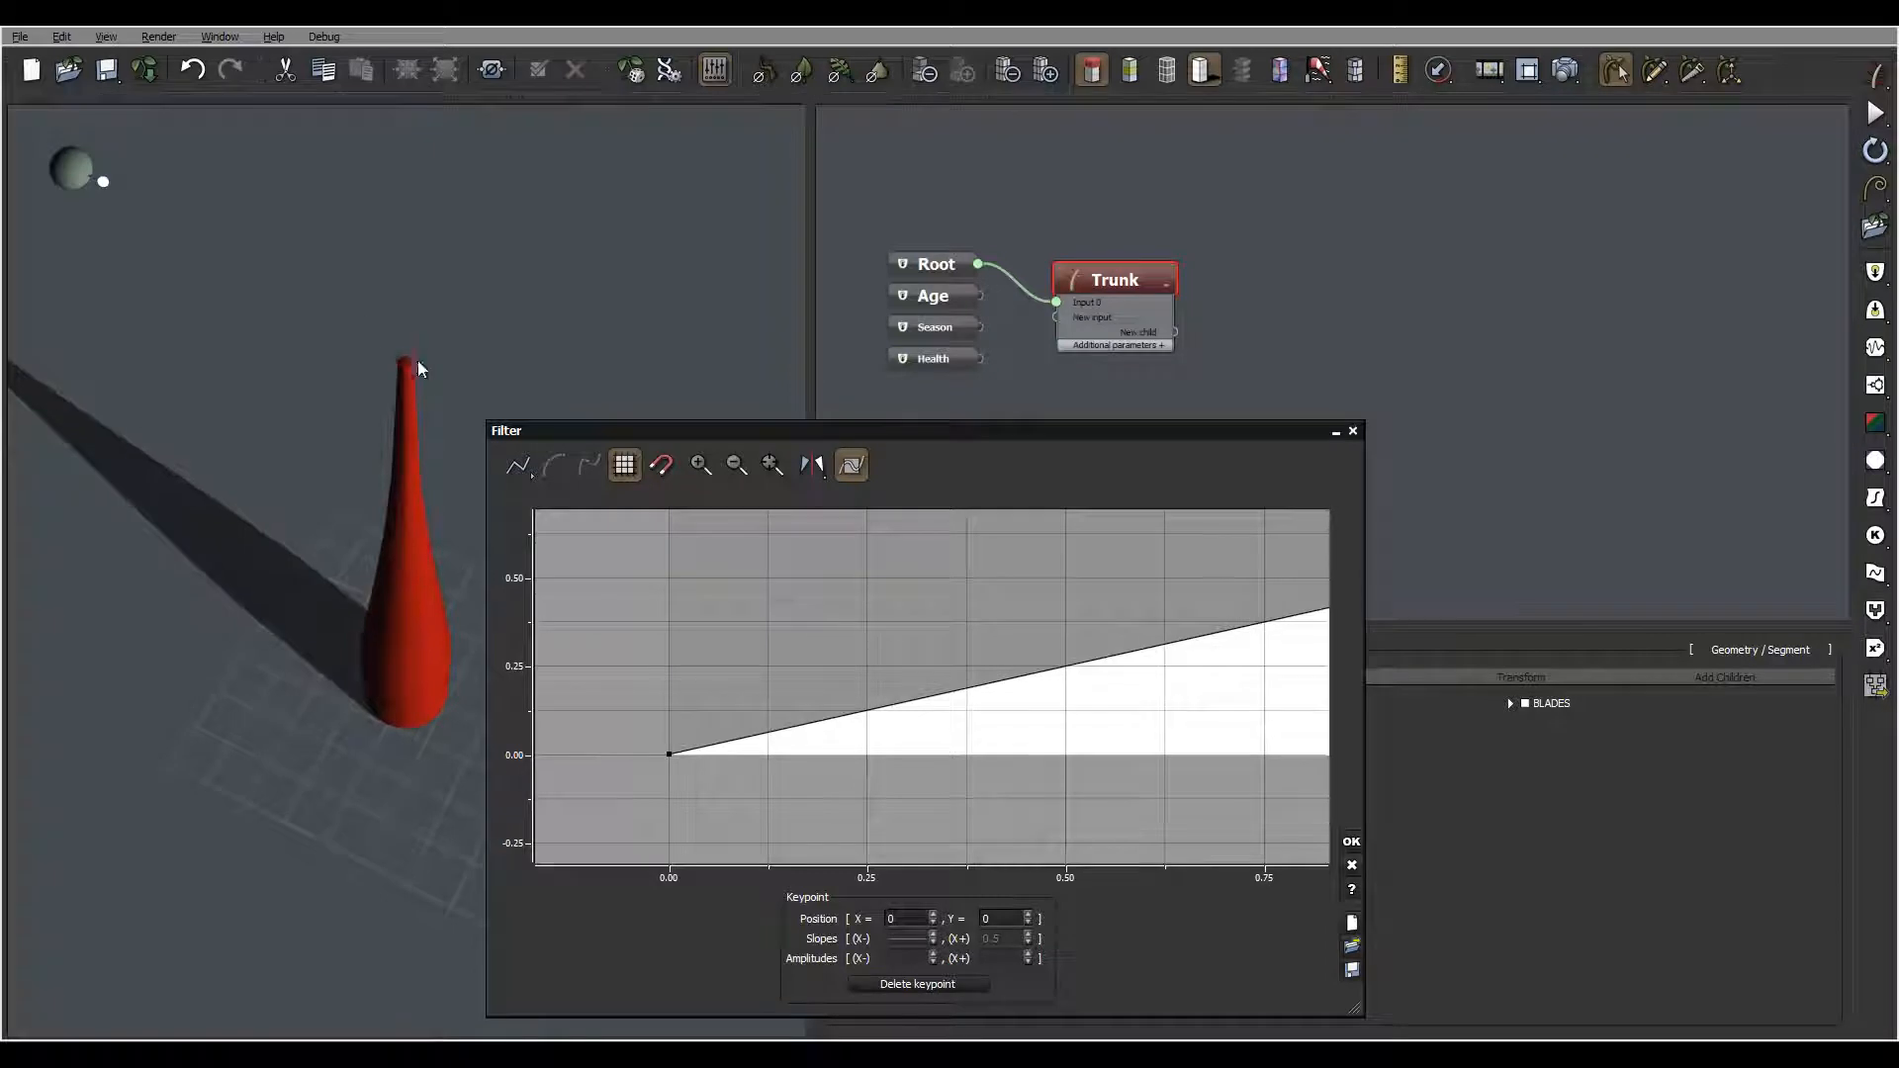
{"action": "left_click", "coordinate": [1351, 842]}
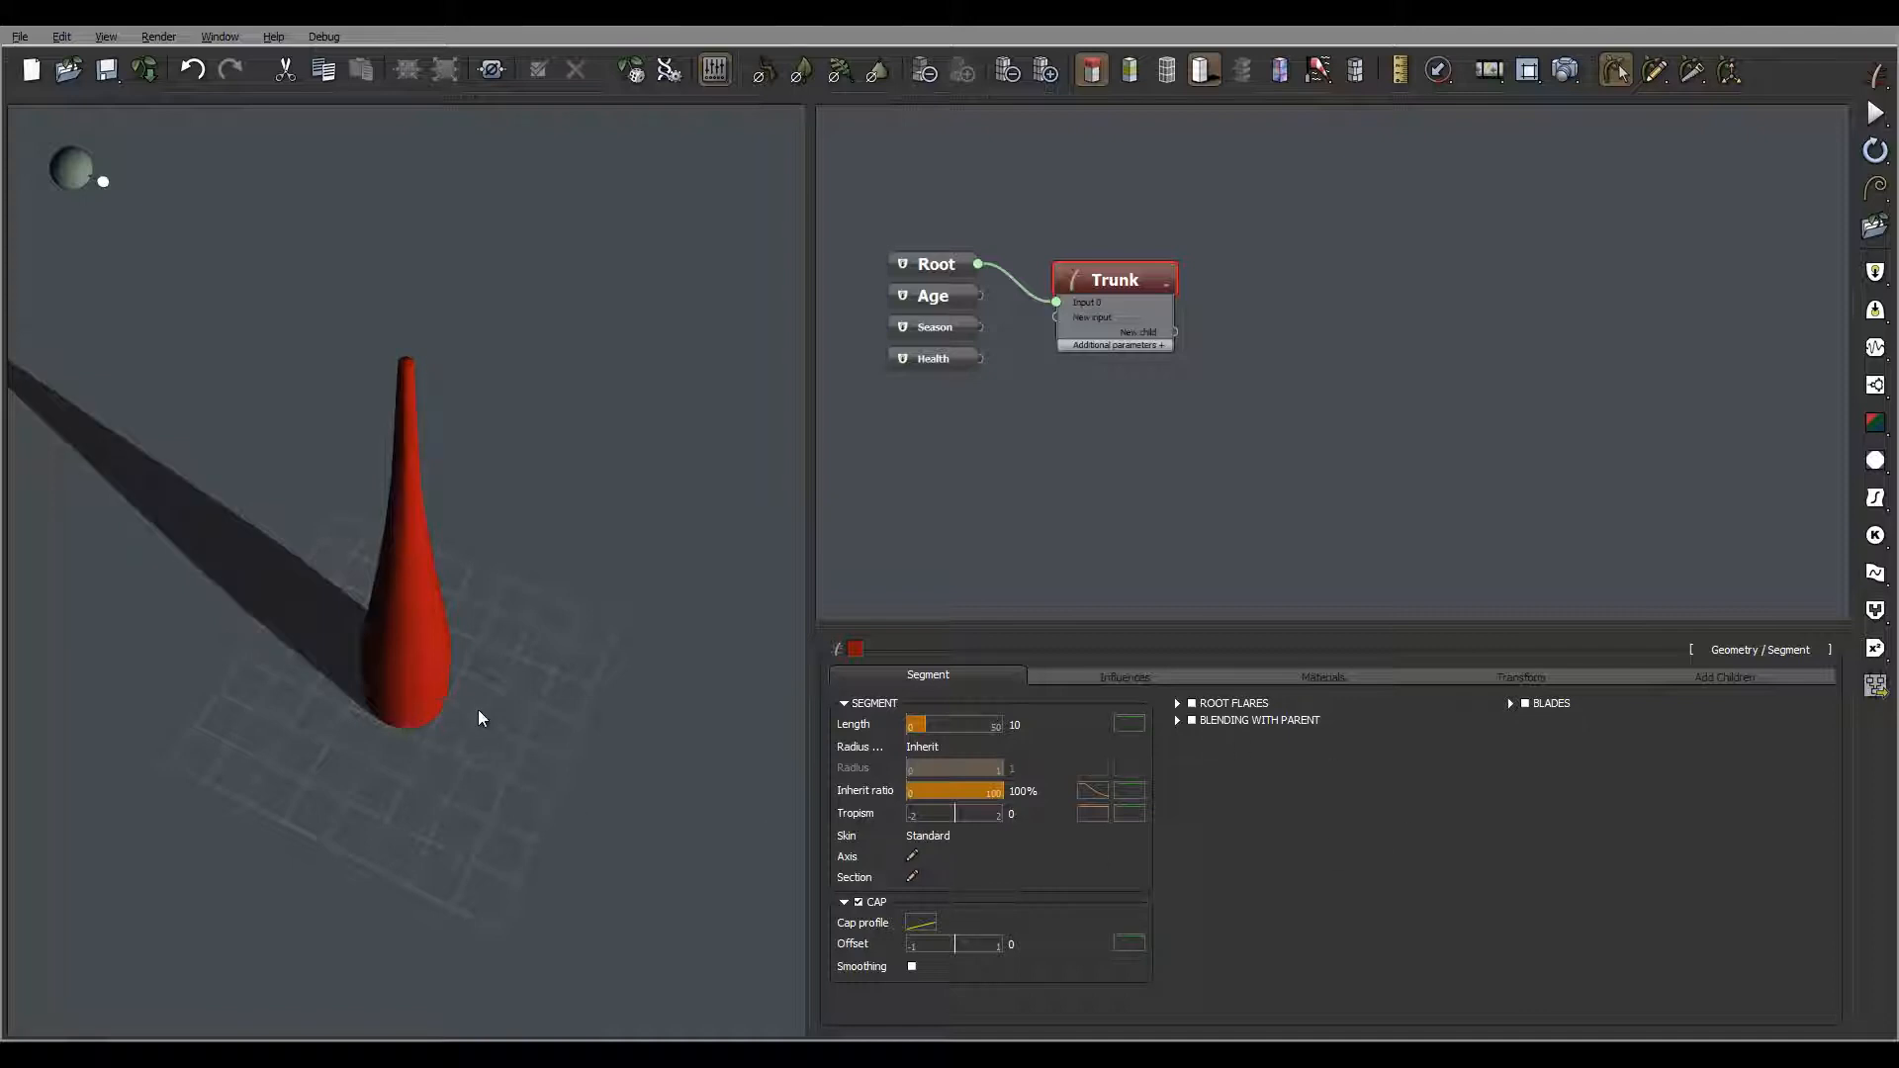
Enable root flares on the trunk and set their randomness to 0.21
{"action": "left_click_drag", "start_coordinate": [479, 711], "coordinate": [538, 574]}
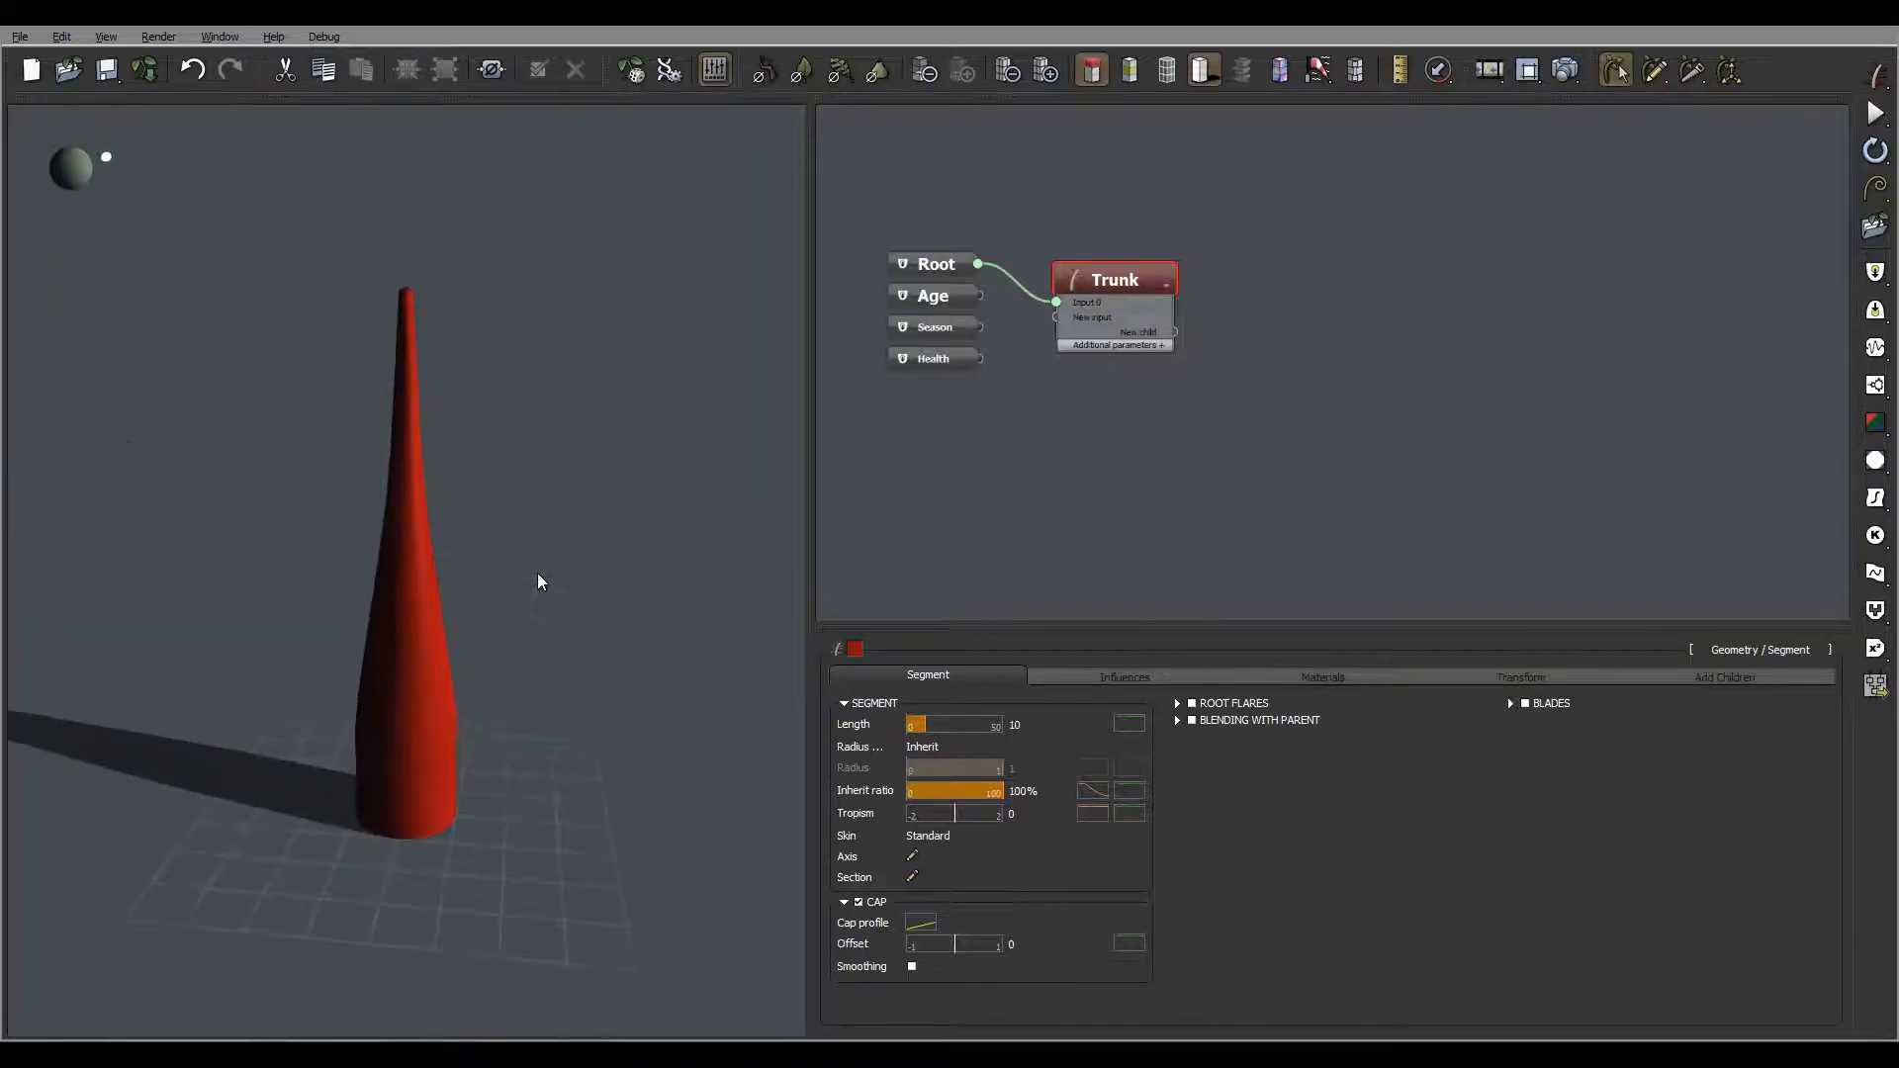
{"action": "left_click", "coordinate": [1191, 703]}
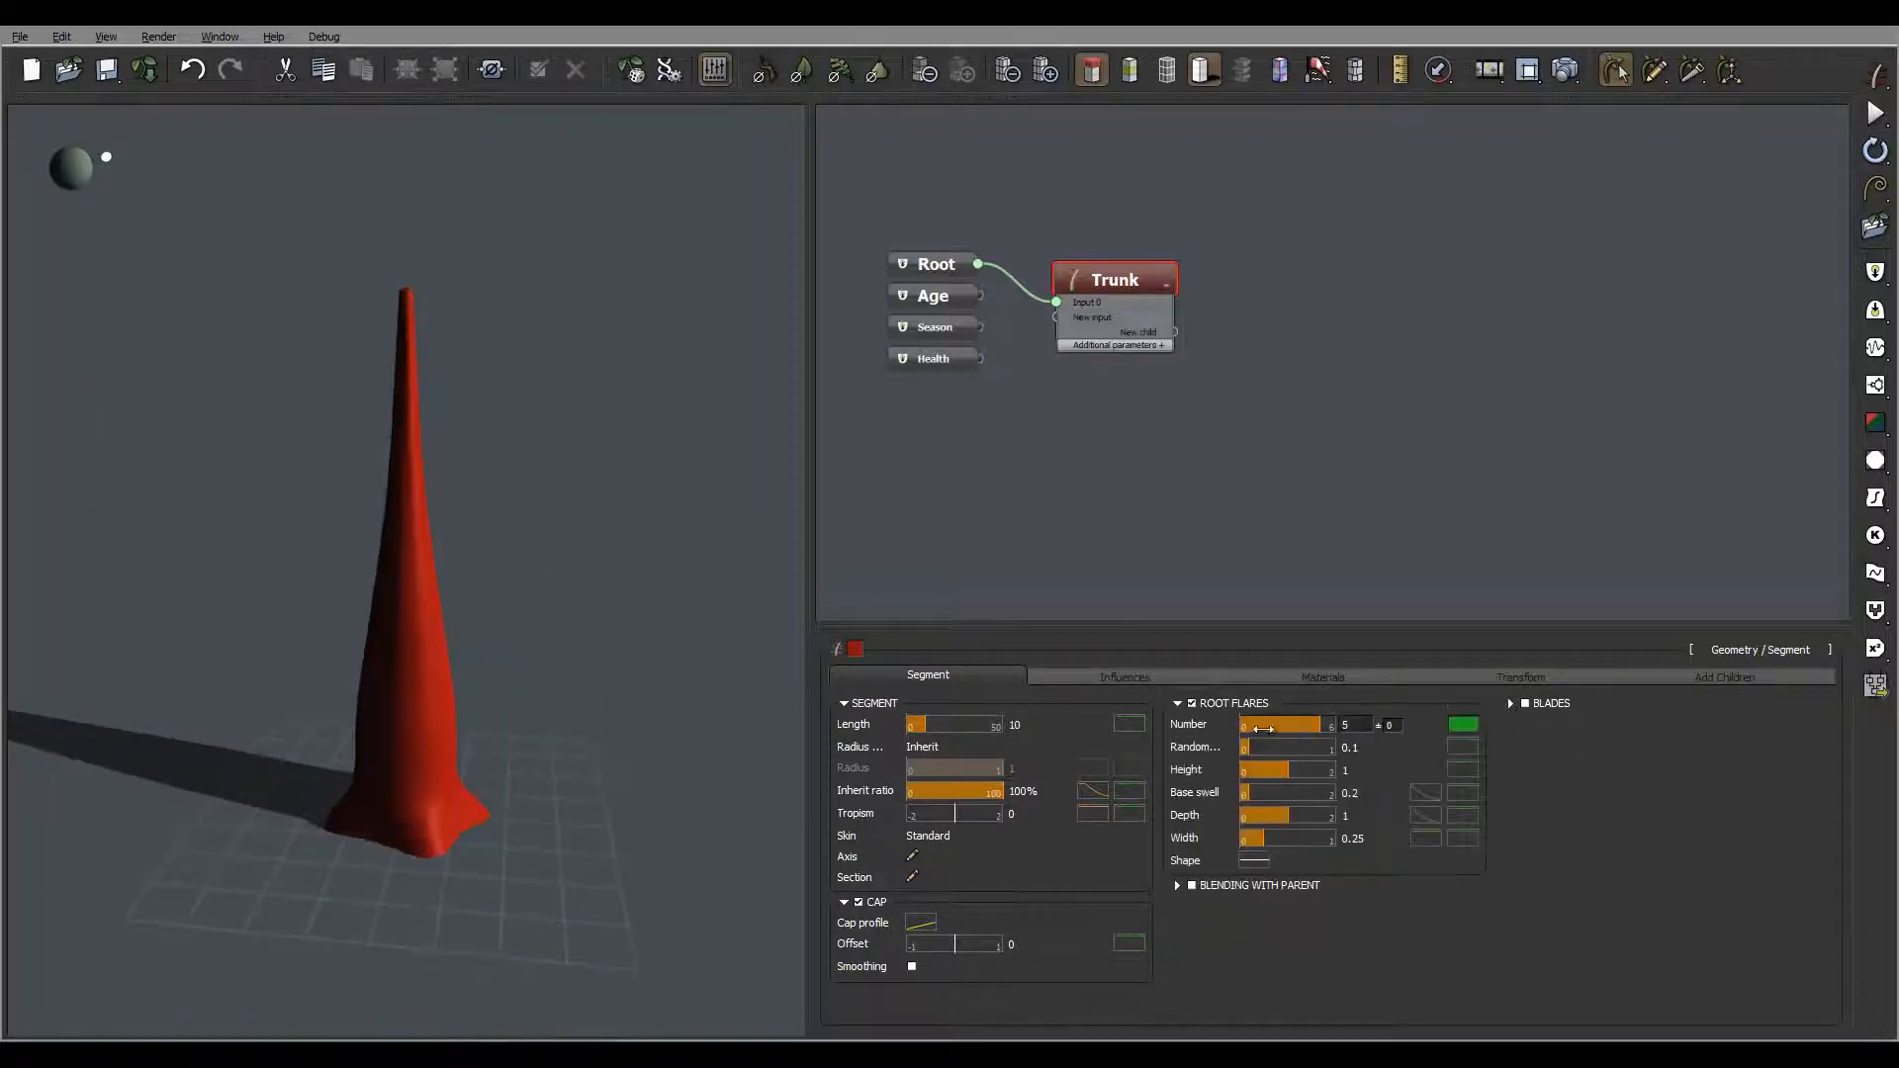
{"action": "double_click", "coordinate": [1356, 749]}
{"action": "type", "text": "0.21"}
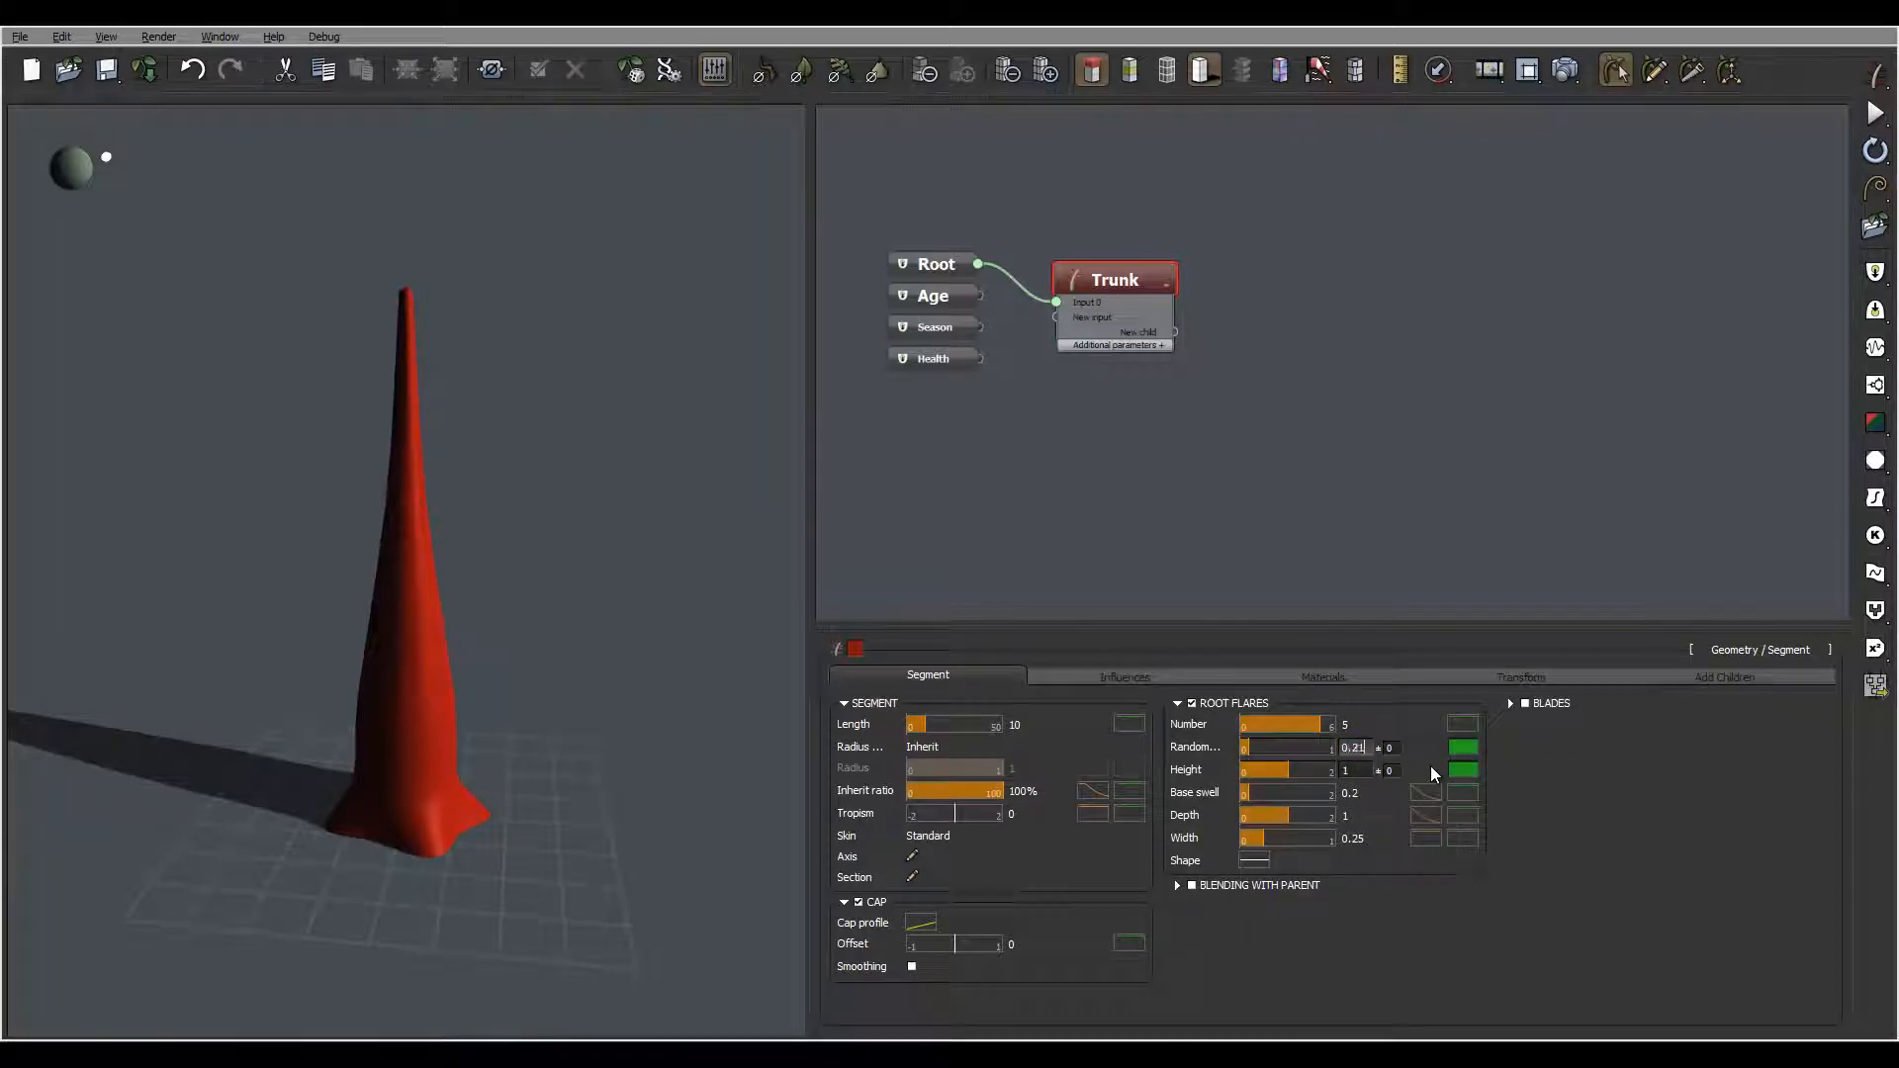
{"action": "left_click", "coordinate": [1594, 769]}
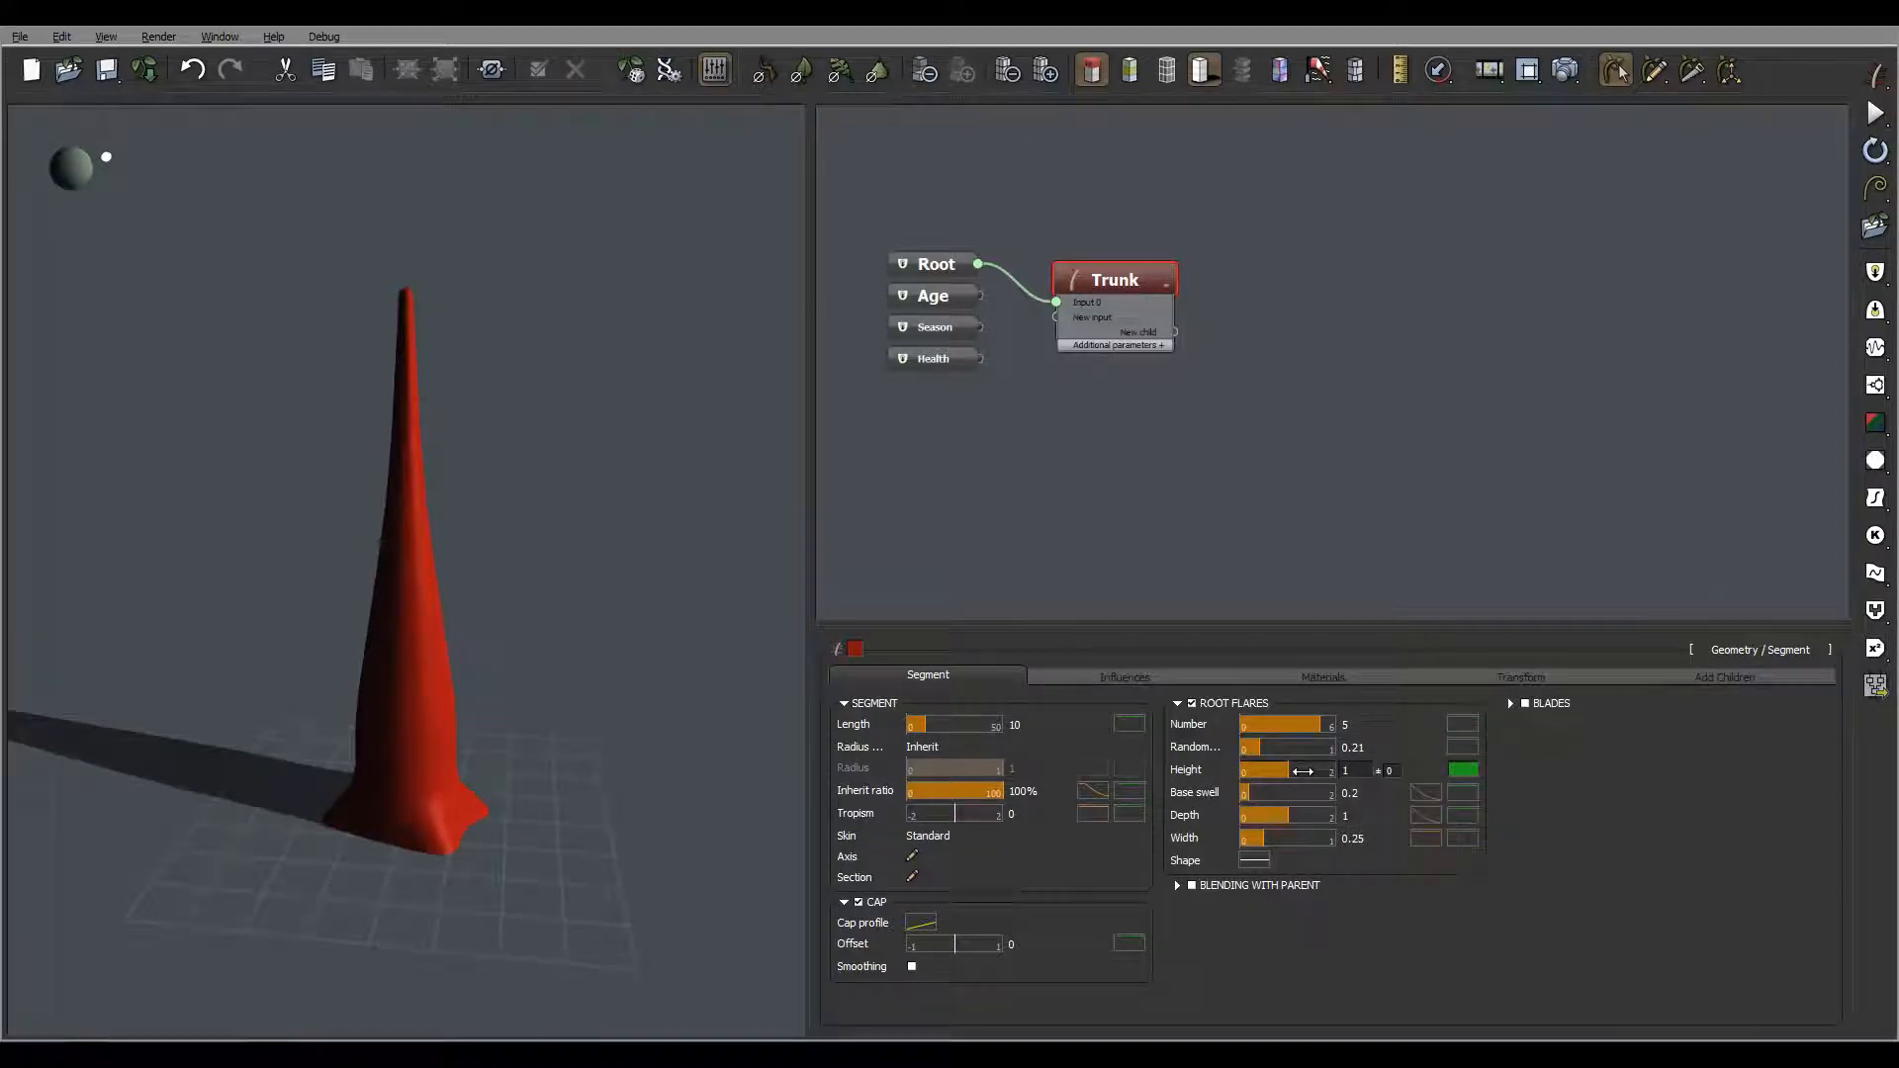
Set the root flares' height to about 0.57, depth to about 1.27 and width to about 0.13
{"action": "left_click_drag", "start_coordinate": [1303, 770], "coordinate": [1282, 769]}
{"action": "left_click_drag", "start_coordinate": [494, 671], "coordinate": [449, 805]}
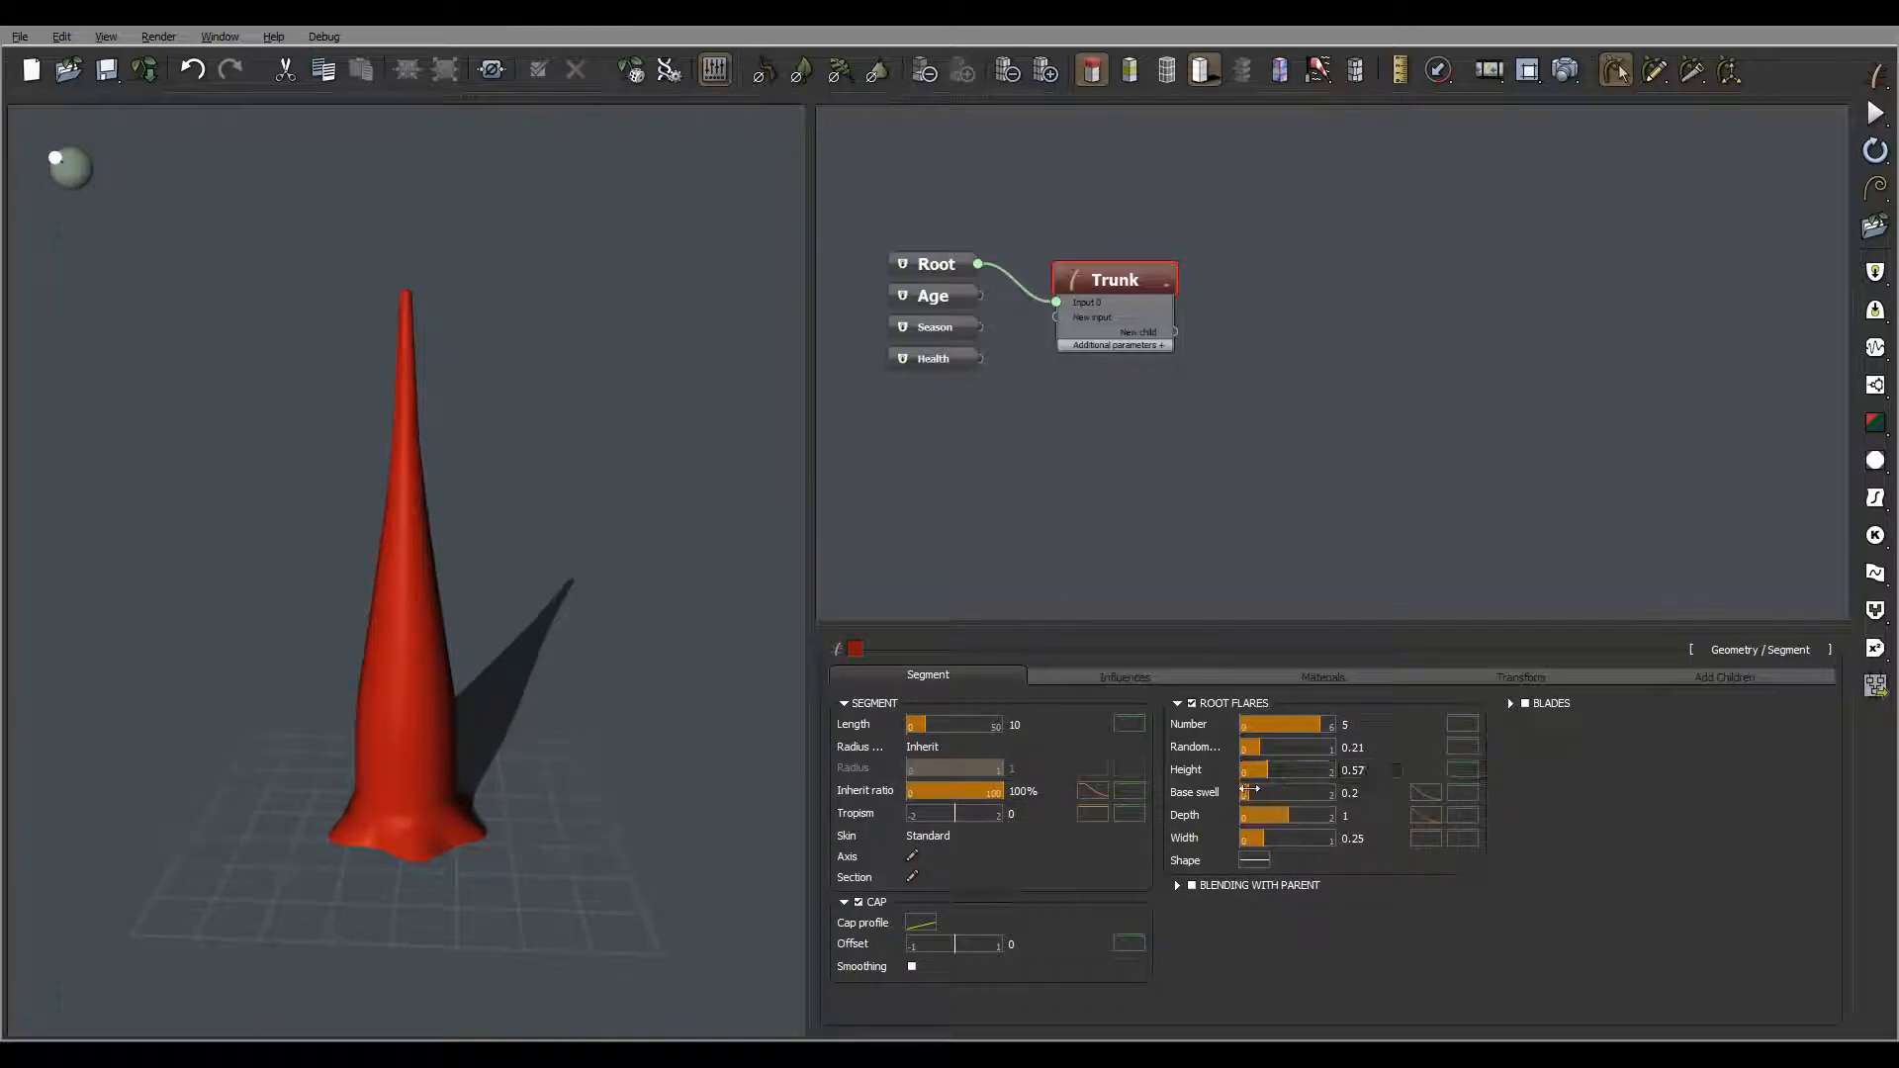
{"action": "left_click_drag", "start_coordinate": [1289, 818], "coordinate": [1299, 817]}
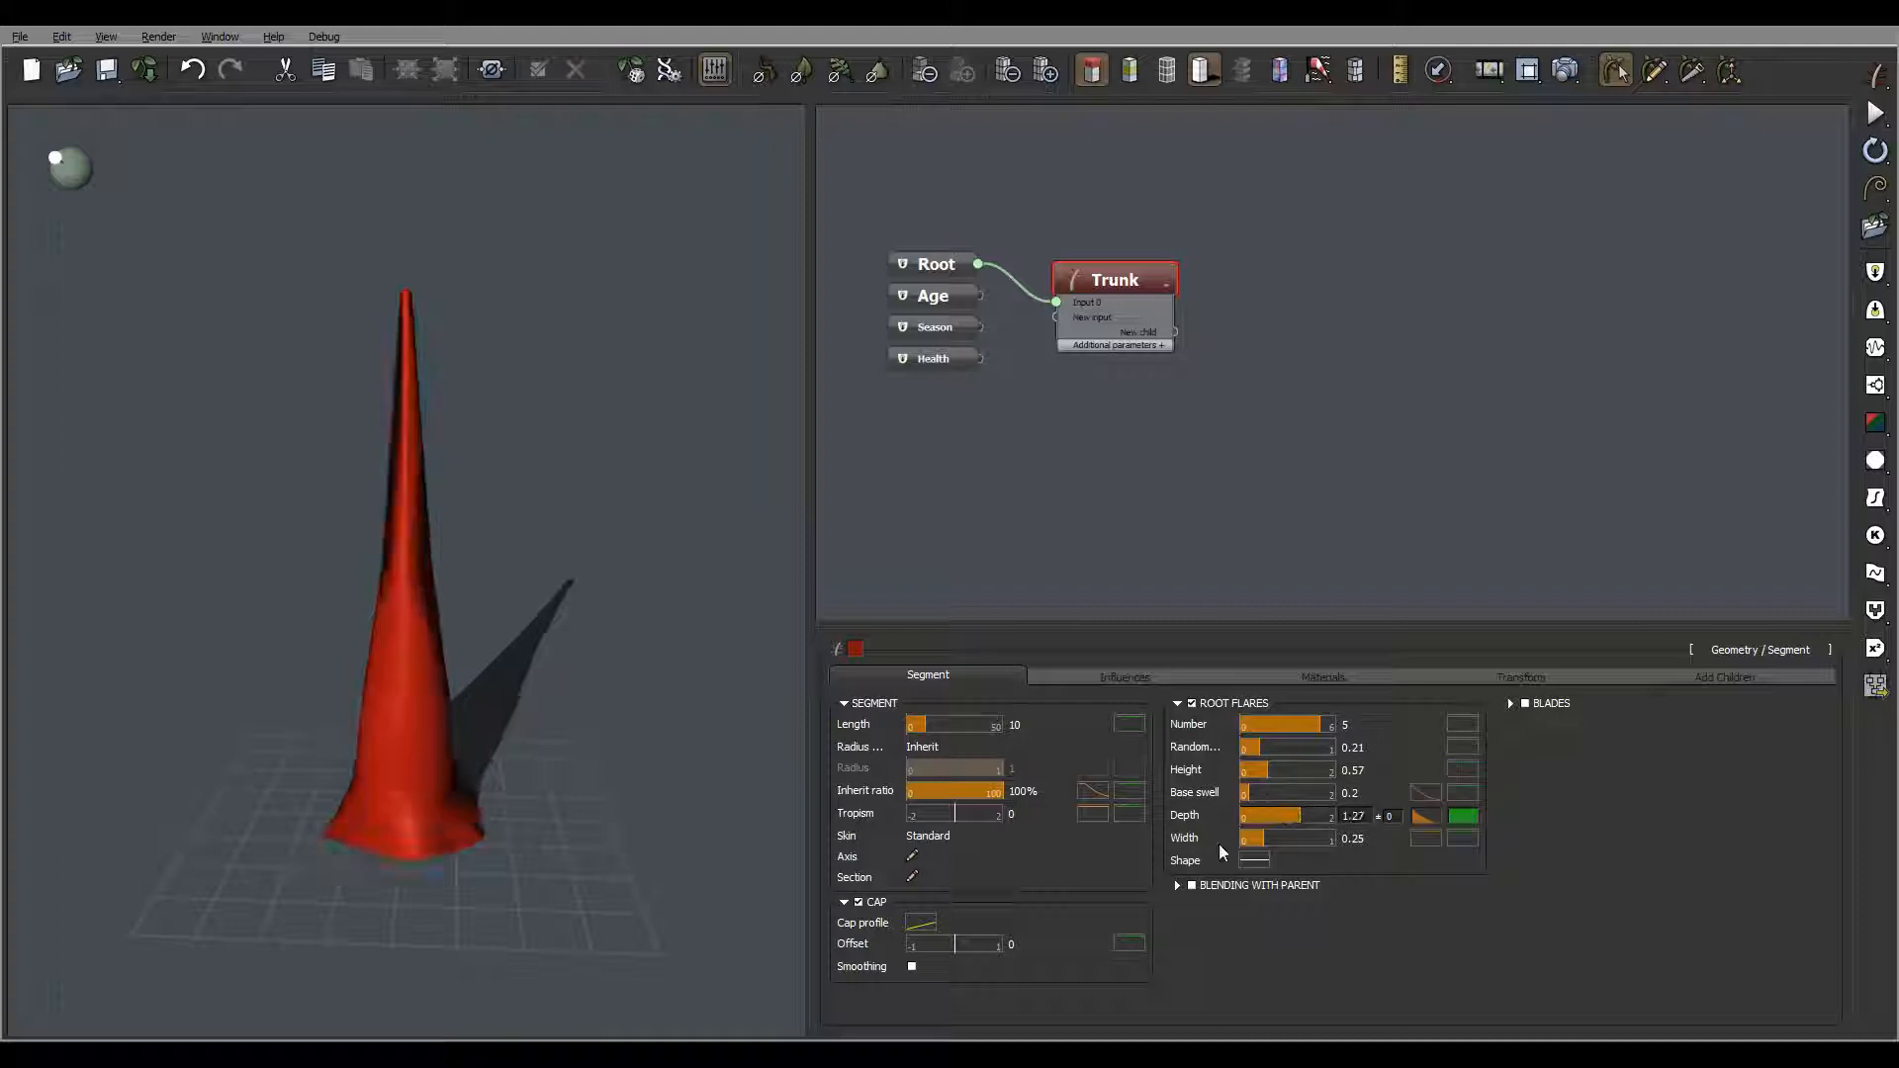
{"action": "left_click_drag", "start_coordinate": [1263, 838], "coordinate": [1252, 837]}
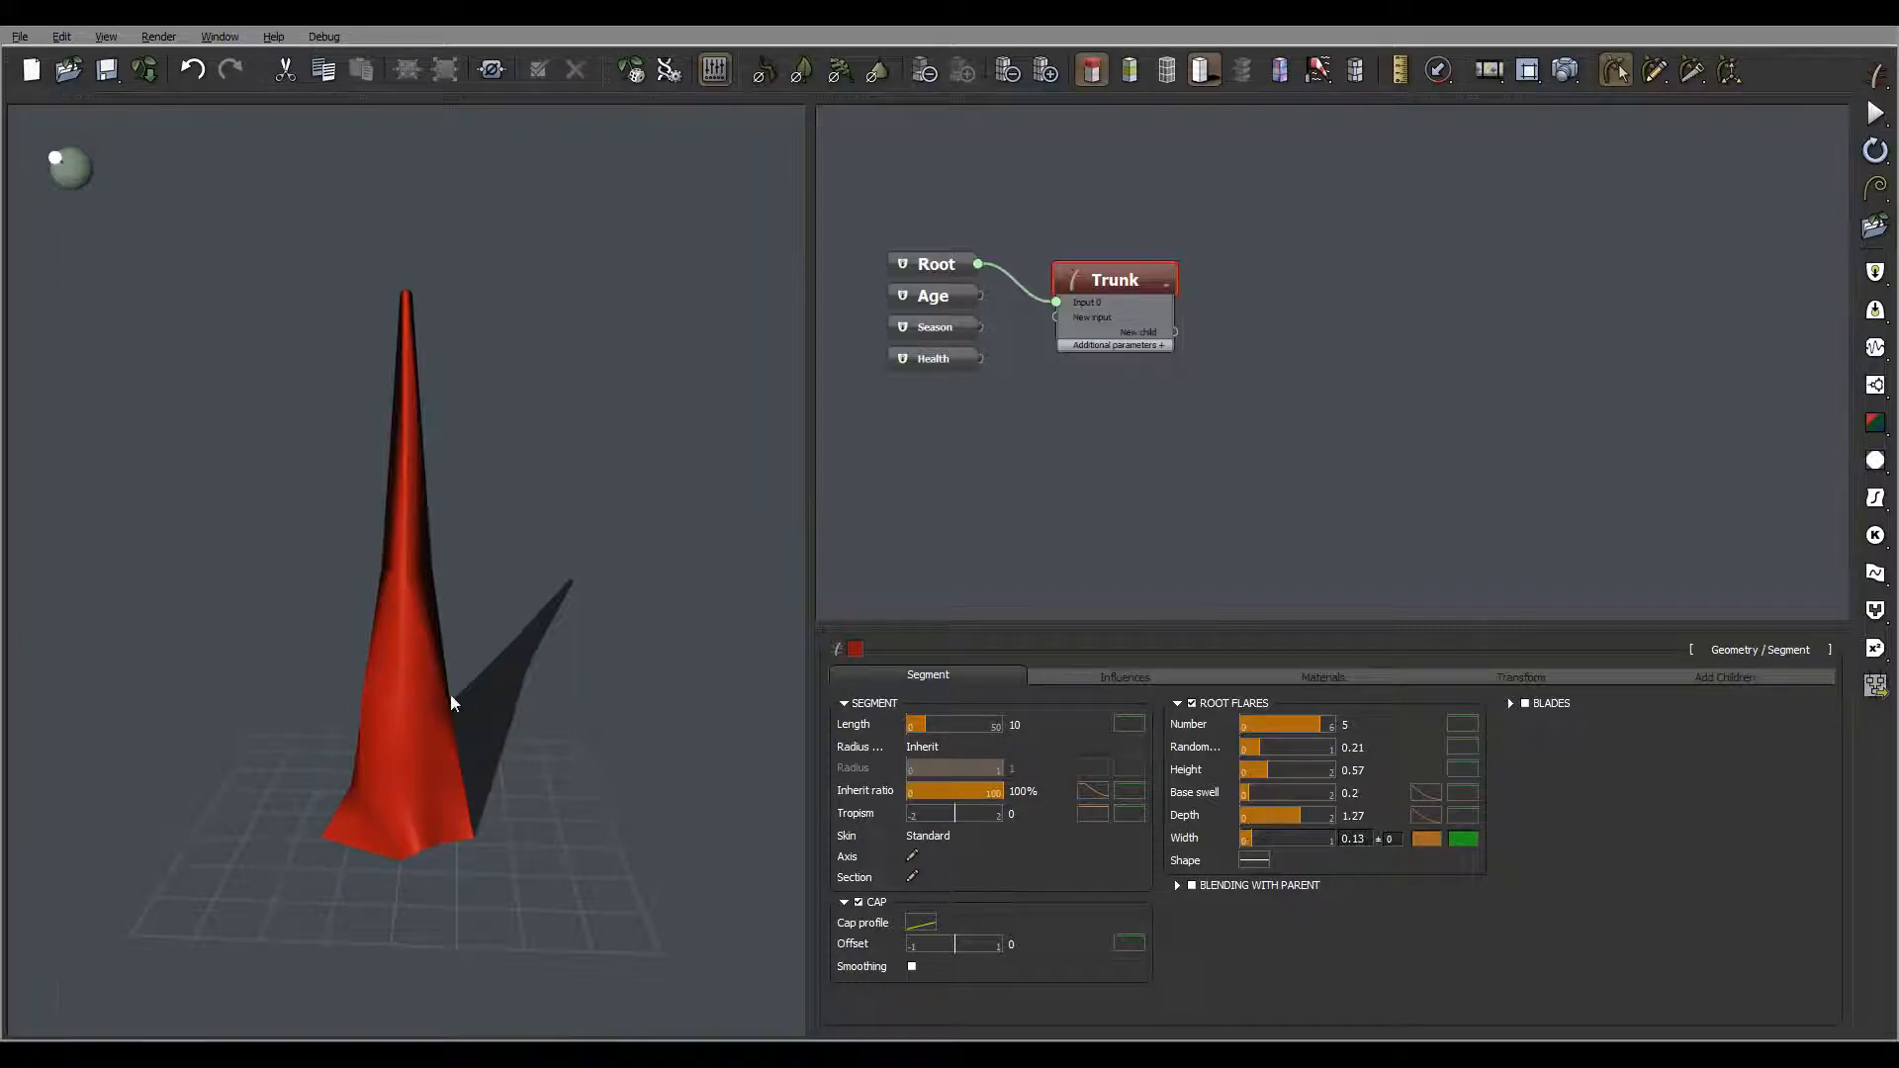
{"action": "left_click_drag", "start_coordinate": [455, 703], "coordinate": [531, 697]}
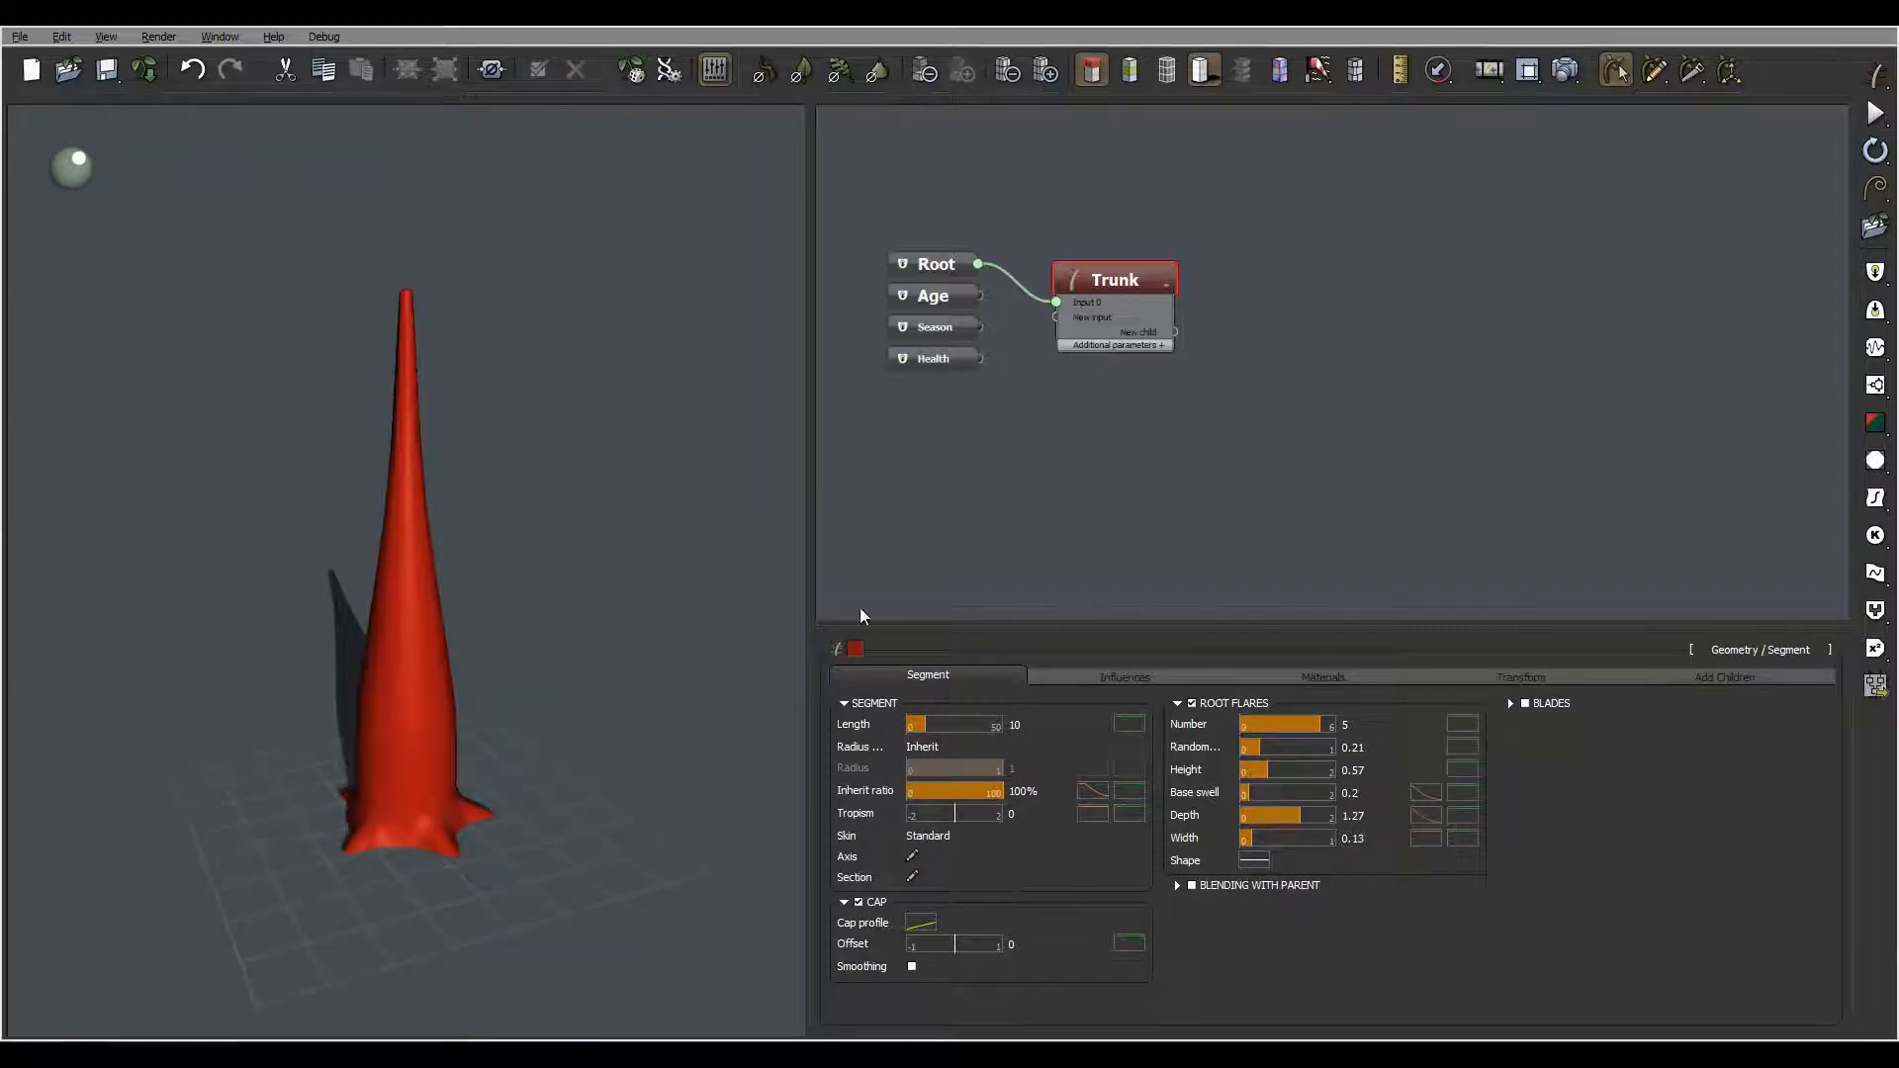
{"action": "left_click_drag", "start_coordinate": [416, 564], "coordinate": [697, 607]}
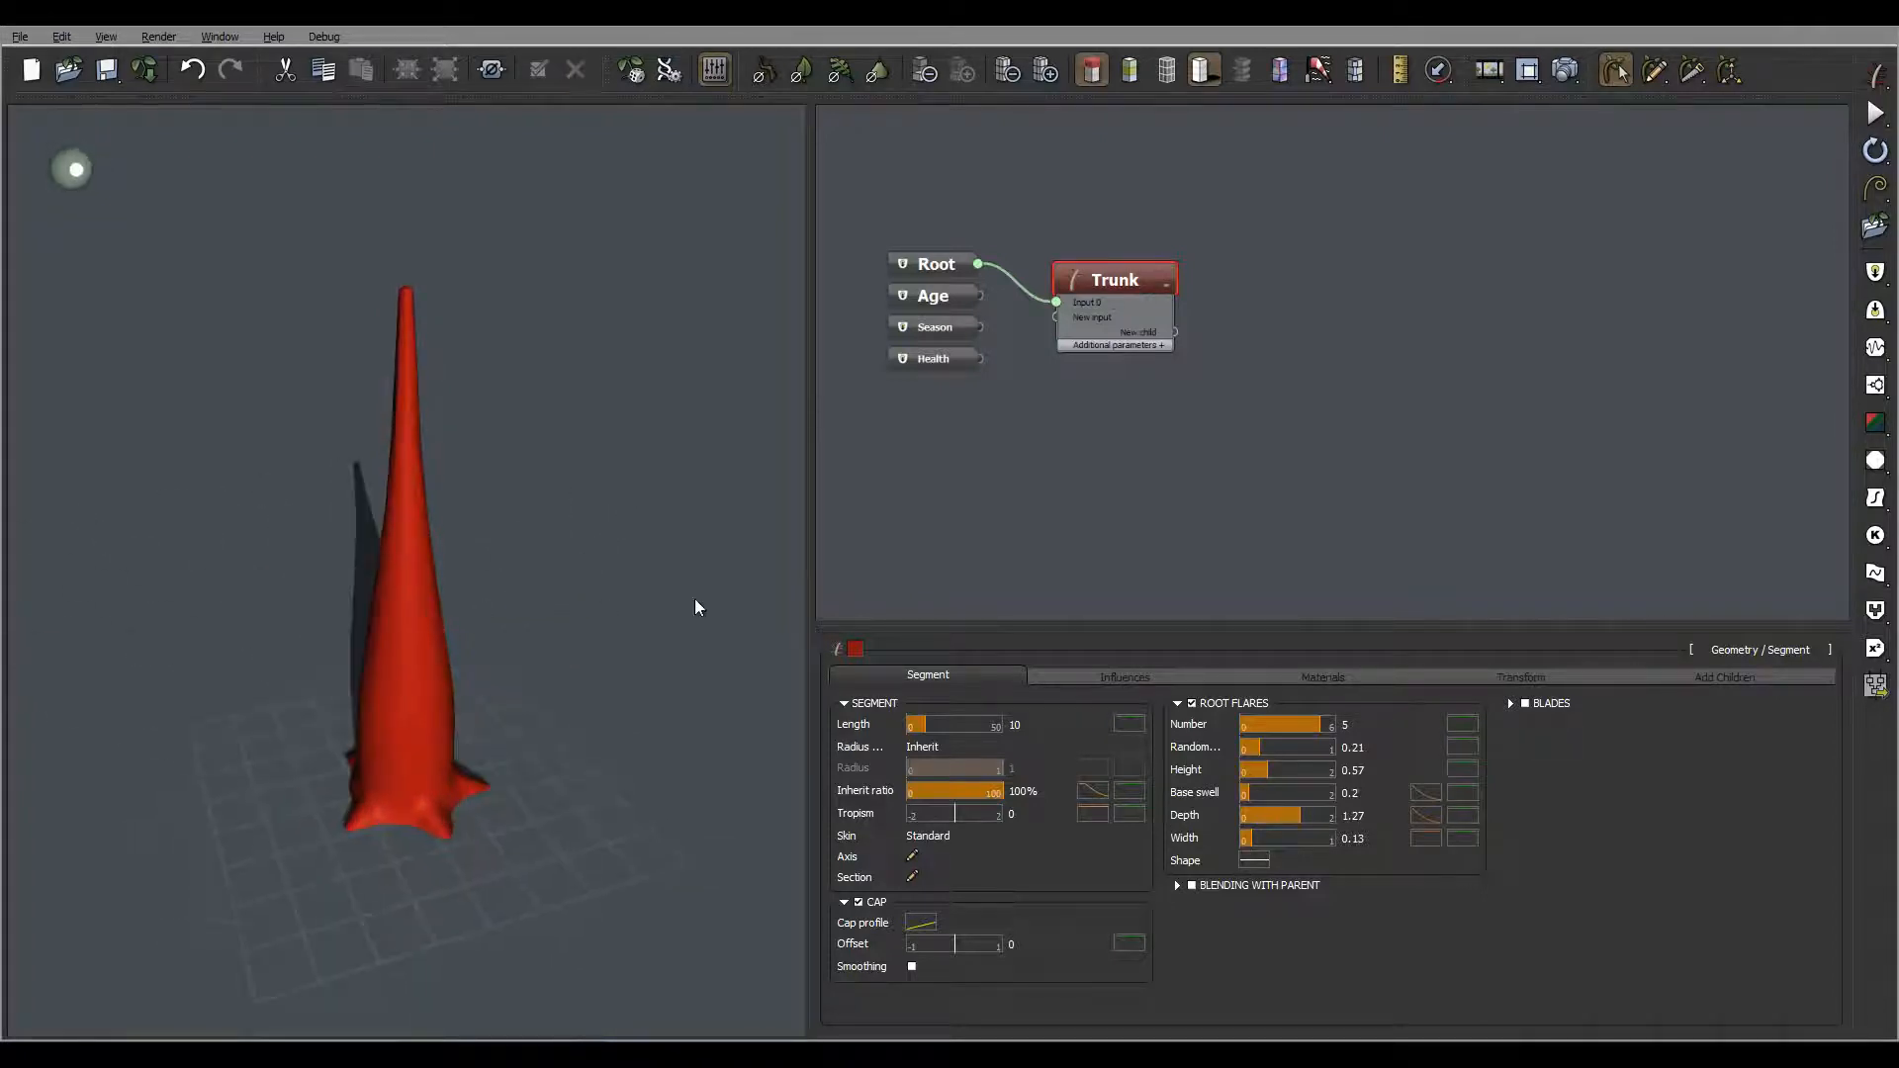
Assign the Maple material from the Barks collection to the trunk's segment body
{"action": "left_click", "coordinate": [1310, 672]}
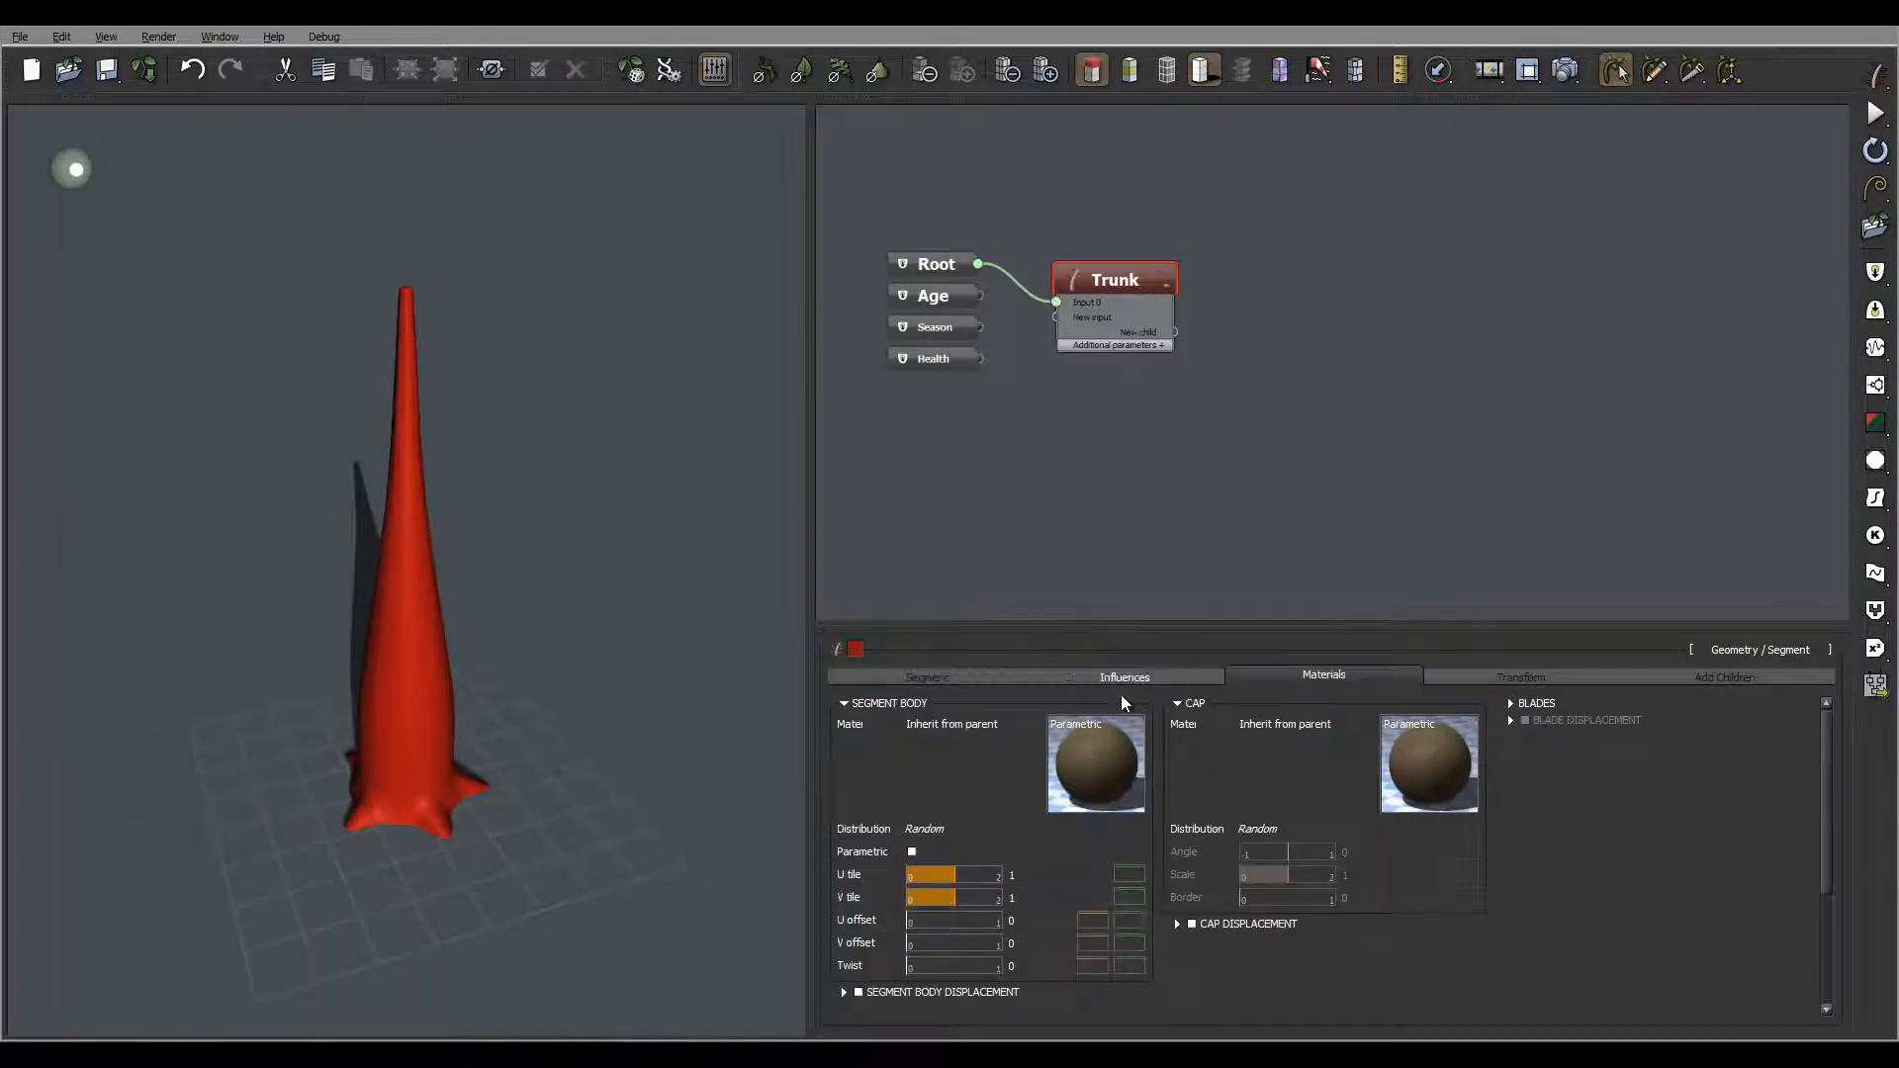
{"action": "left_click", "coordinate": [1034, 805]}
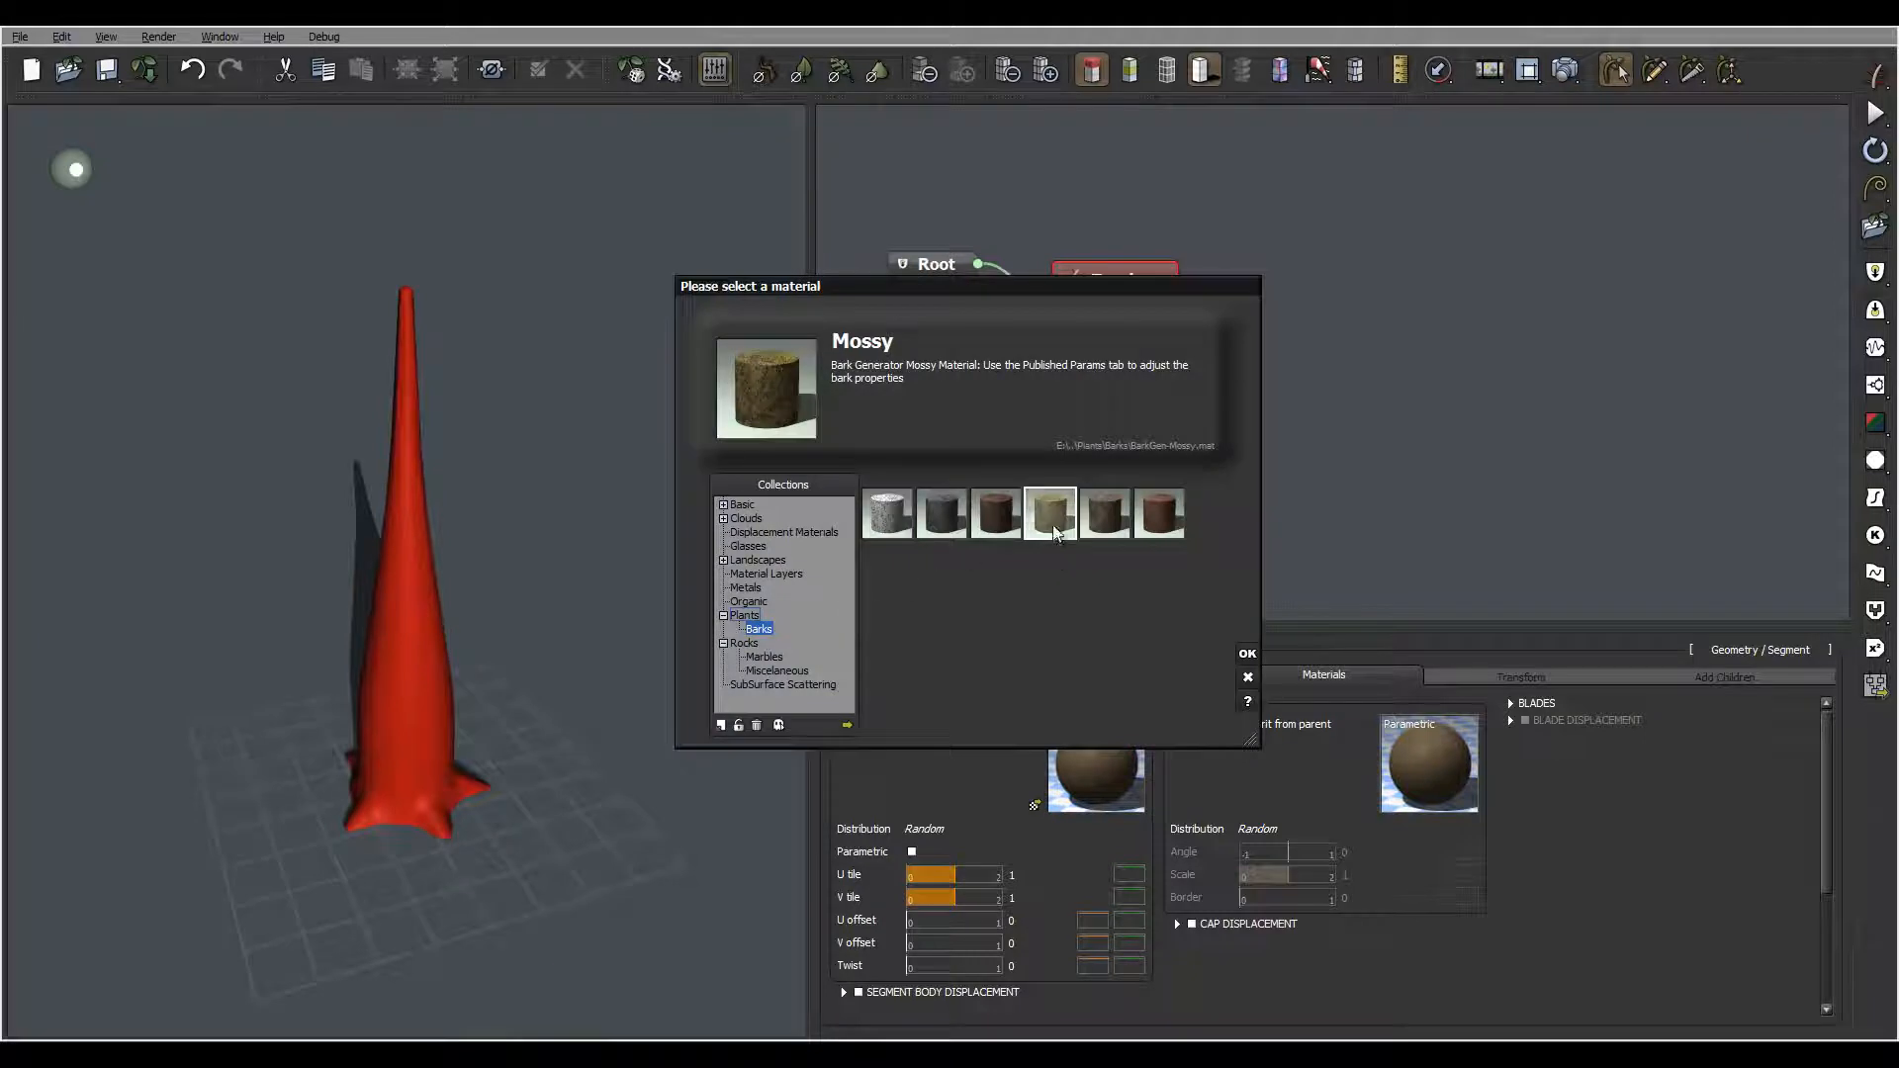
{"action": "left_click", "coordinate": [999, 523]}
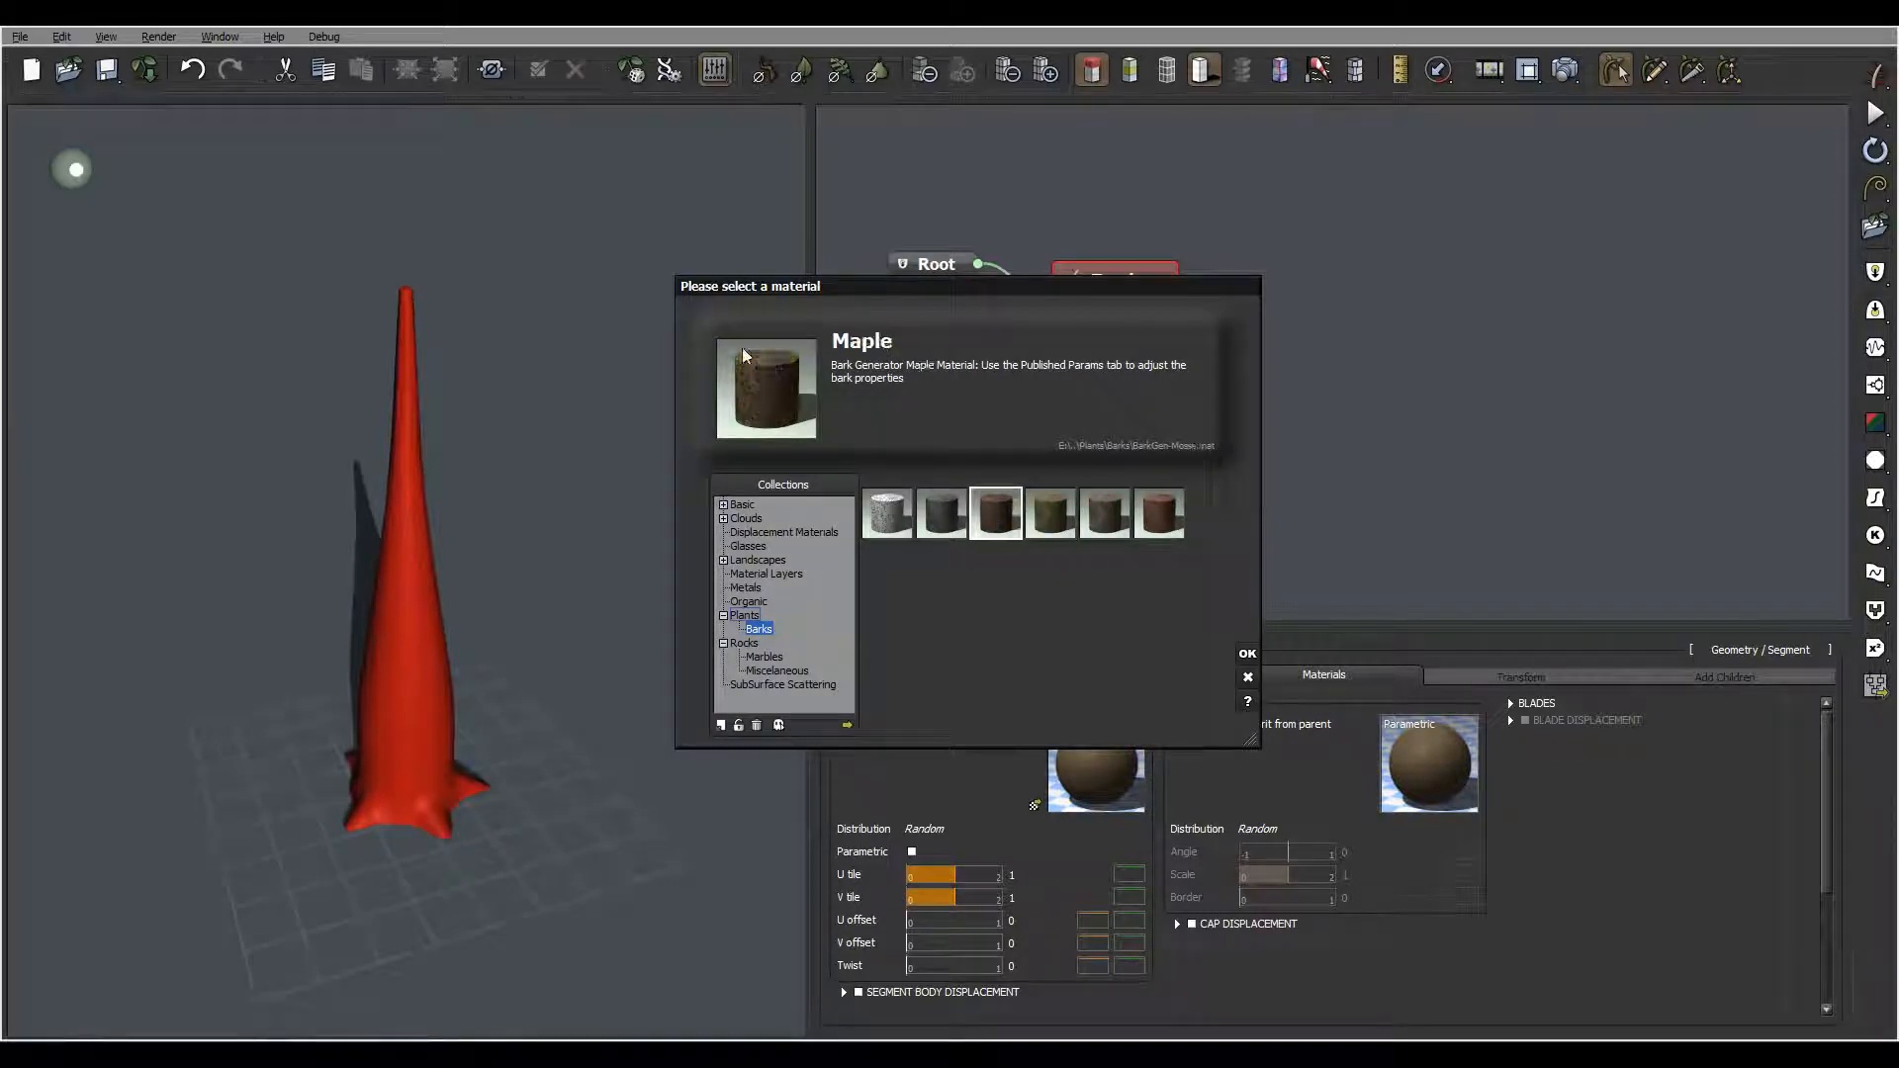
{"action": "left_click", "coordinate": [1247, 654]}
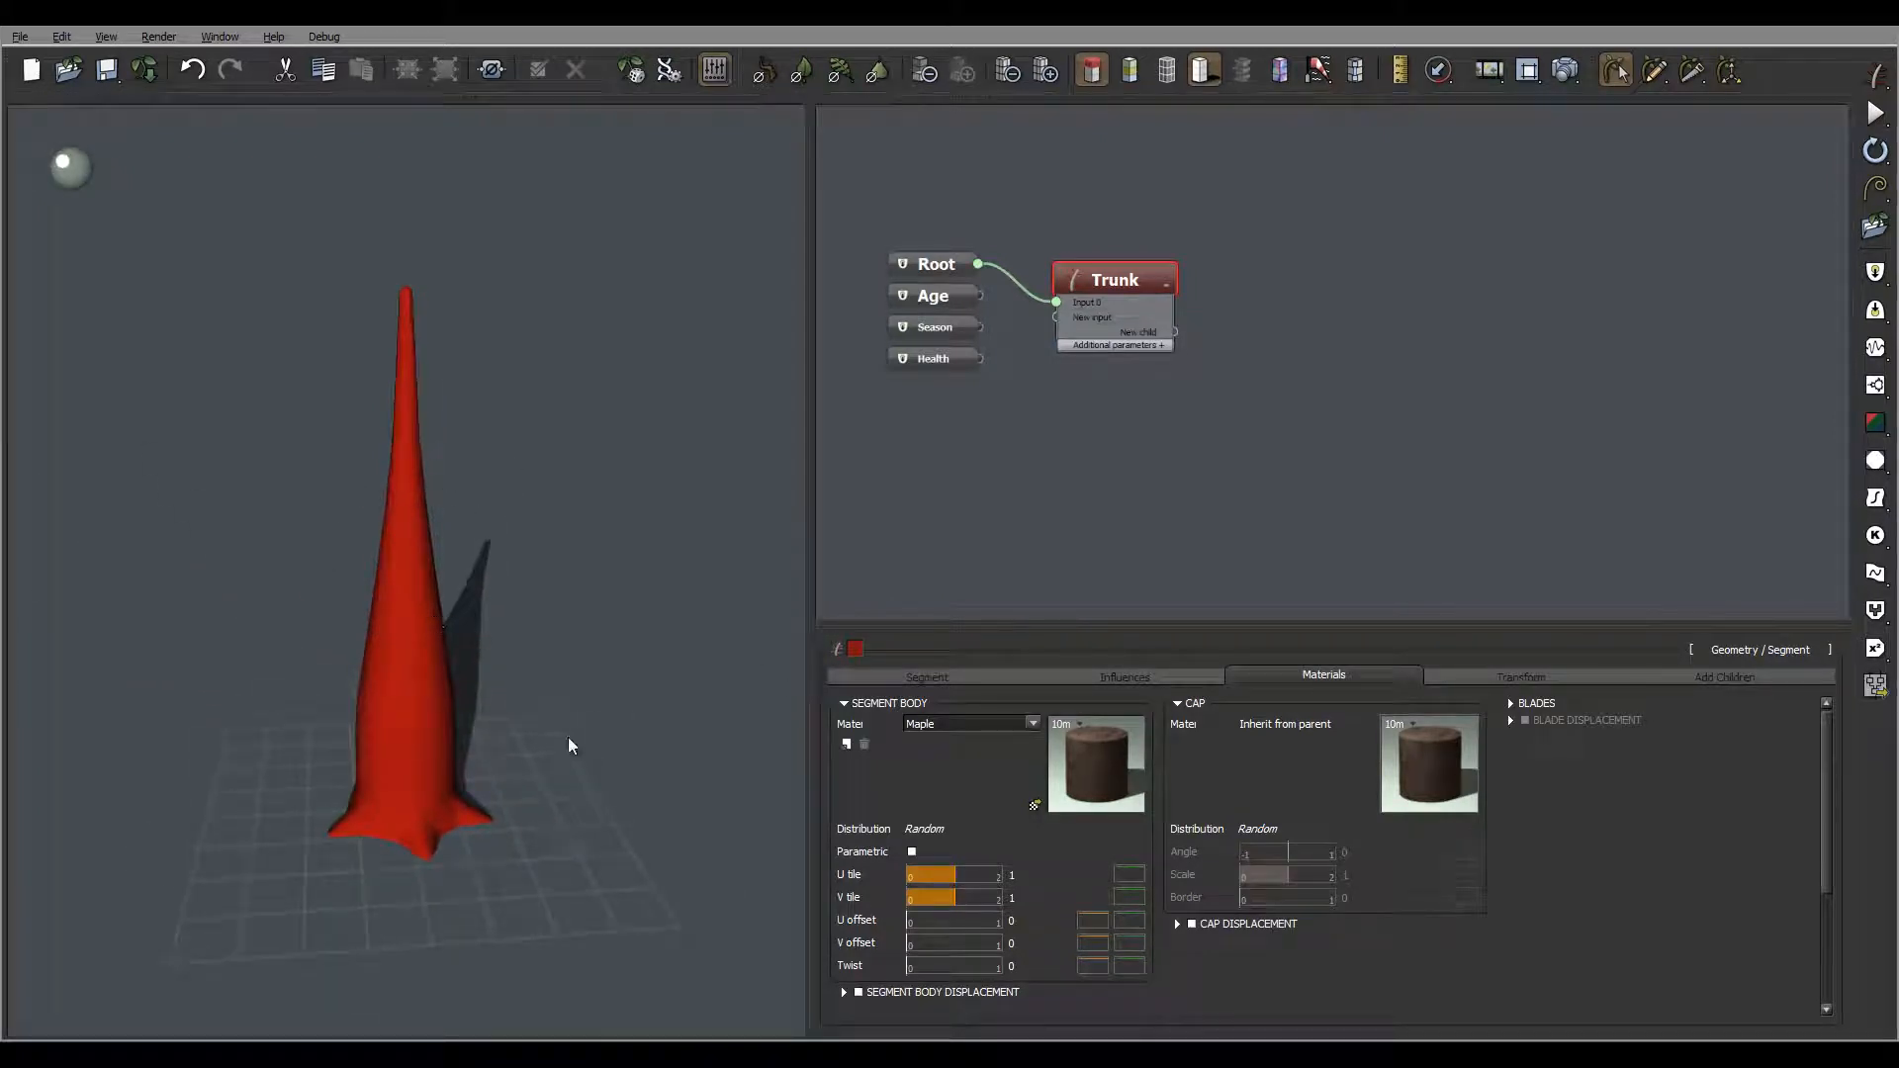
Set the trunk's axis perturbation strength to 0.52 and its frequency to 0.5
{"action": "left_click", "coordinate": [1162, 677]}
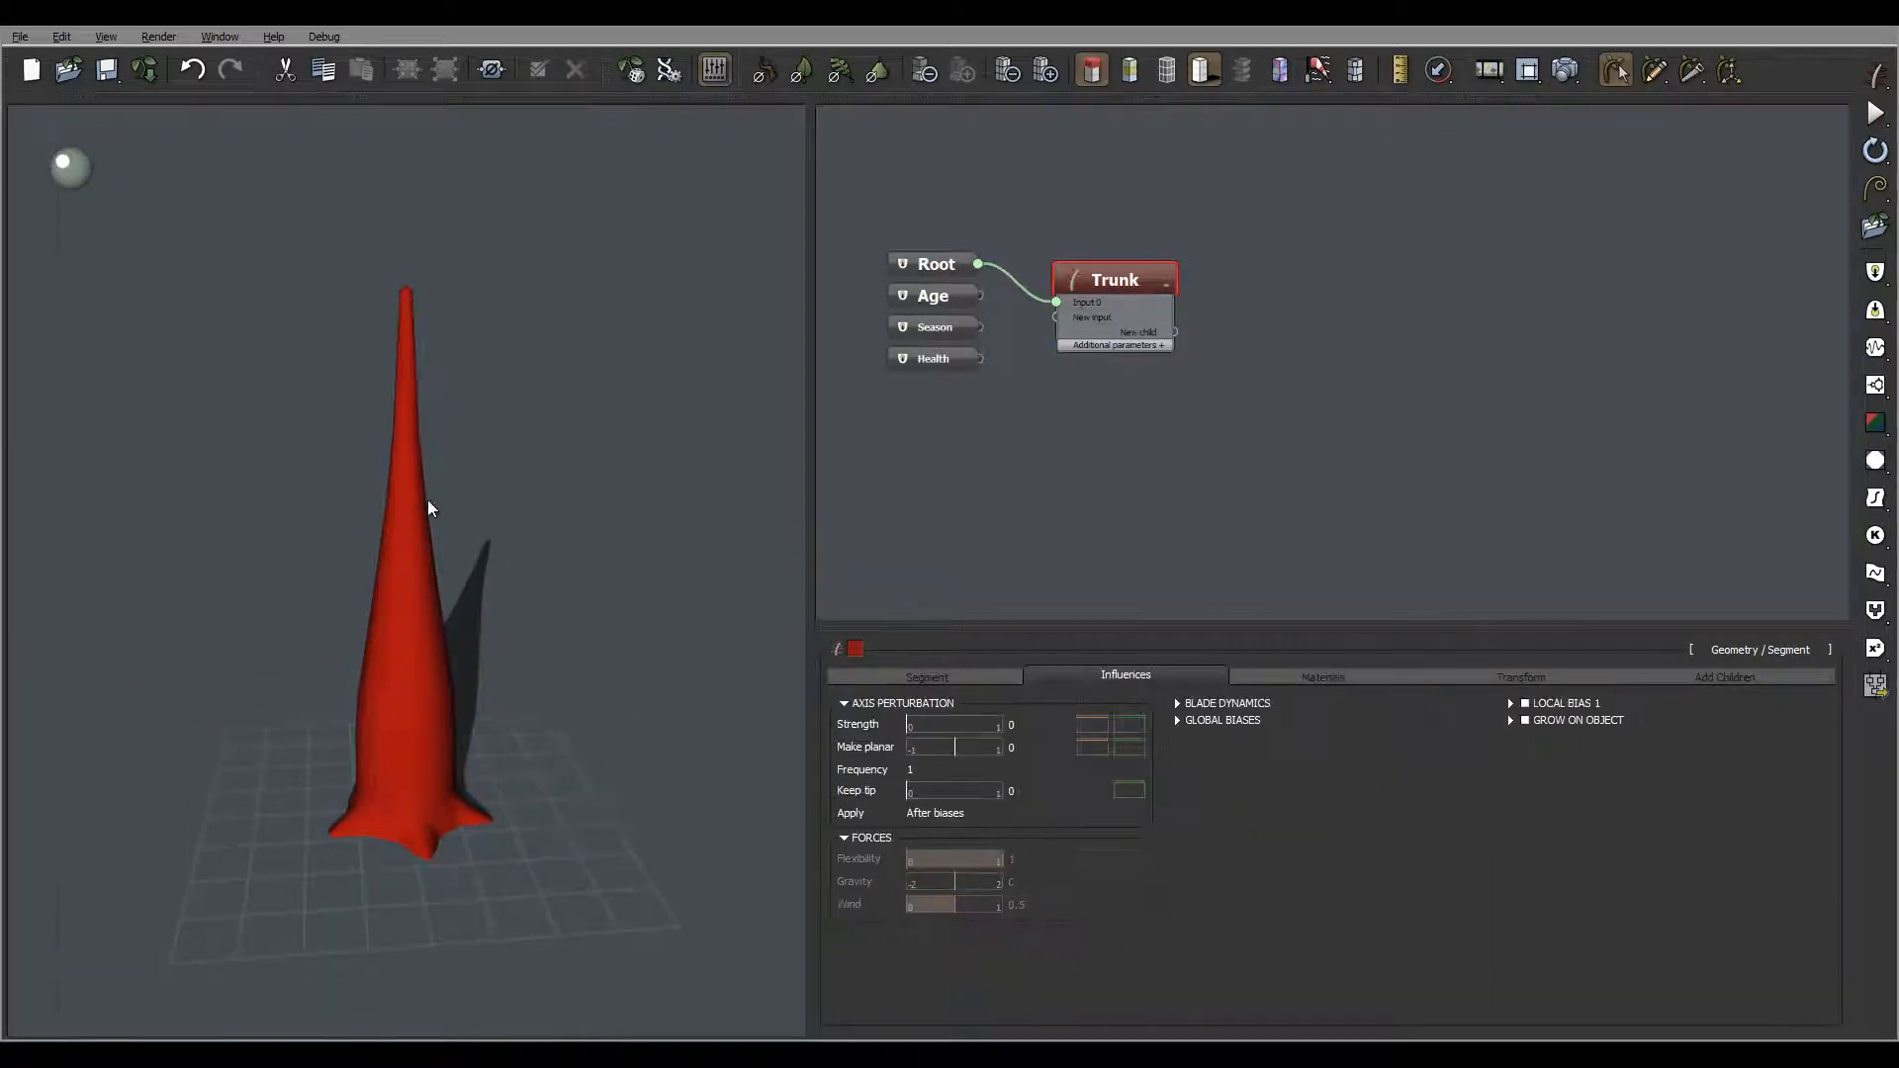
{"action": "double_click", "coordinate": [1028, 725]}
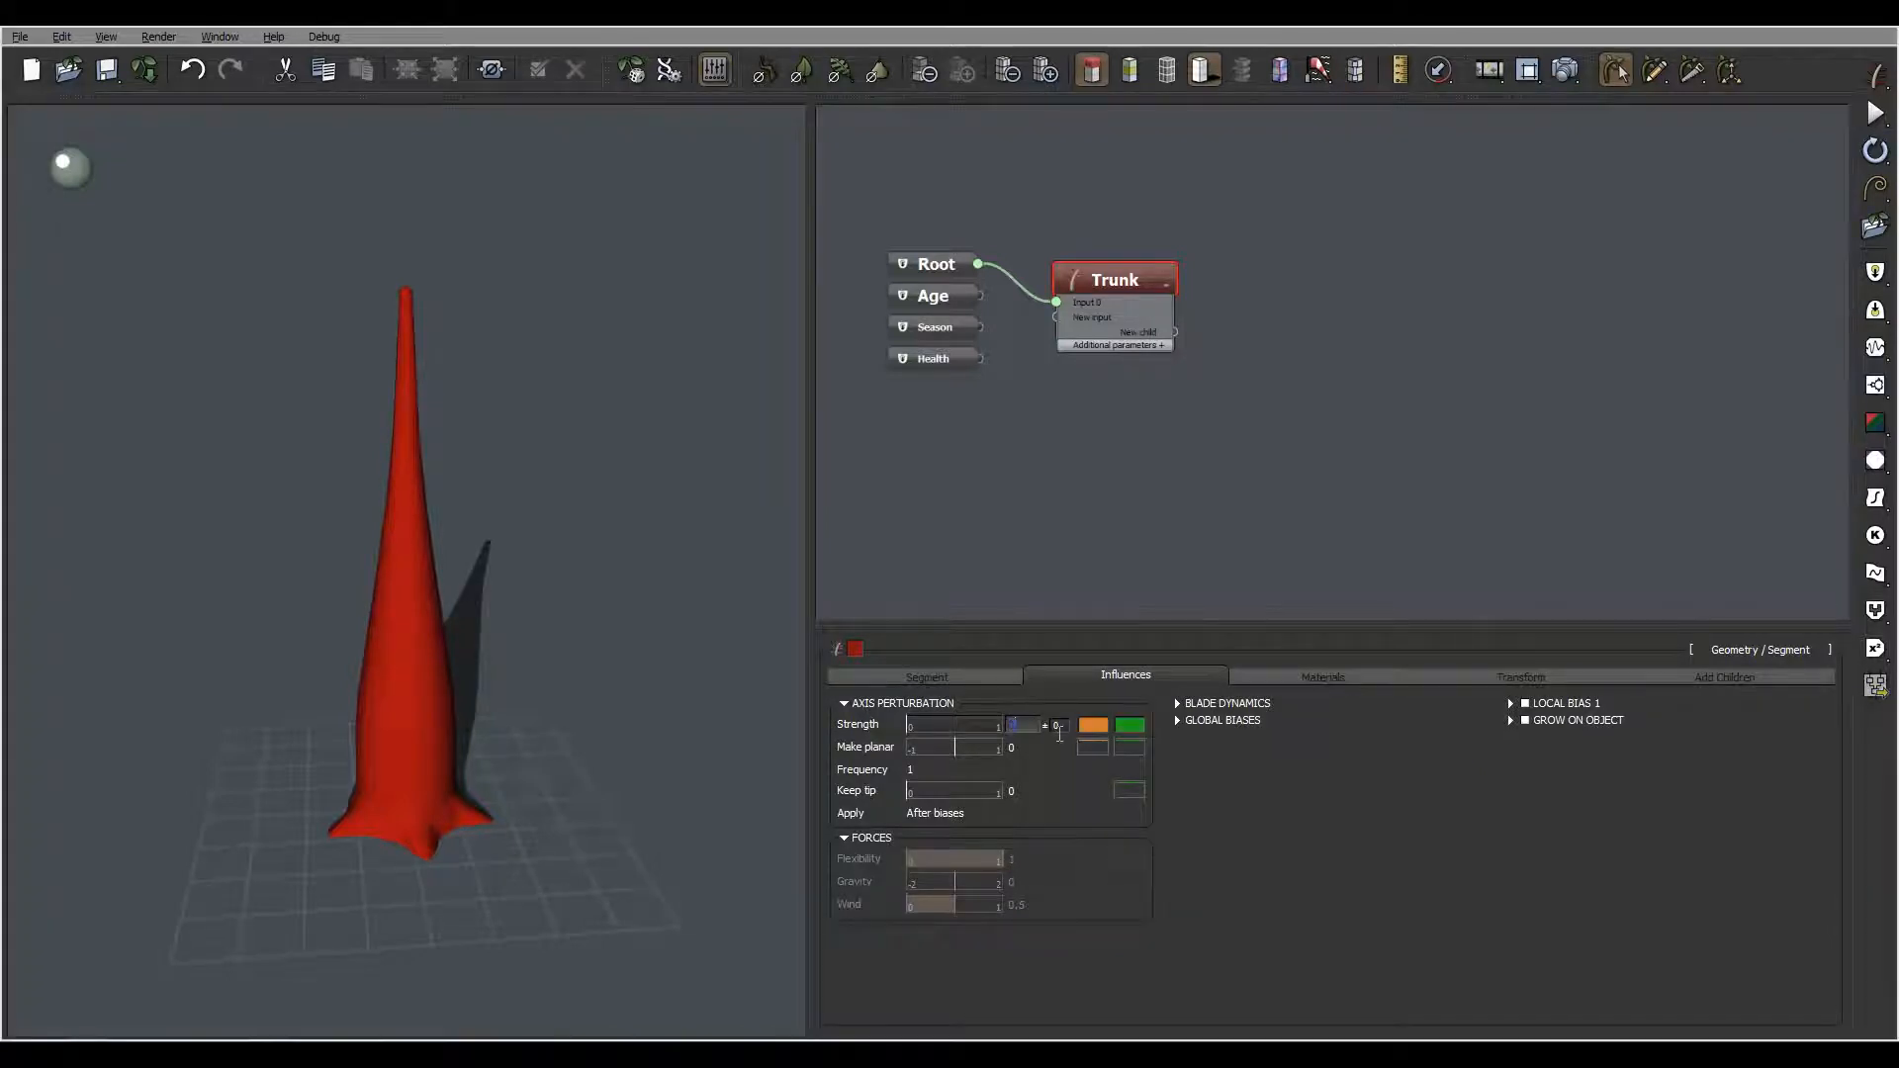
{"action": "type", "text": "0.52"}
{"action": "left_click", "coordinate": [940, 750]}
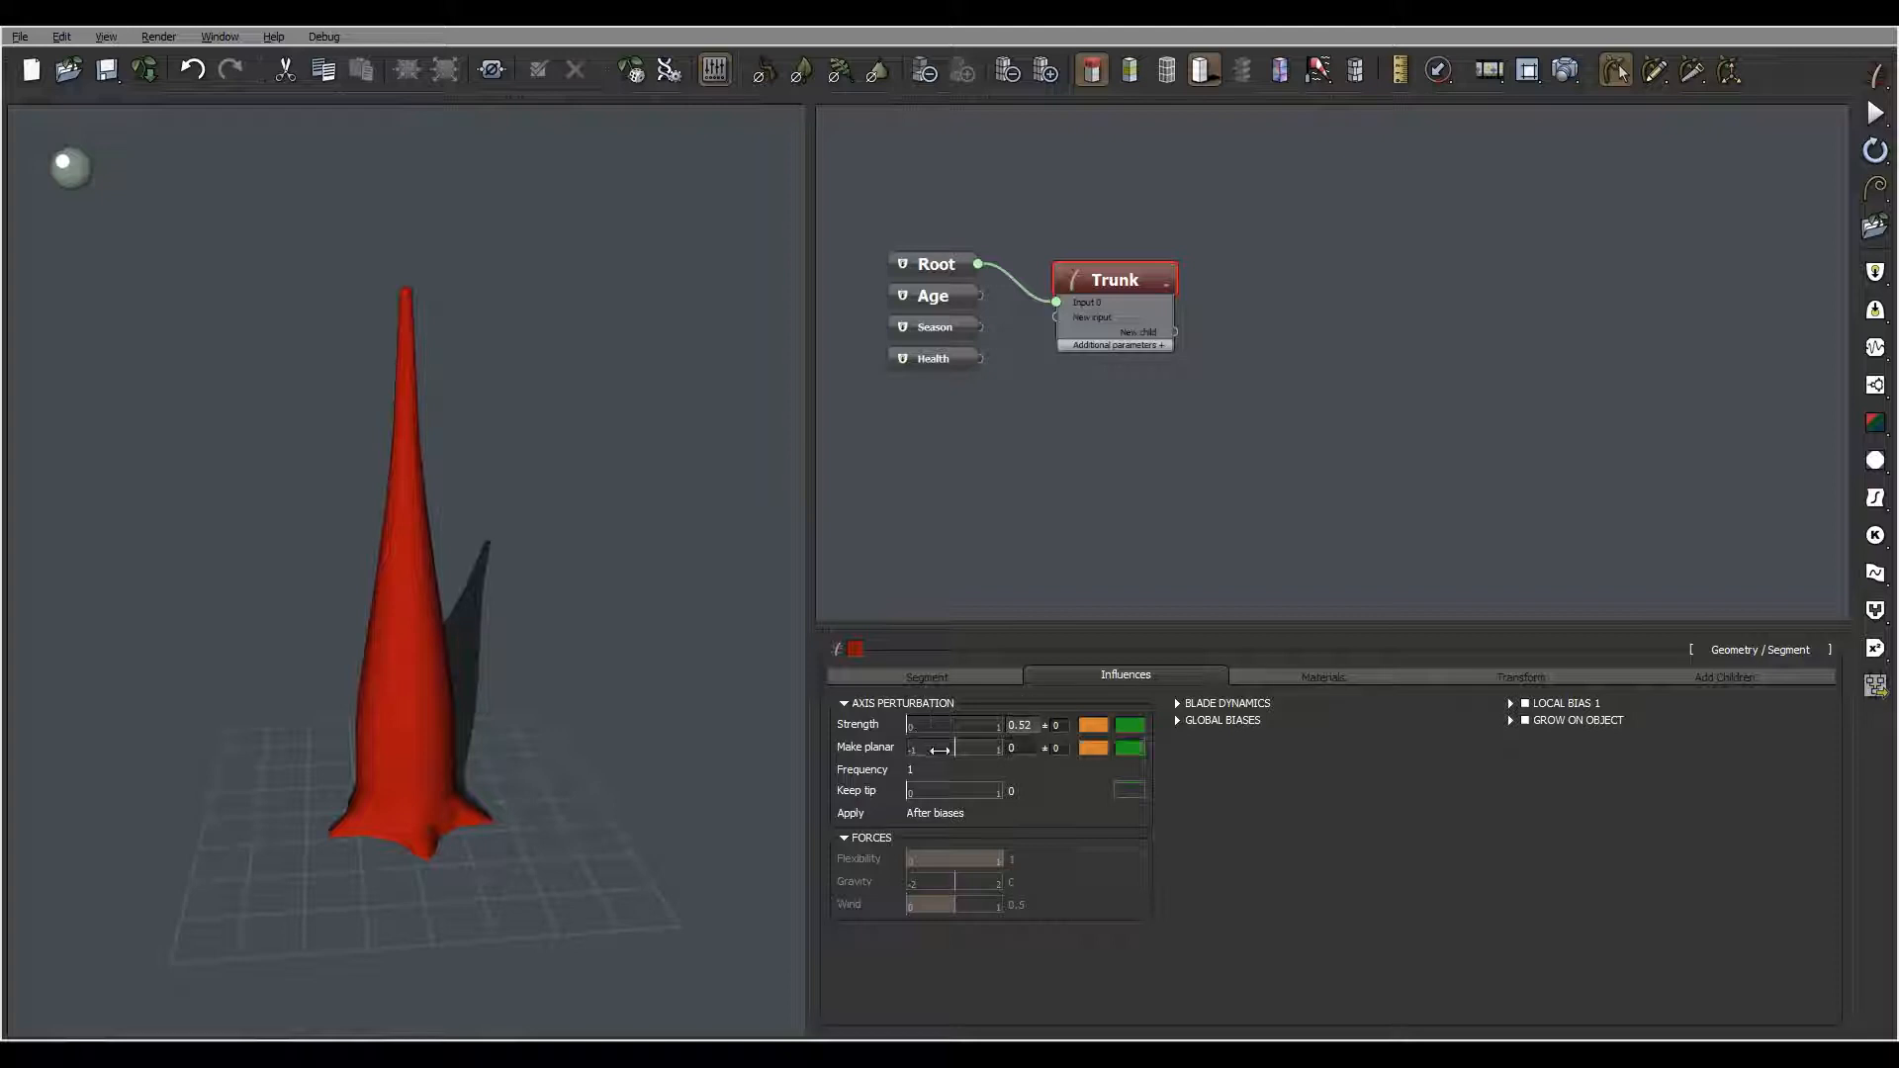
{"action": "double_click", "coordinate": [910, 770]}
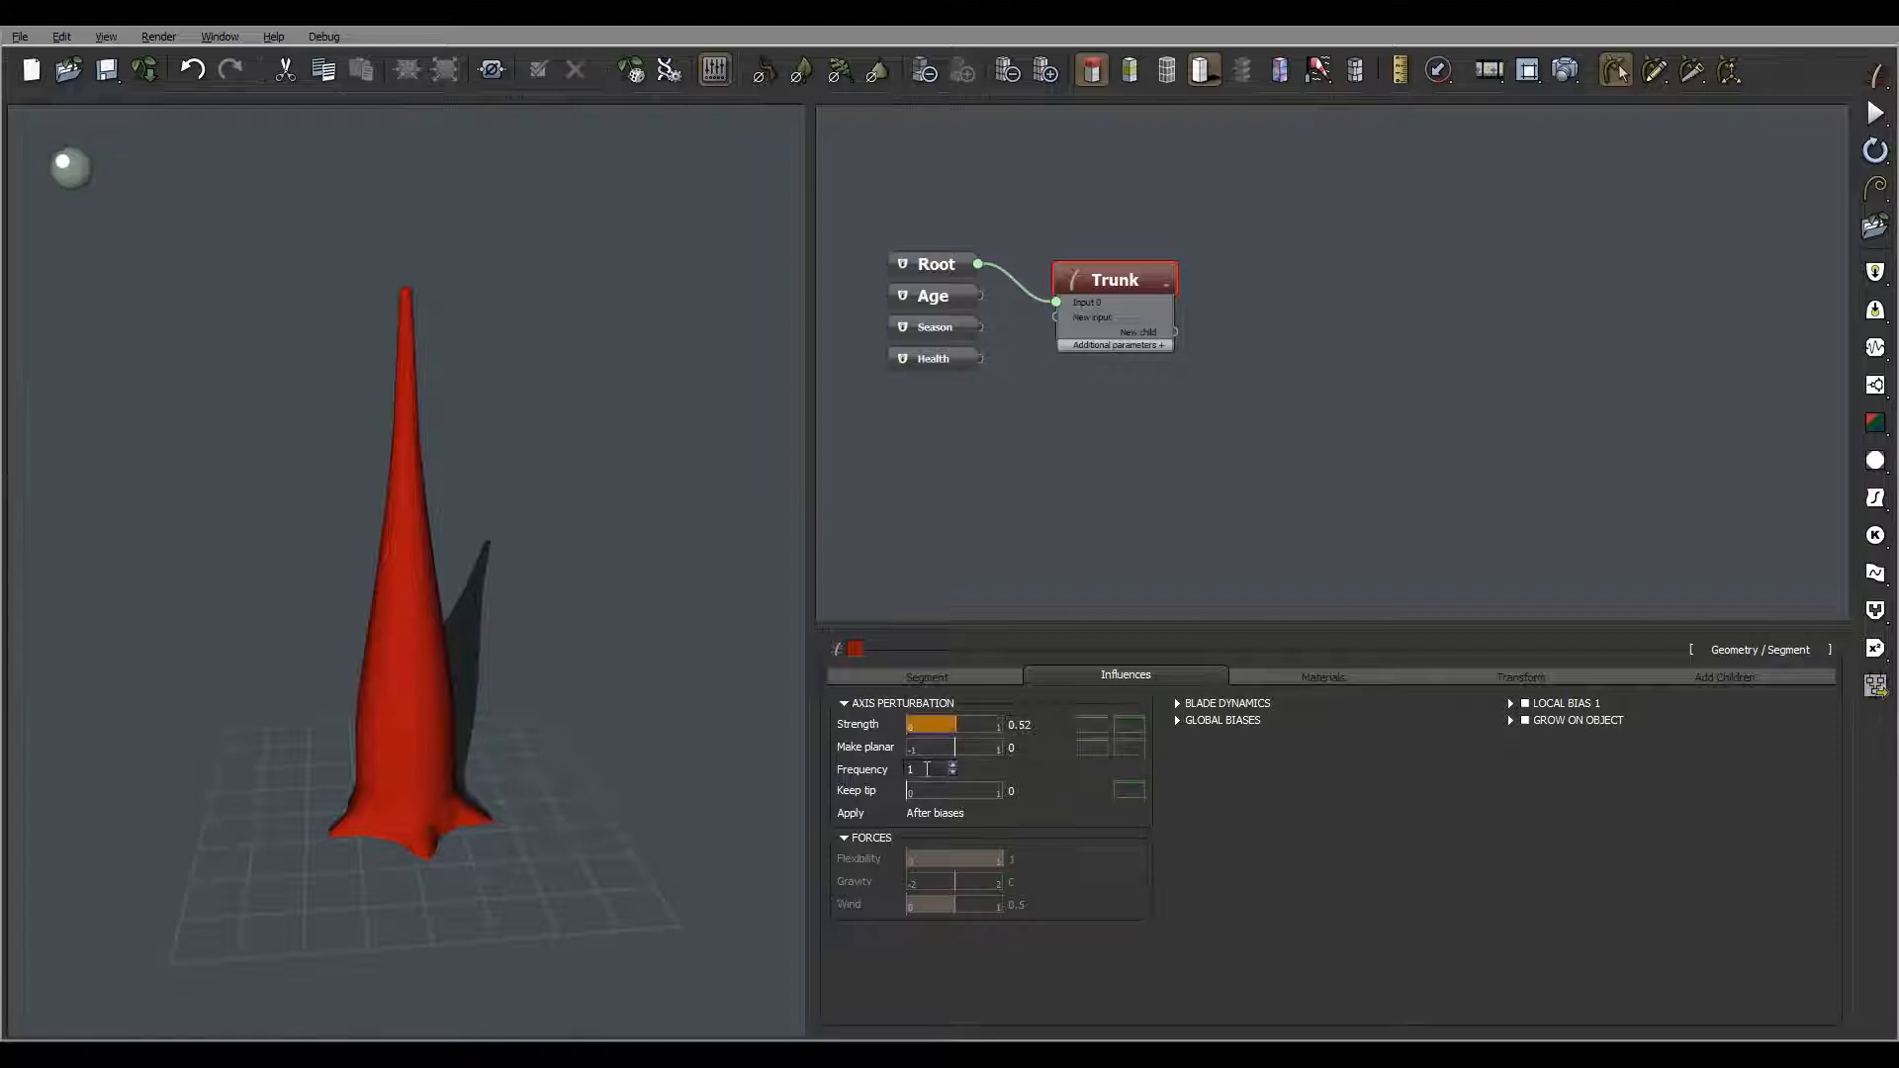
{"action": "type", "text": "0.5"}
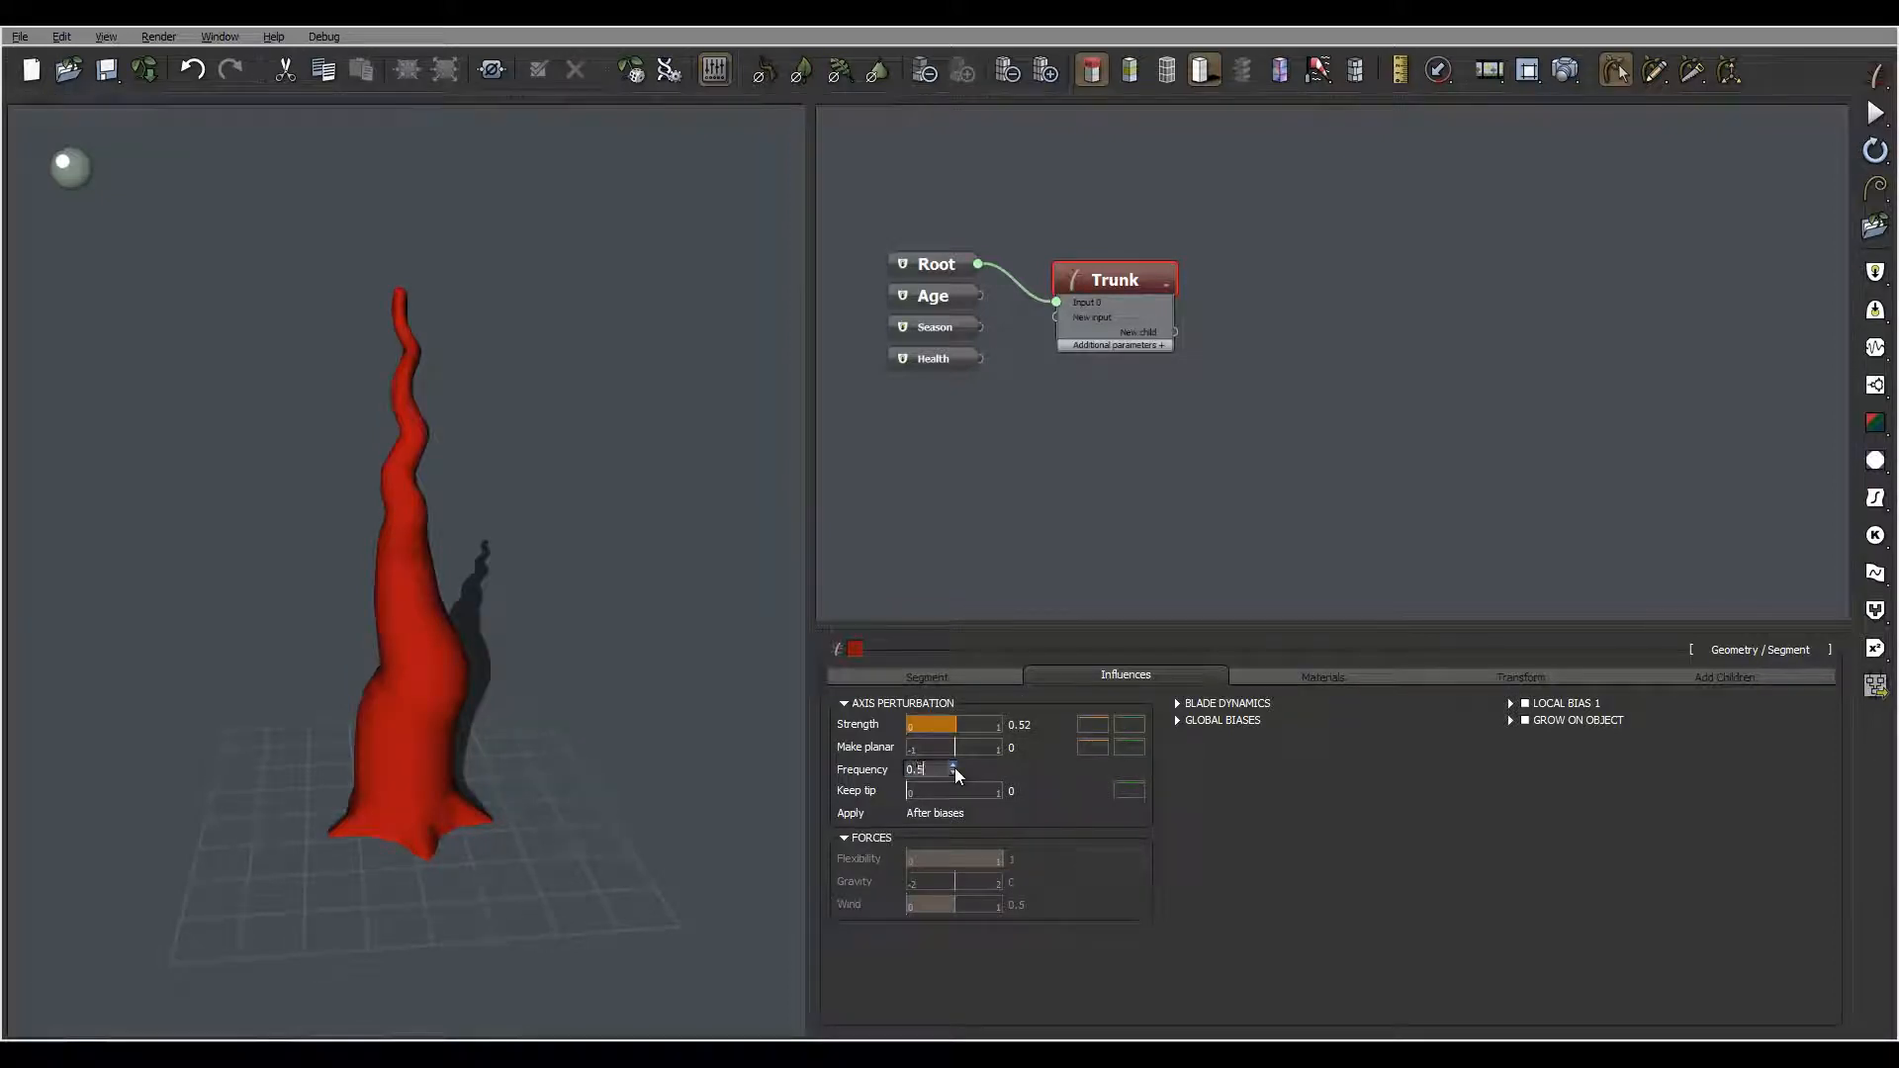
{"action": "key", "text": "Return"}
{"action": "mouse_move", "coordinate": [411, 627]}
{"action": "left_mouse_down"}
{"action": "mouse_move", "coordinate": [500, 597]}
{"action": "mouse_move", "coordinate": [484, 691]}
{"action": "mouse_move", "coordinate": [536, 533]}
{"action": "mouse_move", "coordinate": [632, 488]}
{"action": "mouse_move", "coordinate": [471, 564]}
{"action": "mouse_move", "coordinate": [580, 551]}
{"action": "mouse_move", "coordinate": [614, 514]}
{"action": "left_mouse_up"}
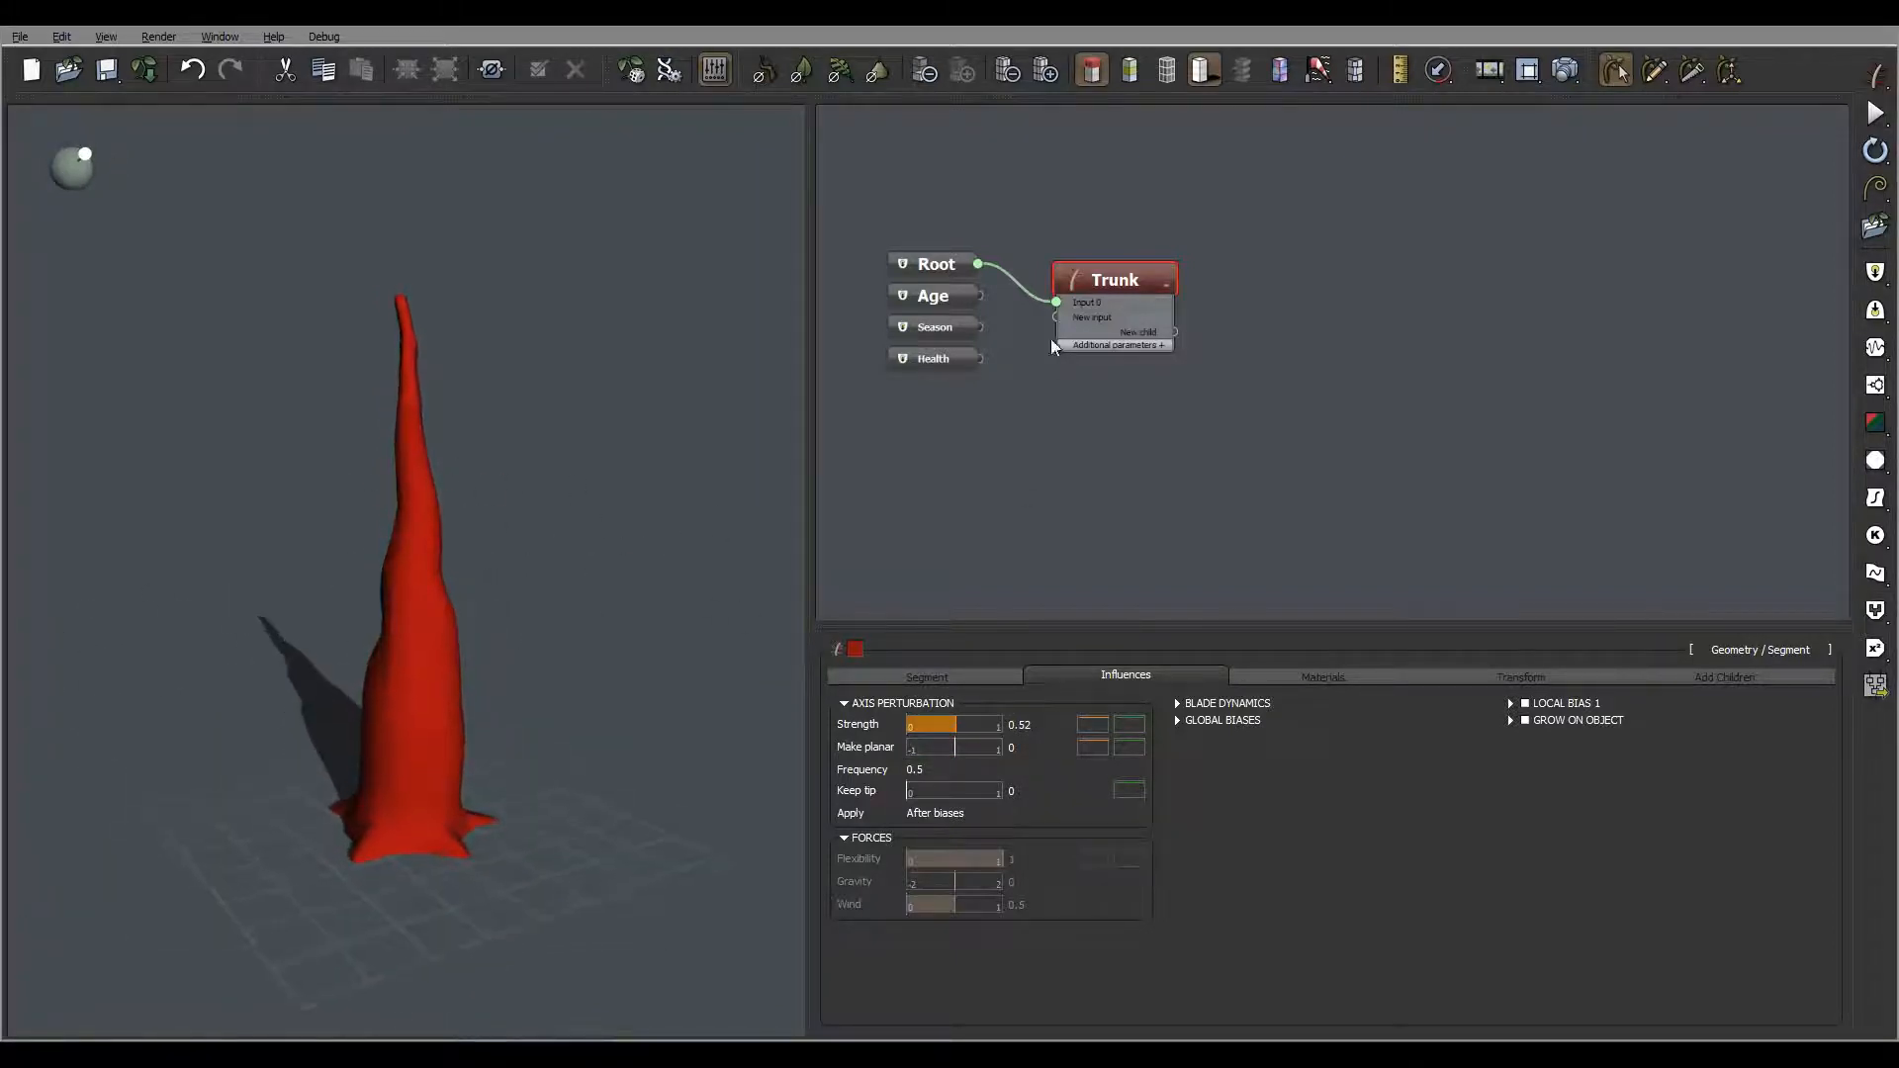
Generate new random seeds for the plant from the Root node and reselect the Trunk node
{"action": "left_click", "coordinate": [957, 265]}
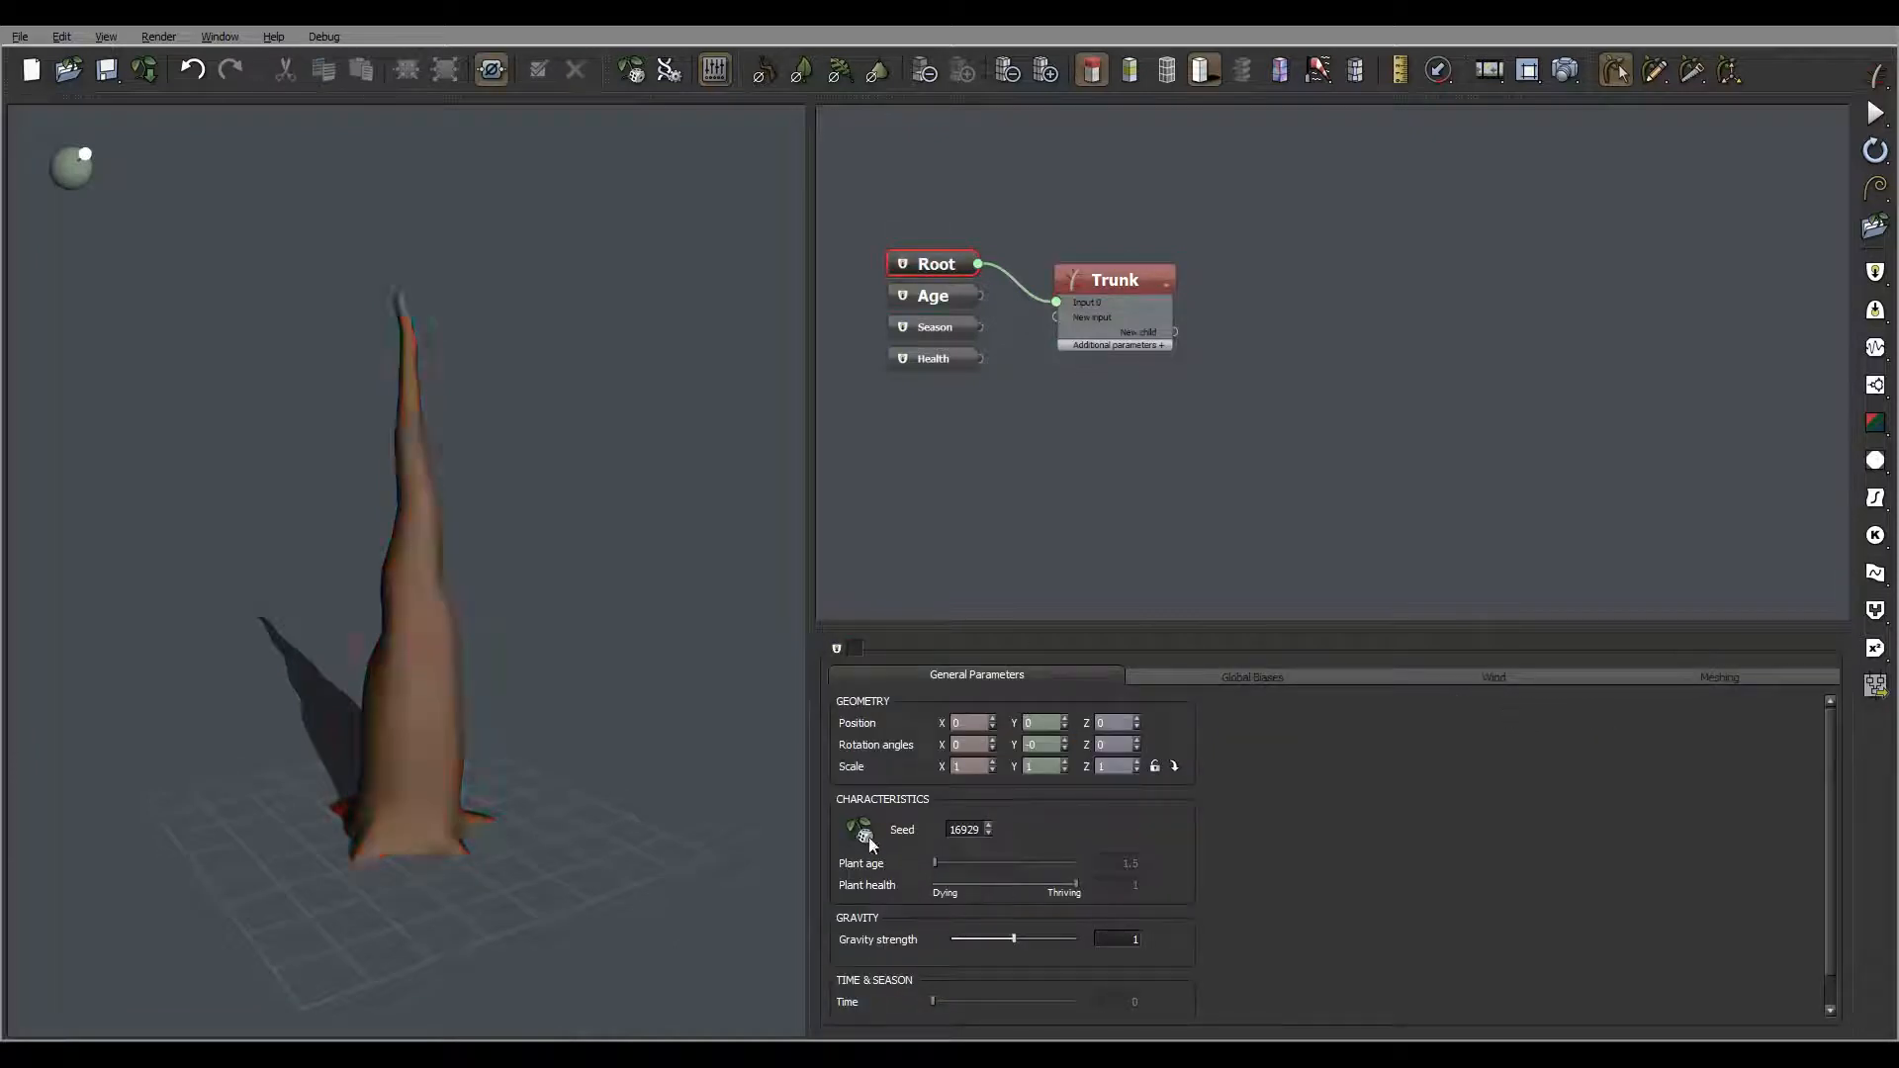
{"action": "left_click", "coordinate": [867, 835]}
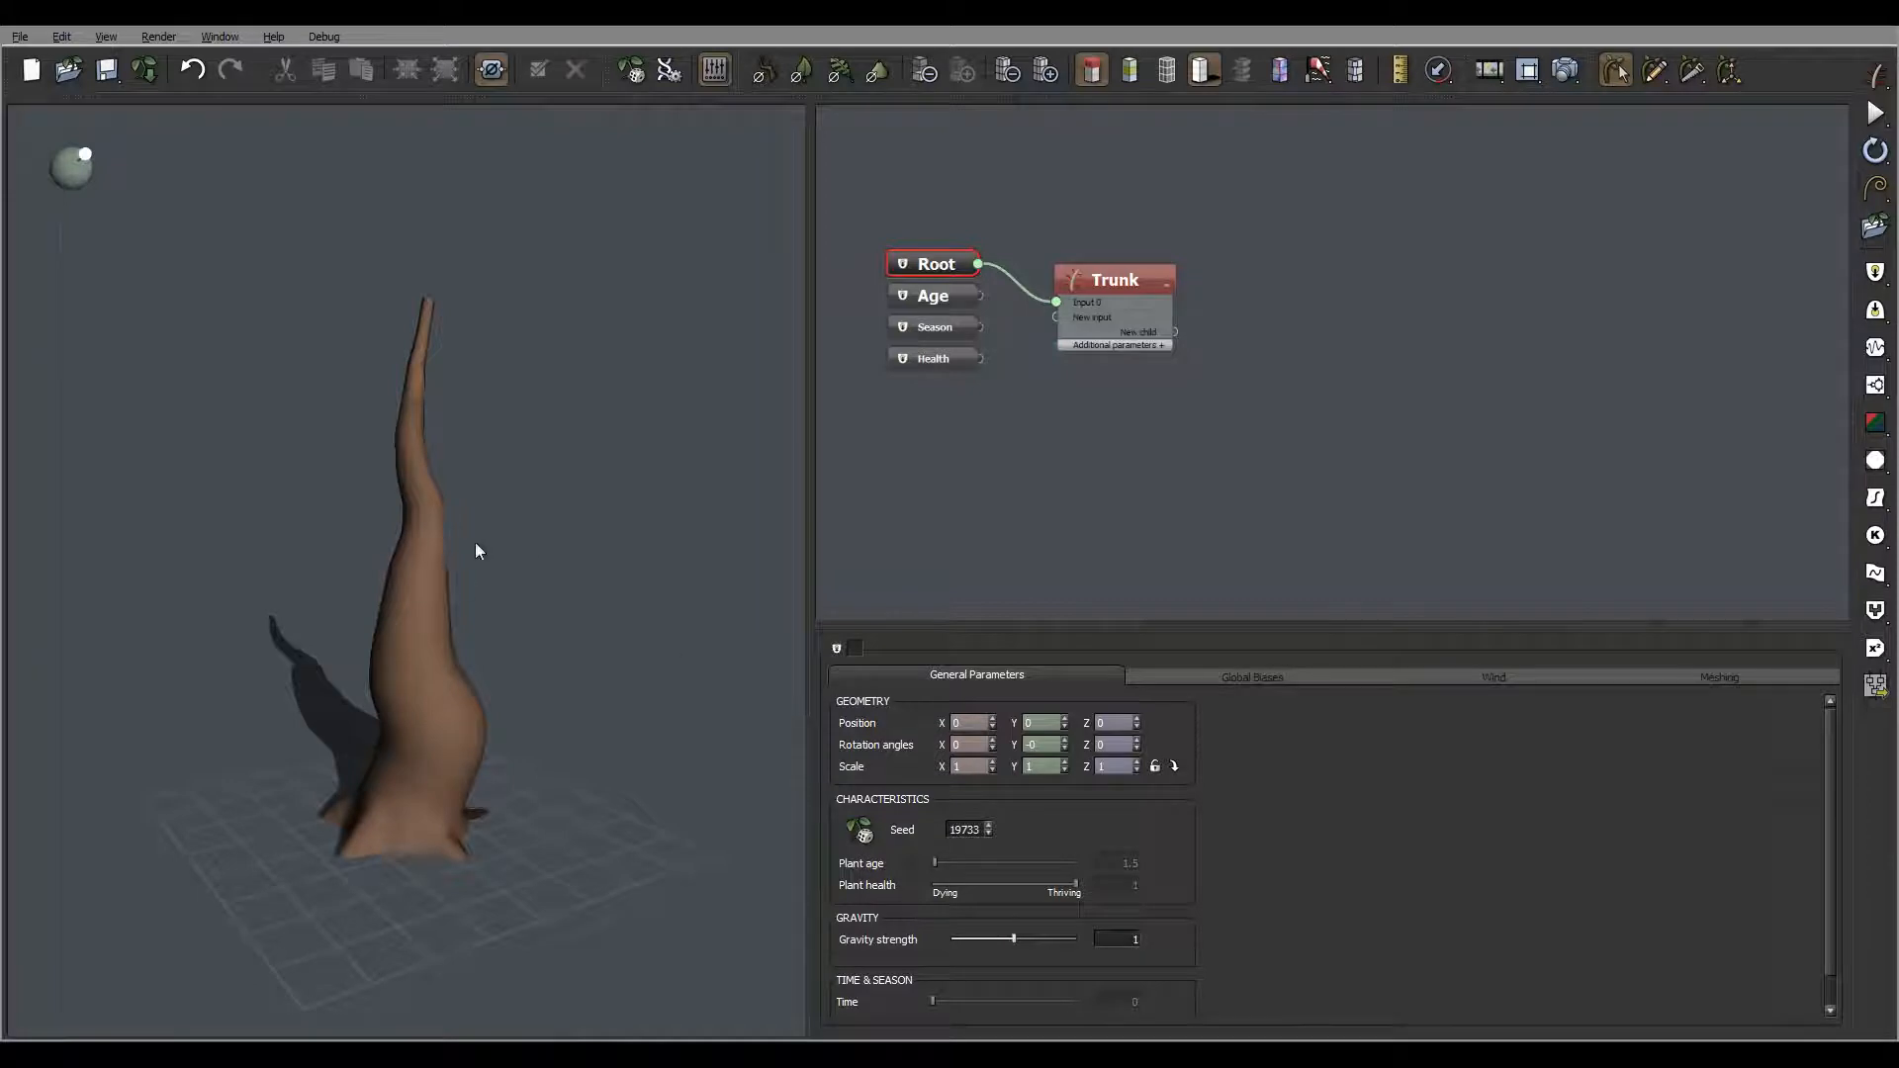
{"action": "right_click_drag", "start_coordinate": [475, 546], "coordinate": [640, 674]}
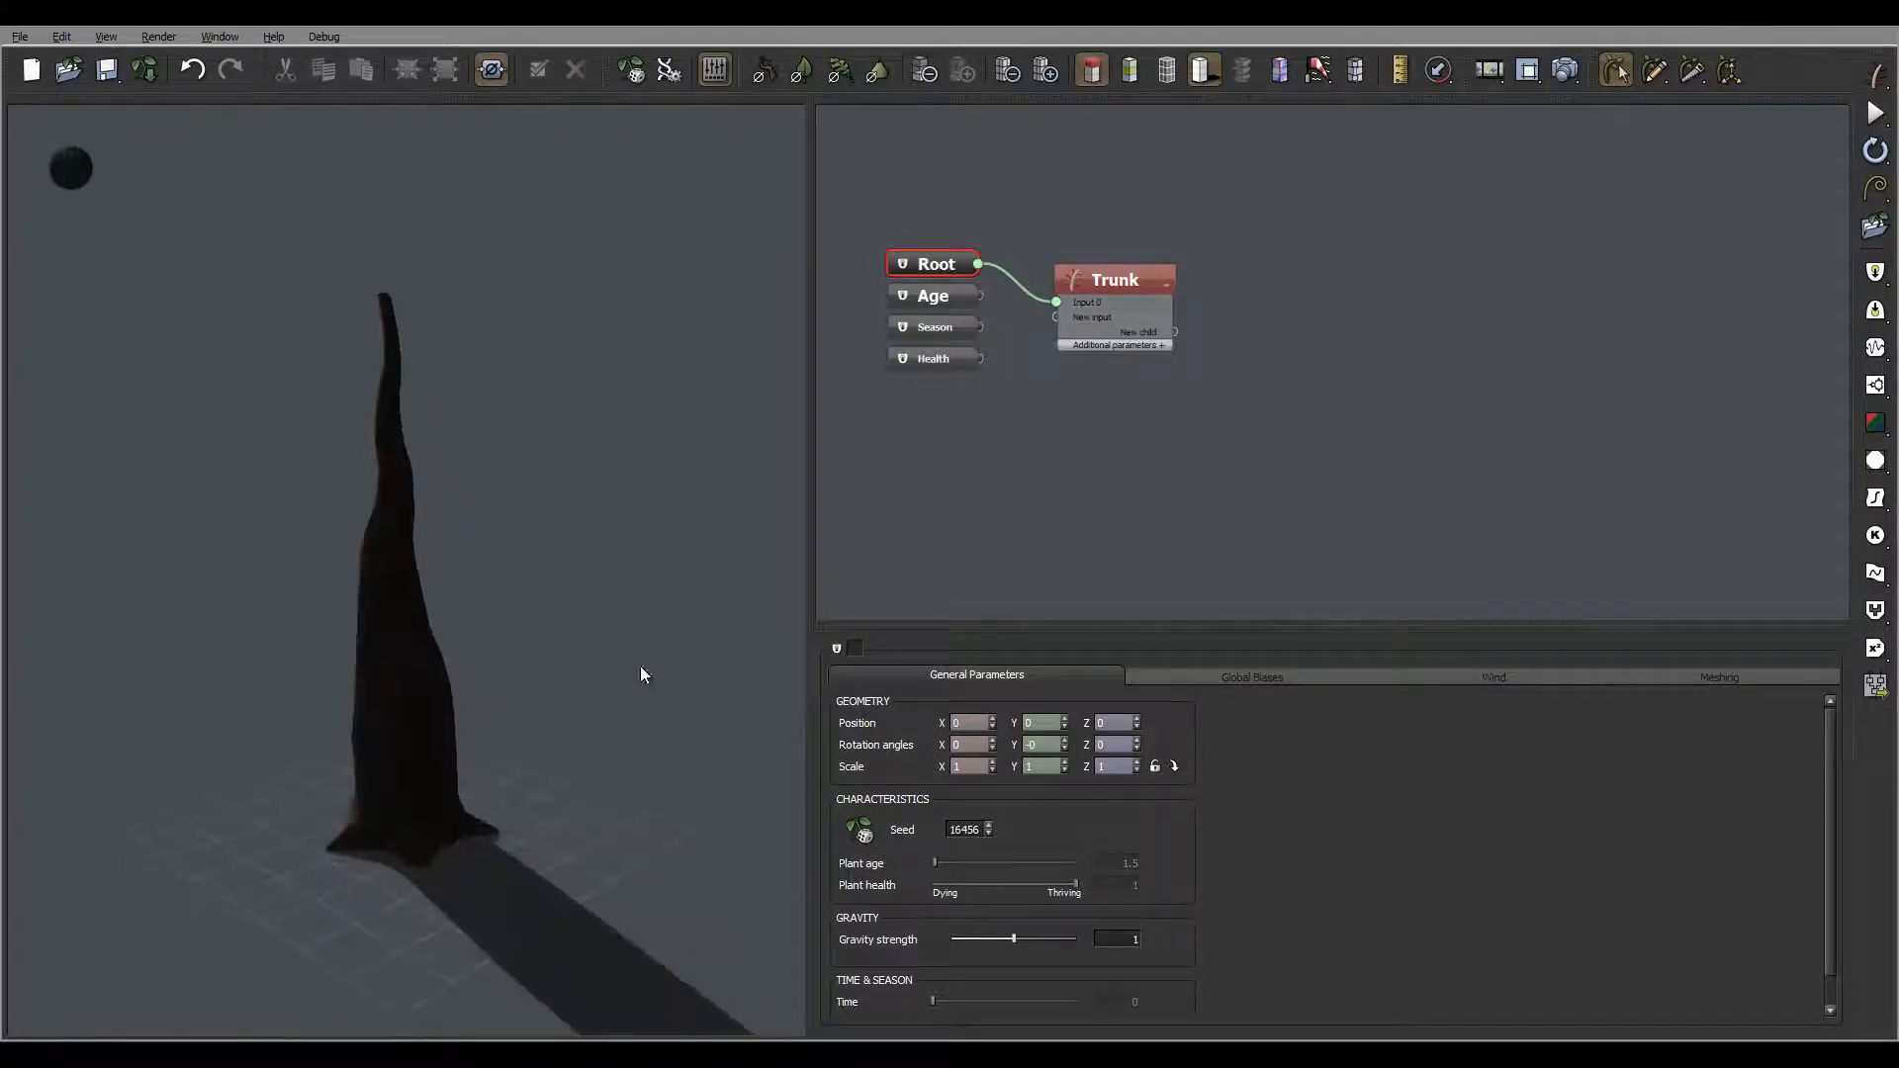
{"action": "left_click", "coordinate": [865, 837]}
{"action": "right_click_drag", "start_coordinate": [269, 621], "coordinate": [469, 631]}
{"action": "left_click", "coordinate": [1149, 271]}
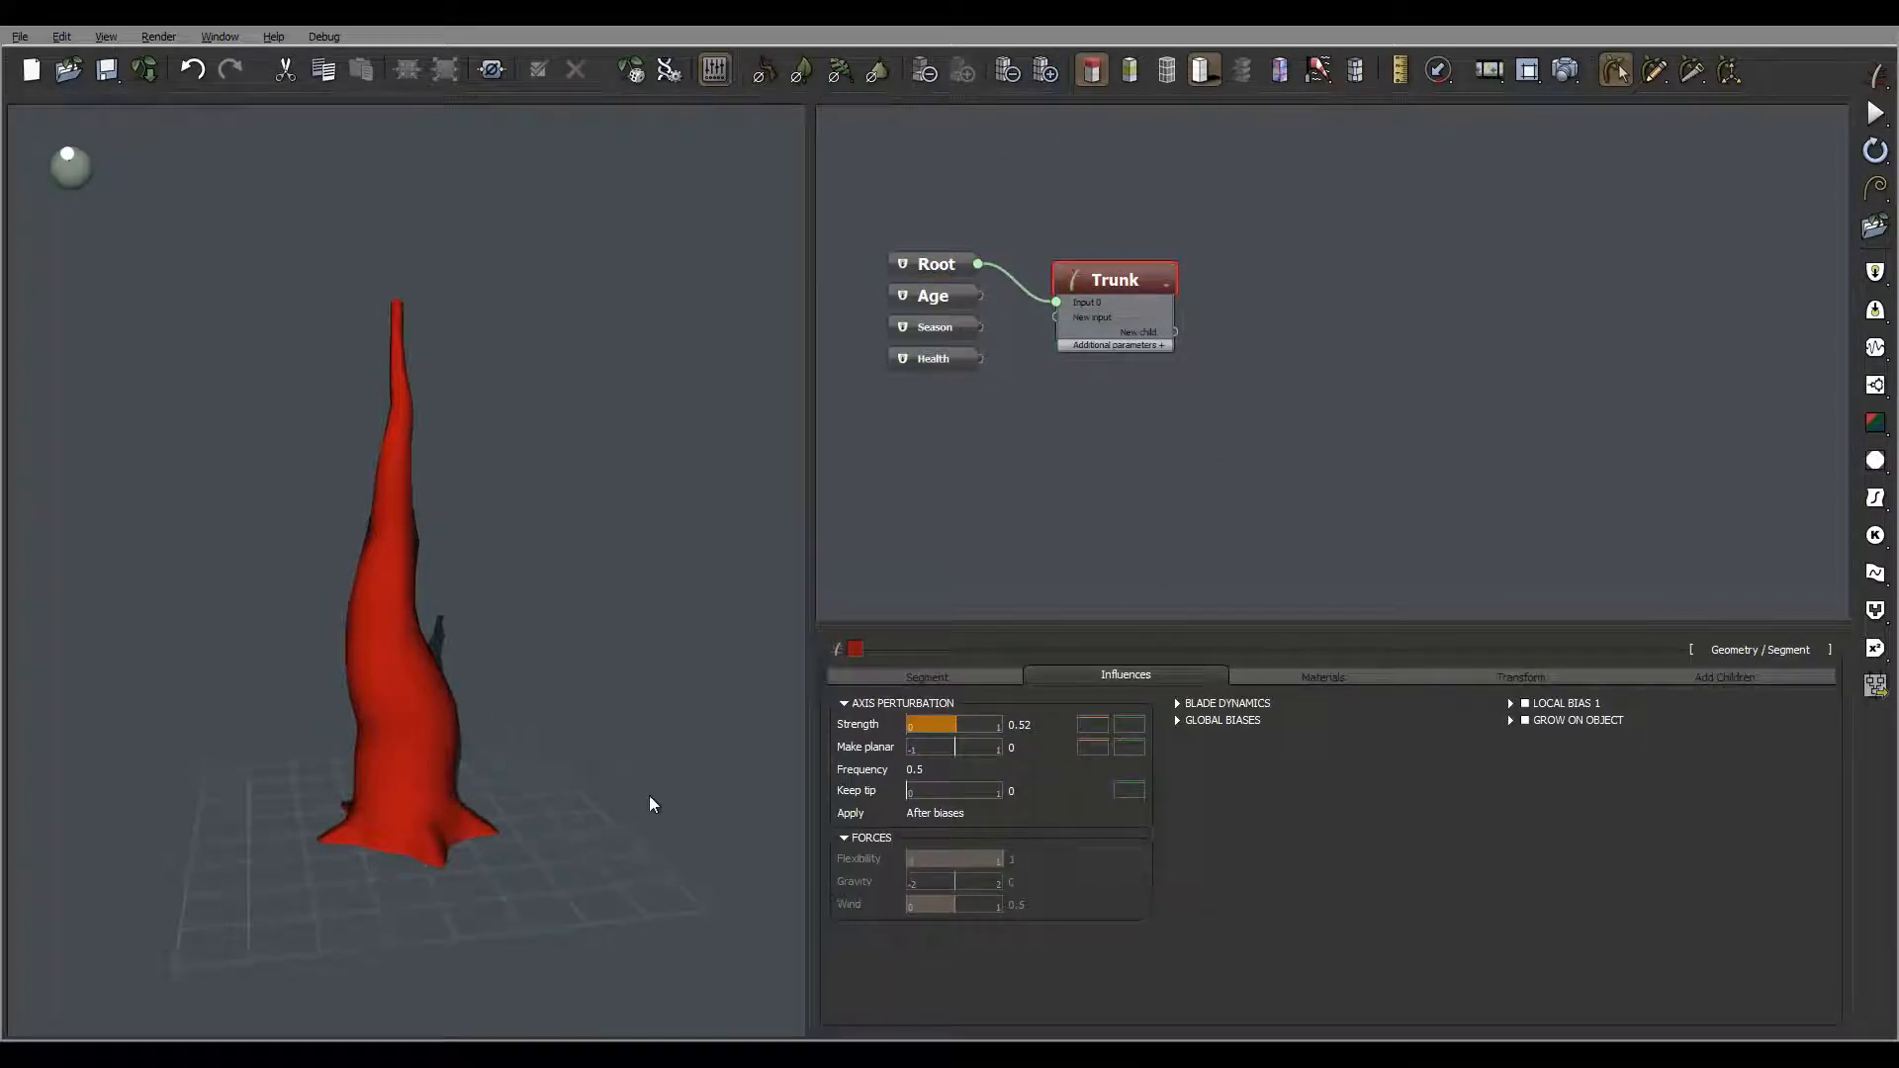
{"action": "right_click_drag", "start_coordinate": [484, 708], "coordinate": [415, 704]}
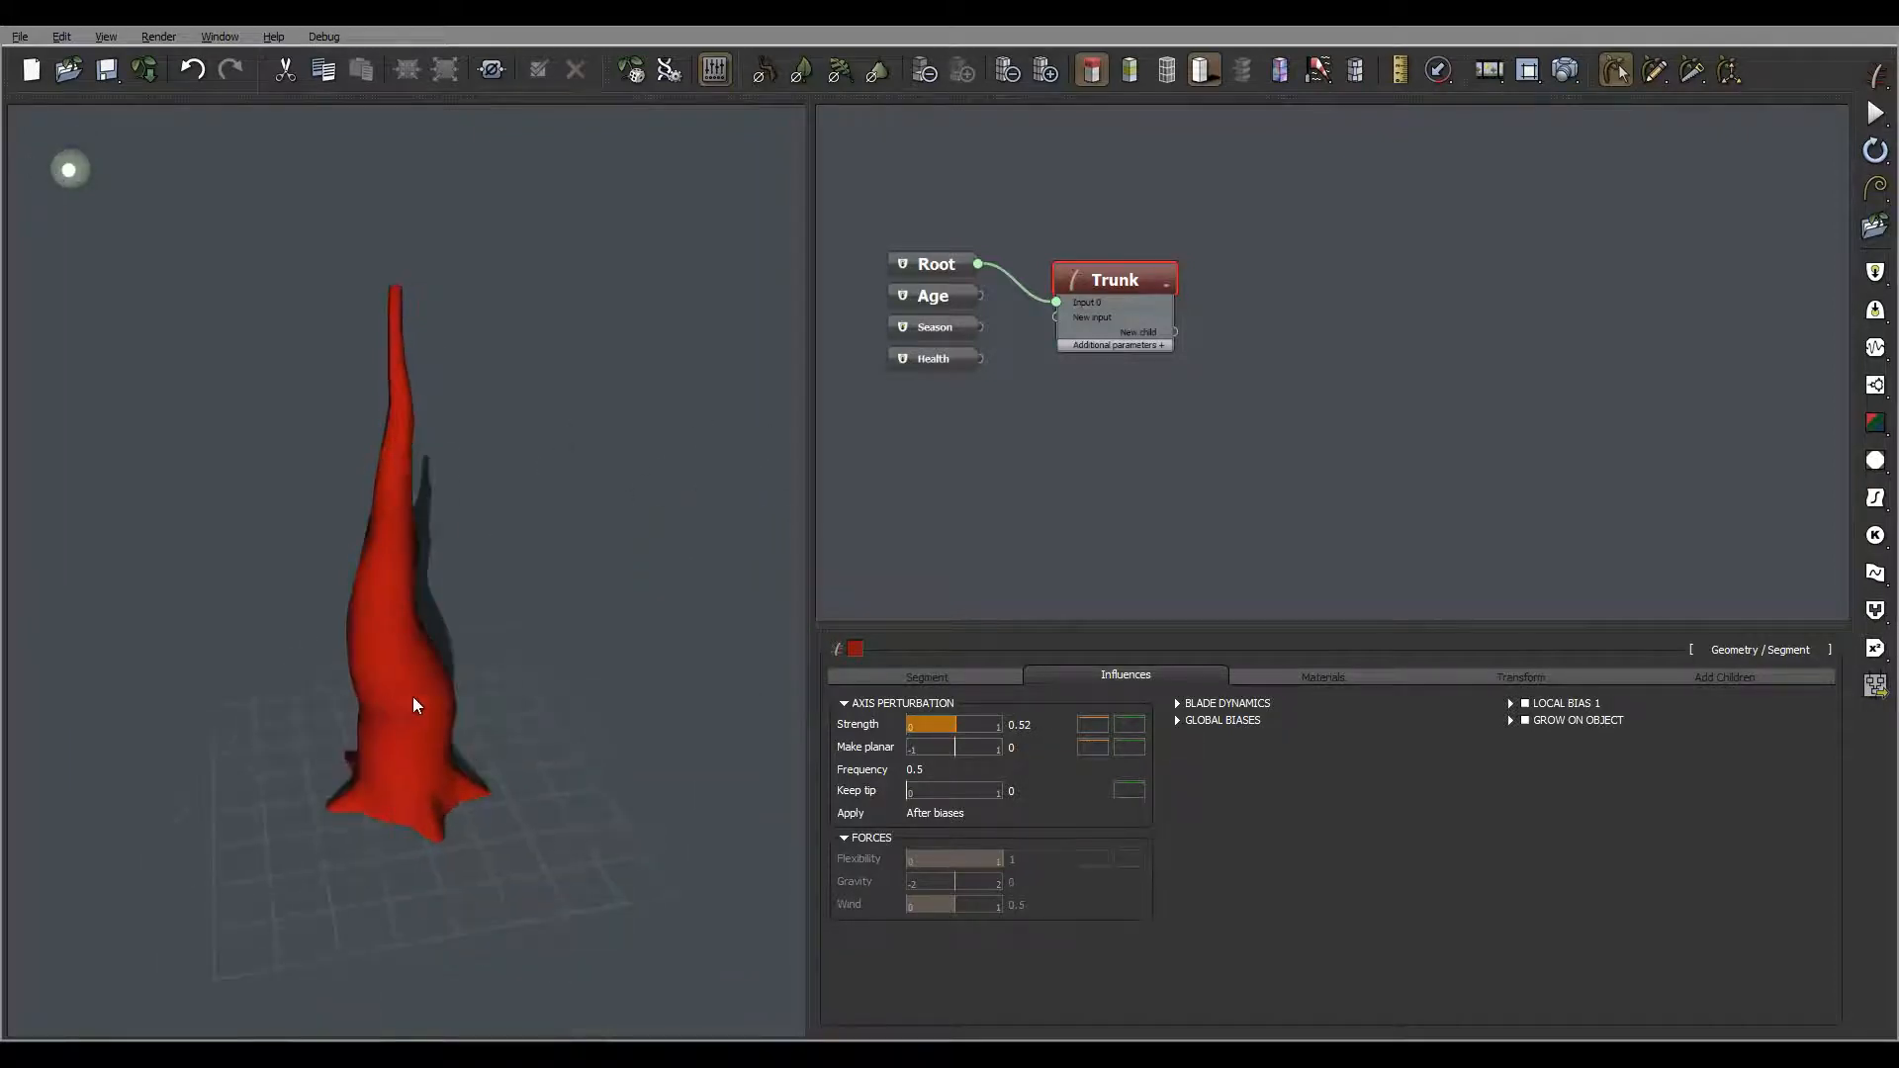
Add a Segment geometry node to the graph above the Trunk node and rename it Roots
{"action": "middle_click_drag", "start_coordinate": [1343, 323], "coordinate": [1272, 399]}
{"action": "left_click", "coordinate": [1174, 286]}
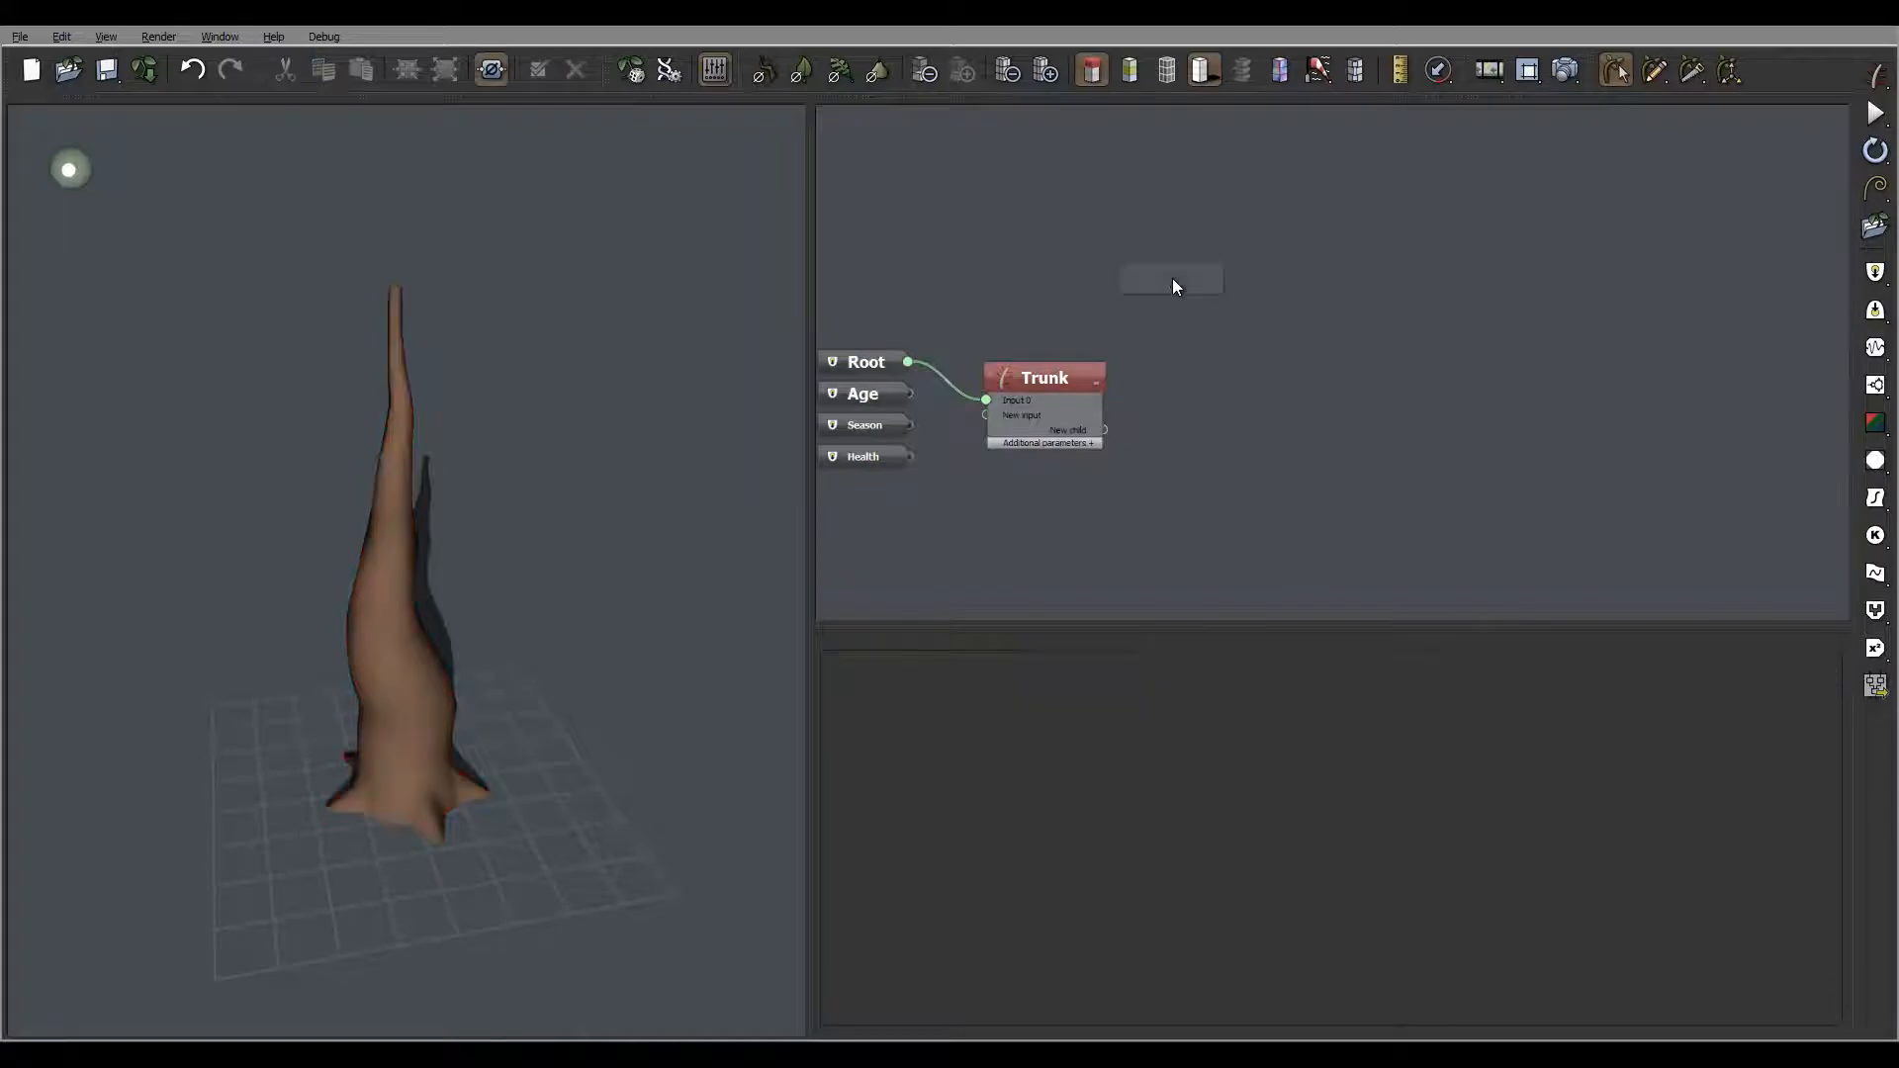
{"action": "right_click", "coordinate": [1174, 286]}
{"action": "mouse_move", "coordinate": [1225, 287]}
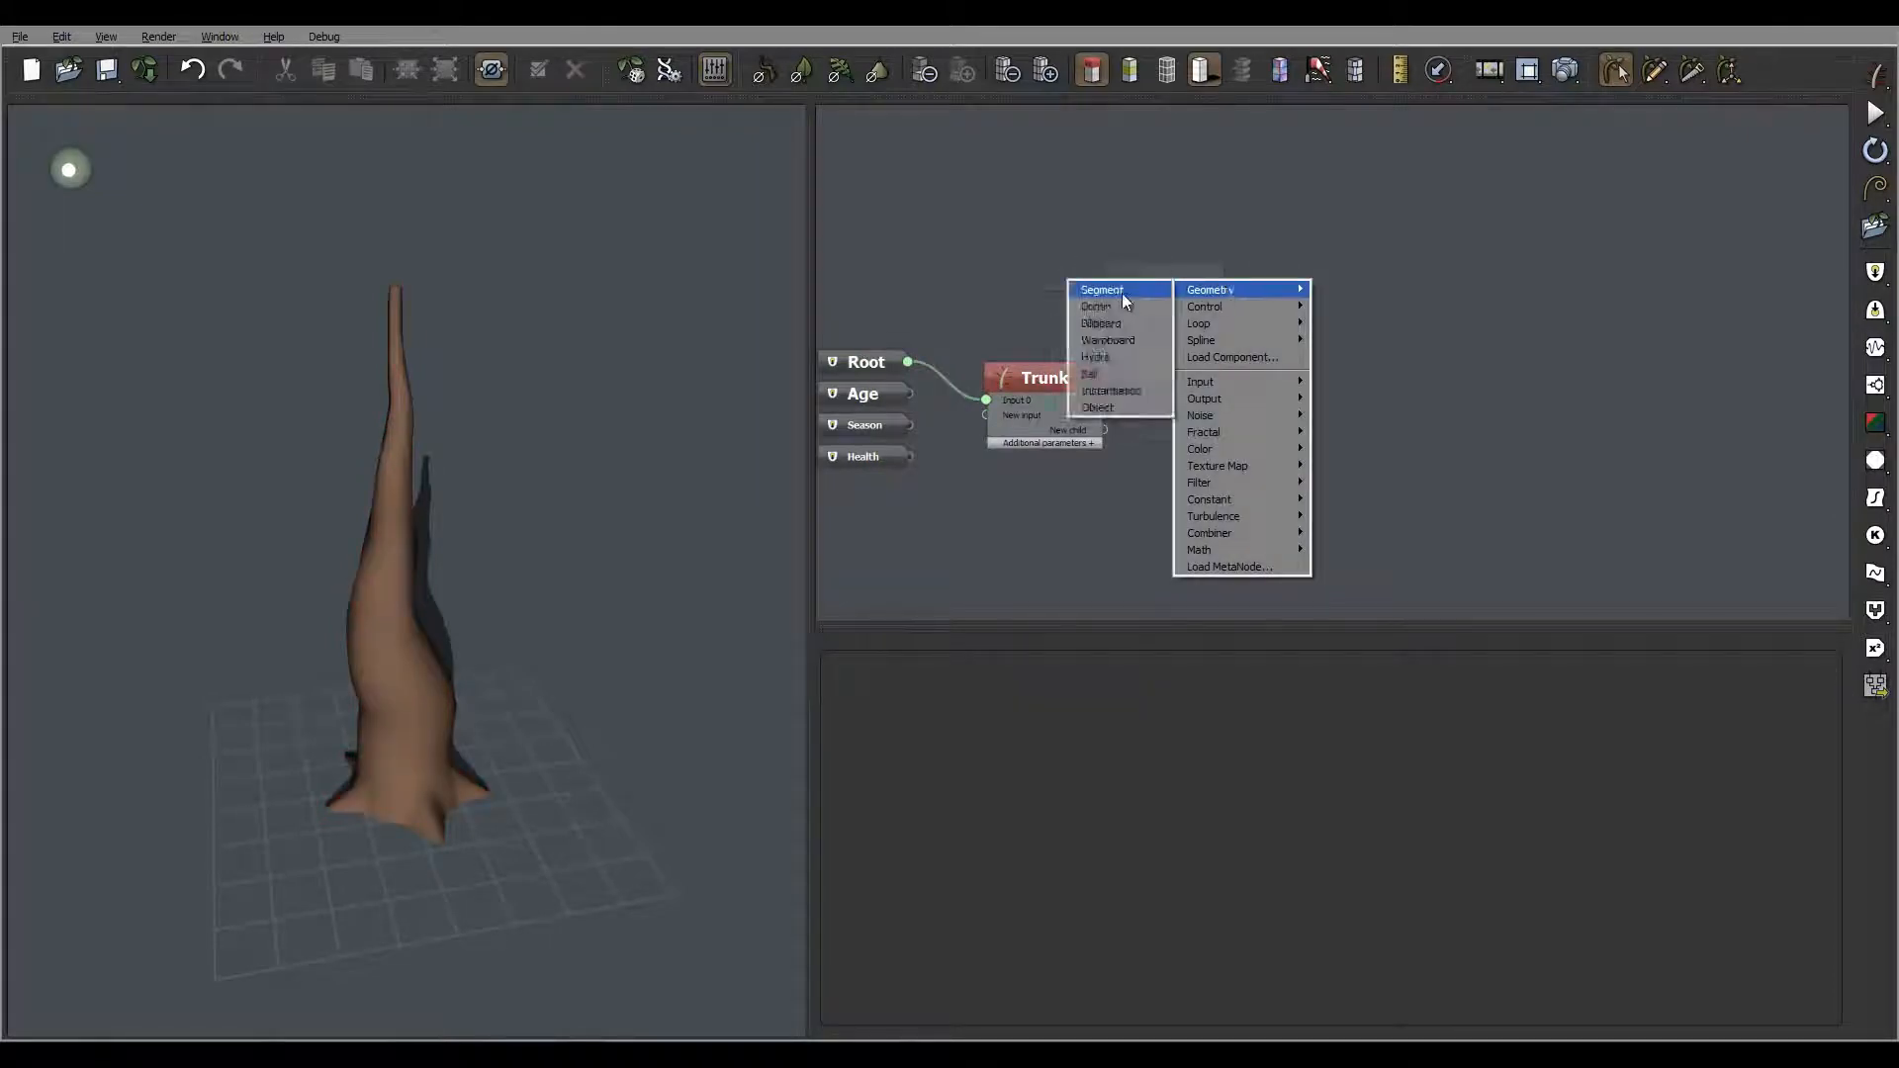
{"action": "left_click", "coordinate": [1123, 293]}
{"action": "double_click", "coordinate": [1191, 277]}
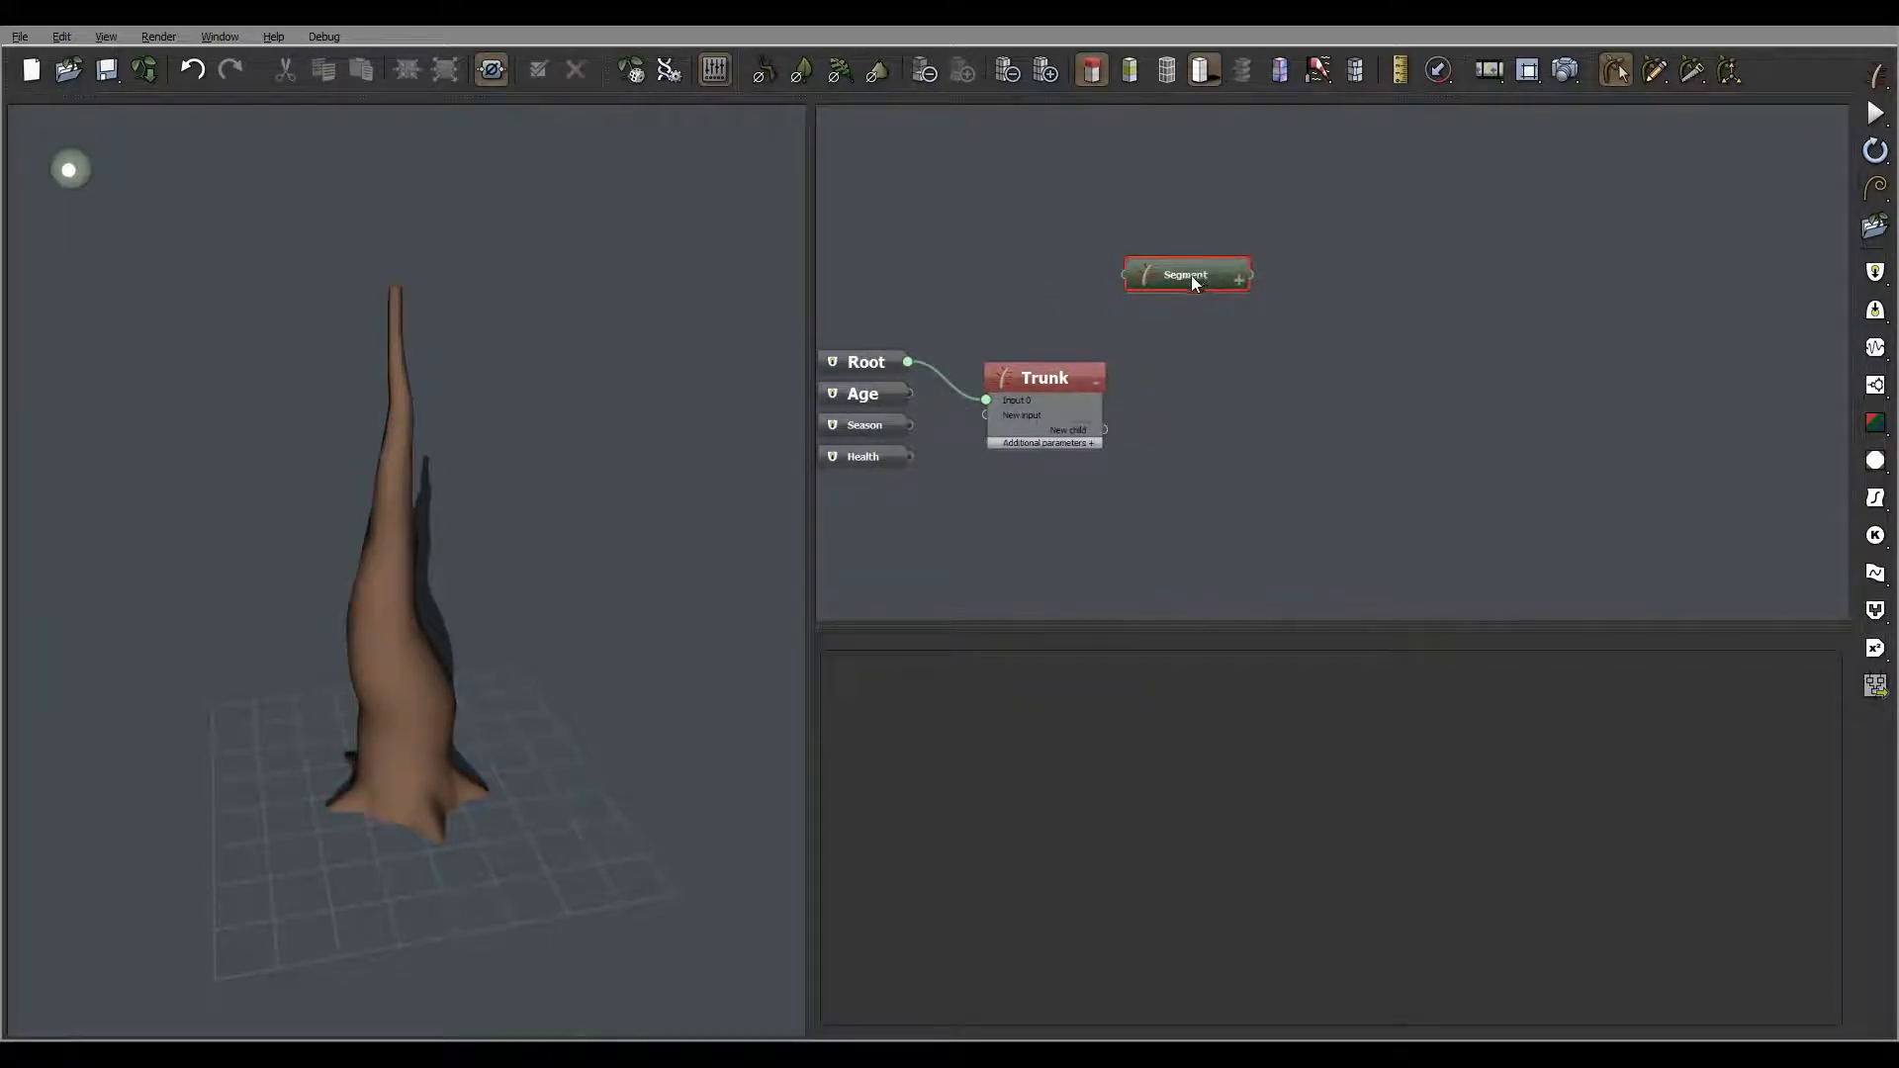
{"action": "type", "text": "R"}
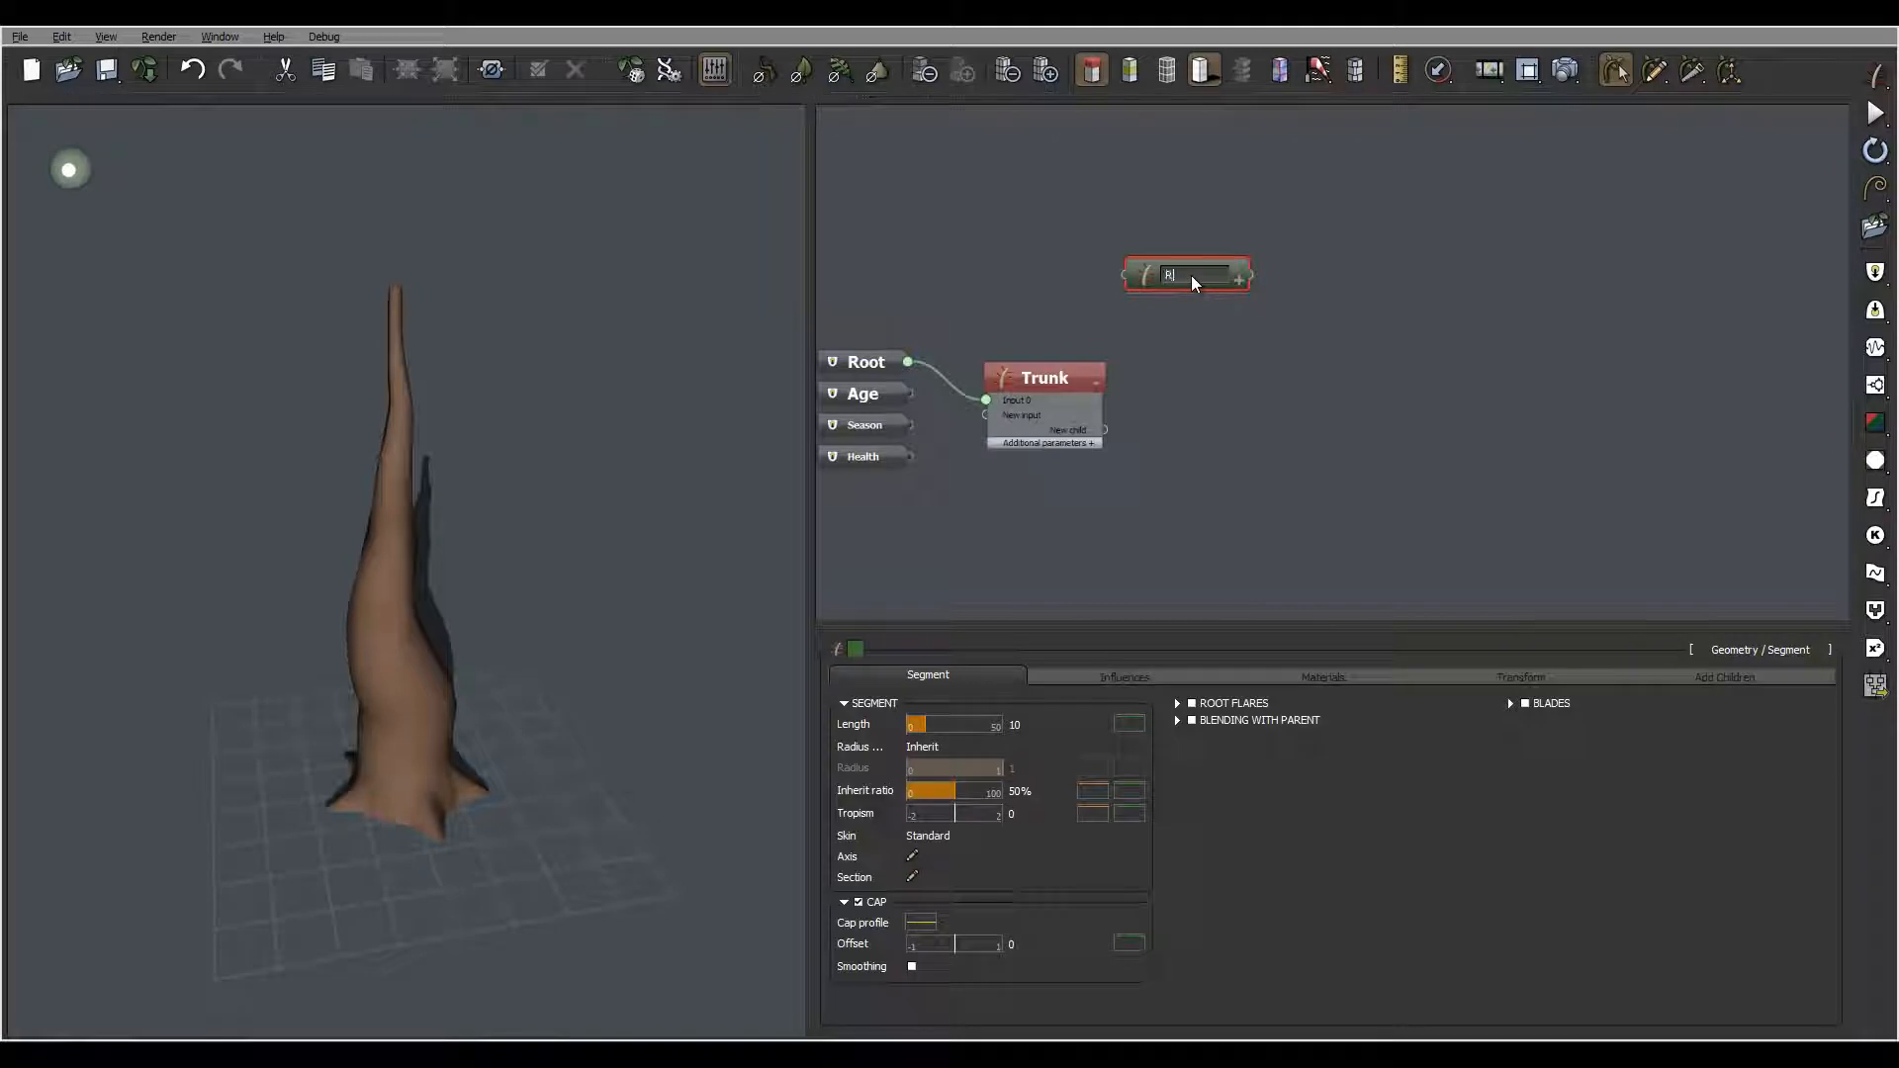
{"action": "type", "text": "oots"}
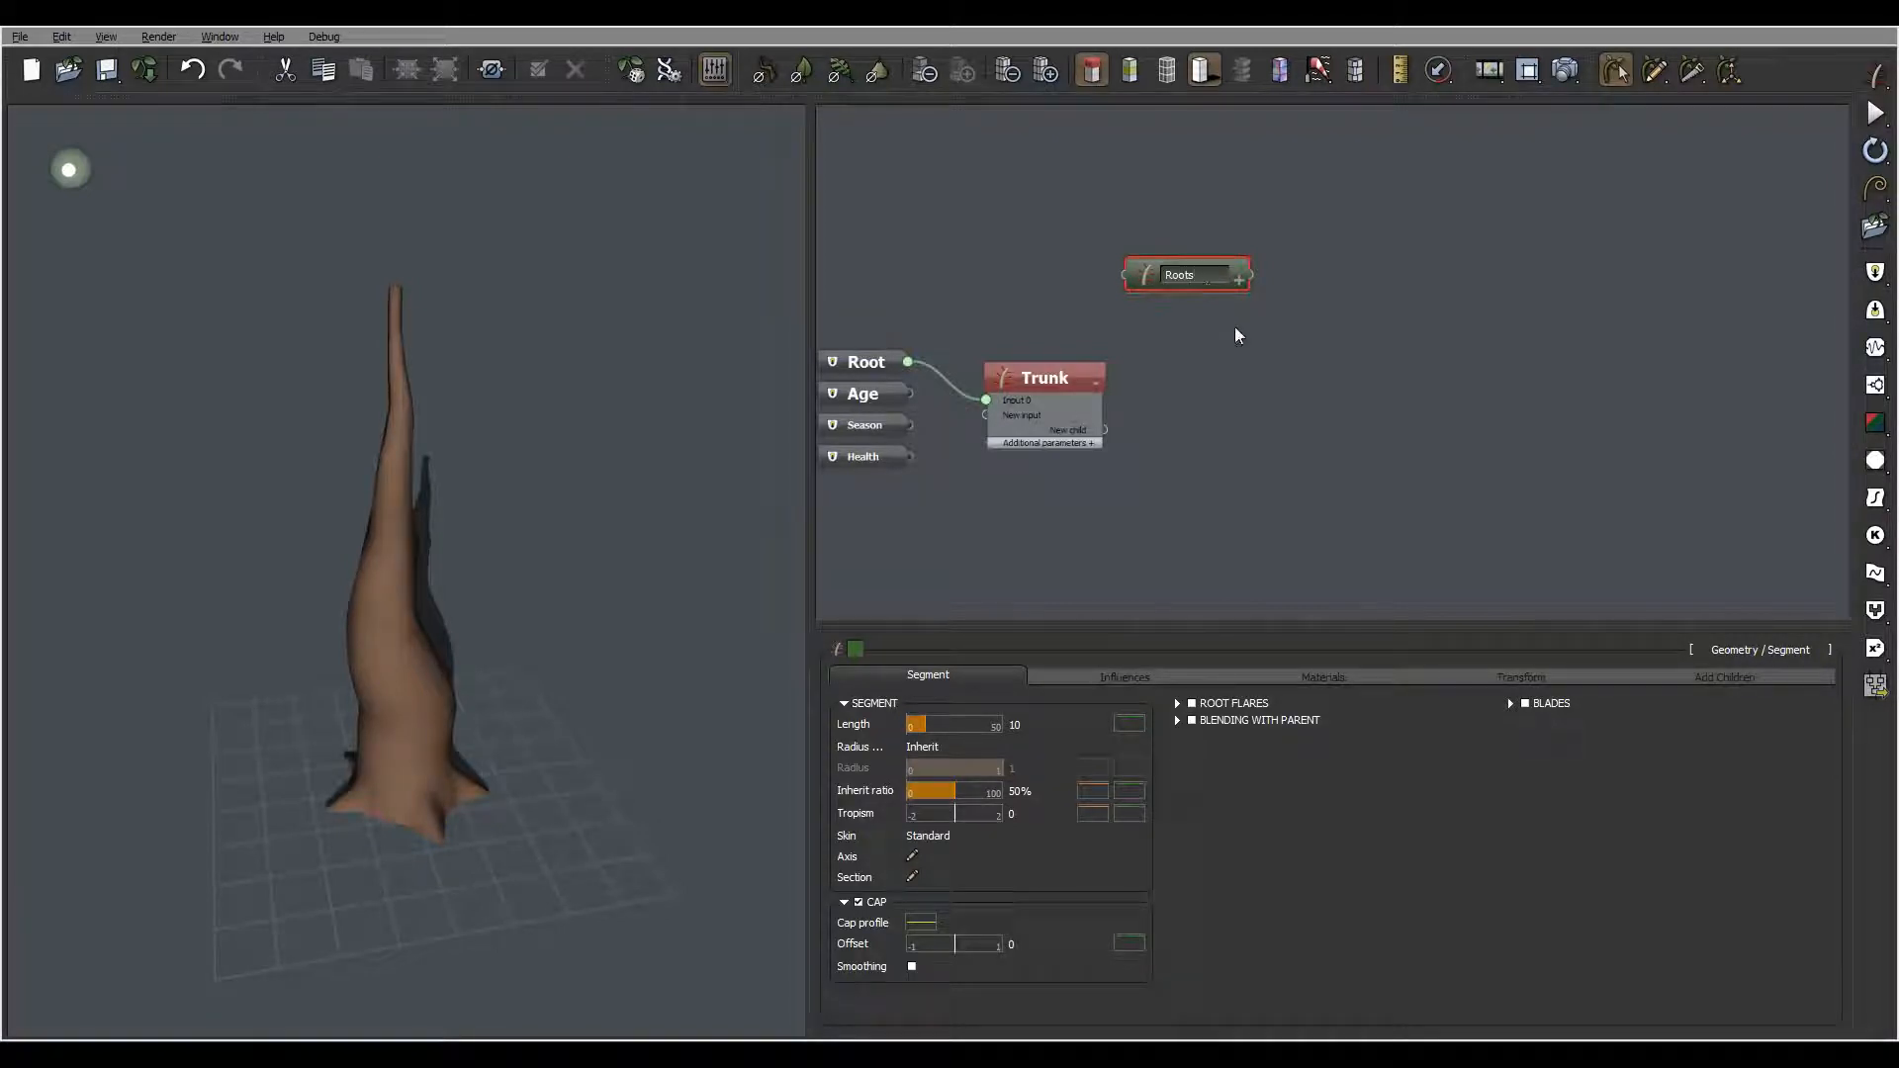
{"action": "key", "text": "Return"}
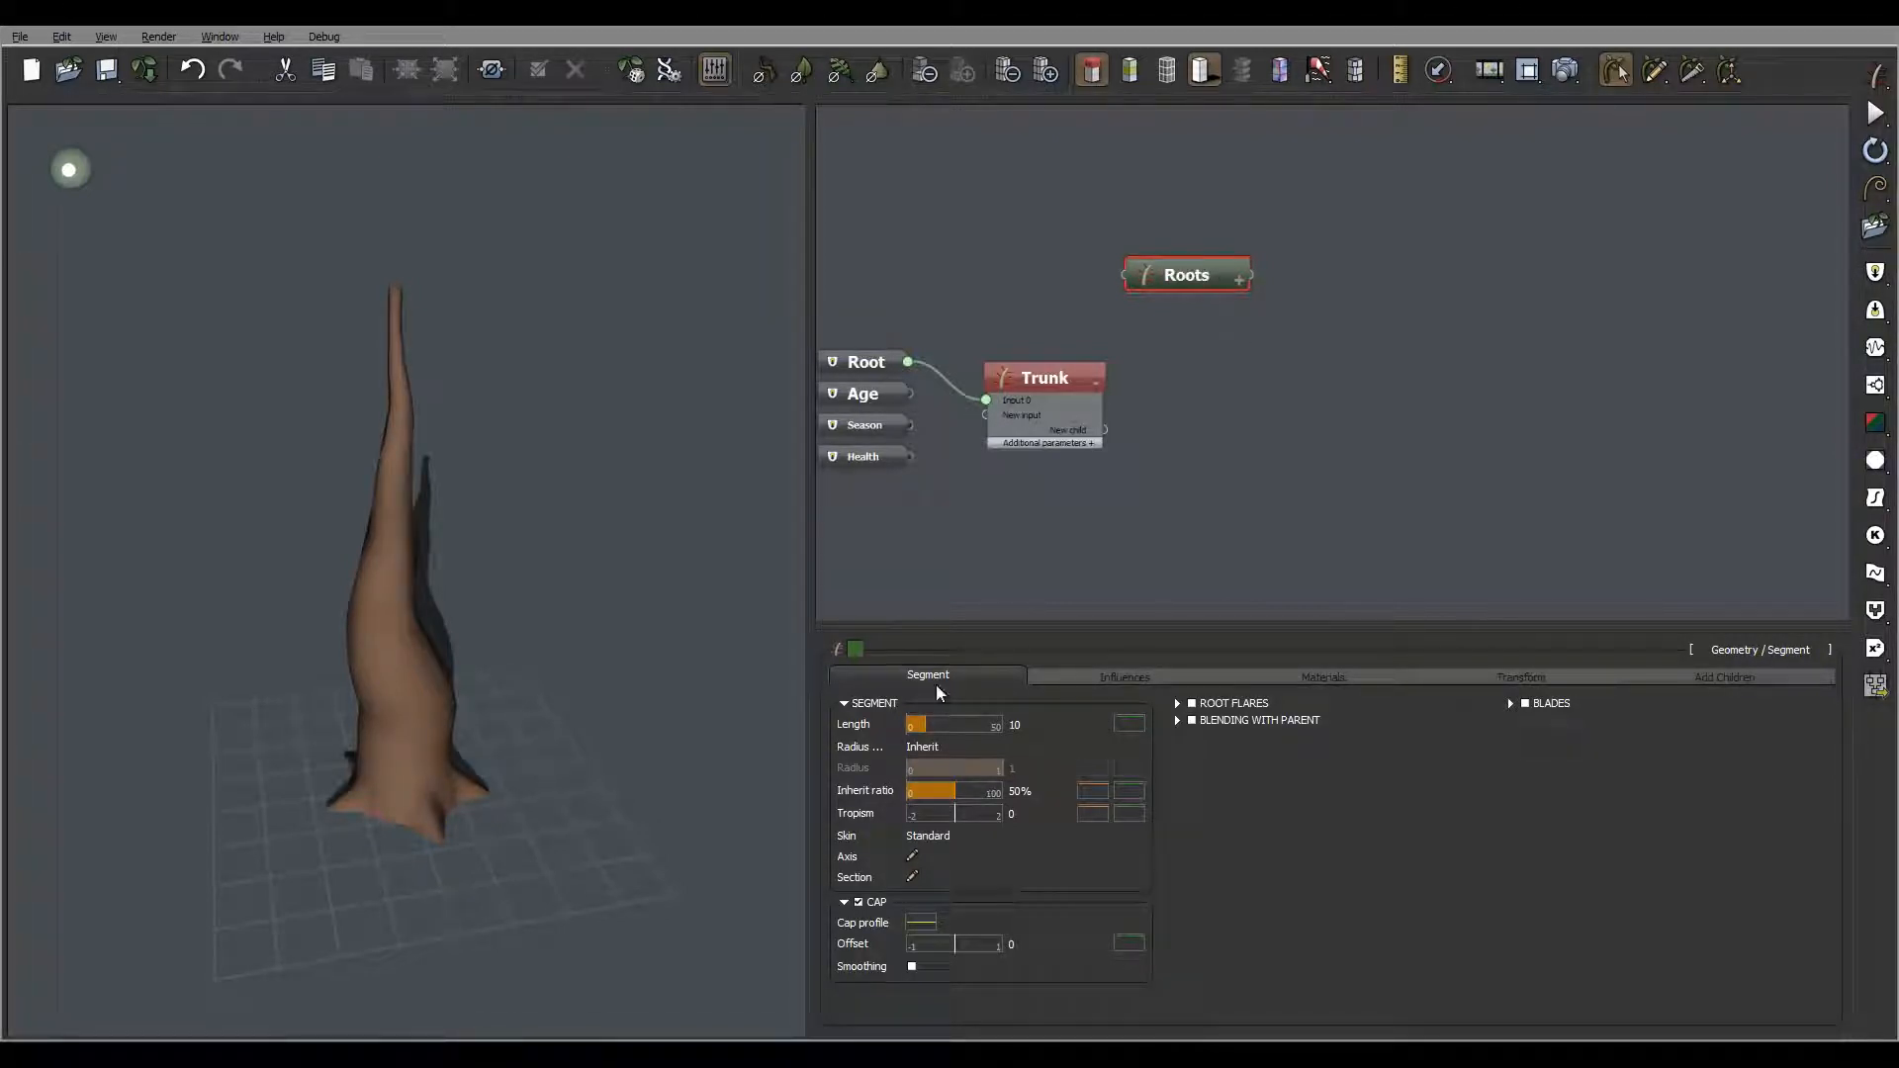
Change the Roots node's colour to a muted blue
{"action": "left_click", "coordinate": [856, 649]}
{"action": "left_click", "coordinate": [912, 673]}
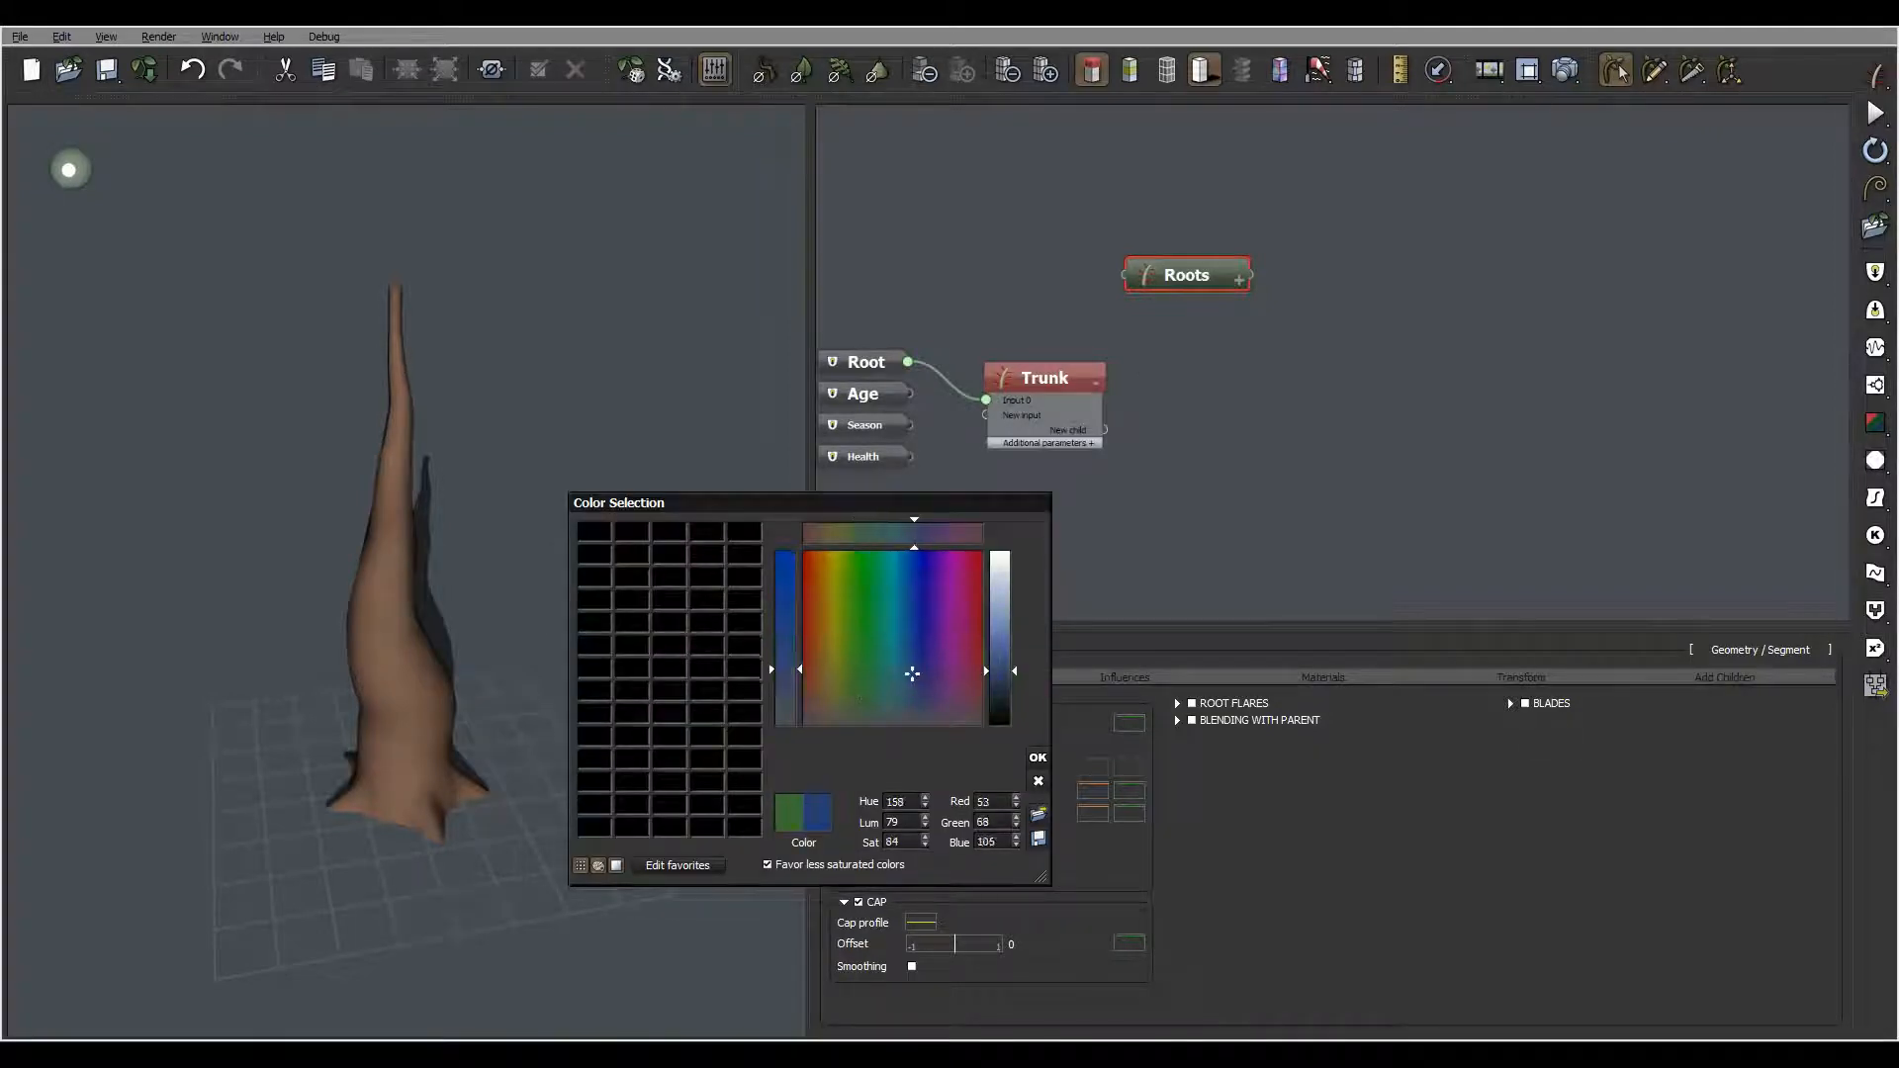
{"action": "left_click_drag", "start_coordinate": [912, 673], "coordinate": [911, 681]}
{"action": "left_click", "coordinate": [1001, 677]}
{"action": "left_click", "coordinate": [1036, 757]}
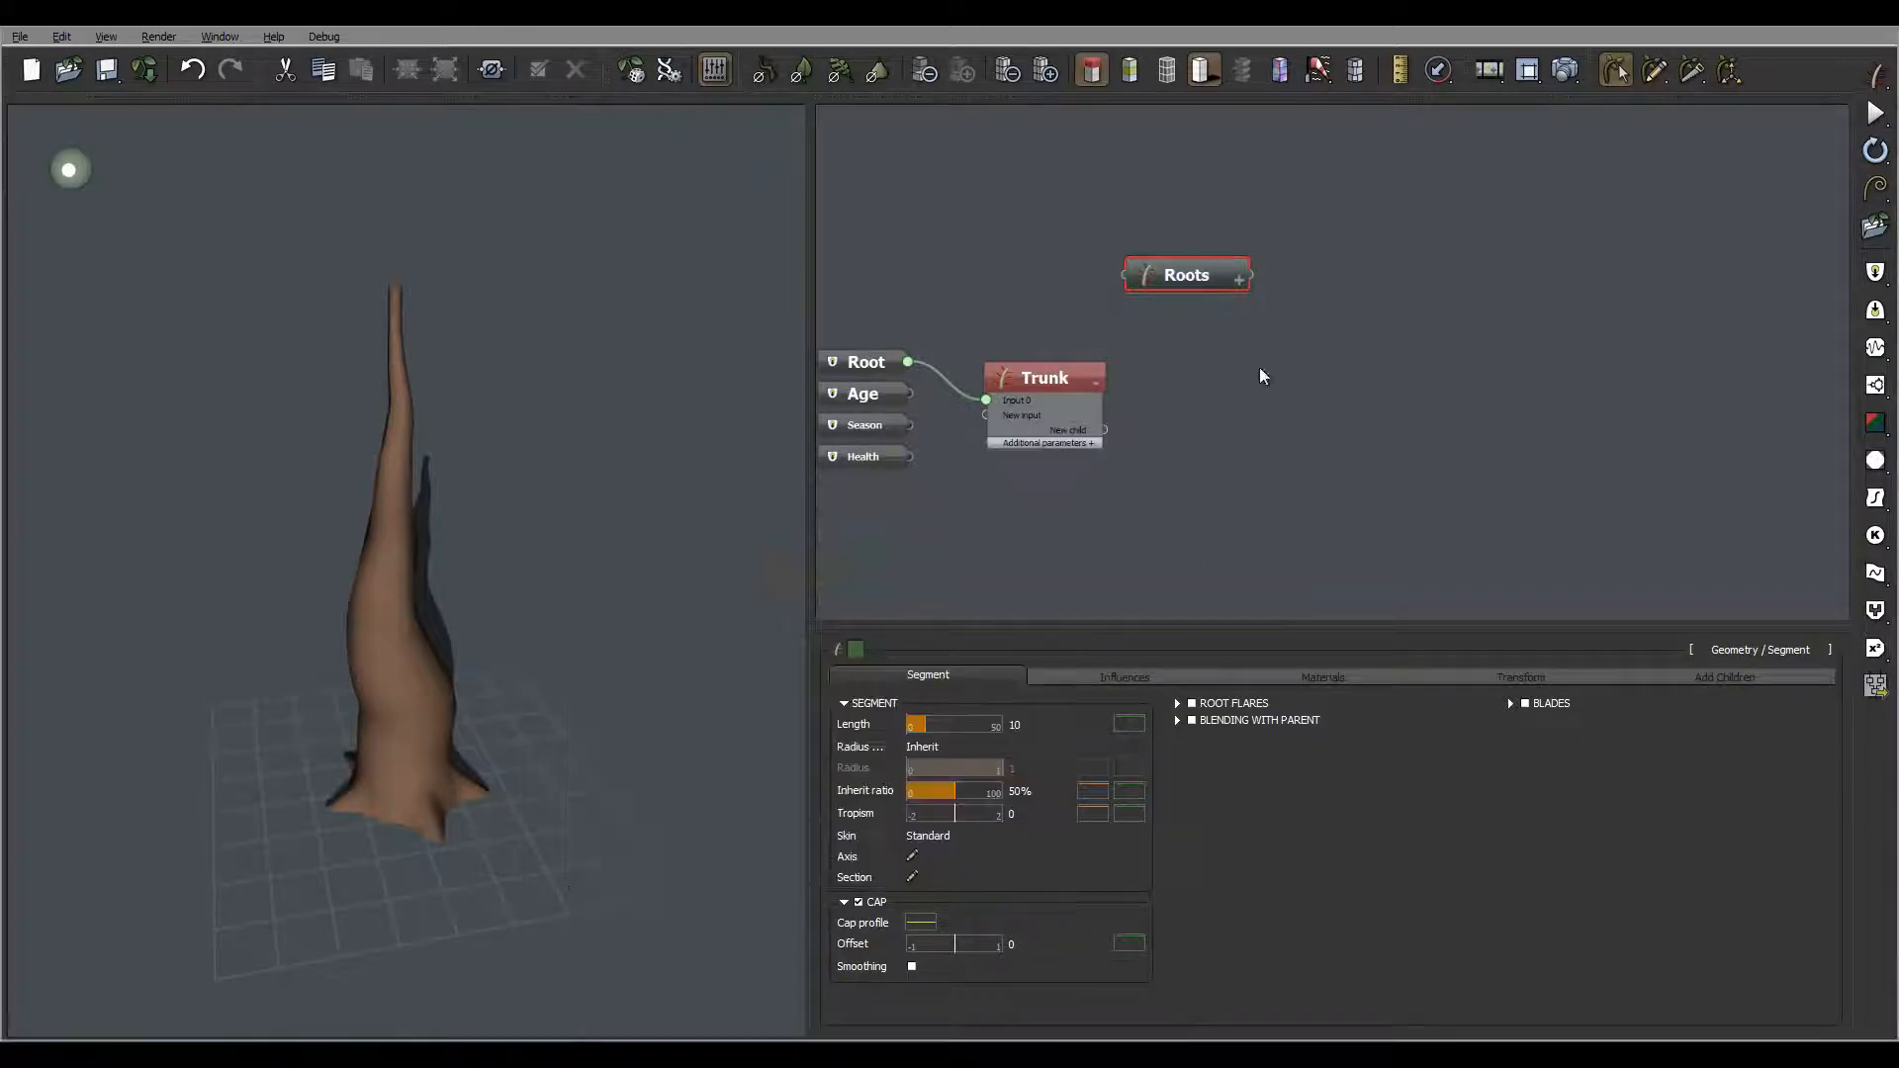
Space out the Roots and Trunk nodes and connect Trunk's new child output to the Roots input
{"action": "left_click_drag", "start_coordinate": [1224, 274], "coordinate": [1342, 275]}
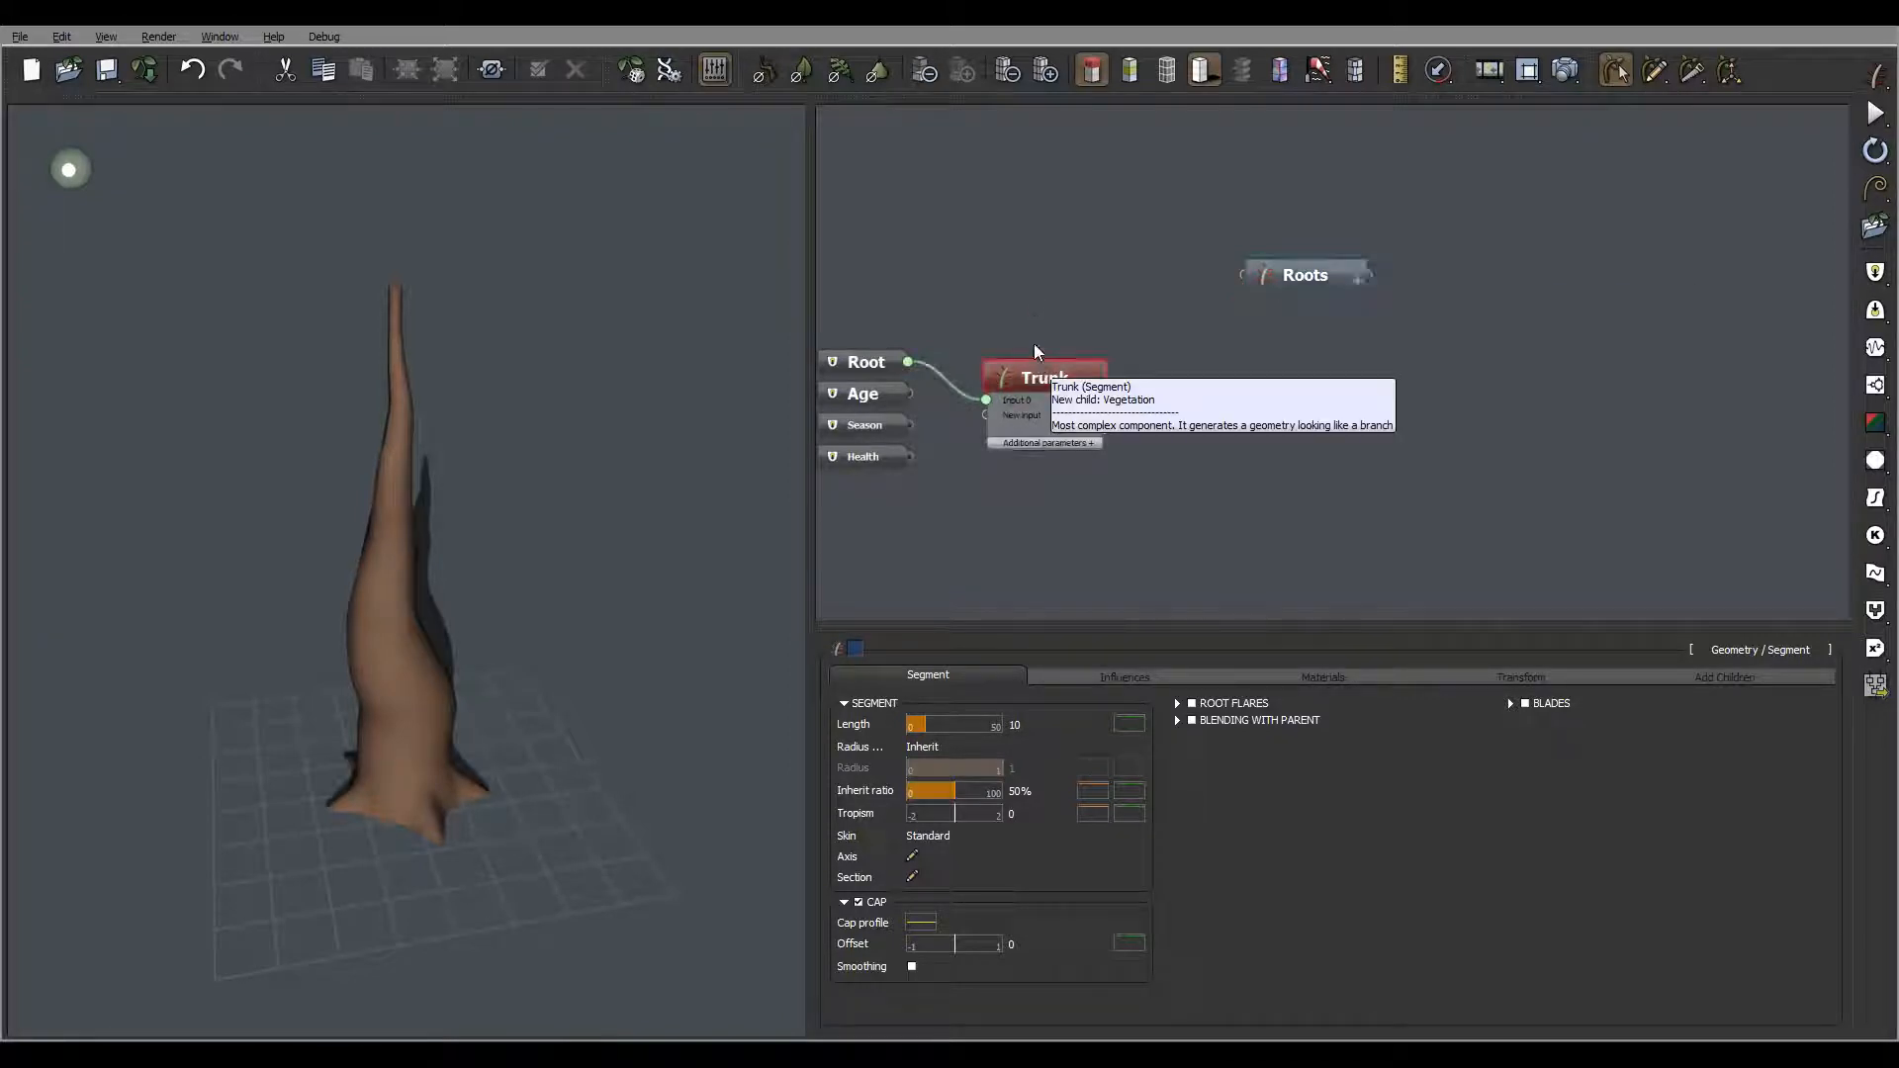
{"action": "left_click_drag", "start_coordinate": [1034, 364], "coordinate": [1019, 277]}
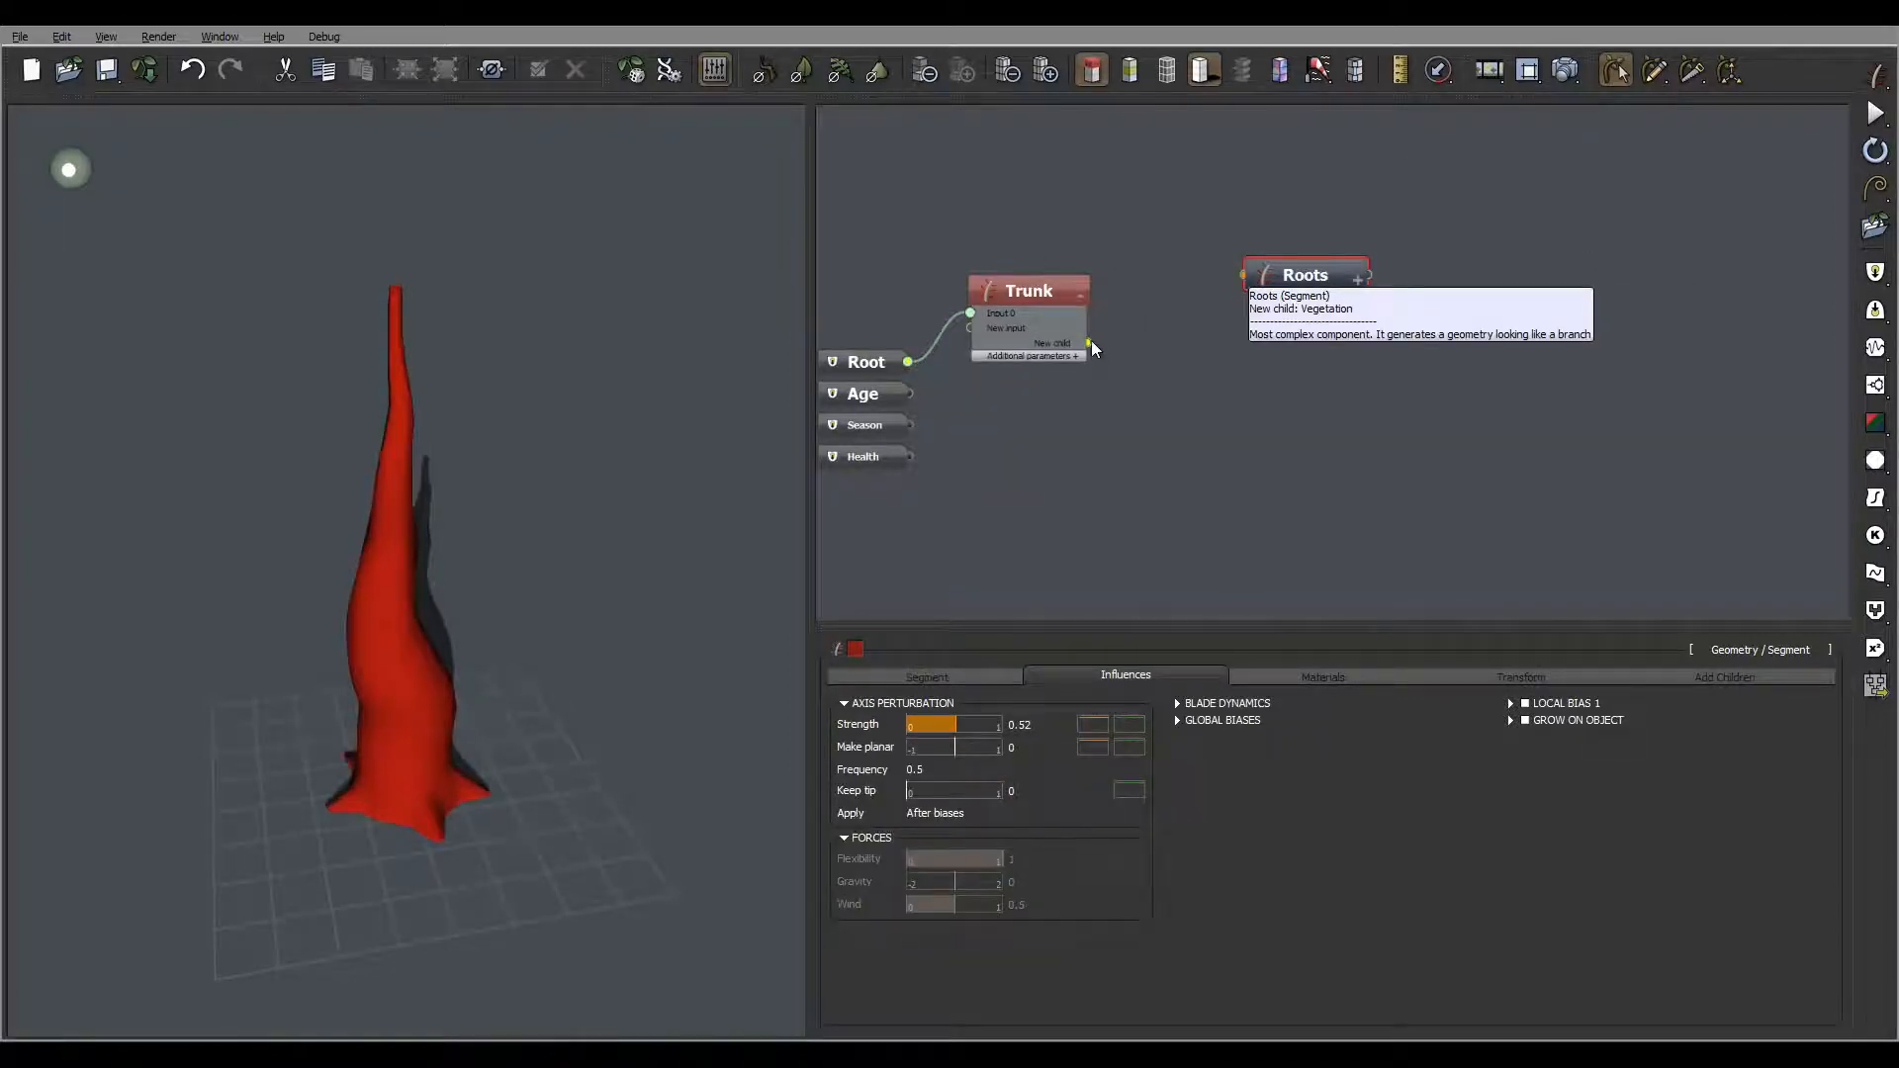
{"action": "left_click_drag", "start_coordinate": [1089, 343], "coordinate": [1245, 275]}
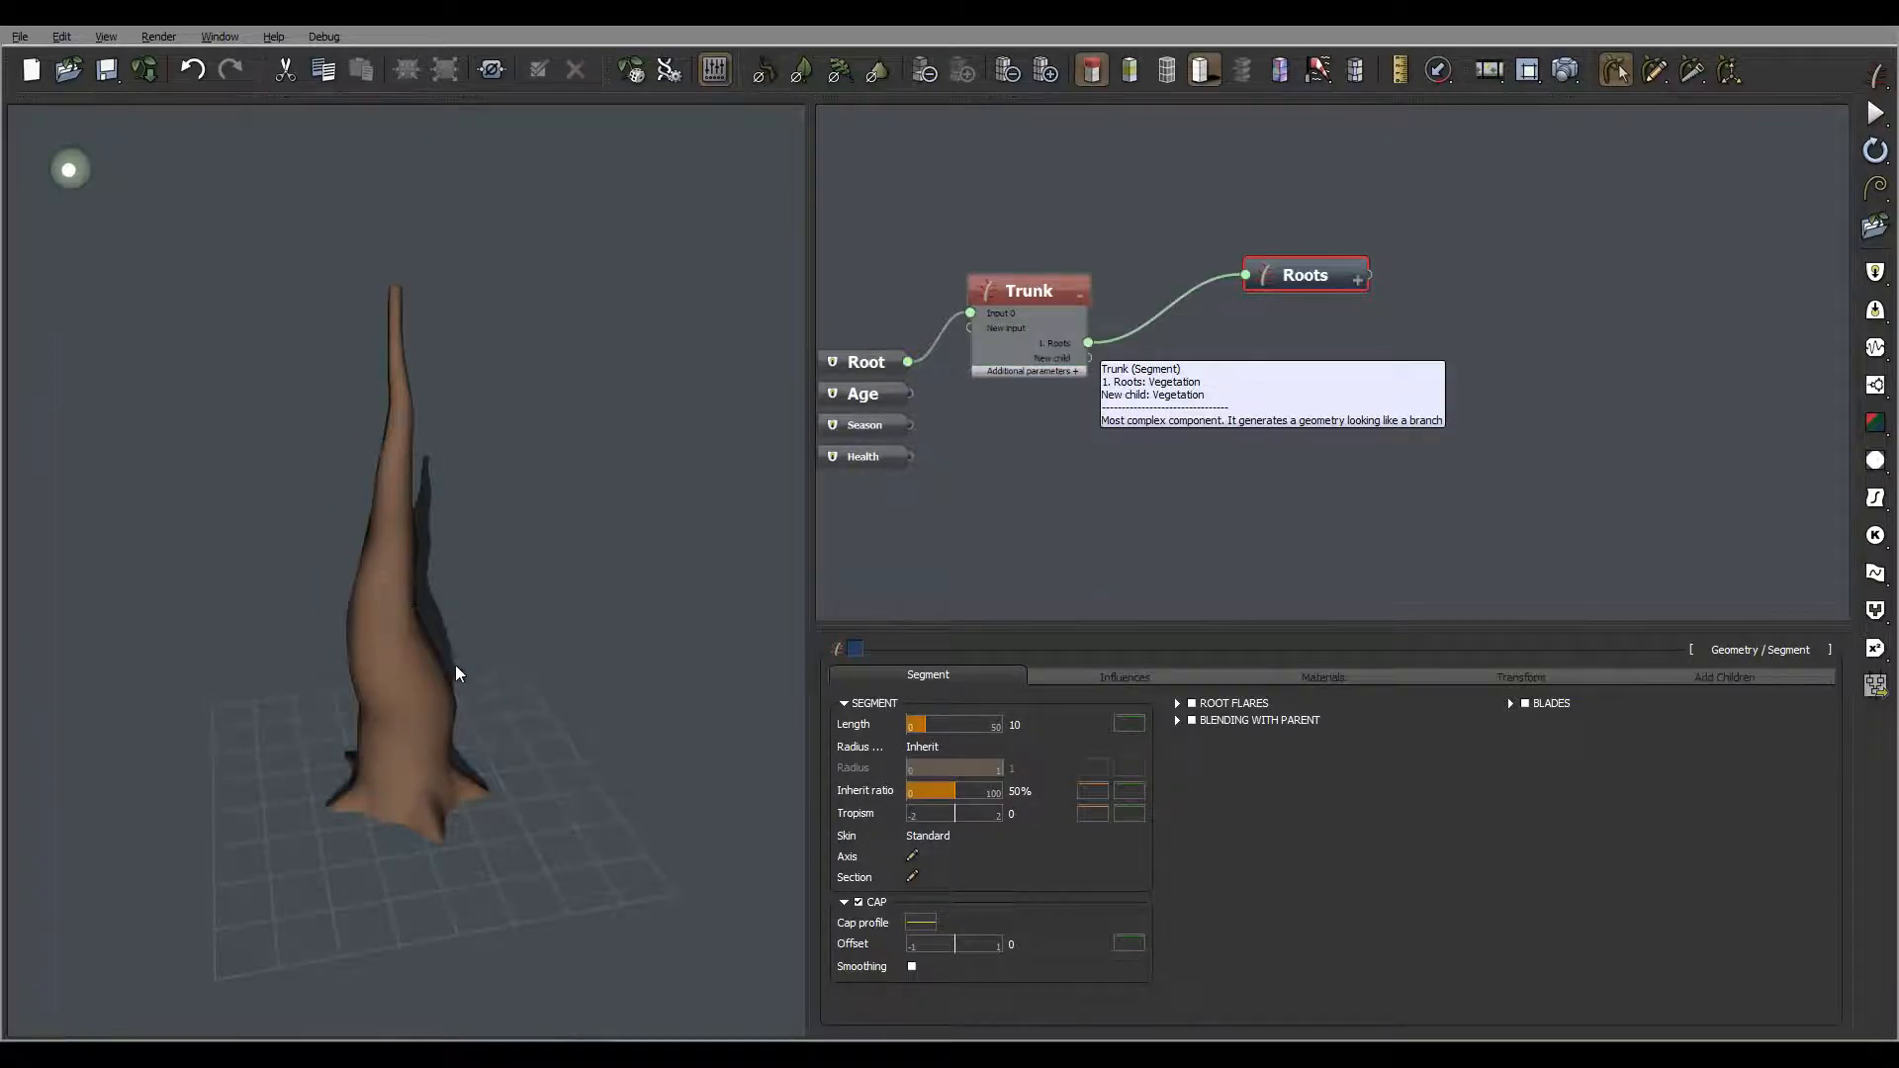
{"action": "left_click_drag", "start_coordinate": [454, 665], "coordinate": [507, 654]}
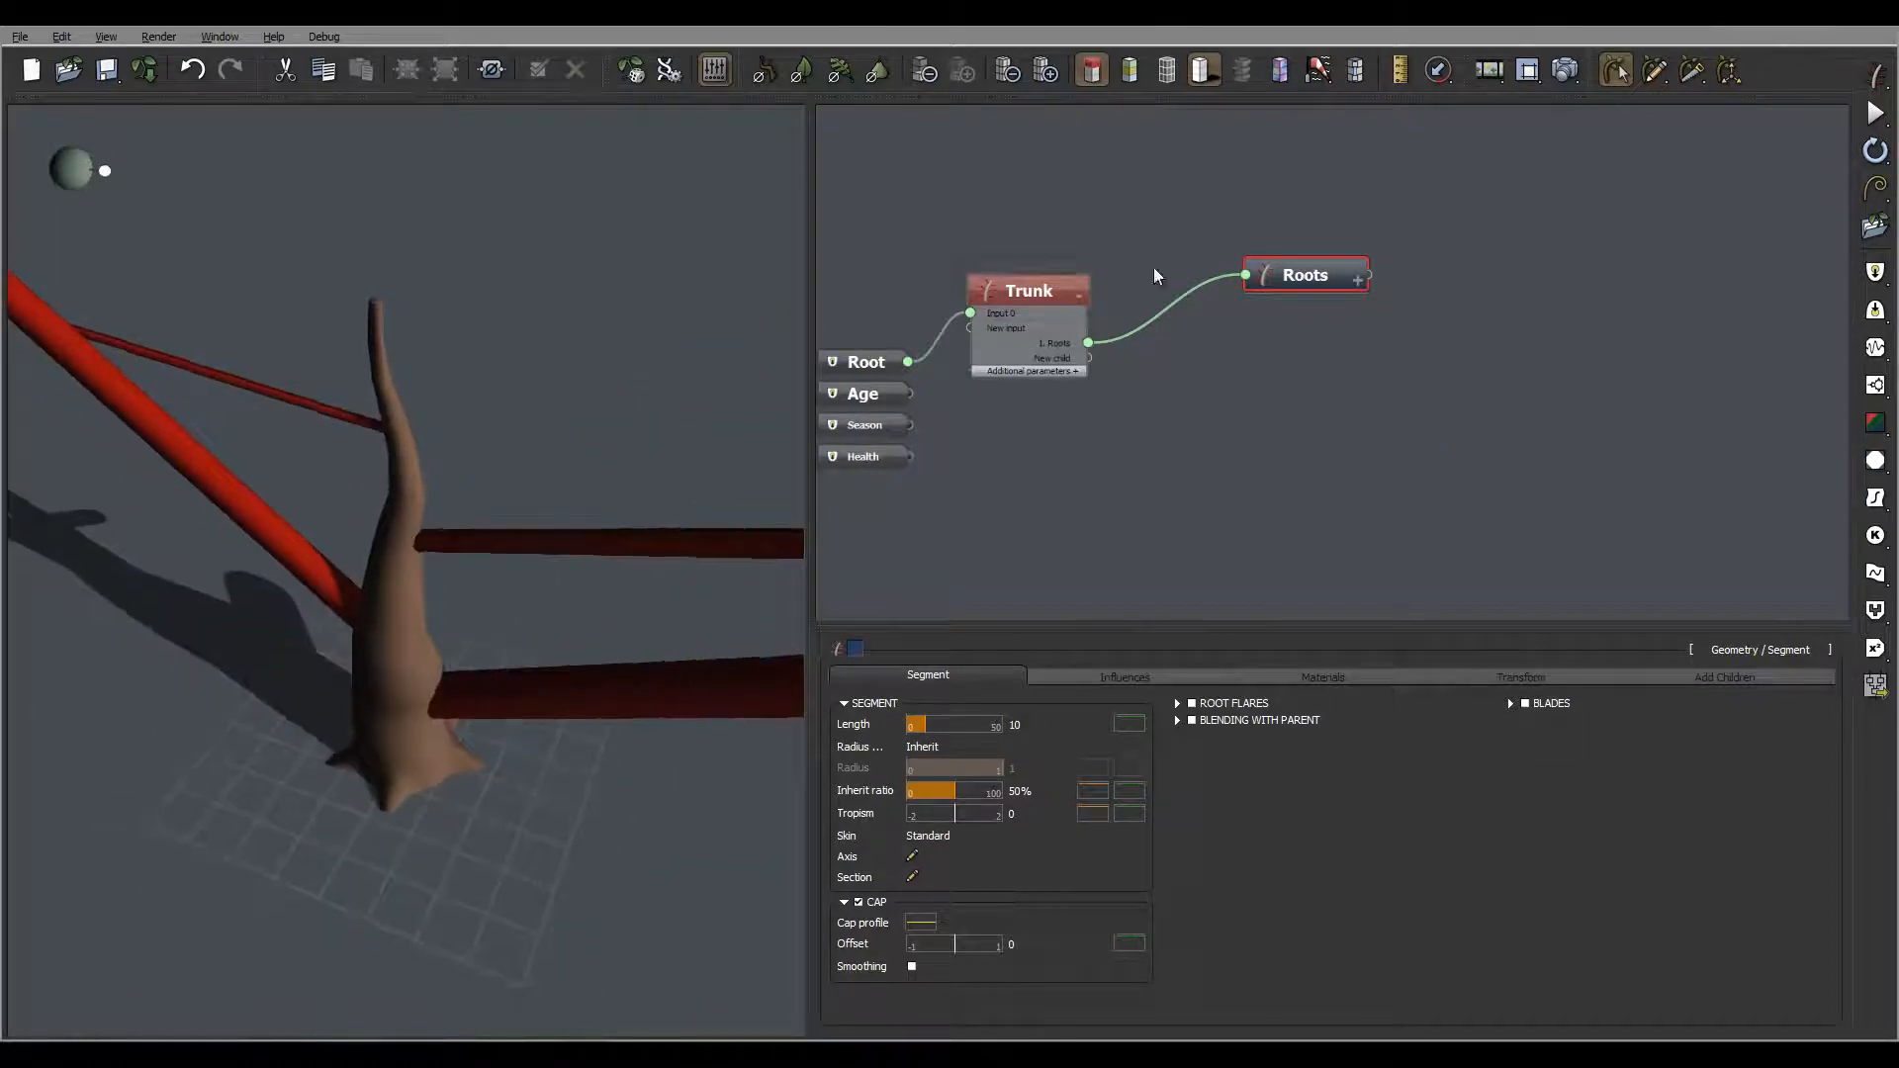
In the Trunk node's Roots distribution, set both Start and End to 0.1
{"action": "left_click", "coordinate": [1055, 283]}
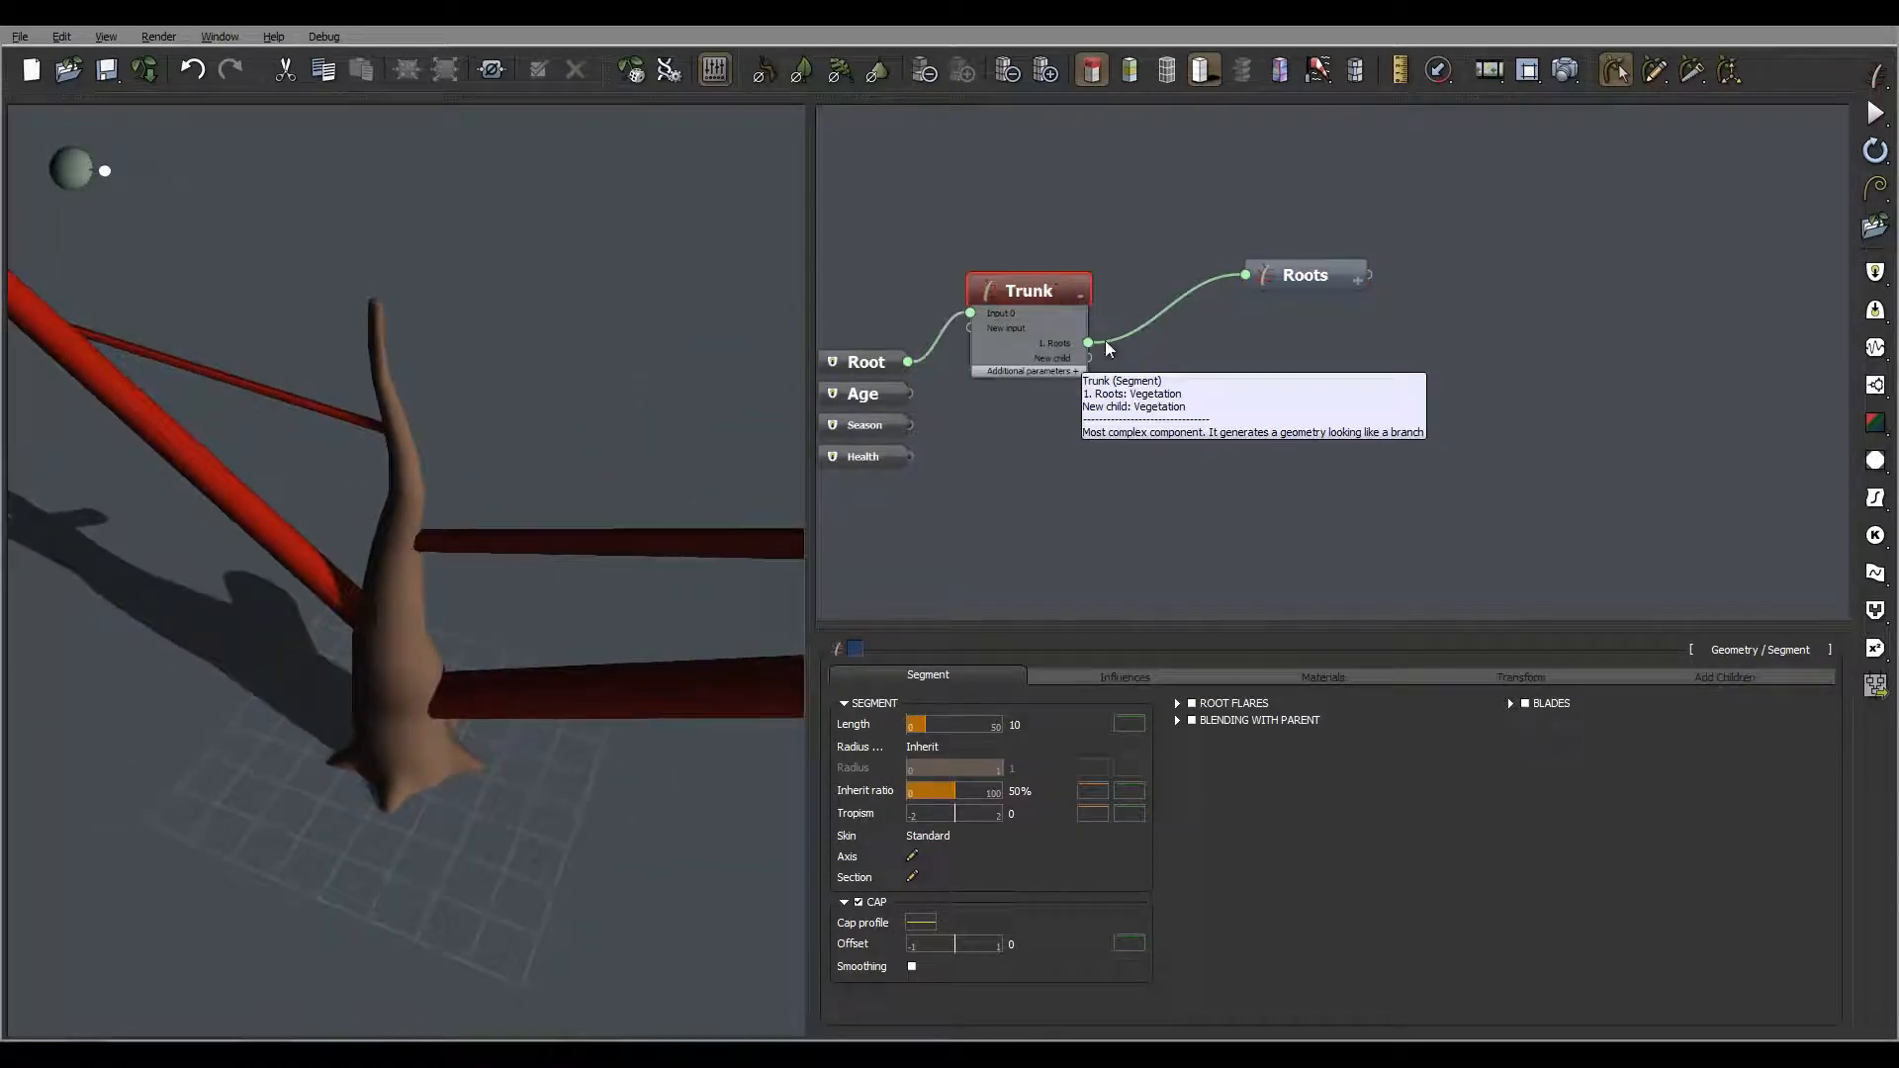
{"action": "left_click", "coordinate": [1764, 677]}
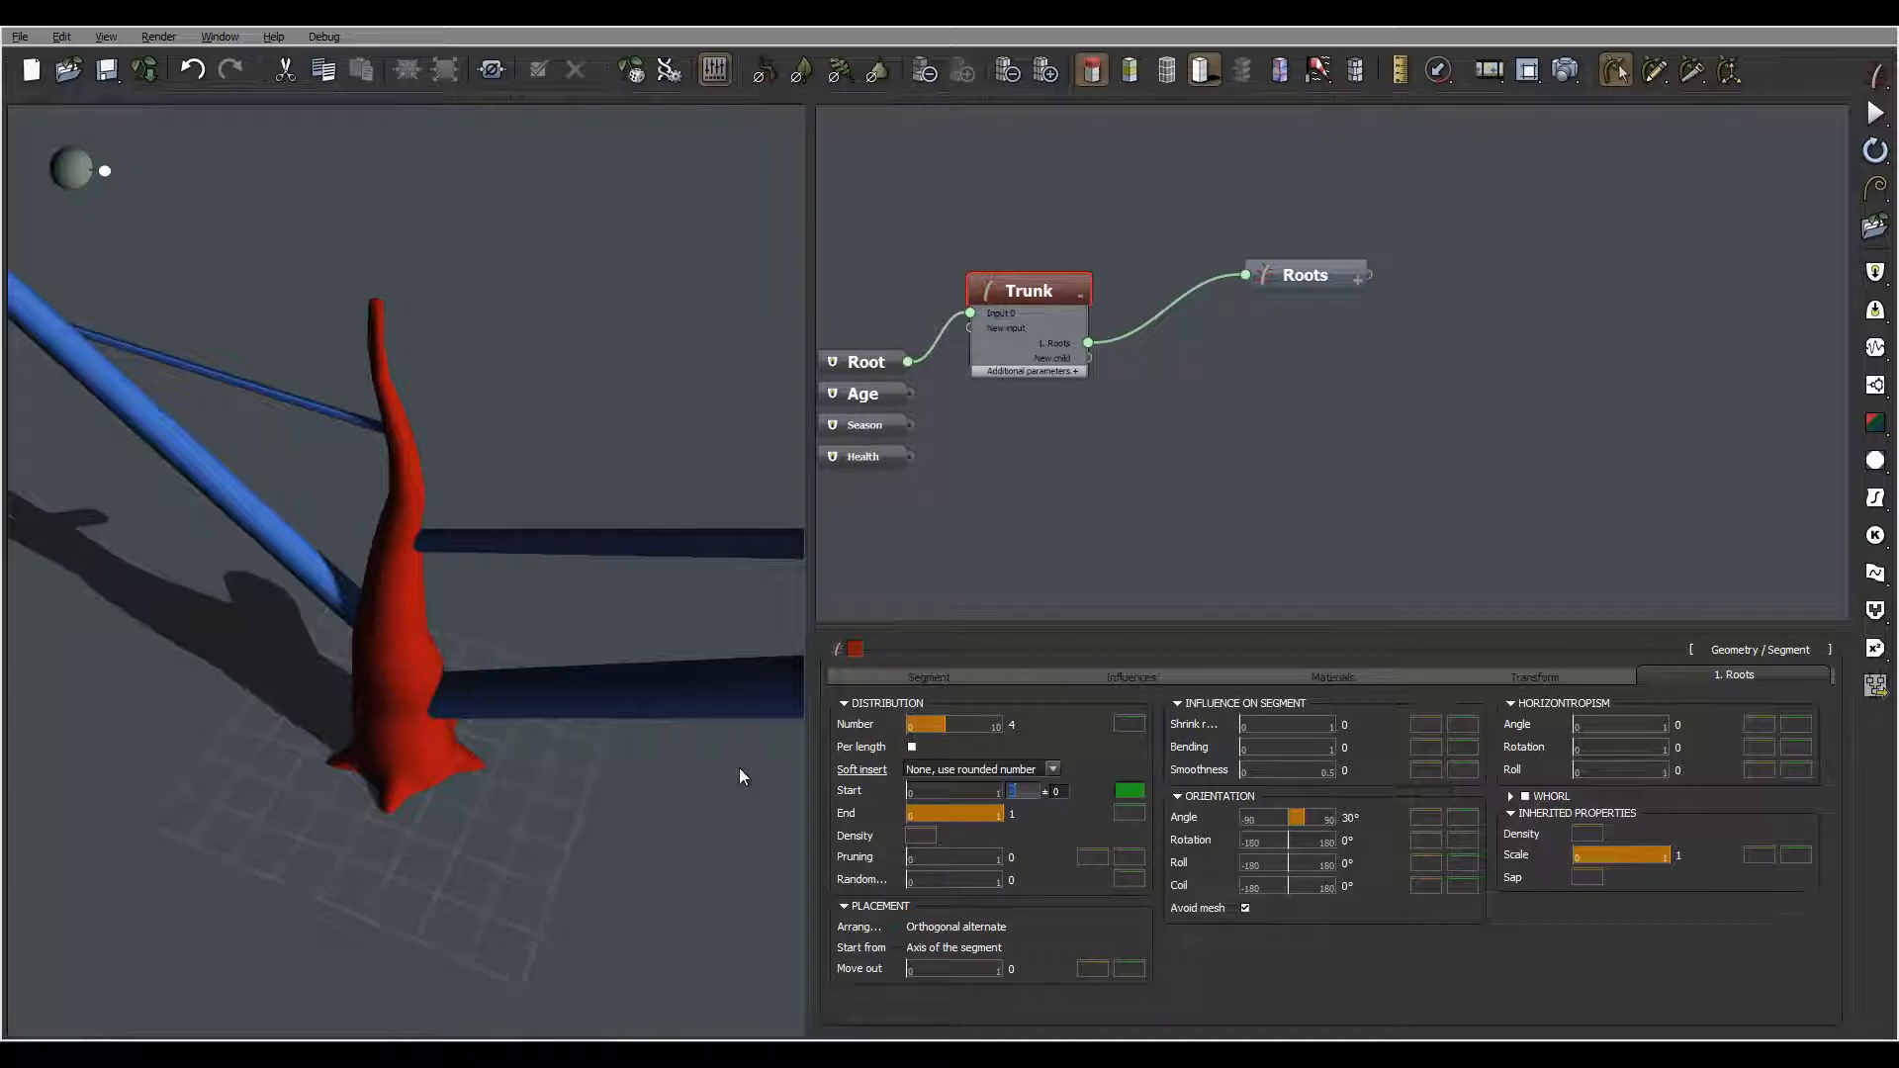
{"action": "type", "text": "0.1"}
{"action": "key", "text": "Return"}
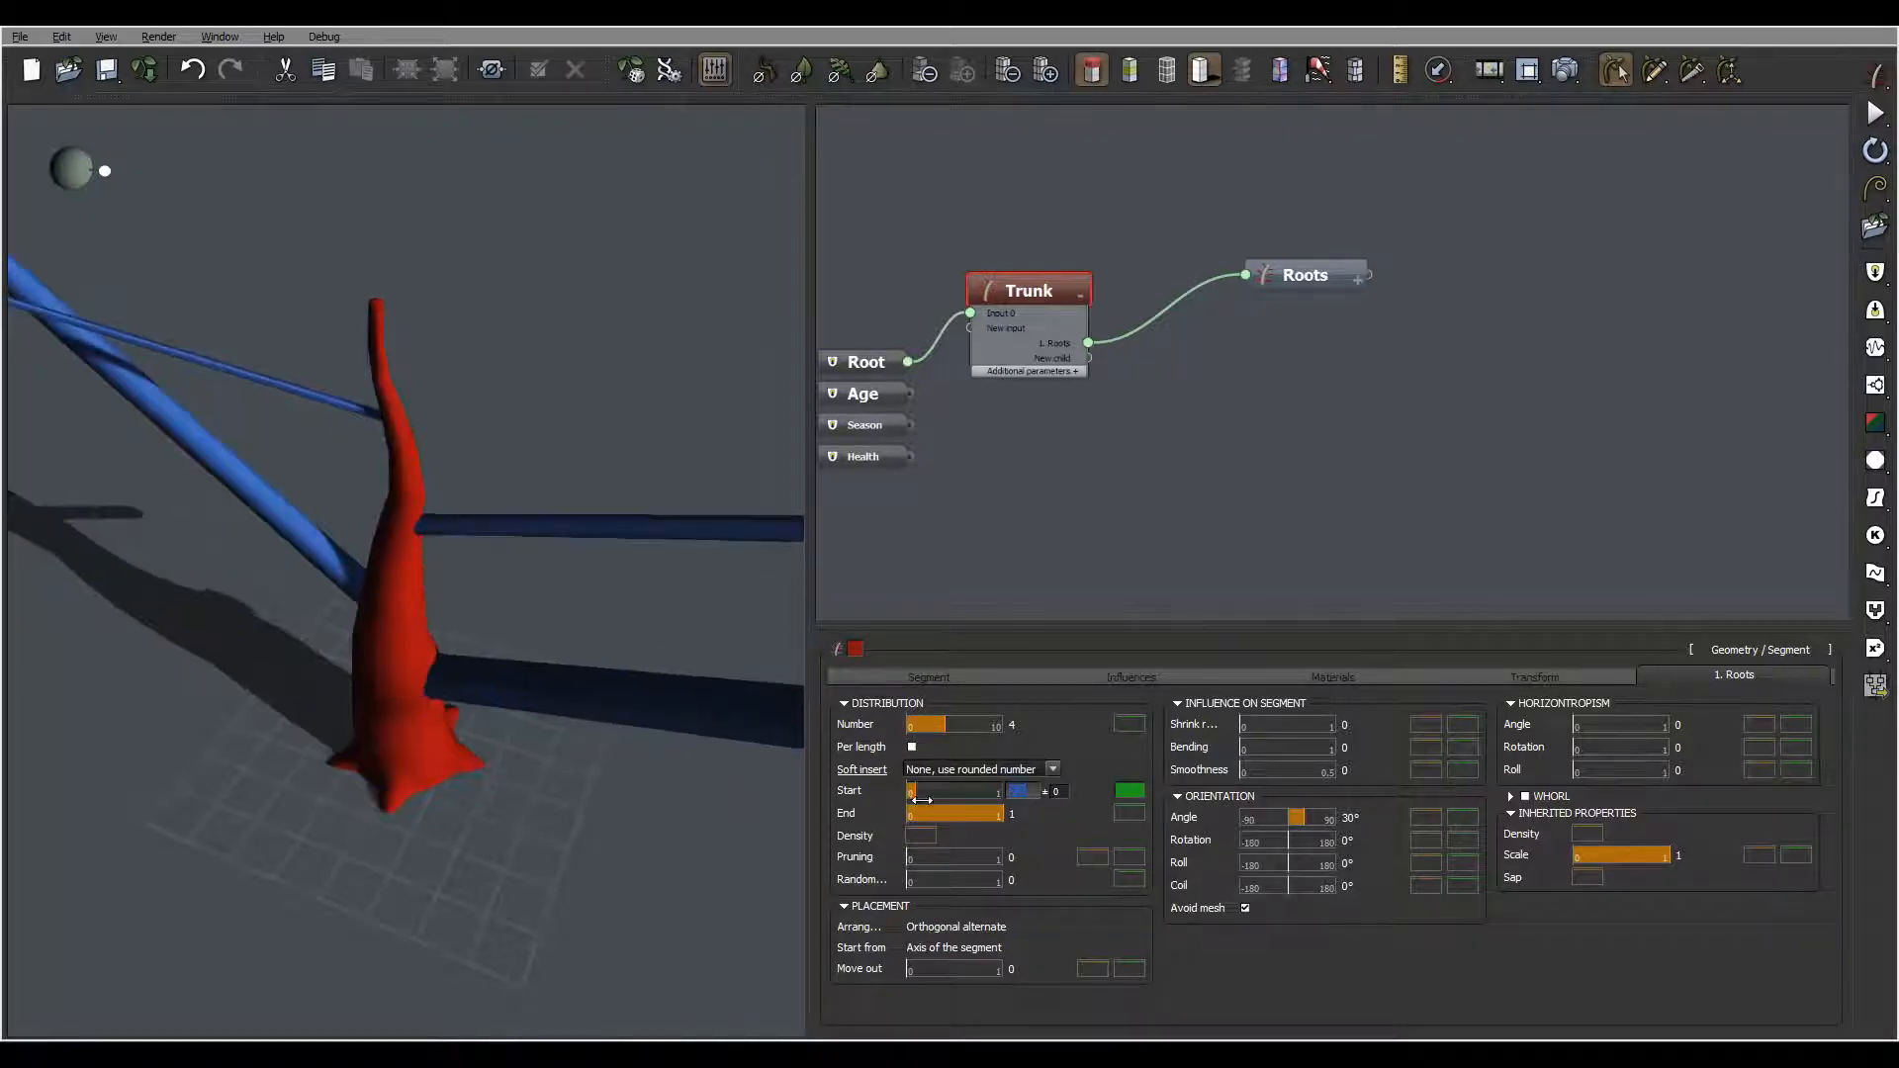
{"action": "left_click", "coordinate": [1013, 814]}
{"action": "type", "text": "0."}
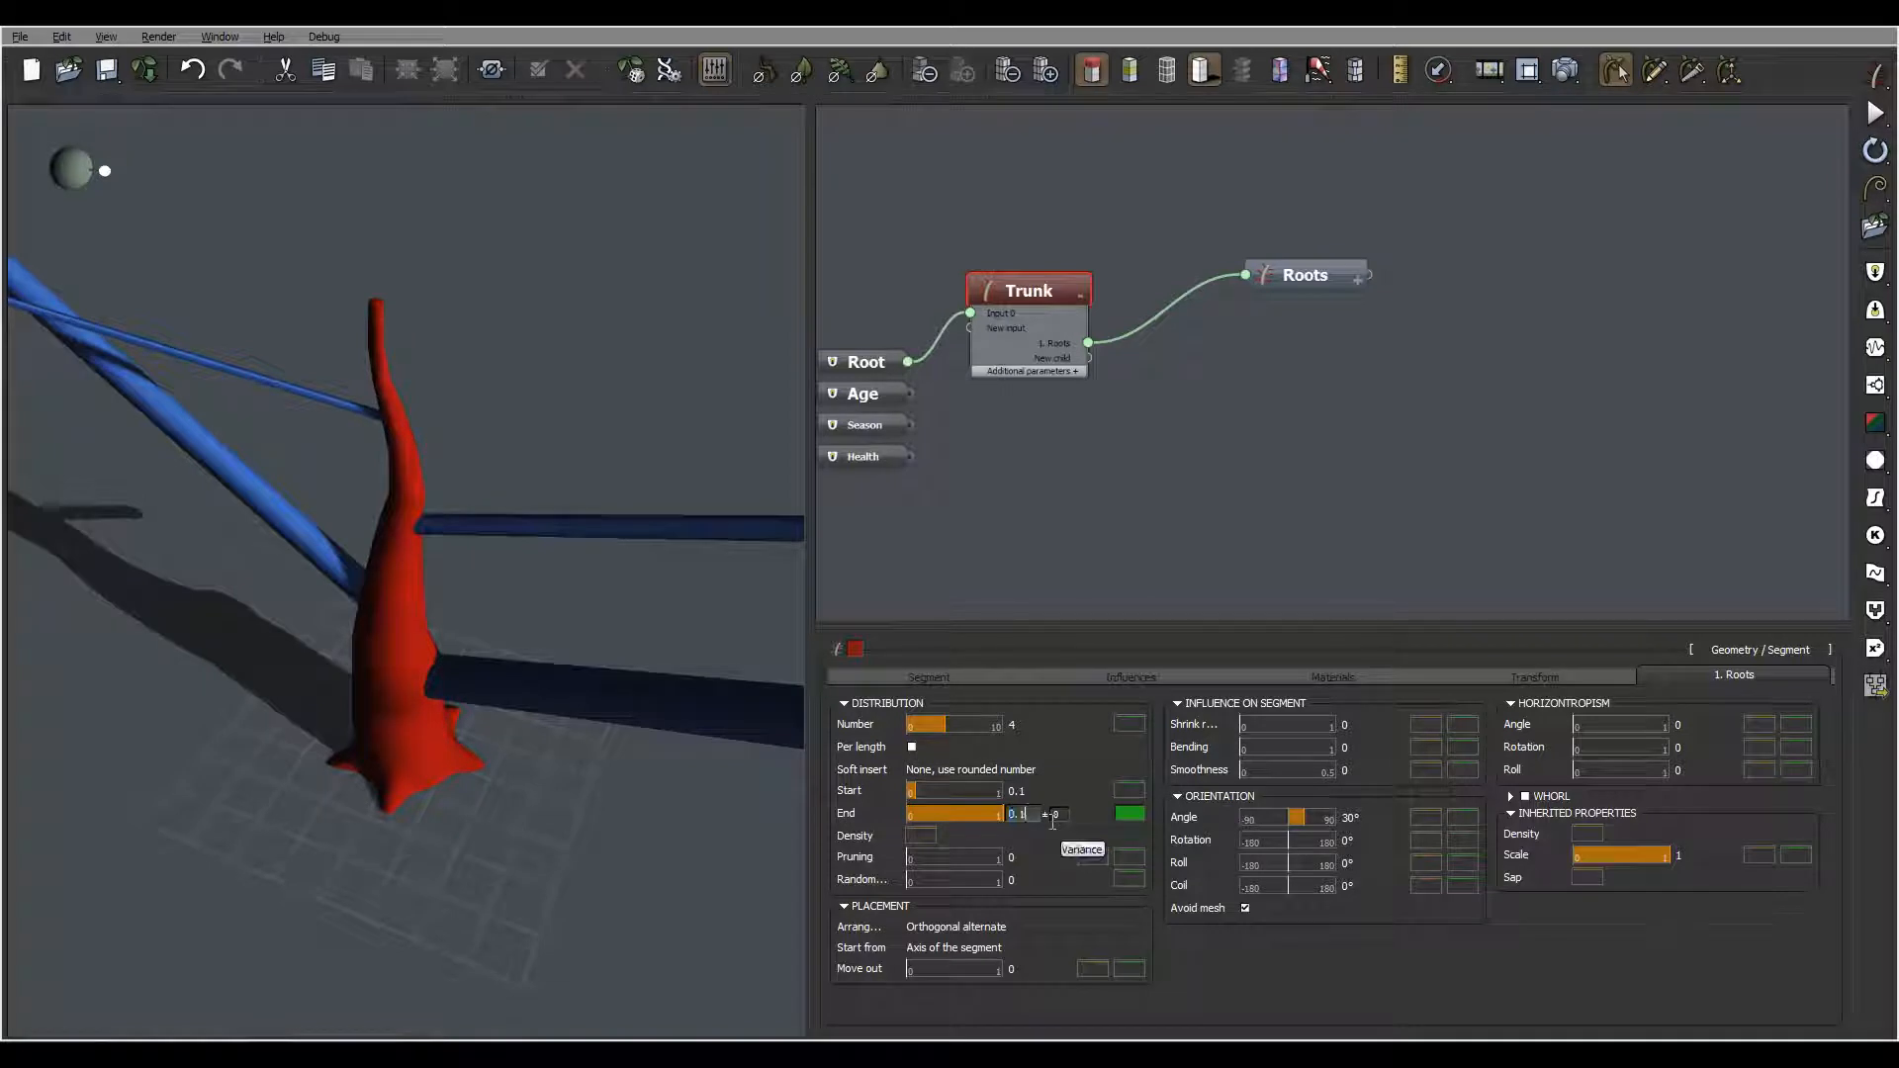
{"action": "type", "text": "1"}
{"action": "key", "text": "Return"}
{"action": "left_click_drag", "start_coordinate": [538, 589], "coordinate": [455, 839]}
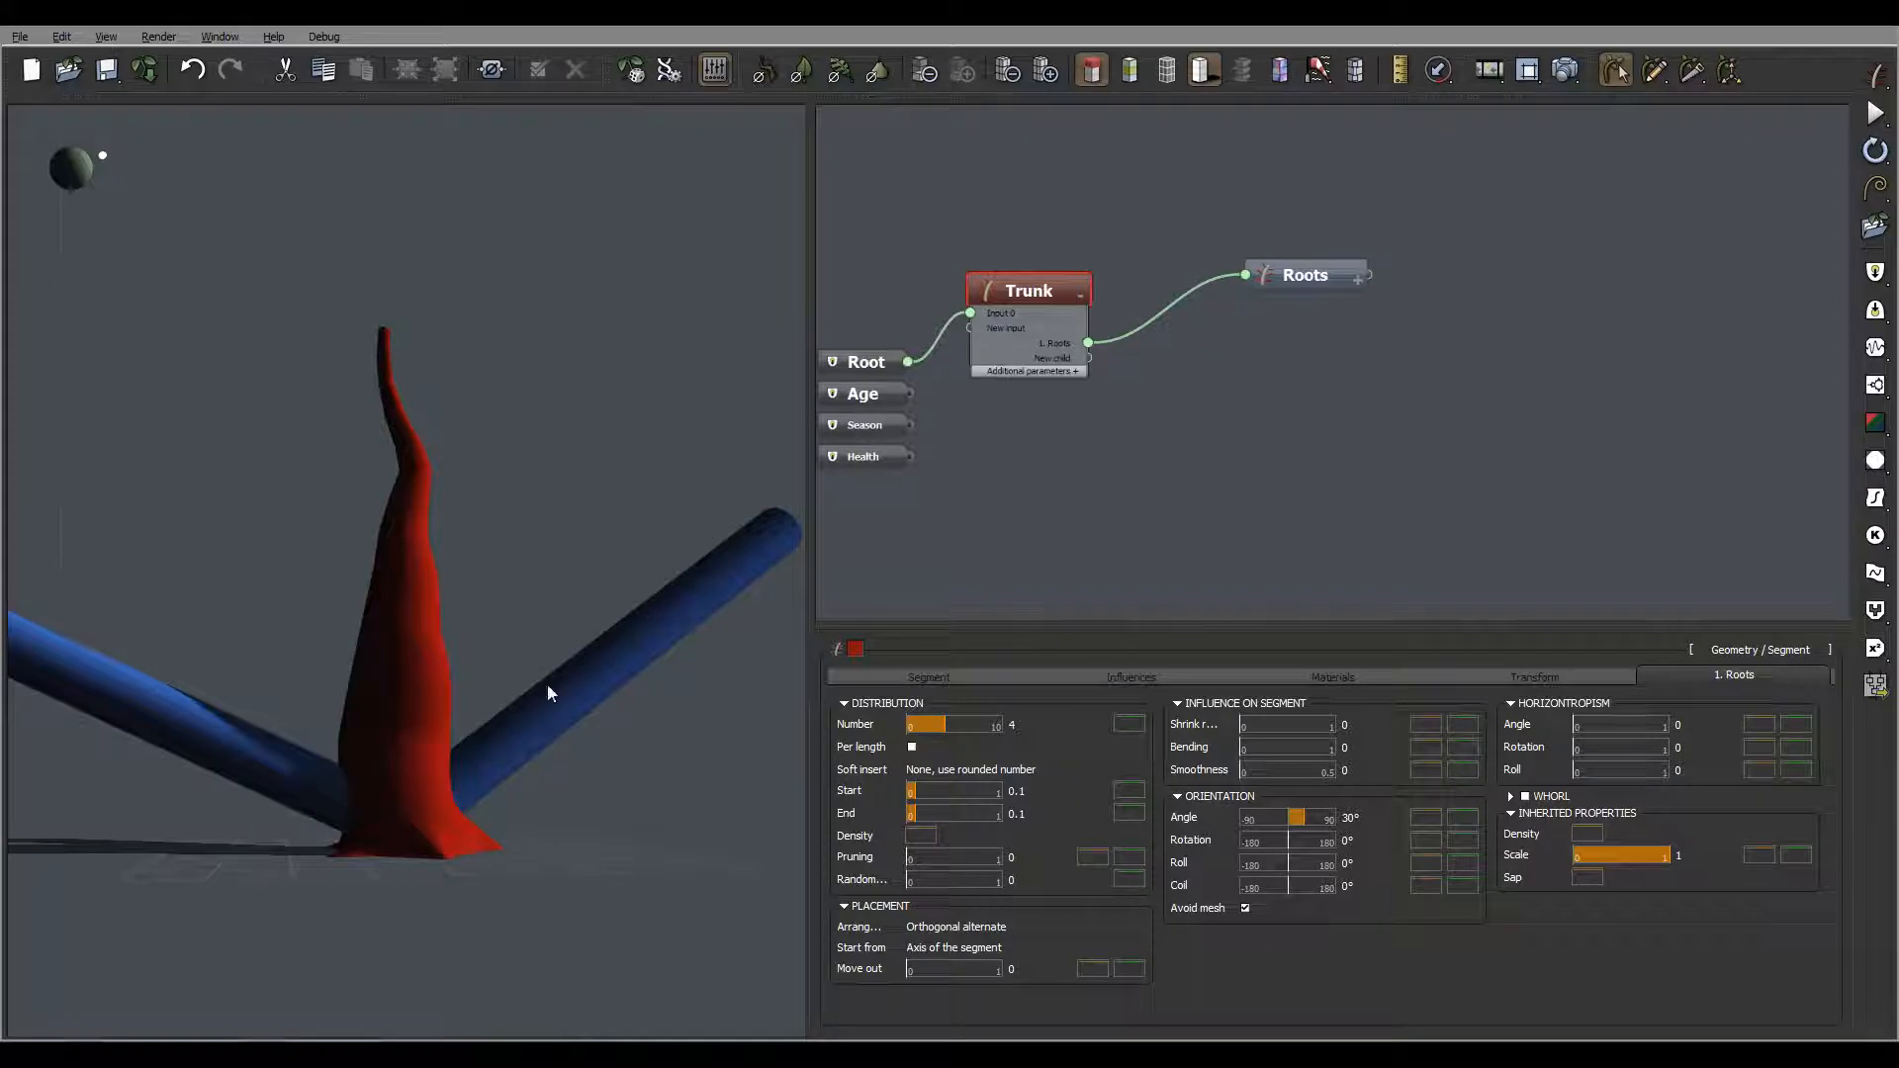
{"action": "middle_click_drag", "start_coordinate": [548, 685], "coordinate": [516, 660]}
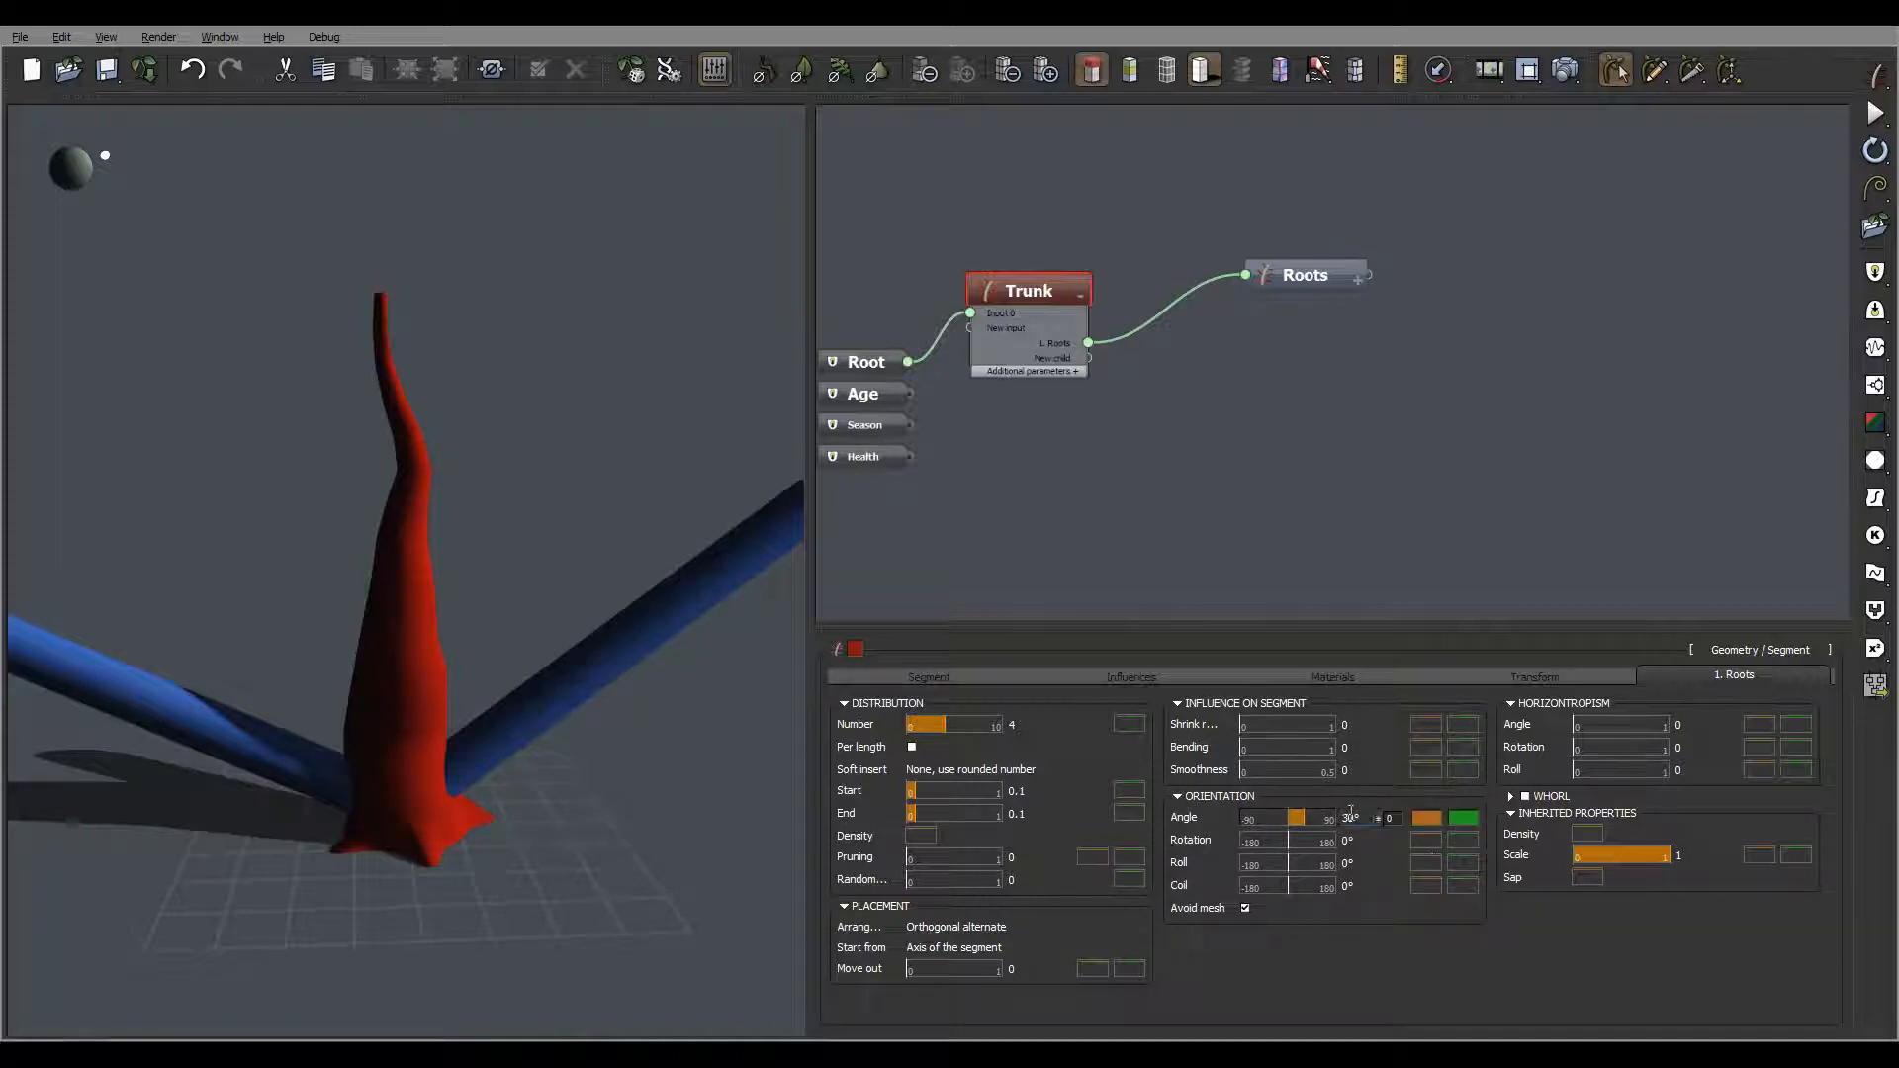
Set the Roots child's orientation angle to 0° and its coil to 90°
{"action": "double_click", "coordinate": [1353, 819]}
{"action": "type", "text": "0"}
{"action": "key", "text": "Return"}
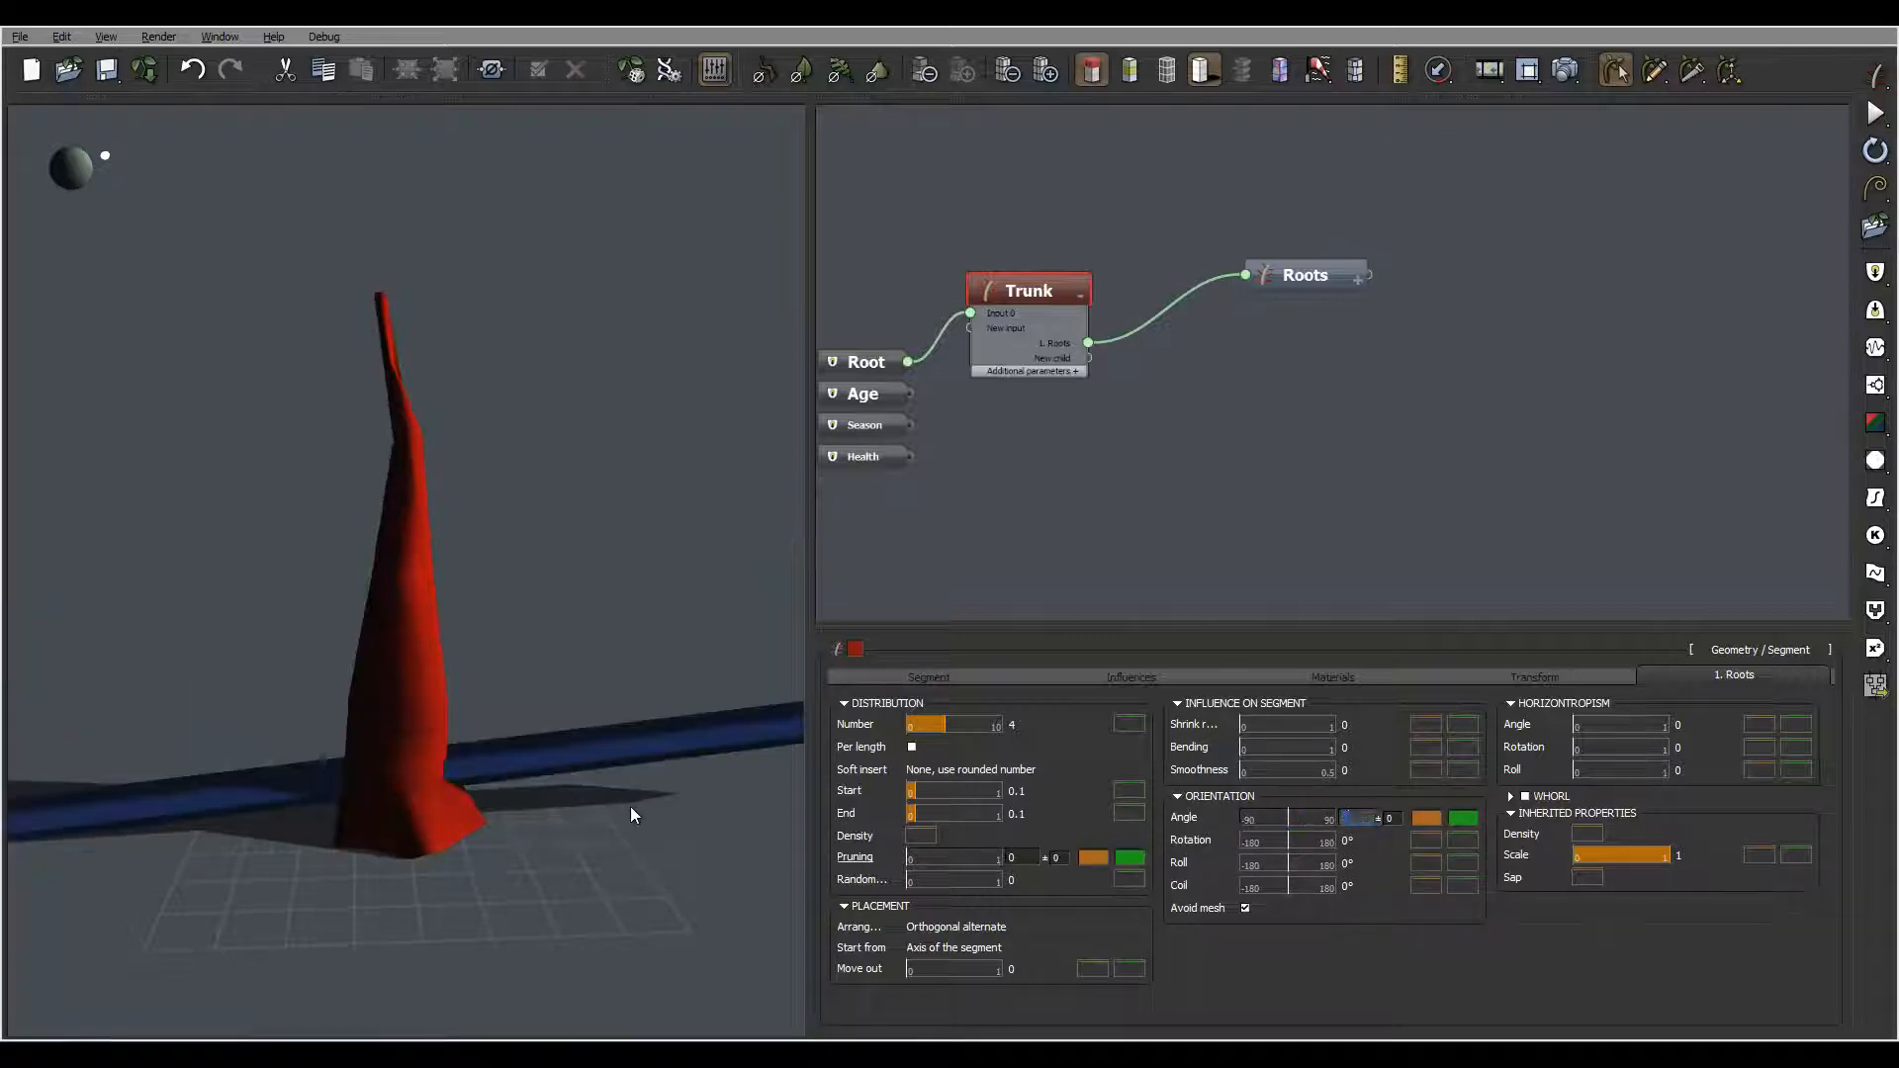
{"action": "double_click", "coordinate": [1357, 887]}
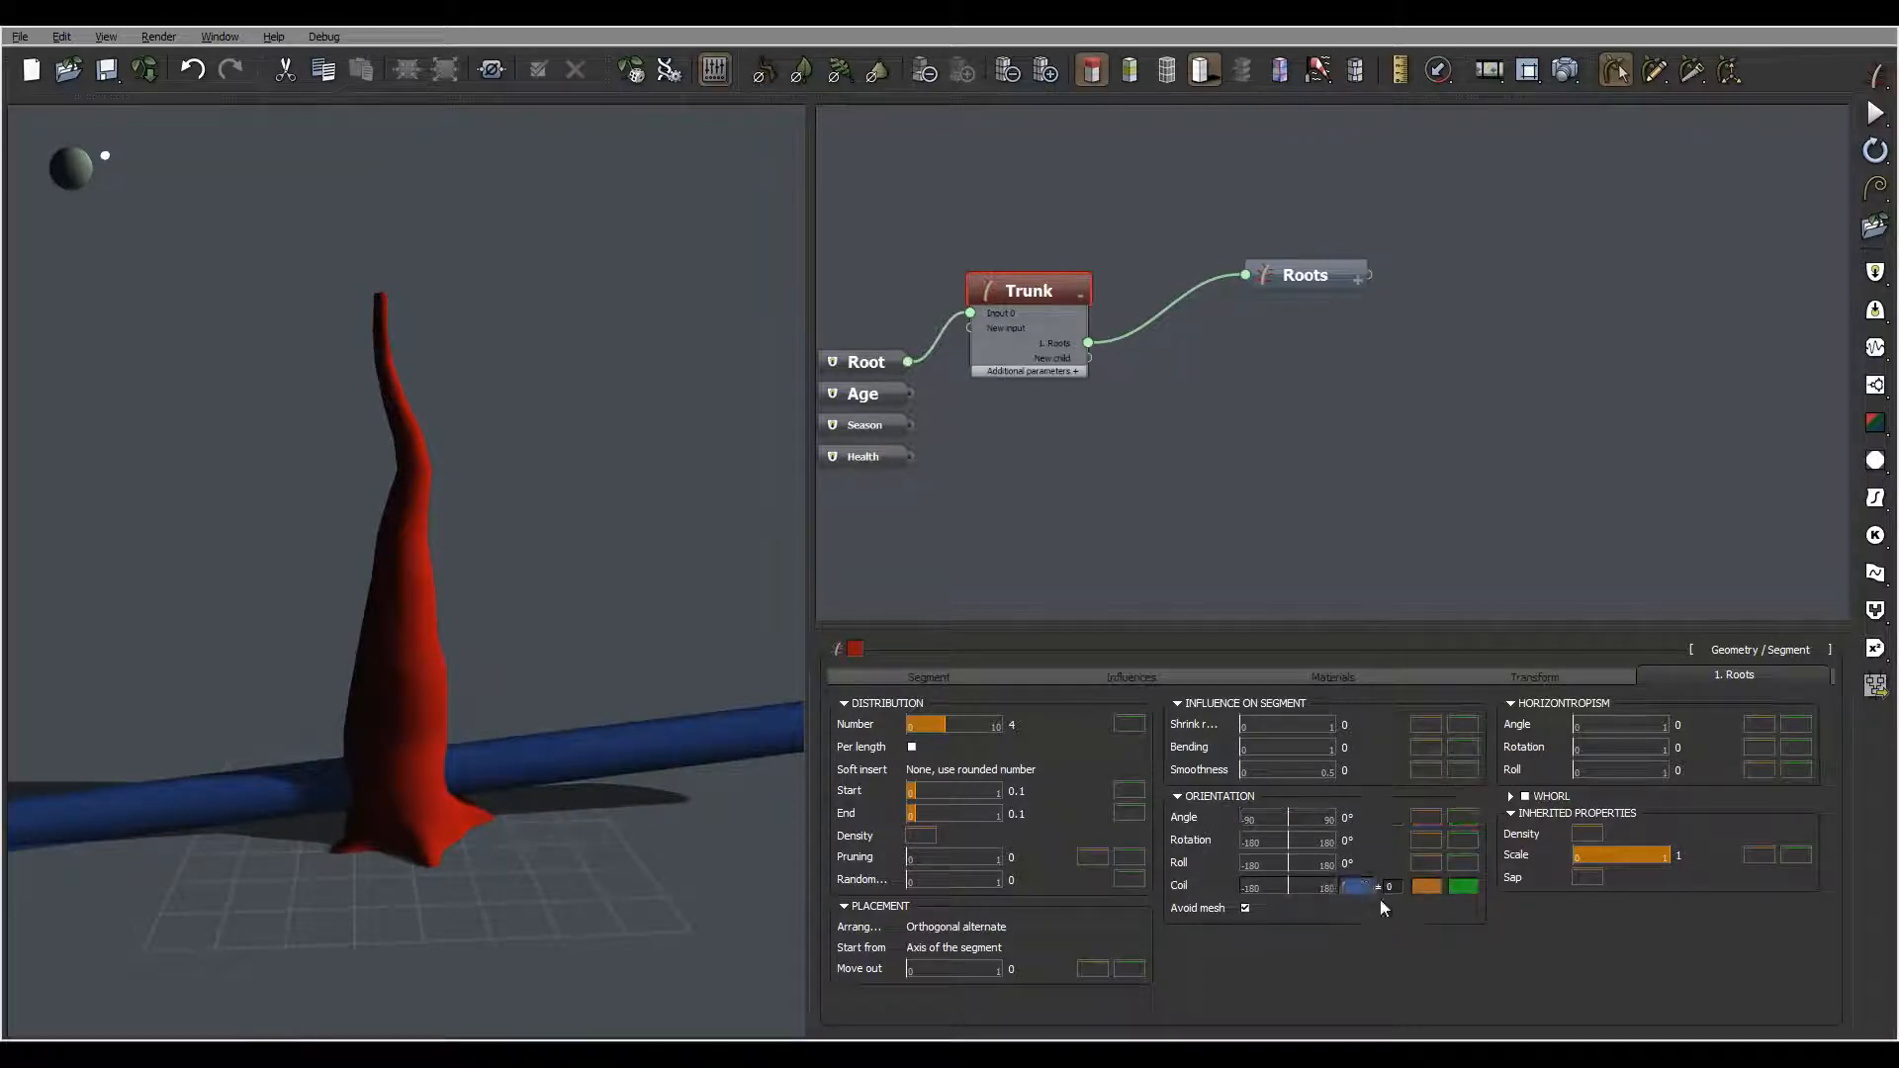
{"action": "type", "text": "90"}
{"action": "key", "text": "Return"}
{"action": "left_click_drag", "start_coordinate": [499, 568], "coordinate": [470, 644]}
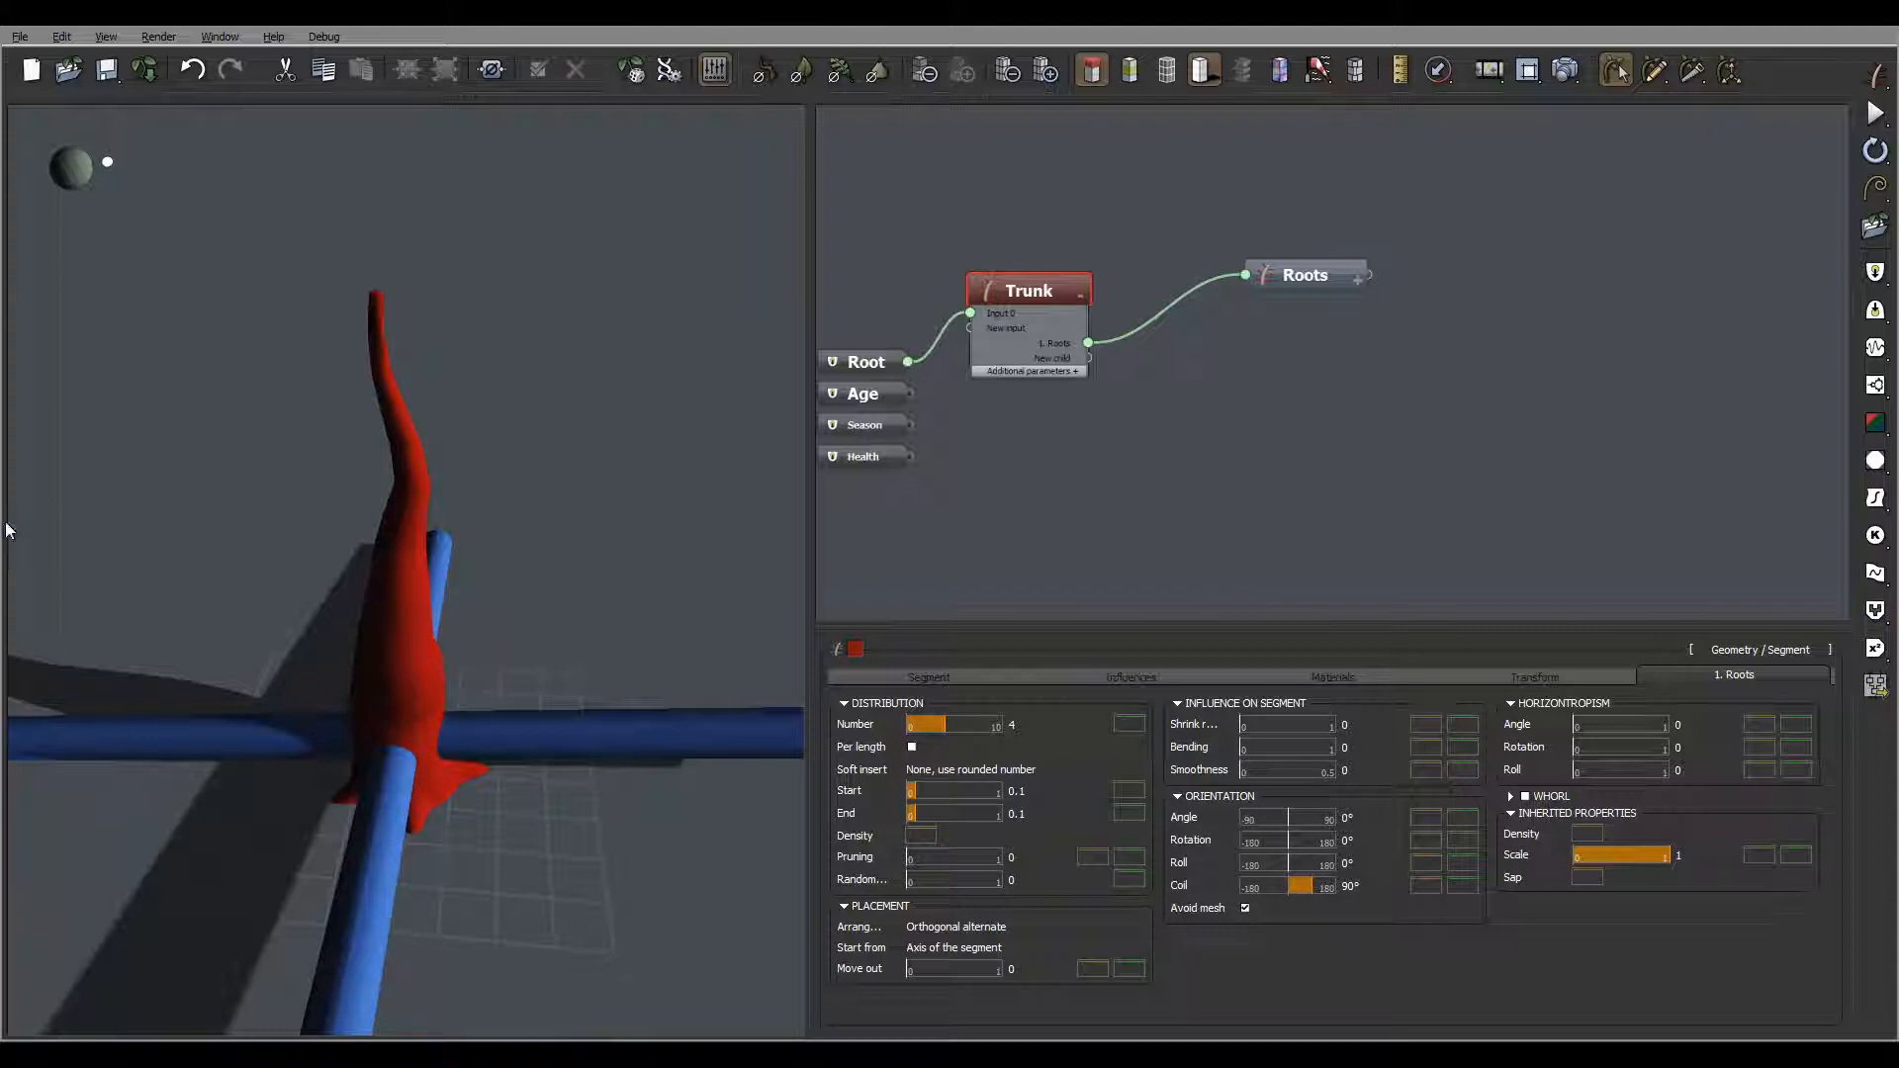
{"action": "left_click_drag", "start_coordinate": [433, 714], "coordinate": [491, 756]}
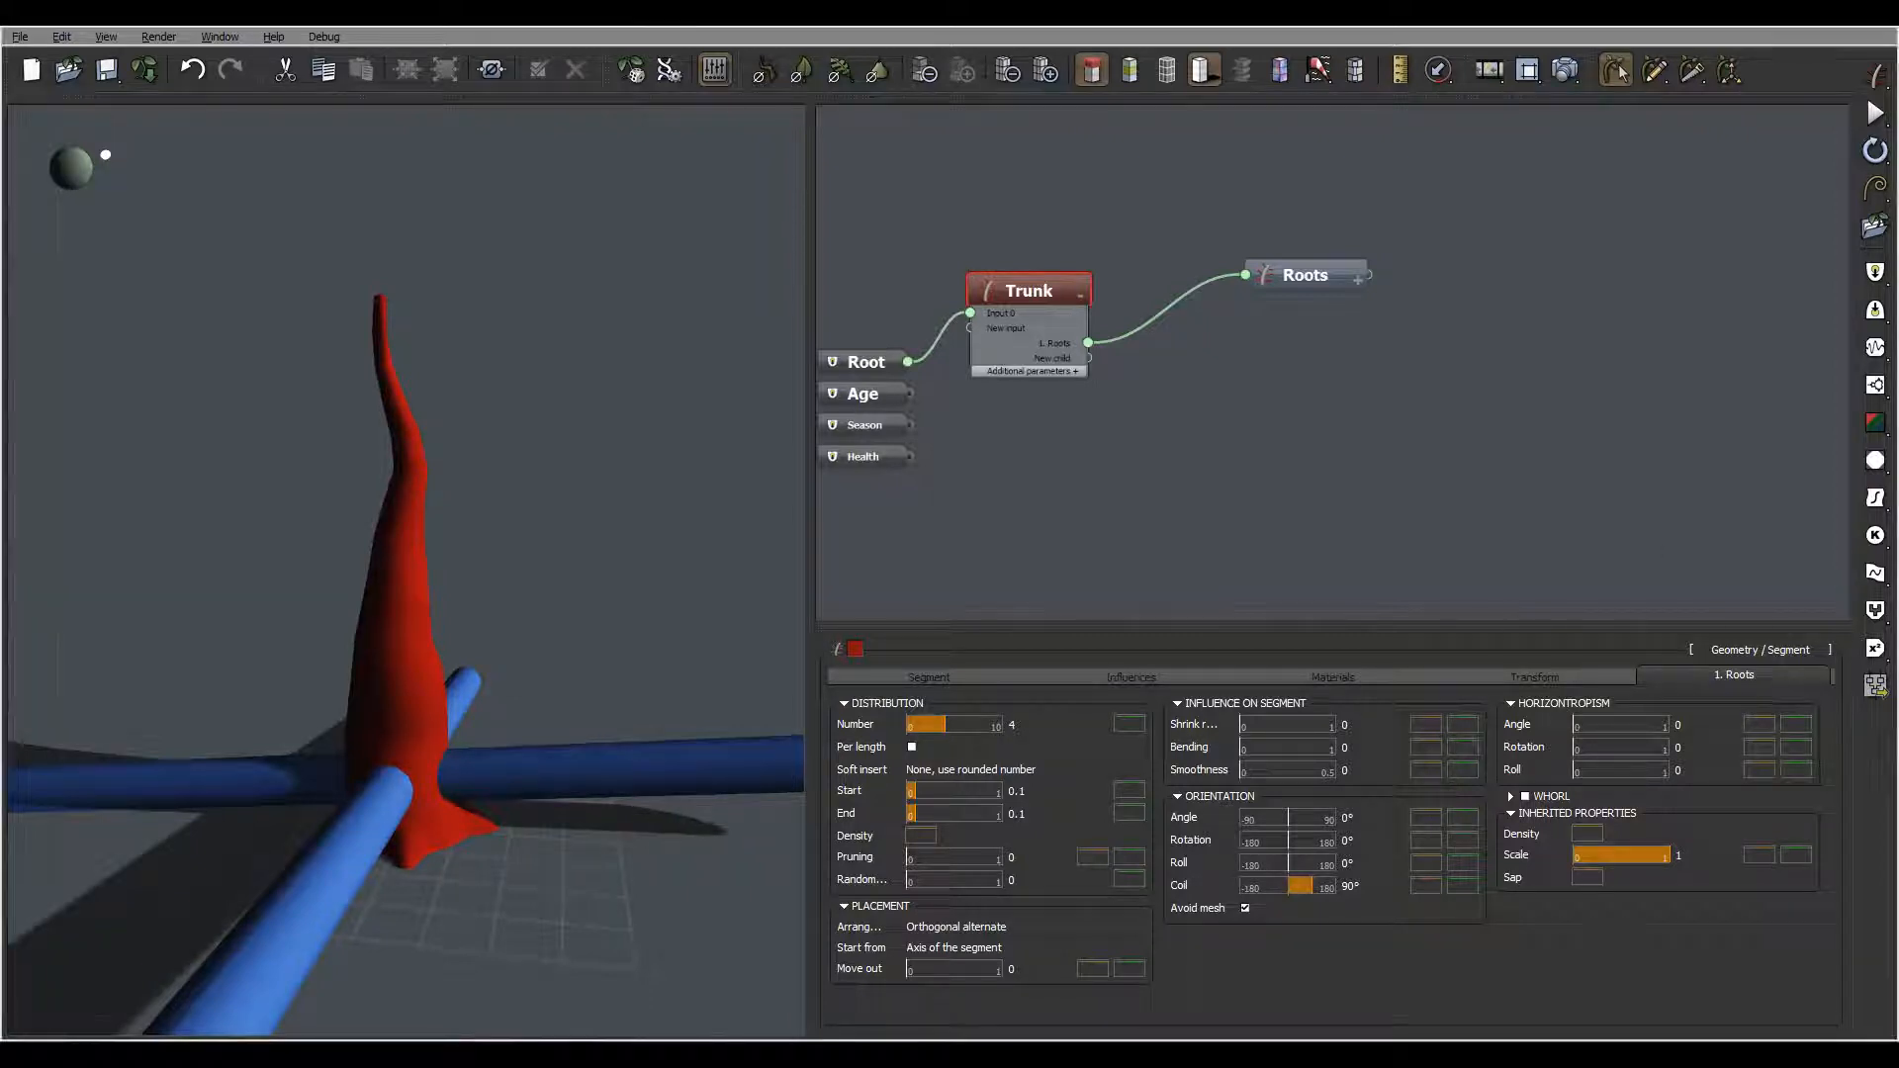
Set the Roots node's radius inherit ratio to 100%
{"action": "left_click", "coordinate": [1320, 265]}
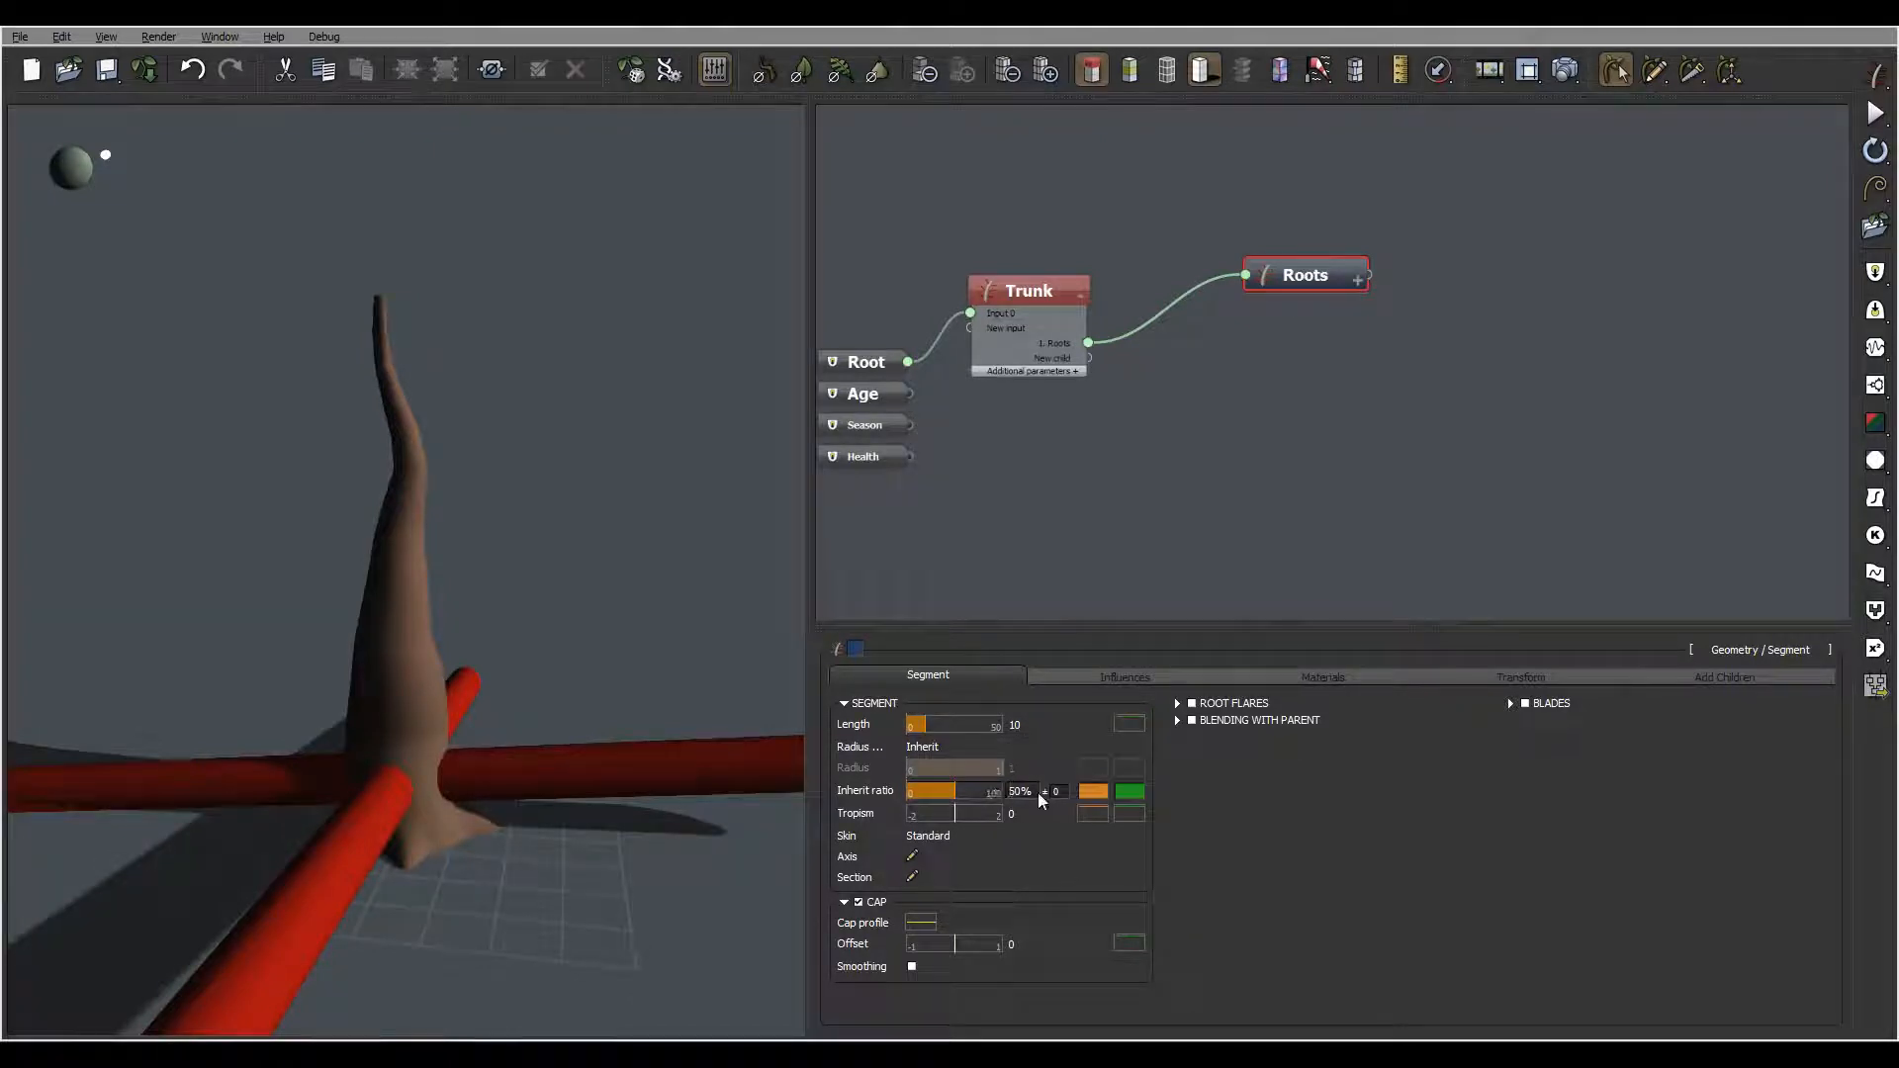
{"action": "left_click", "coordinate": [1035, 793]}
{"action": "type", "text": "100"}
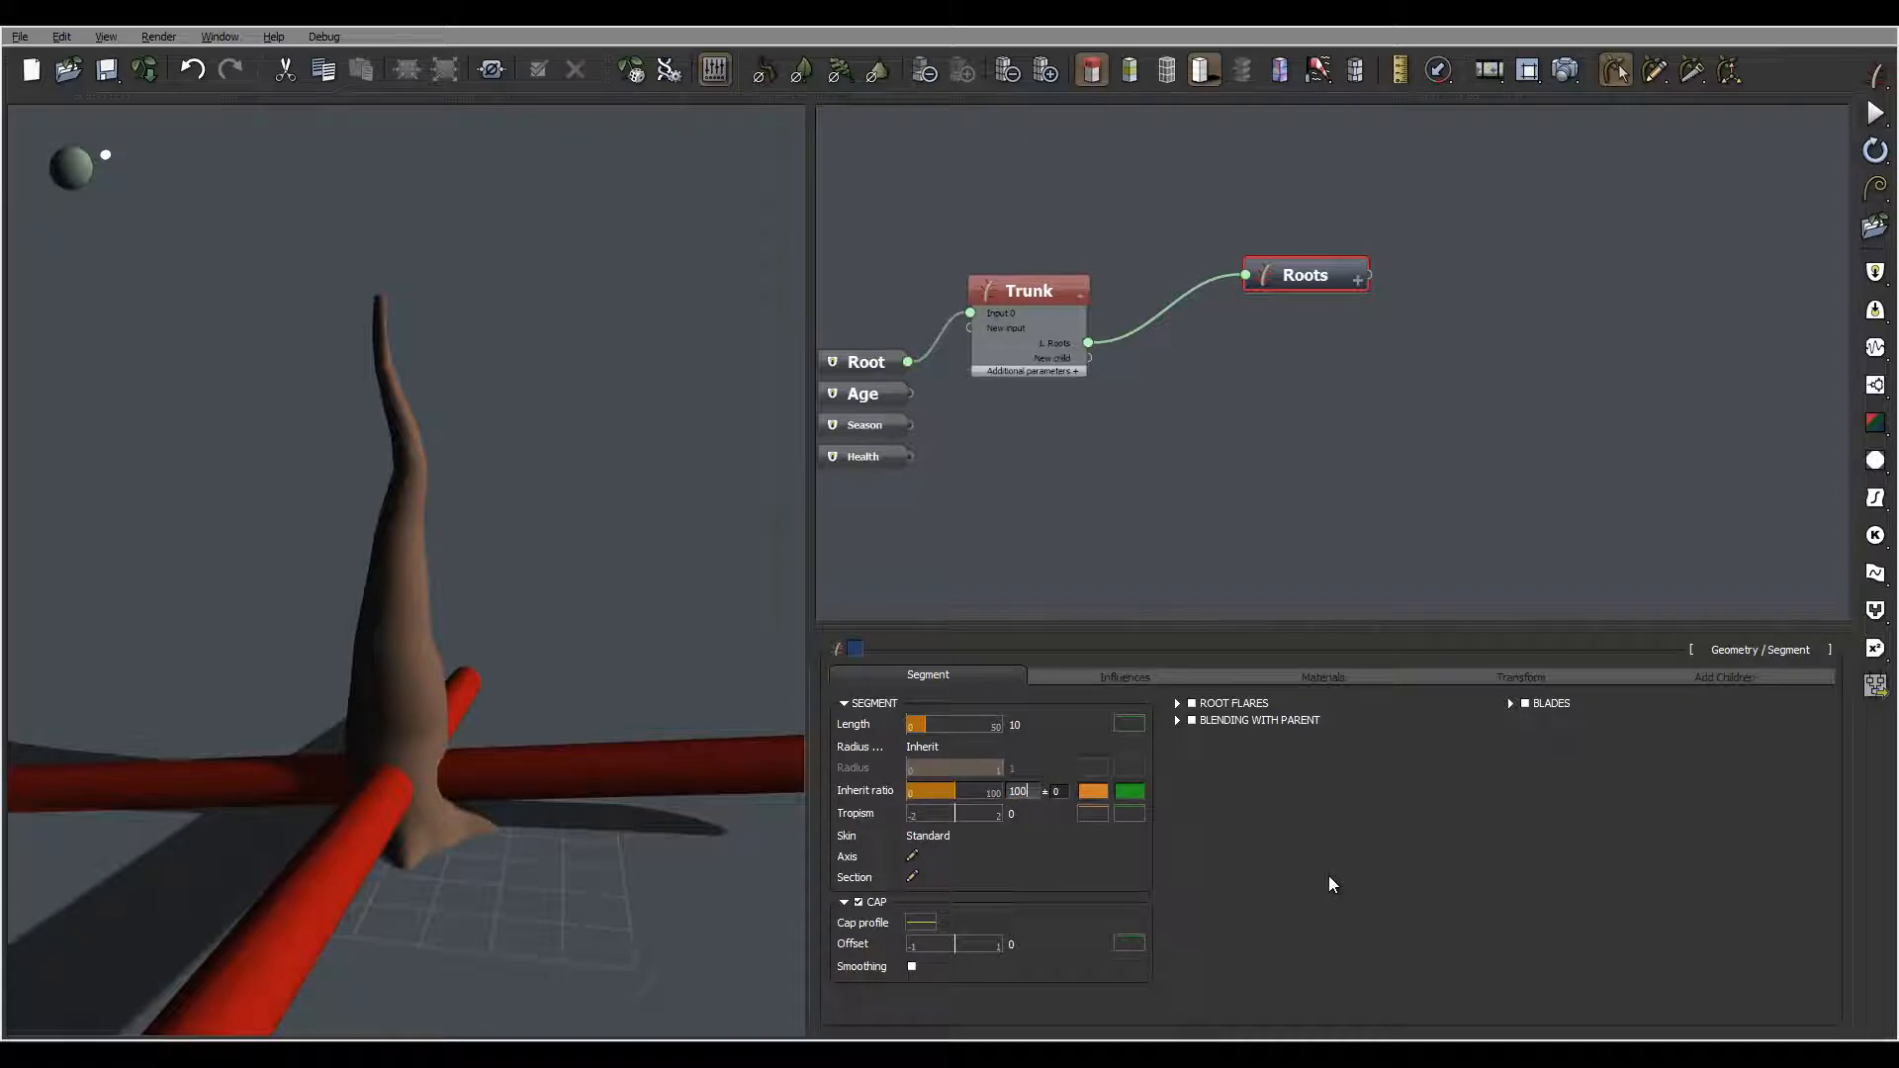
{"action": "key", "text": "Return"}
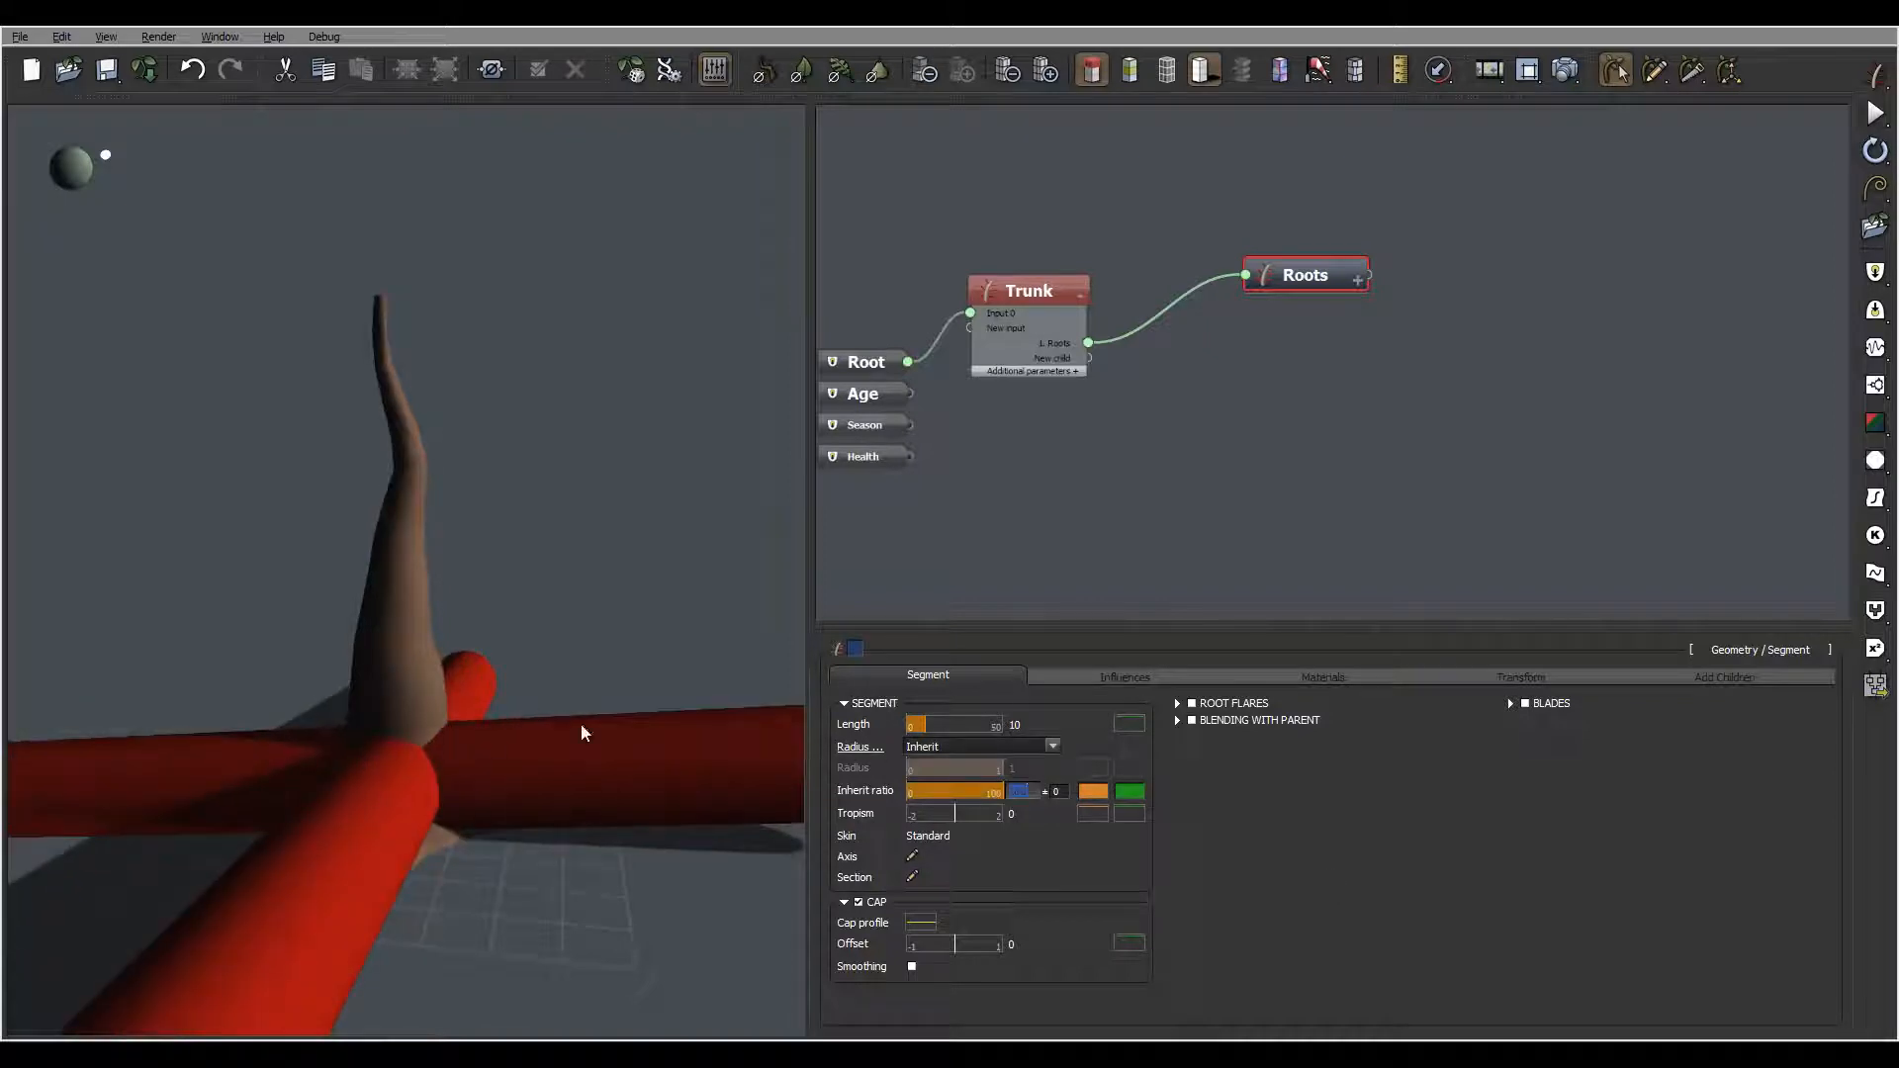
Taper the roots by lowering the inherit ratio profile's end keypoint to about 0.01 at X = 1
{"action": "left_click", "coordinate": [1092, 792]}
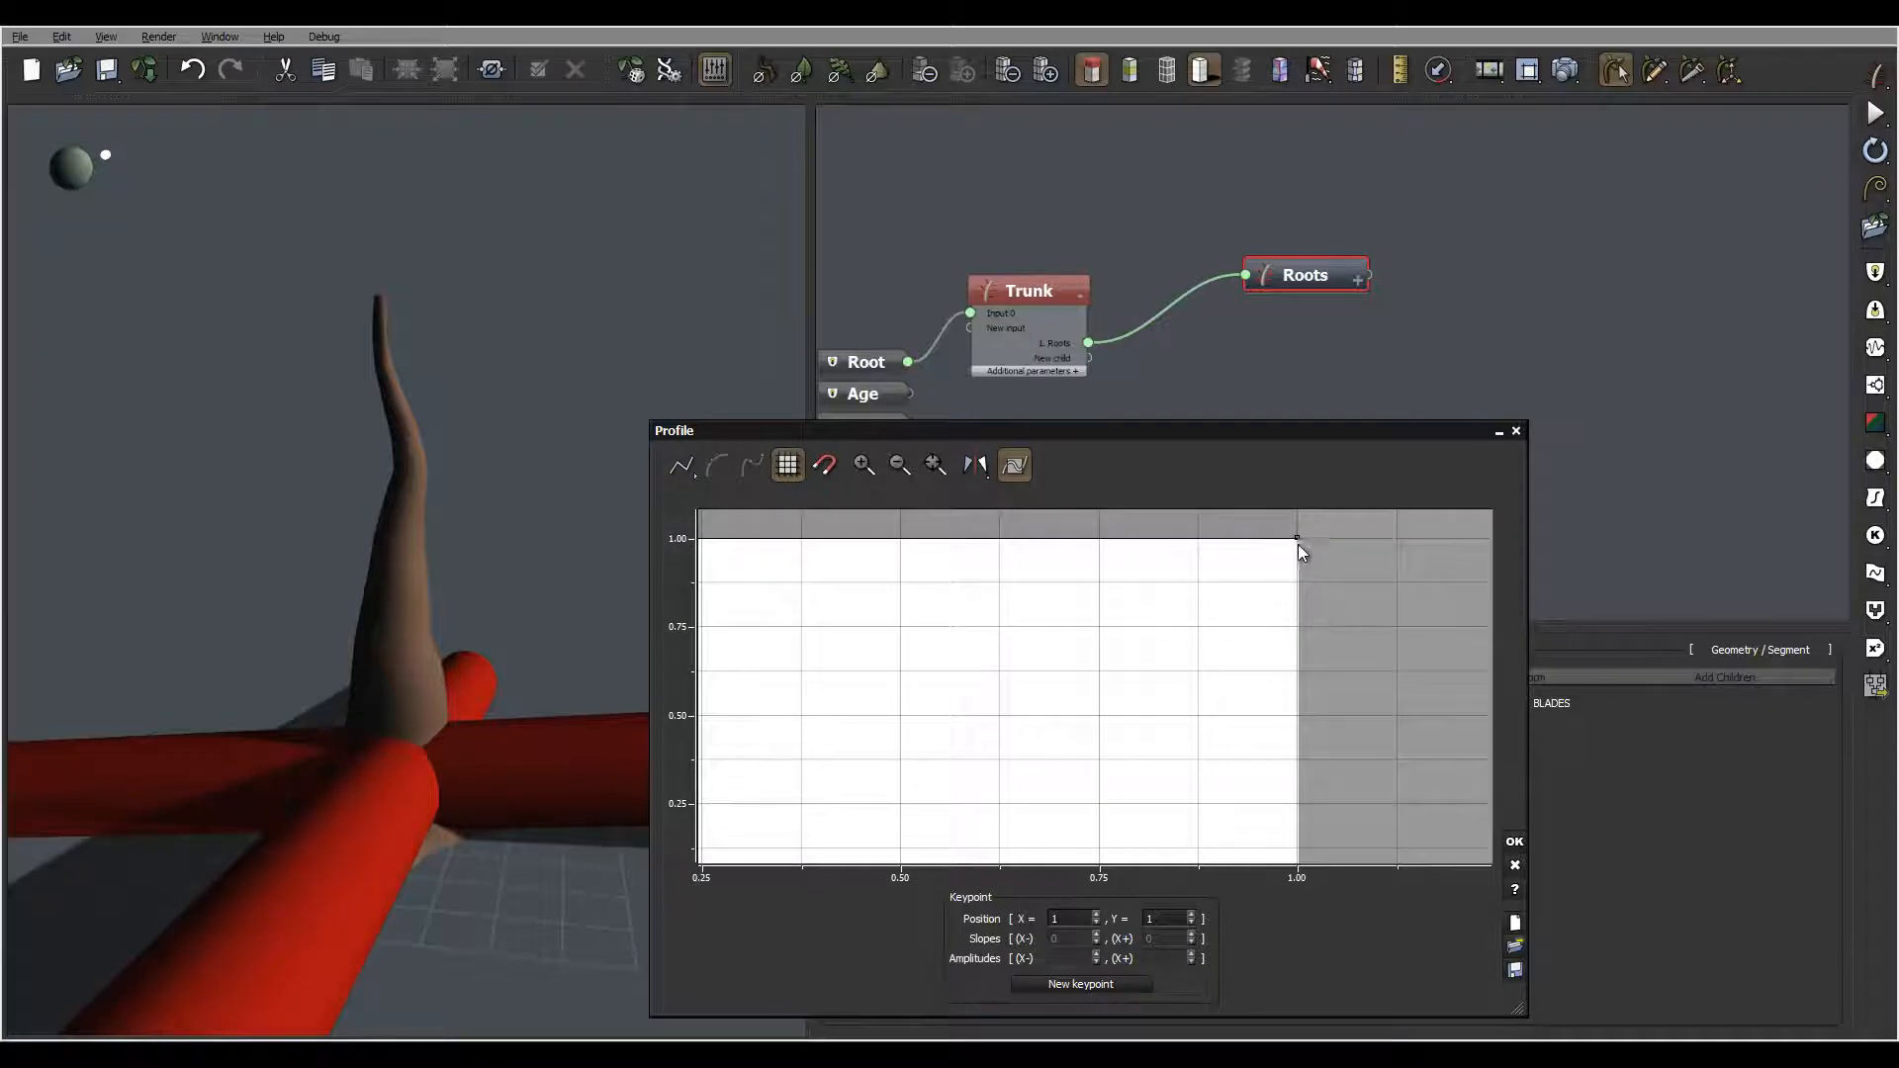
{"action": "left_click_drag", "start_coordinate": [1297, 538], "coordinate": [1296, 819]}
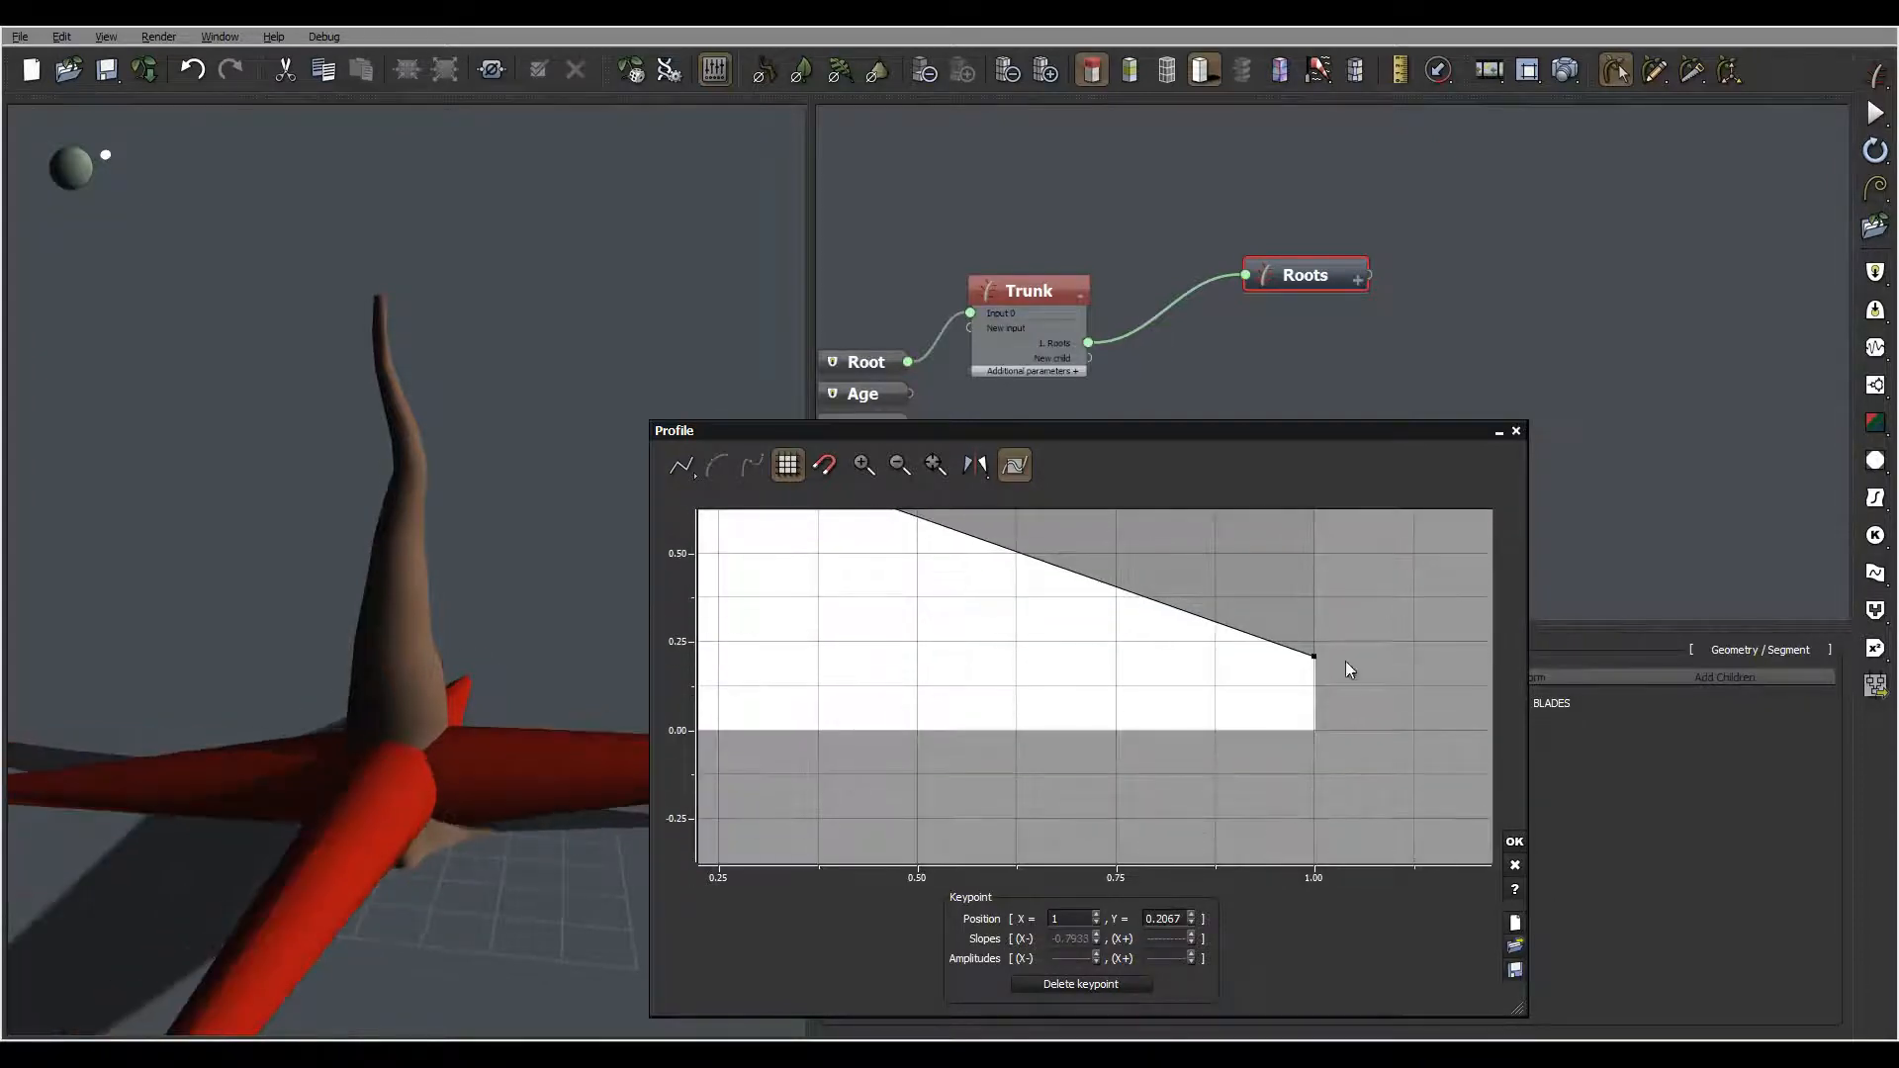
{"action": "left_click_drag", "start_coordinate": [1316, 658], "coordinate": [1314, 727]}
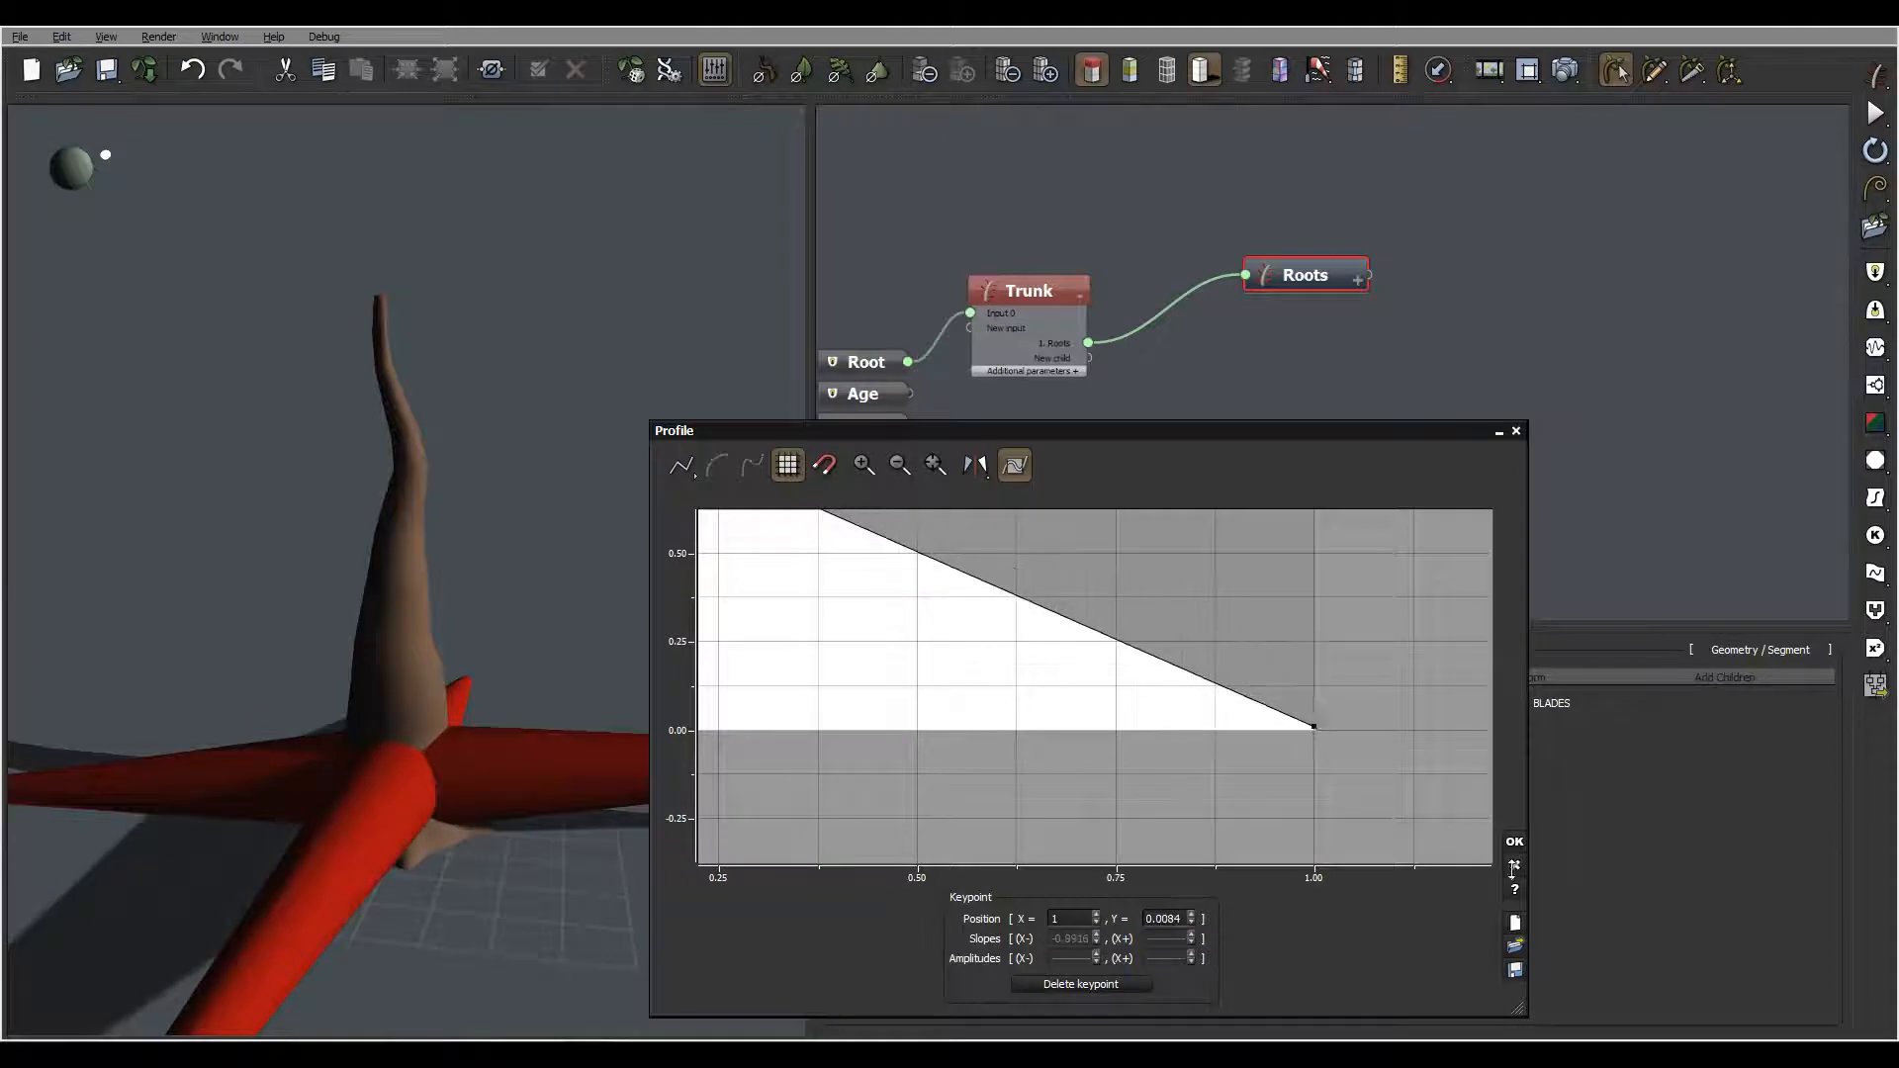
{"action": "left_click", "coordinate": [1519, 847]}
{"action": "right_click_drag", "start_coordinate": [500, 711], "coordinate": [759, 580]}
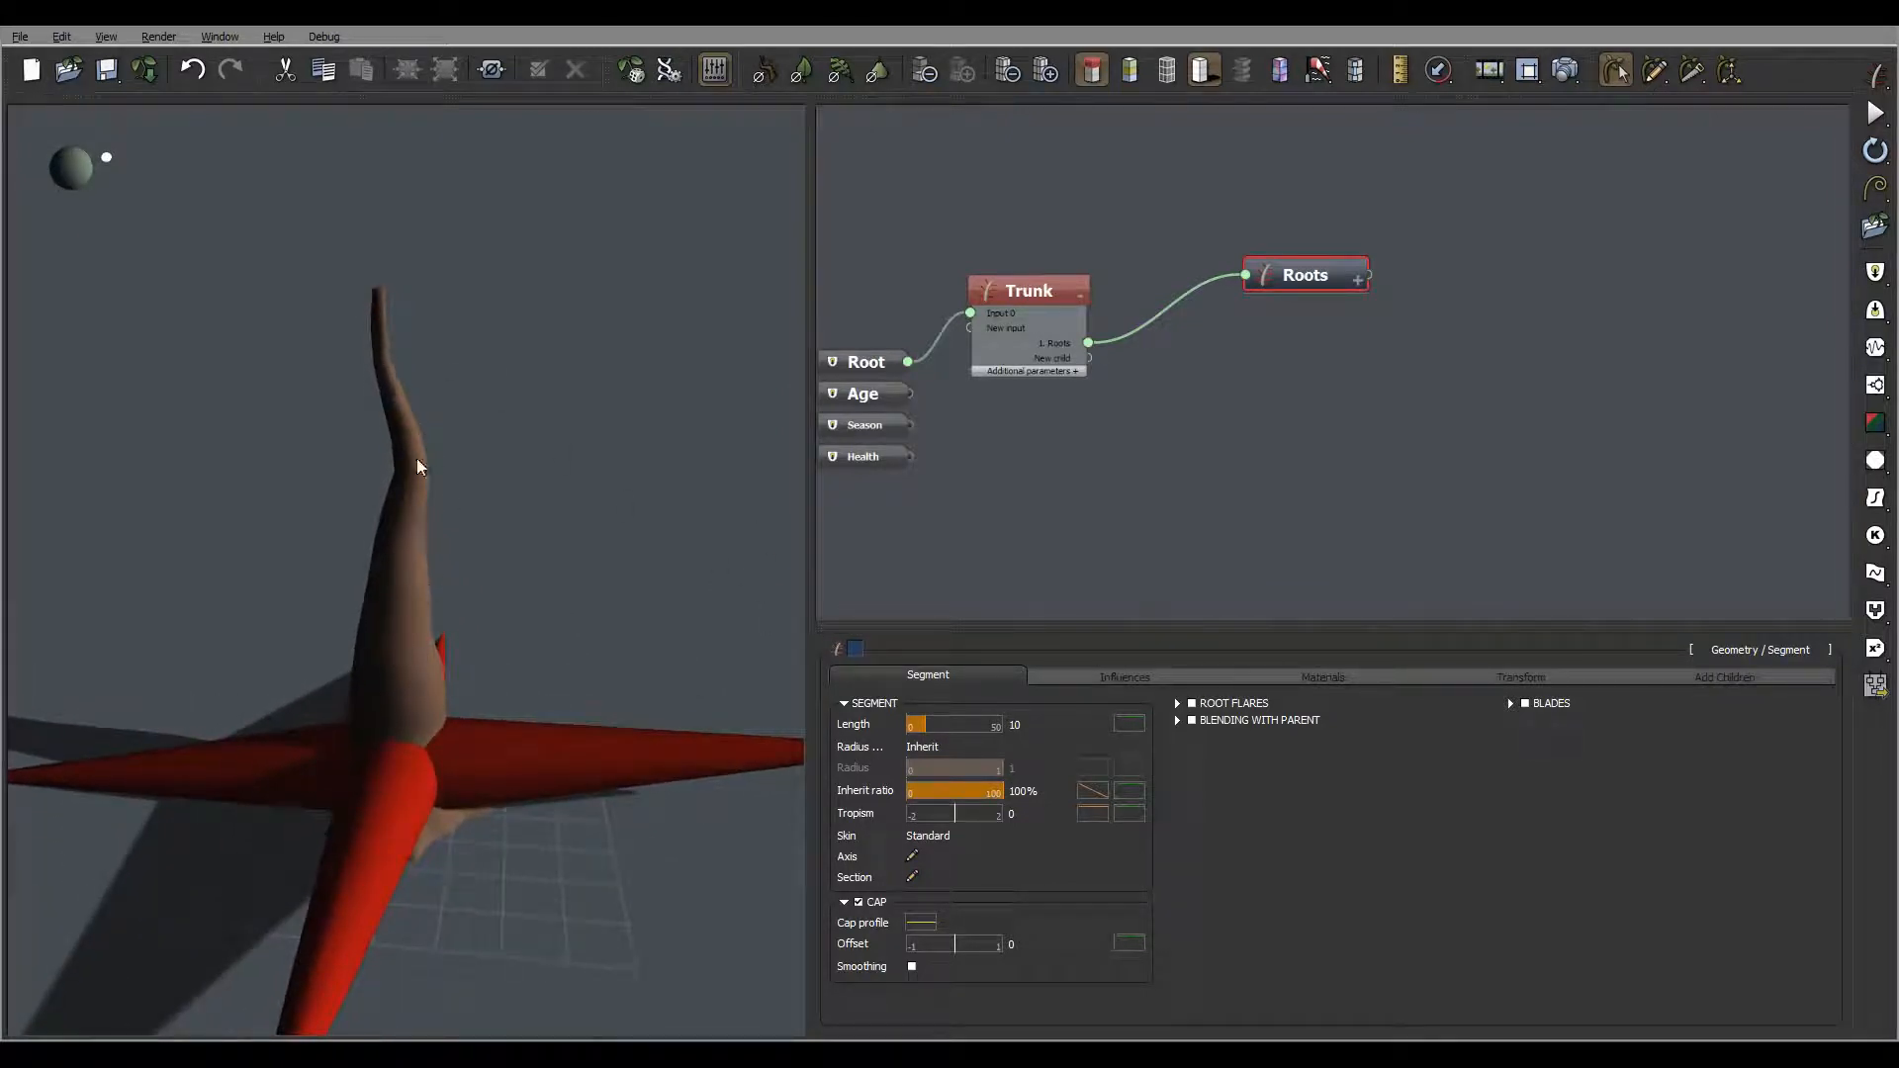
{"action": "mouse_move", "coordinate": [566, 686]}
{"action": "right_mouse_down"}
{"action": "mouse_move", "coordinate": [372, 644]}
{"action": "mouse_move", "coordinate": [373, 550]}
{"action": "mouse_move", "coordinate": [564, 661]}
{"action": "right_mouse_up"}
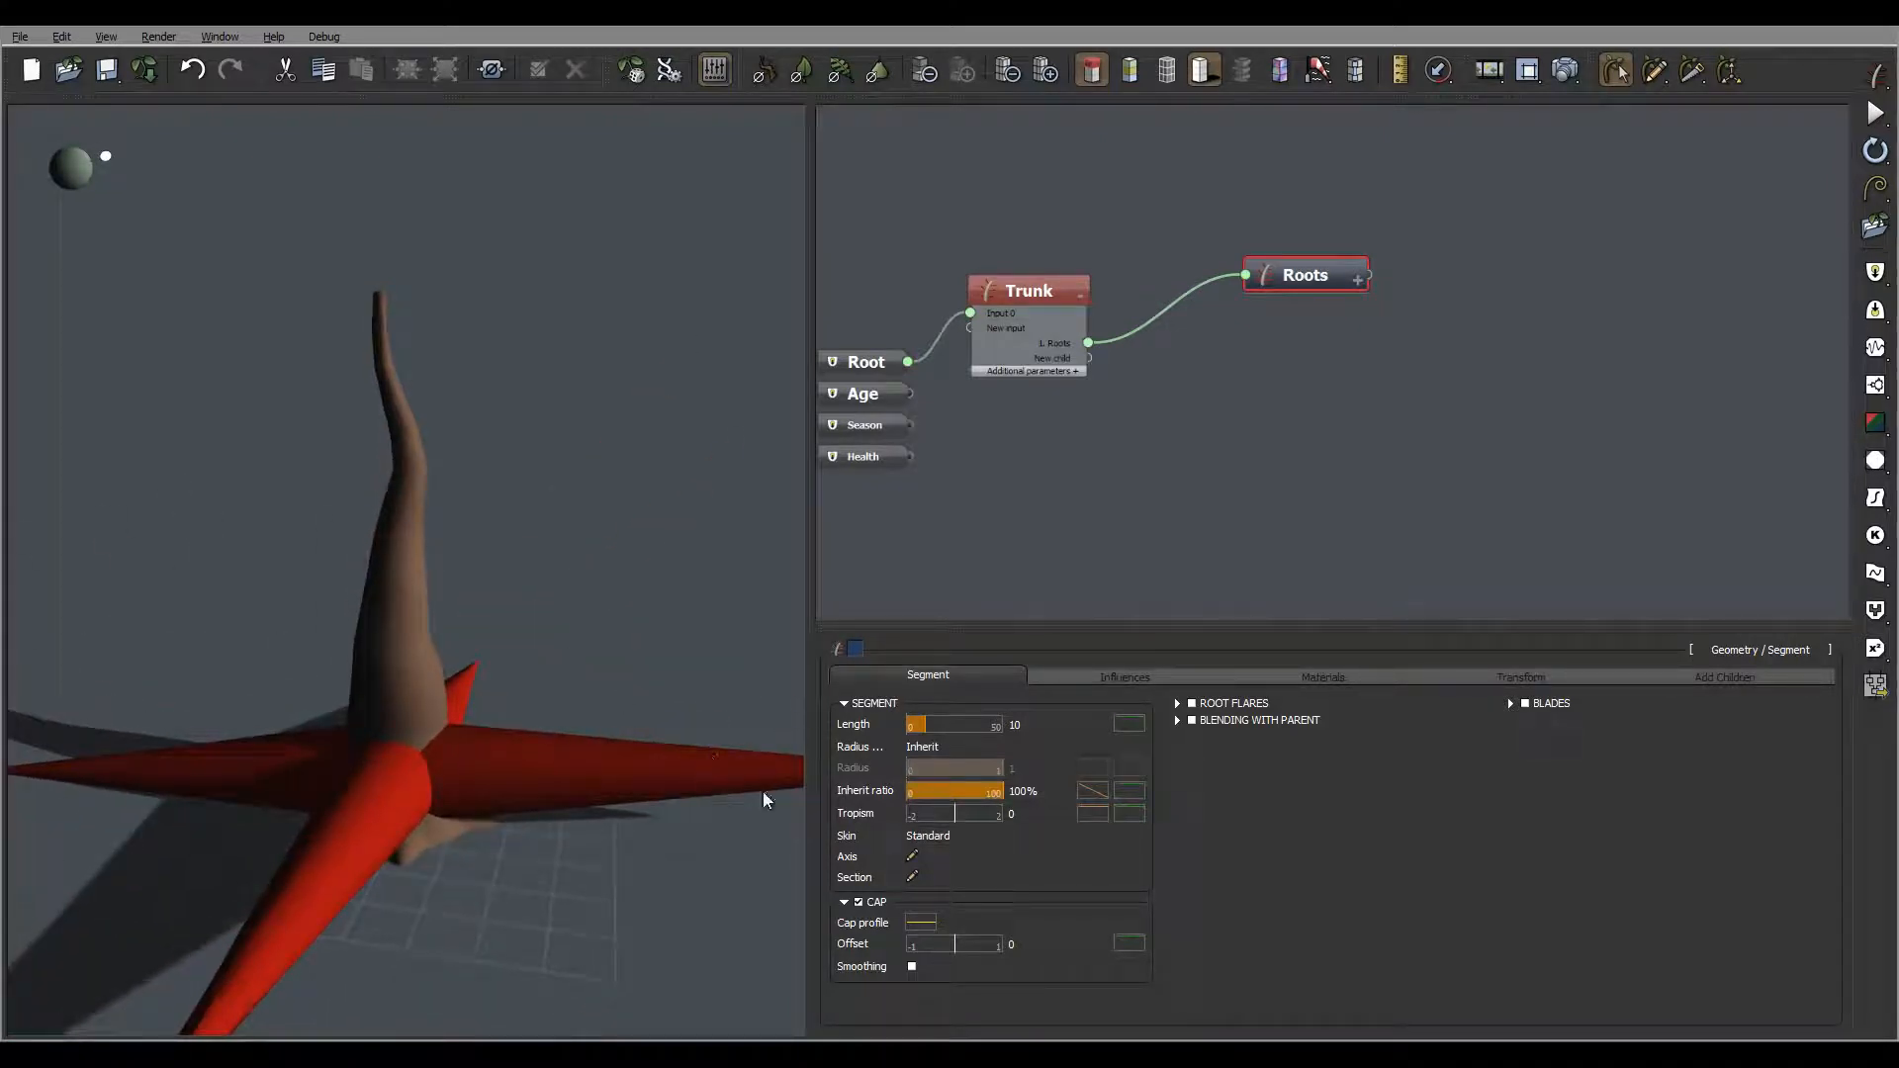
Set the Roots segment's tropism to 1.7
{"action": "left_click", "coordinate": [1024, 819]}
{"action": "type", "text": "1.7"}
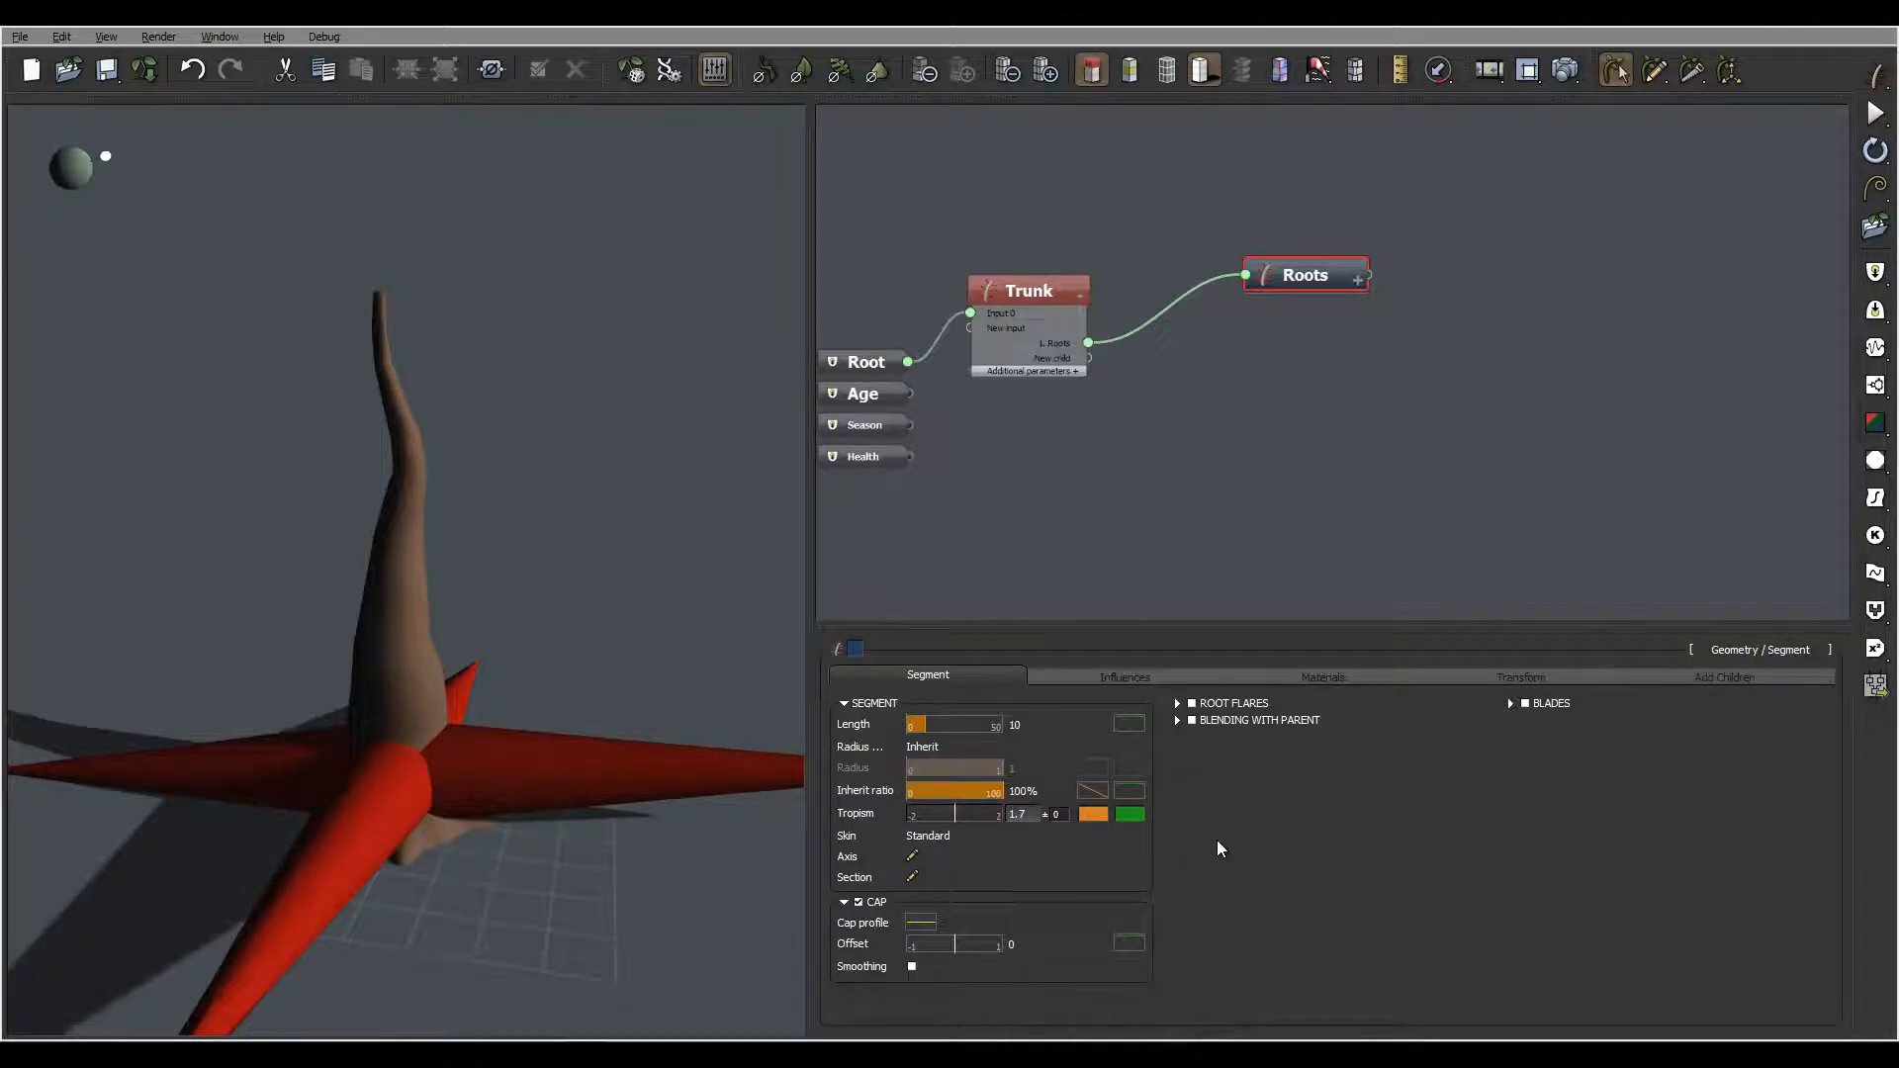
{"action": "key", "text": "Return"}
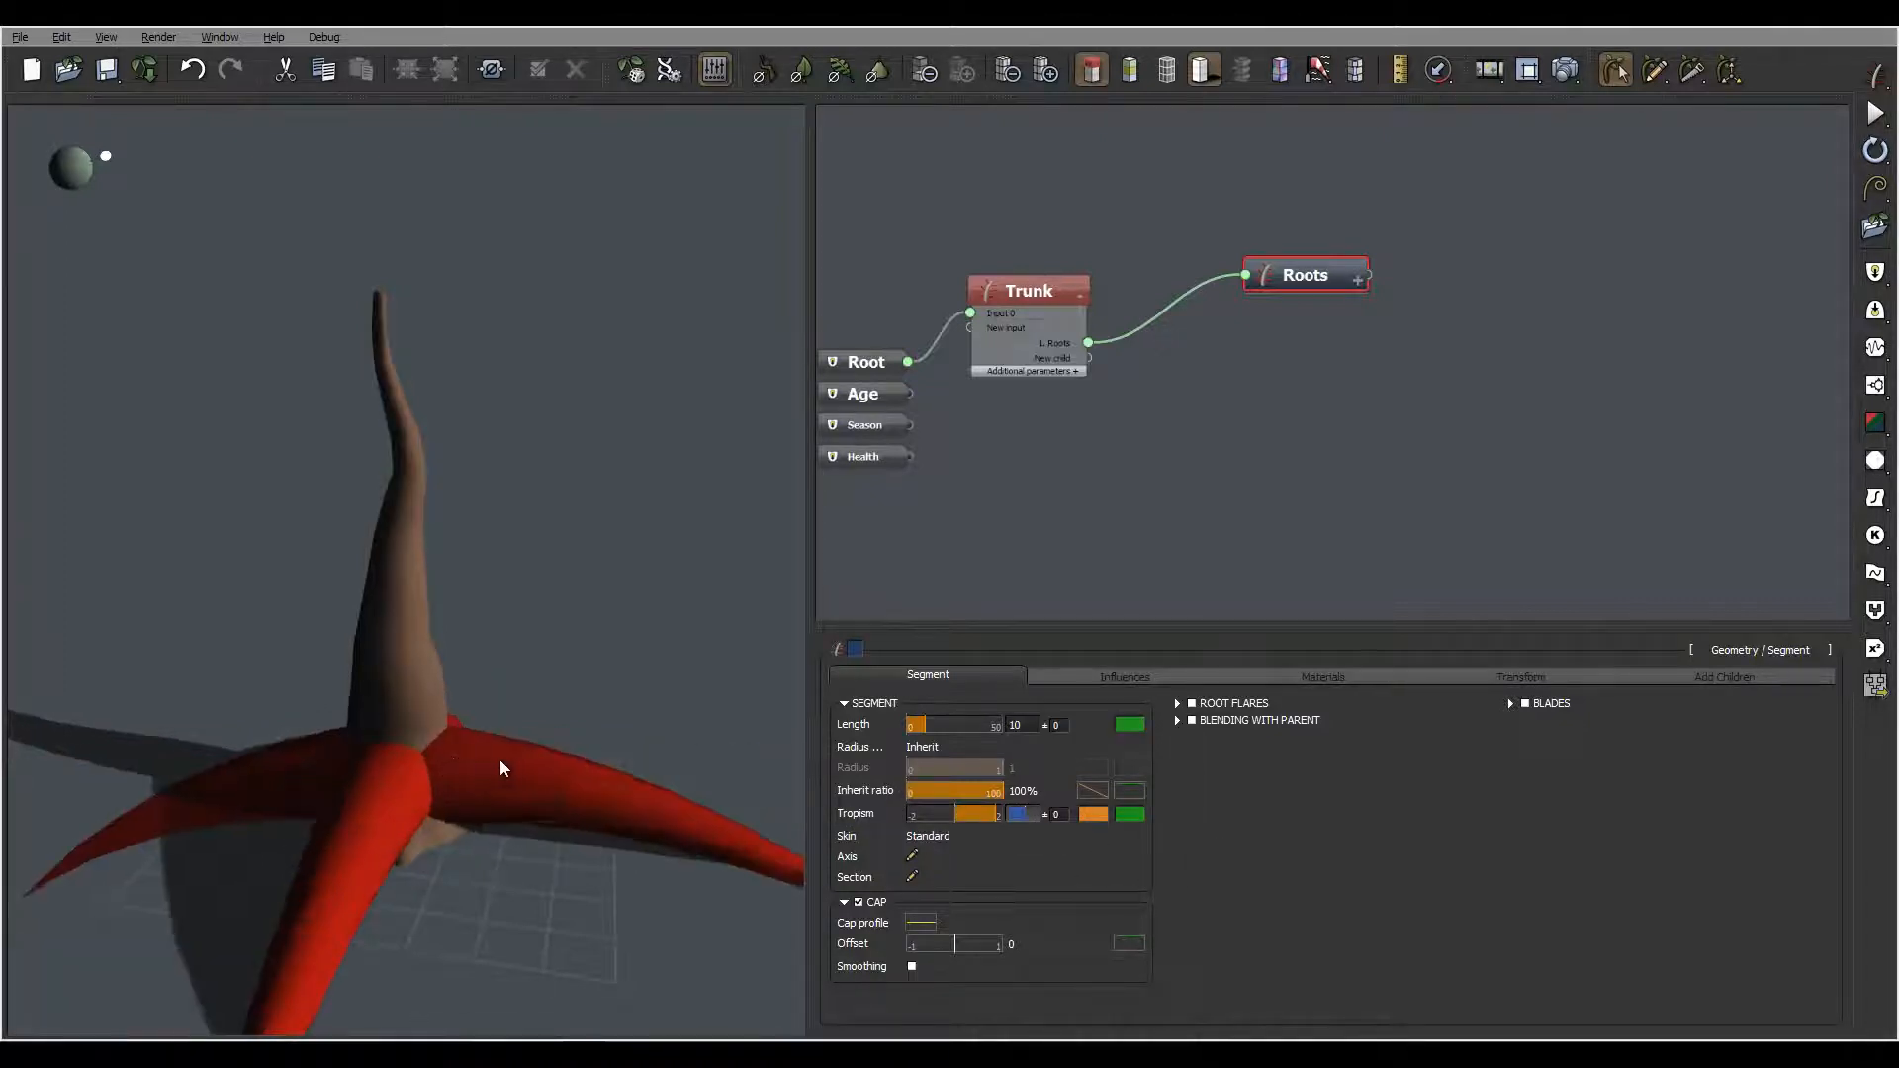
{"action": "right_click_drag", "start_coordinate": [500, 760], "coordinate": [526, 730]}
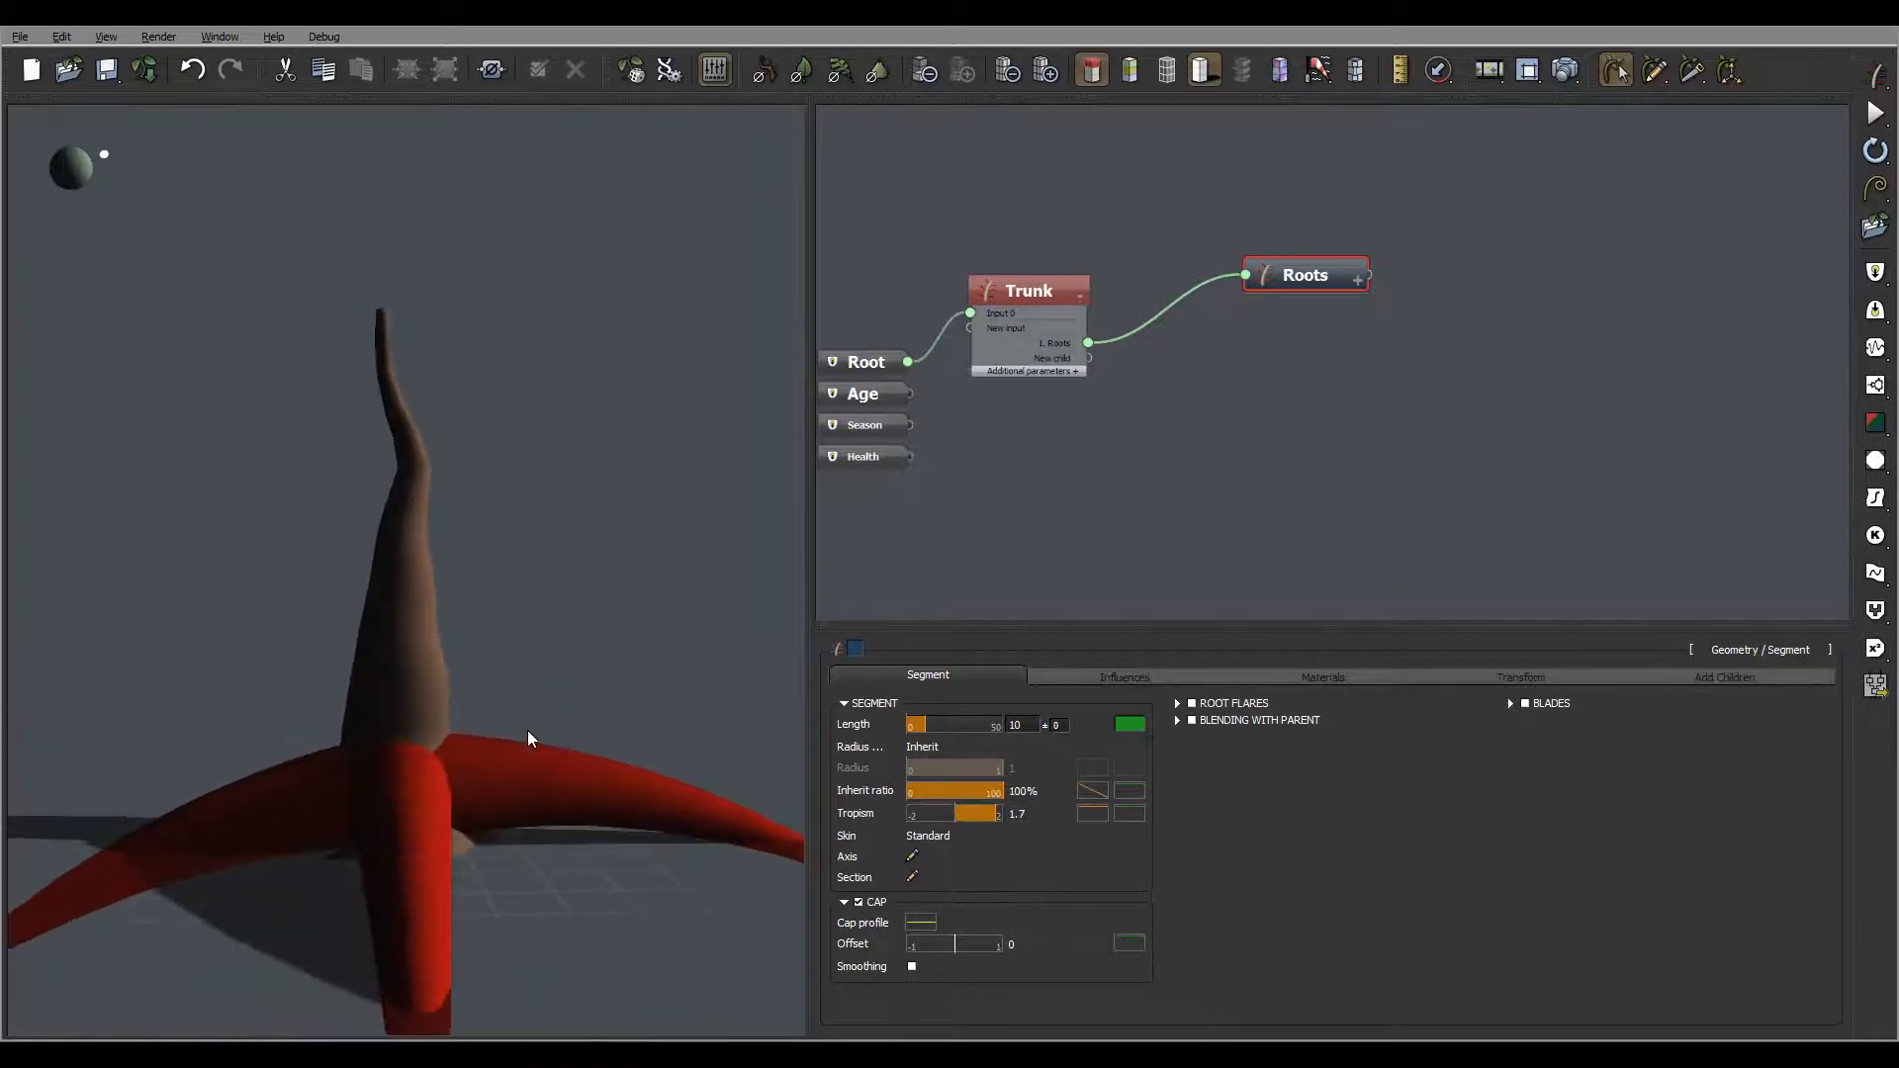
Lower the end keypoint of the roots' tropism profile to about -0.92 at X = 1 and inspect the roots from several sides
{"action": "left_click", "coordinate": [1103, 815]}
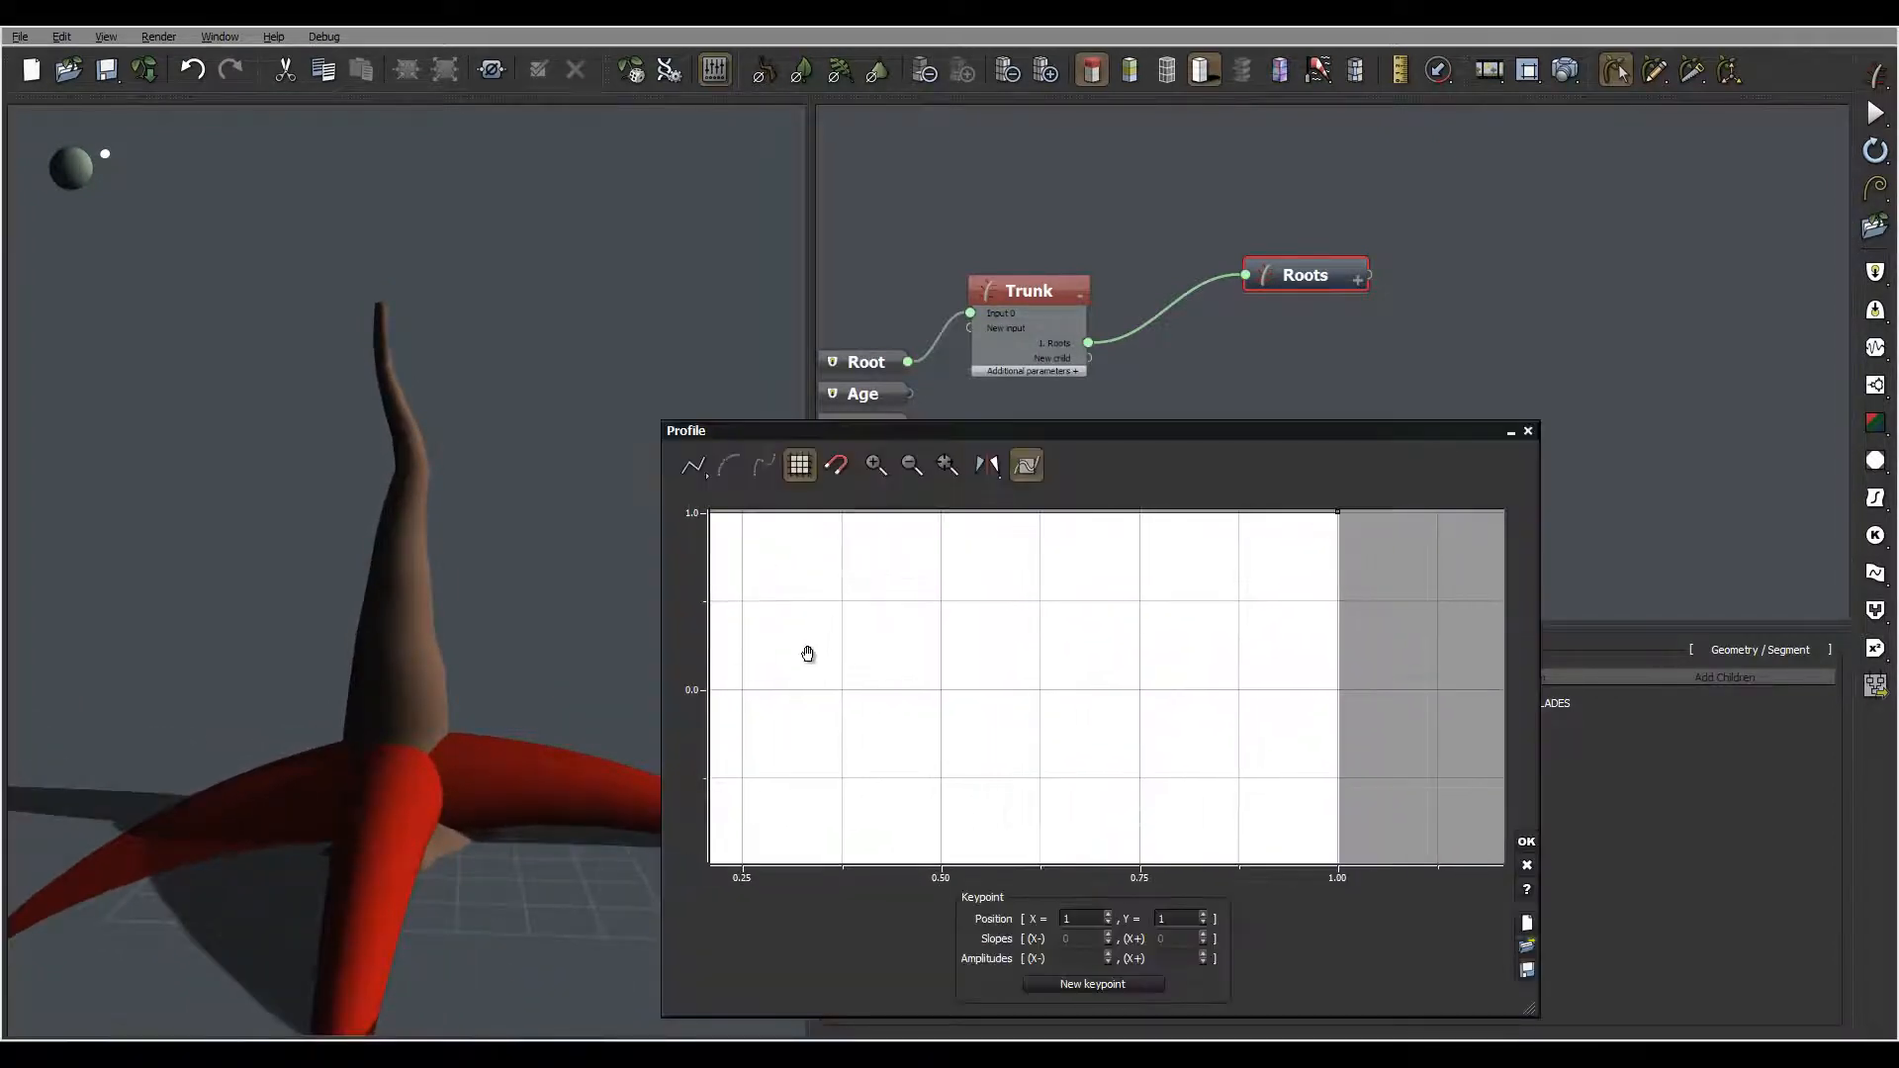
{"action": "left_click_drag", "start_coordinate": [186, 774], "coordinate": [323, 641]}
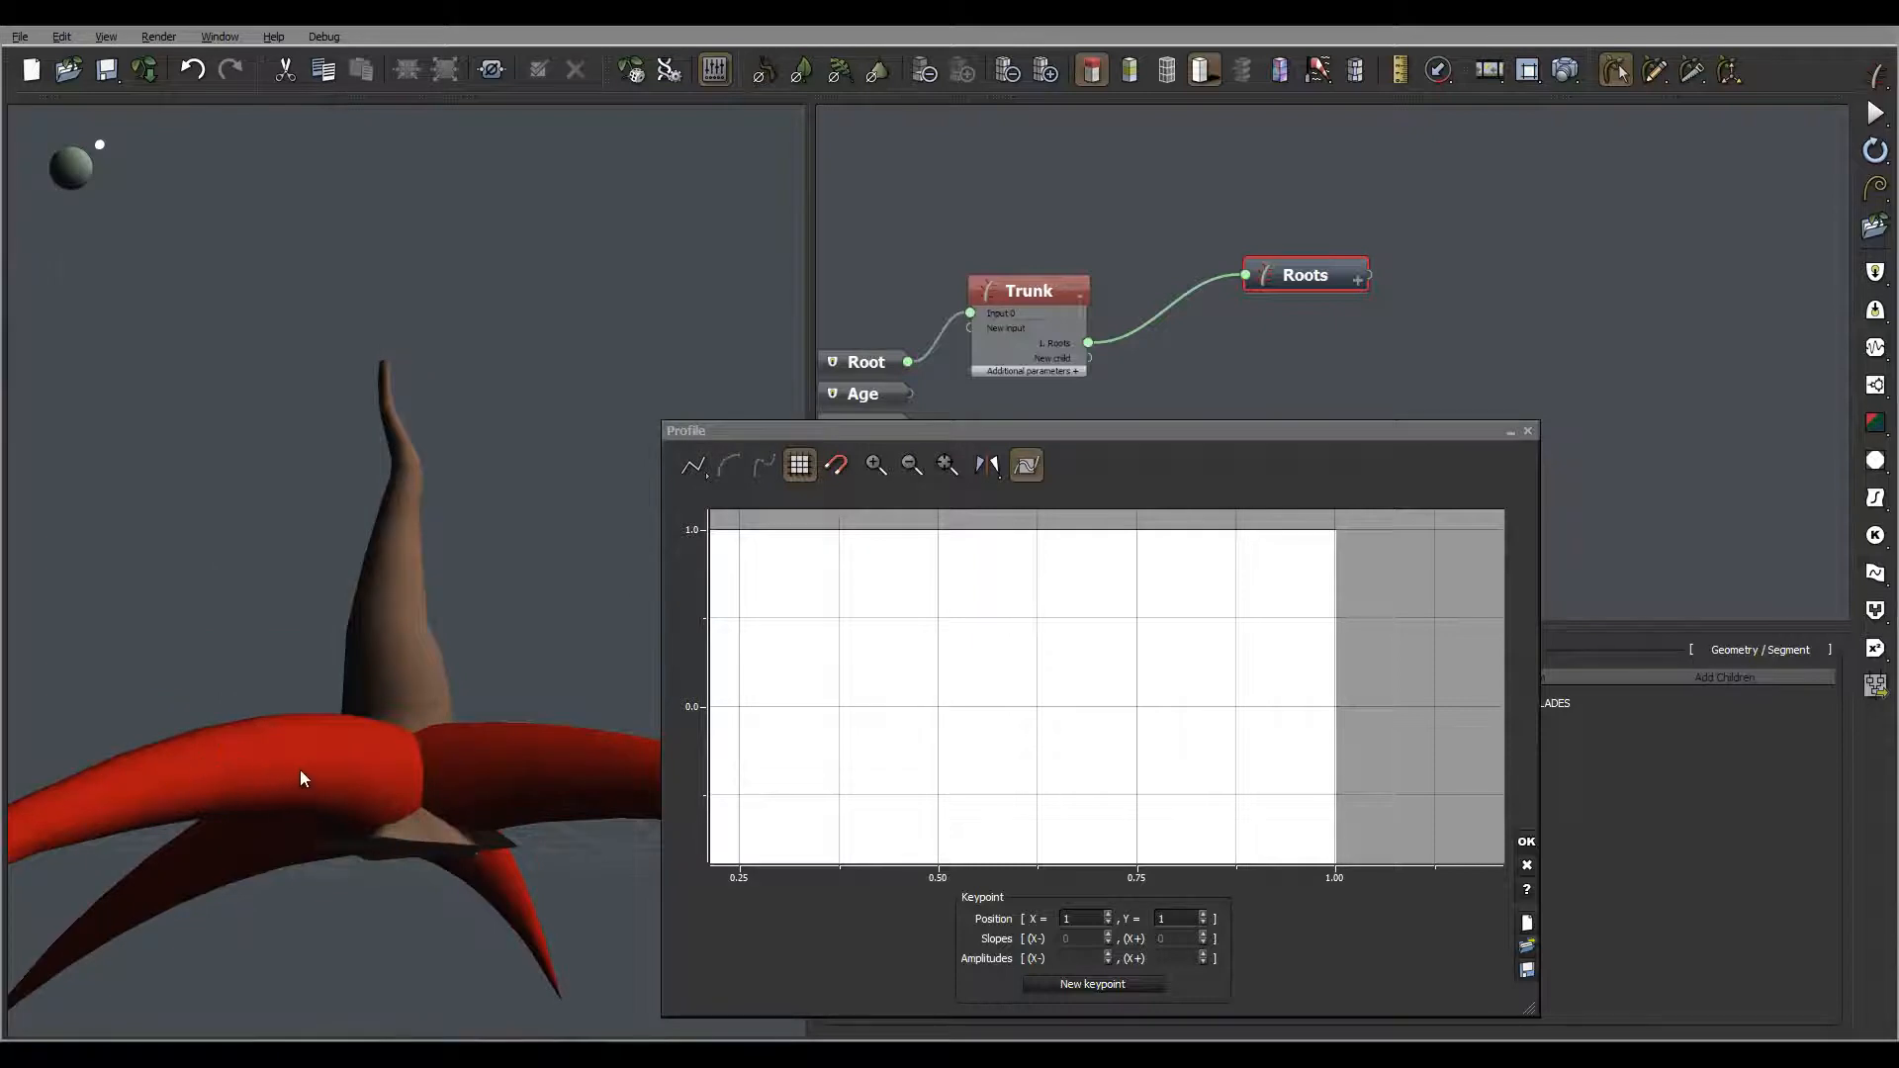
{"action": "right_click_drag", "start_coordinate": [300, 770], "coordinate": [469, 821]}
{"action": "left_click_drag", "start_coordinate": [1334, 532], "coordinate": [1334, 820]}
{"action": "right_click_drag", "start_coordinate": [530, 763], "coordinate": [441, 771]}
{"action": "left_click_drag", "start_coordinate": [1349, 741], "coordinate": [1333, 682]}
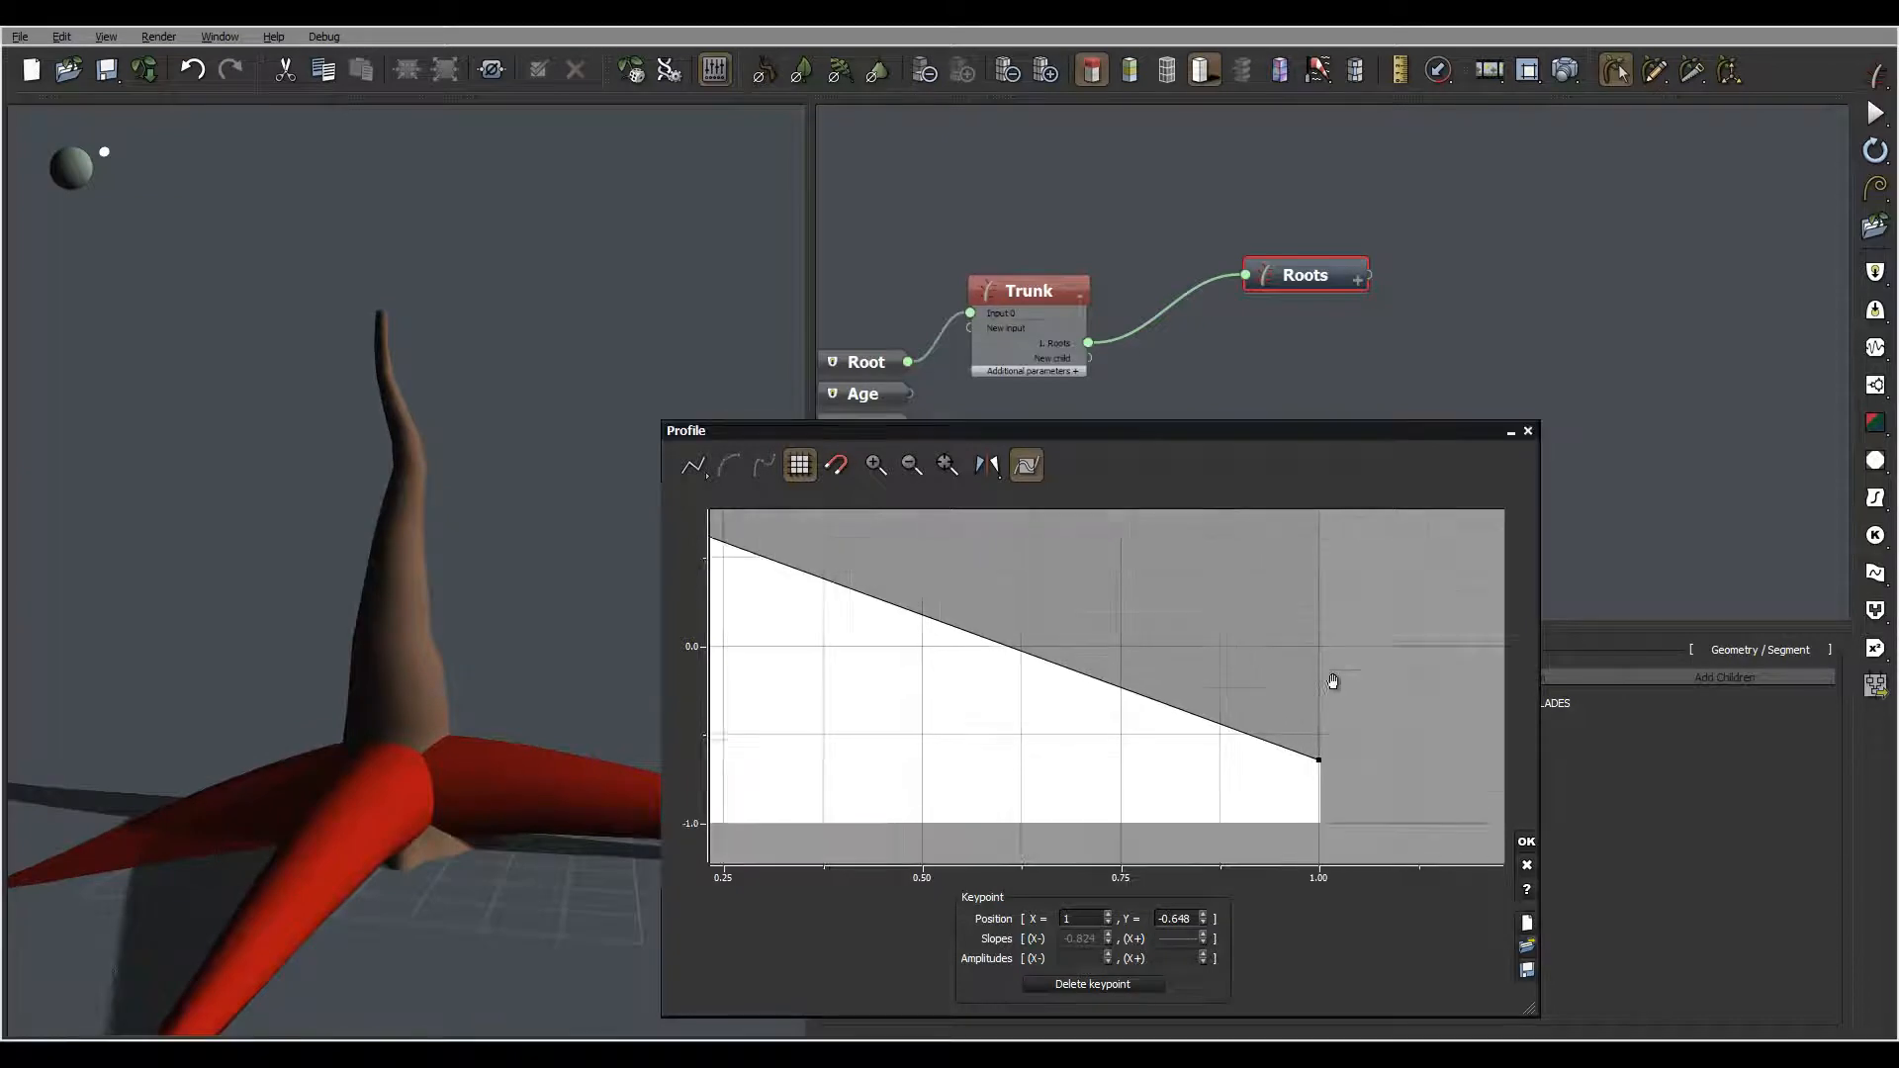
{"action": "left_click_drag", "start_coordinate": [1306, 744], "coordinate": [1294, 782]}
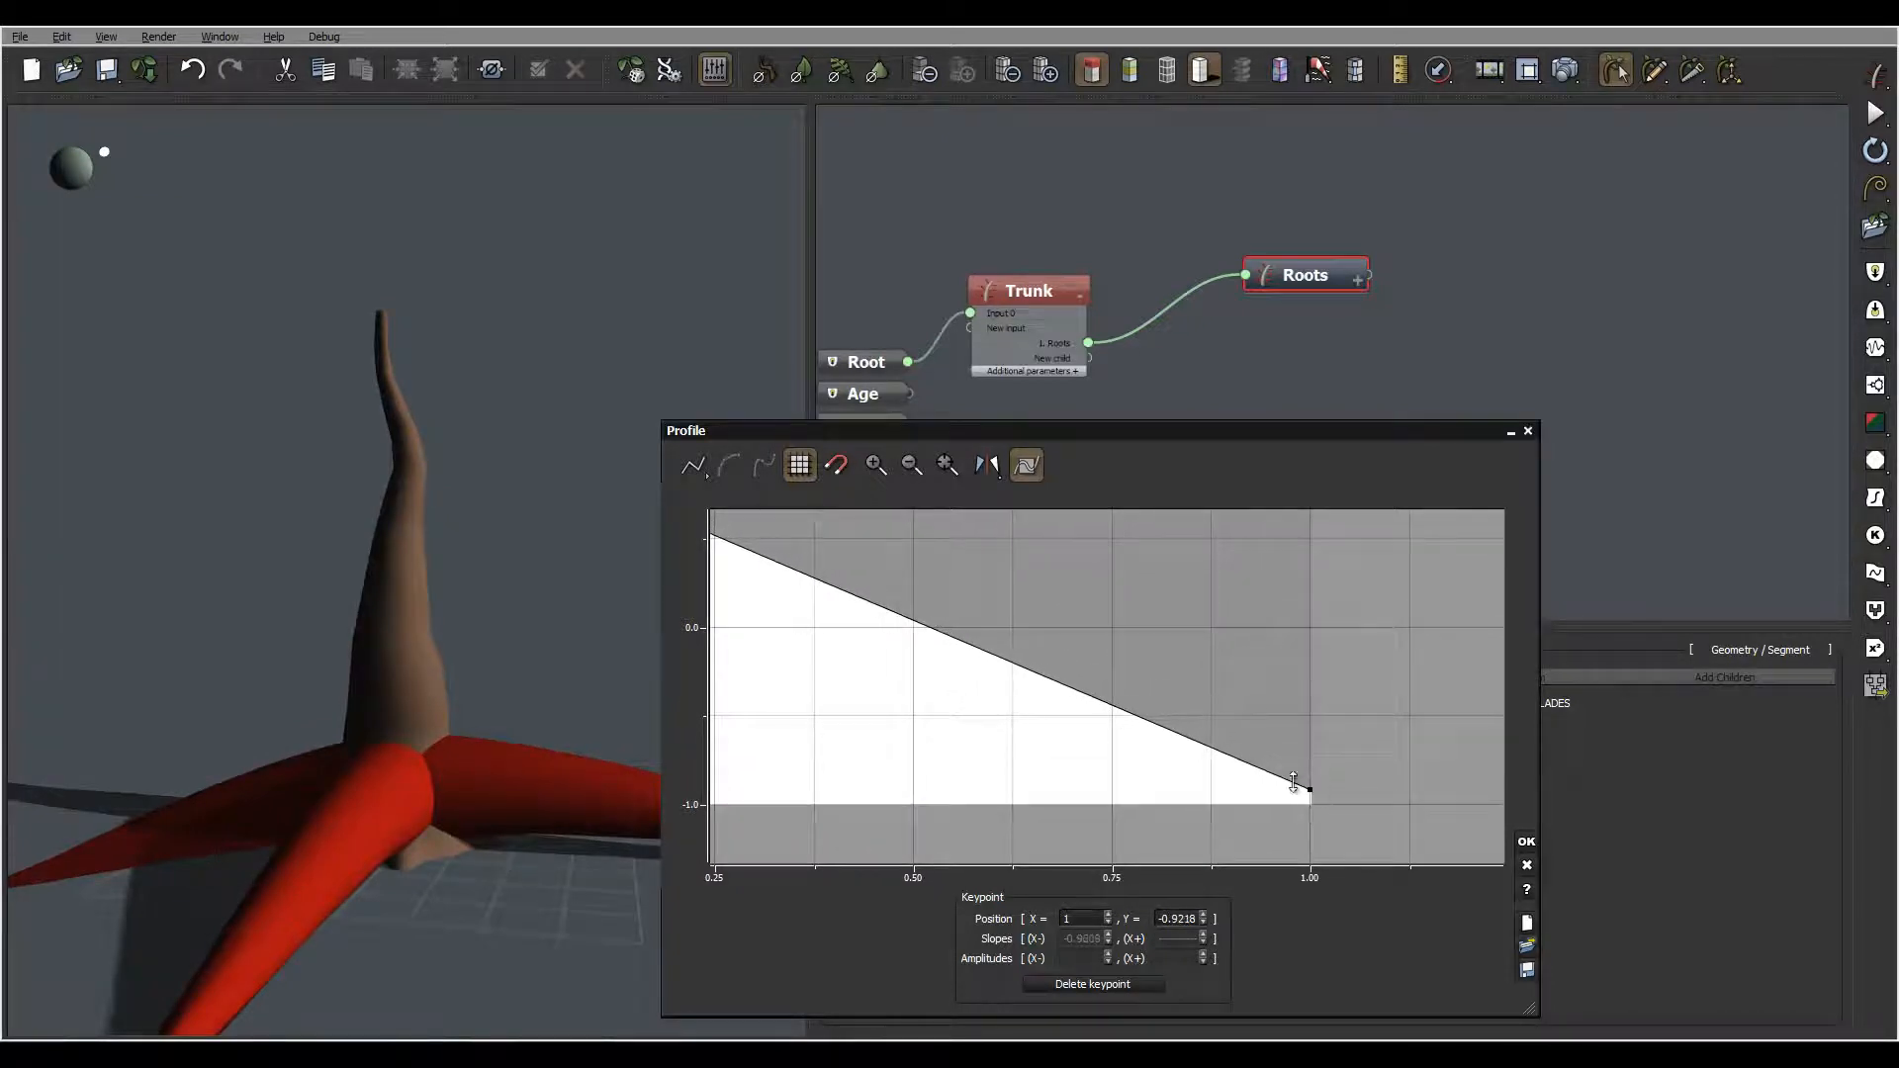
{"action": "right_click_drag", "start_coordinate": [606, 699], "coordinate": [514, 712]}
{"action": "left_click", "coordinate": [1526, 842]}
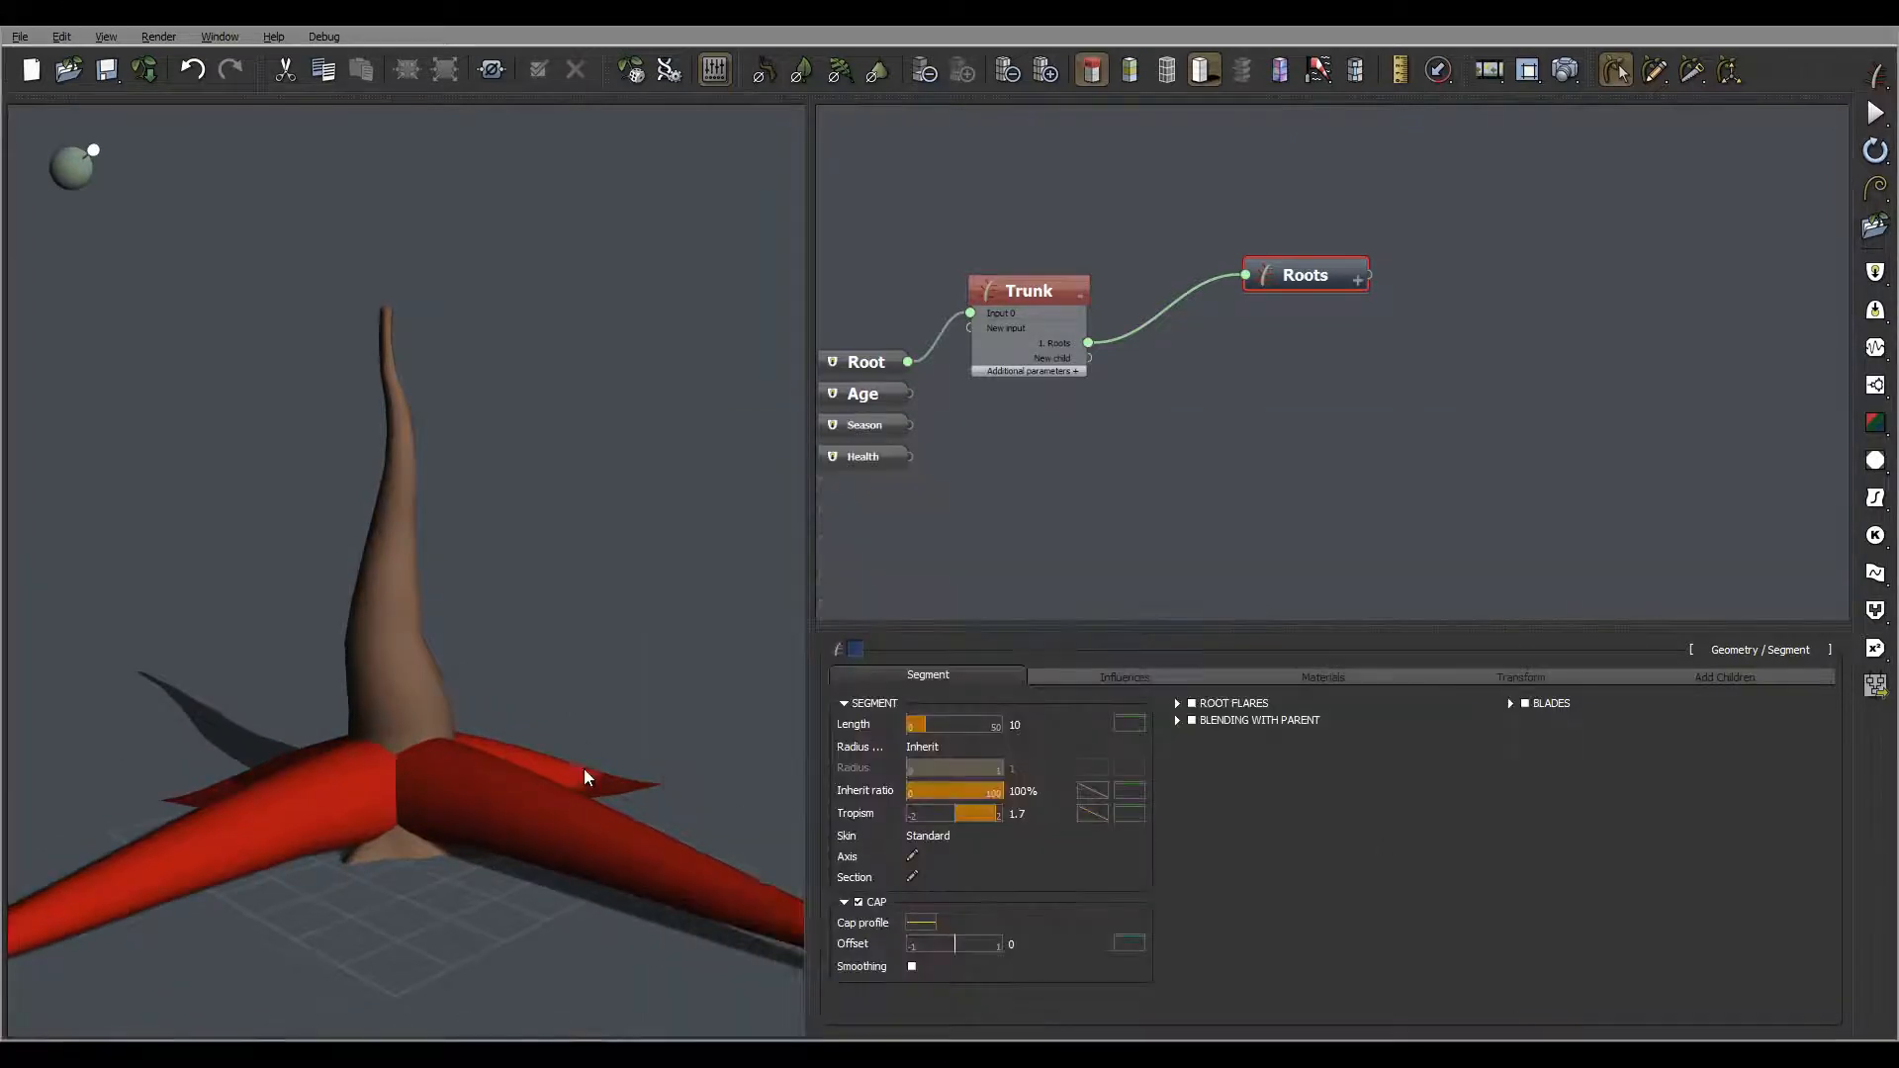
{"action": "right_click_drag", "start_coordinate": [585, 770], "coordinate": [540, 765]}
{"action": "right_click_drag", "start_coordinate": [742, 792], "coordinate": [527, 823]}
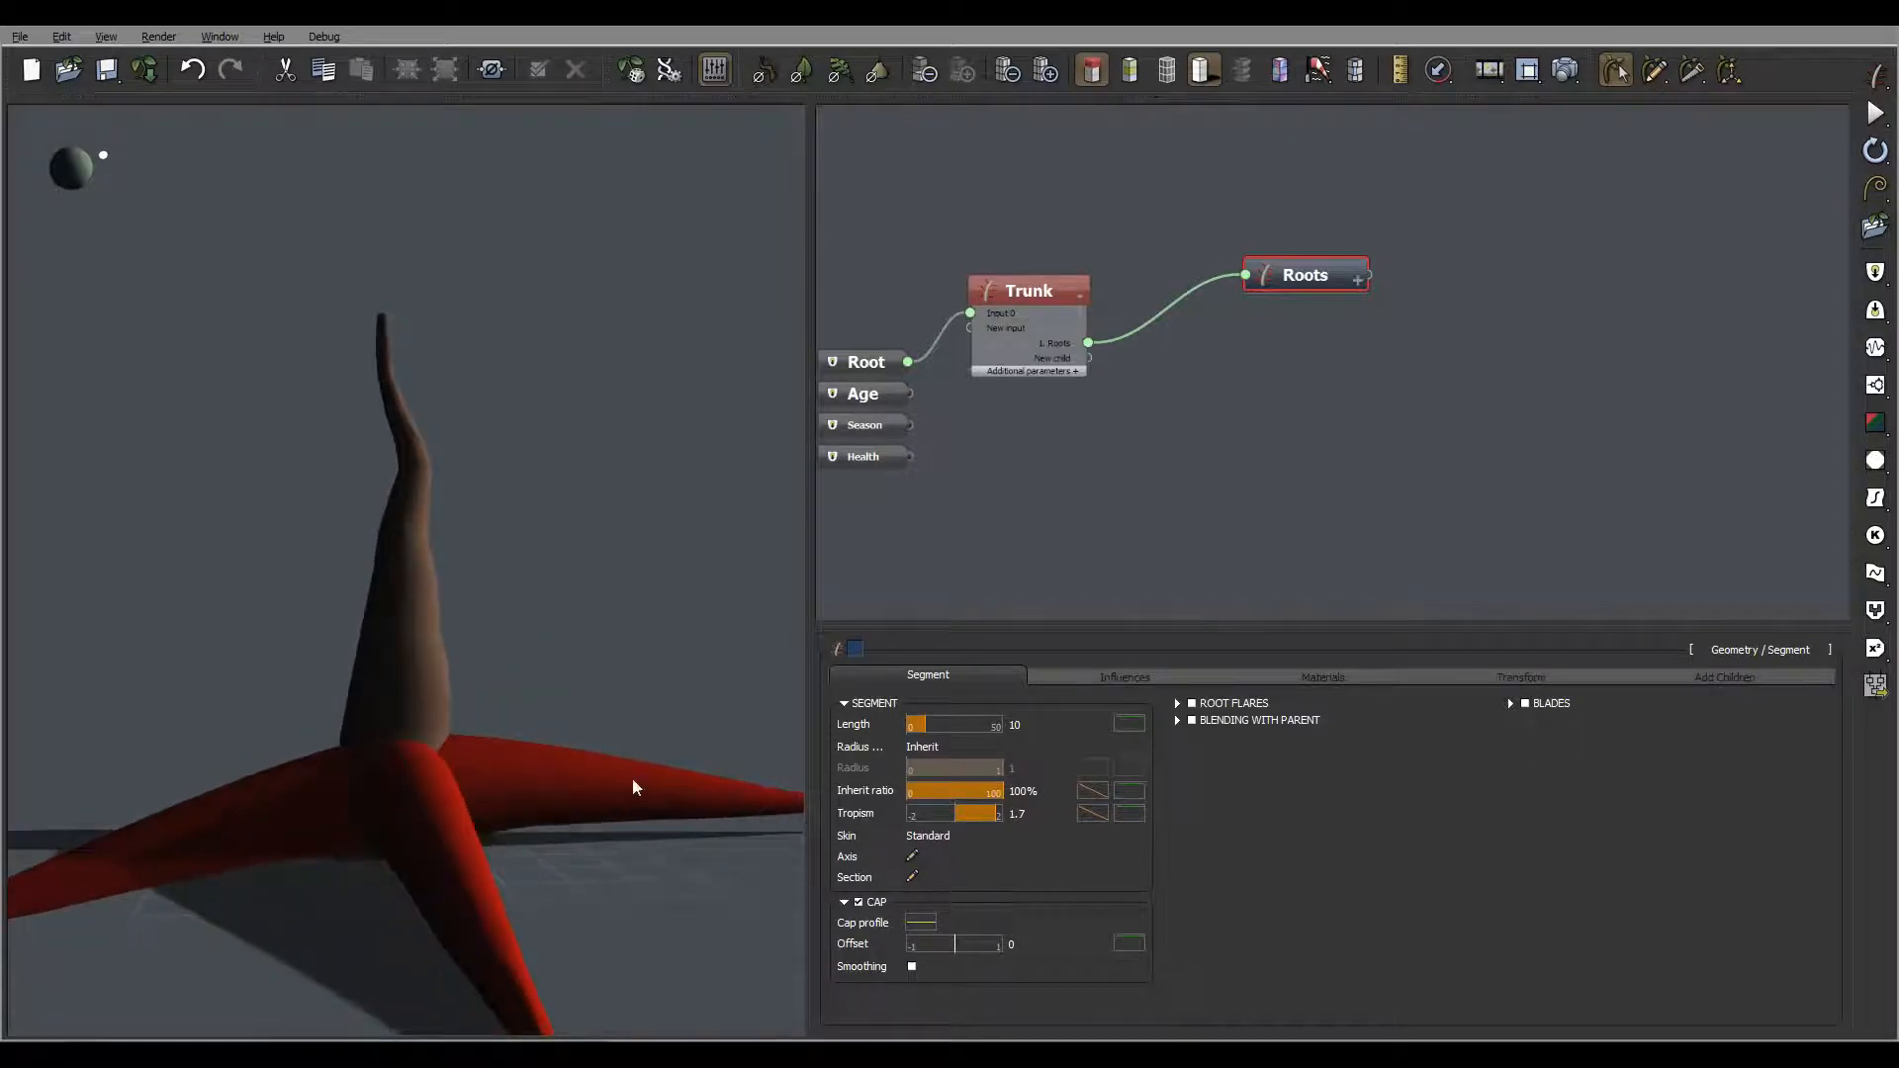
{"action": "right_click_drag", "start_coordinate": [632, 781], "coordinate": [99, 849]}
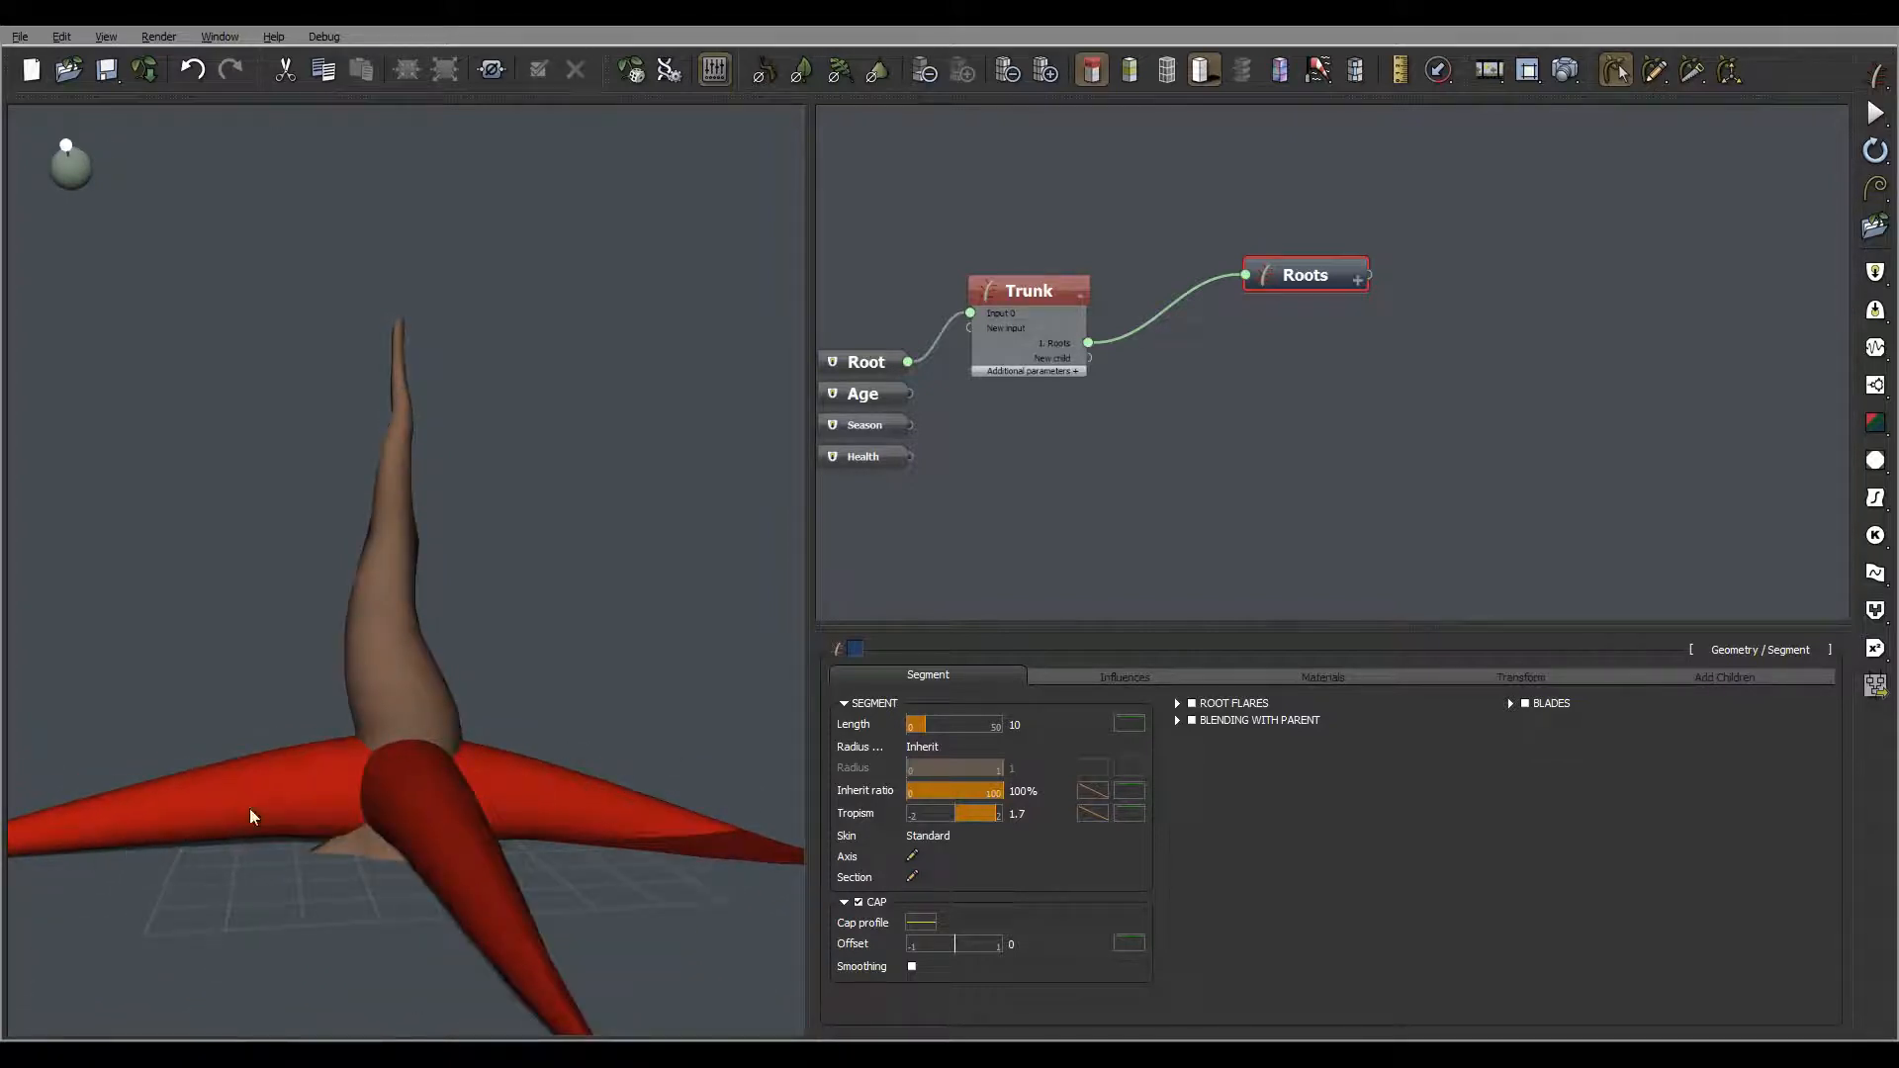
{"action": "right_click_drag", "start_coordinate": [252, 814], "coordinate": [893, 706]}
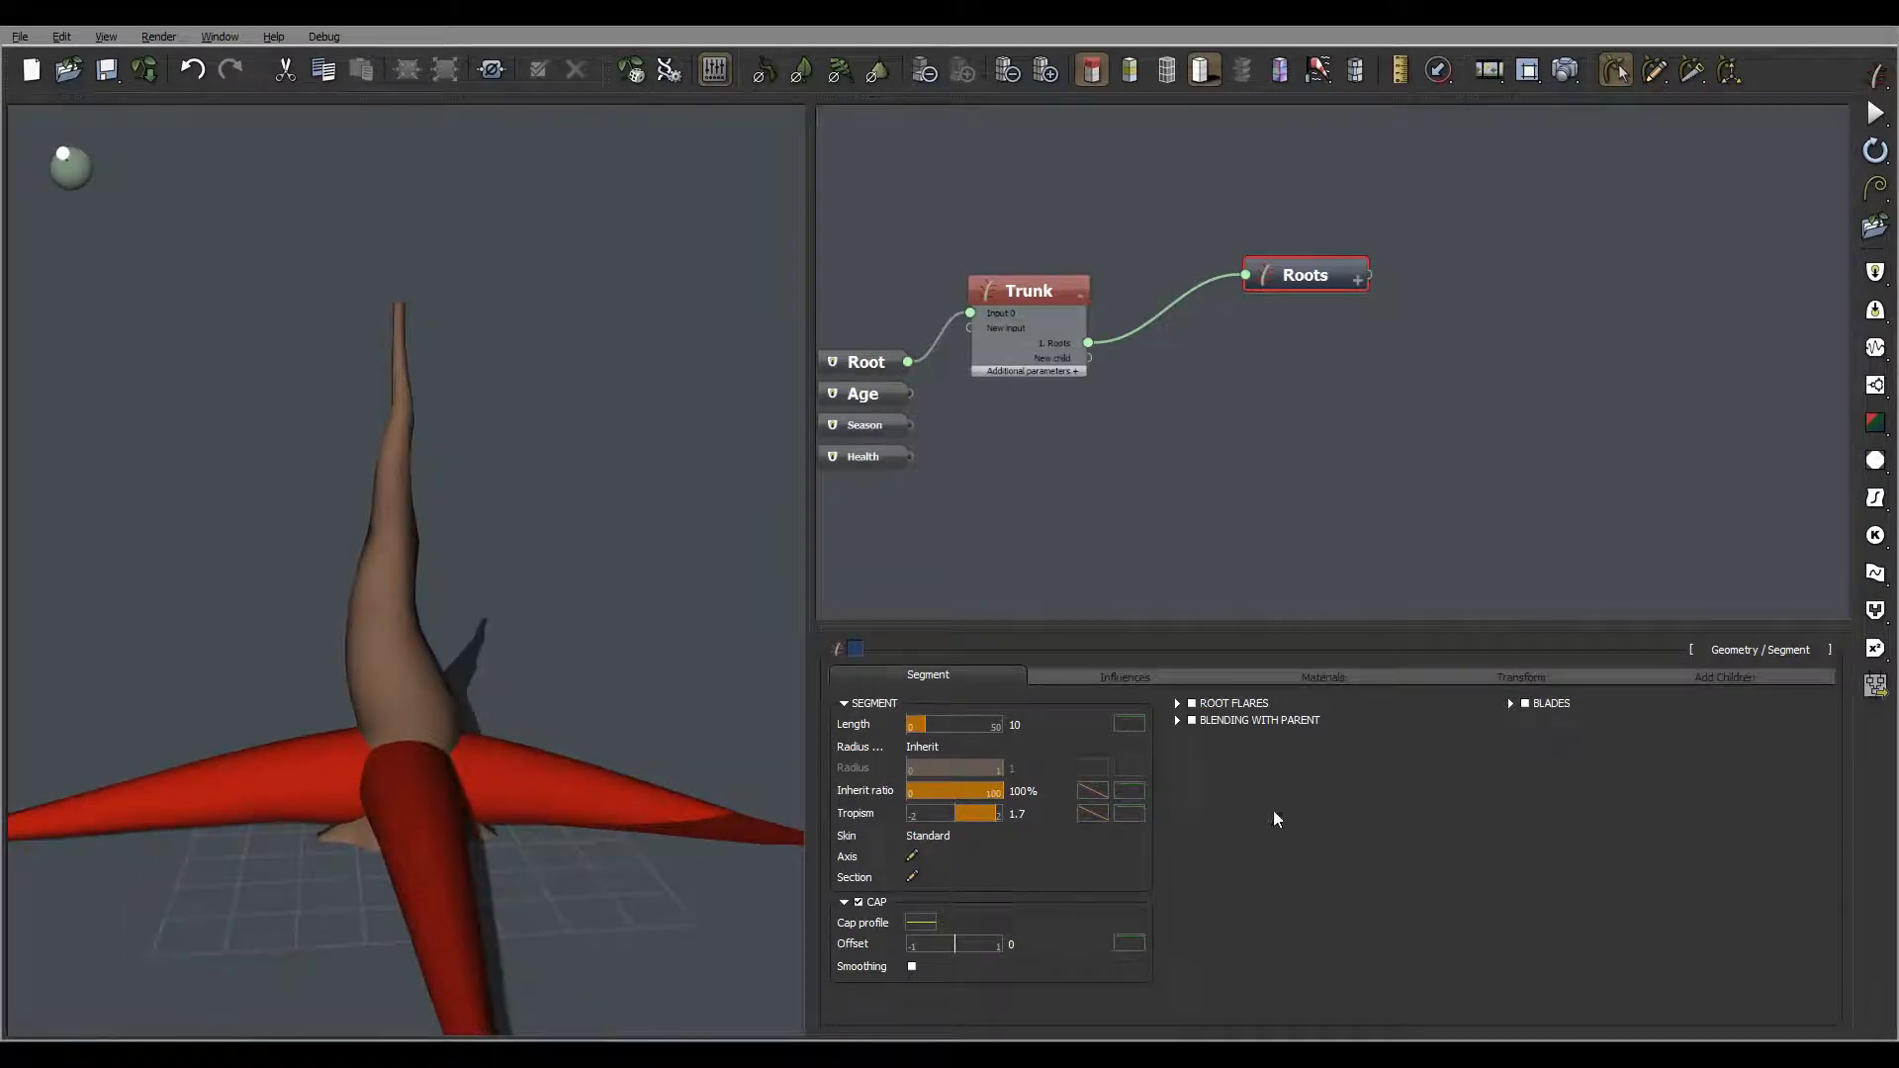
Perturb the roots' axis with a strength of 0.9 and a frequency of 0.5
{"action": "left_click", "coordinate": [1138, 678]}
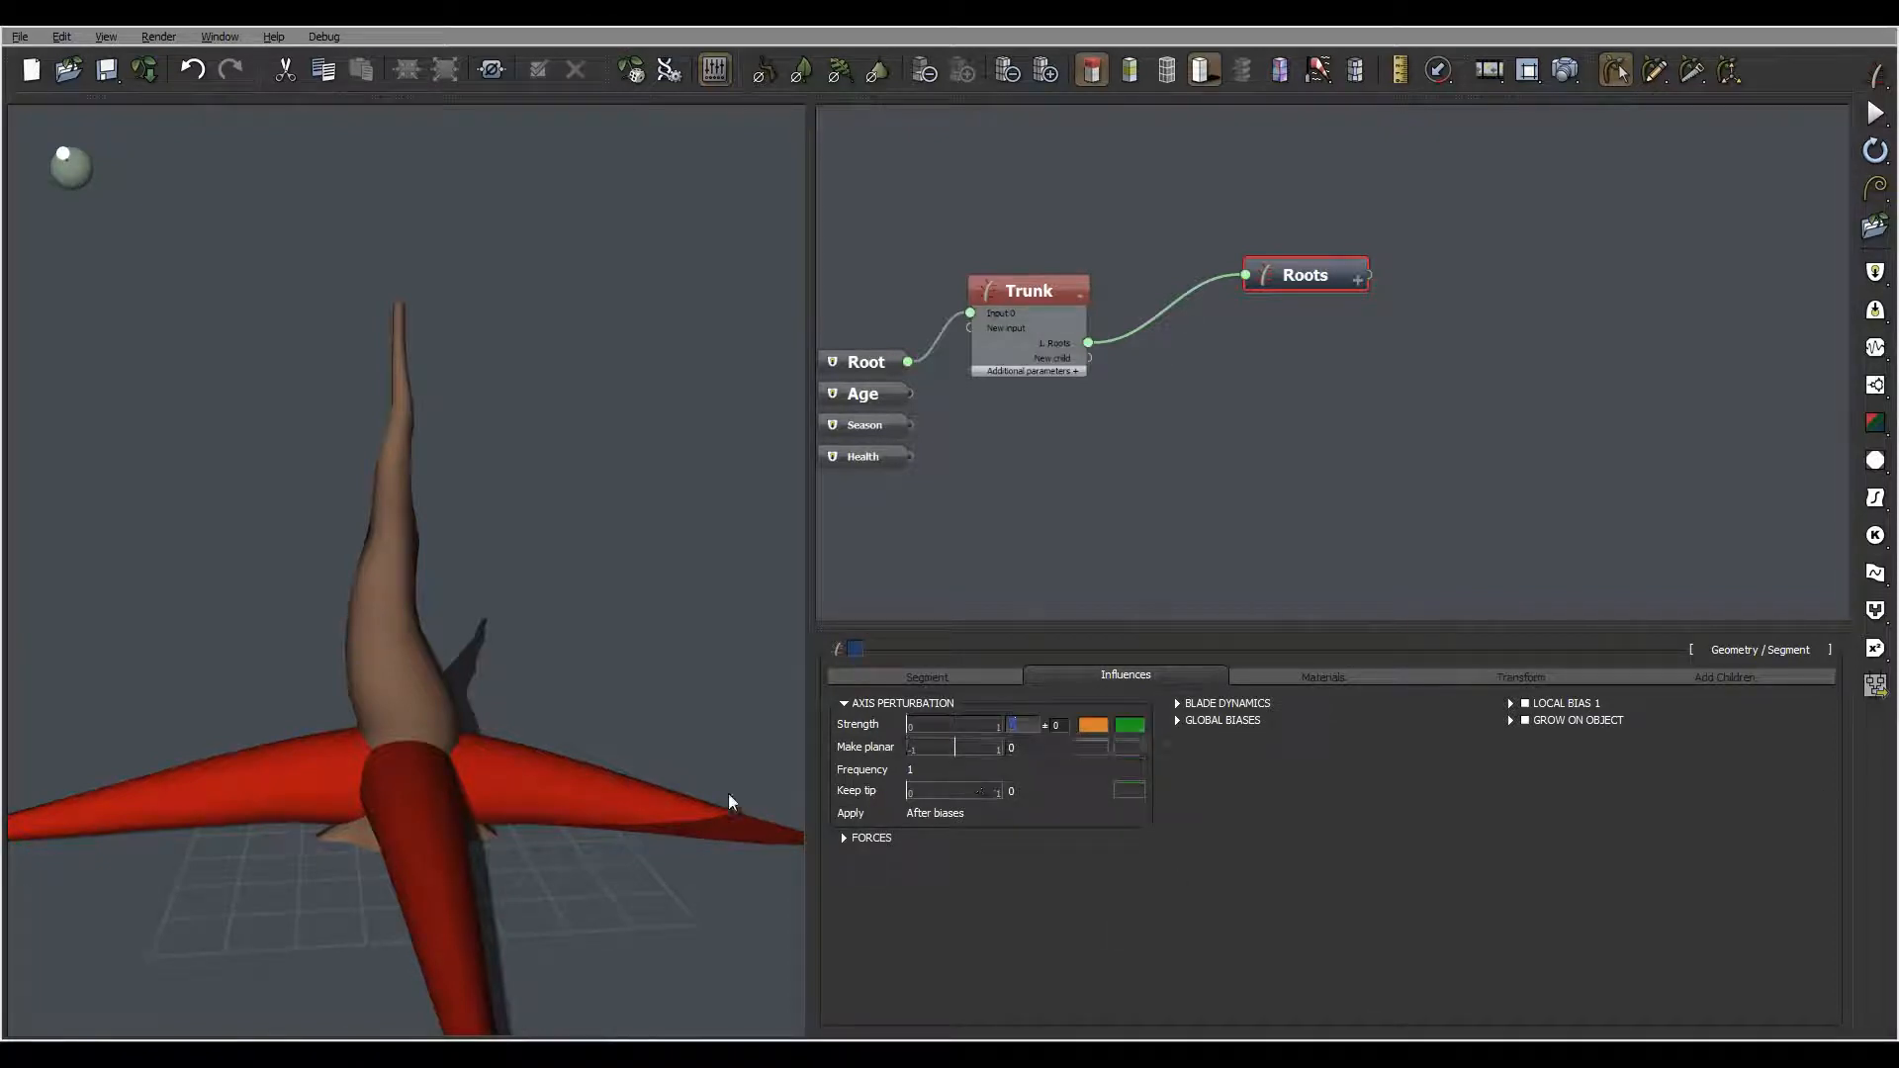
{"action": "left_click_drag", "start_coordinate": [627, 721], "coordinate": [647, 786]}
{"action": "double_click", "coordinate": [1030, 726]}
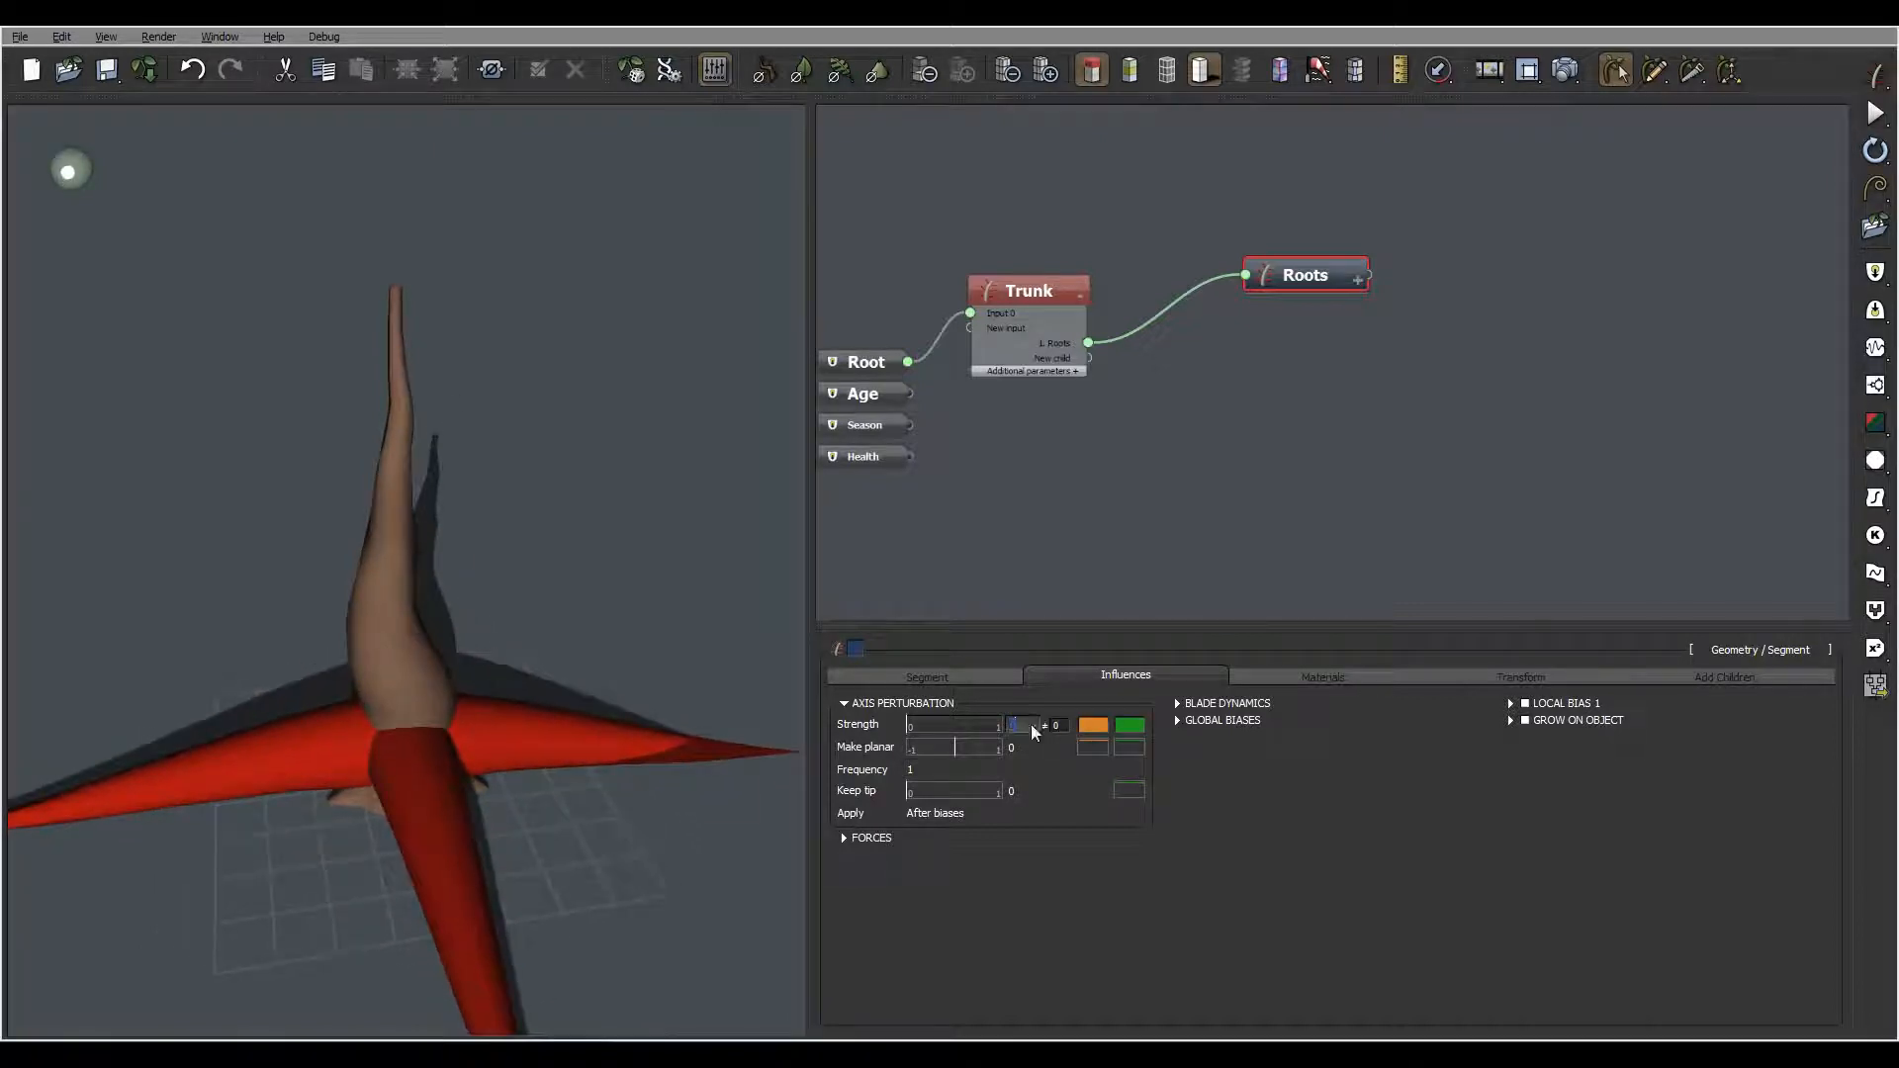
{"action": "type", "text": "0."}
{"action": "left_click", "coordinate": [925, 771]}
{"action": "type", "text": "0.3"}
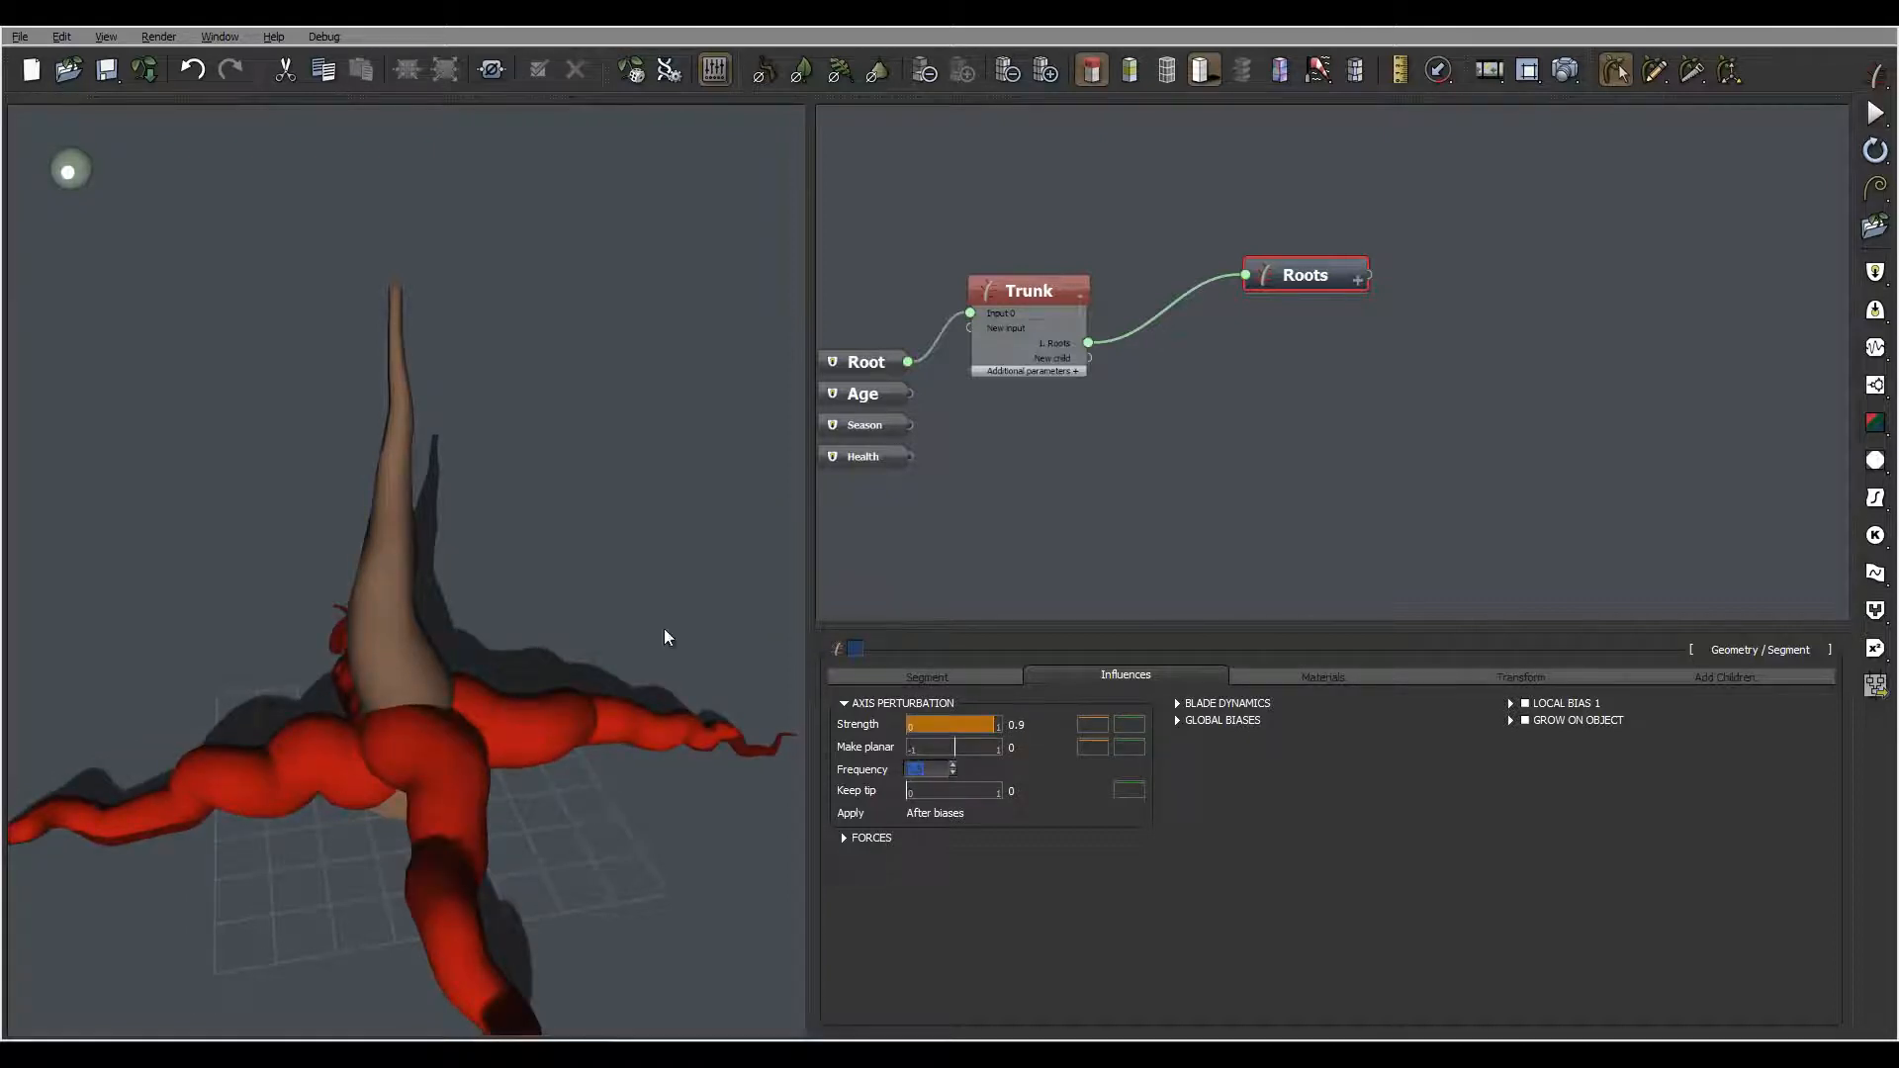
{"action": "key", "text": "Return"}
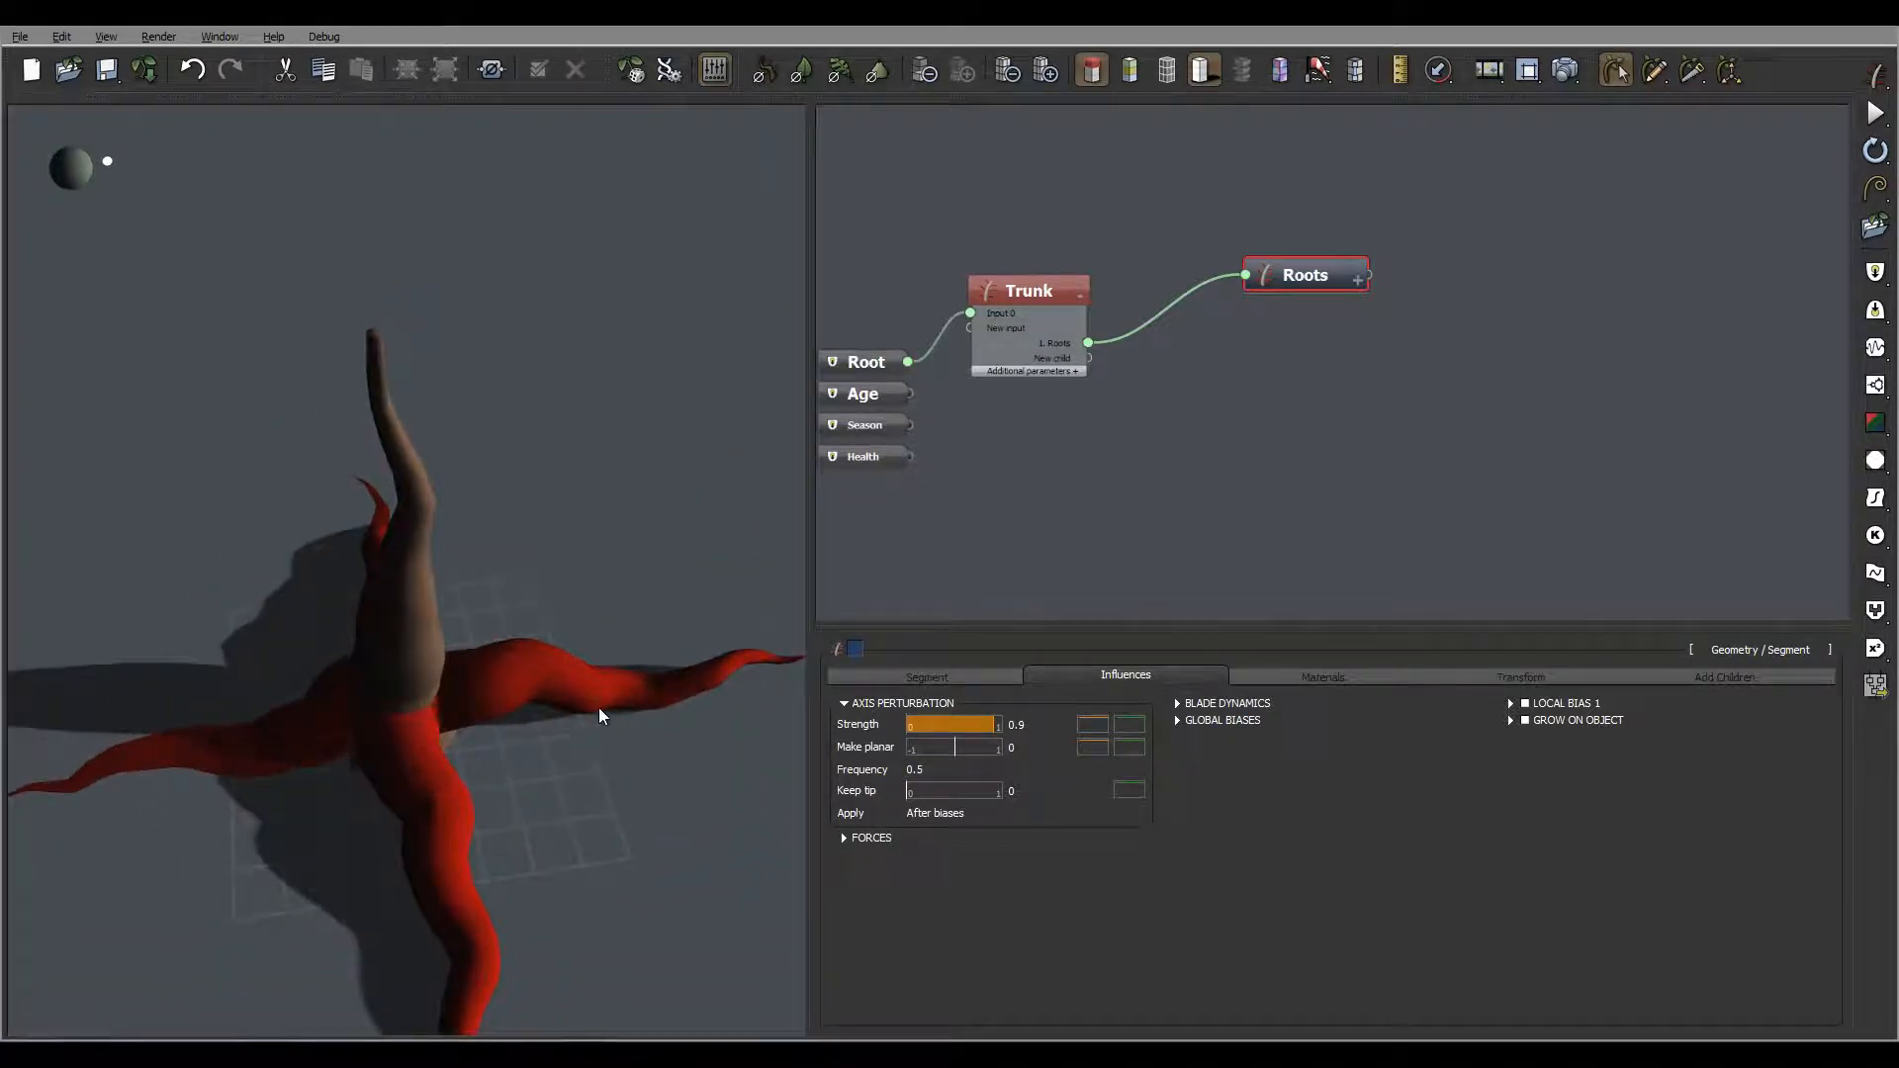
{"action": "left_click_drag", "start_coordinate": [581, 725], "coordinate": [403, 551]}
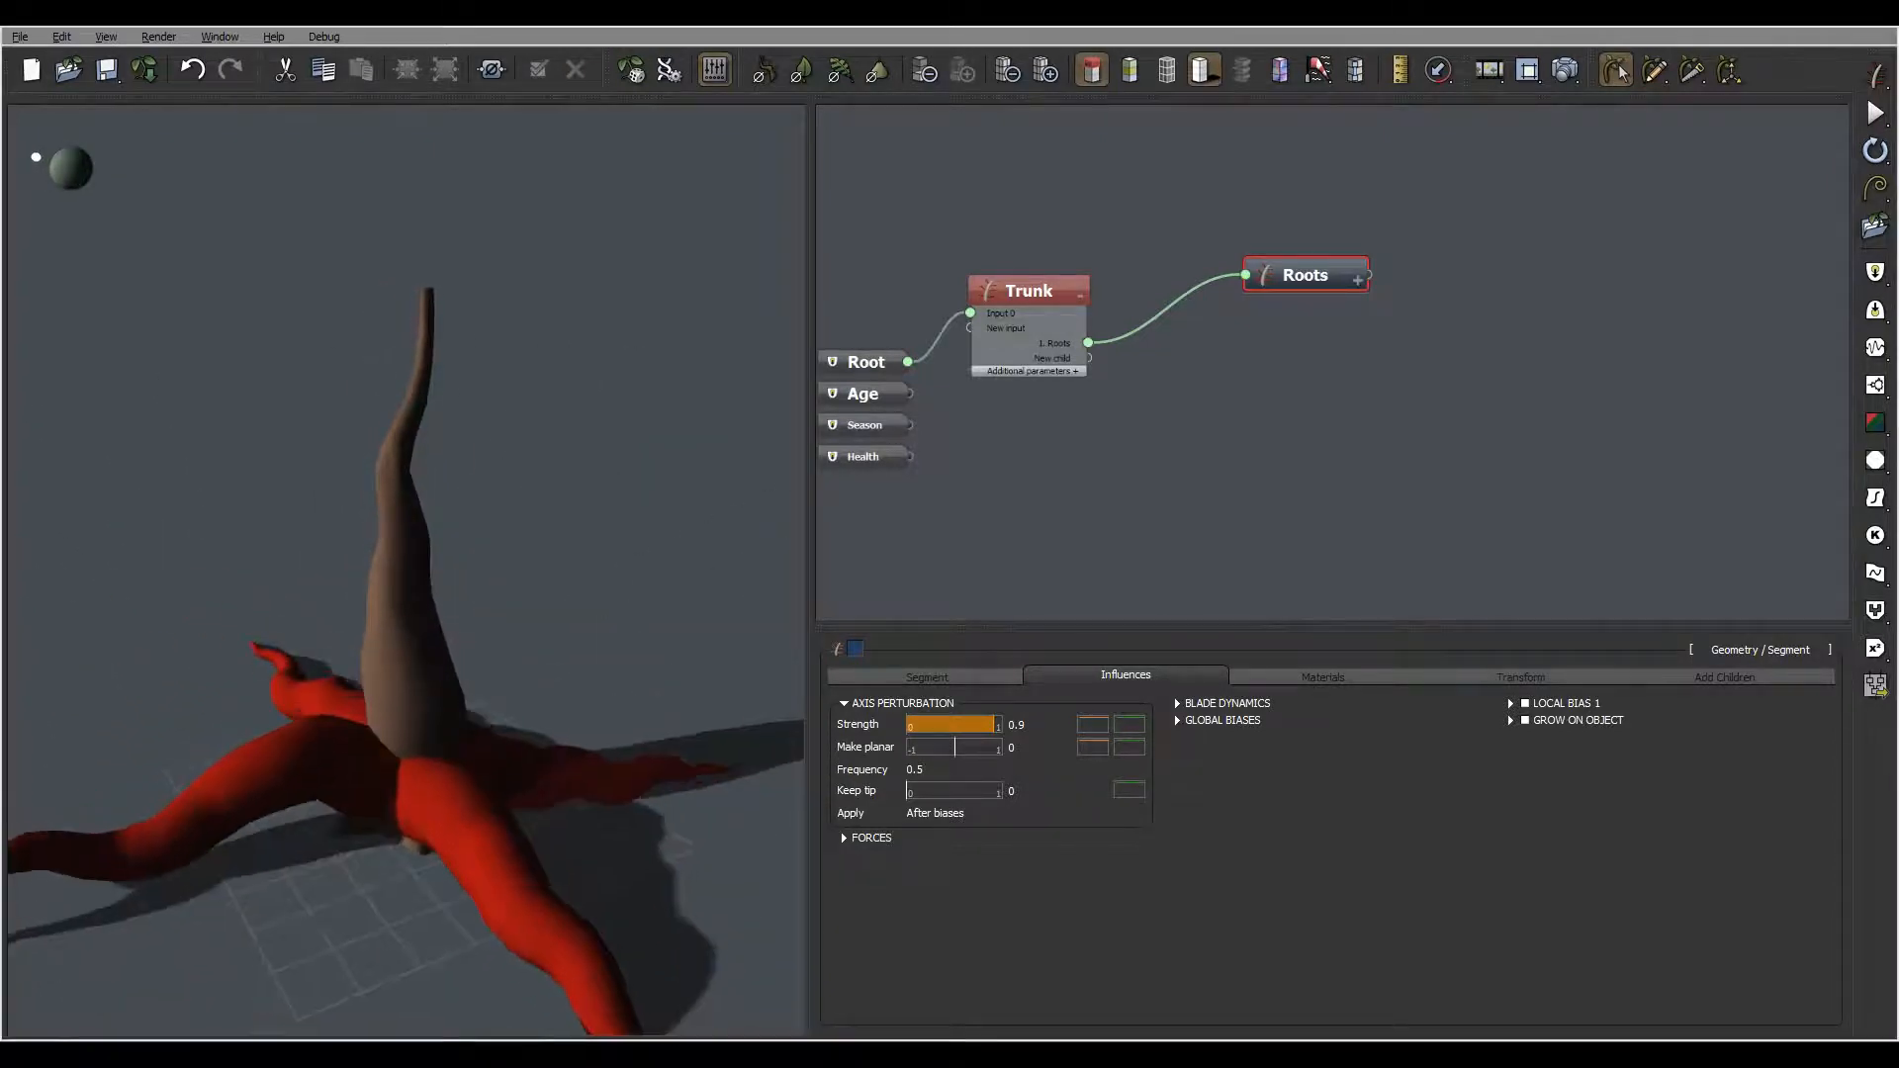
{"action": "left_click_drag", "start_coordinate": [250, 664], "coordinate": [426, 593]}
{"action": "left_click_drag", "start_coordinate": [649, 691], "coordinate": [357, 688]}
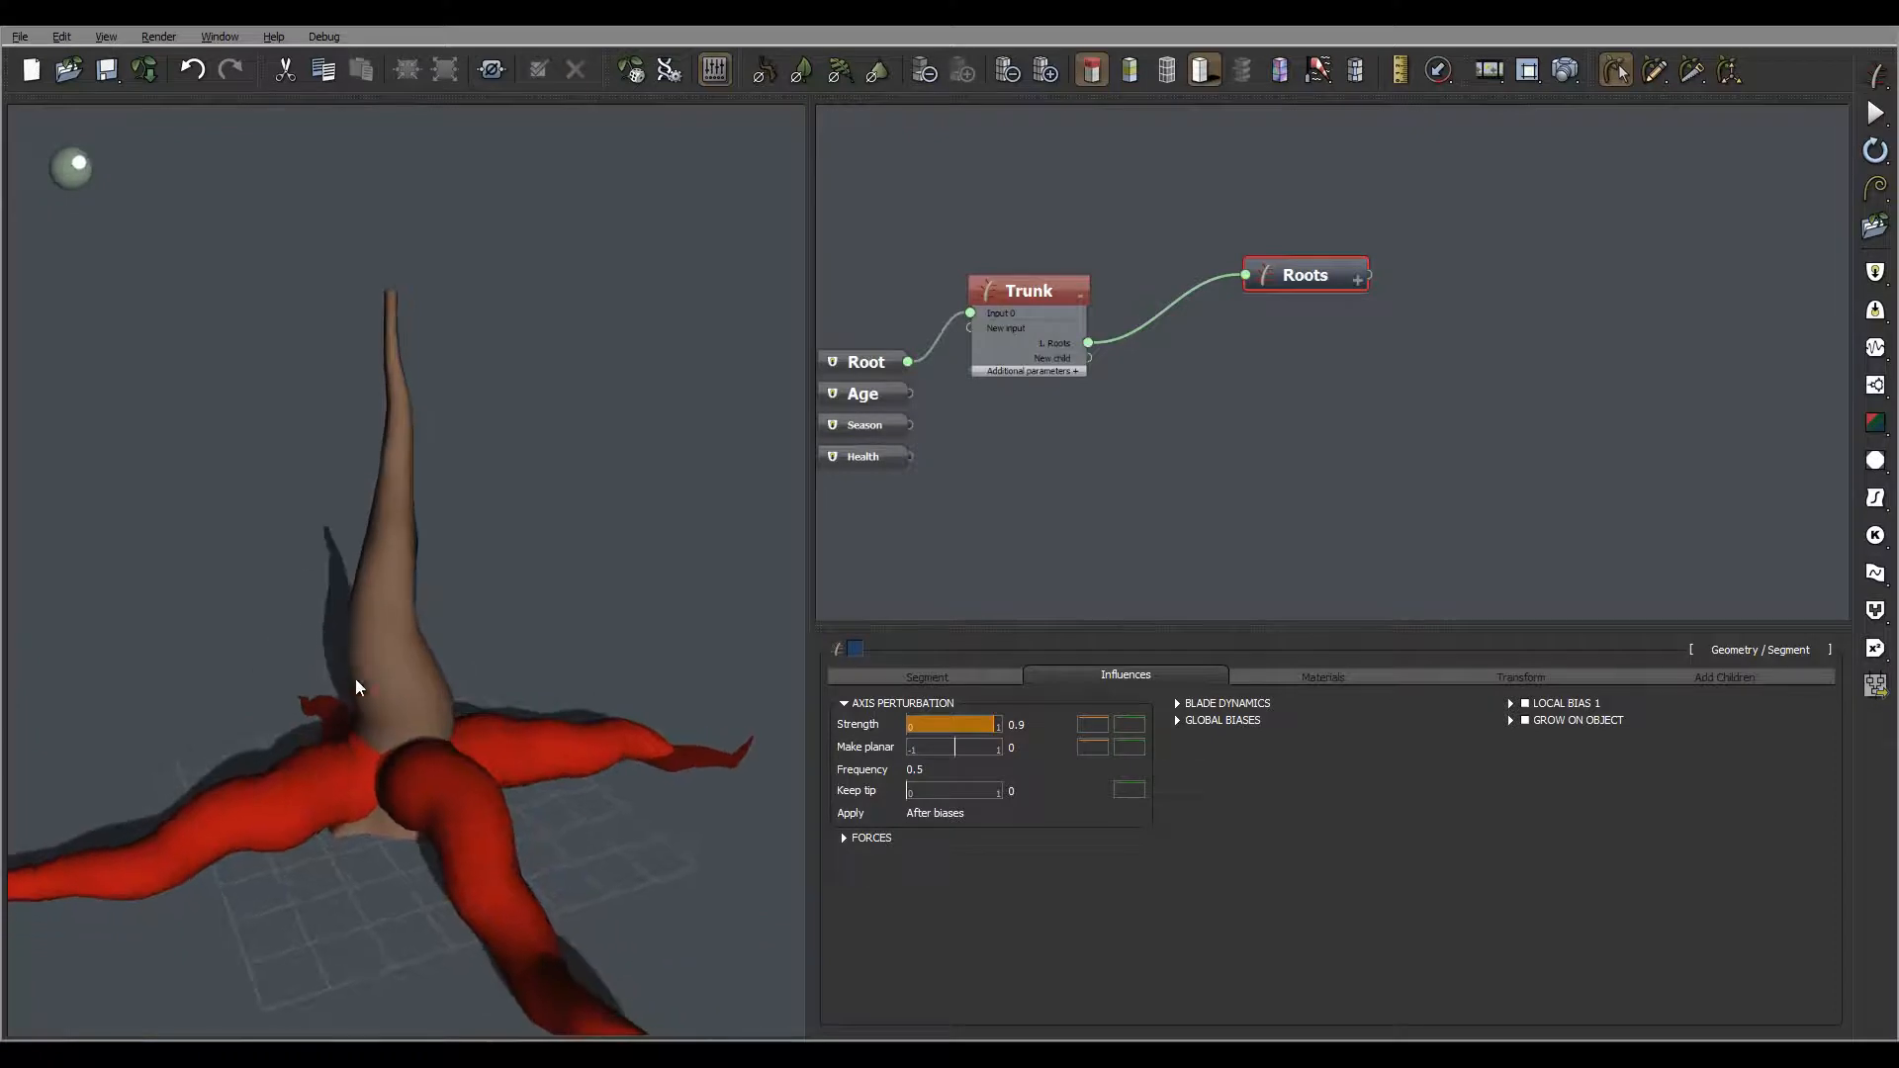
{"action": "left_click_drag", "start_coordinate": [422, 744], "coordinate": [511, 719]}
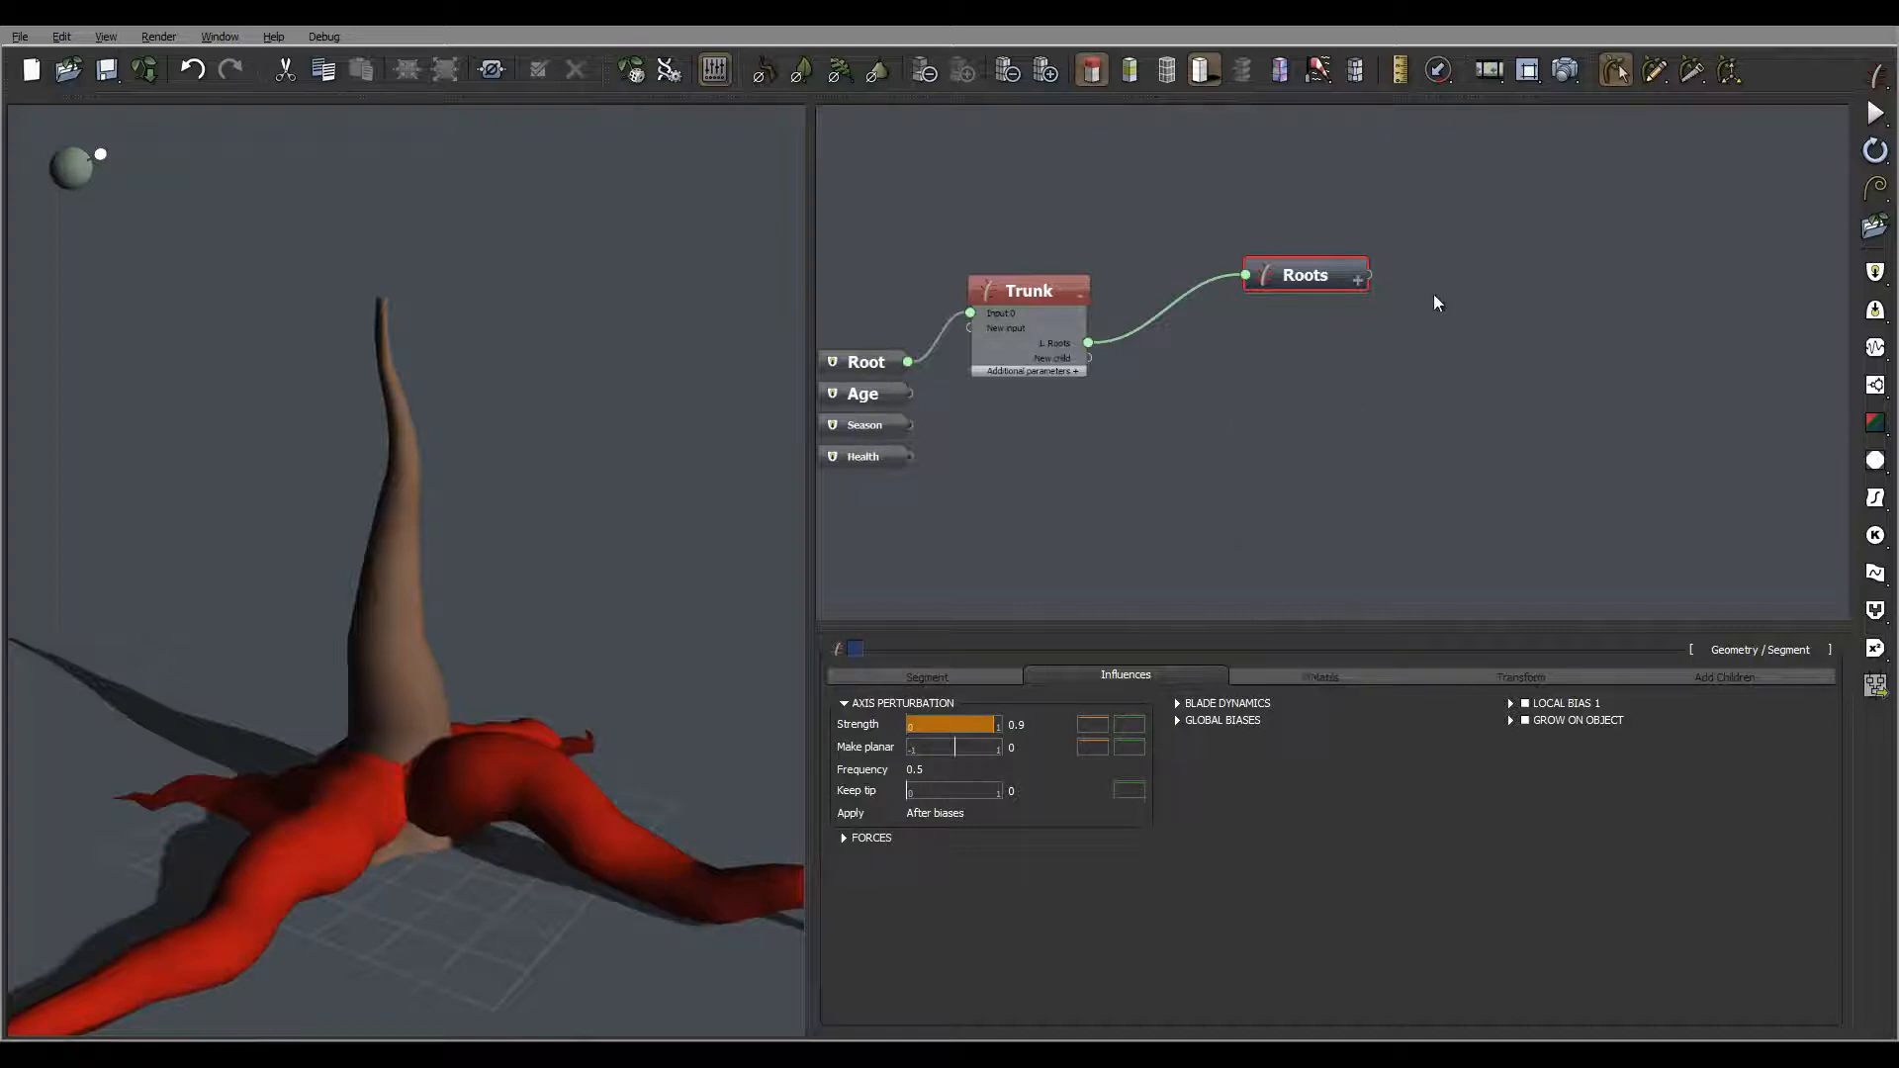
{"action": "mouse_move", "coordinate": [348, 603]}
{"action": "right_mouse_down"}
{"action": "mouse_move", "coordinate": [474, 645]}
{"action": "mouse_move", "coordinate": [422, 608]}
{"action": "mouse_move", "coordinate": [336, 611]}
{"action": "right_mouse_up"}
{"action": "left_click", "coordinate": [1337, 679]}
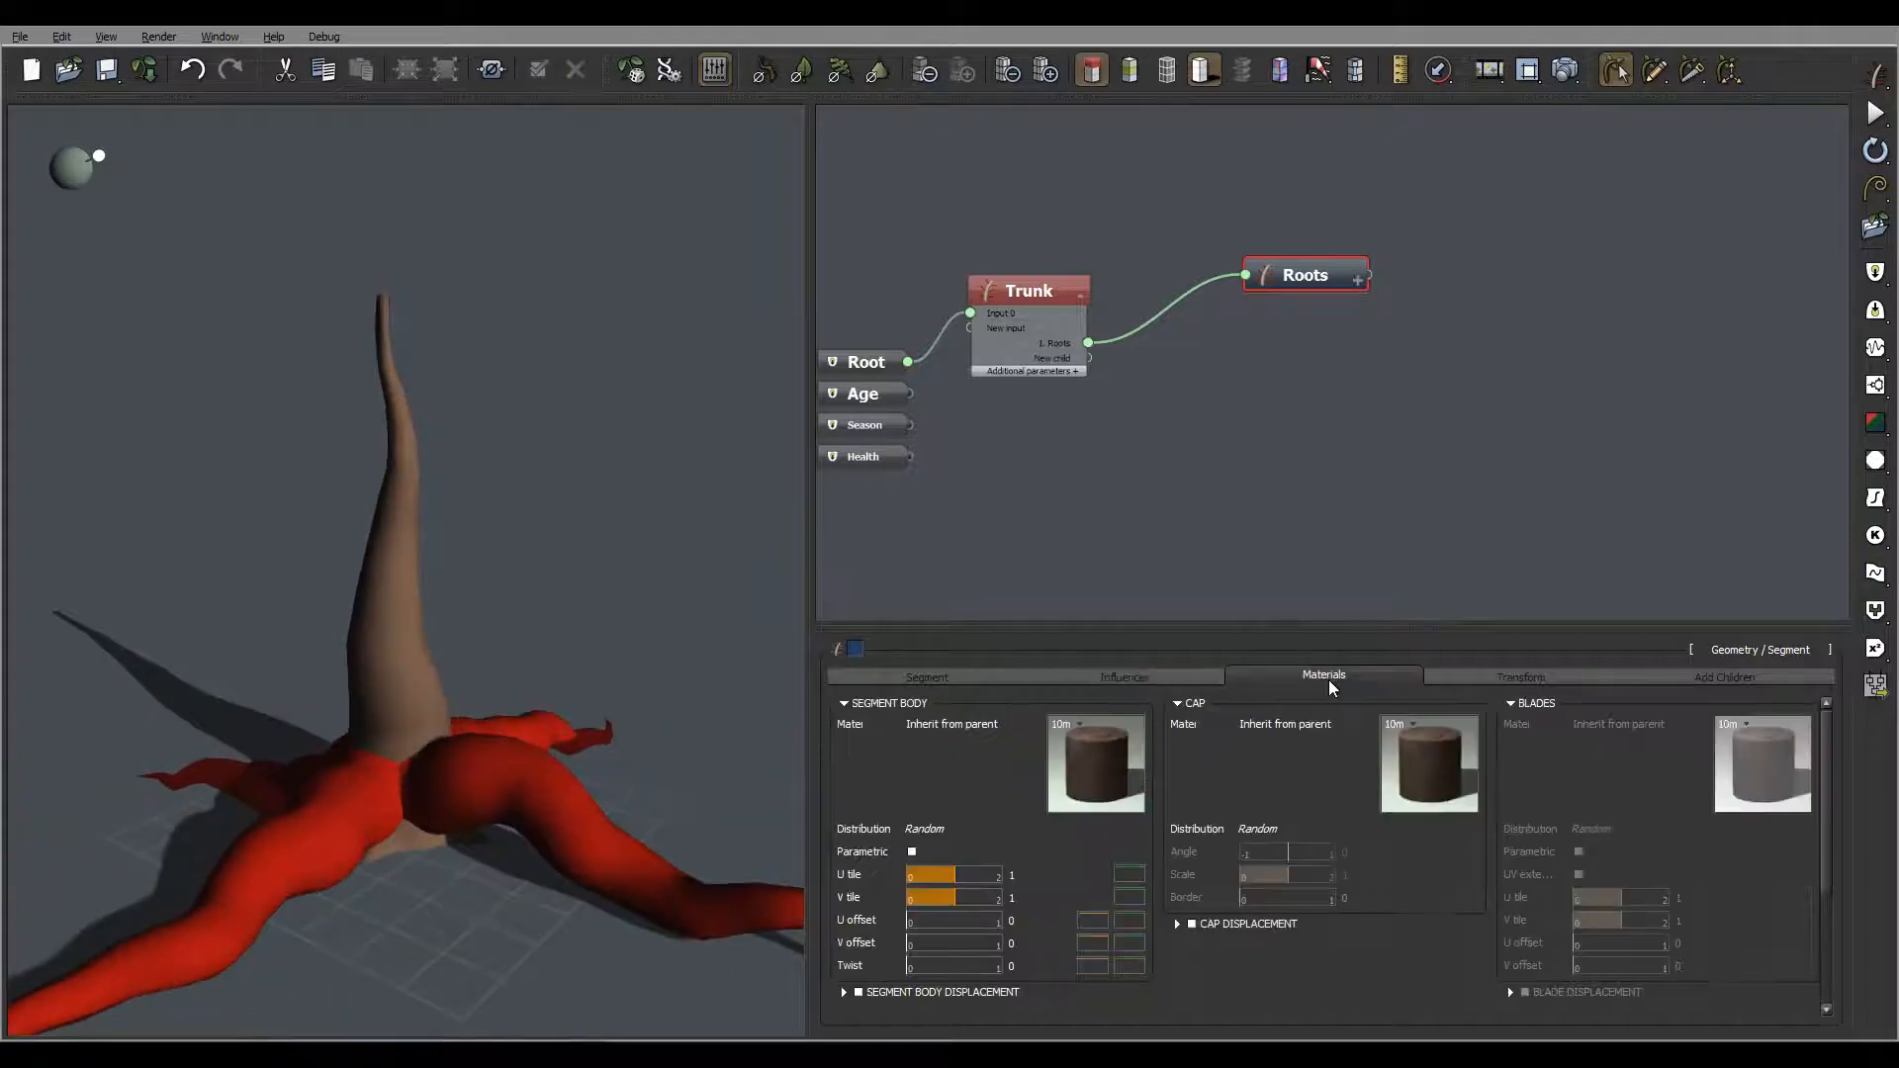
{"action": "double_click", "coordinate": [1092, 791]}
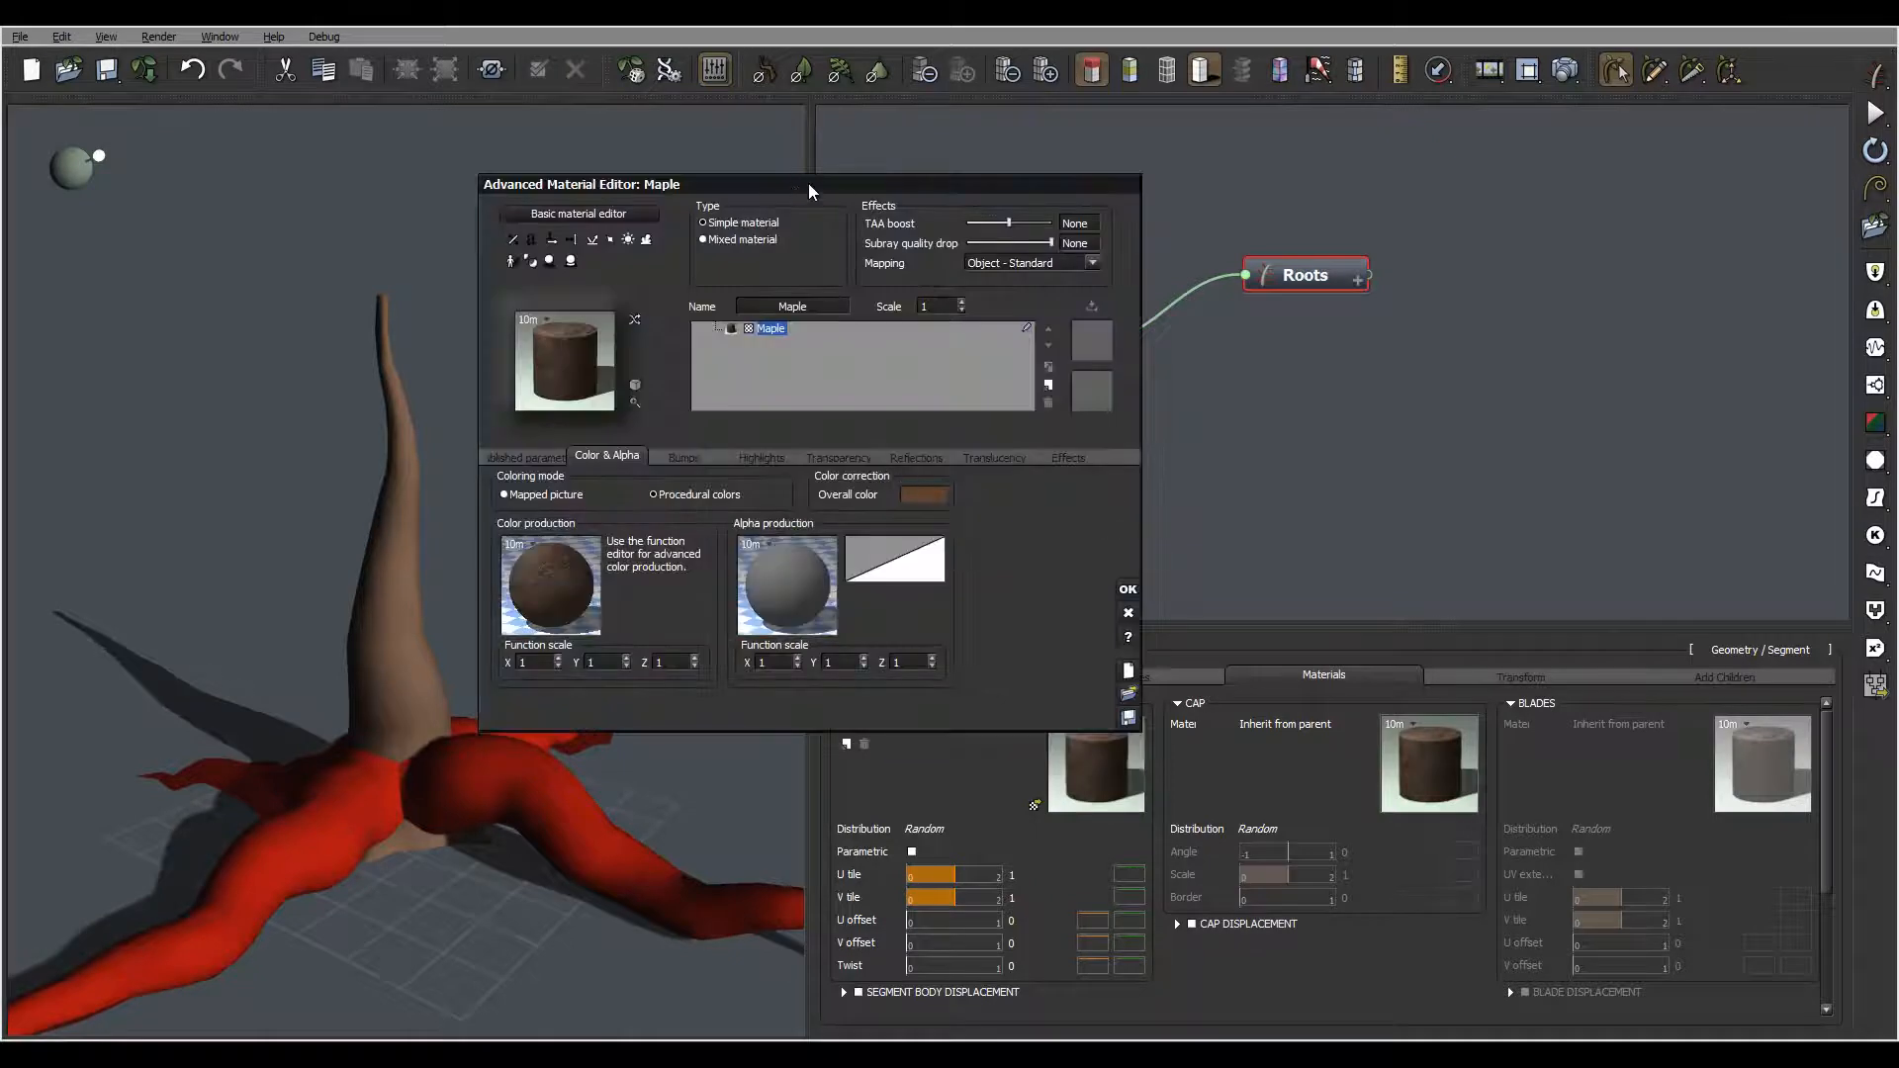
{"action": "left_click_drag", "start_coordinate": [811, 189], "coordinate": [1023, 168]}
{"action": "left_click", "coordinate": [737, 435]}
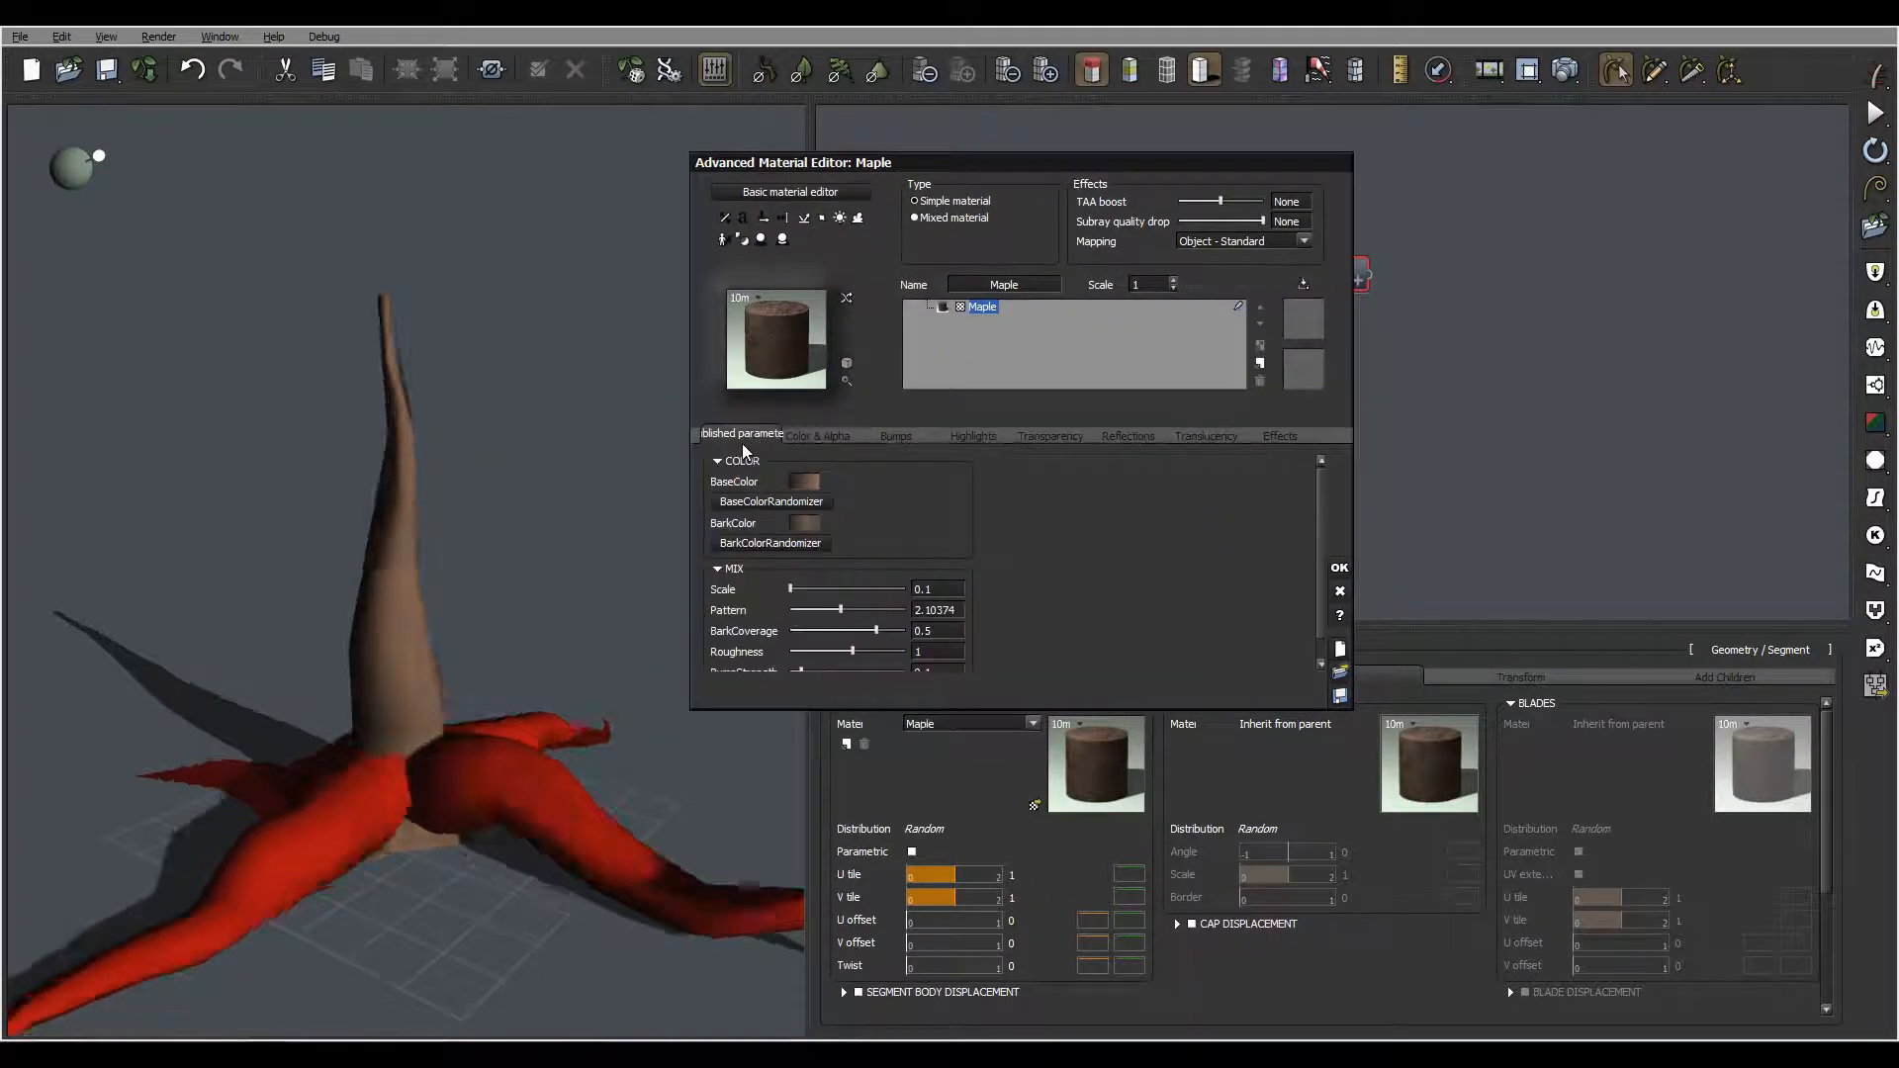
{"action": "left_click", "coordinate": [1339, 591]}
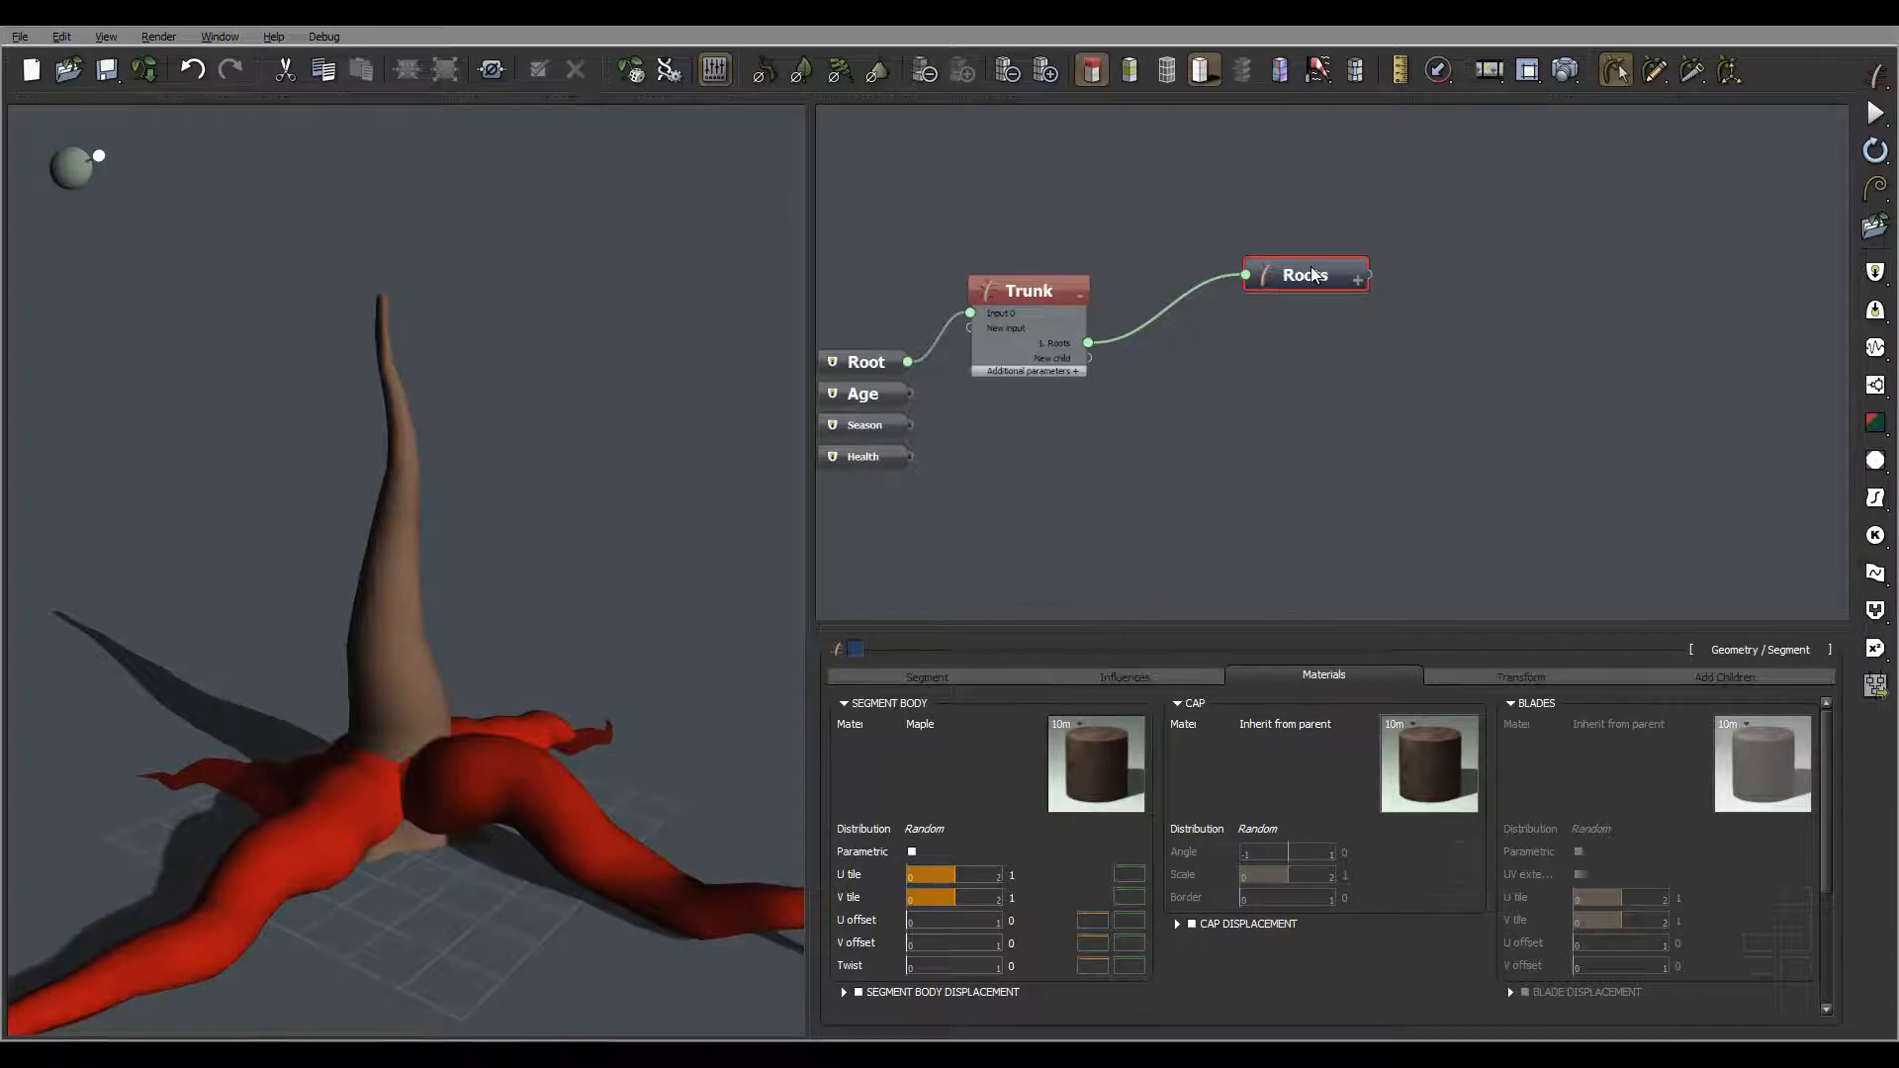
Assign the Default material to the roots' segment body and load pine-d.jpg as its mapped color picture
{"action": "left_click", "coordinate": [1028, 723]}
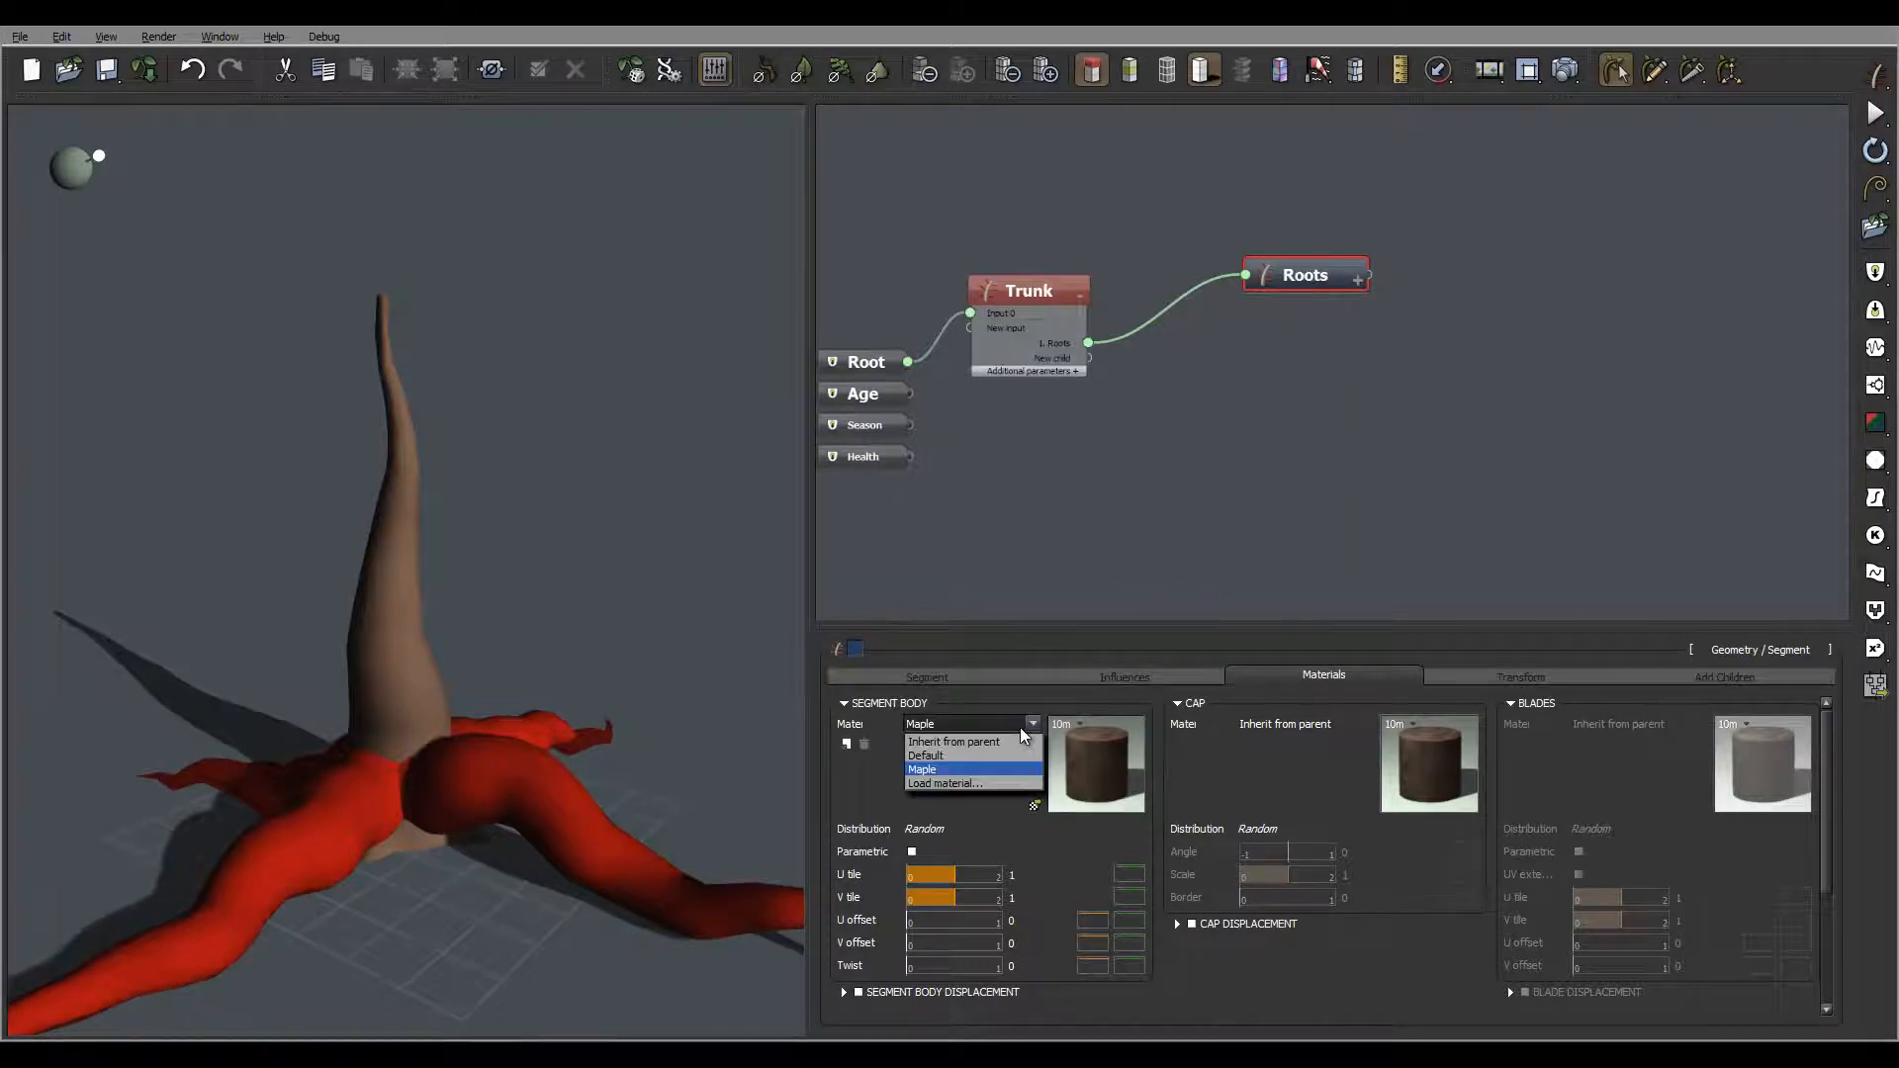
{"action": "left_click", "coordinate": [959, 755]}
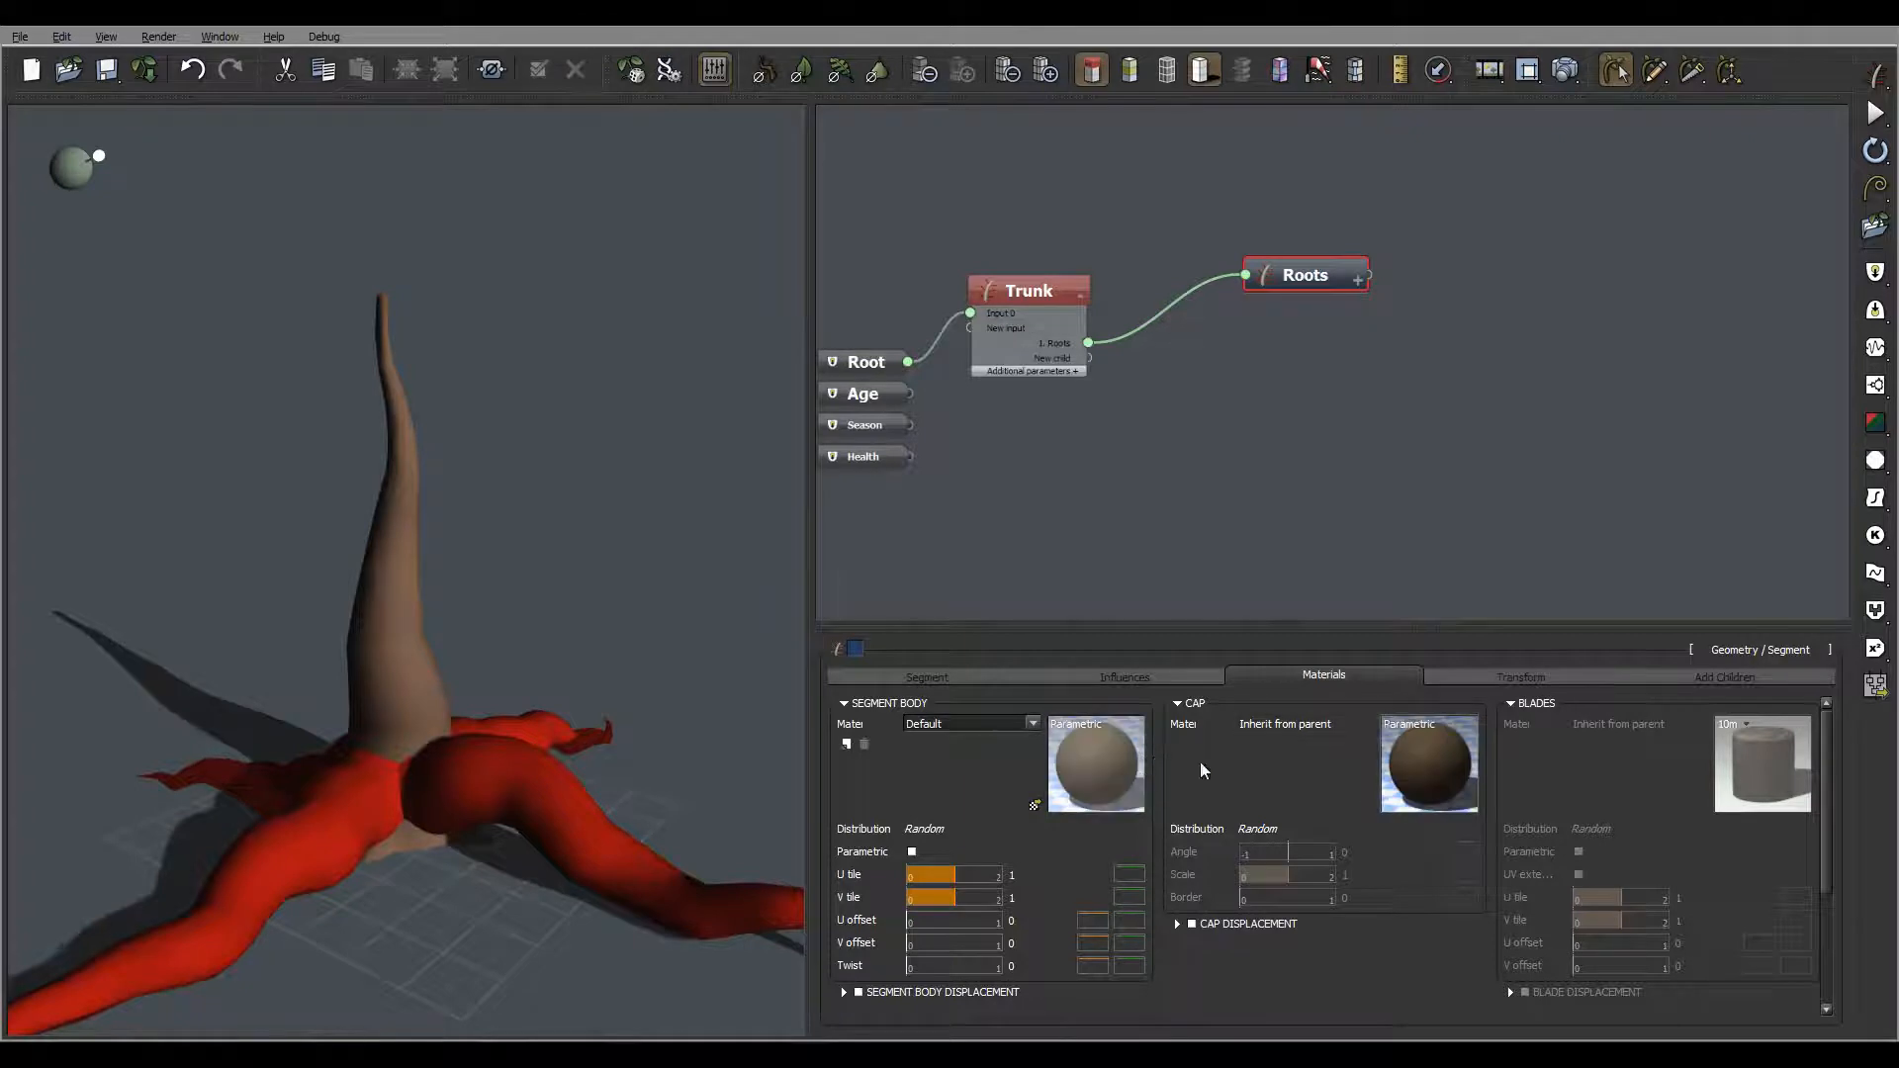
{"action": "left_click", "coordinate": [1035, 803]}
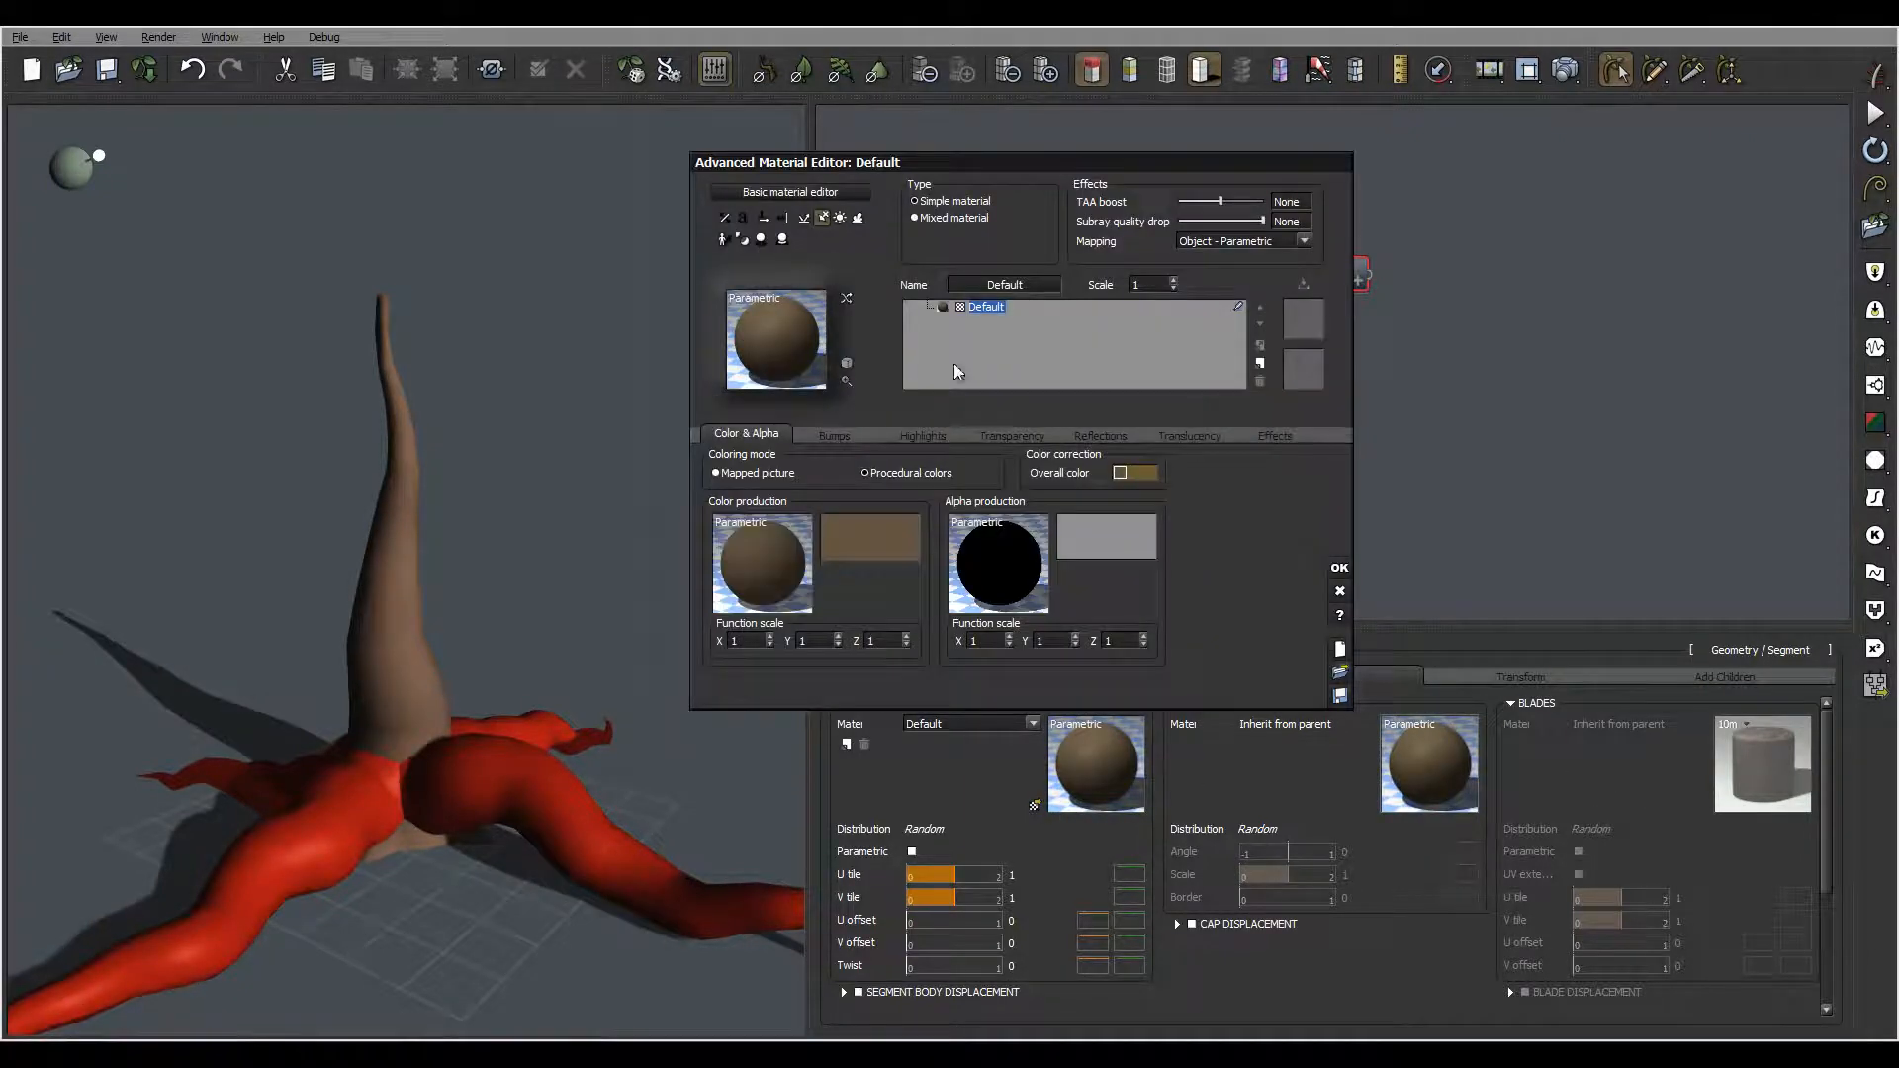
{"action": "left_click", "coordinate": [771, 474]}
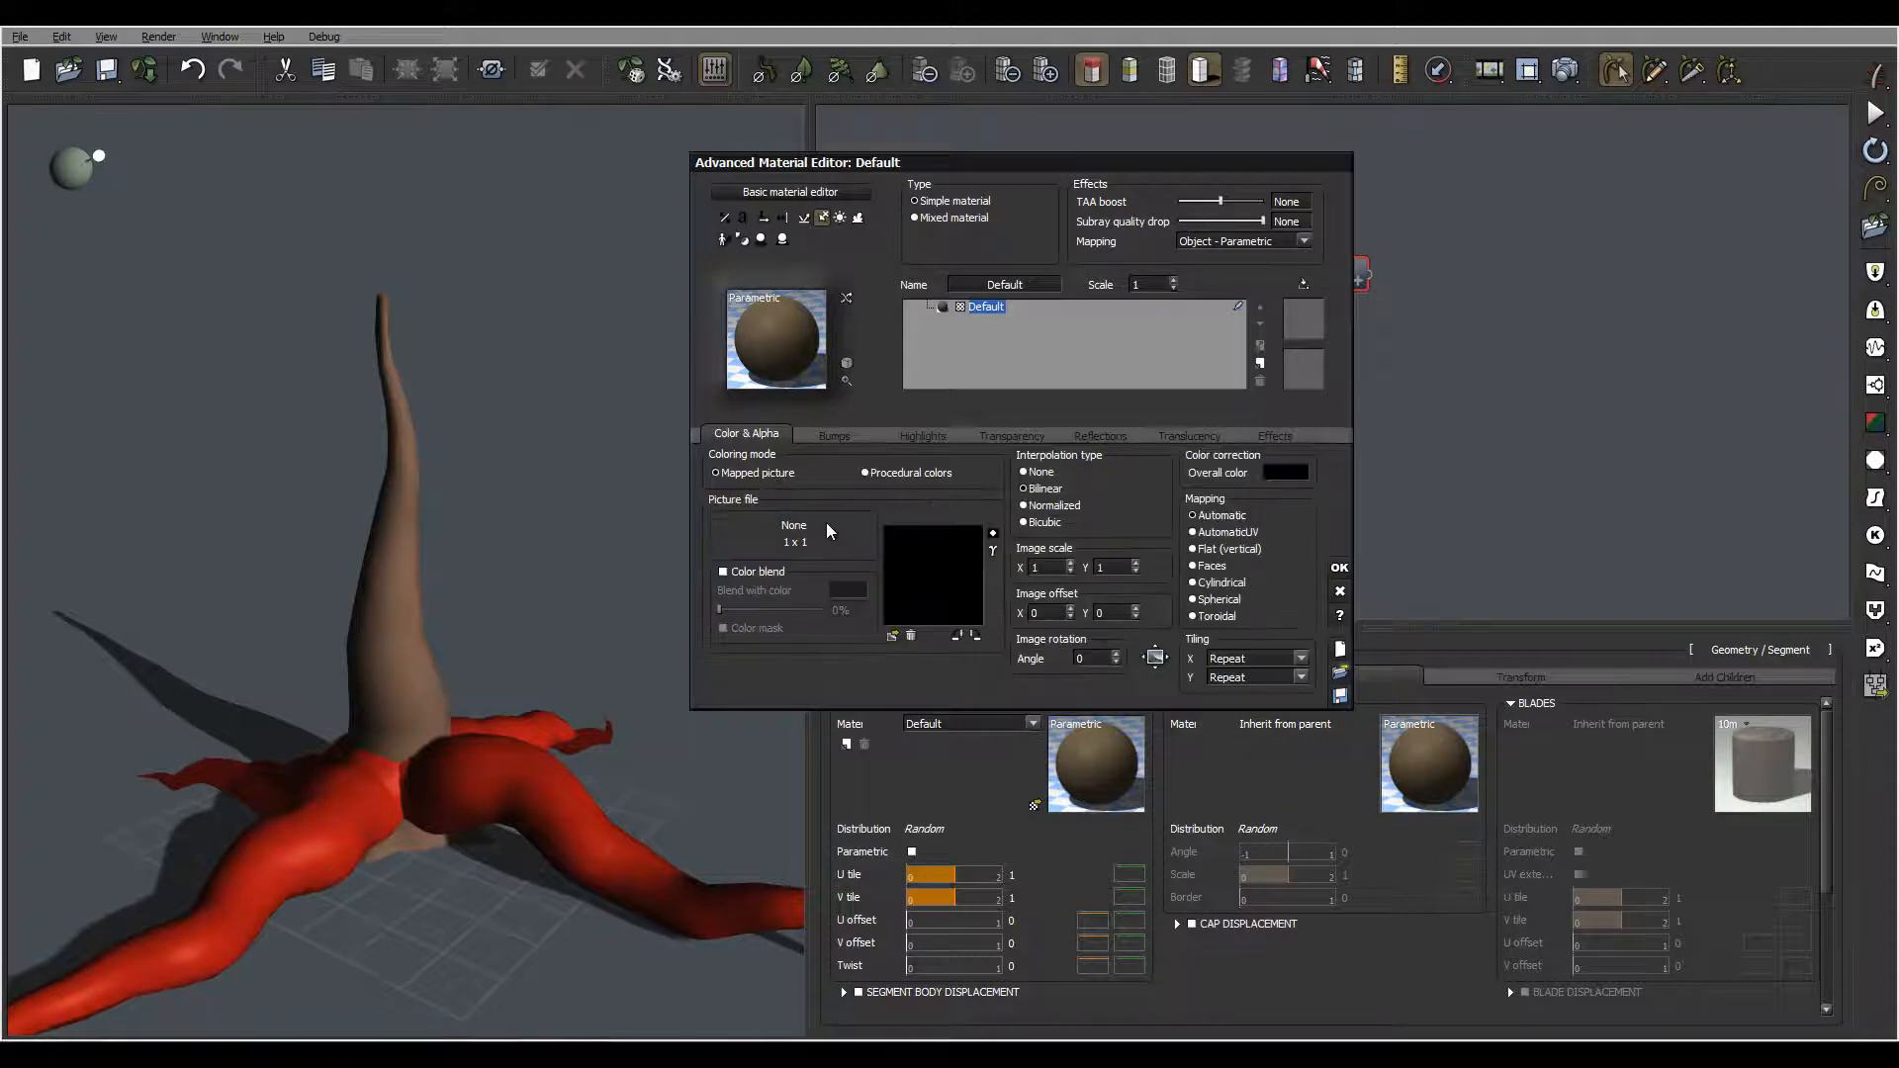
{"action": "left_click", "coordinate": [892, 635]}
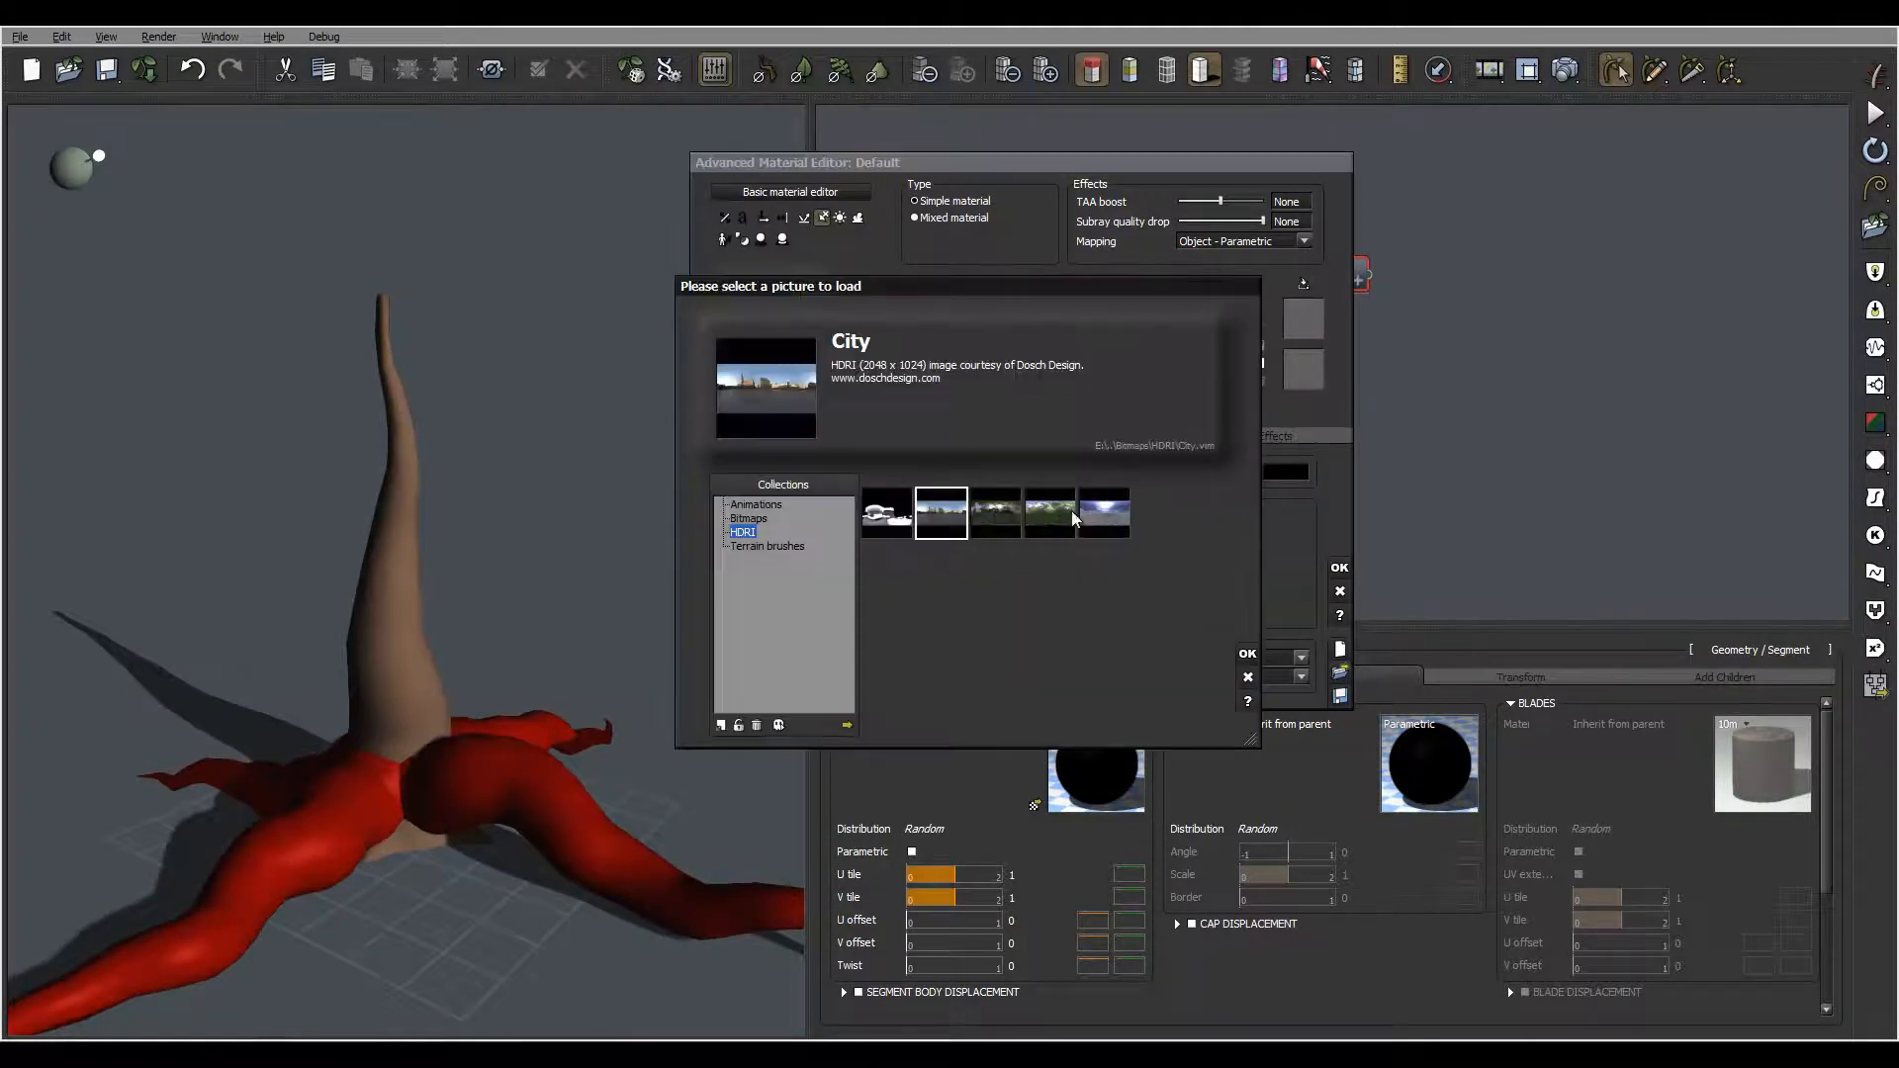
{"action": "left_click", "coordinate": [846, 725]}
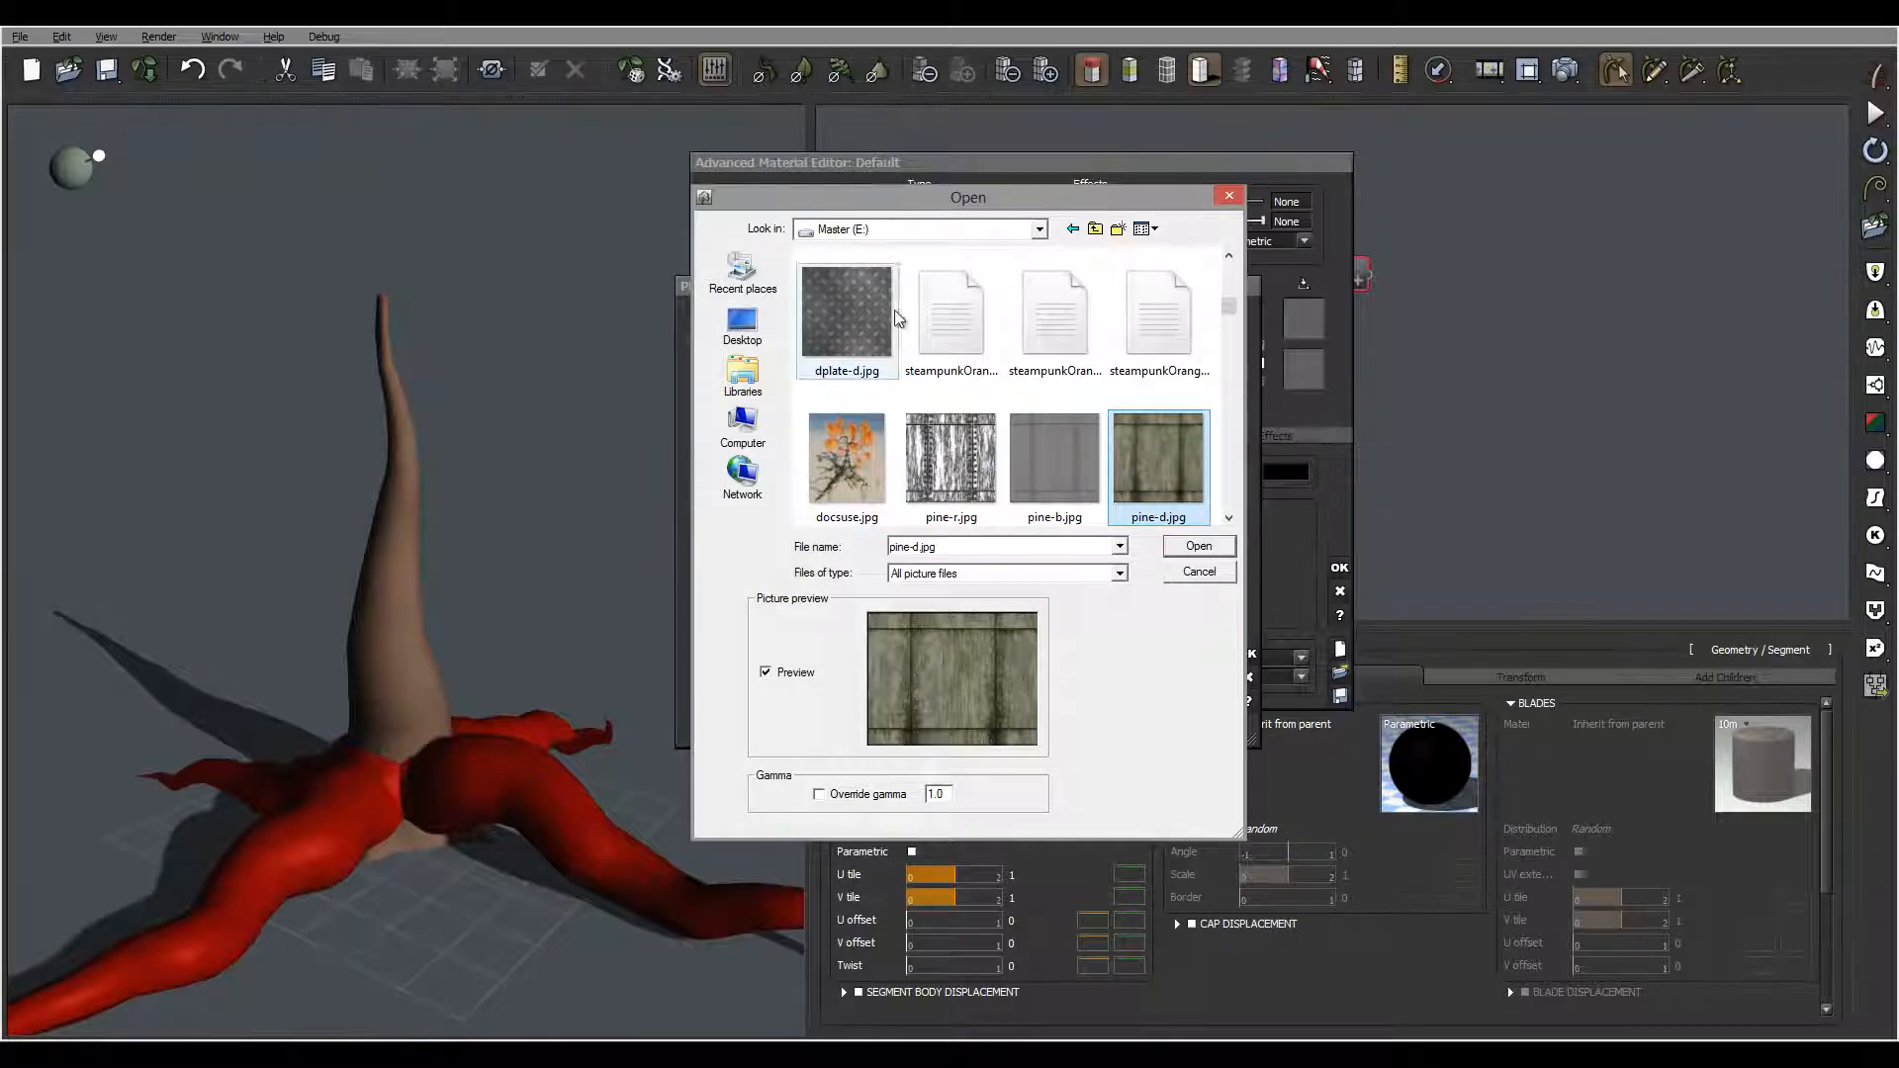
{"action": "left_click", "coordinate": [1214, 549]}
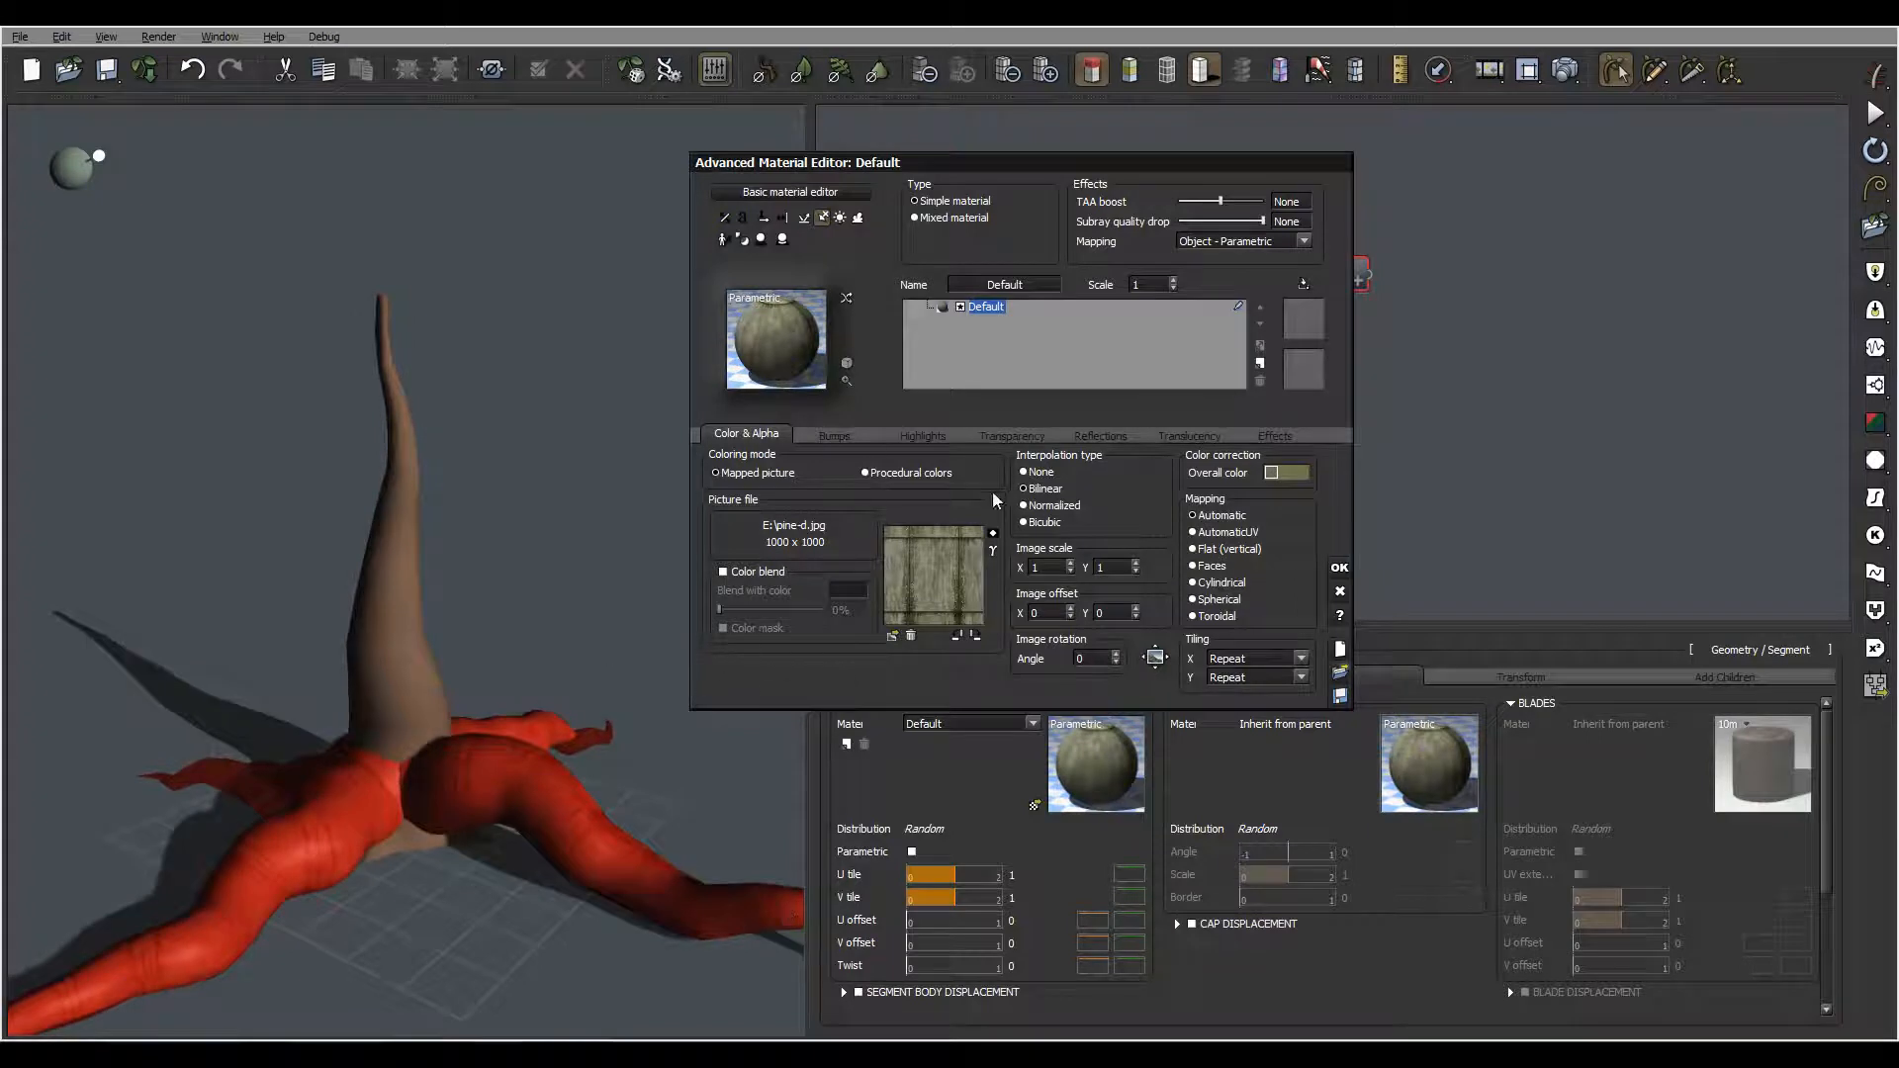
Open the function graph for the Default material's global reflectivity and move its constant number node below the color texture map
{"action": "left_click", "coordinate": [1106, 436]}
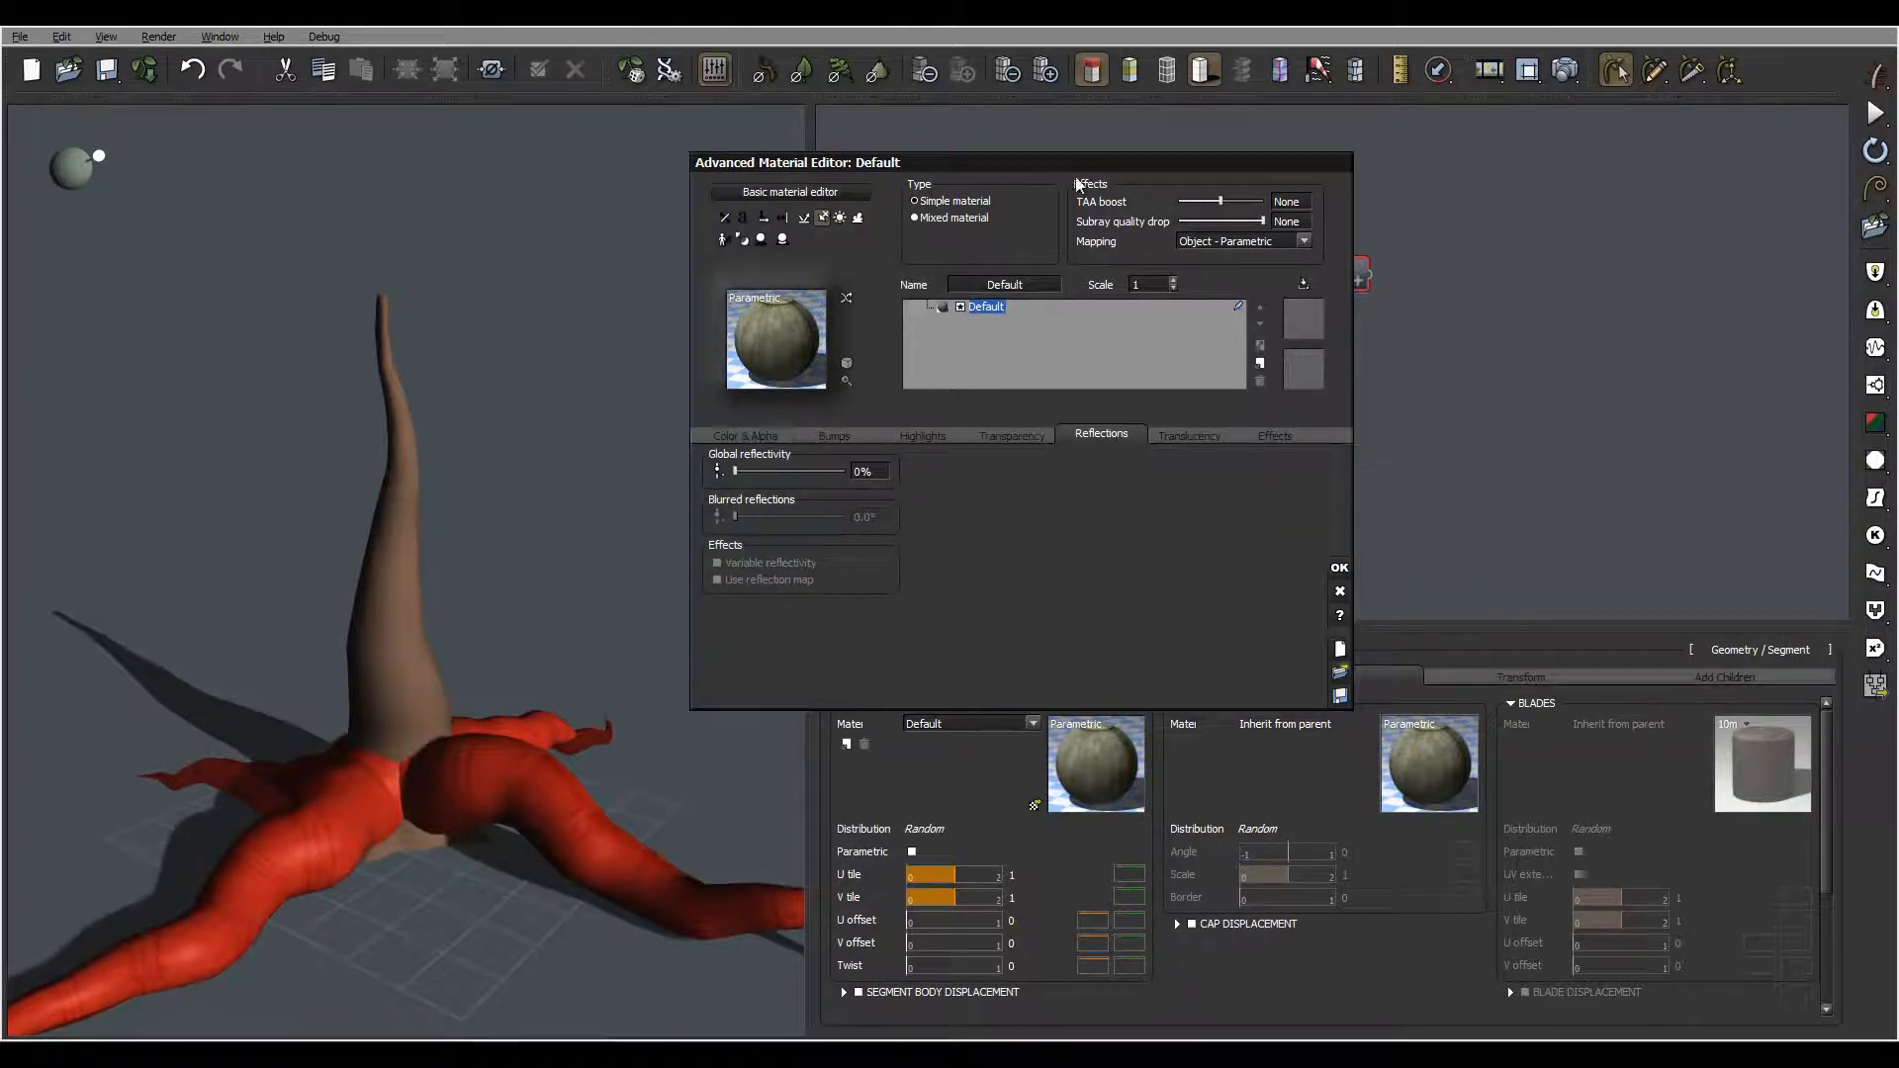
{"action": "left_click_drag", "start_coordinate": [1088, 164], "coordinate": [955, 142]}
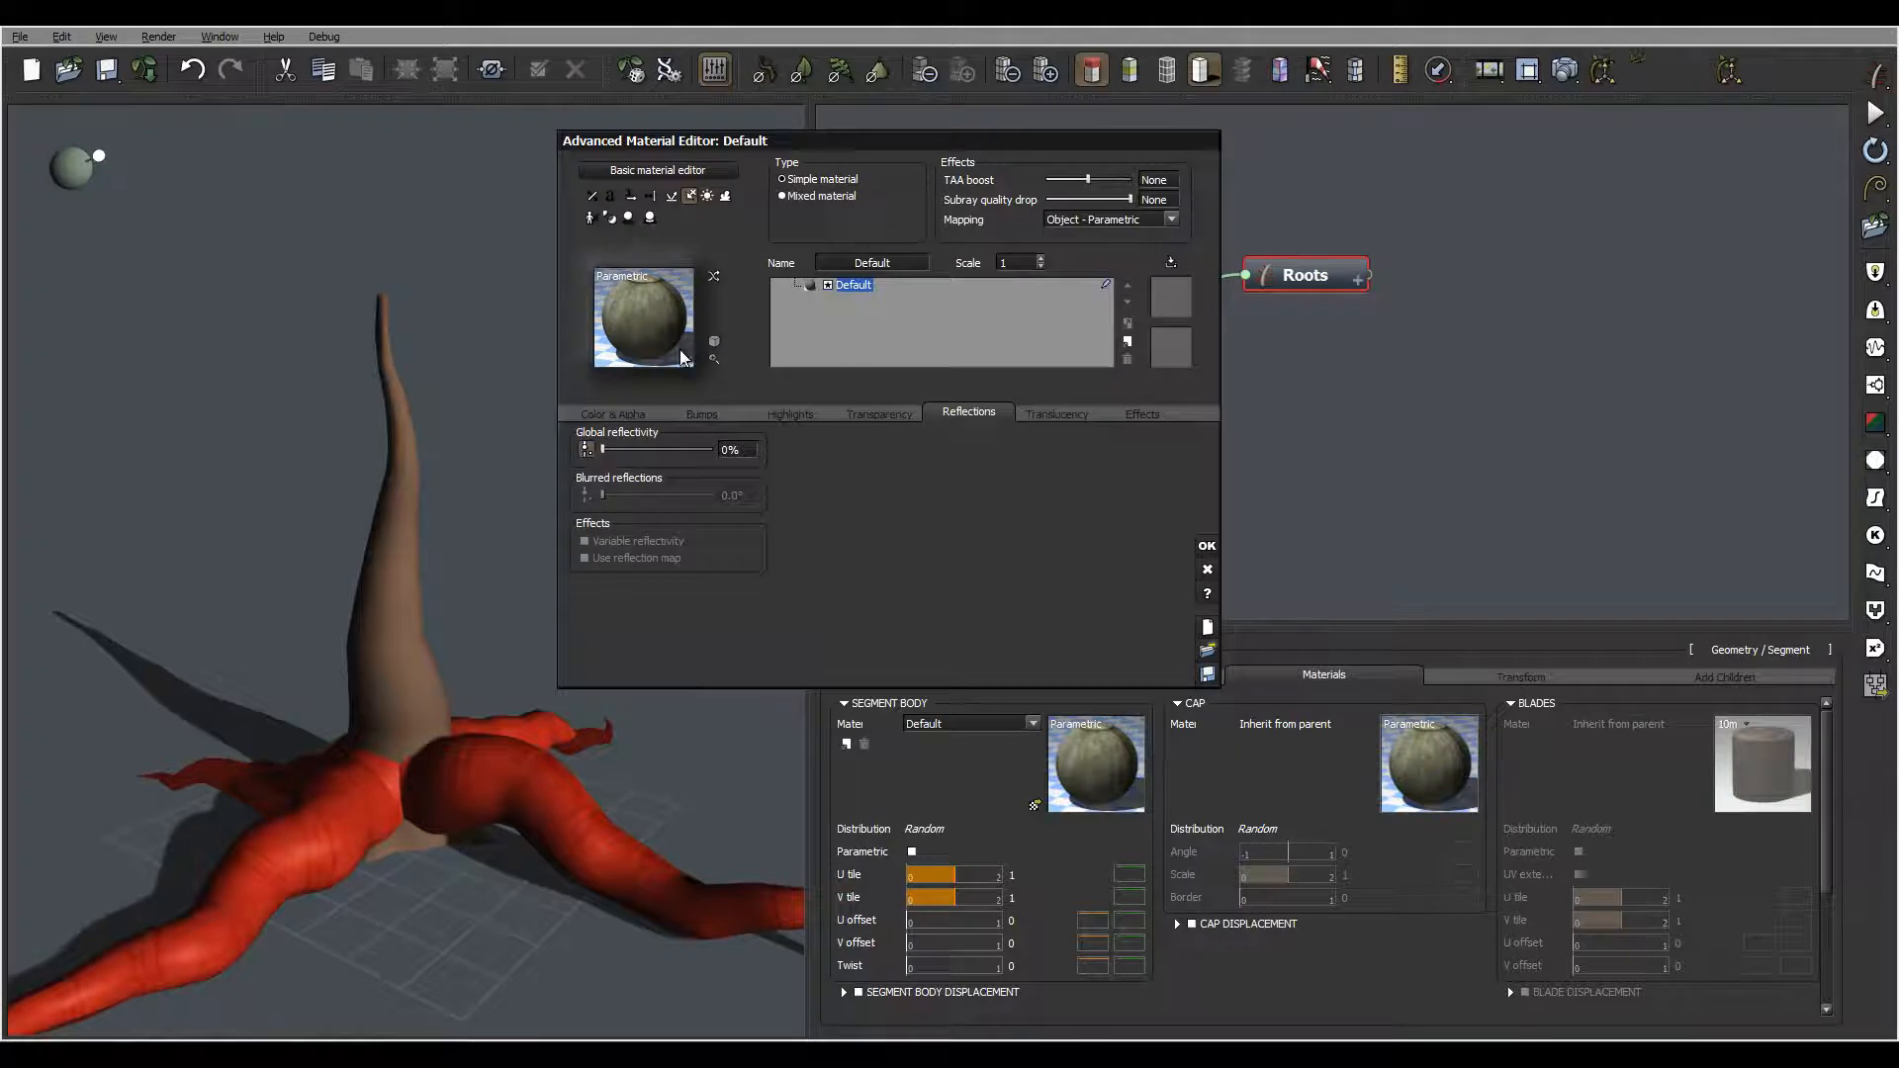
{"action": "left_click", "coordinate": [589, 453]}
{"action": "left_click_drag", "start_coordinate": [1034, 147], "coordinate": [760, 131]}
{"action": "left_click", "coordinate": [1279, 327]}
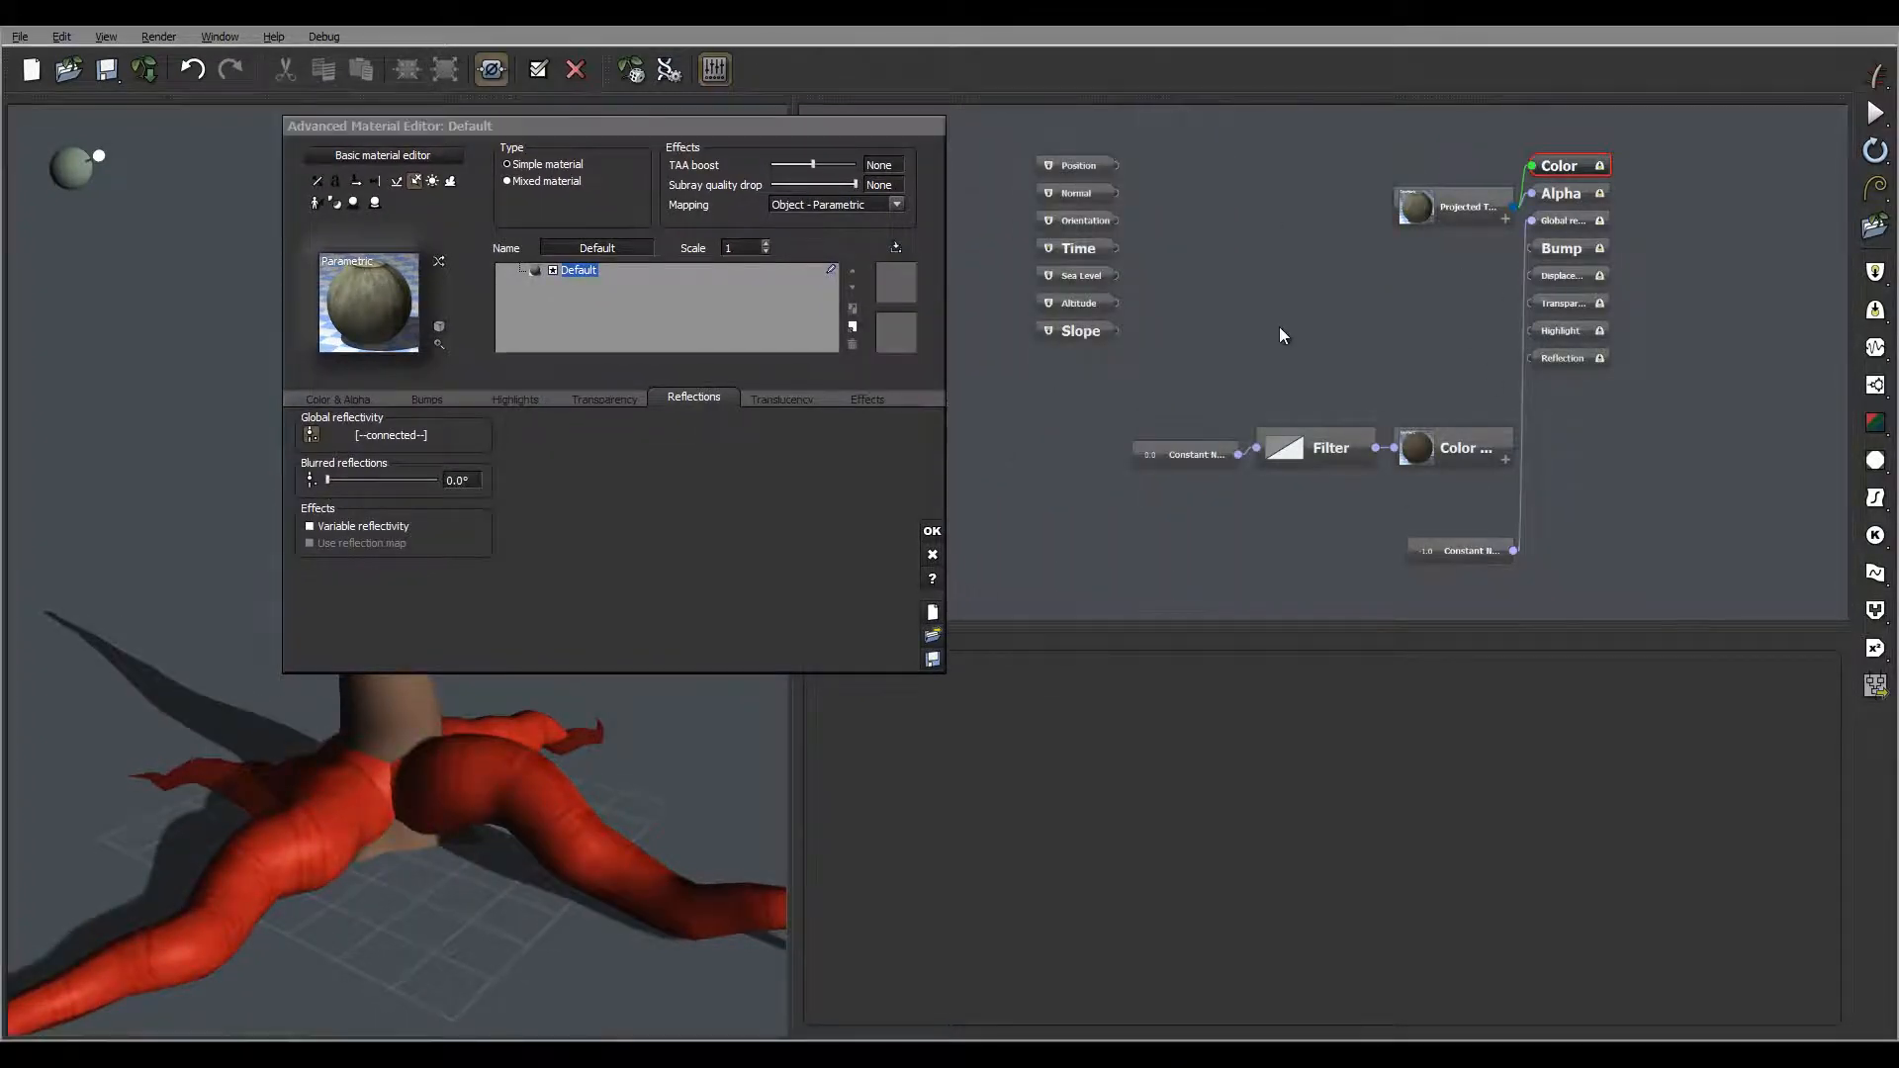
{"action": "left_click_drag", "start_coordinate": [1469, 553], "coordinate": [1268, 272]}
{"action": "left_click_drag", "start_coordinate": [1371, 304], "coordinate": [1310, 330]}
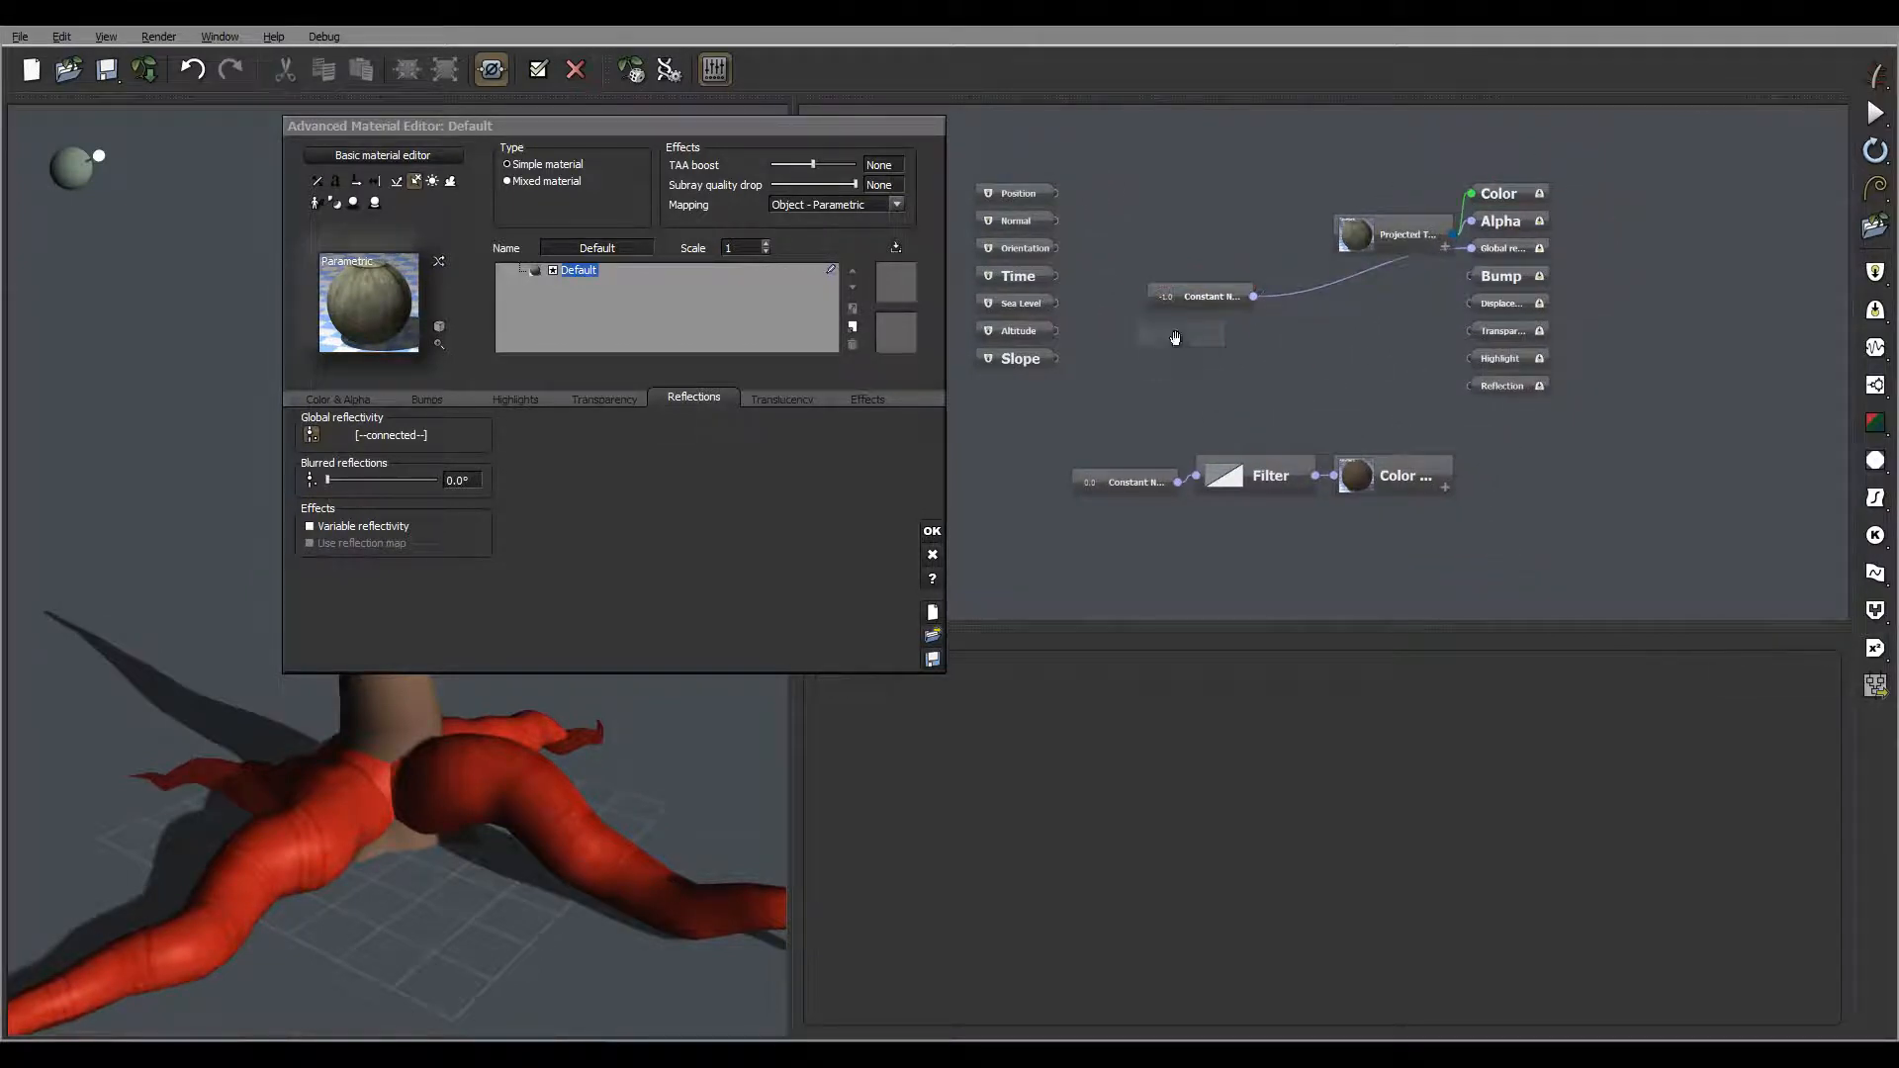
Add a Projected Texture Map node below the global reflectivity's constant number node
{"action": "right_click", "coordinate": [1177, 334]}
{"action": "mouse_move", "coordinate": [1271, 343]}
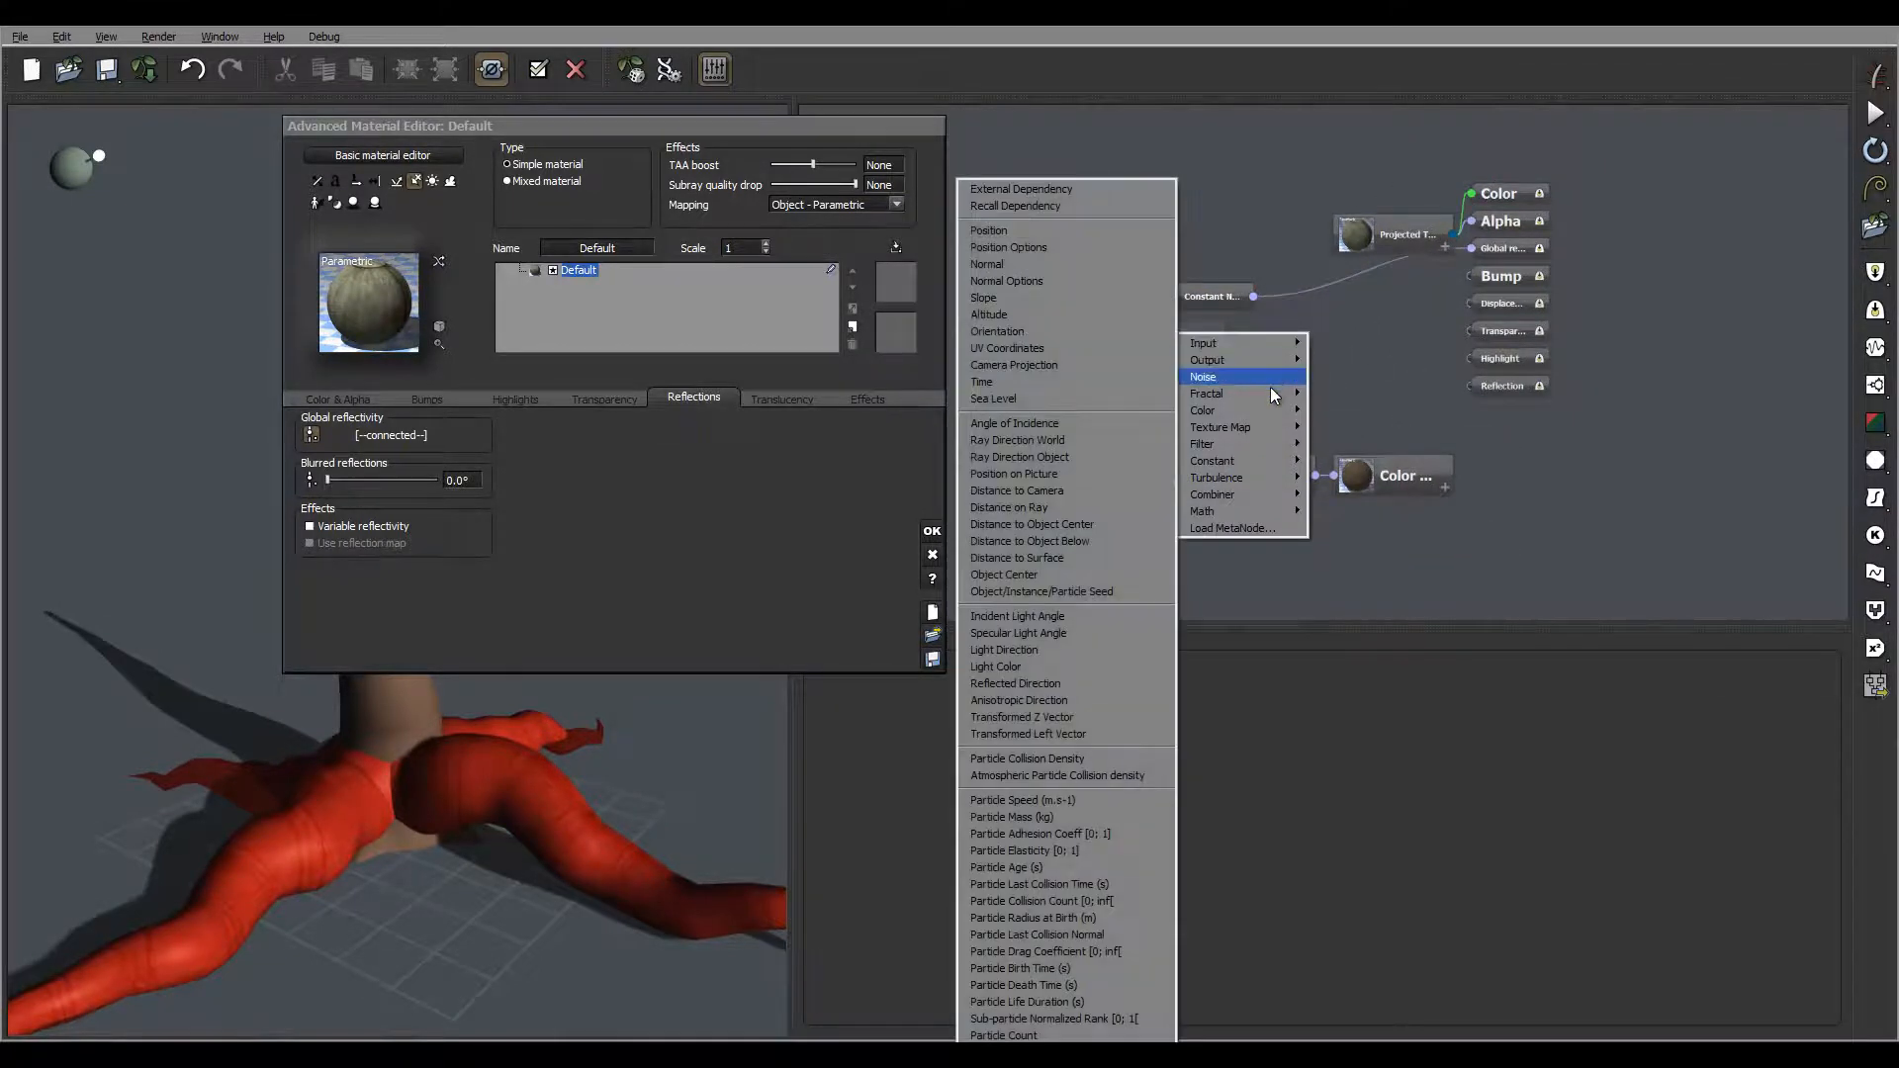
{"action": "mouse_move", "coordinate": [1278, 427]}
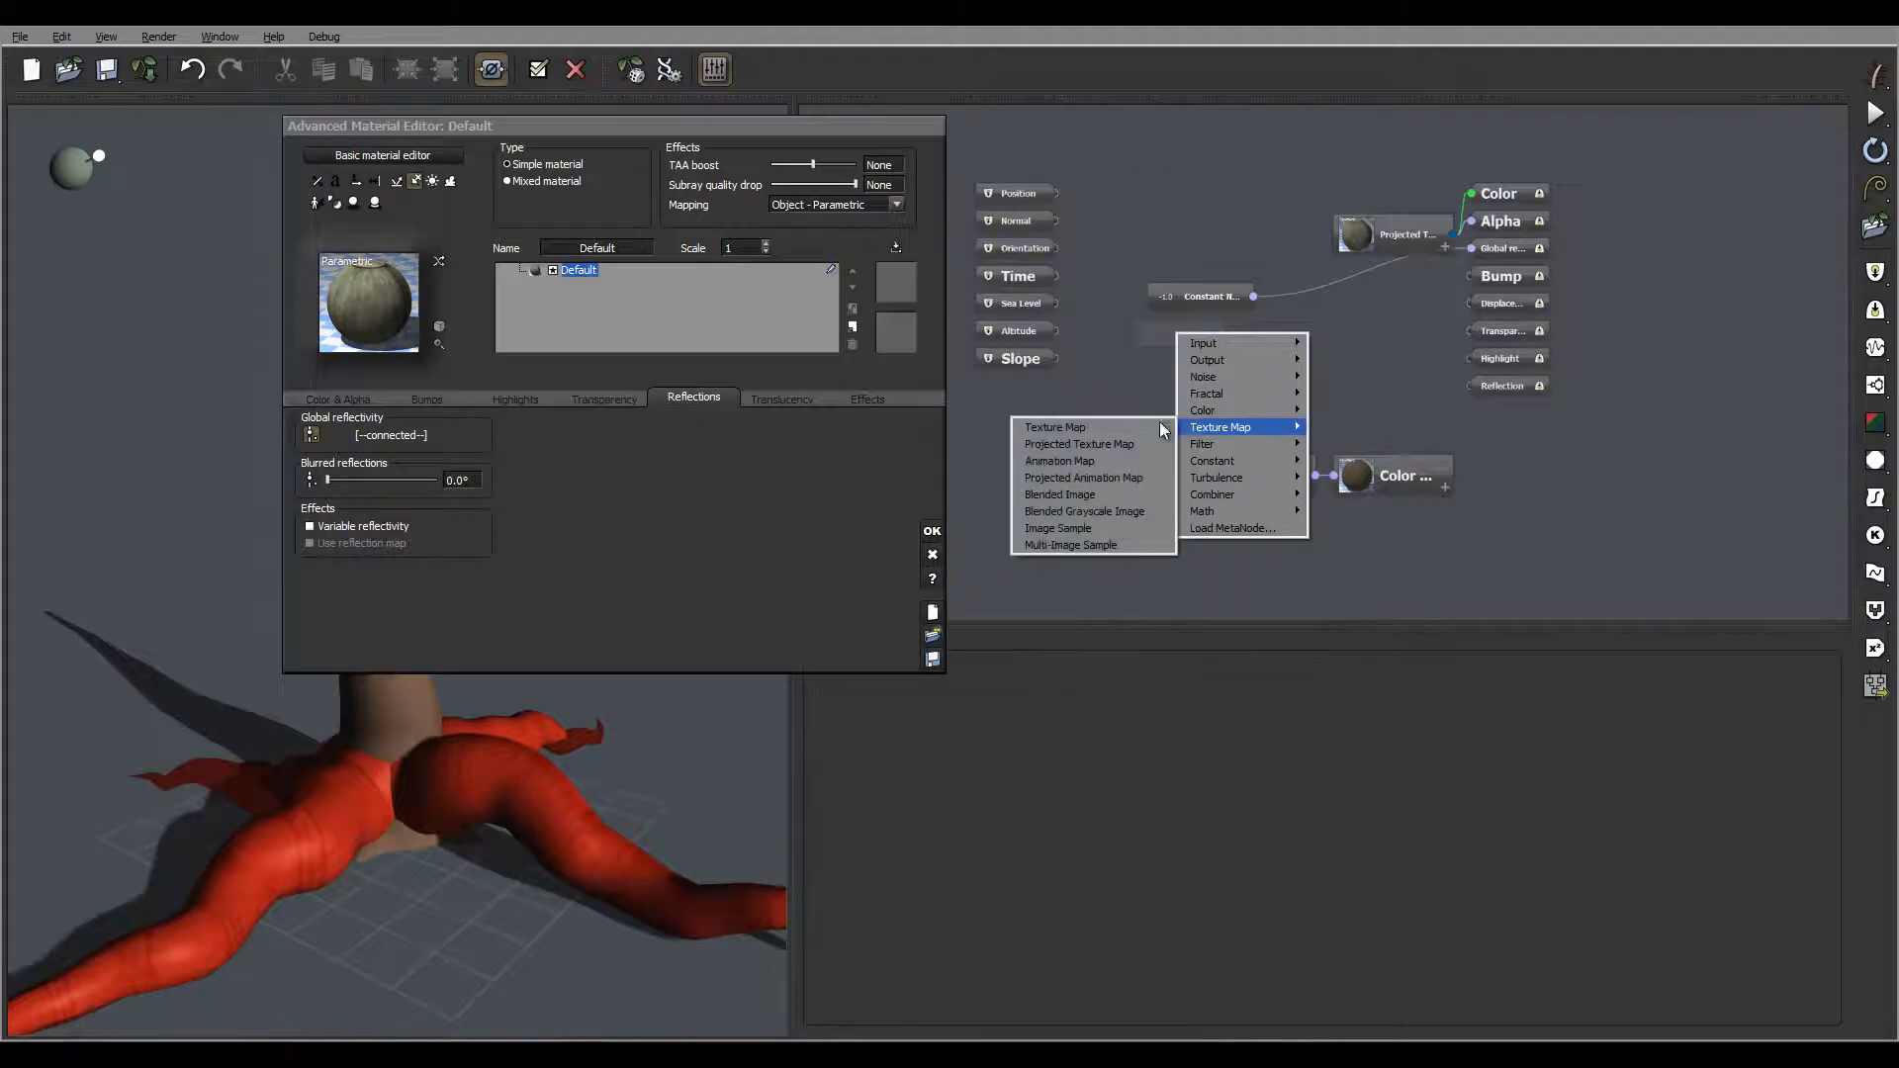
{"action": "left_click", "coordinate": [1100, 443]}
{"action": "left_click_drag", "start_coordinate": [1207, 336], "coordinate": [1225, 372]}
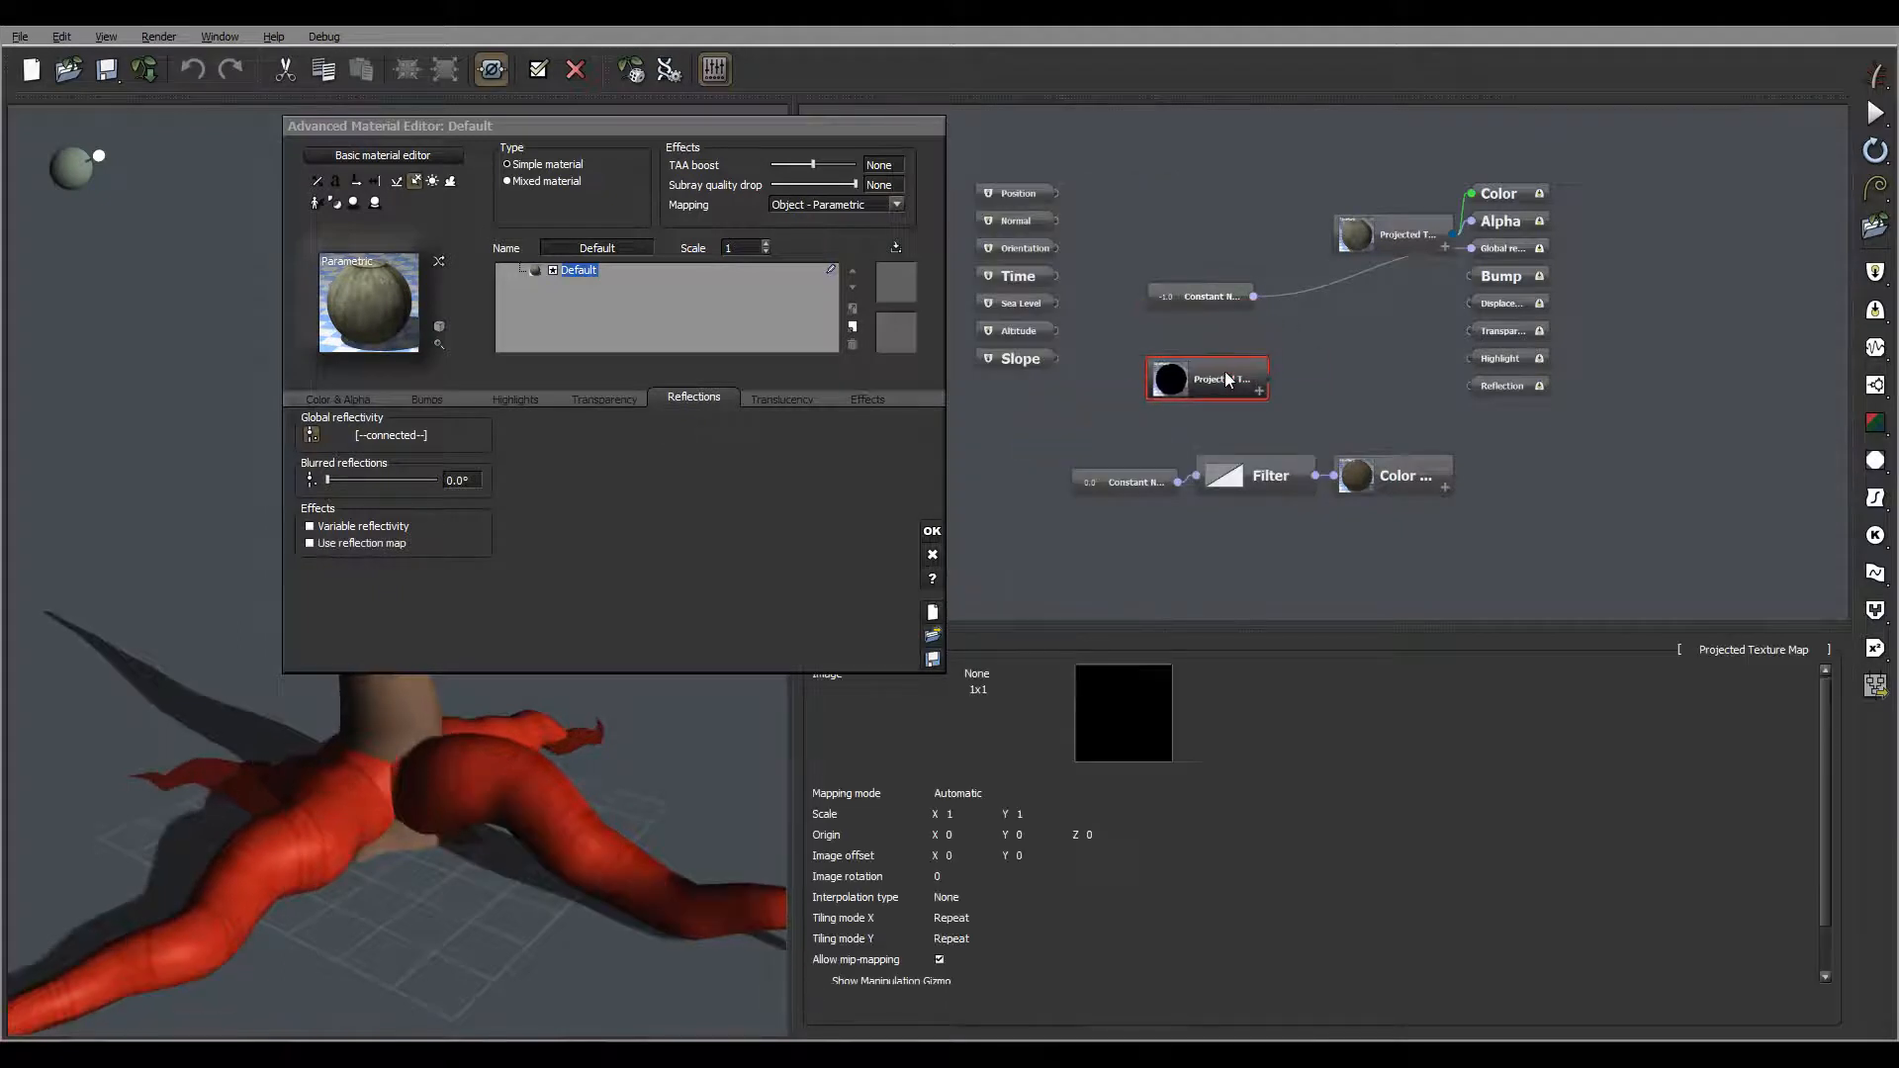
Insert a Blender node between the constant number and the global reflectivity output
{"action": "left_click", "coordinate": [1203, 297]}
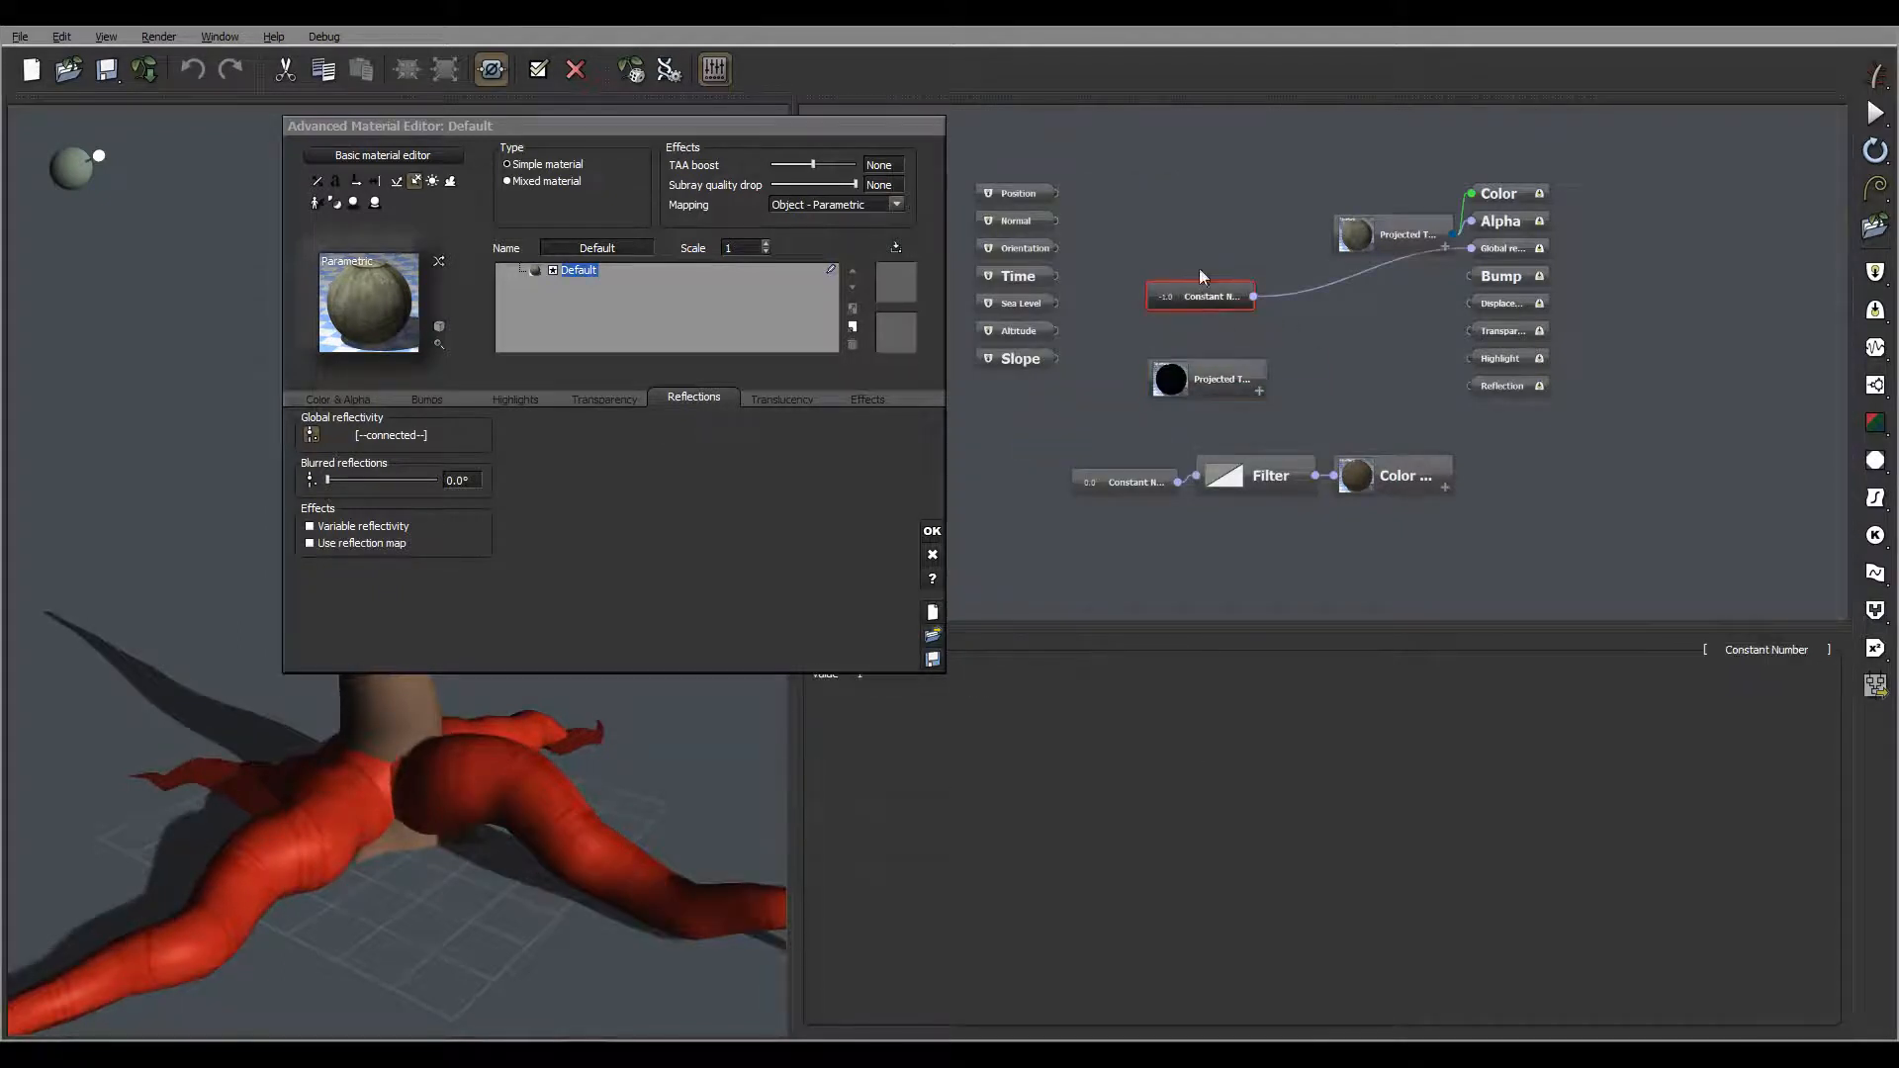
{"action": "left_click", "coordinate": [1339, 281]}
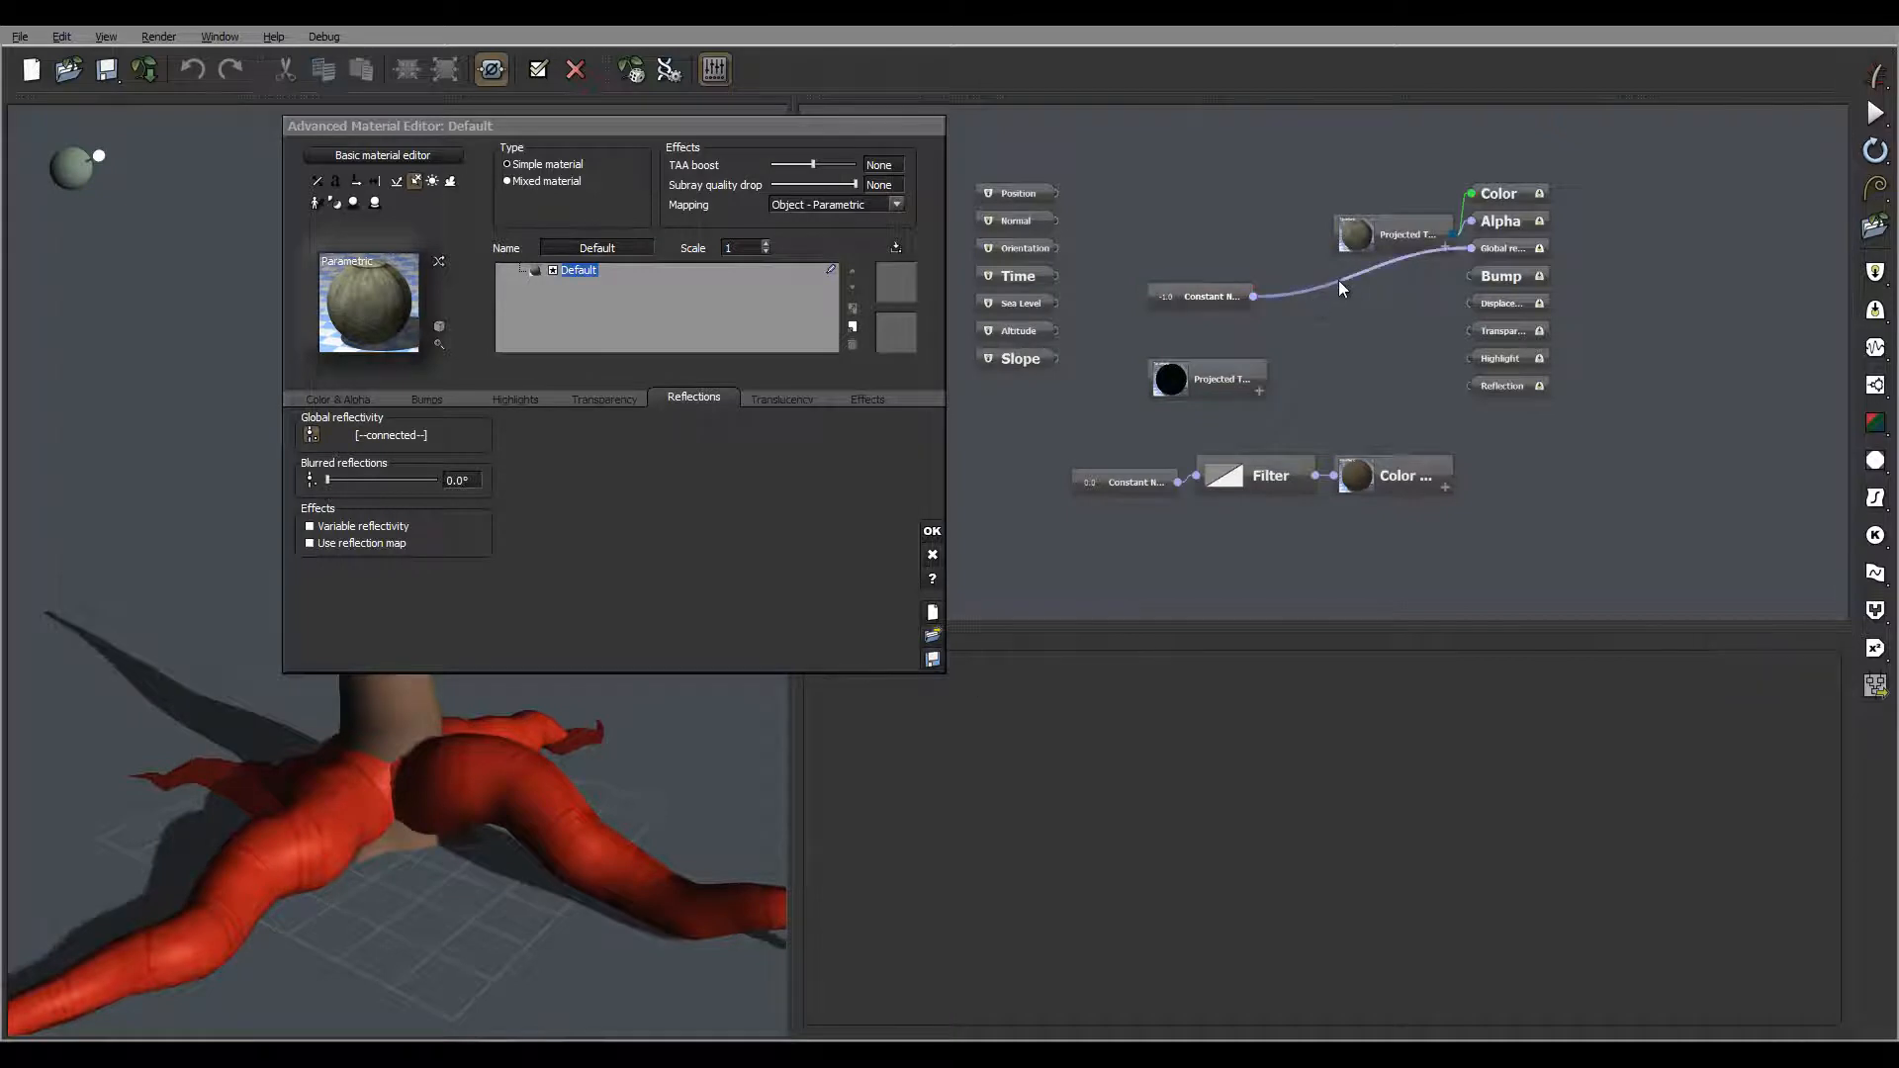
{"action": "left_click", "coordinate": [1876, 609]}
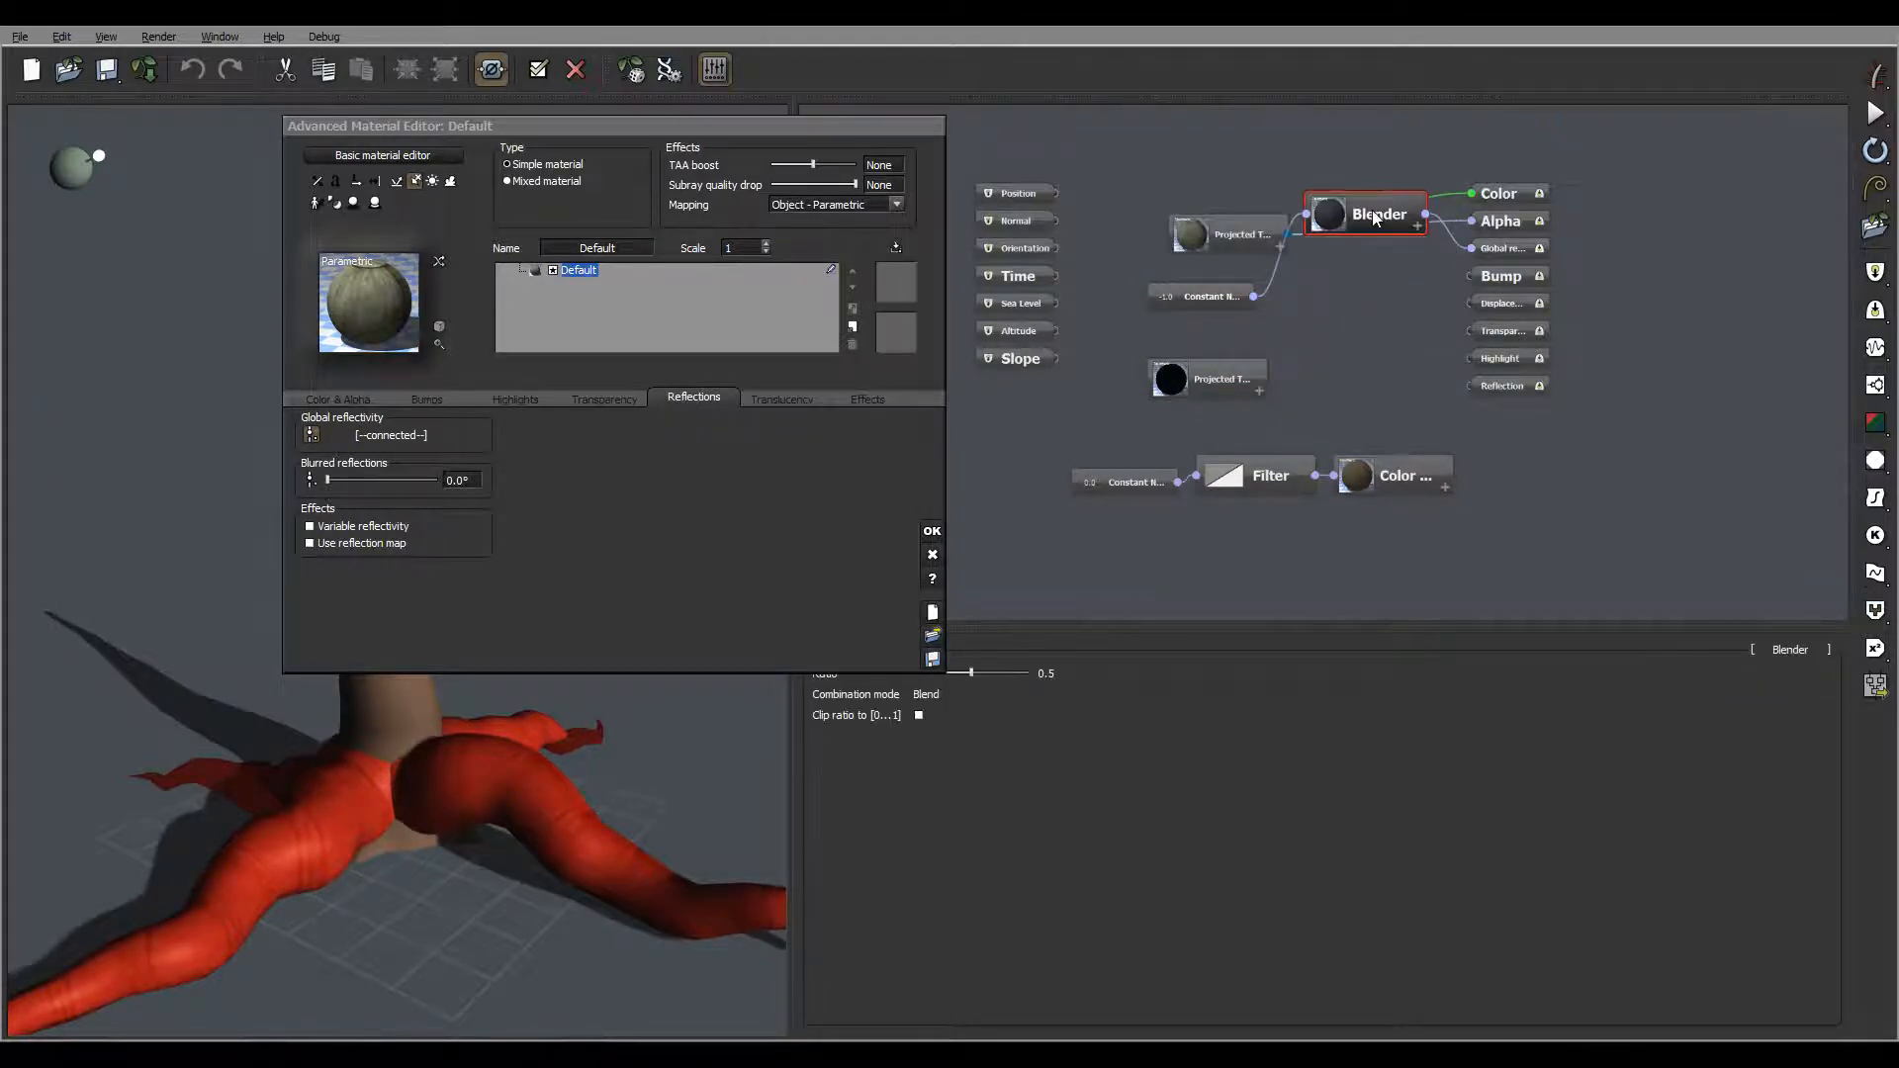
{"action": "left_click_drag", "start_coordinate": [1374, 211], "coordinate": [1379, 324]}
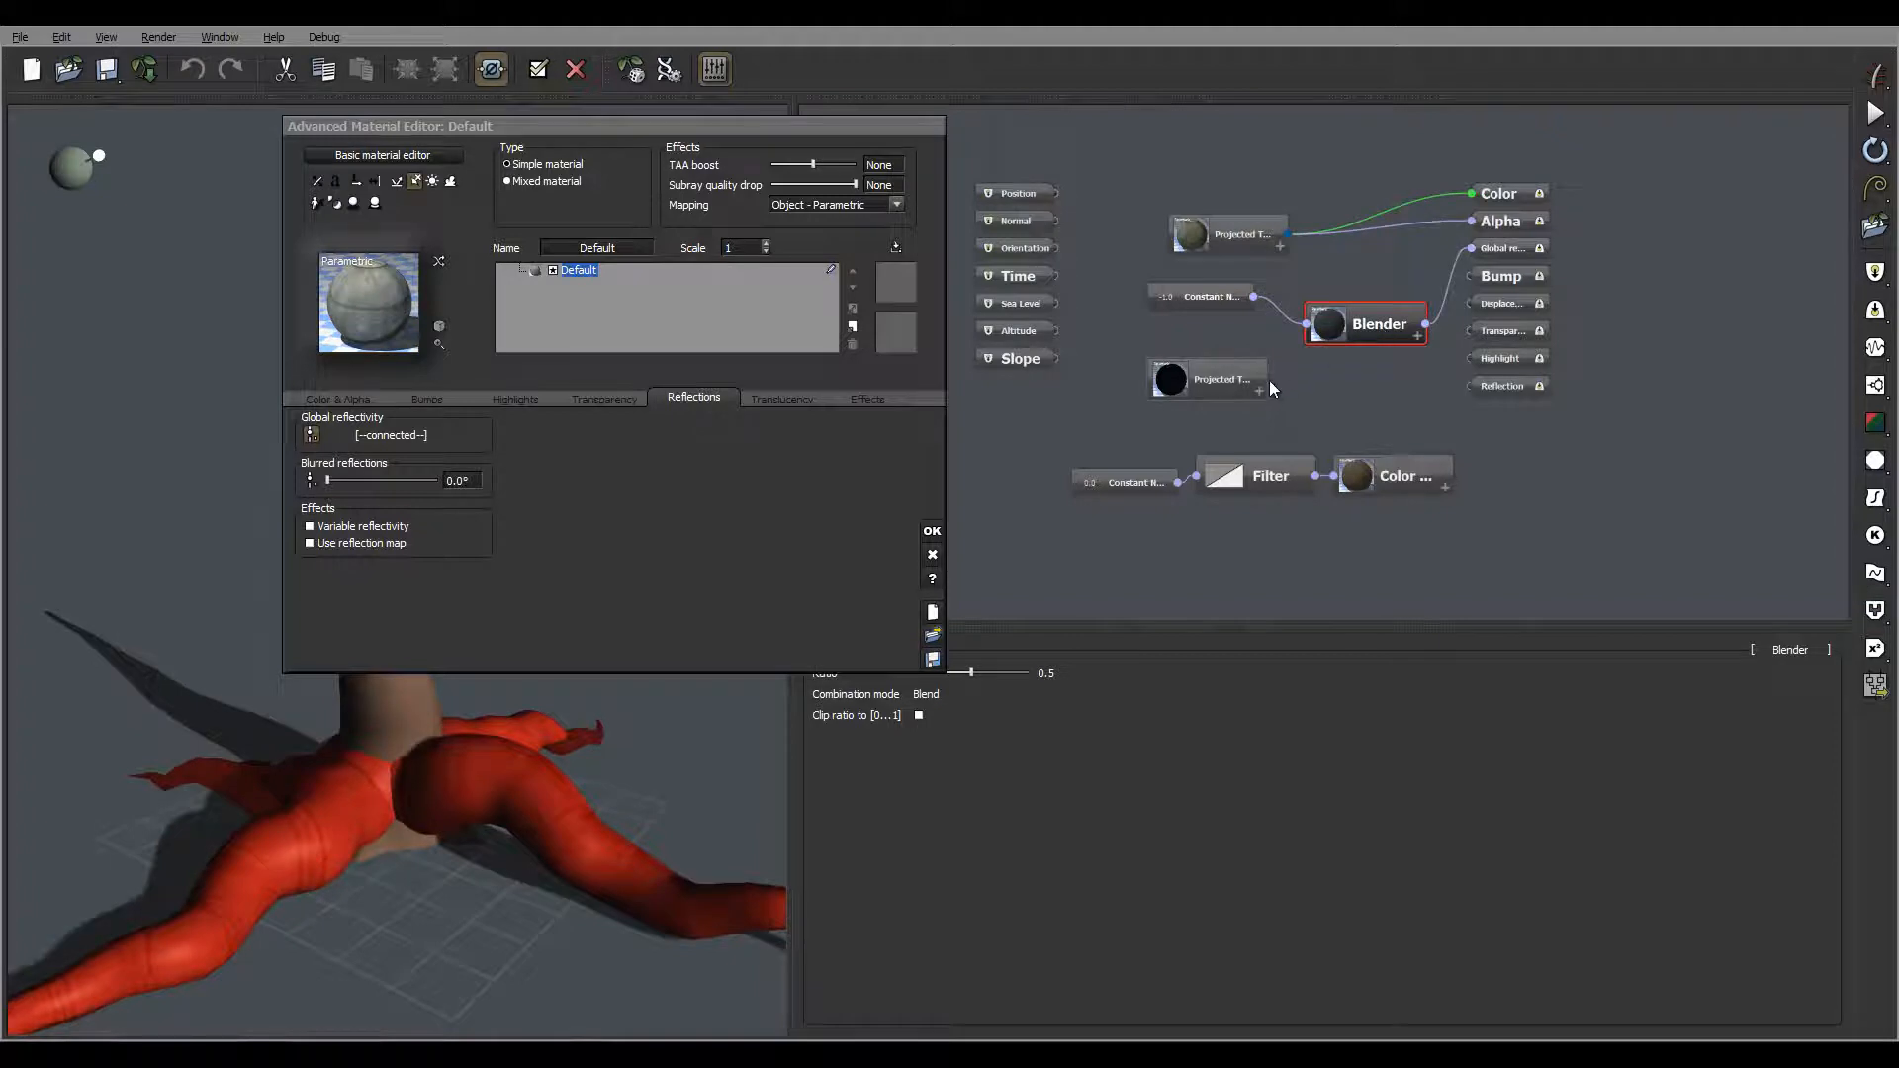
Connect the new texture map's grayscale output to the Blender and arrange the nodes feeding it
{"action": "left_click_drag", "start_coordinate": [1254, 379], "coordinate": [1226, 284]}
{"action": "left_click", "coordinate": [1371, 324]}
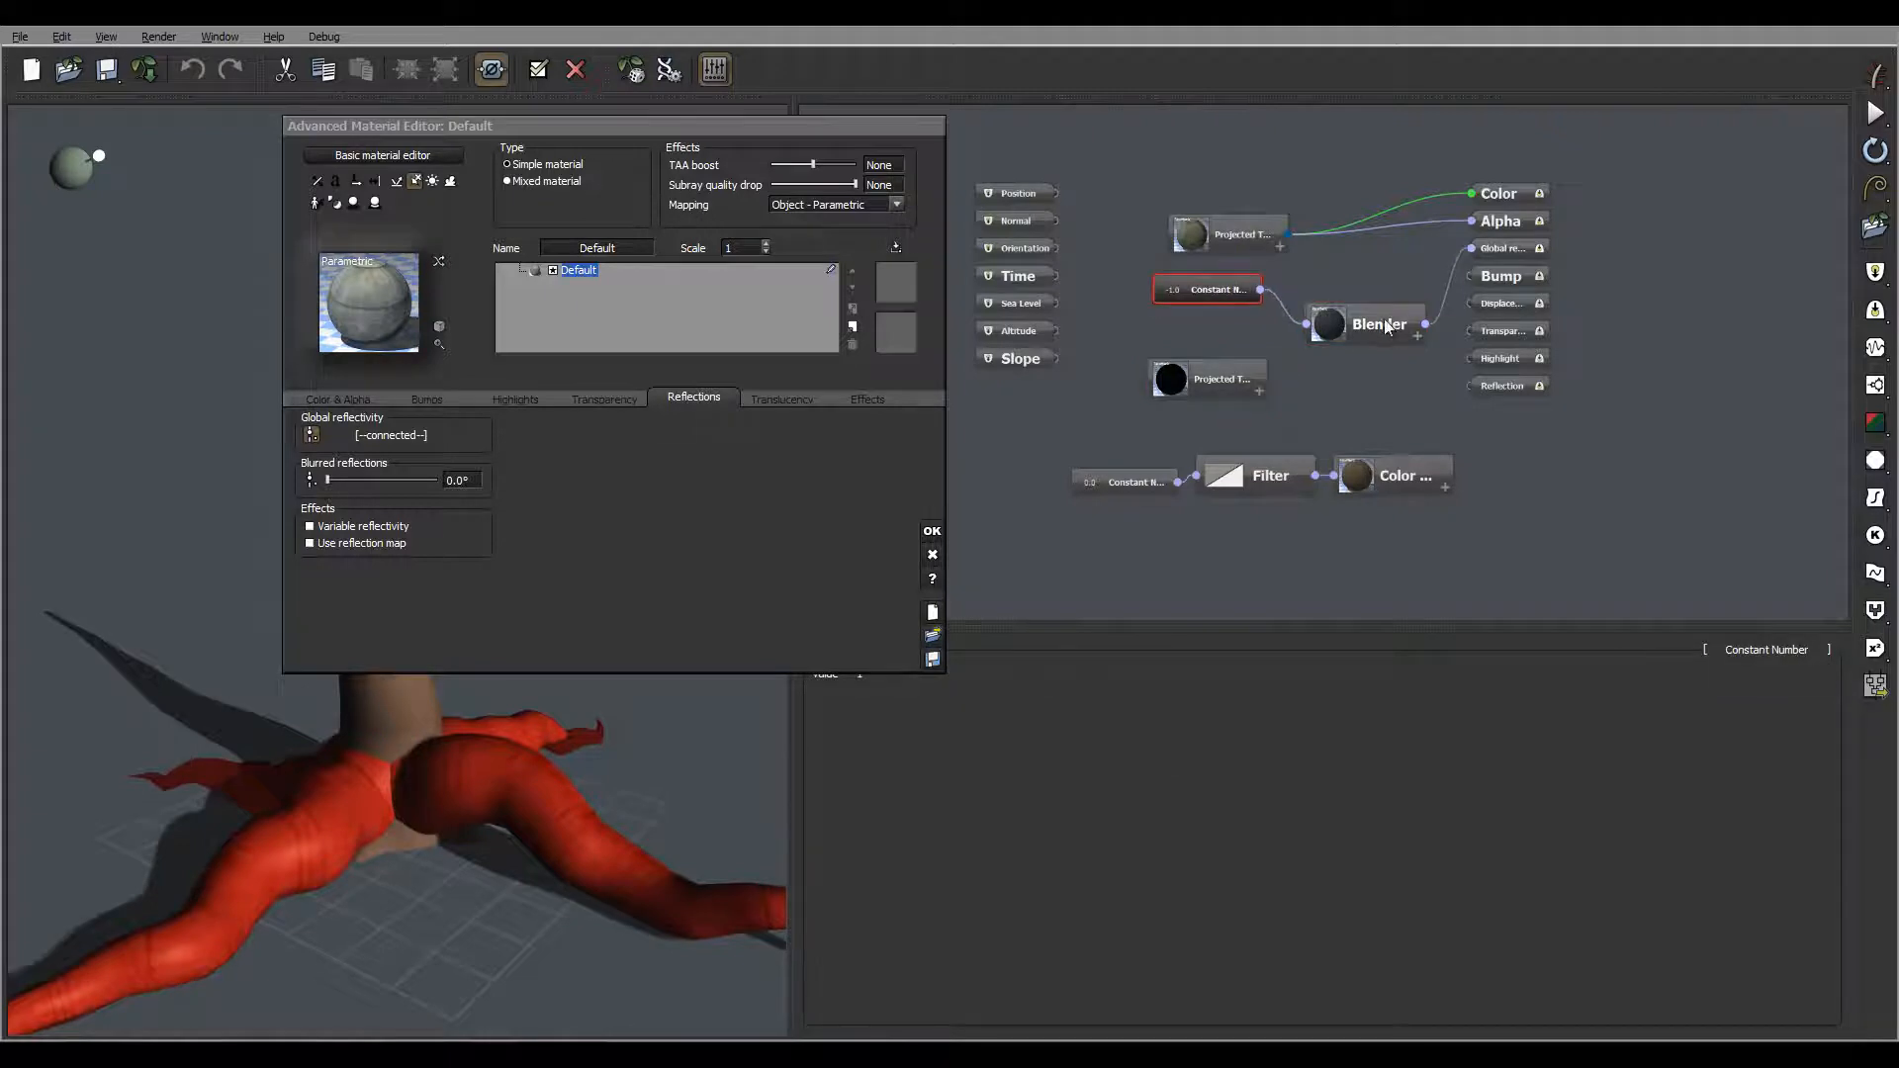
{"action": "left_click_drag", "start_coordinate": [1387, 328], "coordinate": [1380, 350]}
{"action": "mouse_move", "coordinate": [1238, 371]}
{"action": "left_mouse_down"}
{"action": "mouse_move", "coordinate": [1207, 358]}
{"action": "mouse_move", "coordinate": [1244, 365]}
{"action": "mouse_move", "coordinate": [1227, 366]}
{"action": "left_mouse_up"}
{"action": "left_click", "coordinate": [1327, 377]}
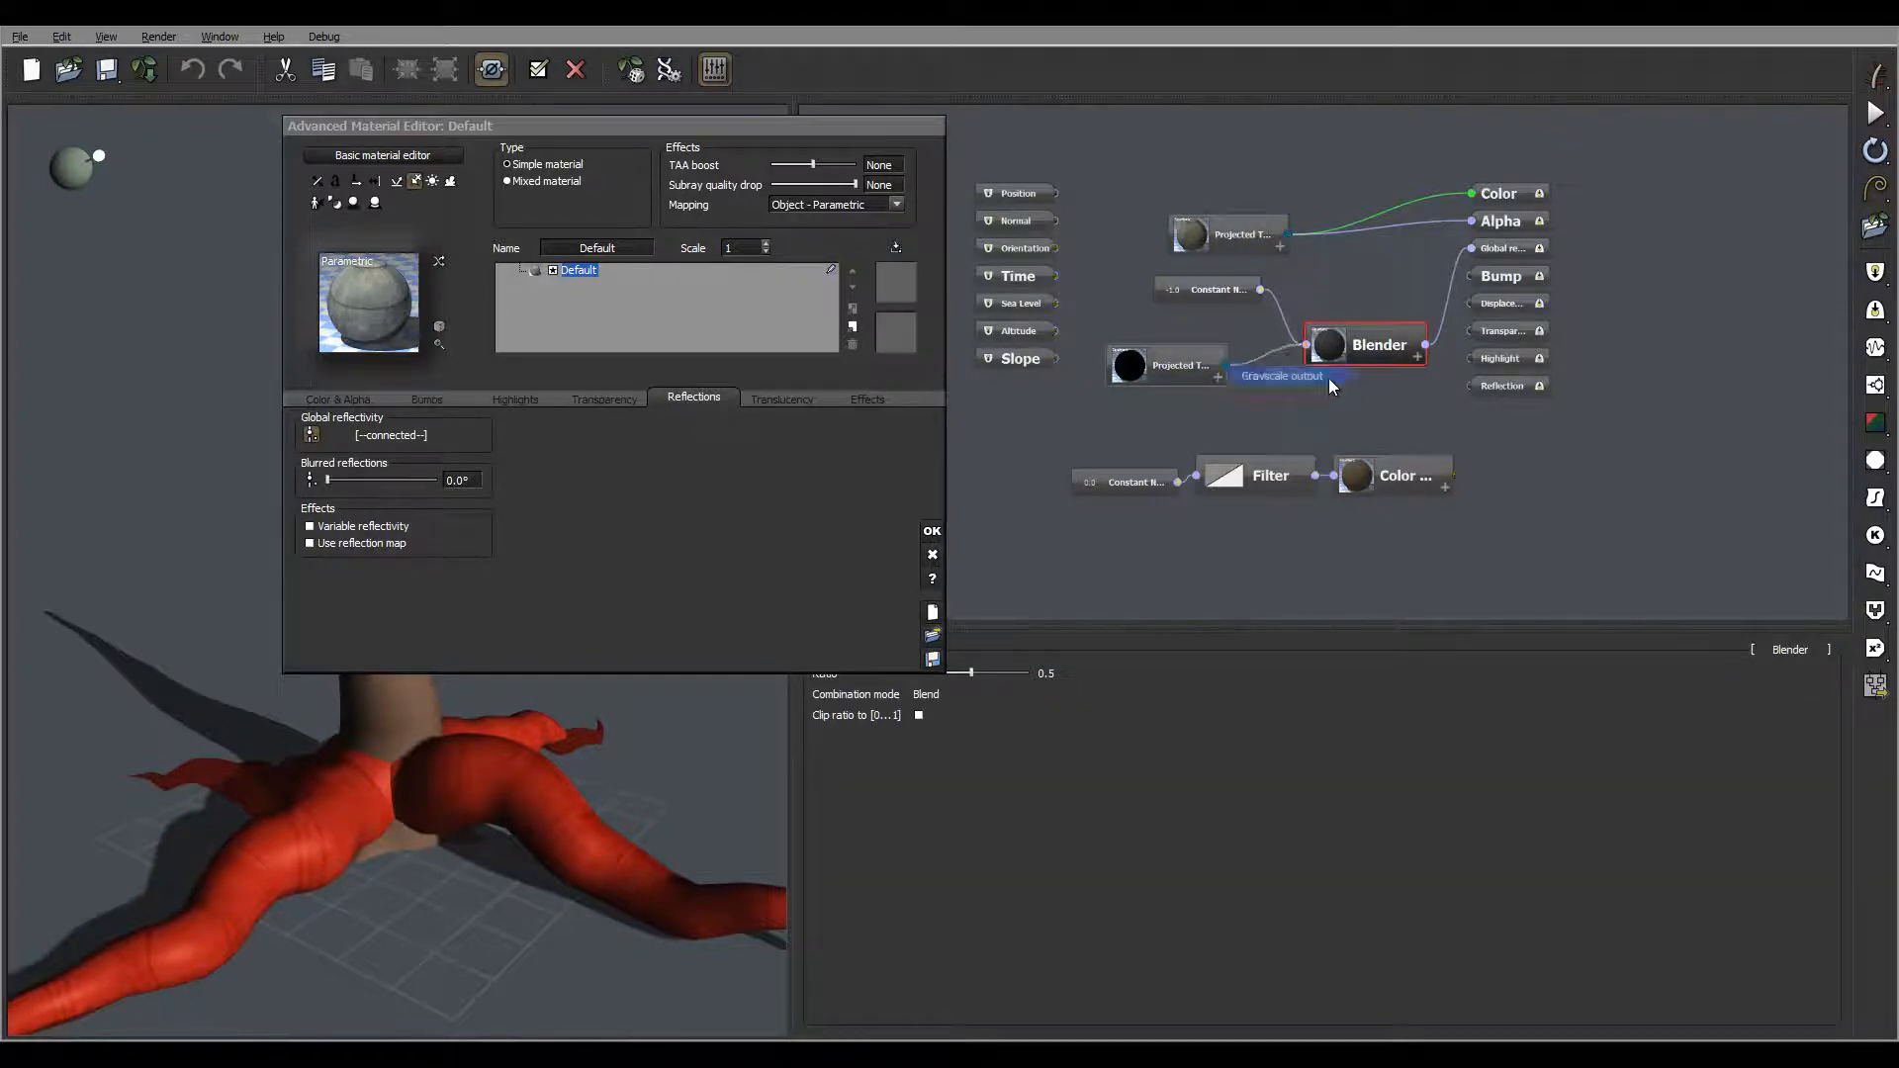
Load pine-r.jpg as the image of the Projected Texture Map feeding the reflectivity Blender
{"action": "left_click", "coordinate": [1197, 354]}
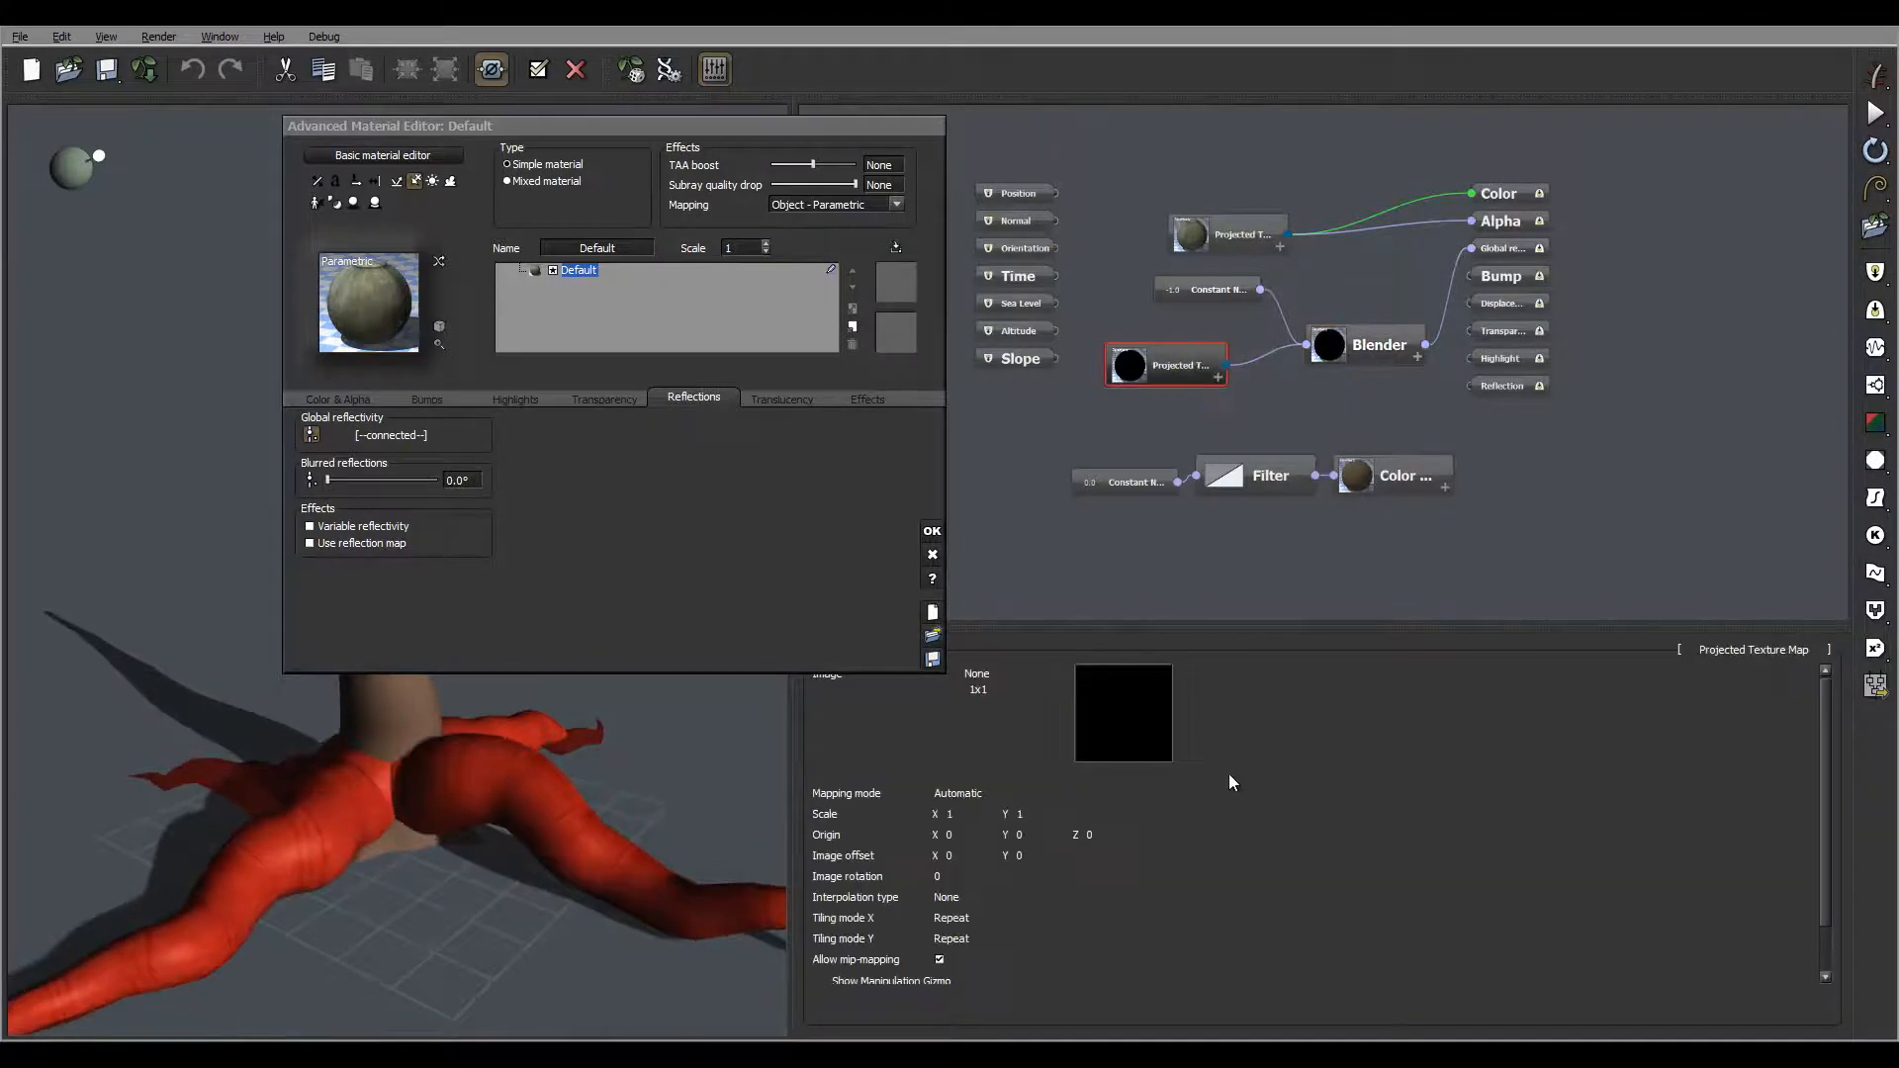
{"action": "left_click", "coordinate": [1081, 771]}
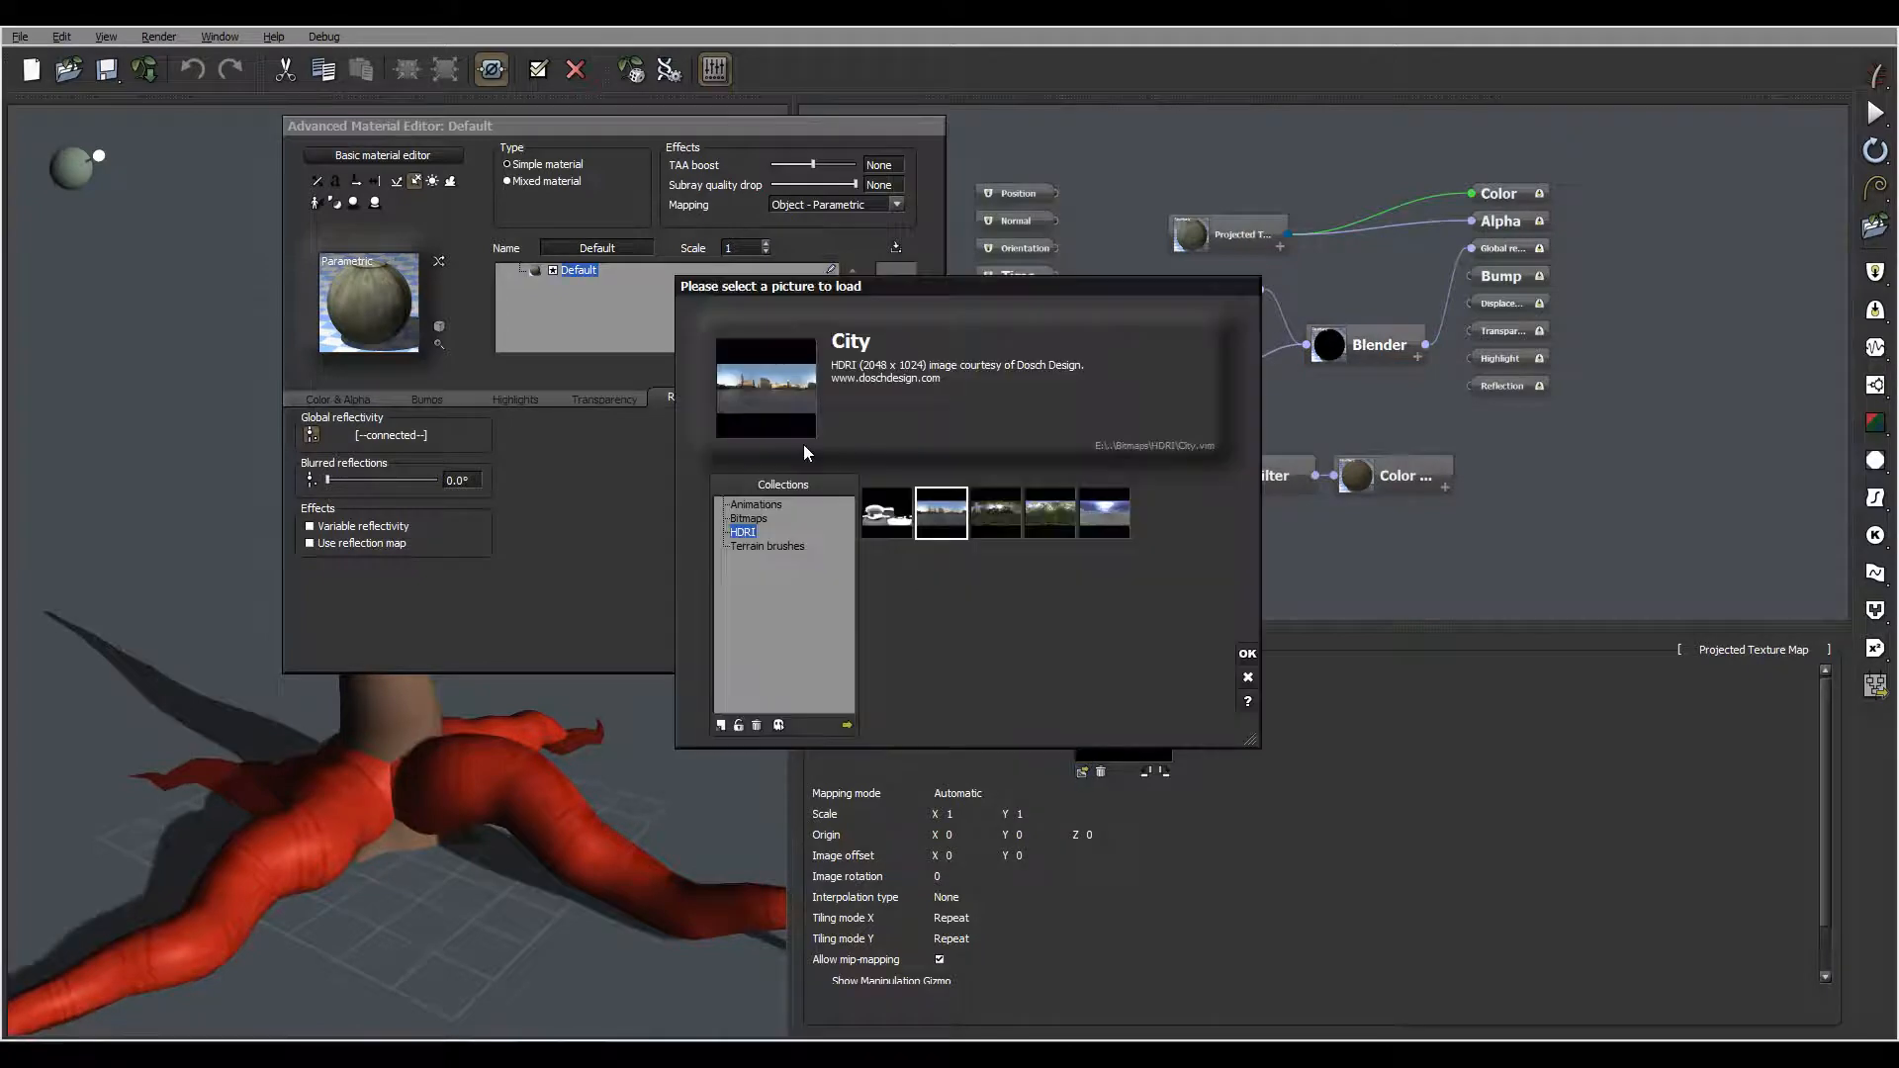
{"action": "left_click", "coordinate": [847, 728]}
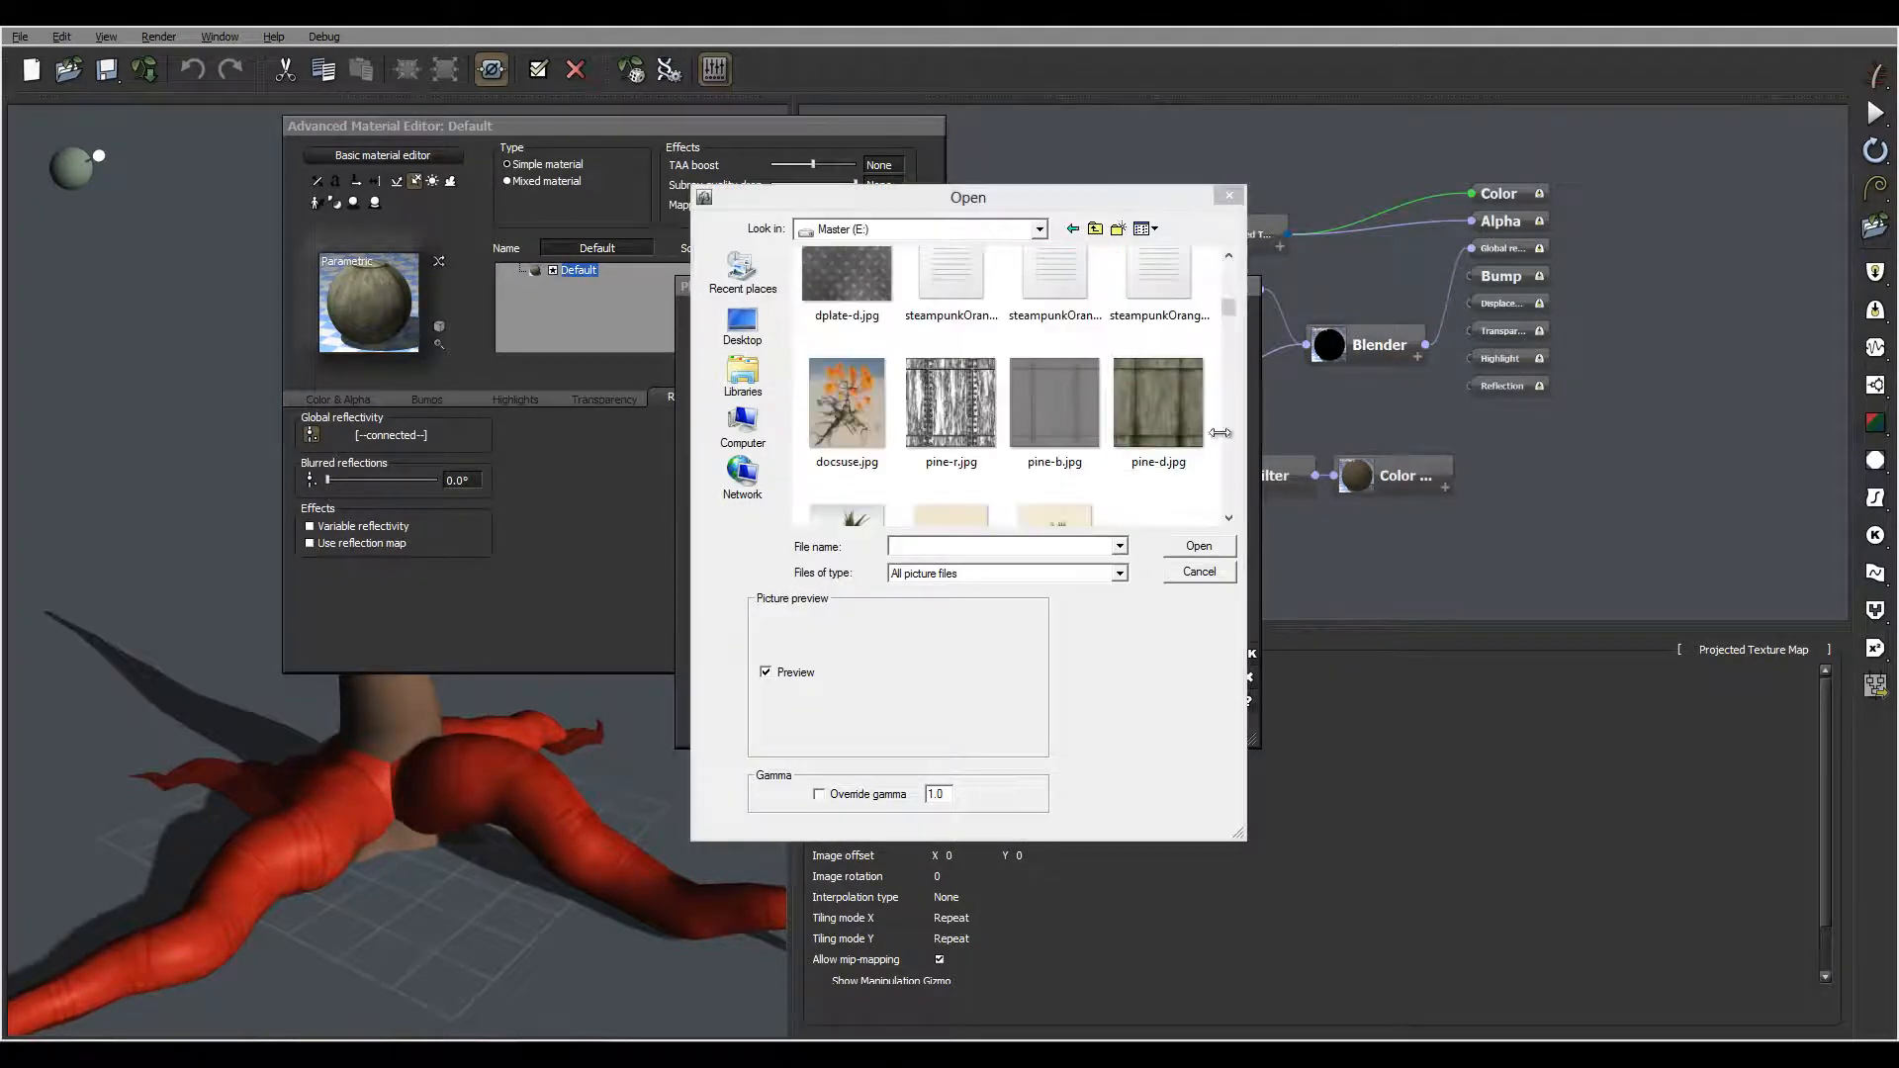
{"action": "left_click", "coordinate": [973, 396]}
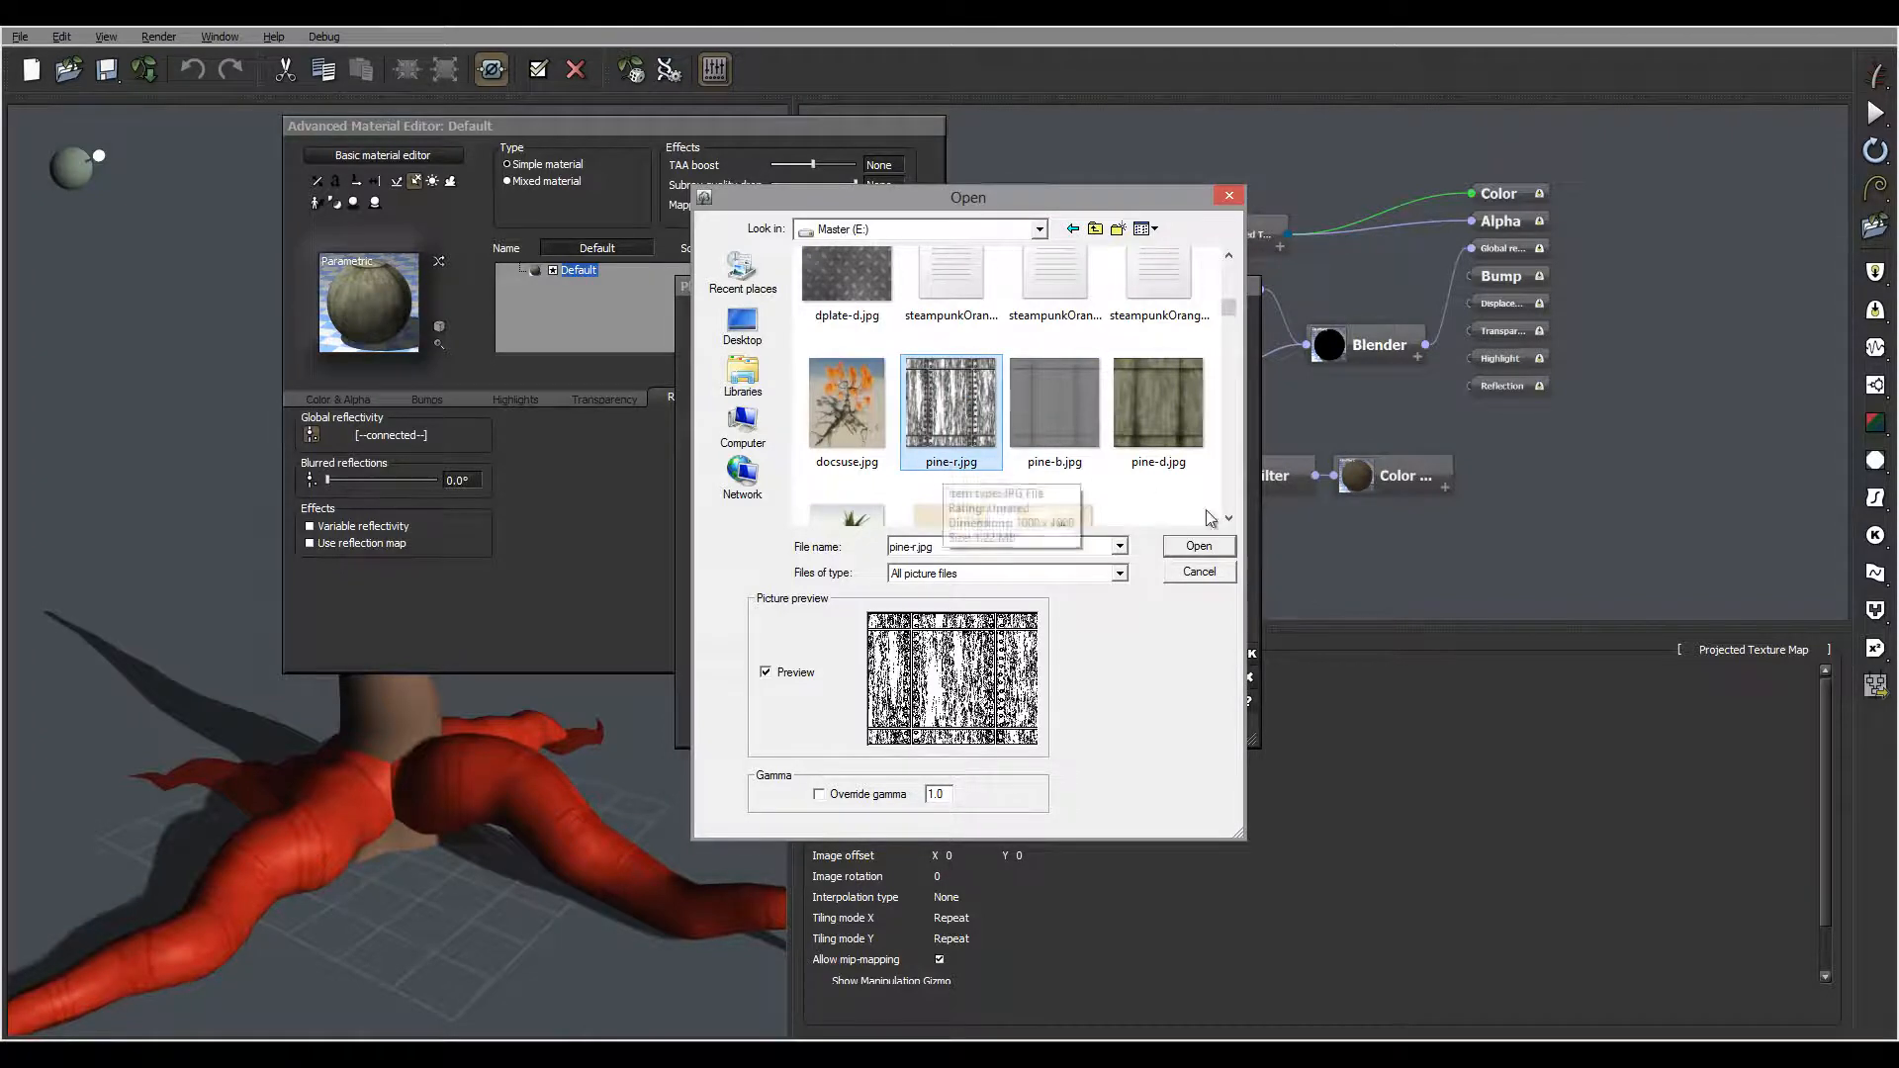
{"action": "left_click", "coordinate": [1223, 546]}
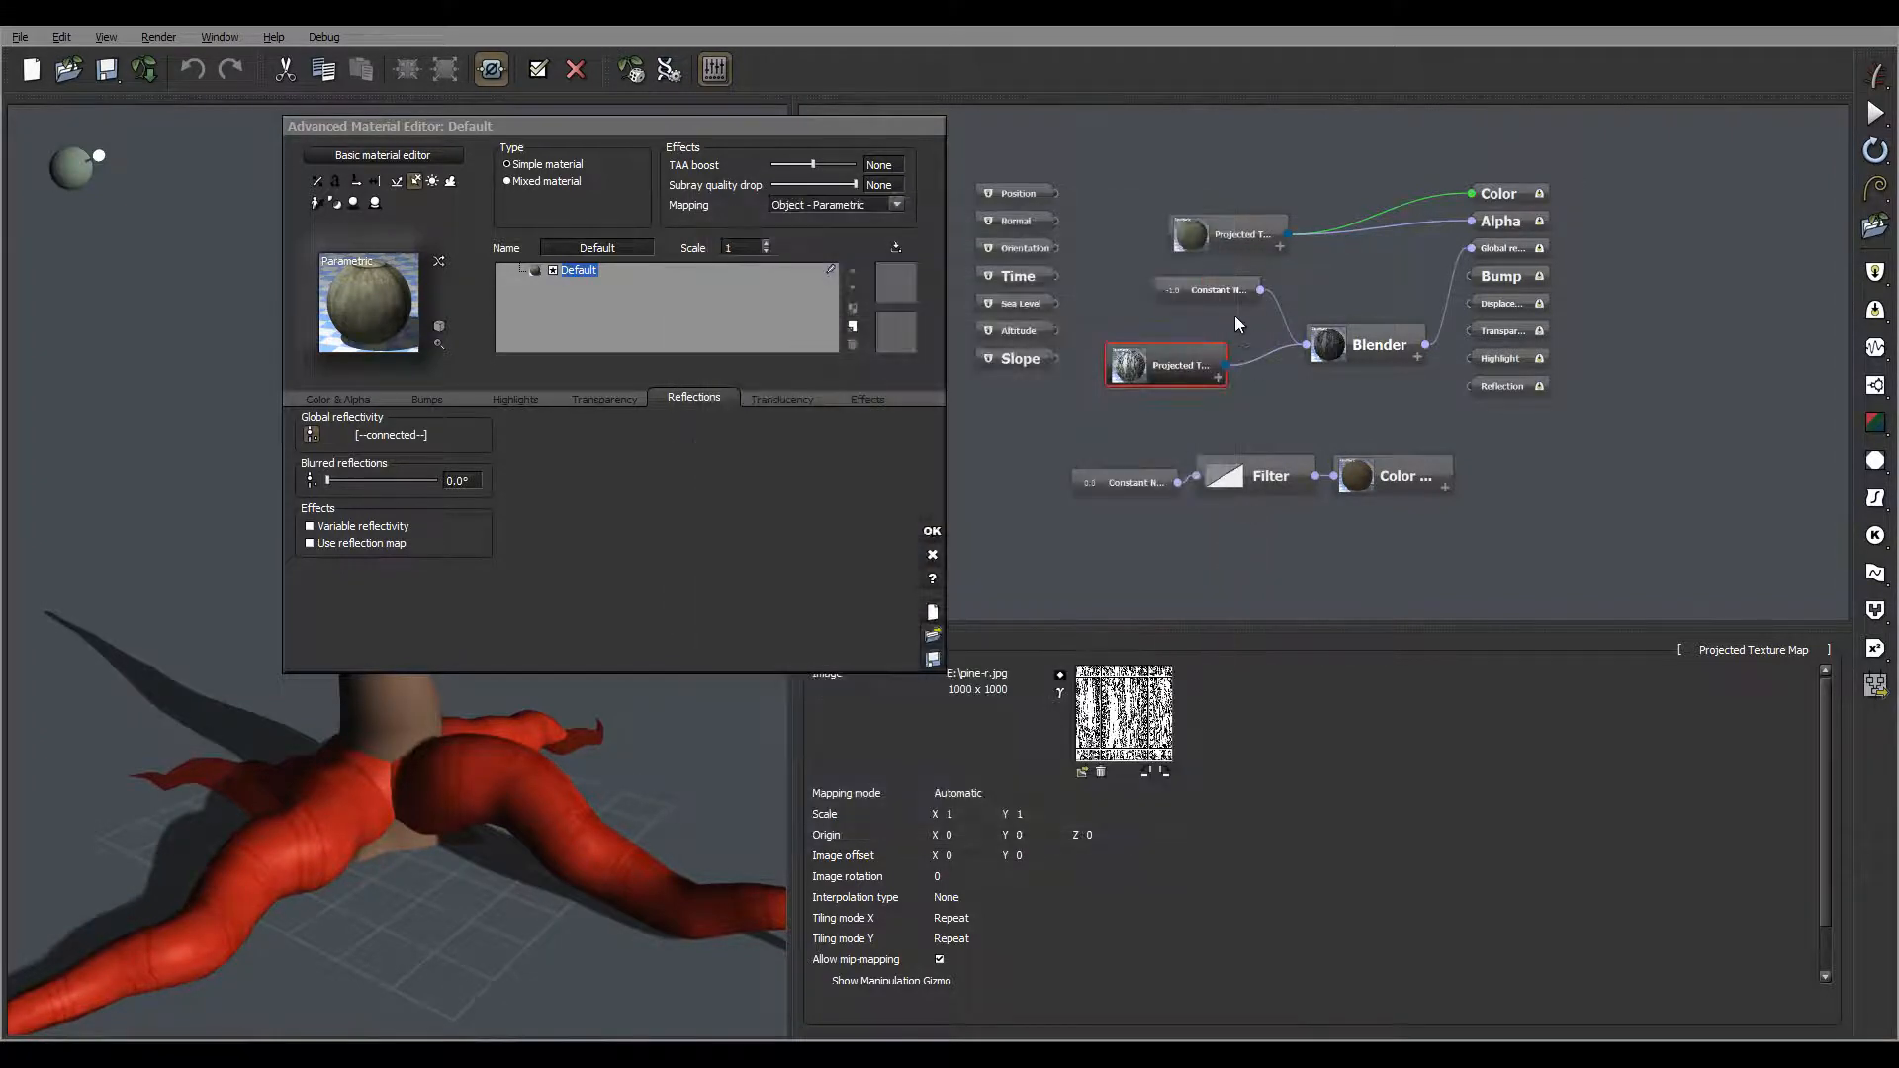
Set the reflectivity Blender's ratio to 0.198276, accept the material and return to the plant graph
{"action": "left_click", "coordinate": [1208, 290]}
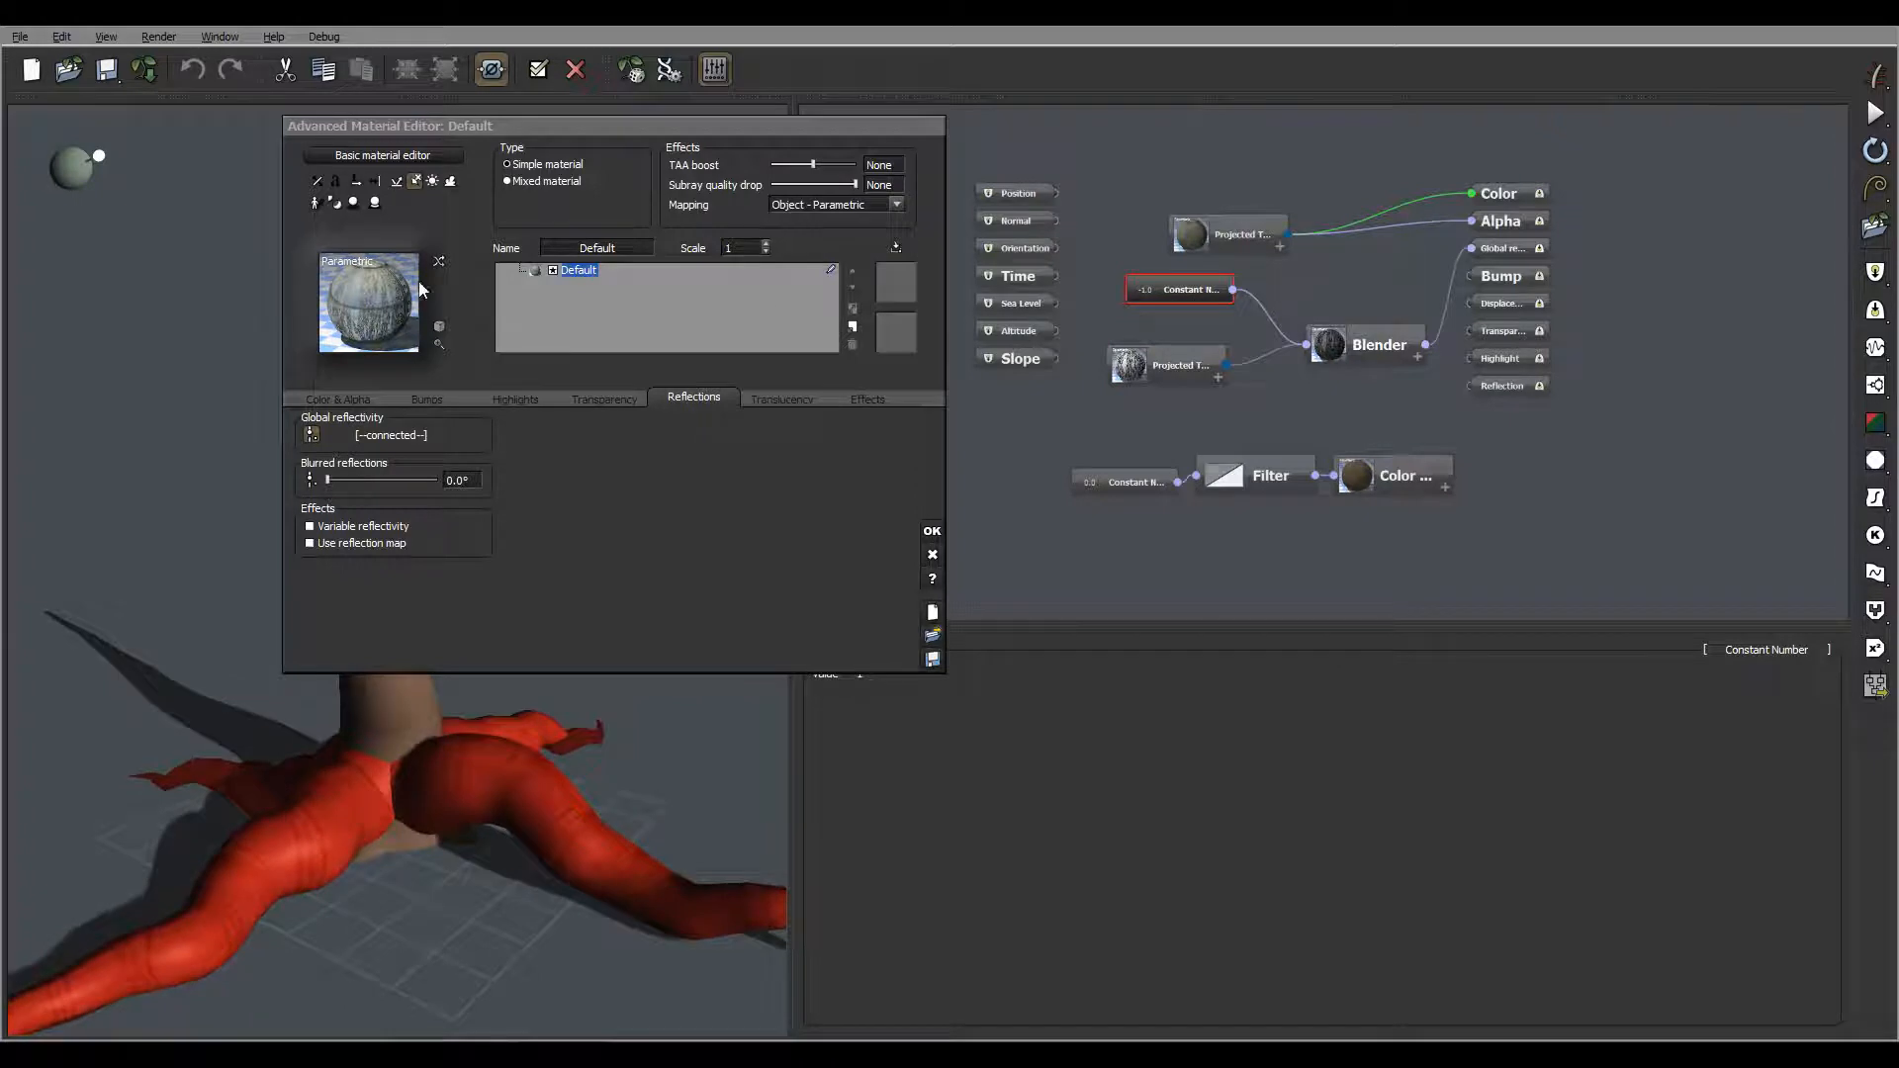
{"action": "left_click", "coordinate": [1397, 340]}
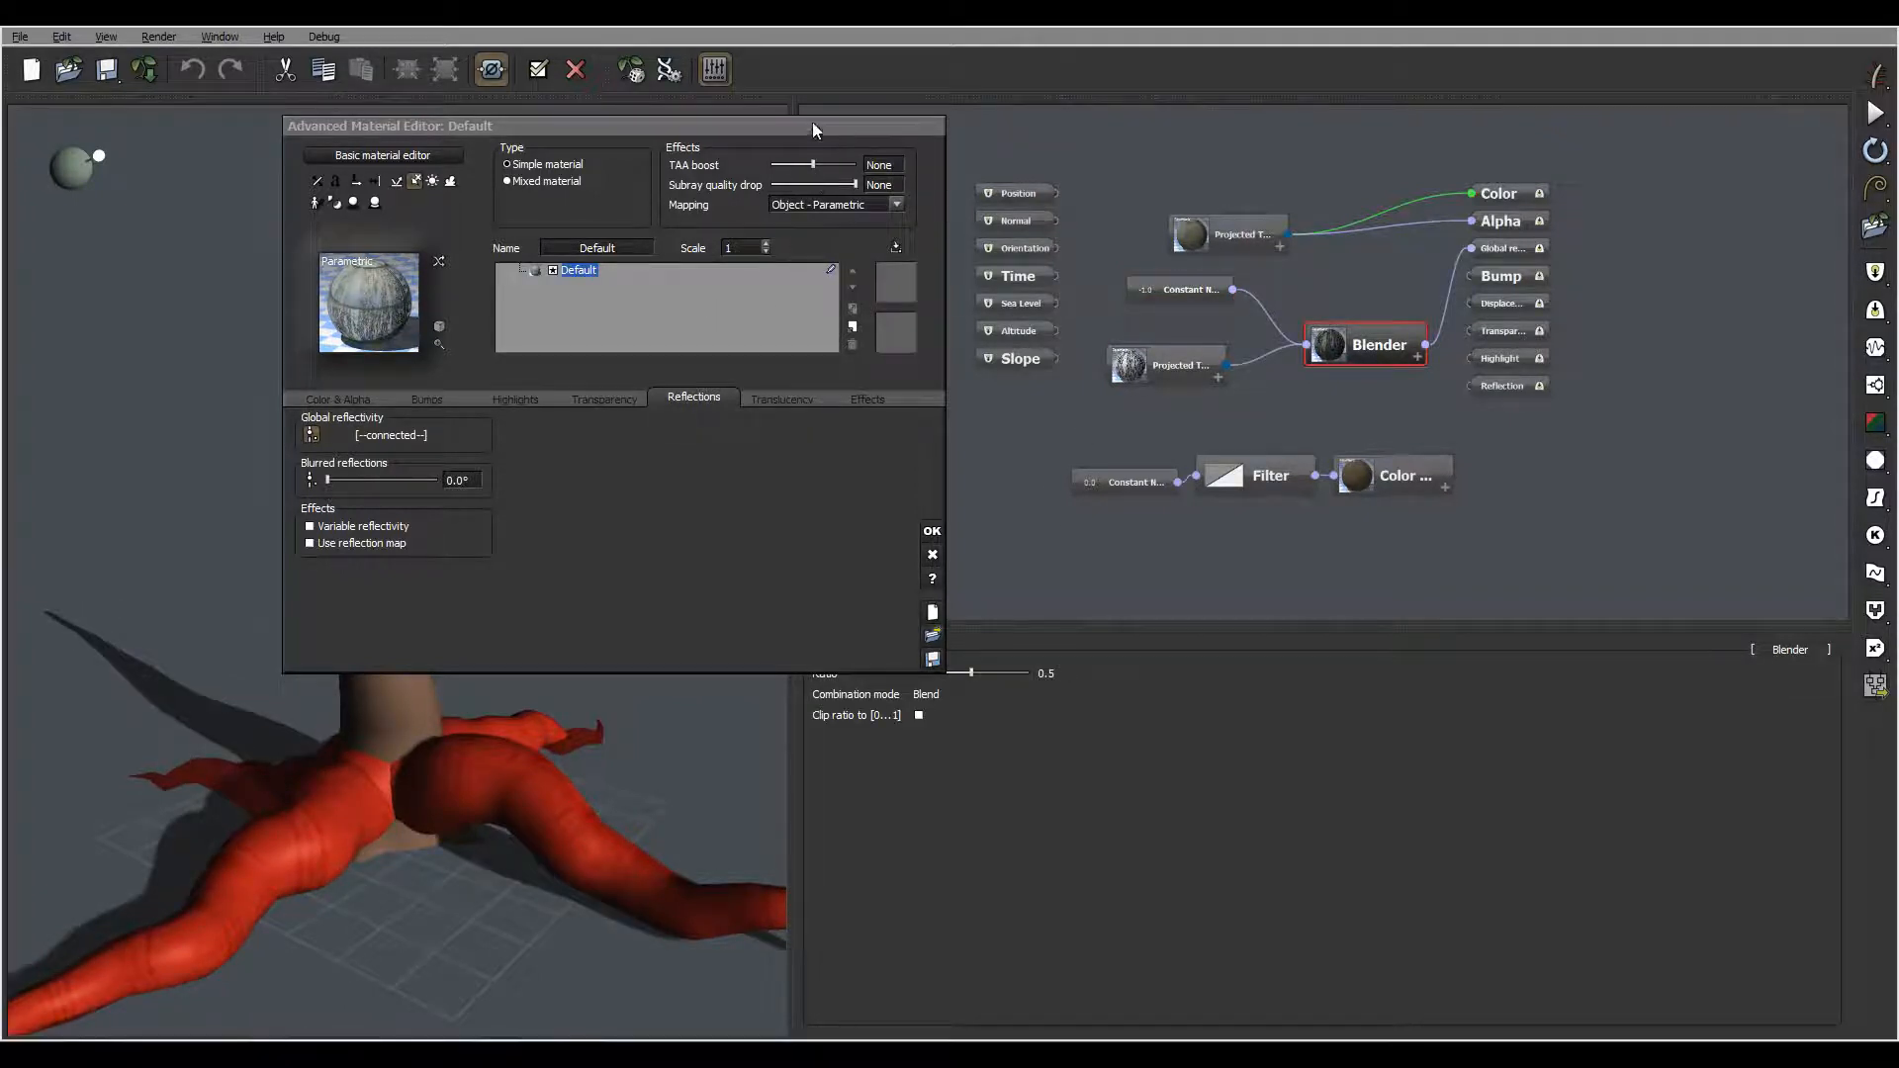
{"action": "left_click_drag", "start_coordinate": [847, 137], "coordinate": [797, 120]}
{"action": "left_click_drag", "start_coordinate": [971, 673], "coordinate": [930, 673]}
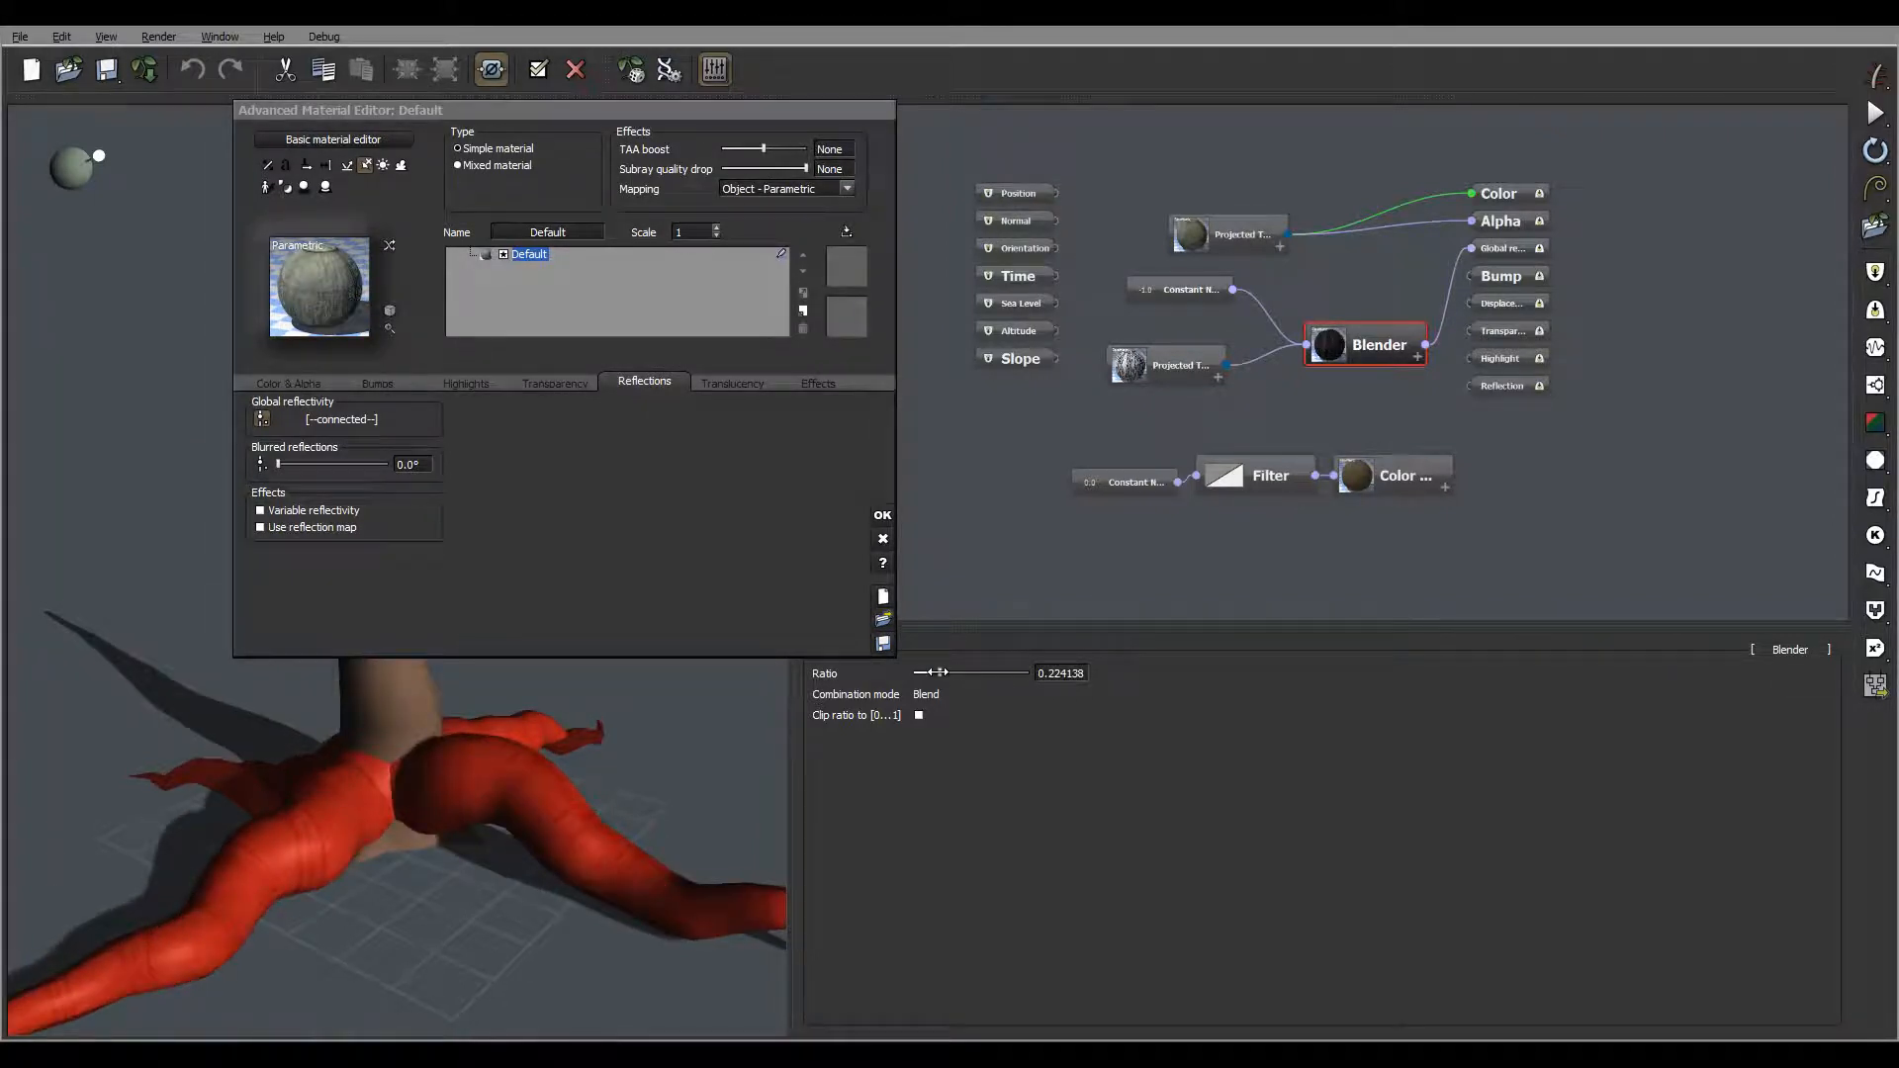
{"action": "left_click_drag", "start_coordinate": [938, 673], "coordinate": [932, 673]}
{"action": "left_click", "coordinate": [882, 514]}
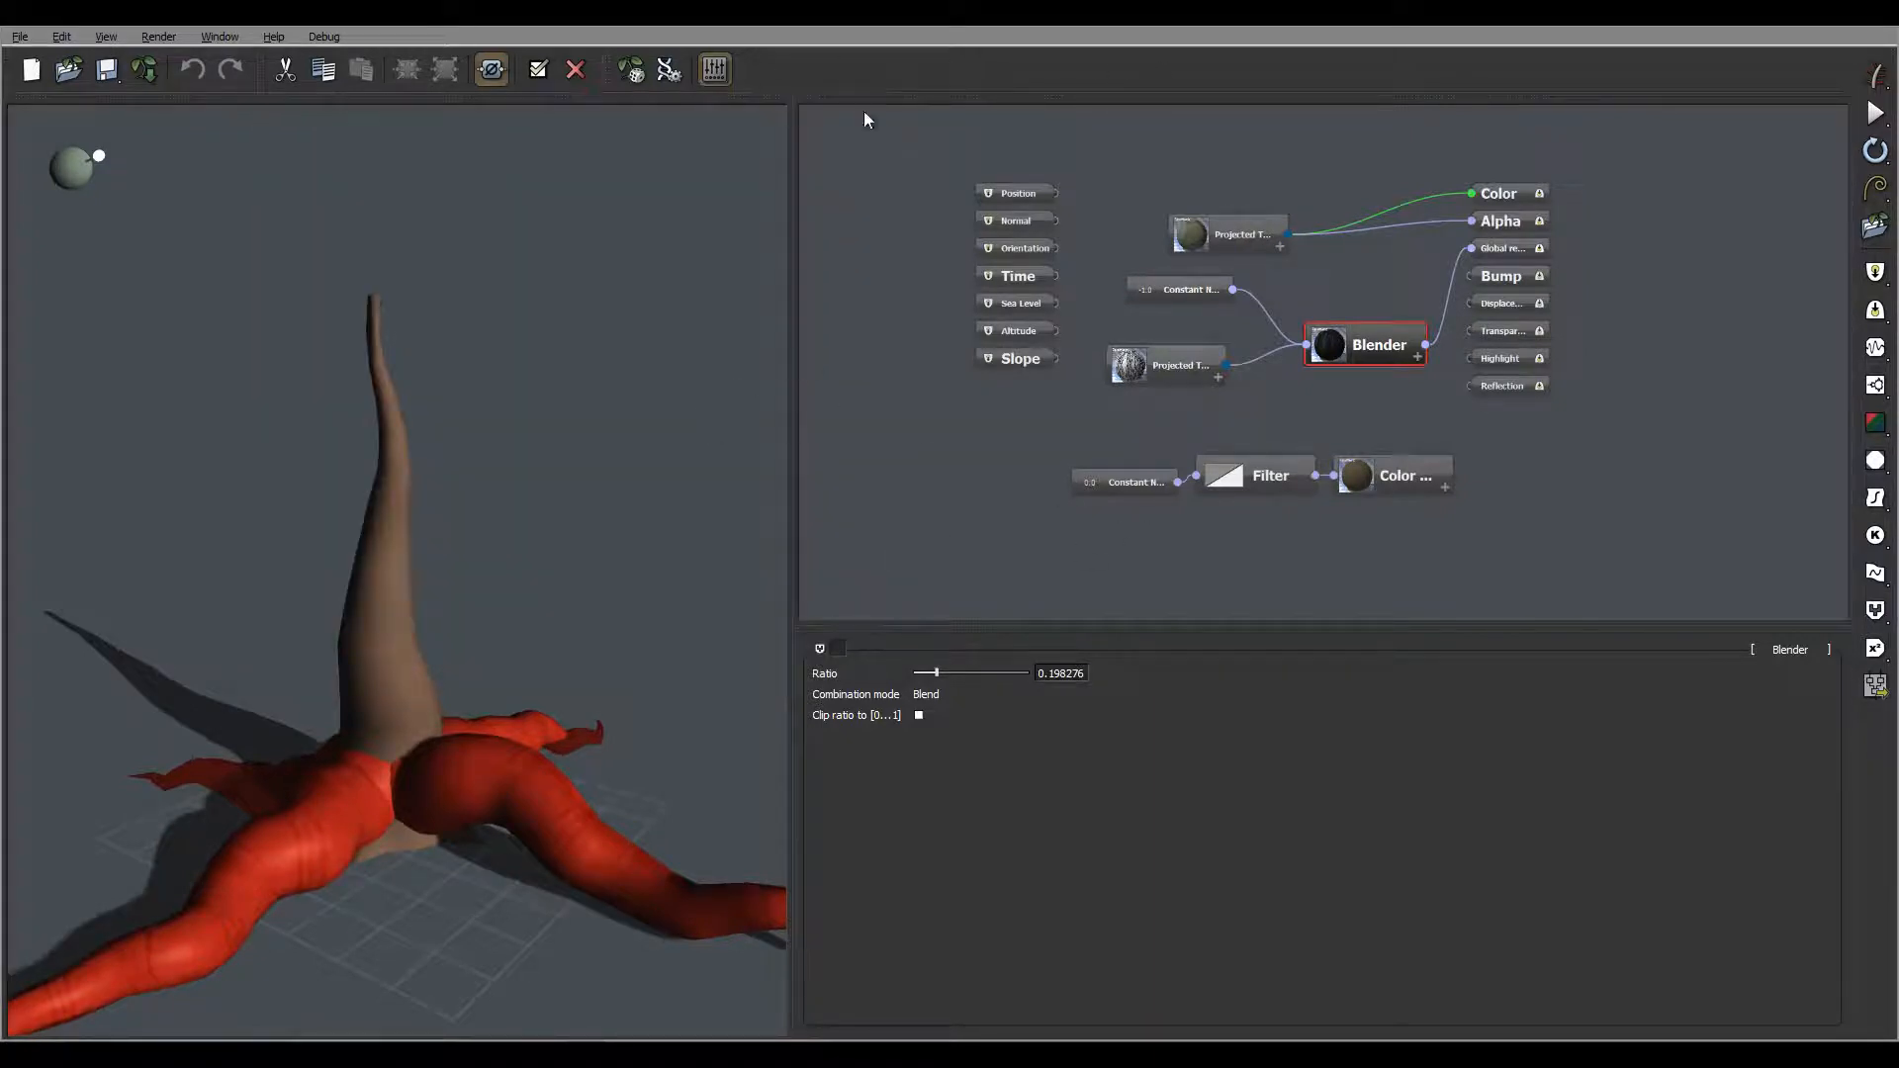
{"action": "left_click", "coordinate": [538, 70]}
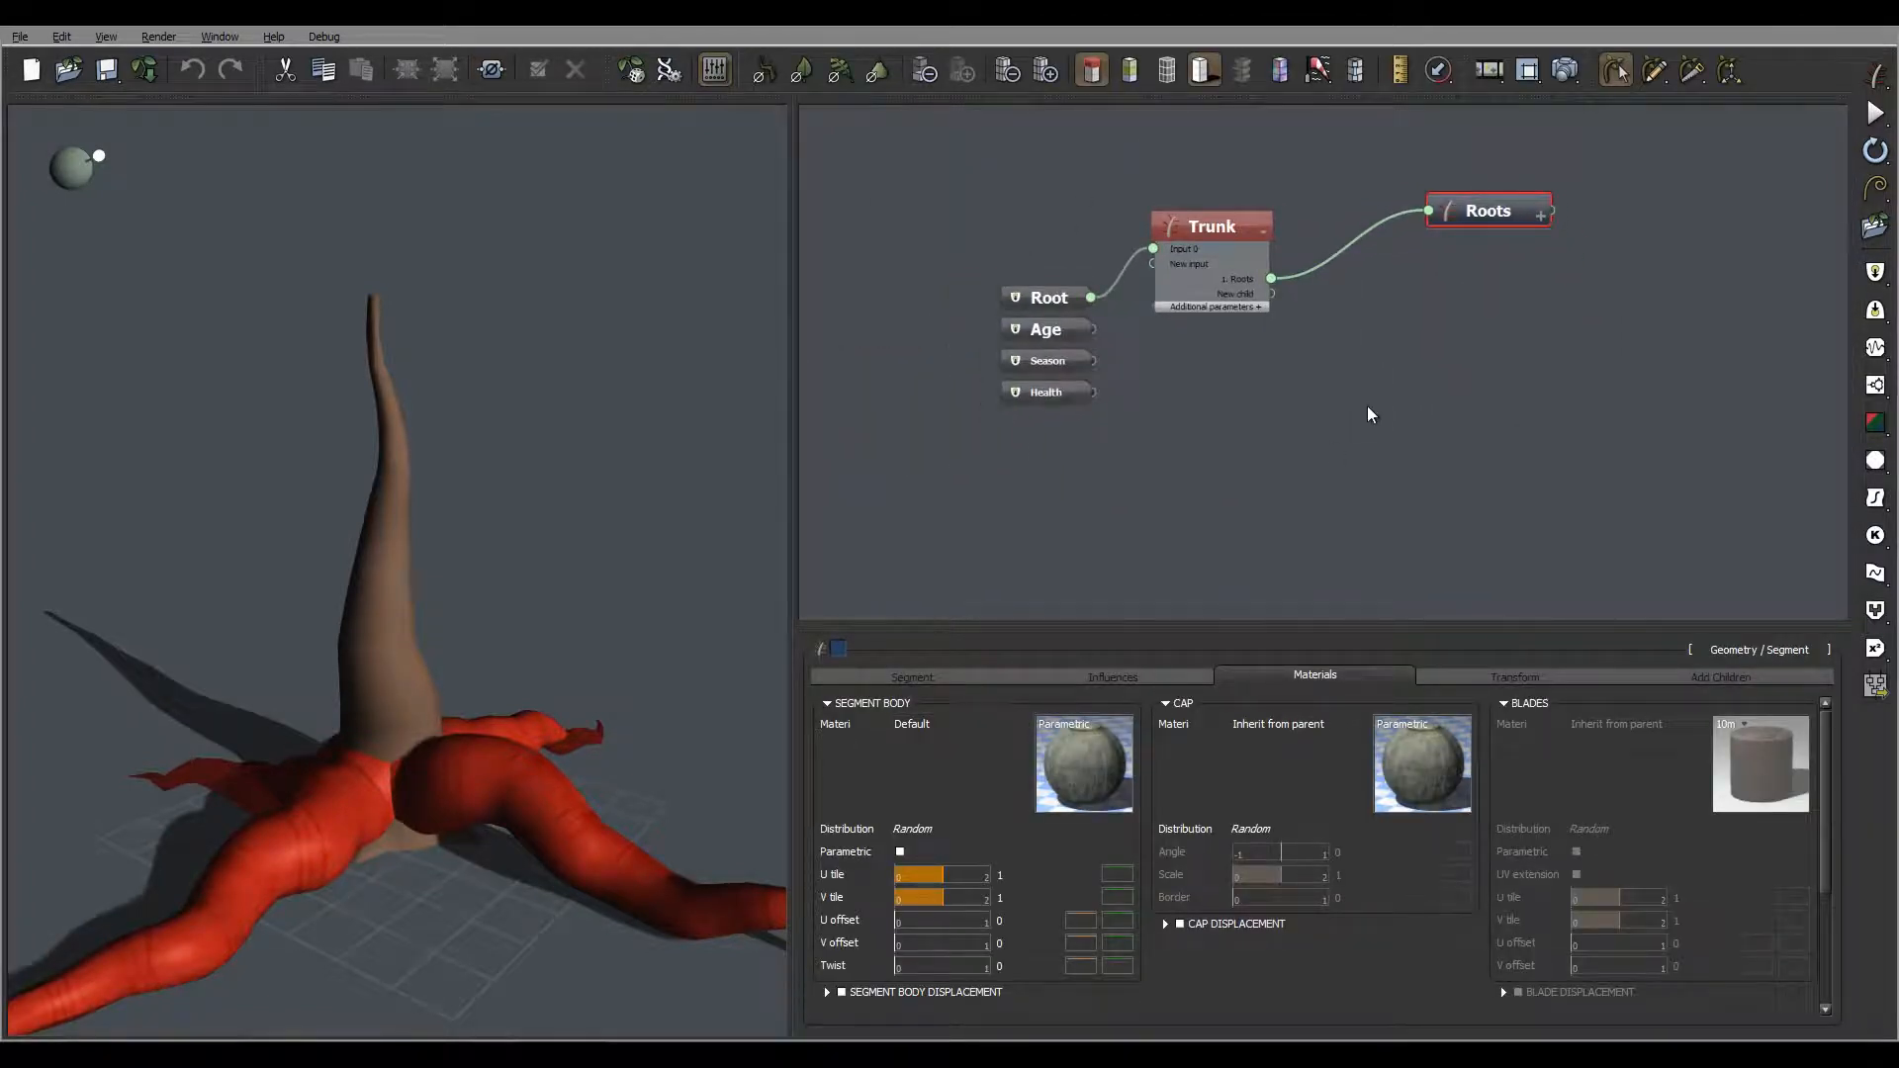
Rename the Roots' segment body material as Mettal and accept the change
{"action": "middle_click_drag", "start_coordinate": [1369, 411], "coordinate": [1272, 479]}
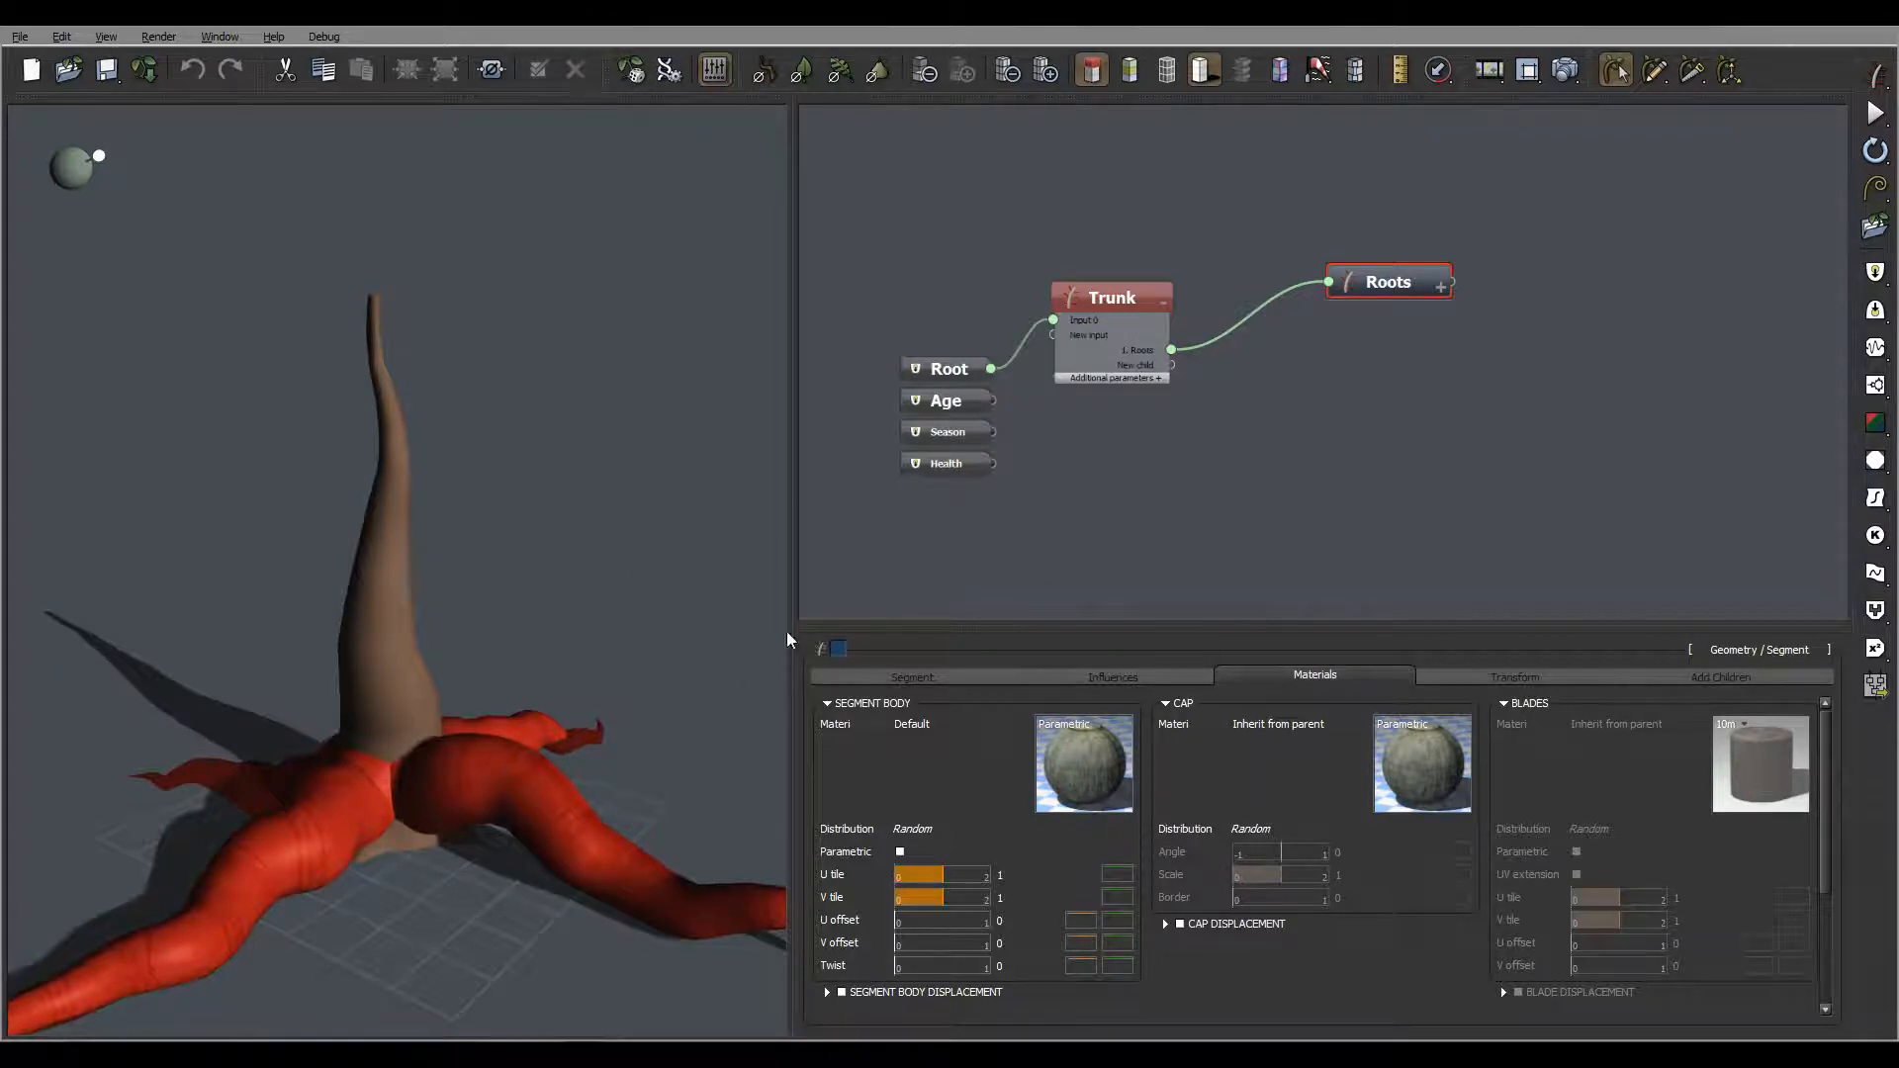
{"action": "left_click", "coordinate": [1051, 734]}
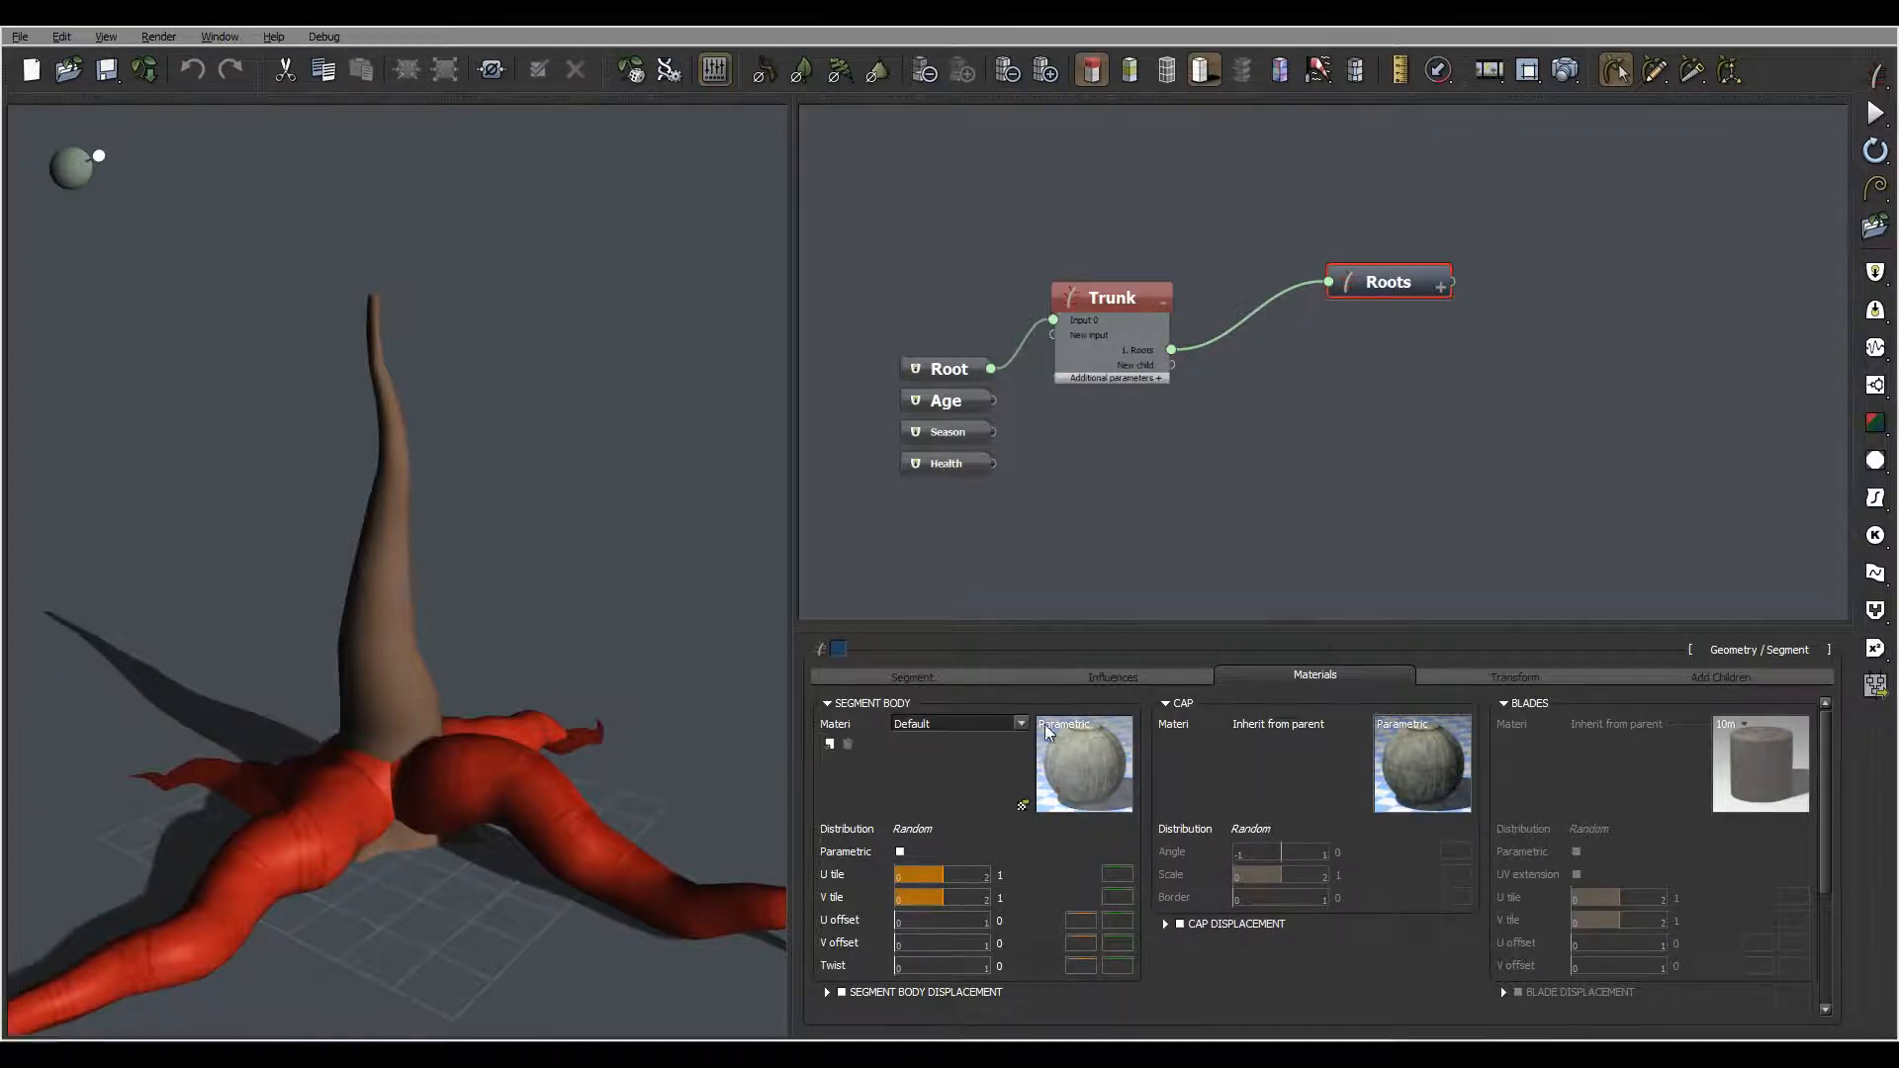
{"action": "double_click", "coordinate": [568, 230]}
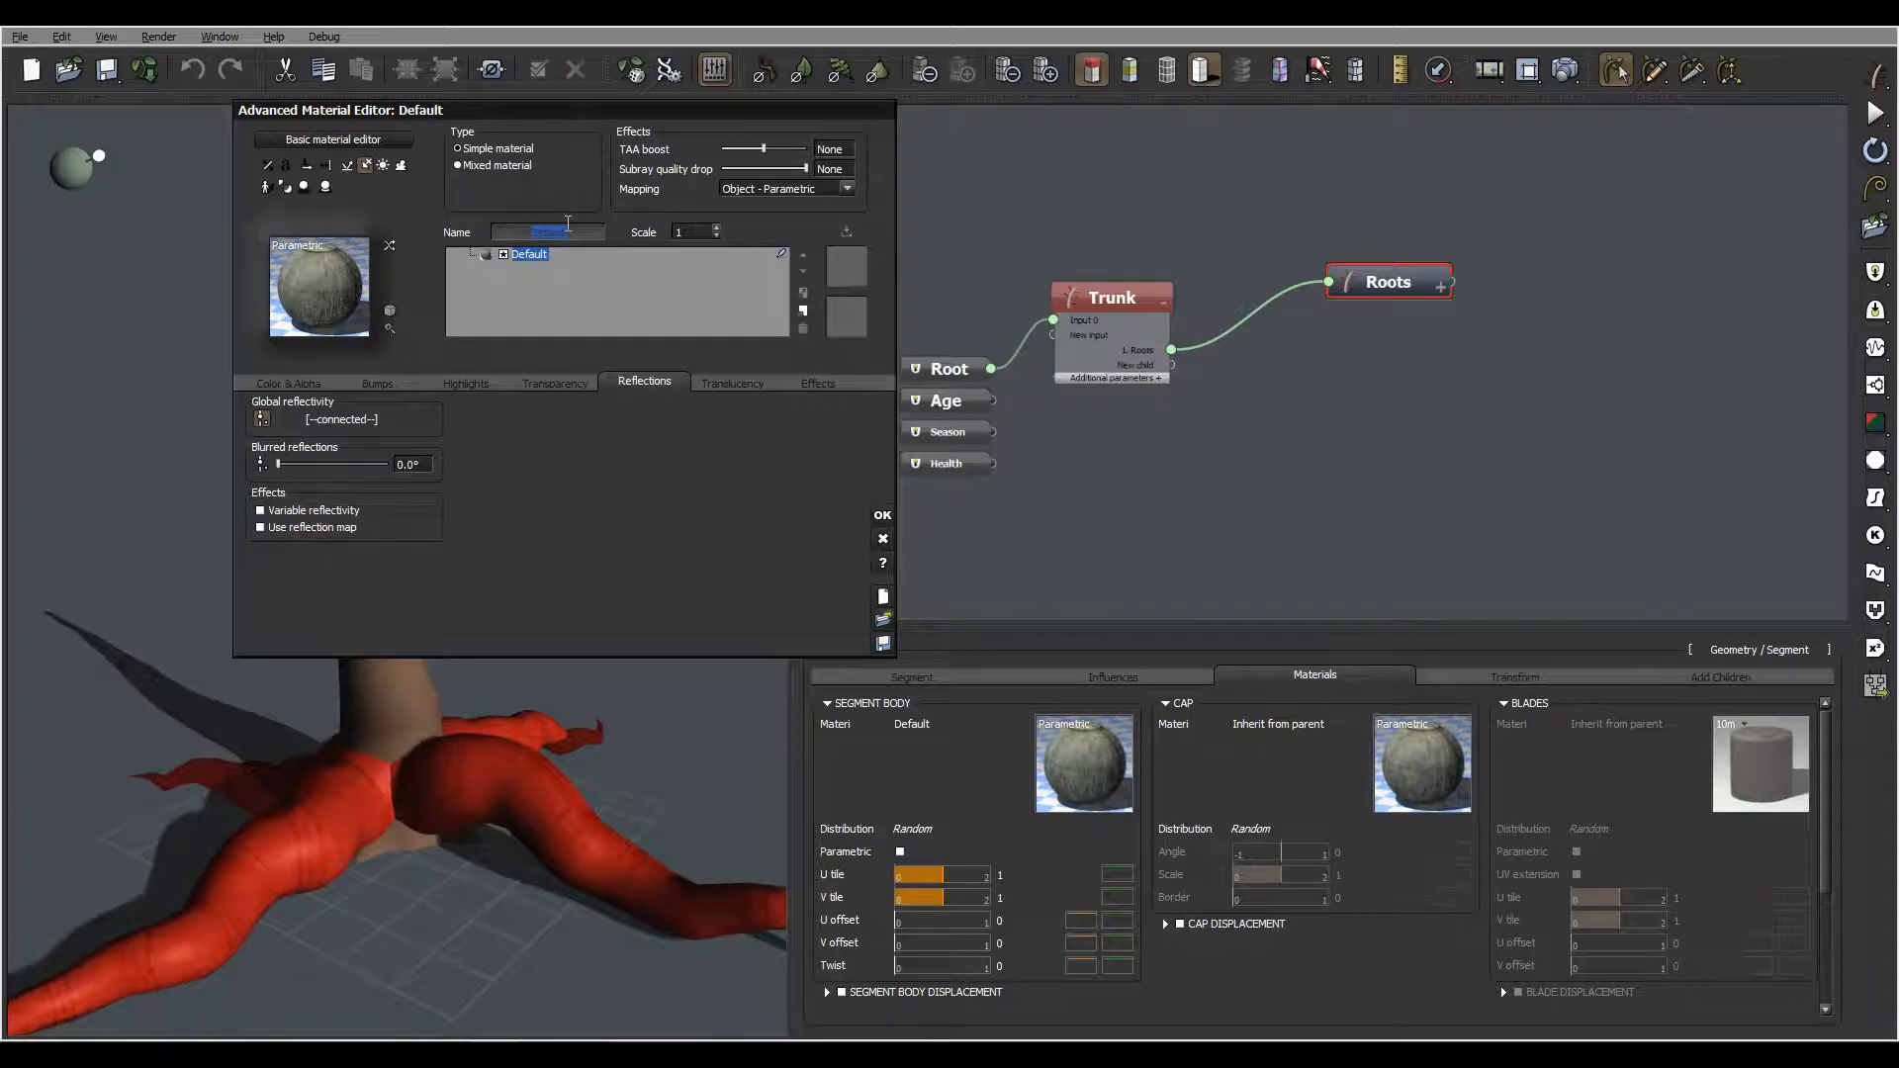
{"action": "type", "text": "Mel"}
{"action": "type", "text": "tal"}
{"action": "left_click", "coordinate": [882, 514]}
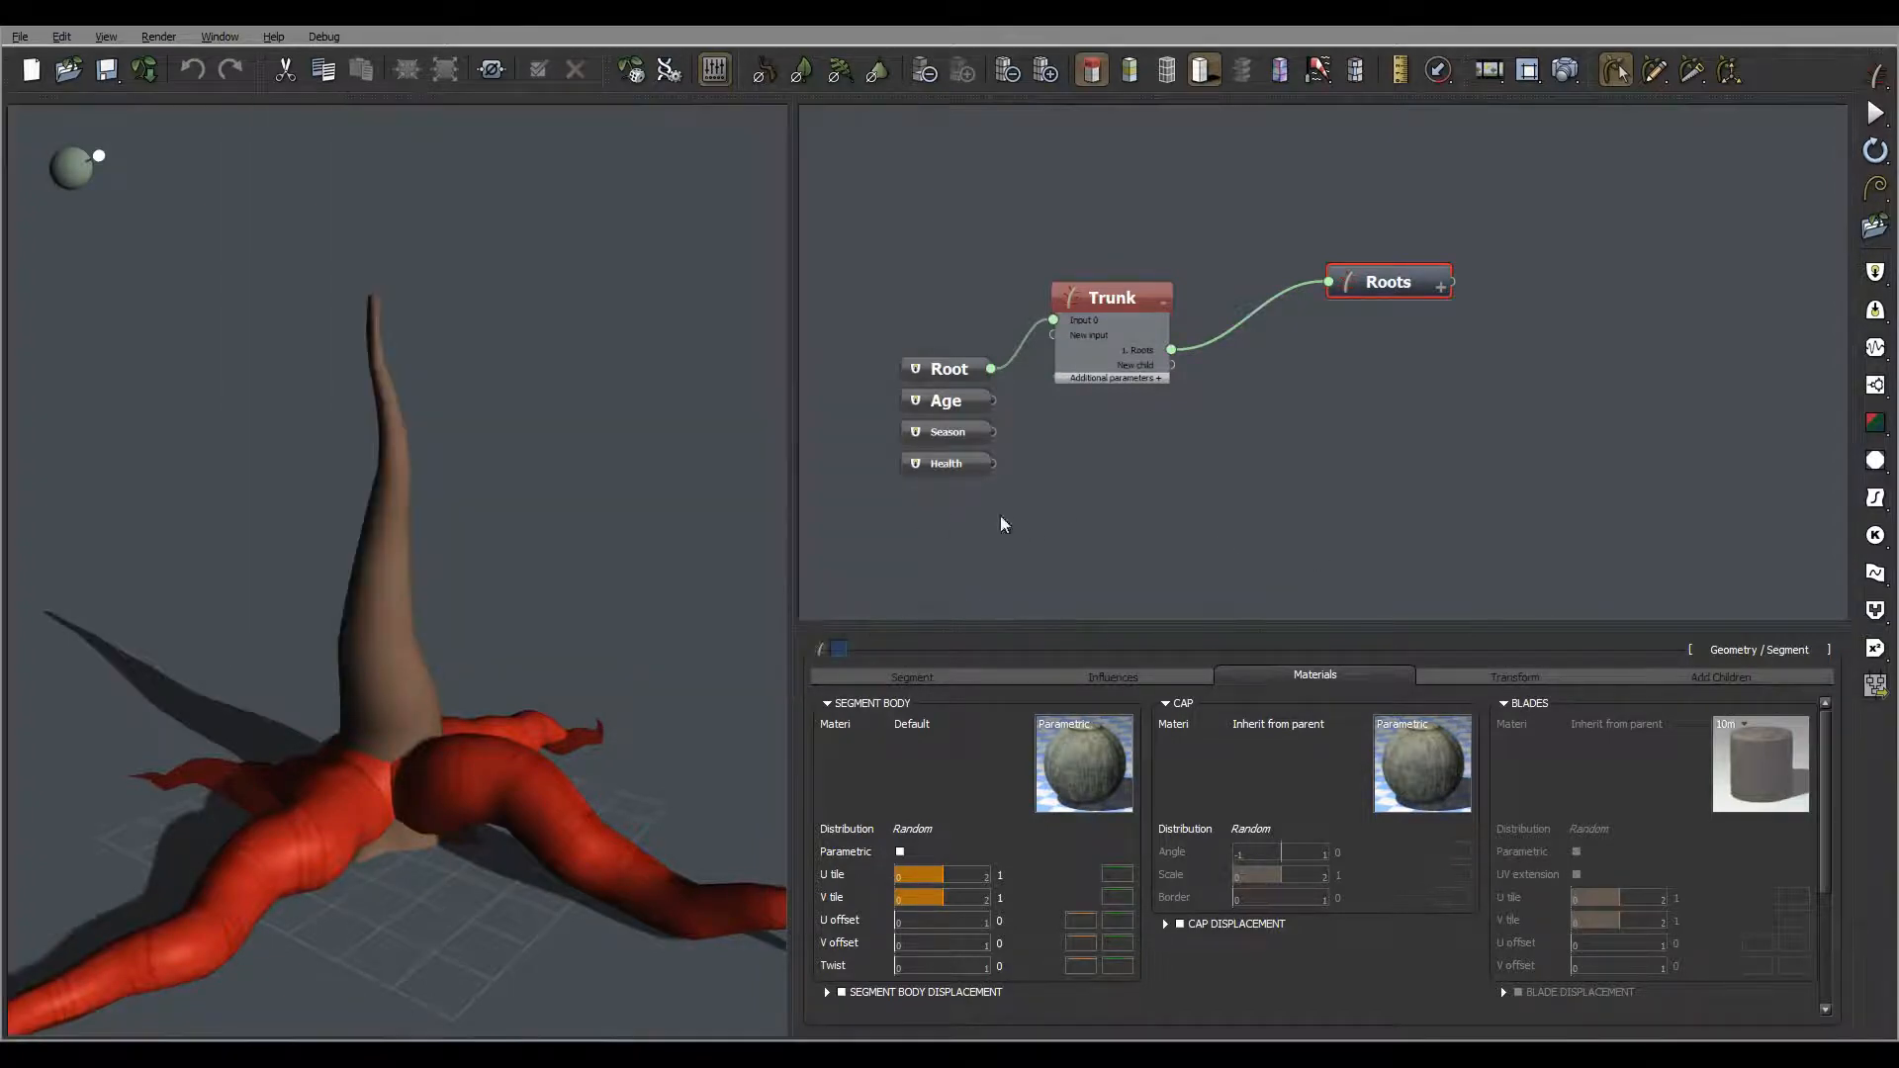
Move the Roots node closer to the Trunk, add a Segment node beyond it and name it Sub Roots
{"action": "middle_click_drag", "start_coordinate": [1569, 360], "coordinate": [1488, 467]}
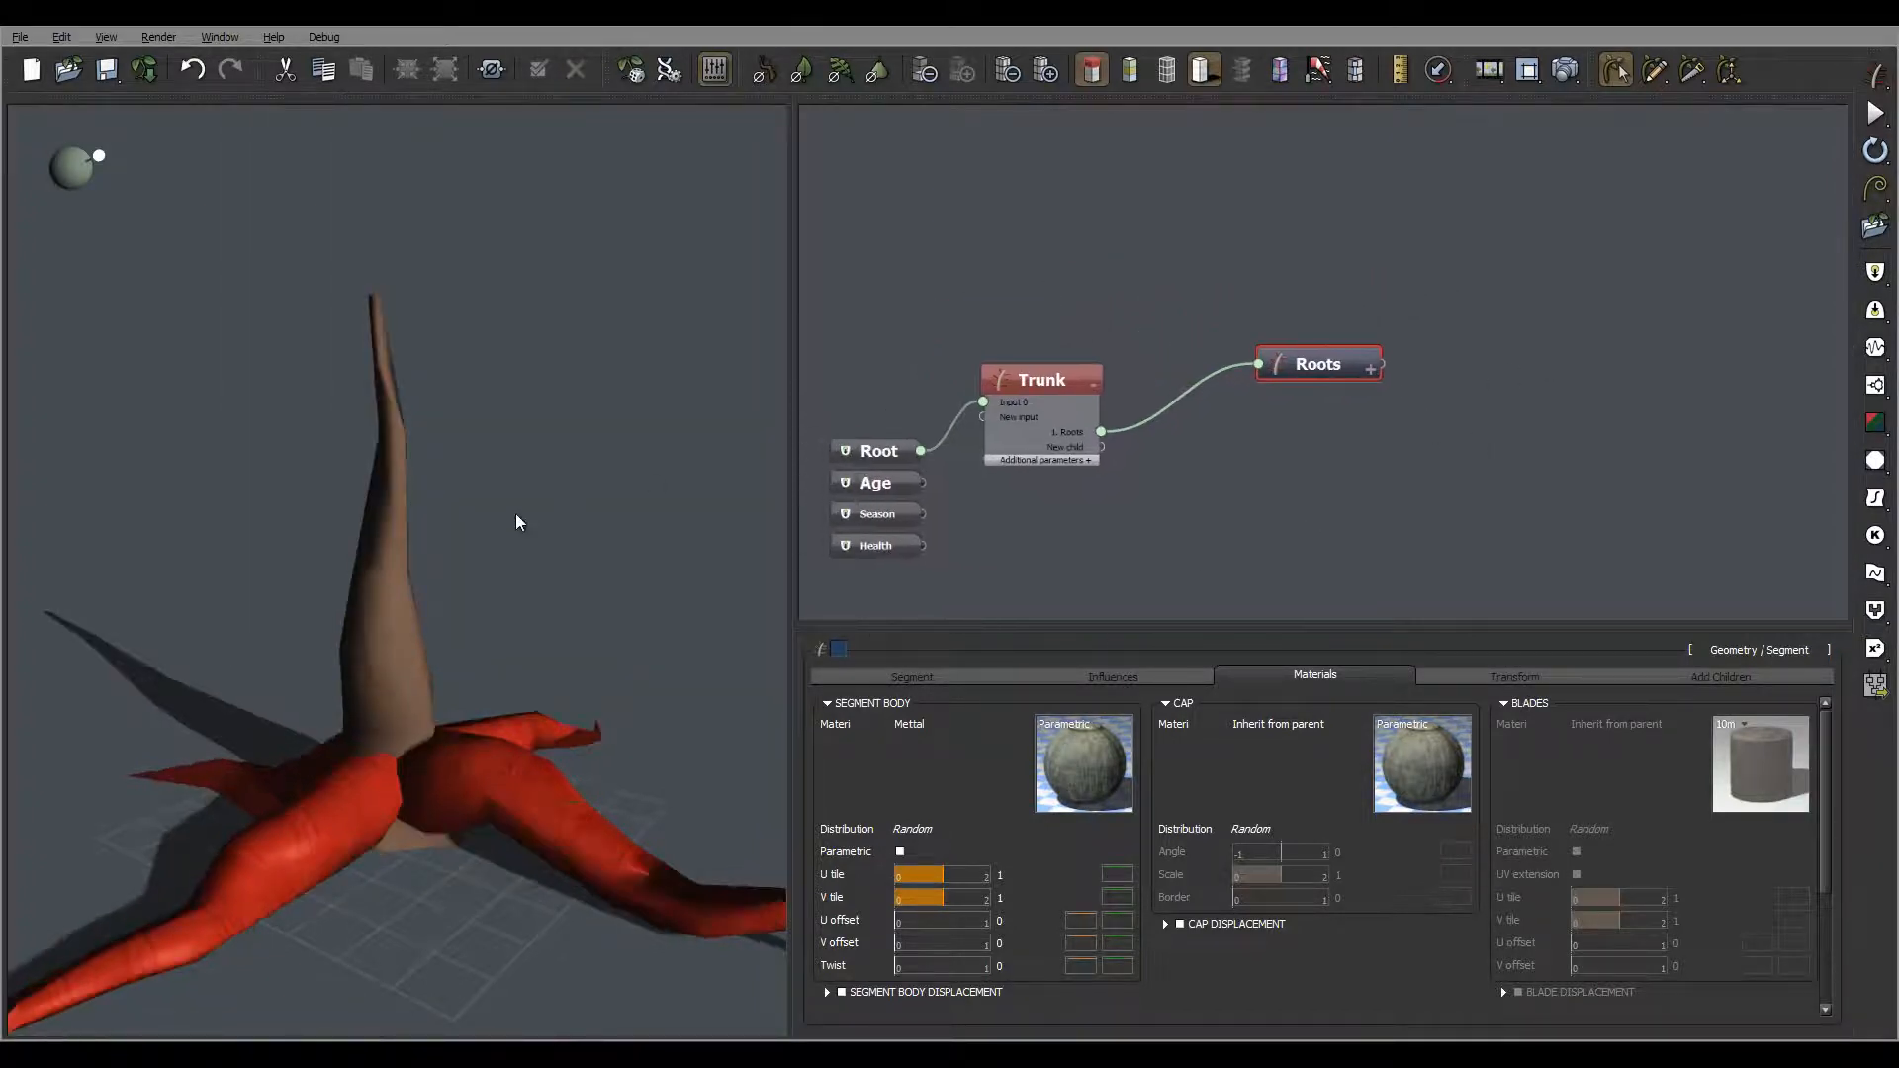
{"action": "left_click_drag", "start_coordinate": [517, 521], "coordinate": [574, 749]}
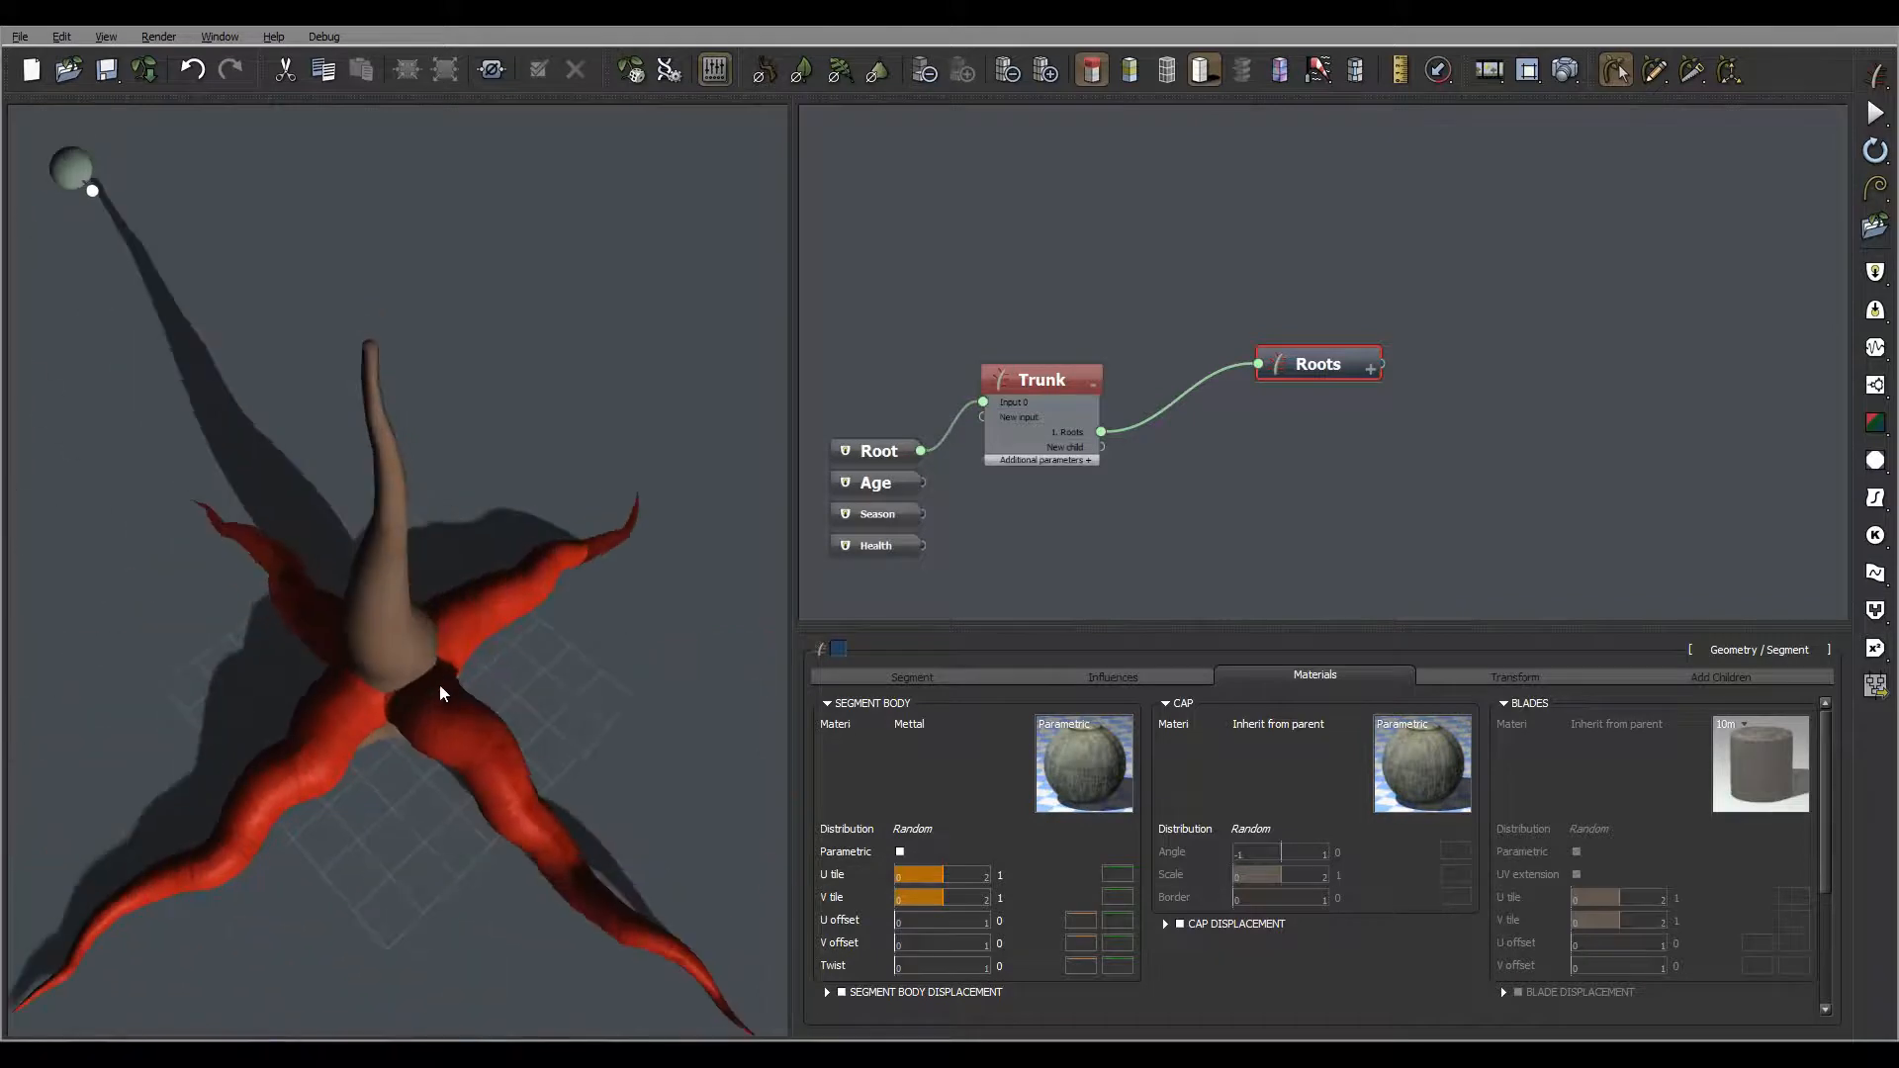
{"action": "left_click_drag", "start_coordinate": [589, 644], "coordinate": [754, 636]}
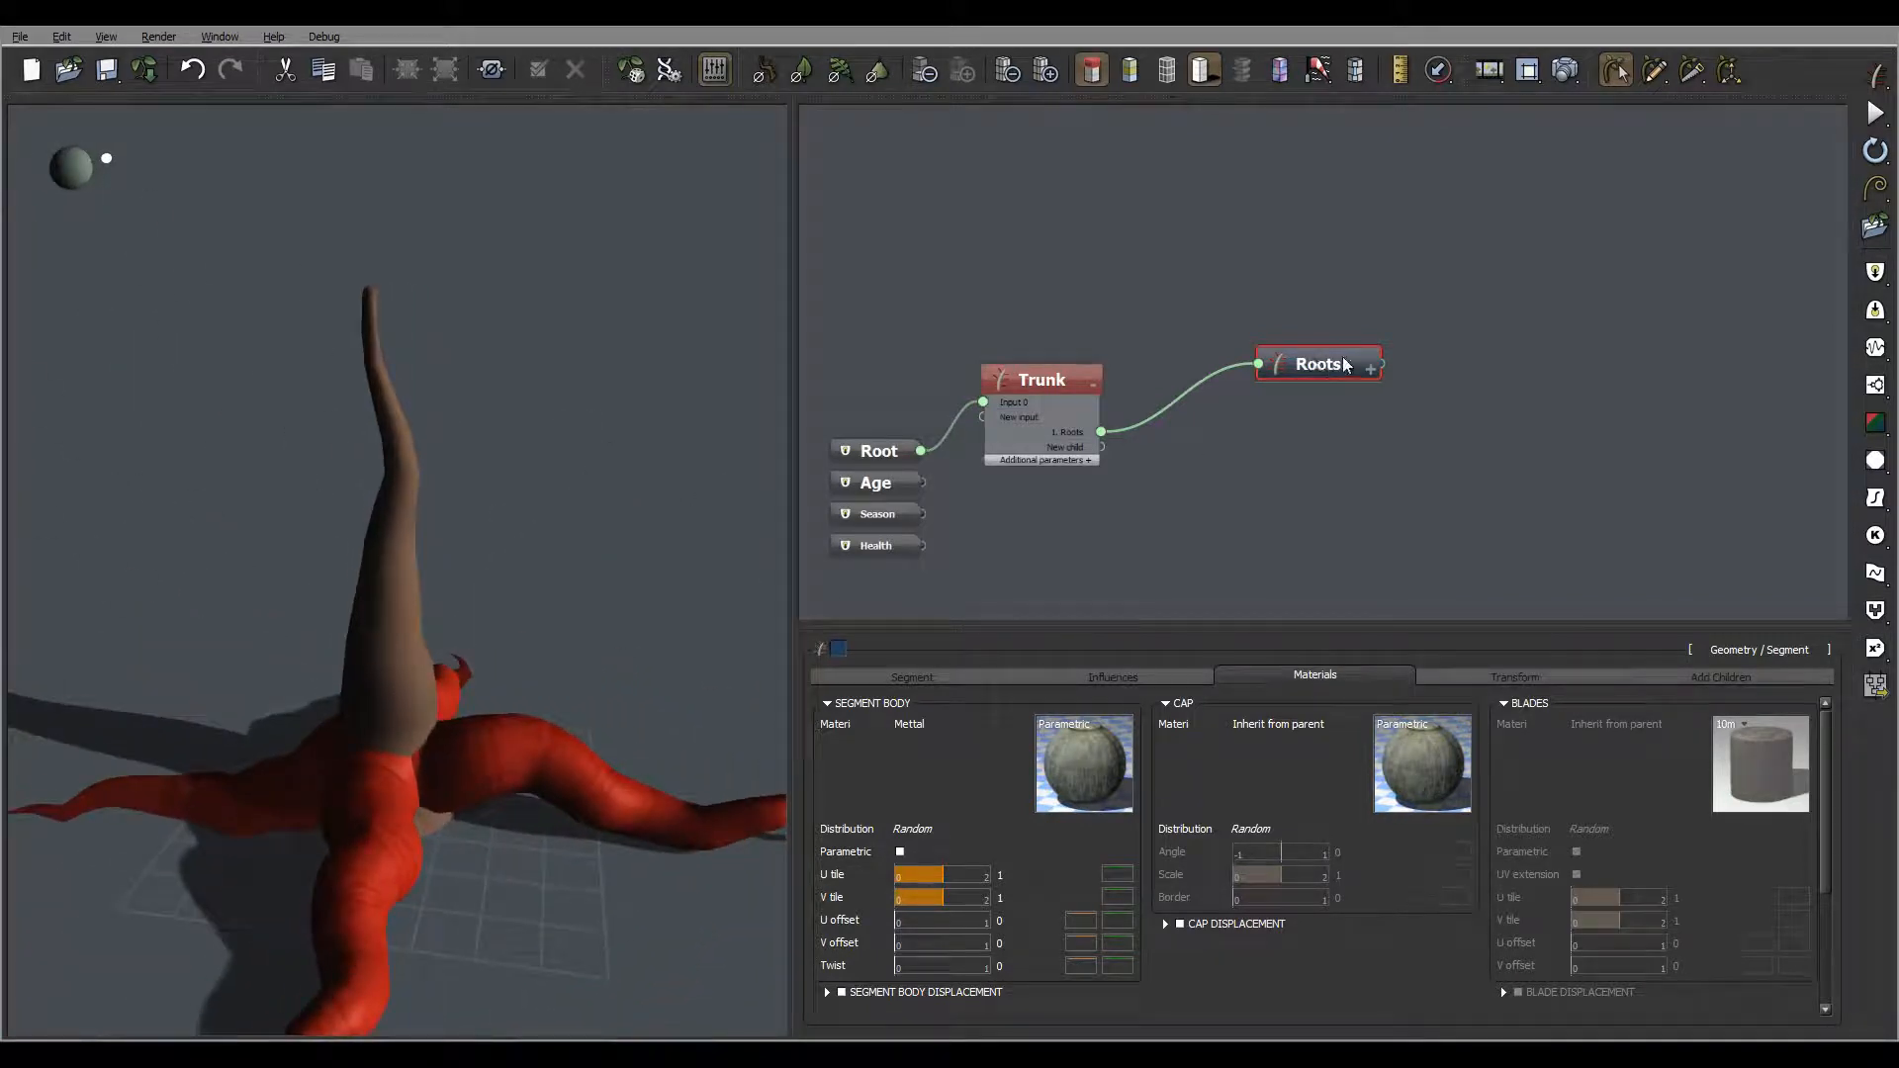
{"action": "left_click_drag", "start_coordinate": [1354, 364], "coordinate": [1291, 324]}
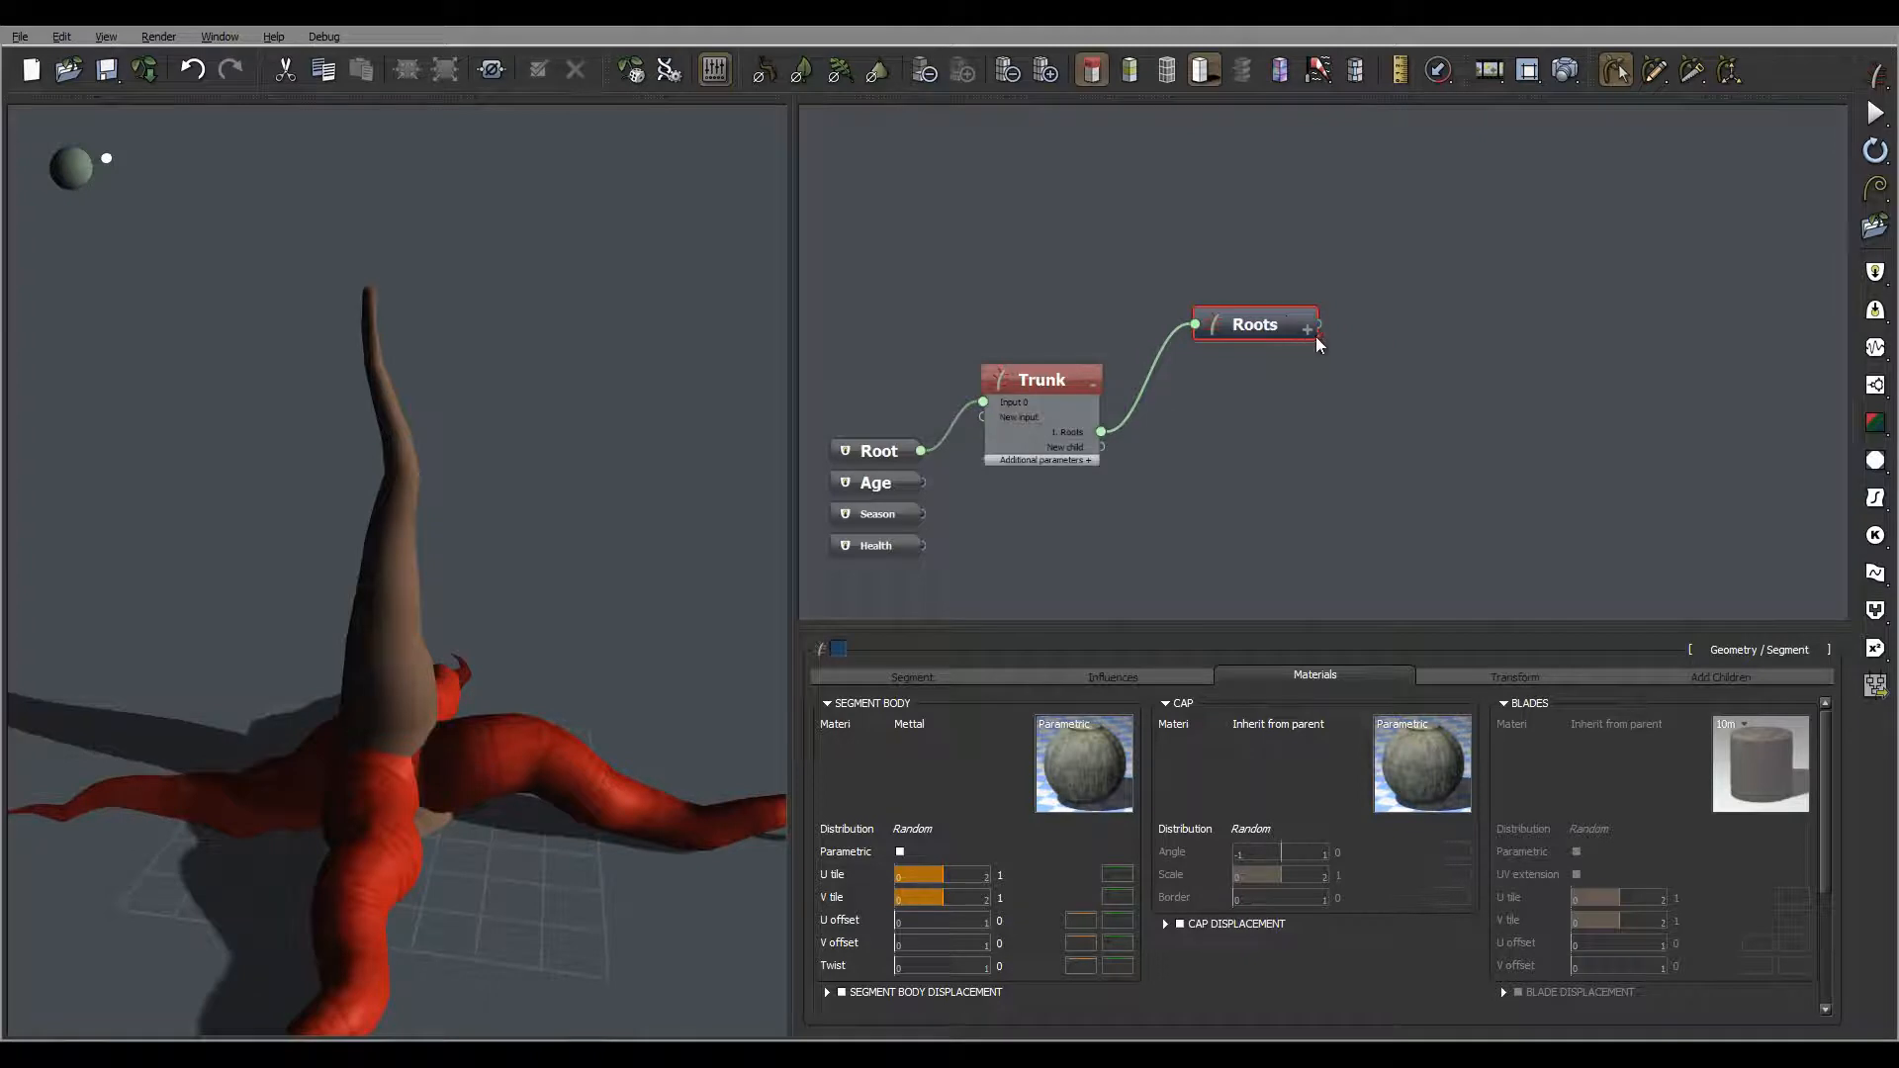
{"action": "right_click", "coordinate": [1413, 289]}
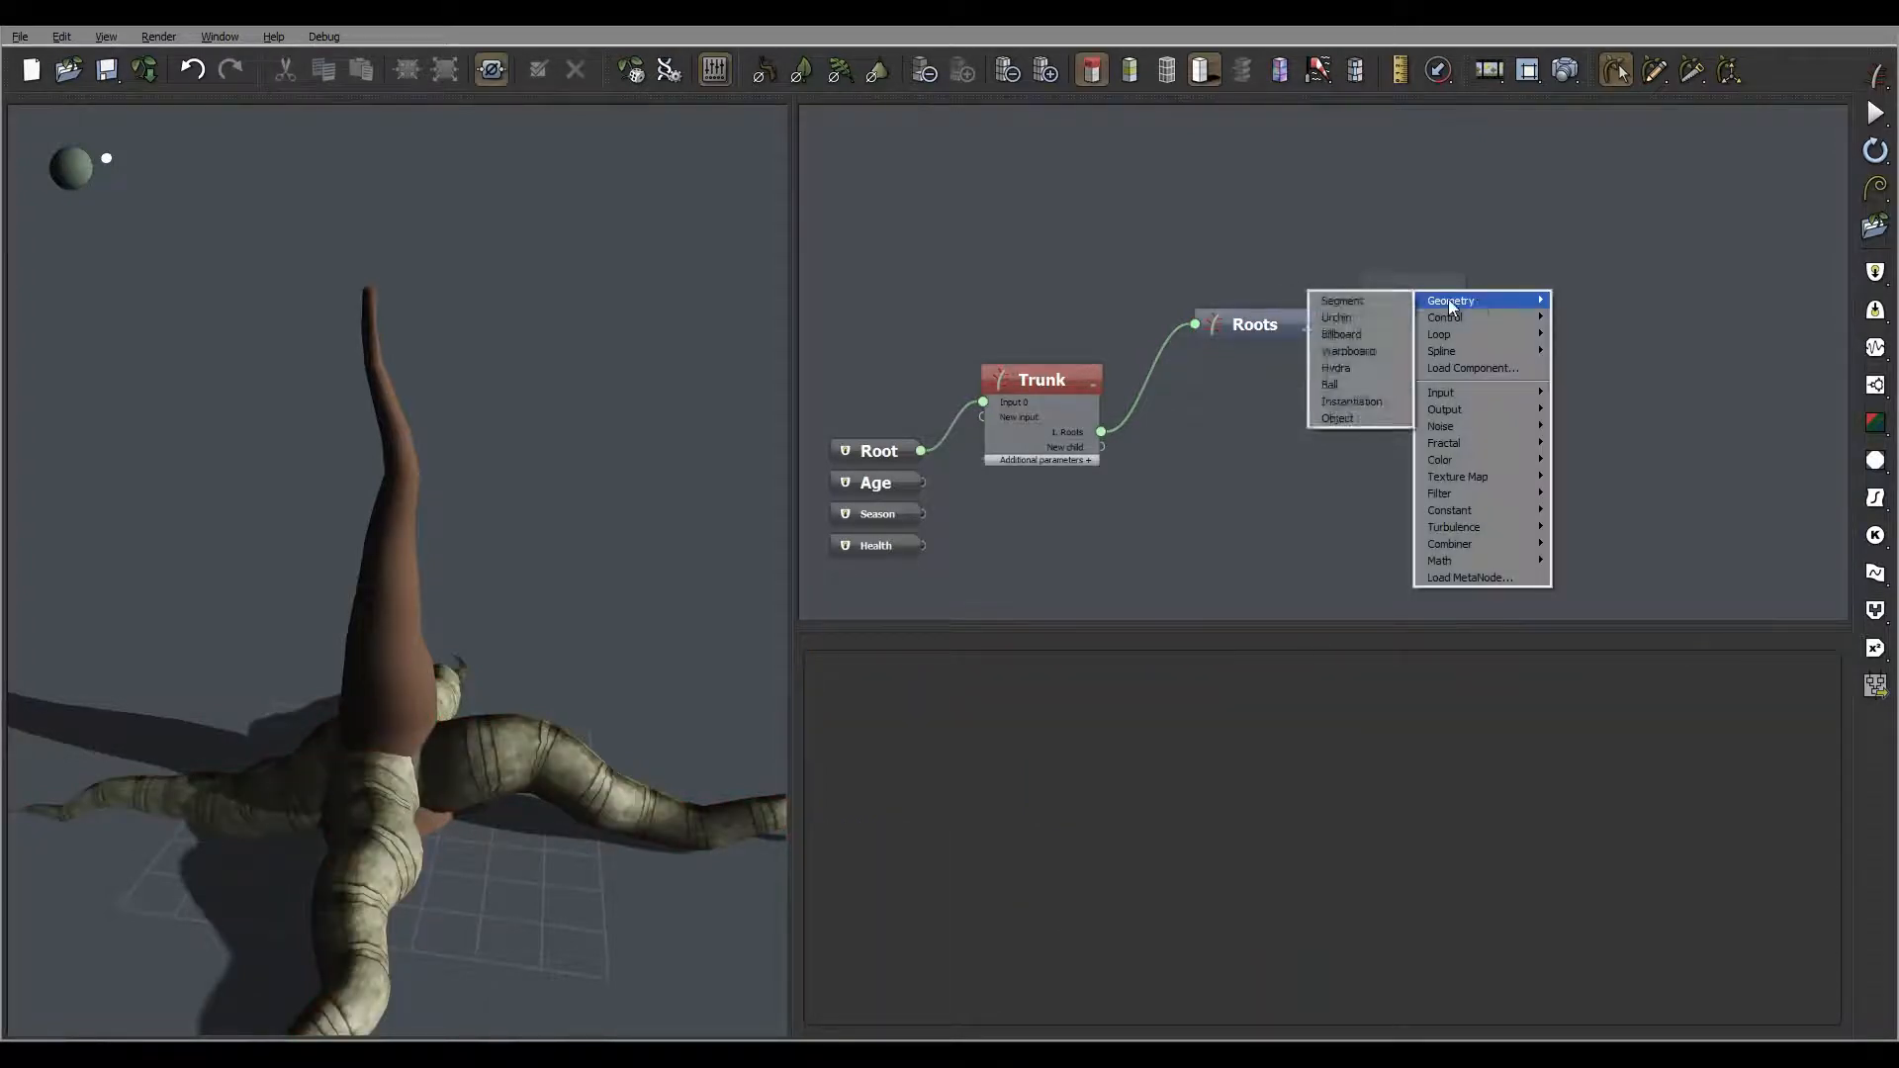
{"action": "left_click", "coordinate": [1412, 301]}
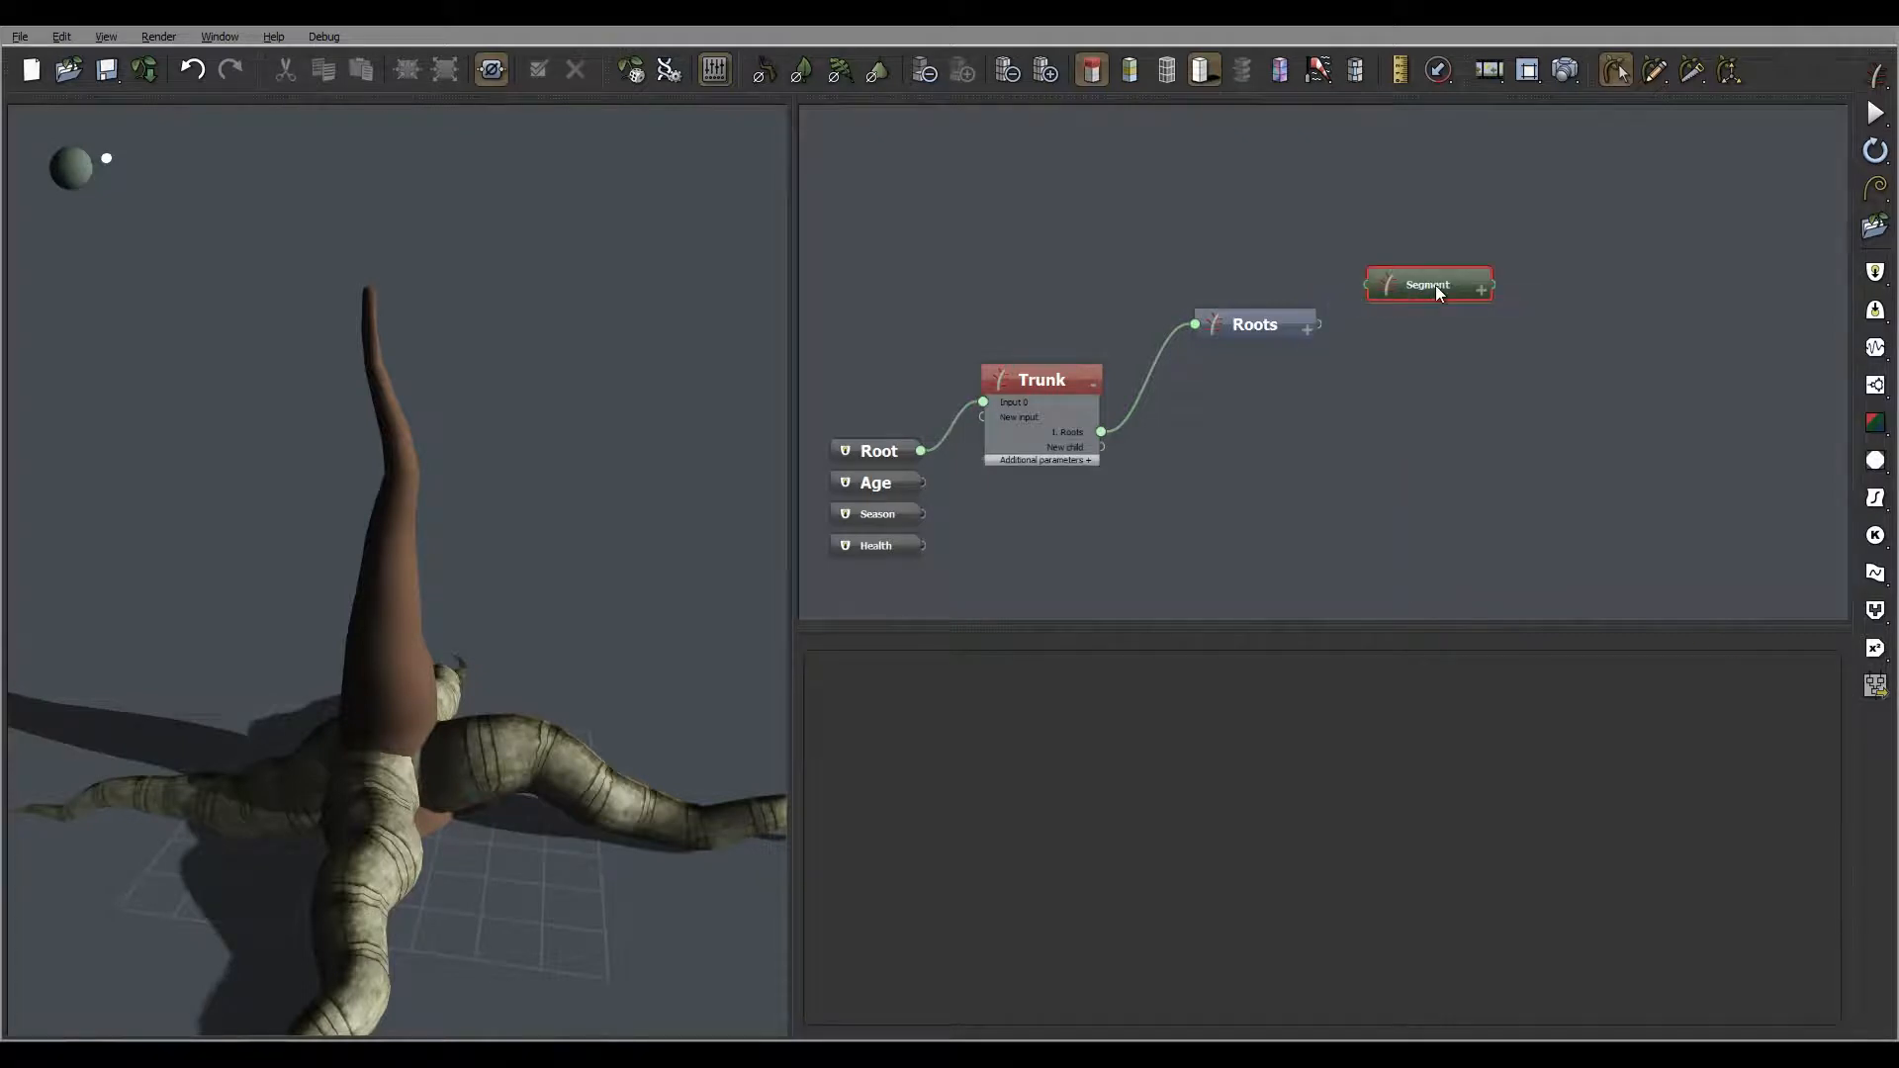
{"action": "double_click", "coordinate": [1434, 285]}
{"action": "type", "text": "Su"}
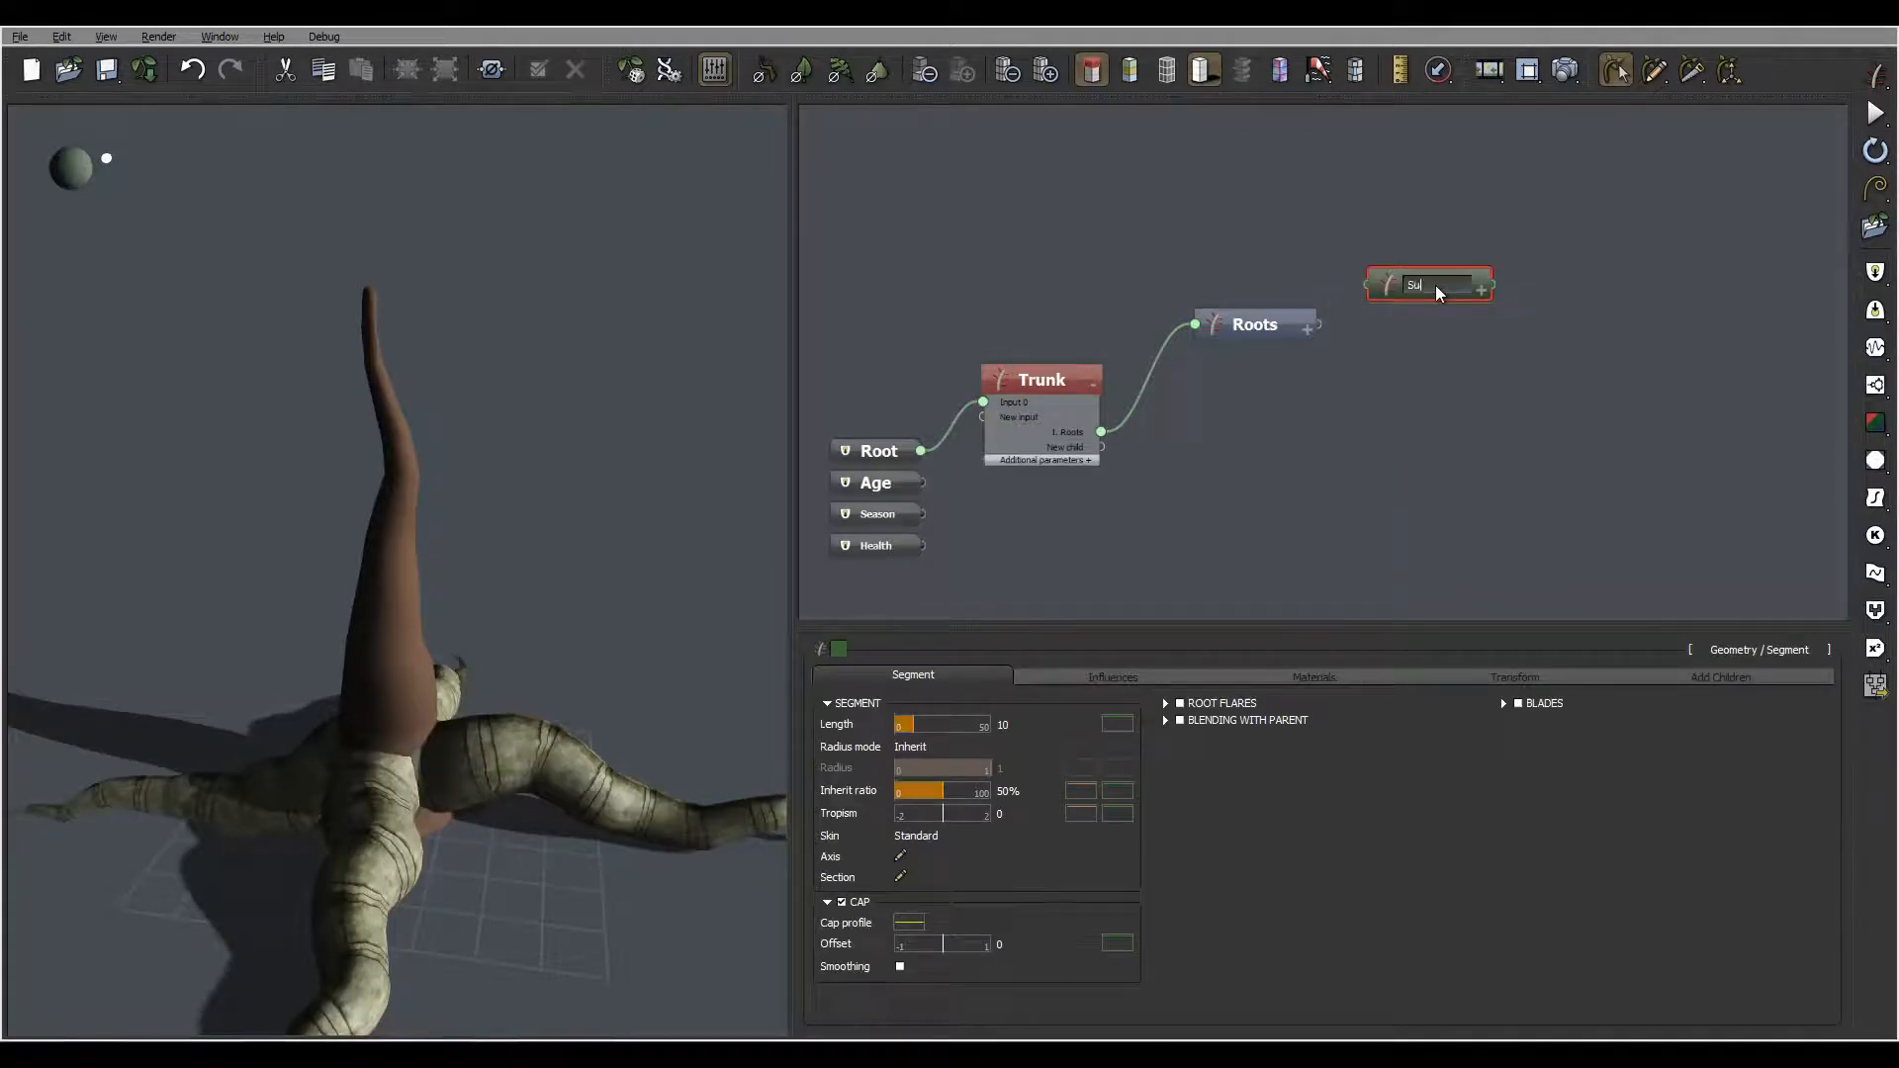
{"action": "type", "text": "b Roots"}
{"action": "key", "text": "Return"}
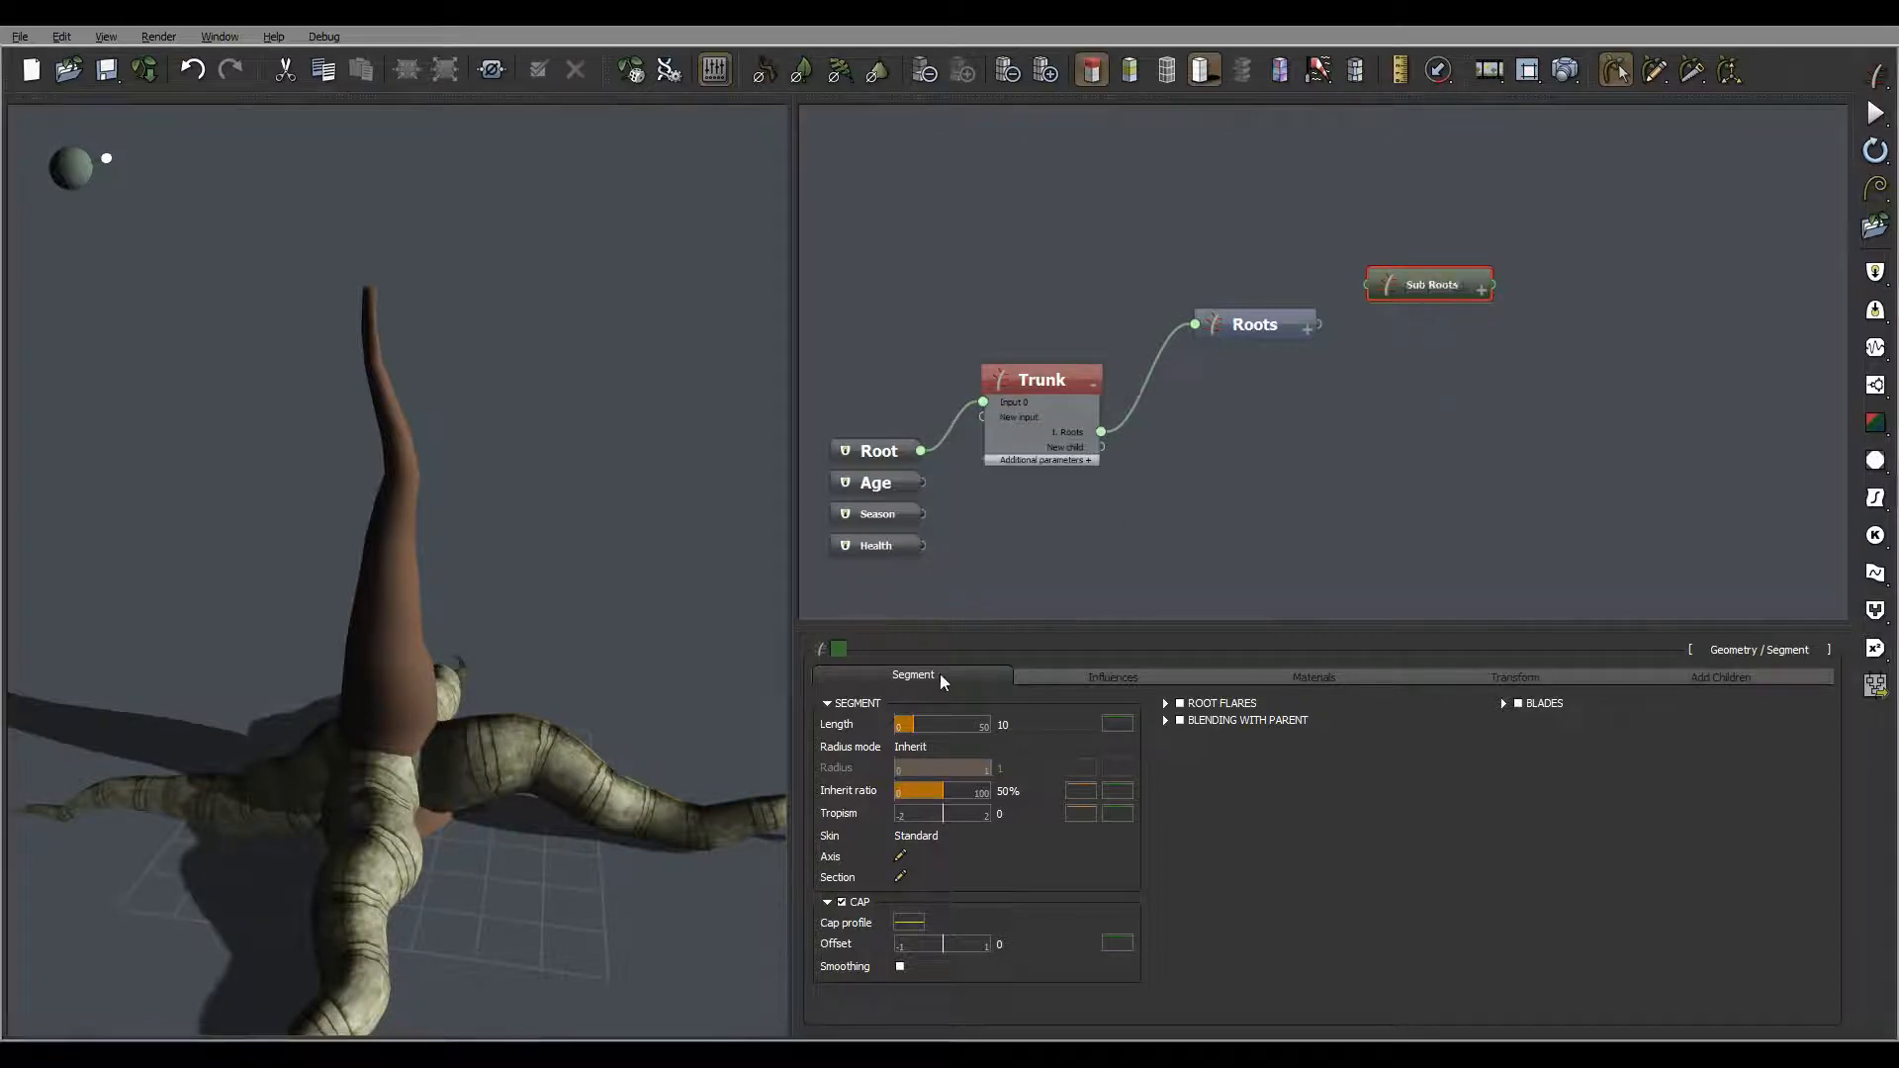
Color the Sub Roots node blue and connect it to the Roots node as its child
{"action": "left_click", "coordinate": [840, 648]}
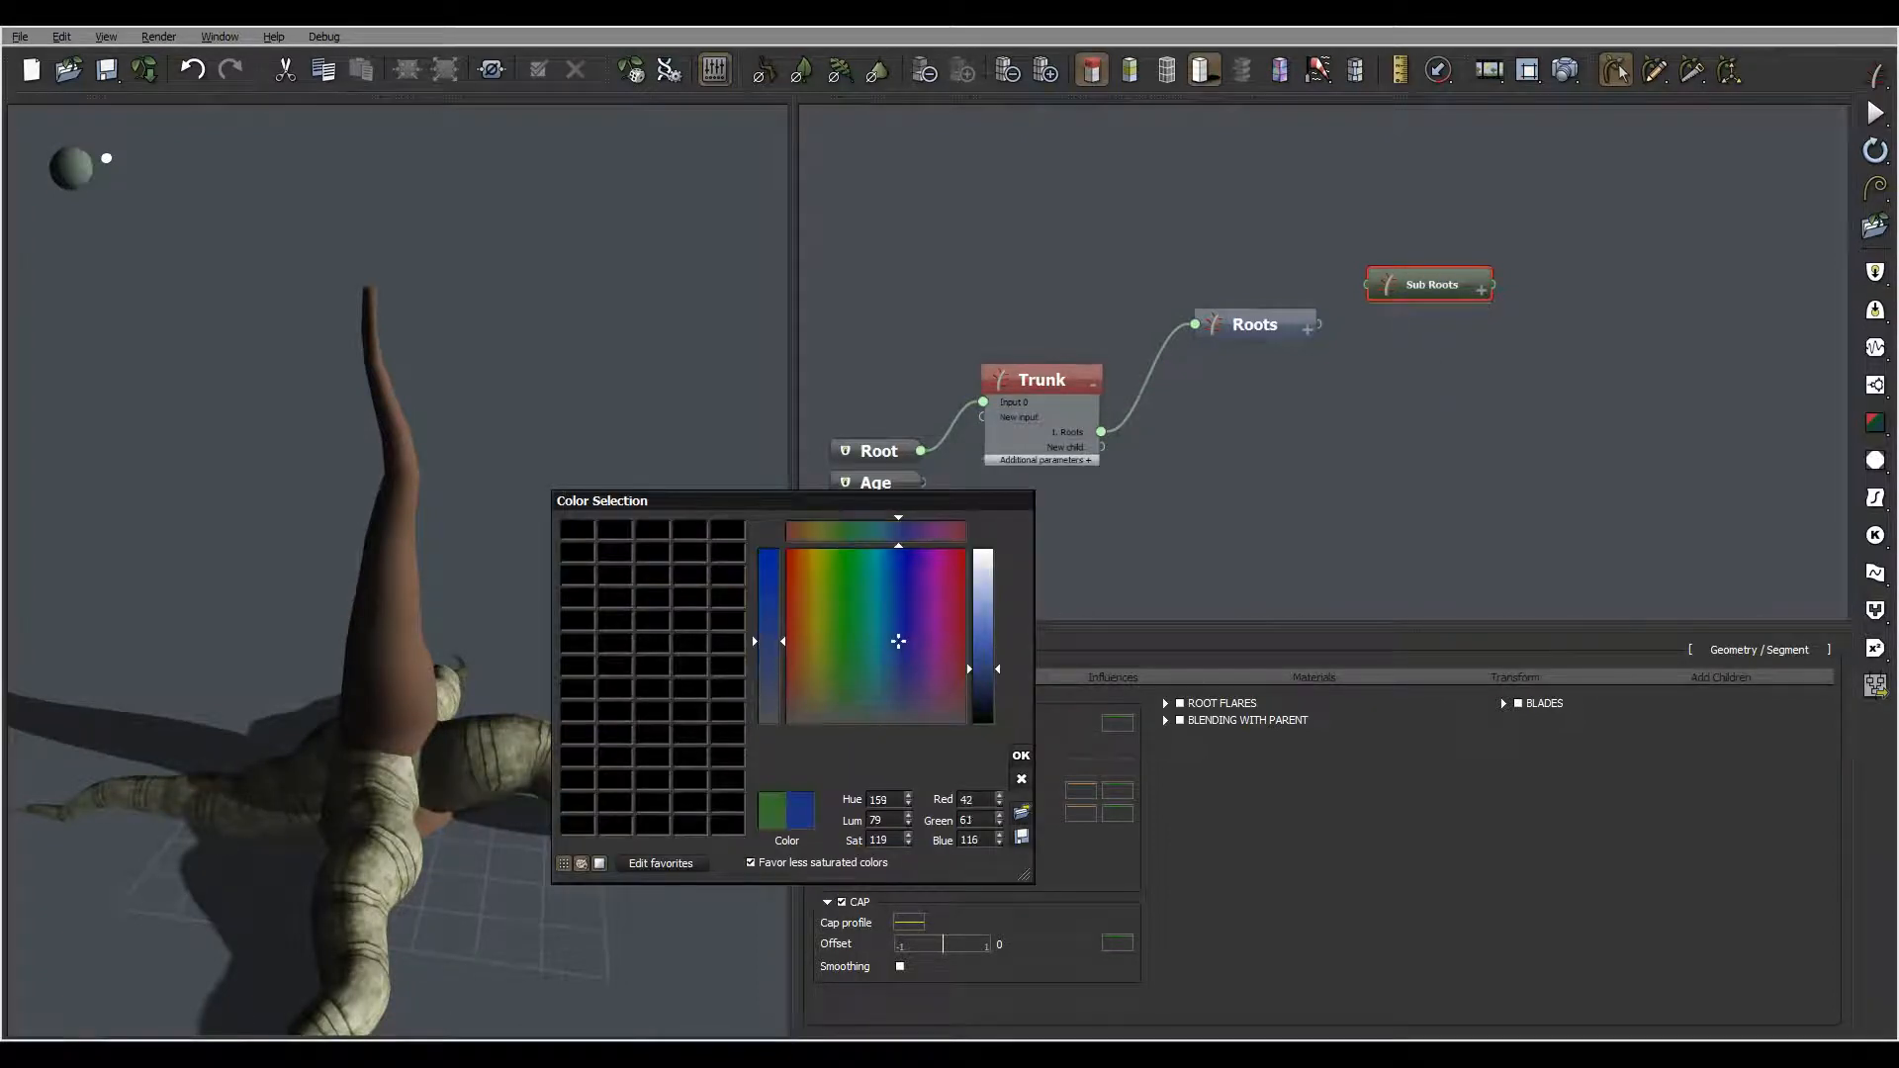
{"action": "left_click", "coordinate": [1021, 756]}
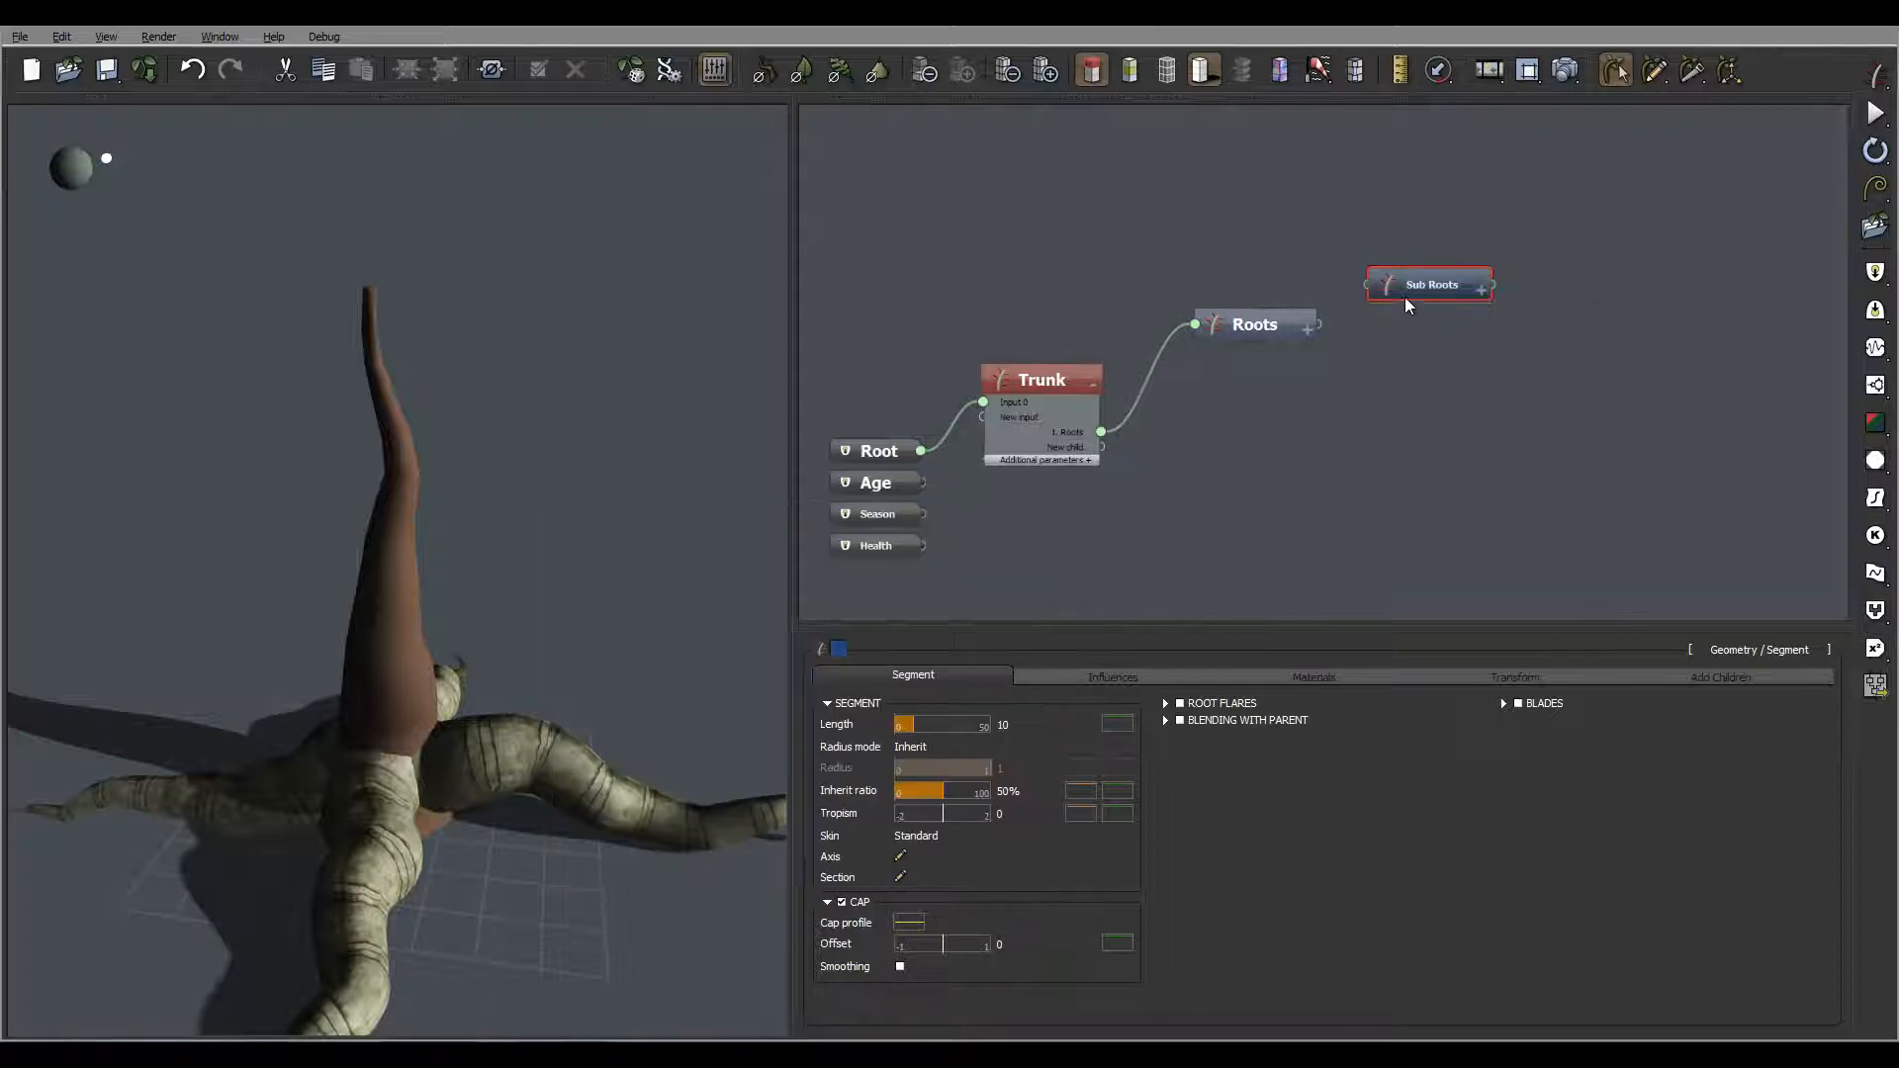
{"action": "left_click_drag", "start_coordinate": [1363, 286], "coordinate": [1318, 324]}
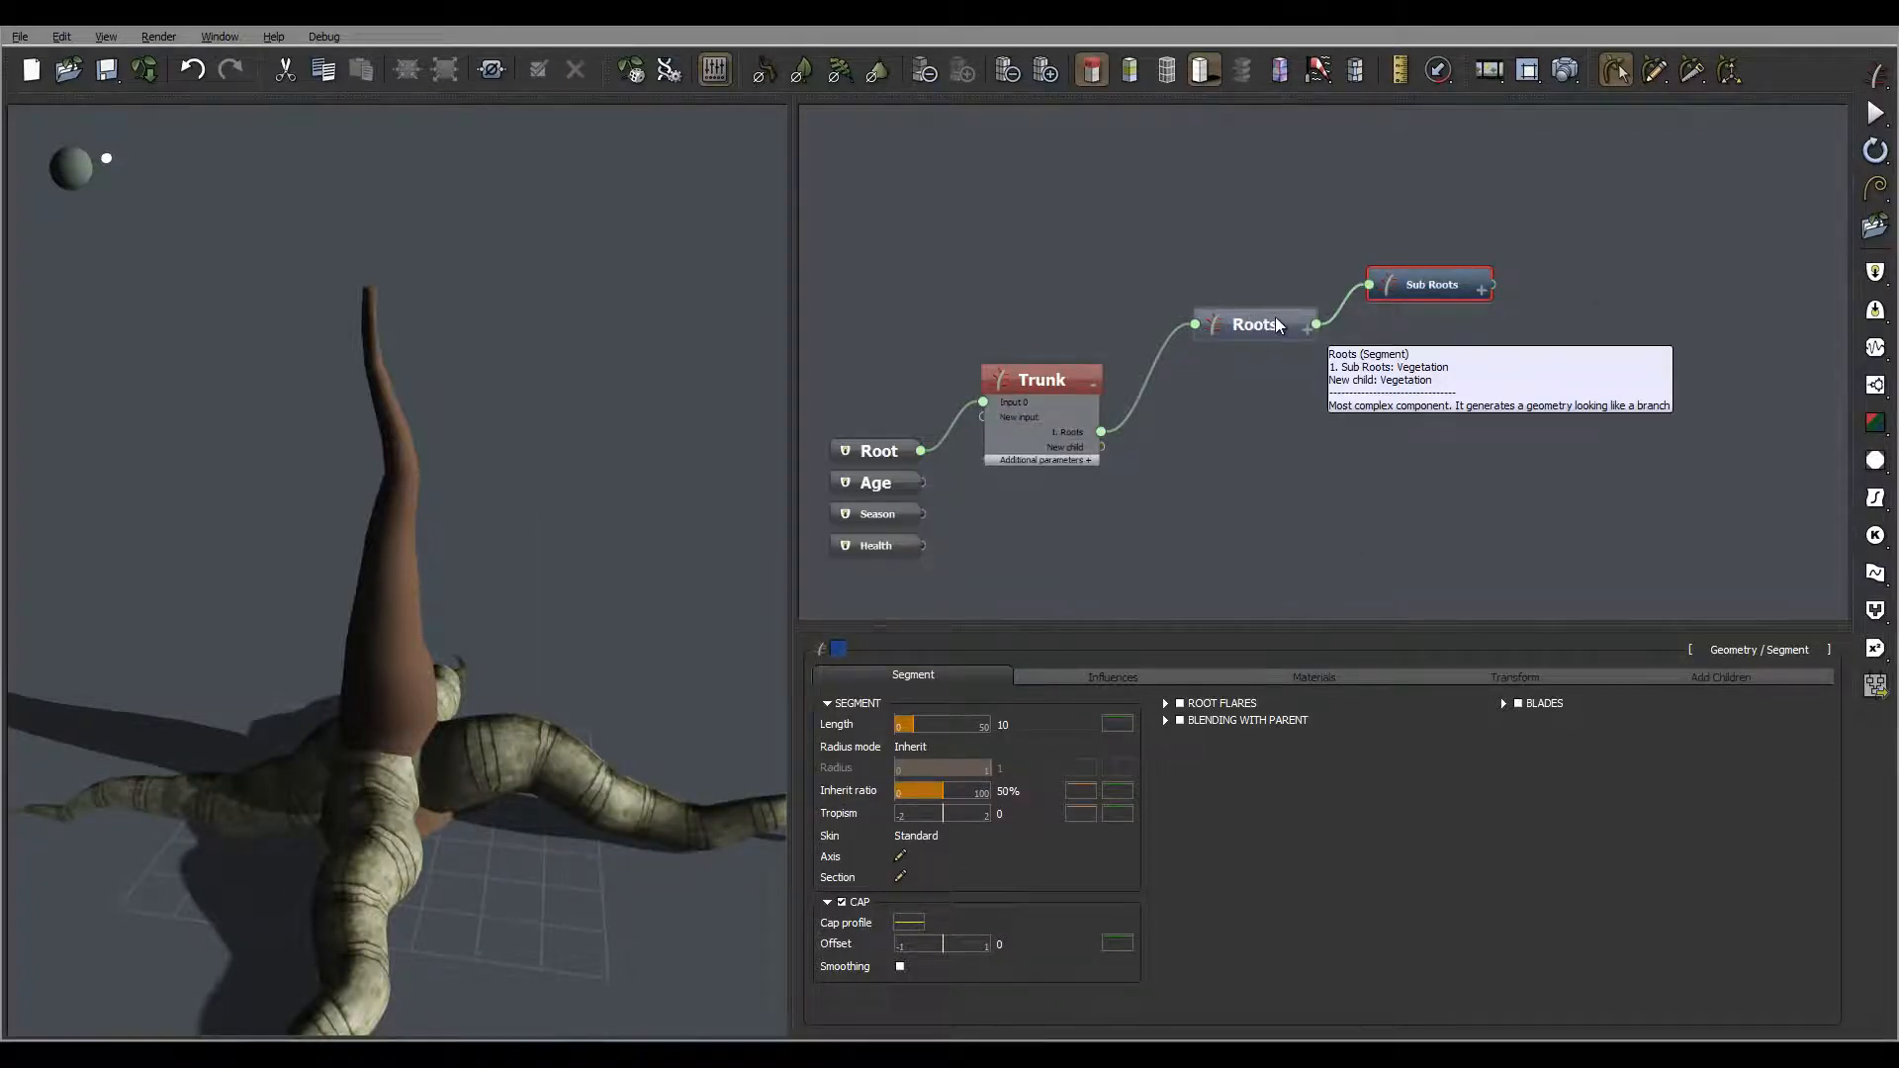
{"action": "left_click_drag", "start_coordinate": [491, 513], "coordinate": [386, 775]}
{"action": "left_click_drag", "start_coordinate": [602, 665], "coordinate": [492, 714]}
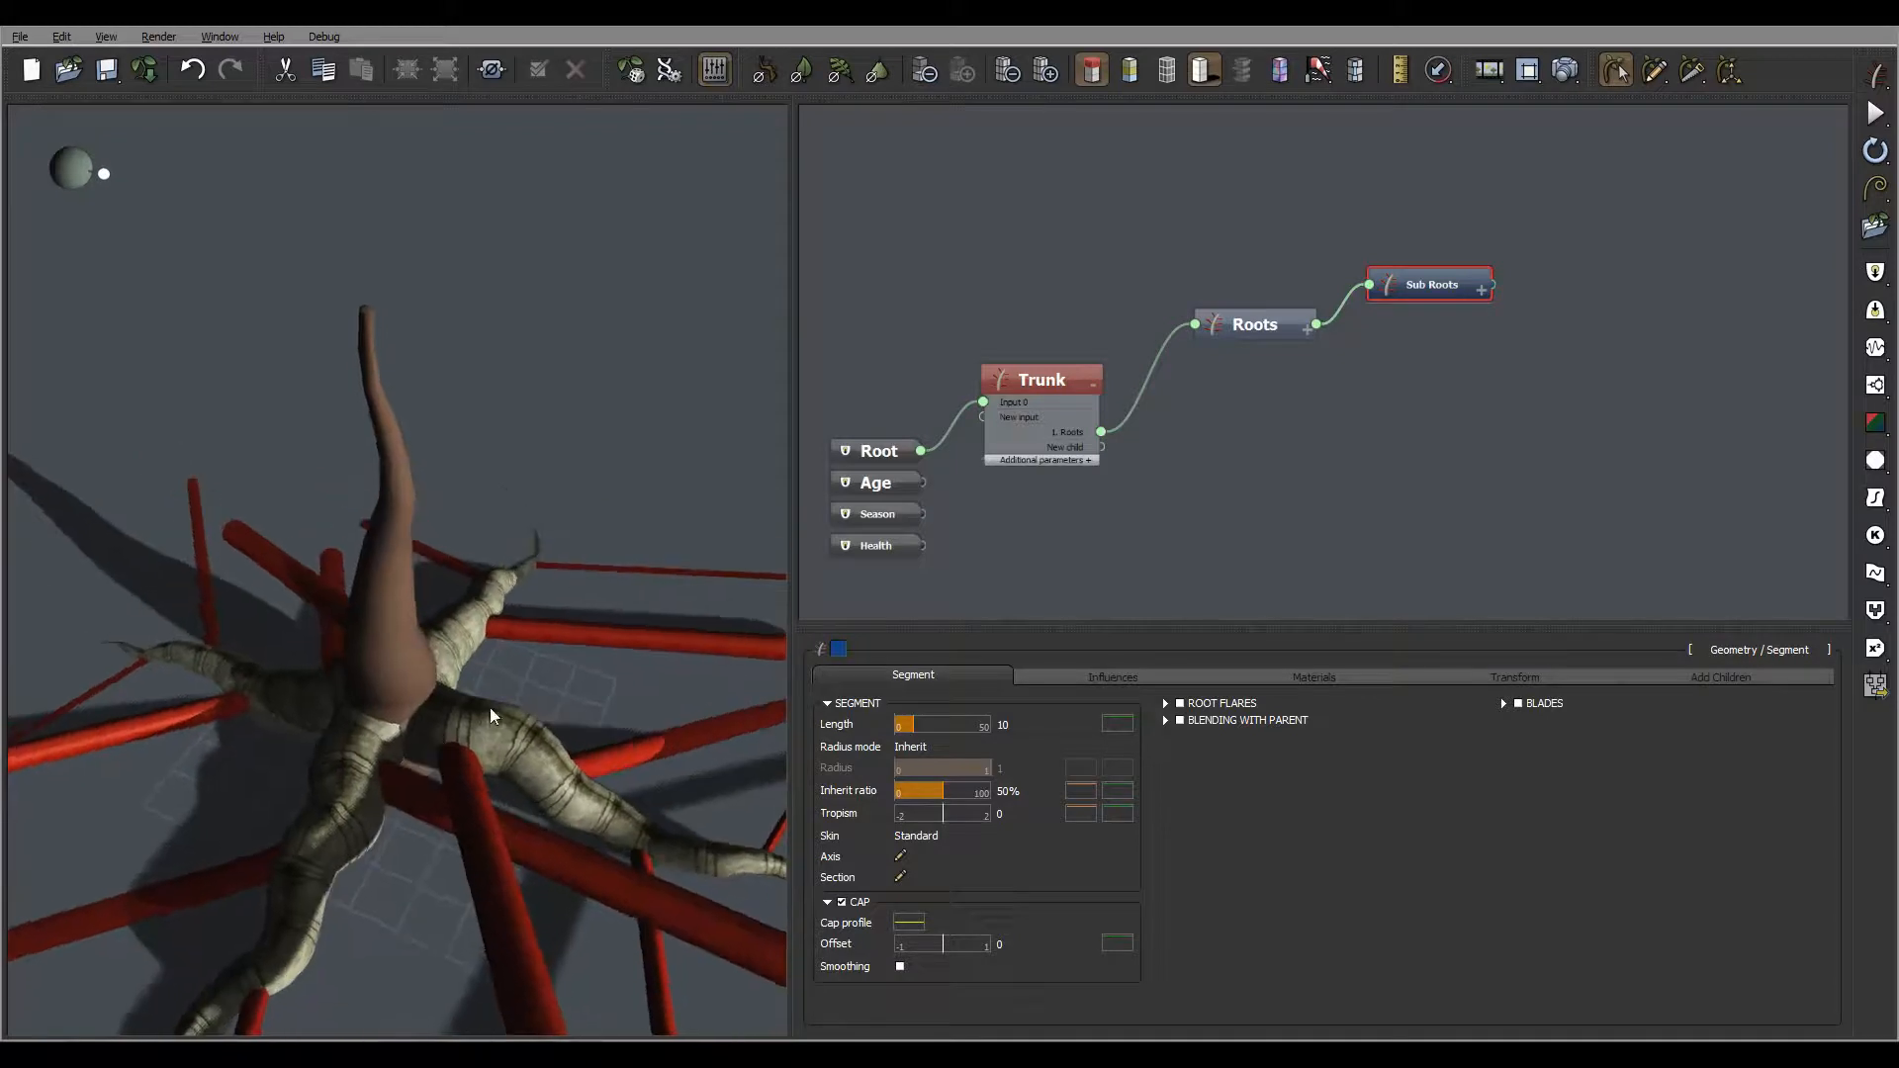
{"action": "left_click_drag", "start_coordinate": [627, 668], "coordinate": [540, 754]}
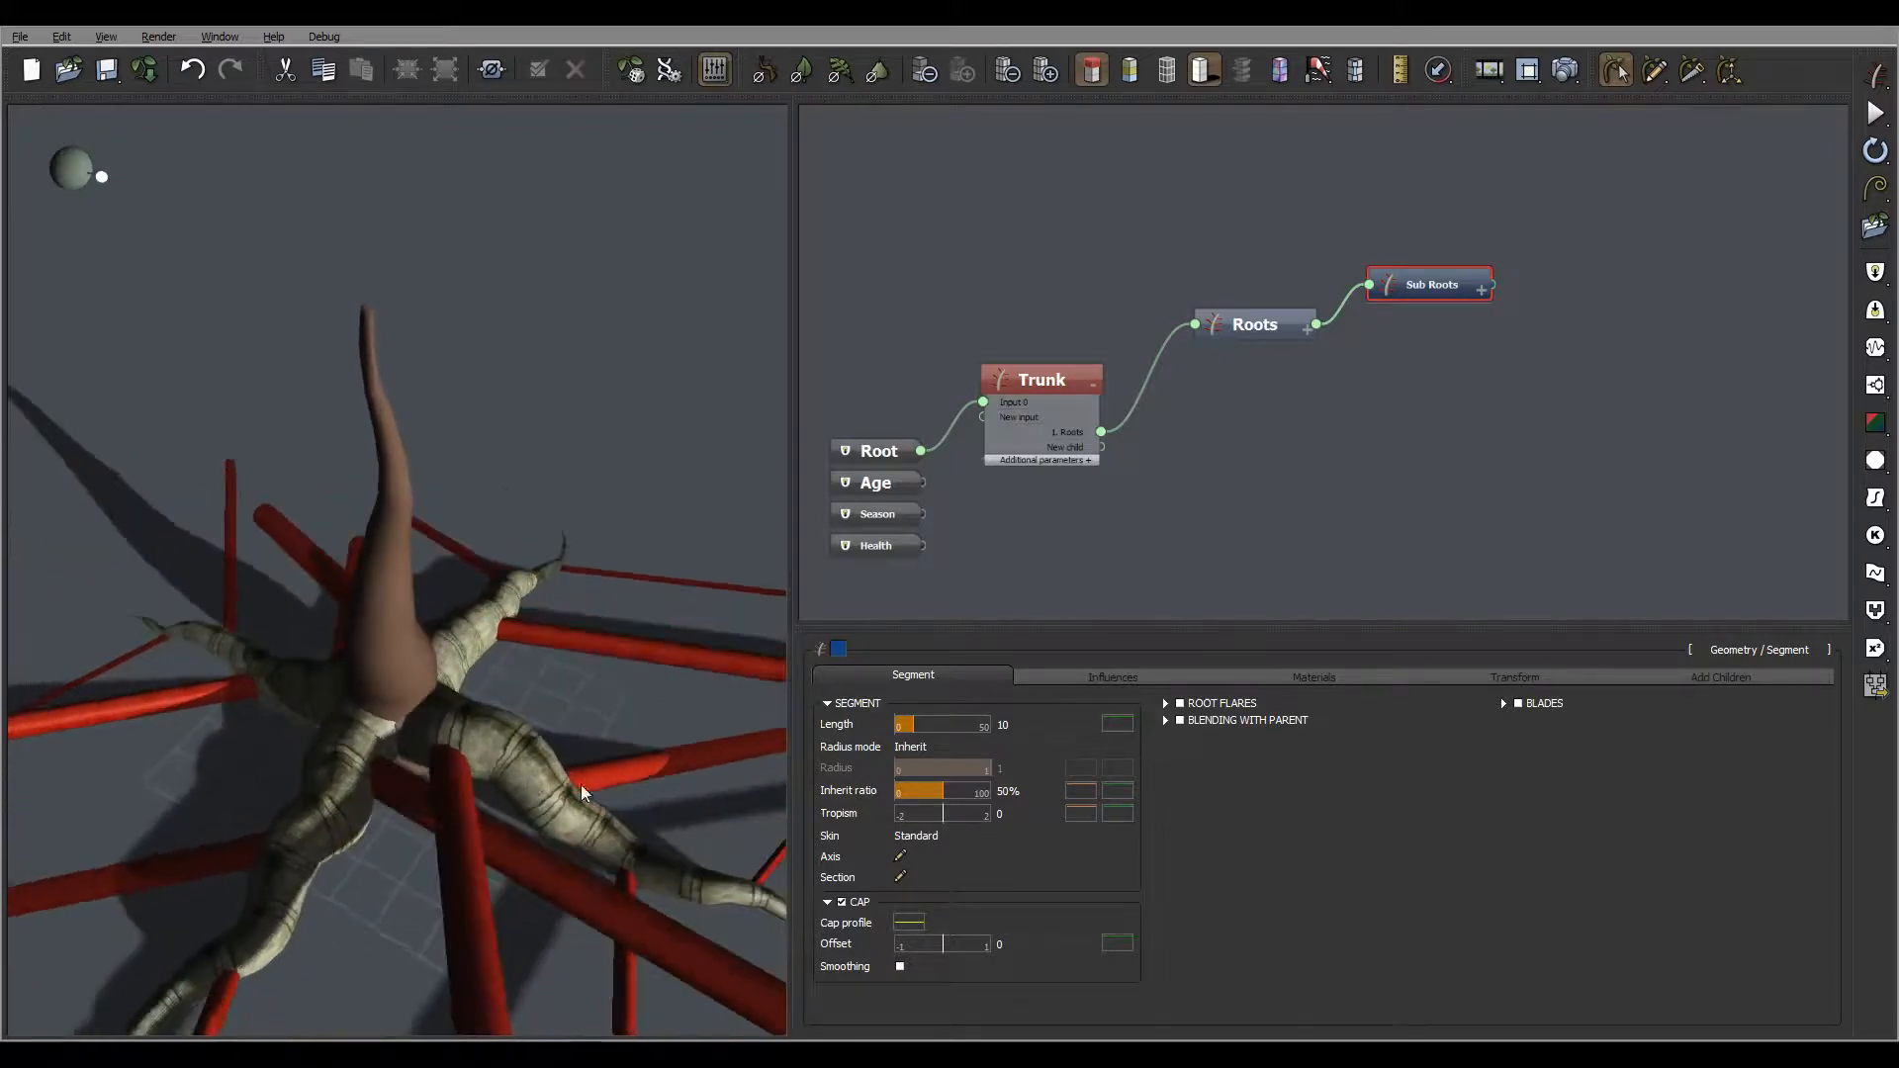
In the Roots node's Sub Roots distribution, give the number of children a variation of 1
{"action": "left_click", "coordinate": [1283, 313]}
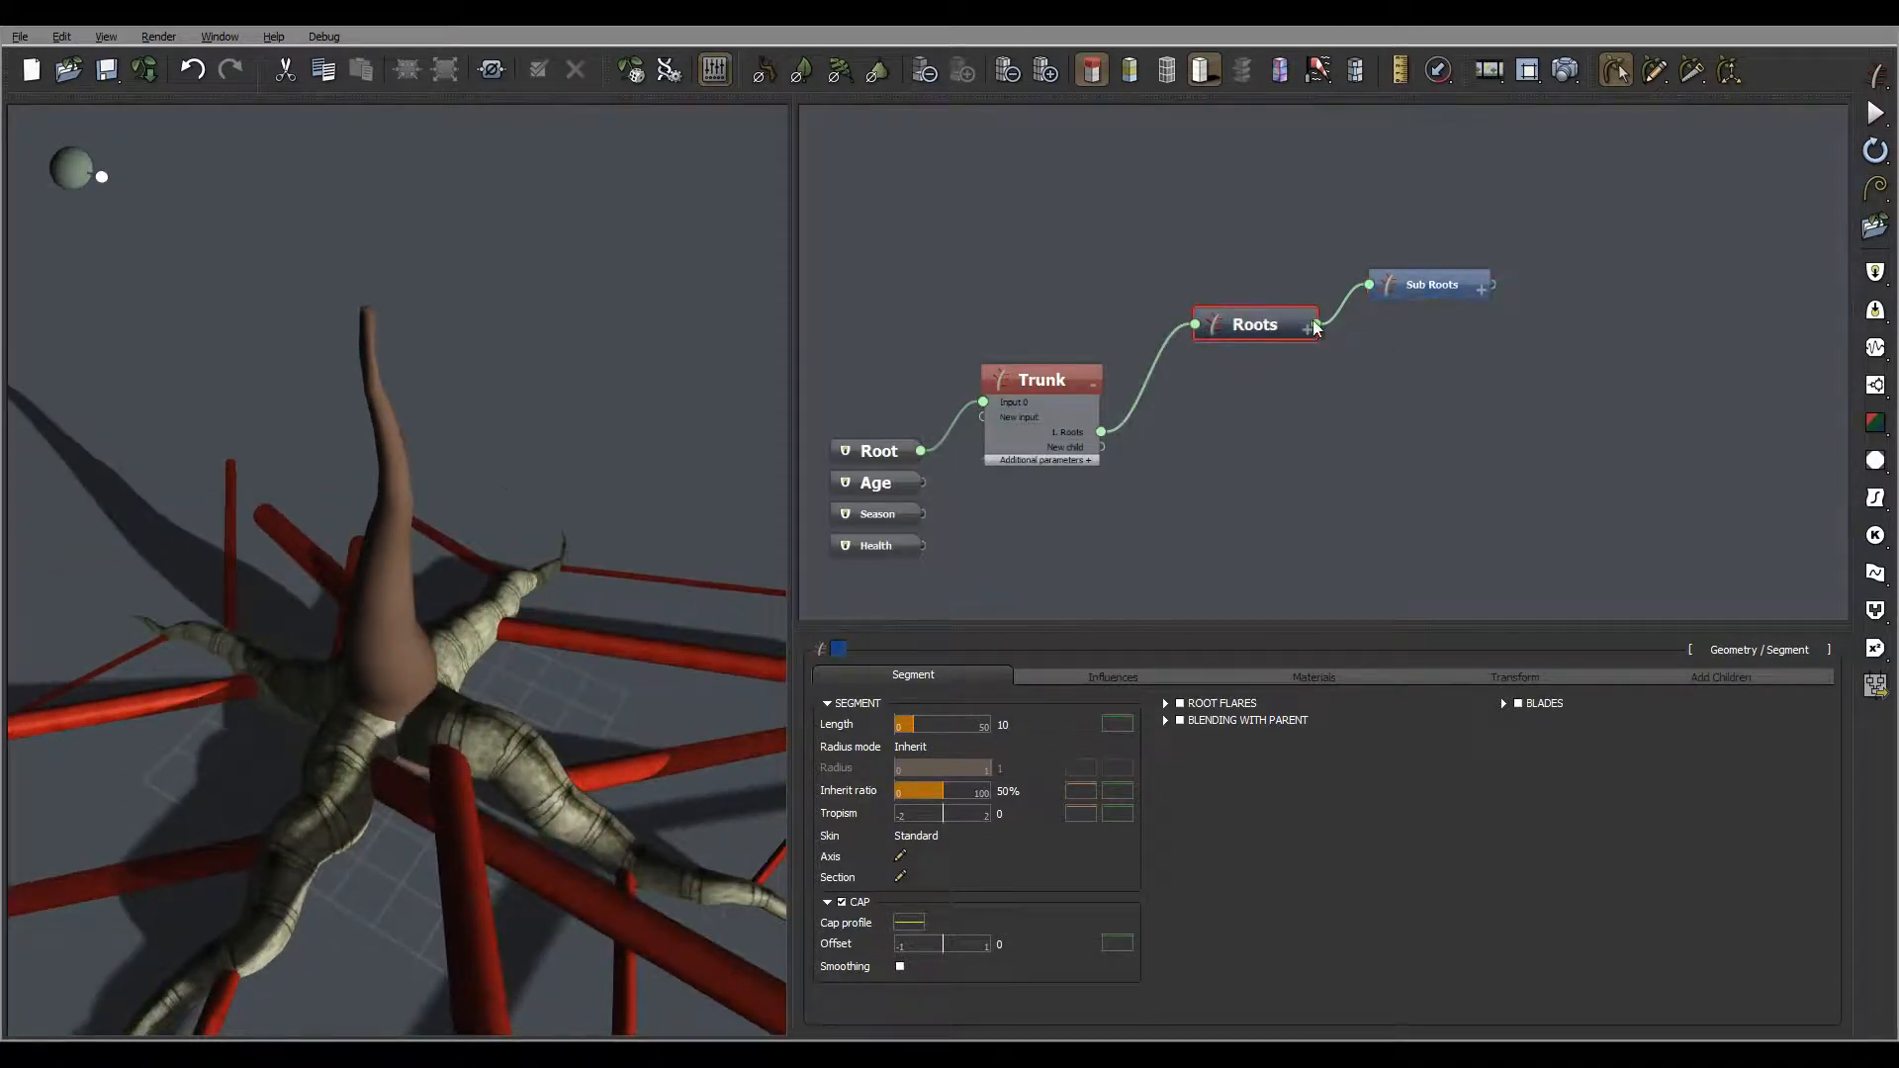
{"action": "left_click", "coordinate": [1729, 678]}
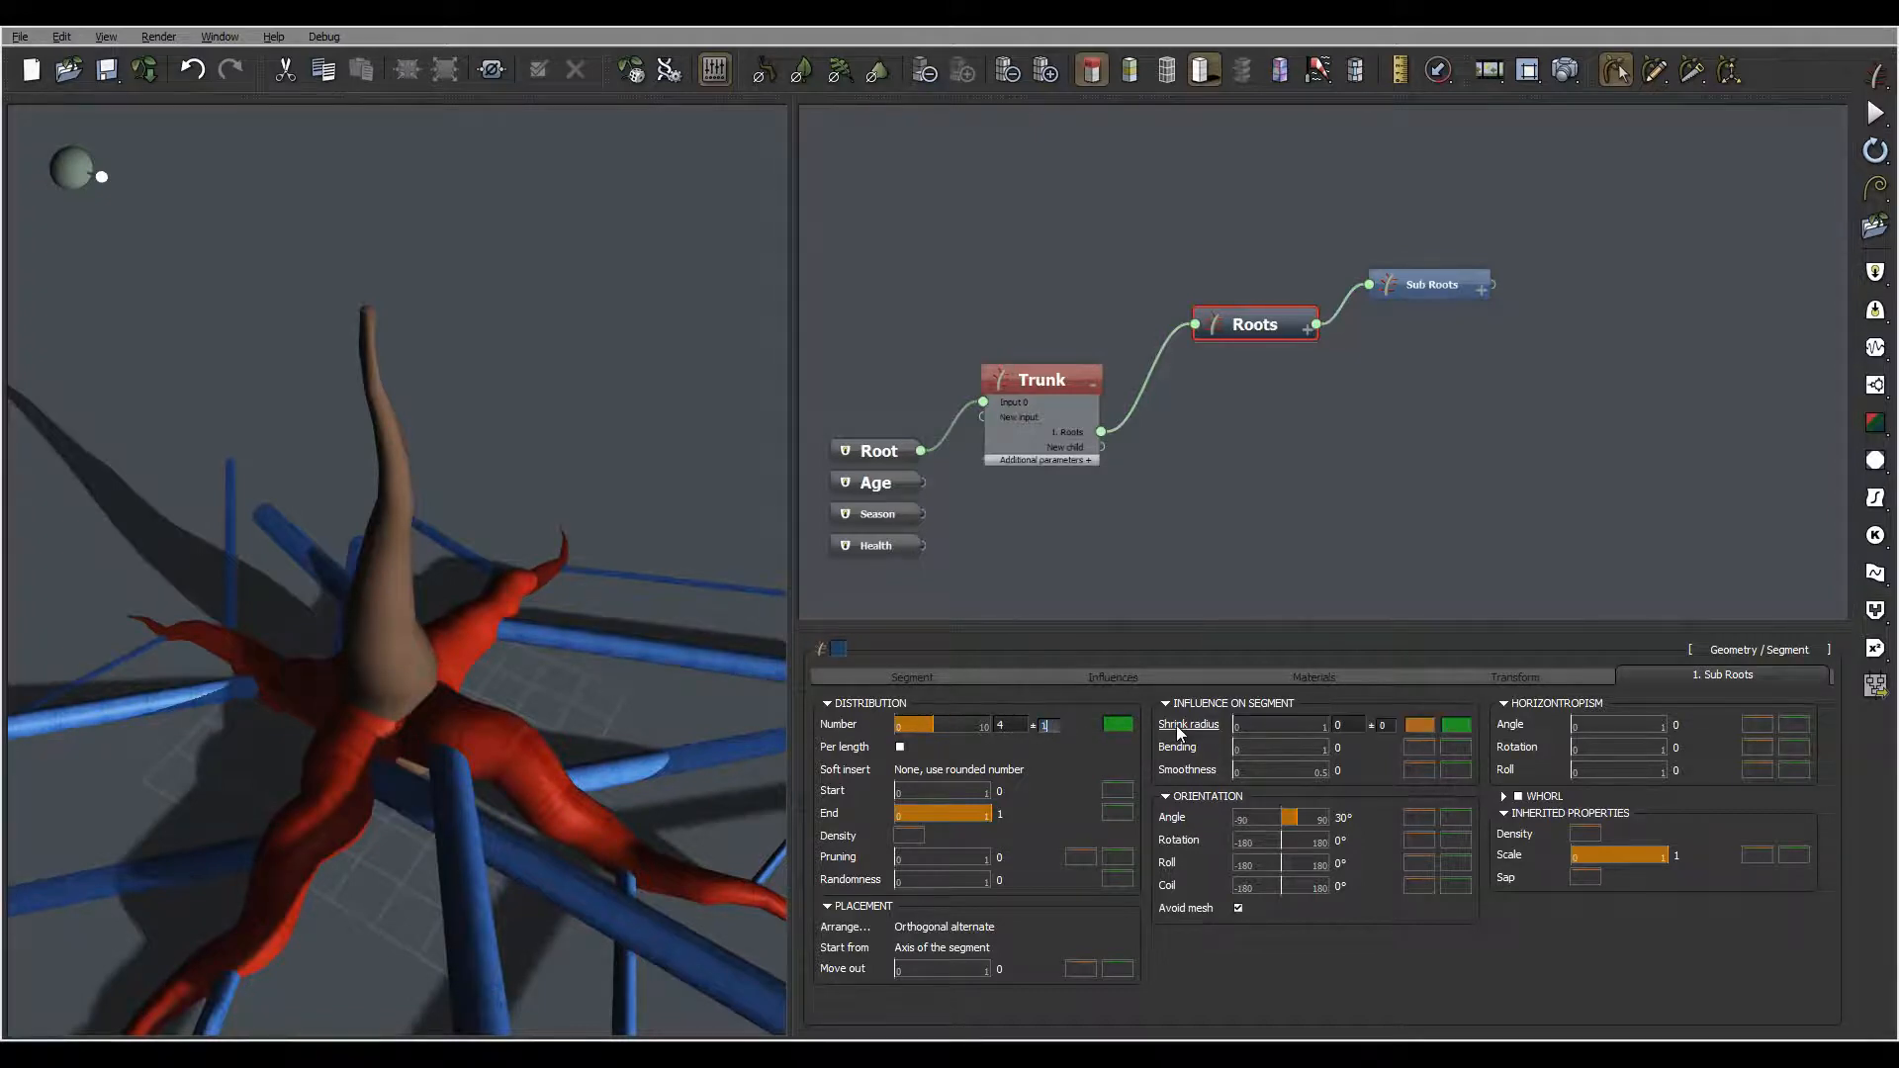
{"action": "key", "text": "Return"}
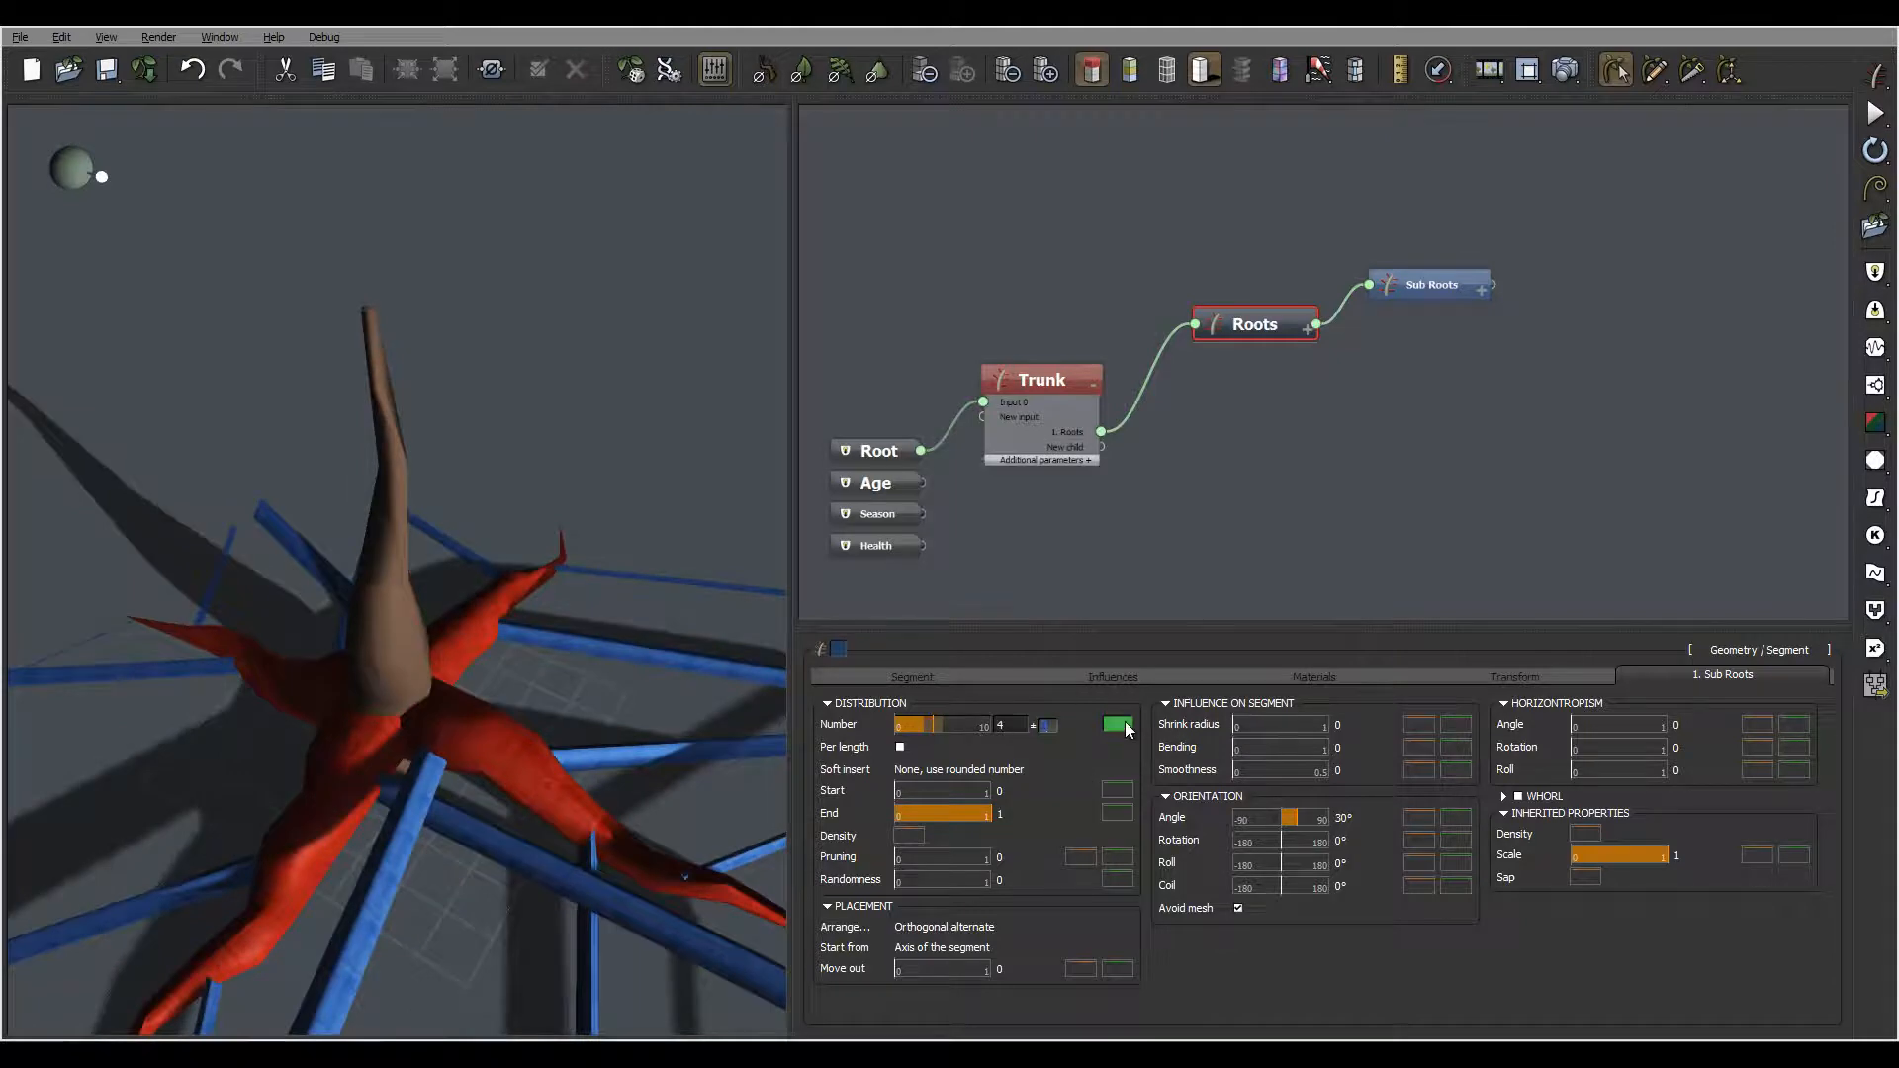
{"action": "left_click", "coordinate": [1121, 725]}
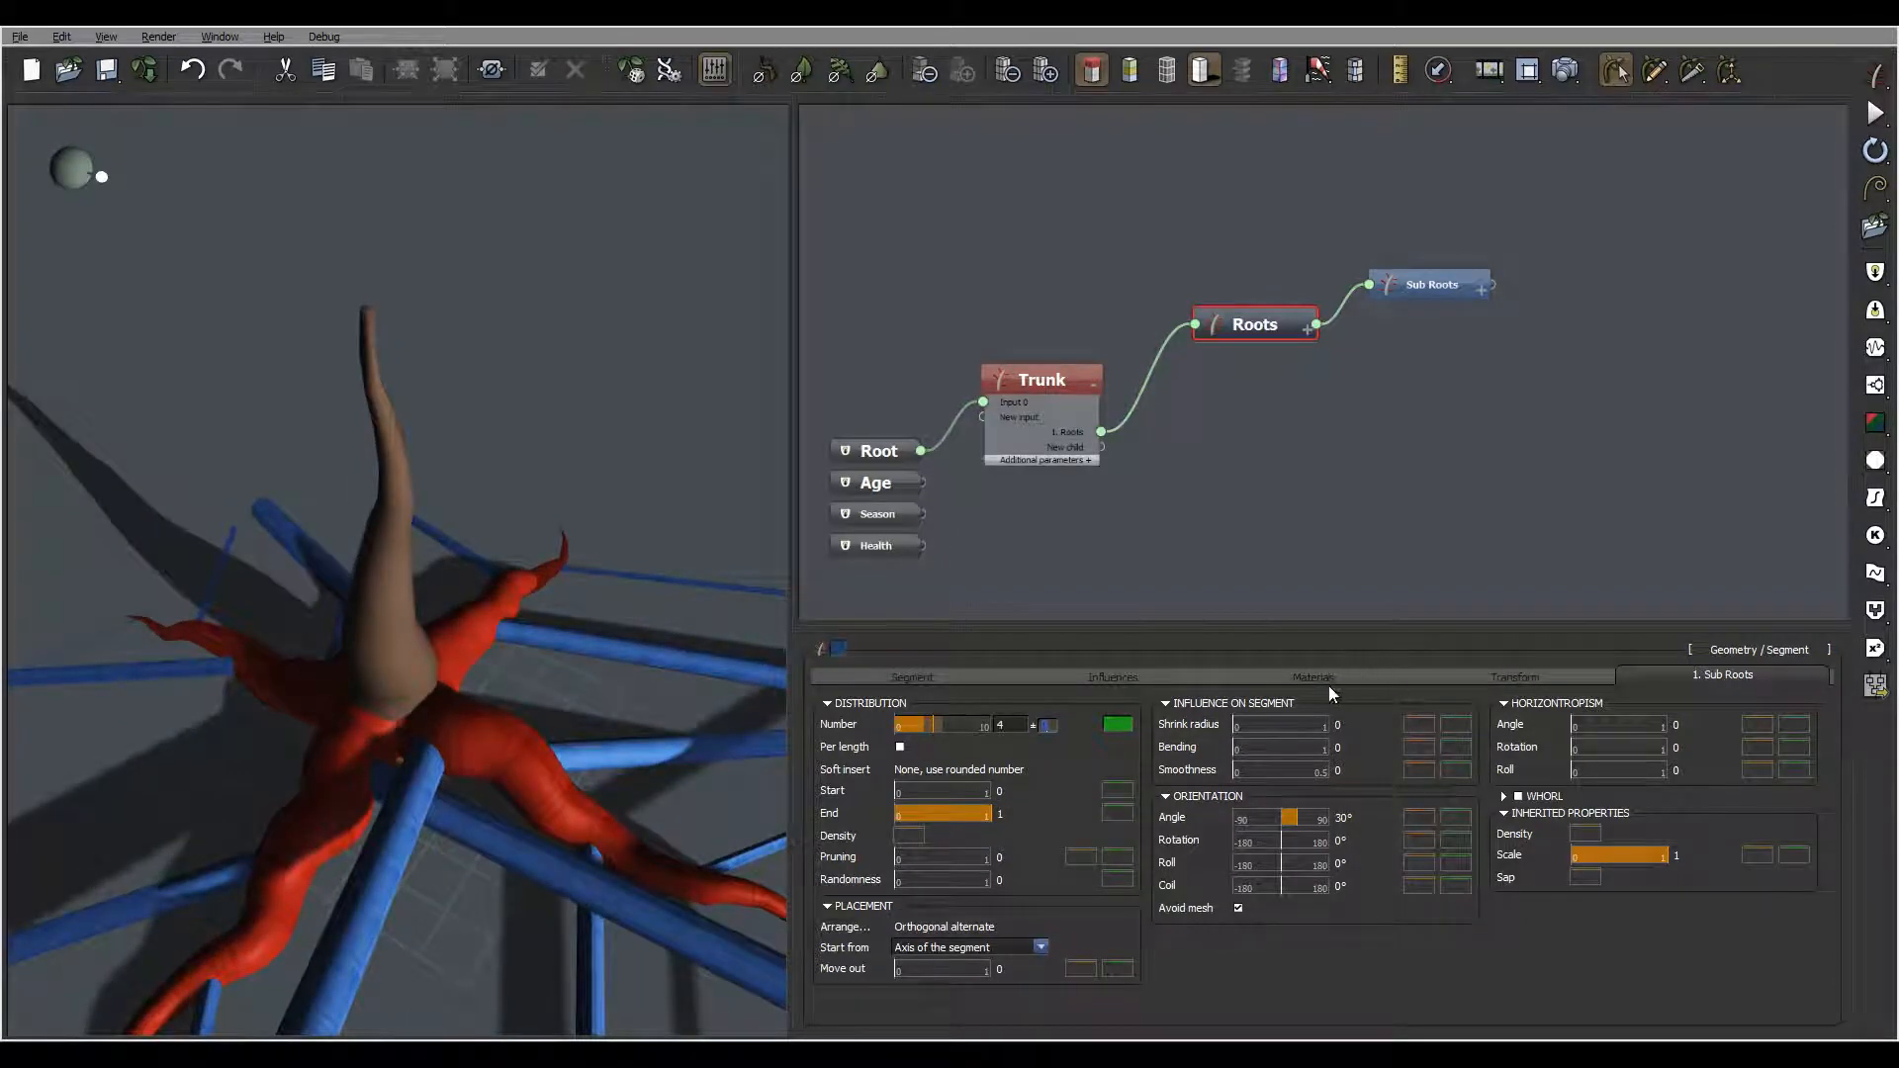
Set the orientation angle of the Sub Roots on their parent to 0°
{"action": "double_click", "coordinate": [1345, 819]}
{"action": "type", "text": "0"}
{"action": "key", "text": "Return"}
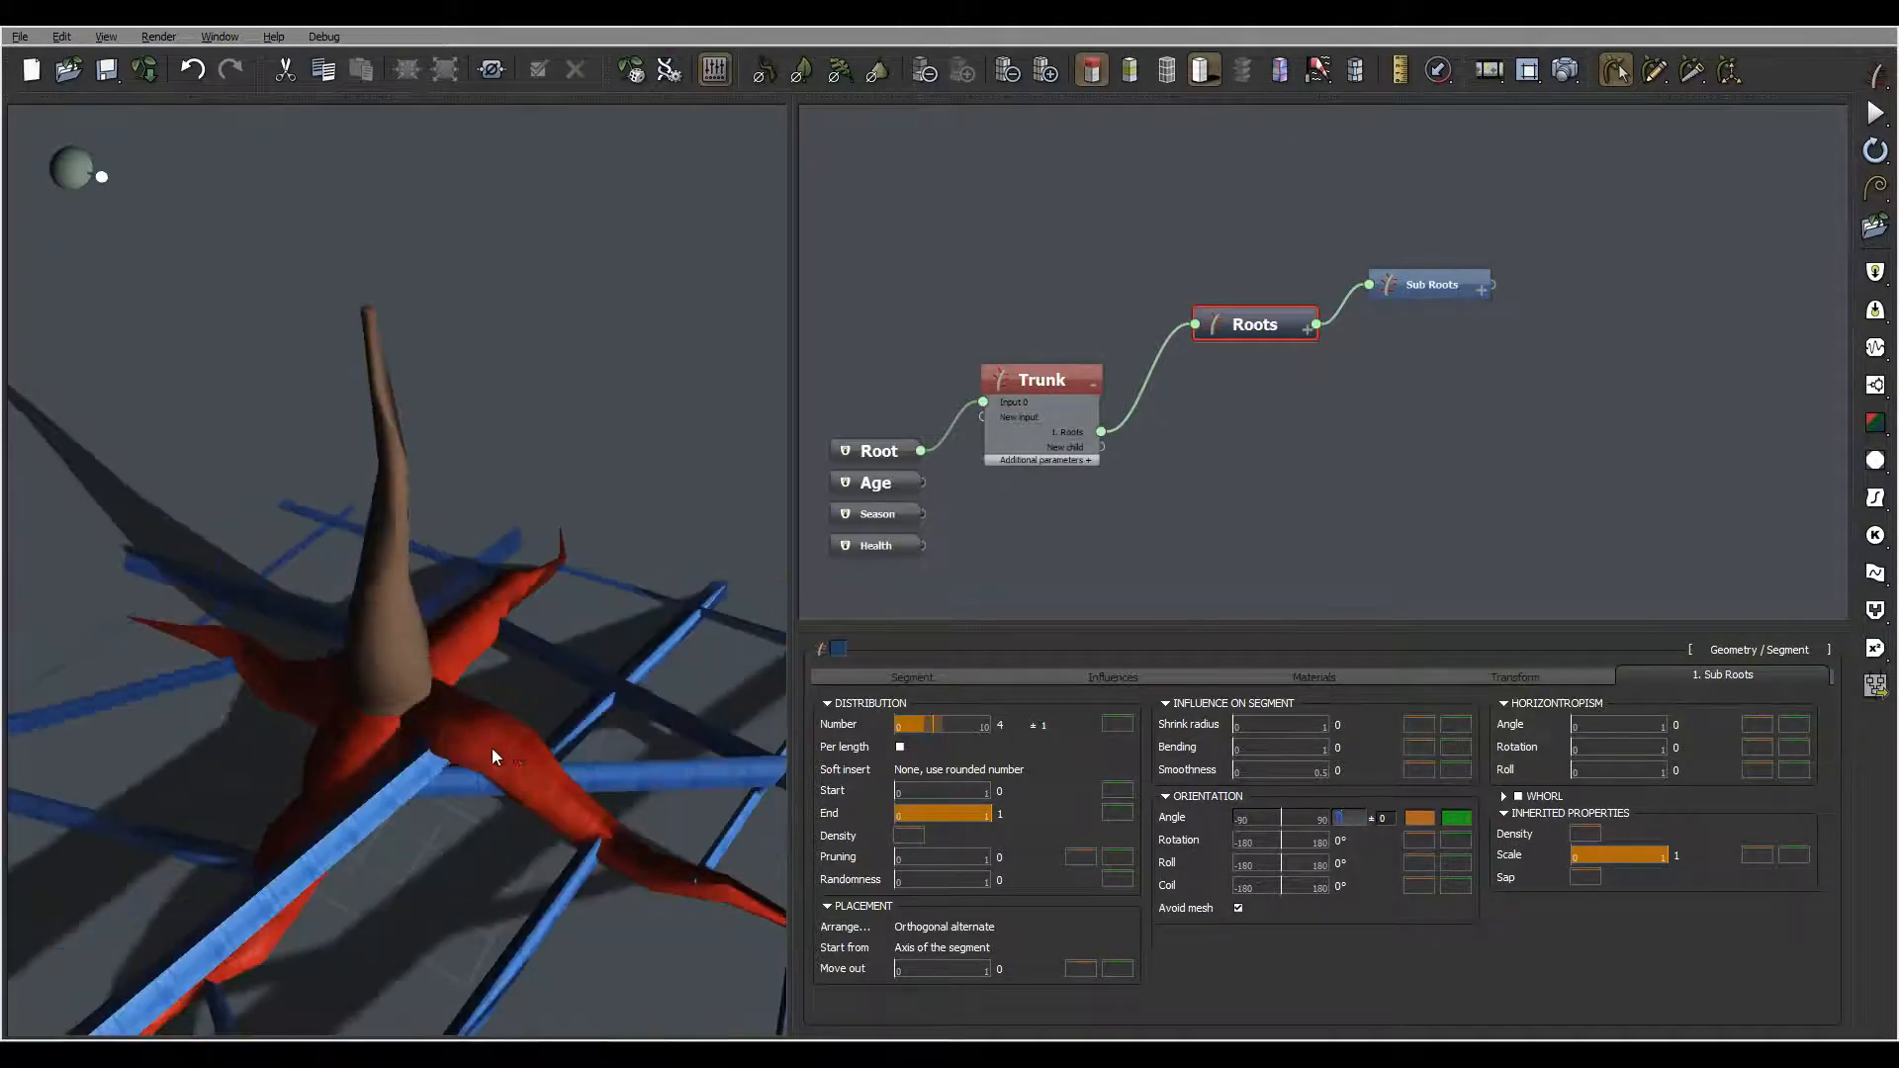
Set the roll of the Sub Roots on the Roots node to -50° with a variation of 2
{"action": "left_click_drag", "start_coordinate": [490, 748], "coordinate": [546, 650]}
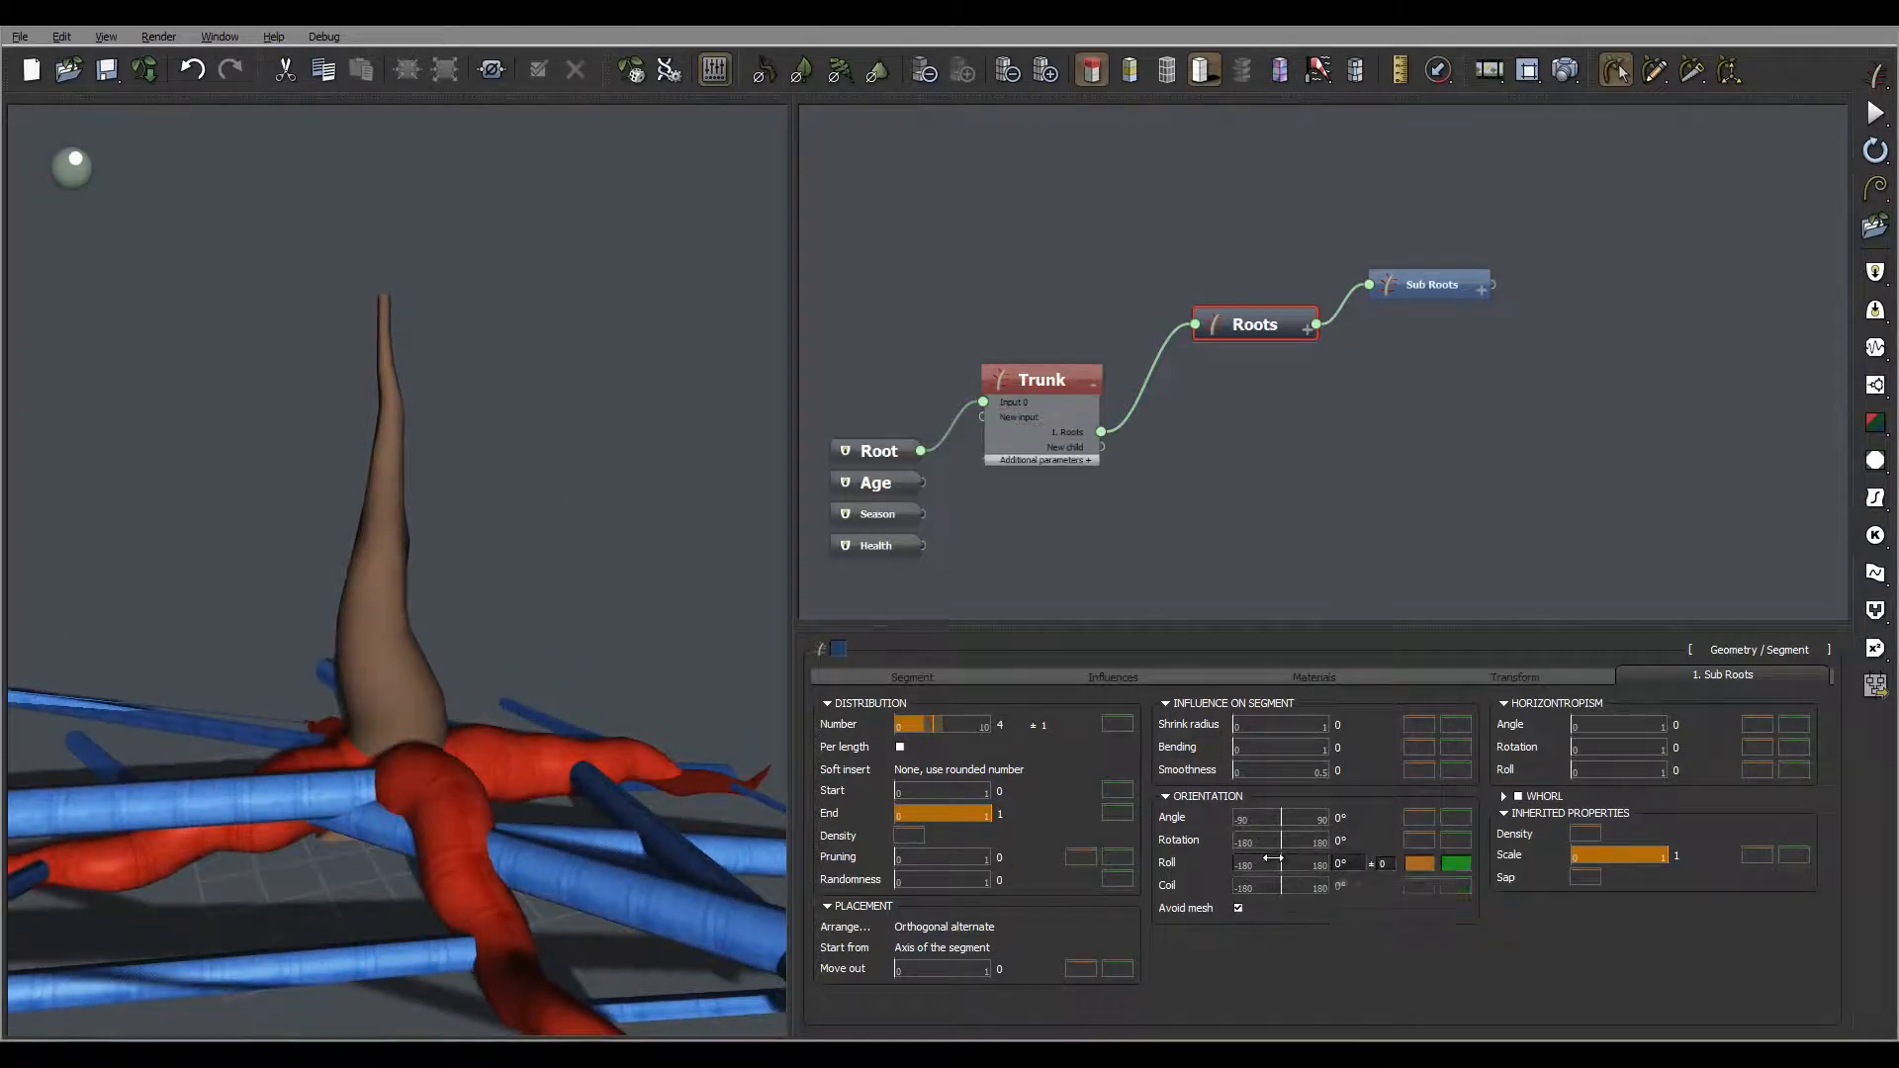
{"action": "left_click", "coordinate": [1353, 863]}
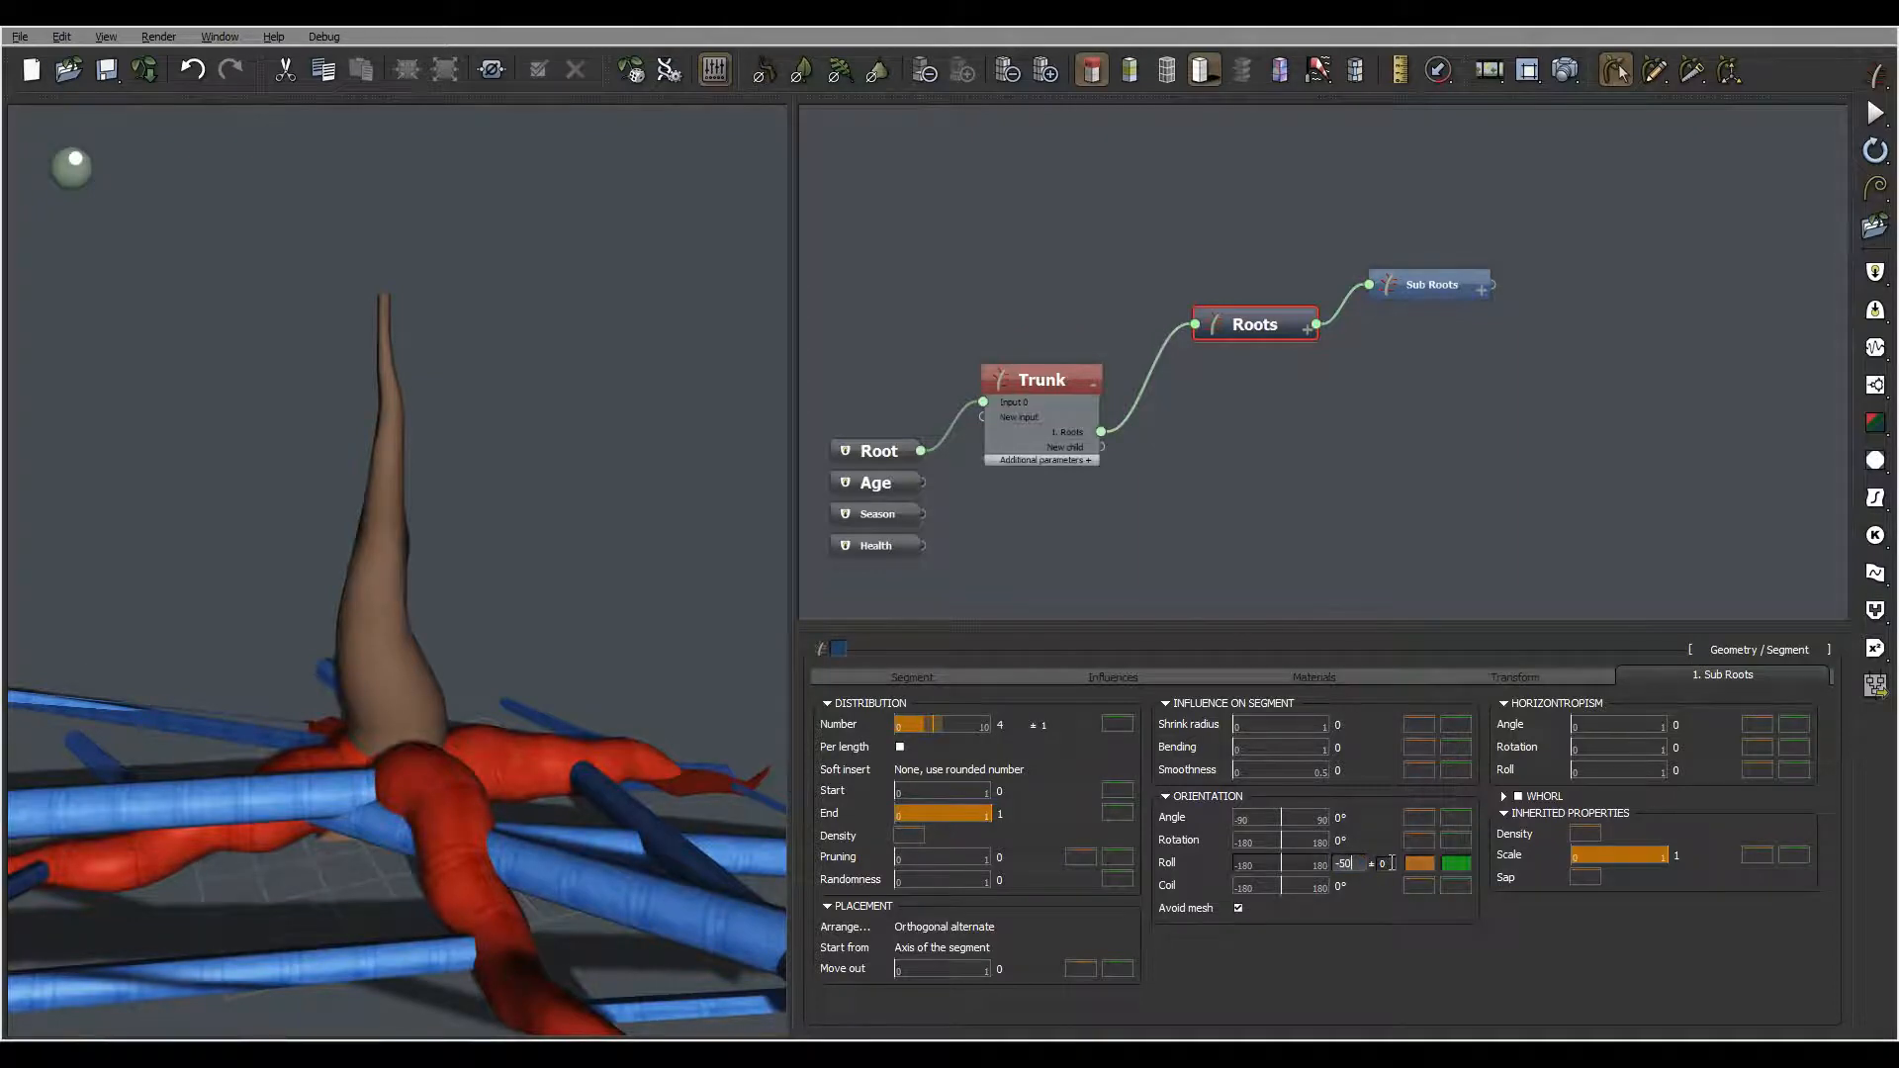
{"action": "left_click", "coordinate": [1388, 863]}
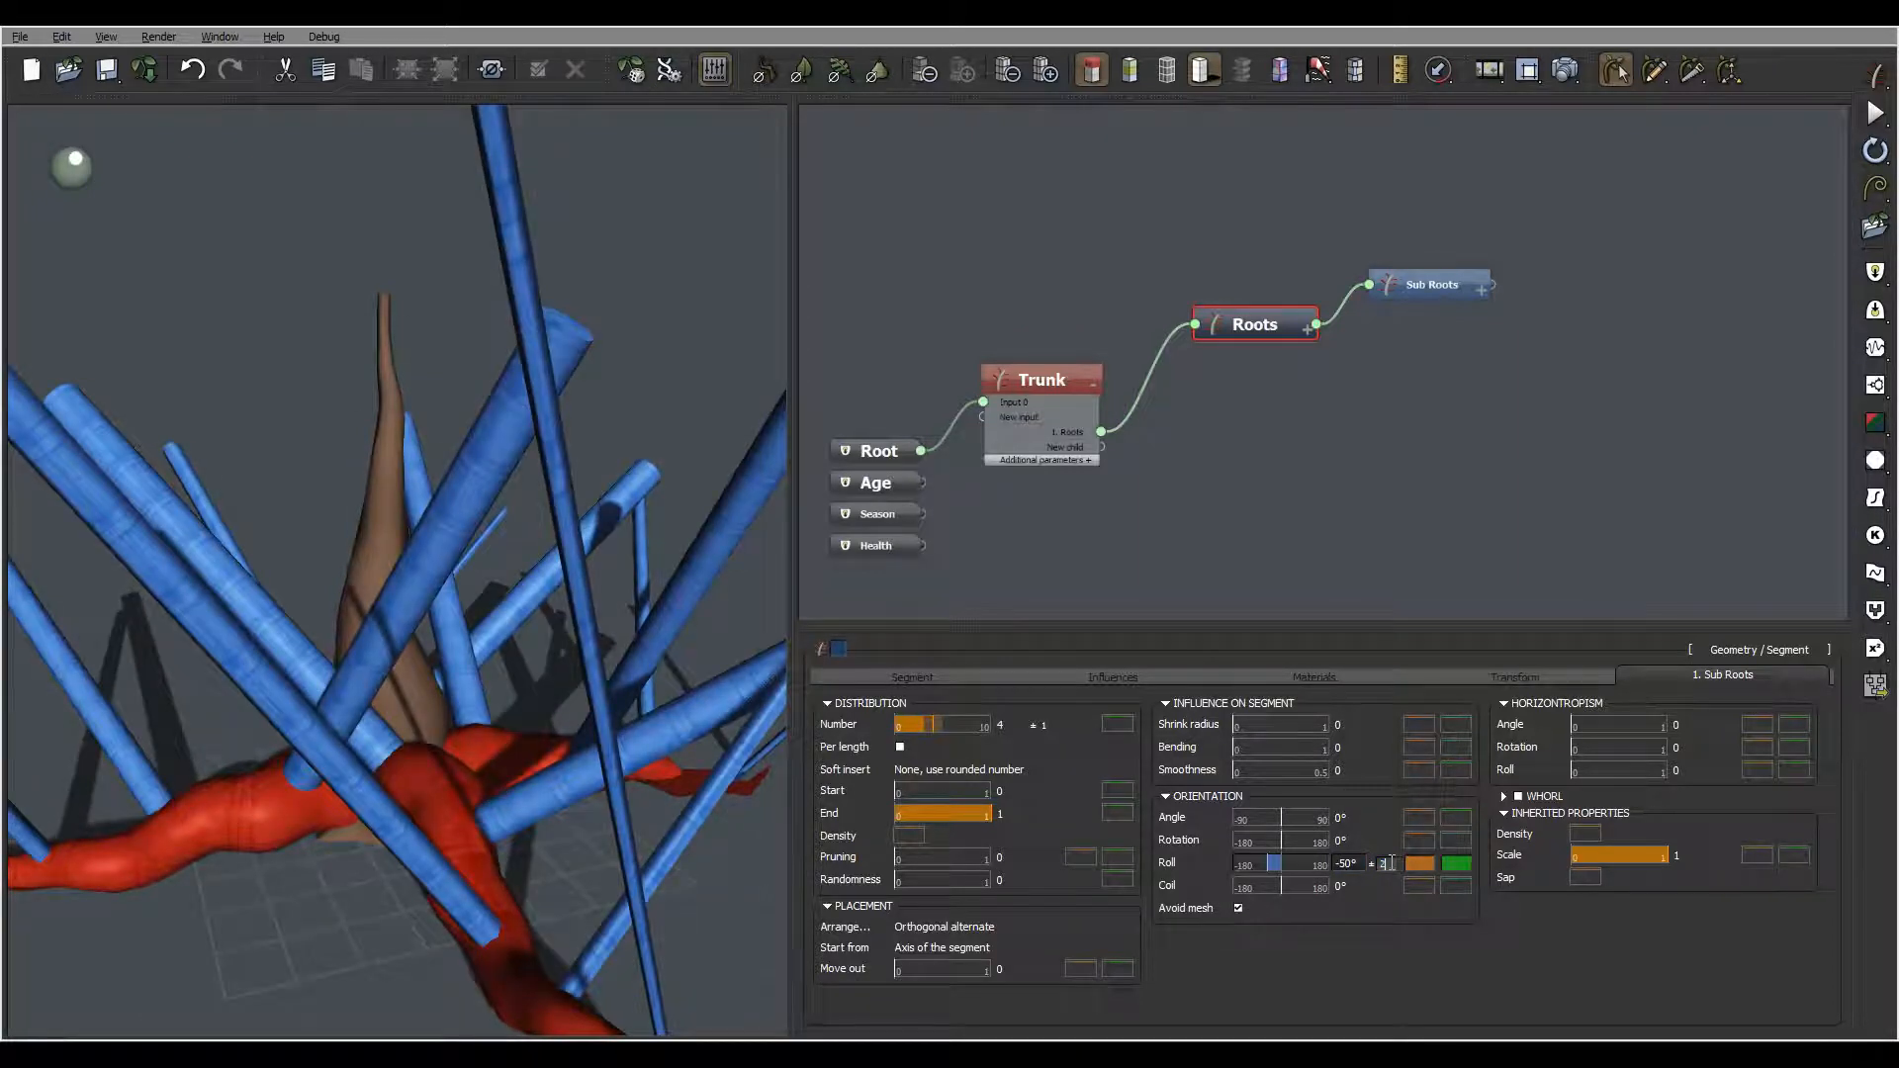
{"action": "key", "text": "Return"}
{"action": "left_click_drag", "start_coordinate": [704, 755], "coordinate": [520, 858]}
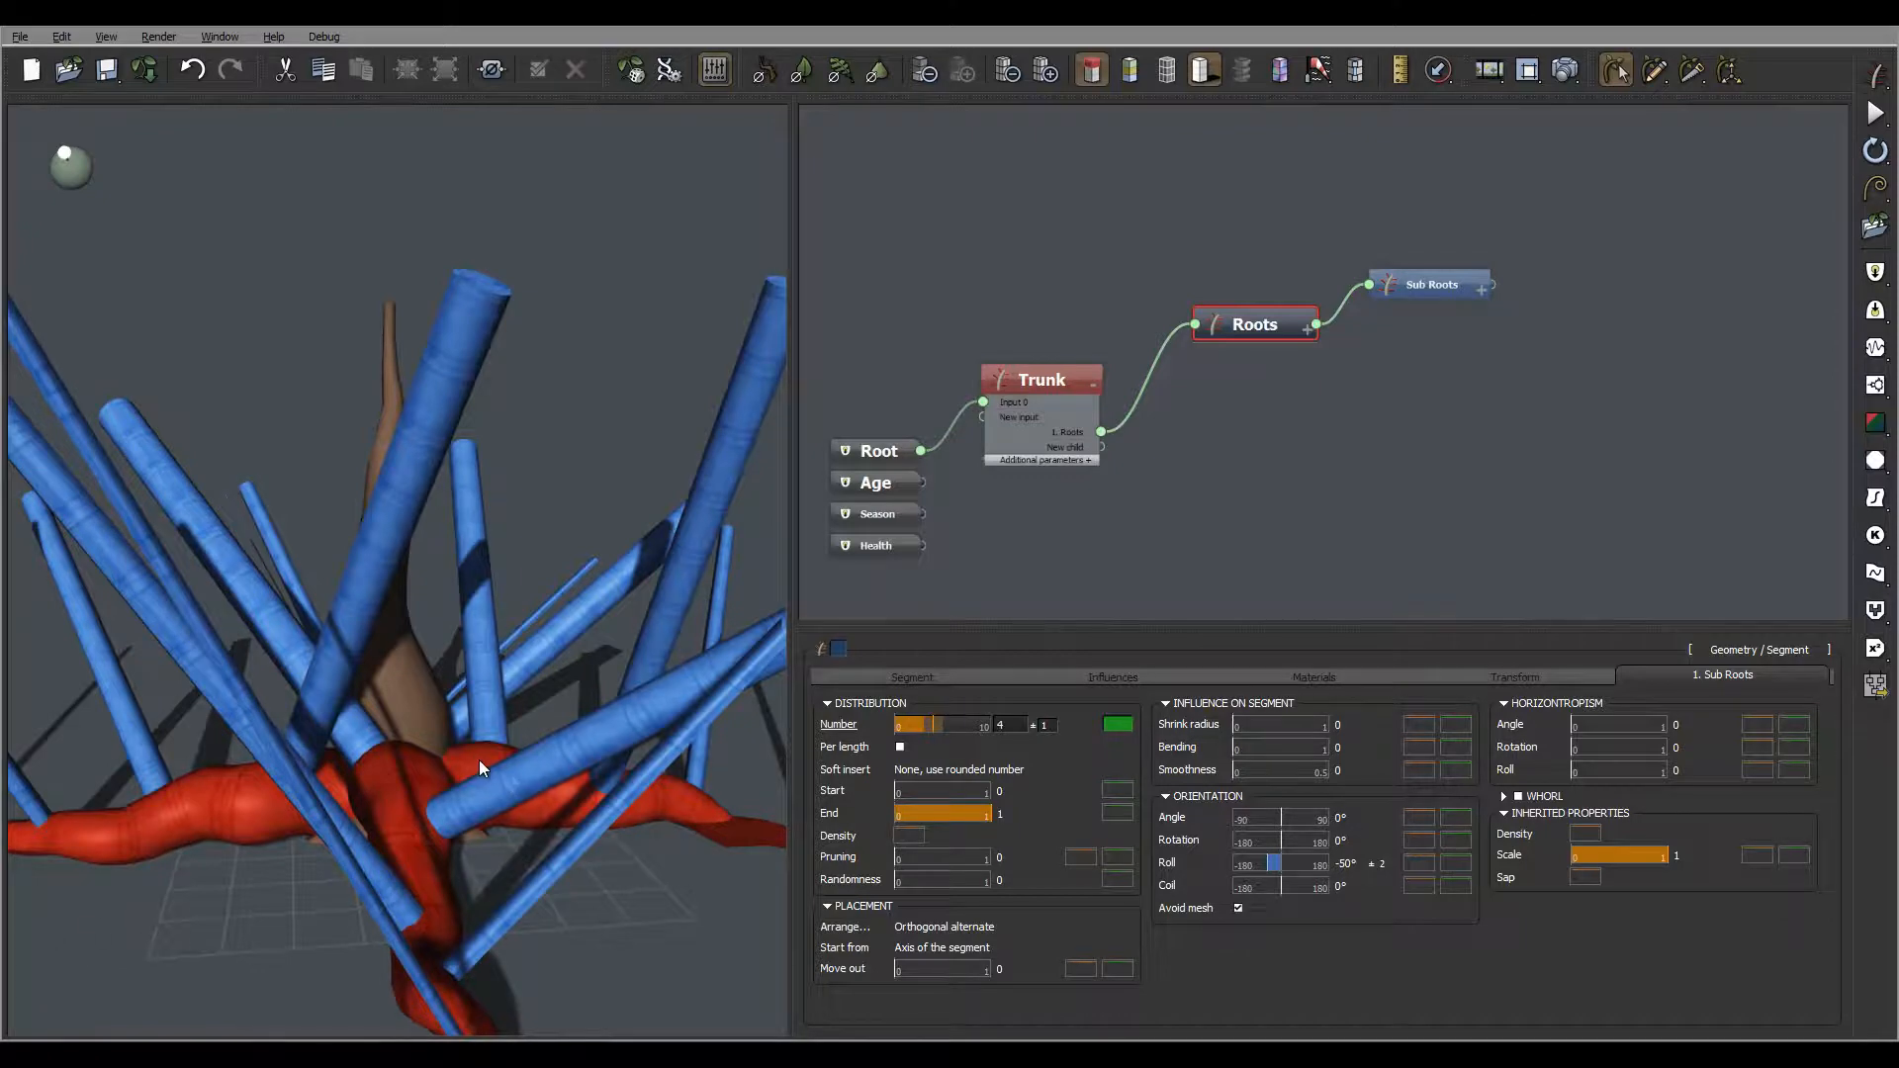
{"action": "left_click_drag", "start_coordinate": [478, 760], "coordinate": [1055, 497]}
Set the Sub Roots segment's radius inherit ratio to 100%
{"action": "left_click", "coordinate": [1440, 280]}
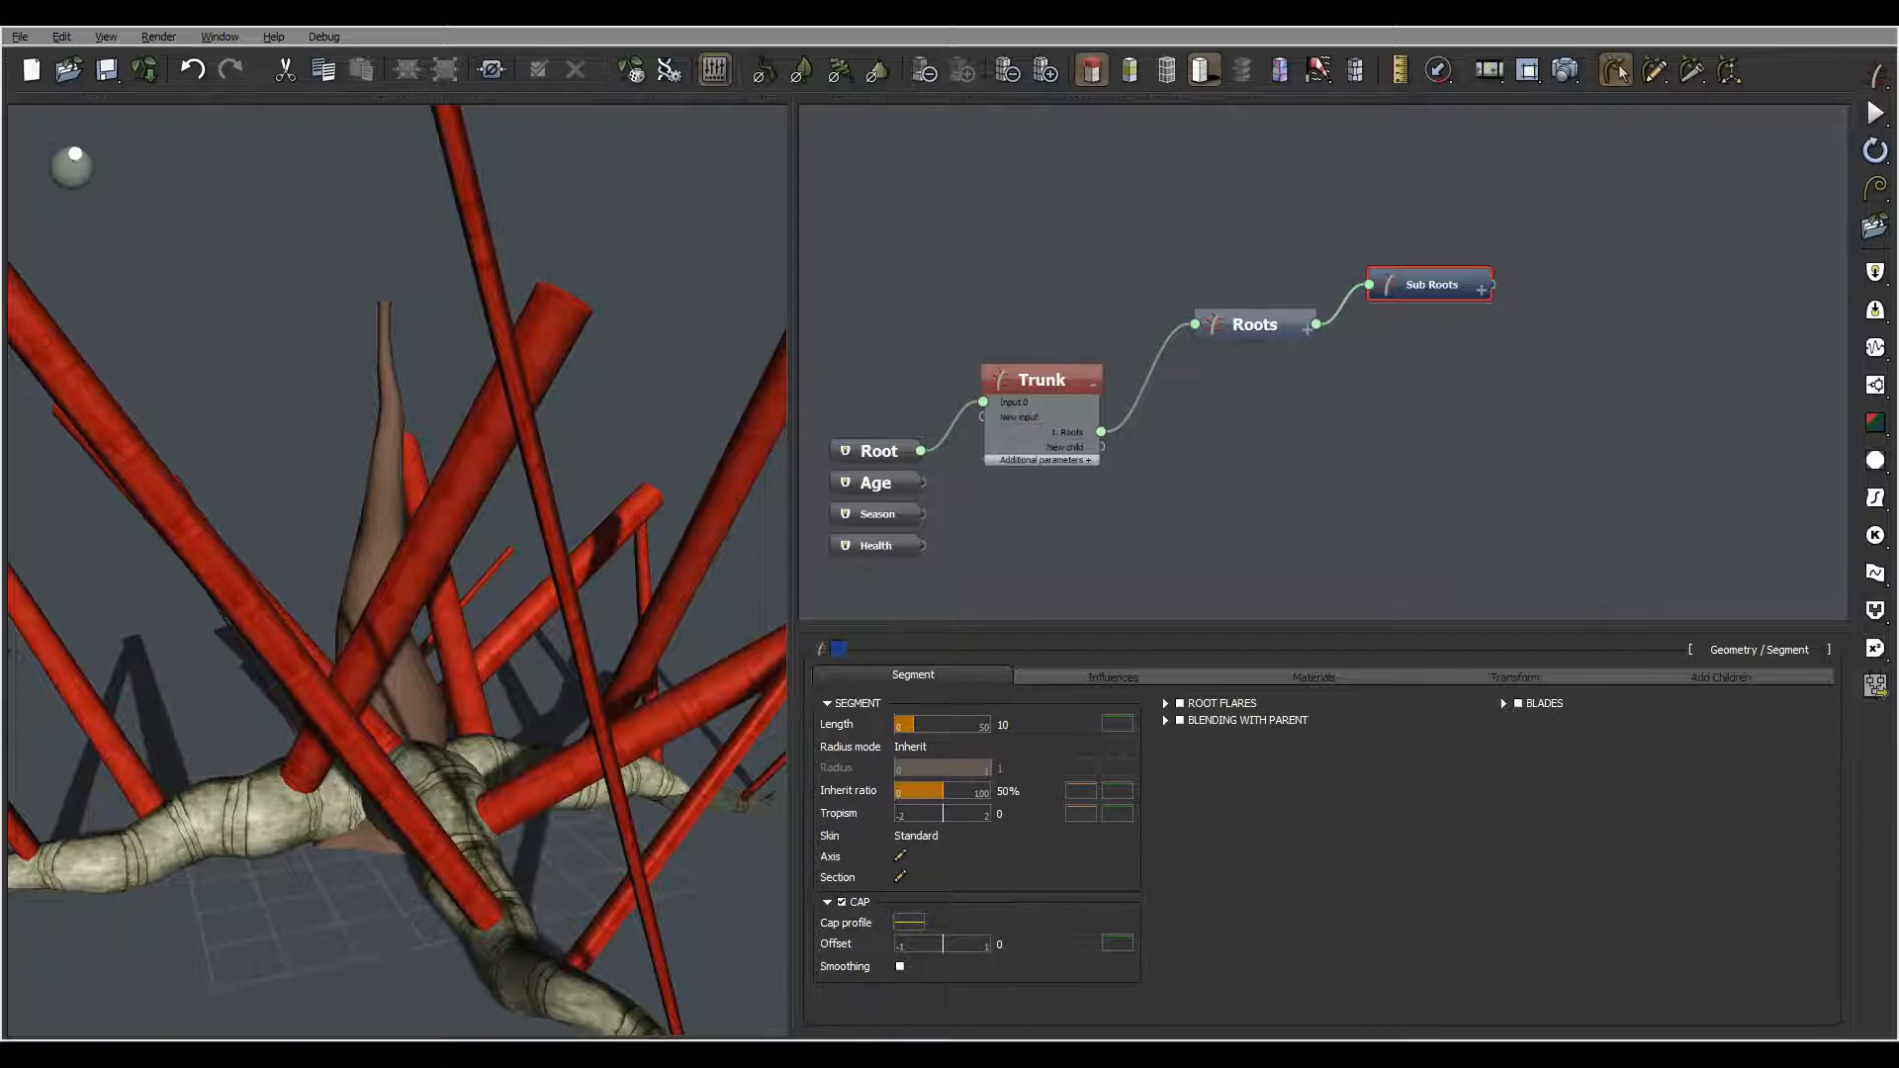
{"action": "double_click", "coordinate": [1017, 725]}
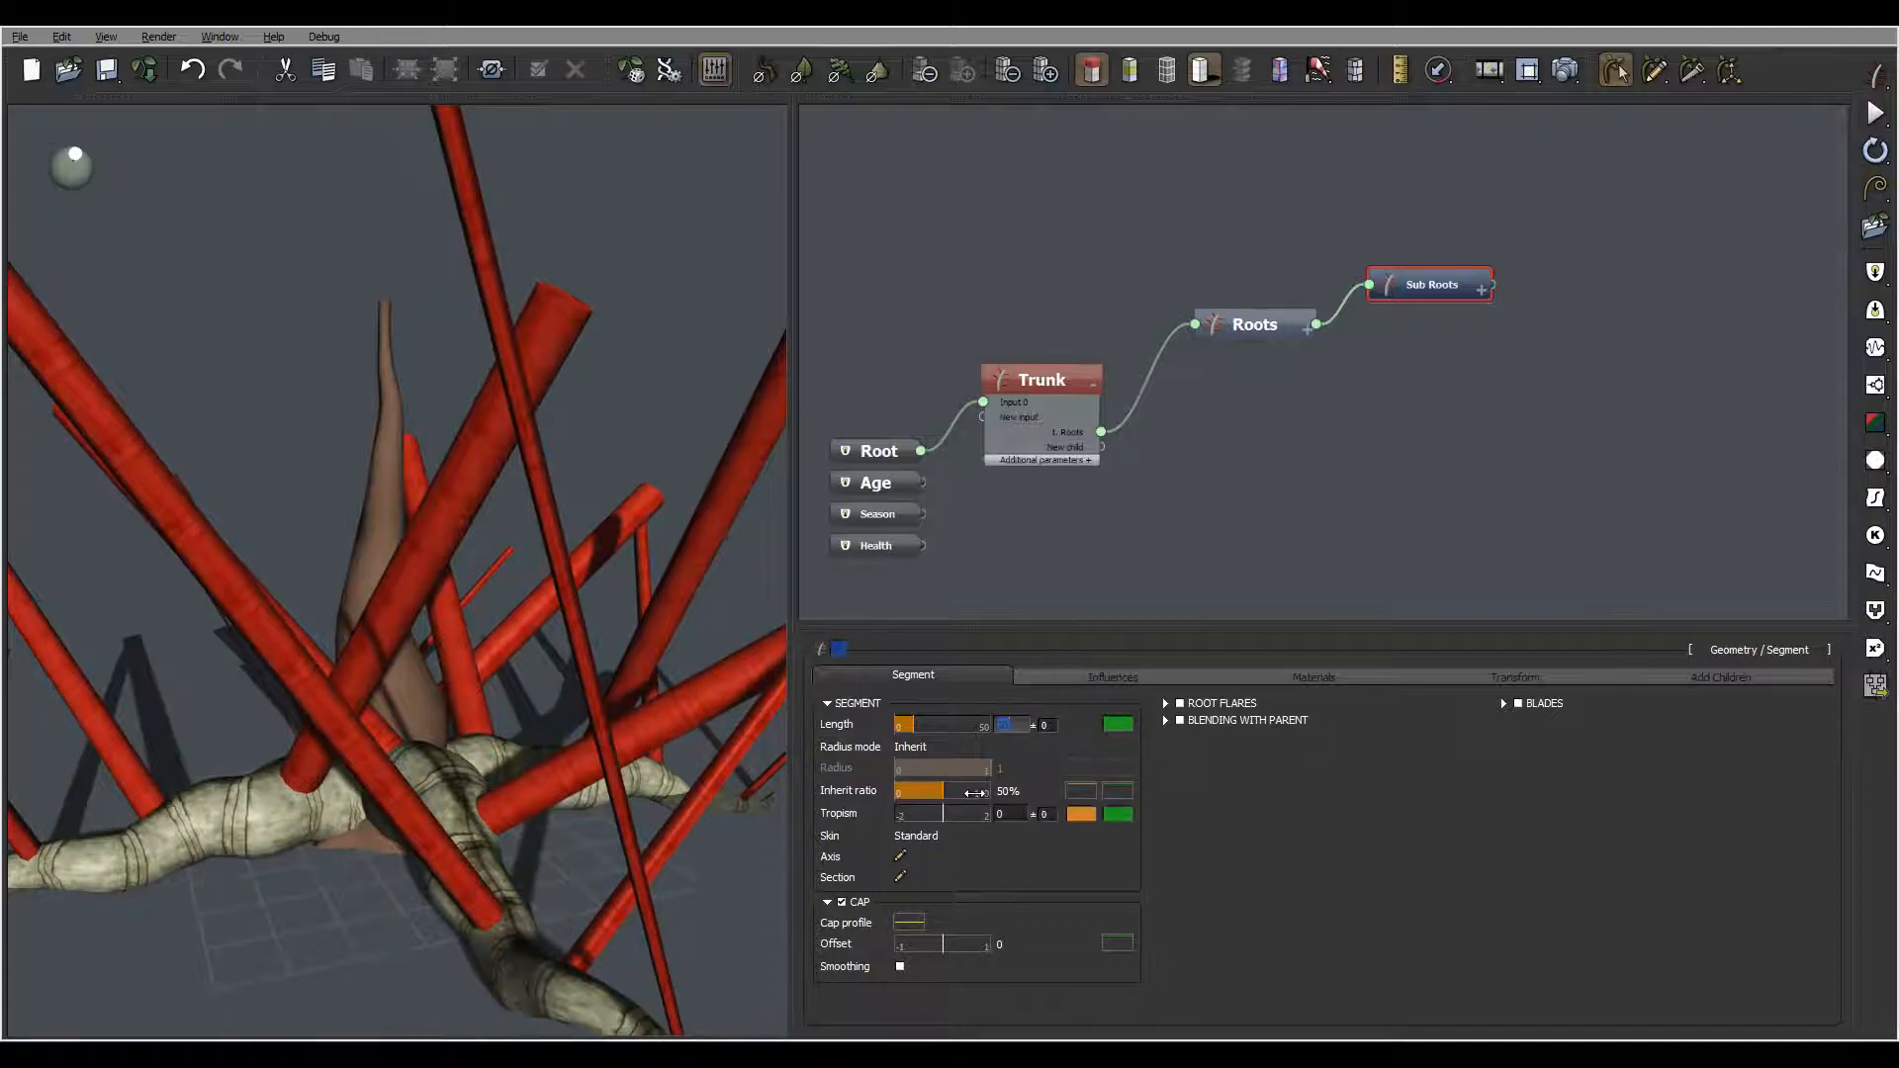
{"action": "double_click", "coordinate": [1025, 792]}
{"action": "type", "text": "100"}
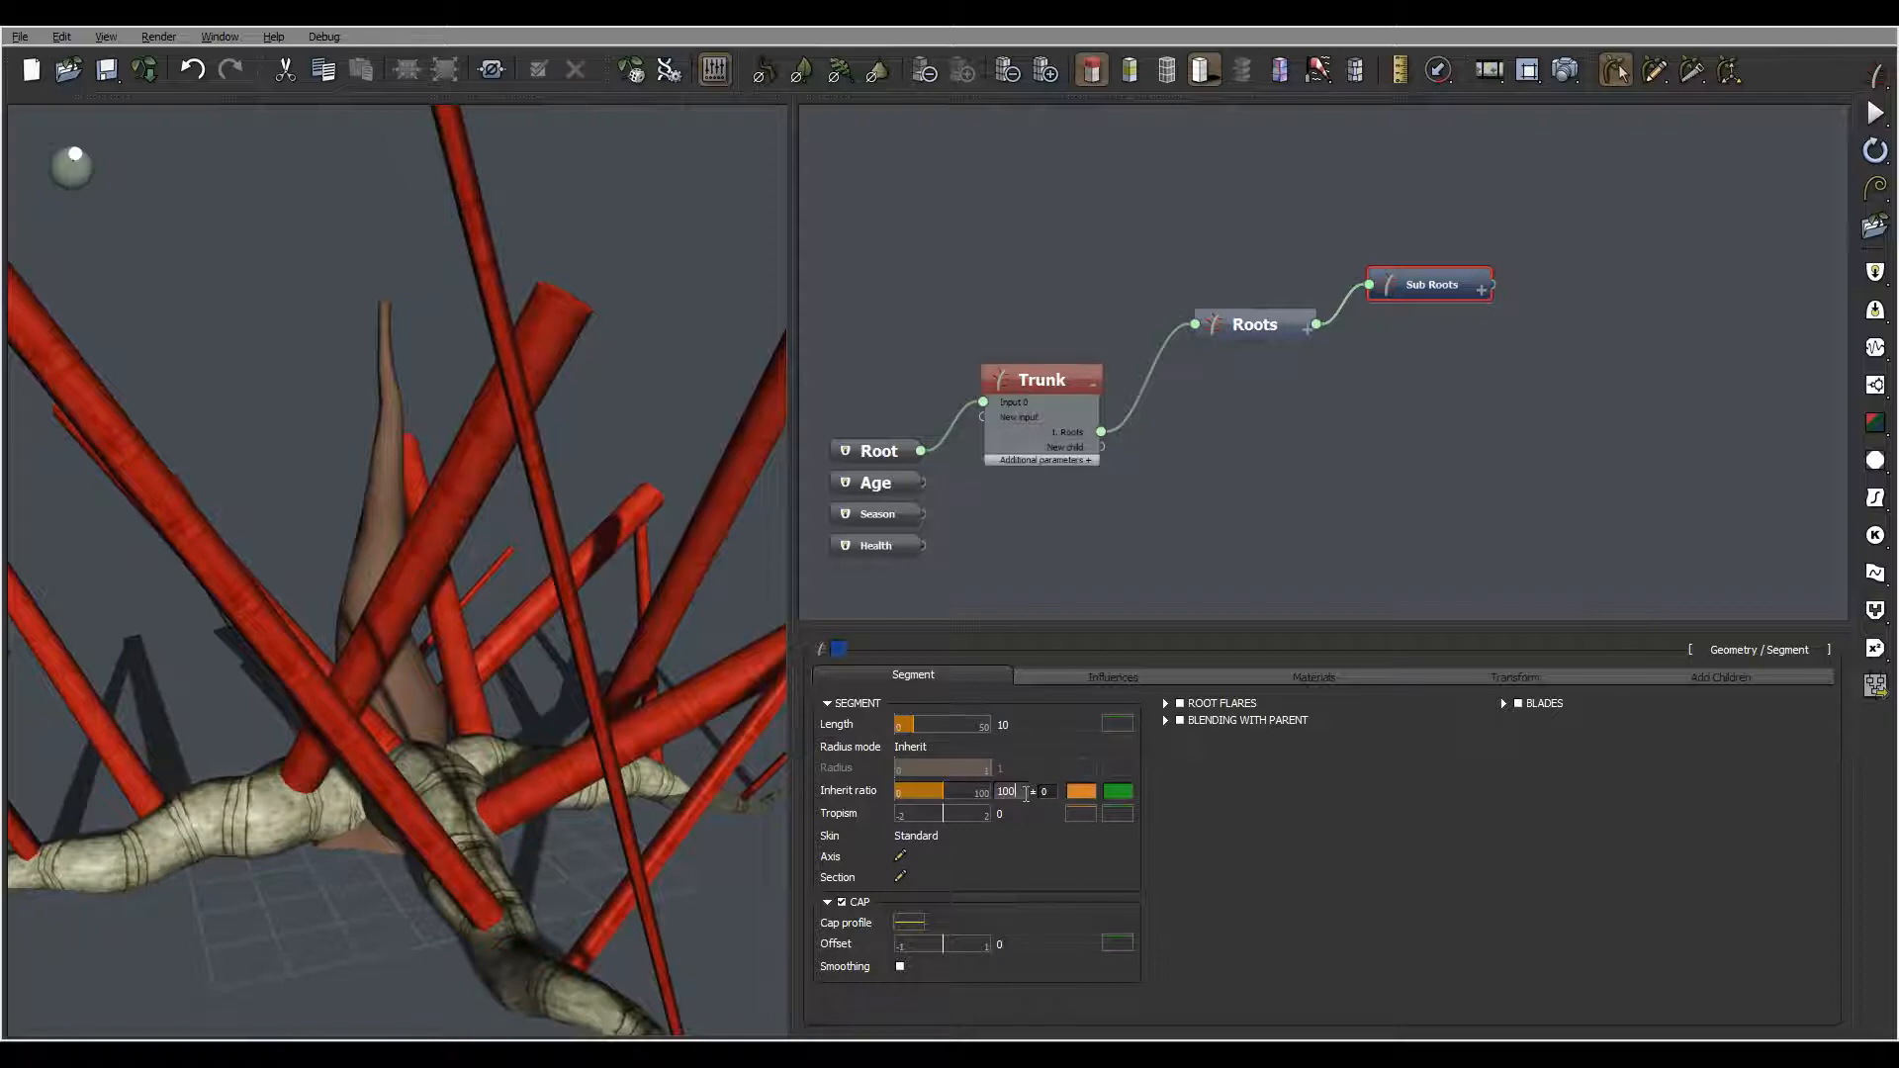
{"action": "key", "text": "Return"}
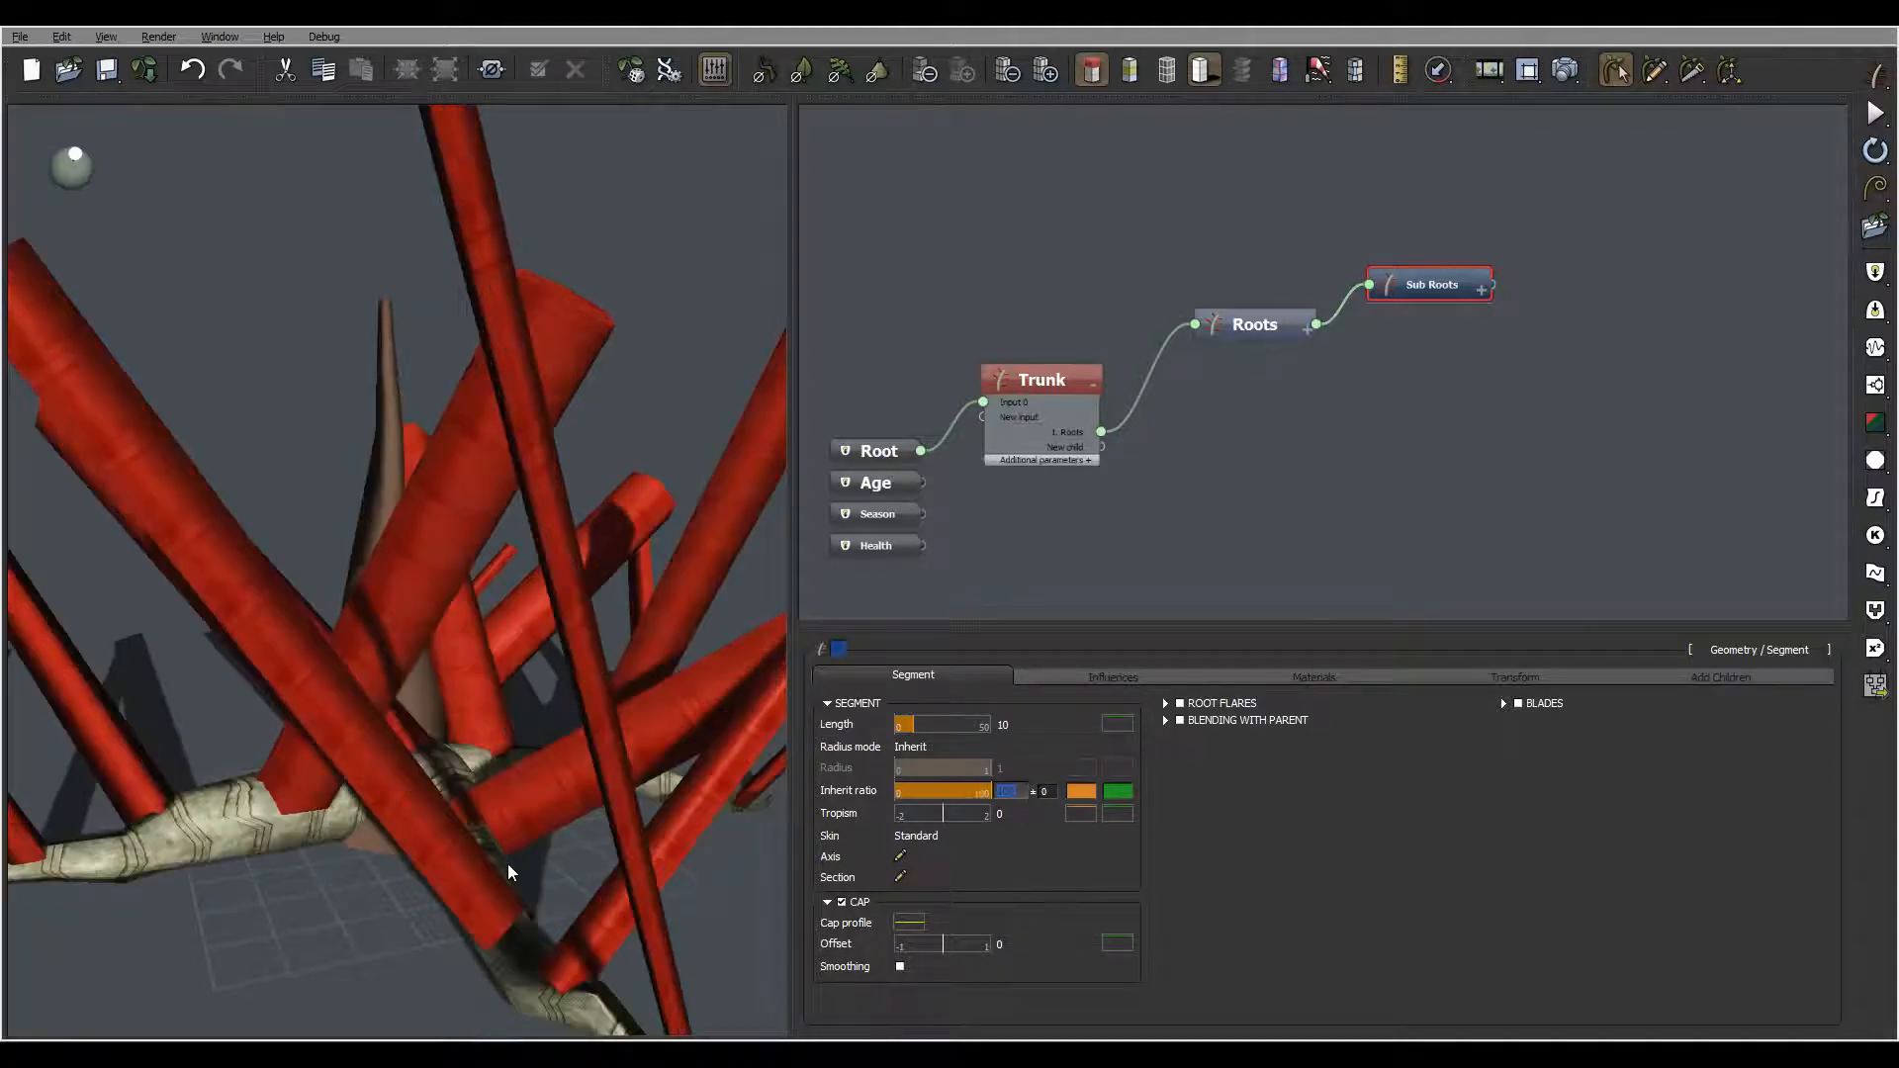
{"action": "left_click_drag", "start_coordinate": [339, 745], "coordinate": [388, 728]}
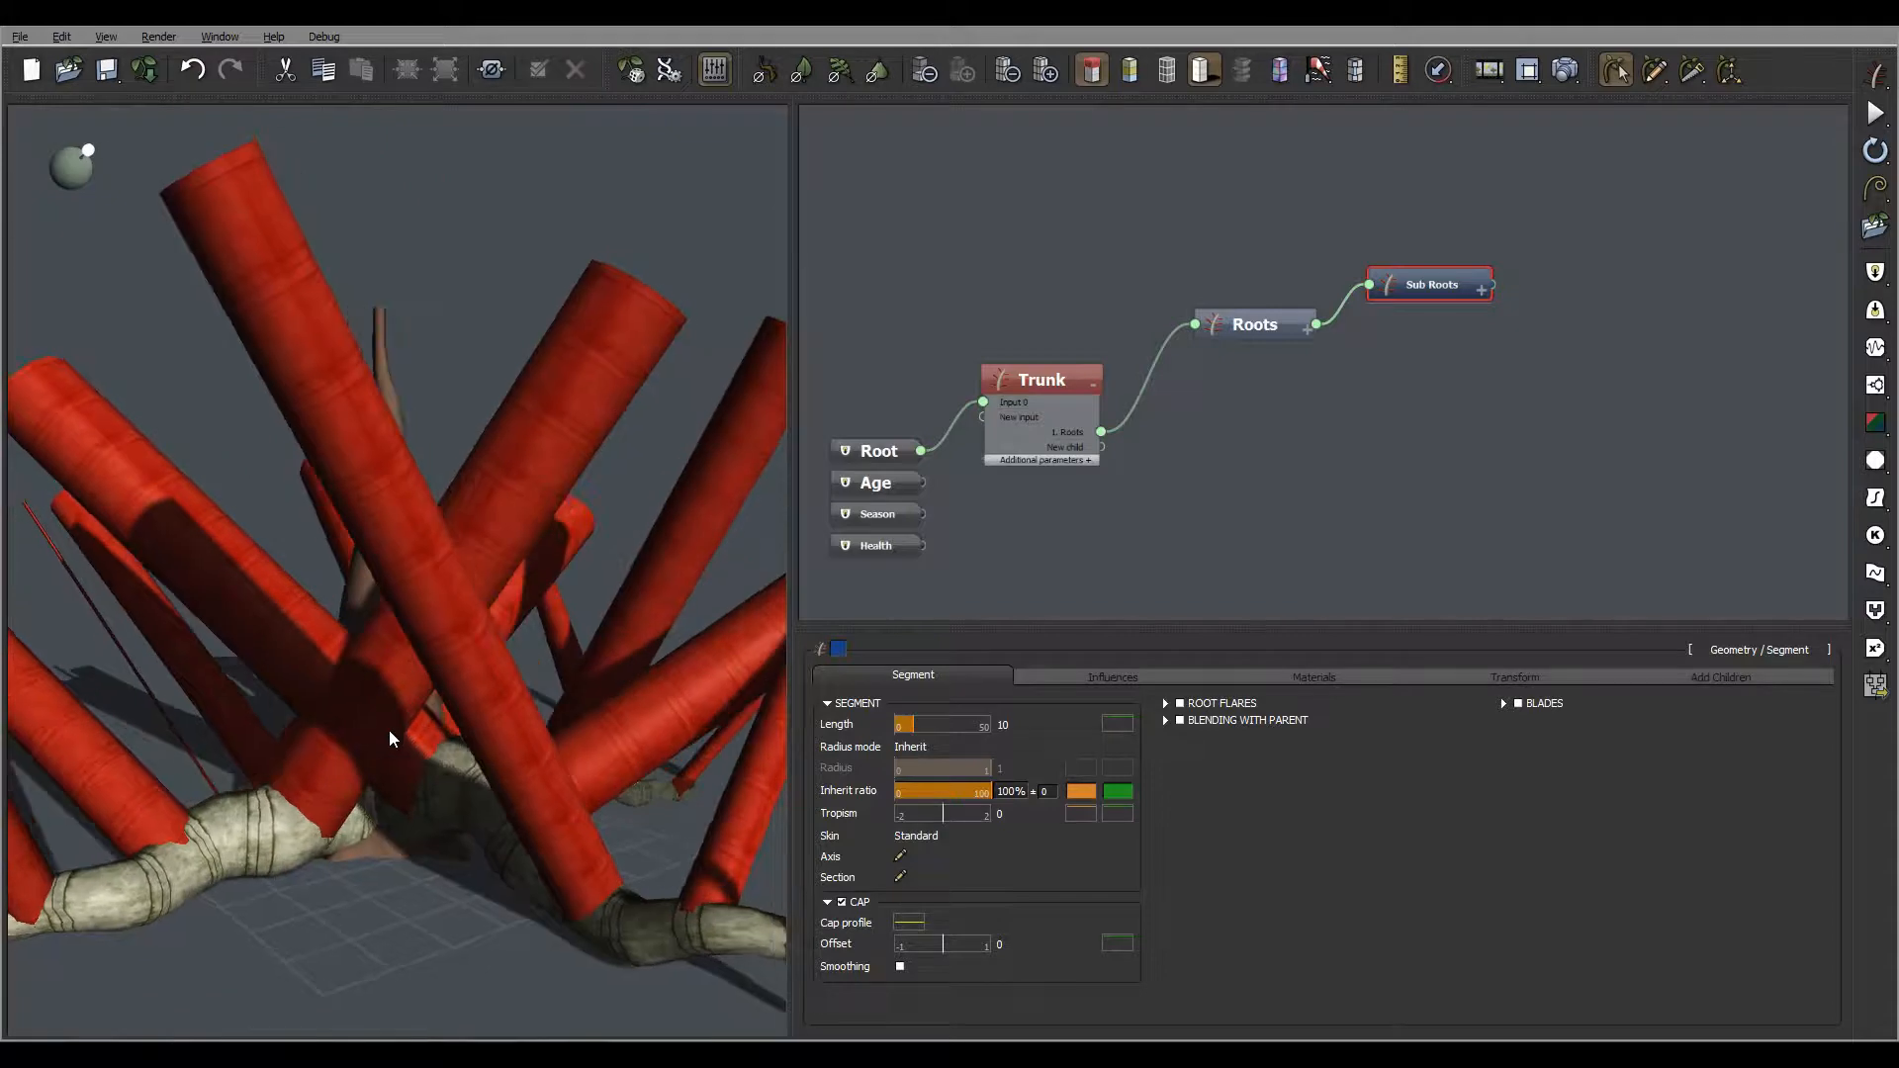
Shape the Sub Roots inherit ratio profile with keypoints at about (0.05, 1) and (0.21, 0.17), lowering the end to about 0.04
{"action": "left_click", "coordinate": [1083, 791]}
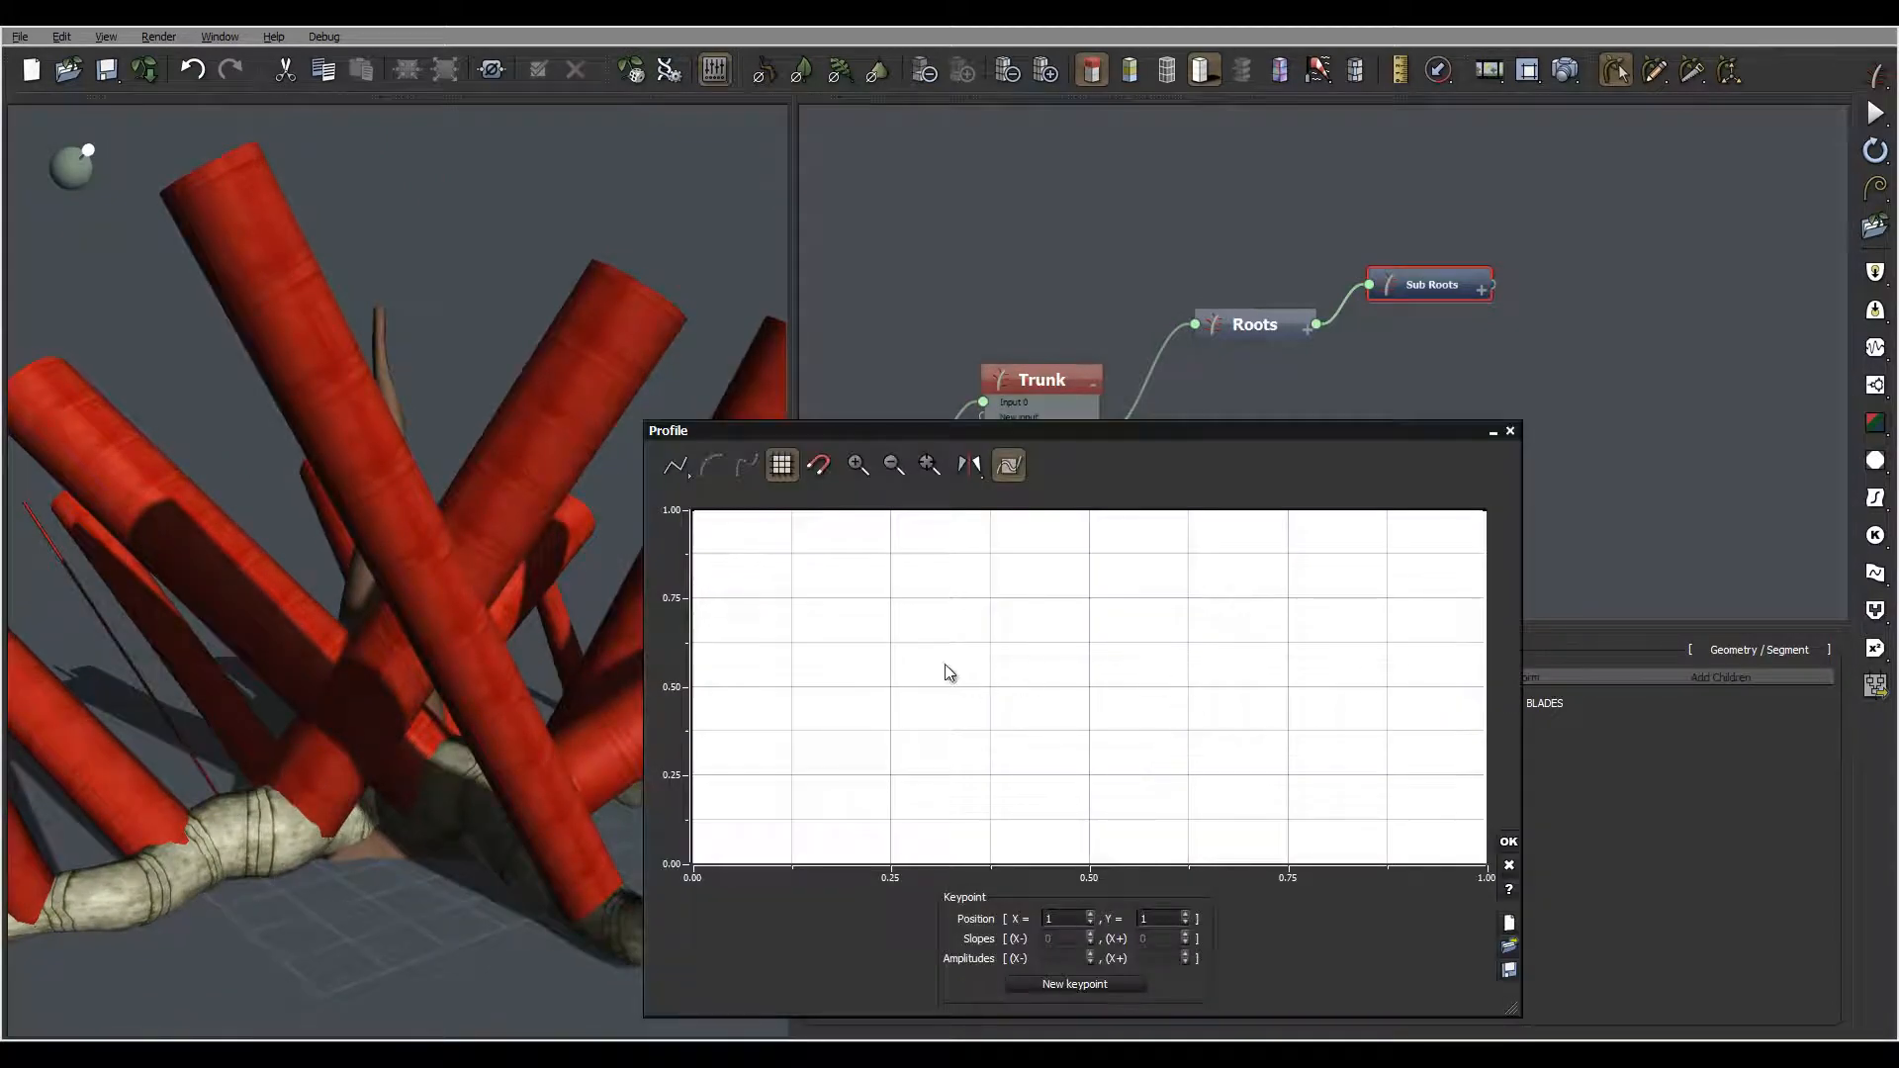
{"action": "left_click_drag", "start_coordinate": [870, 593], "coordinate": [956, 629]}
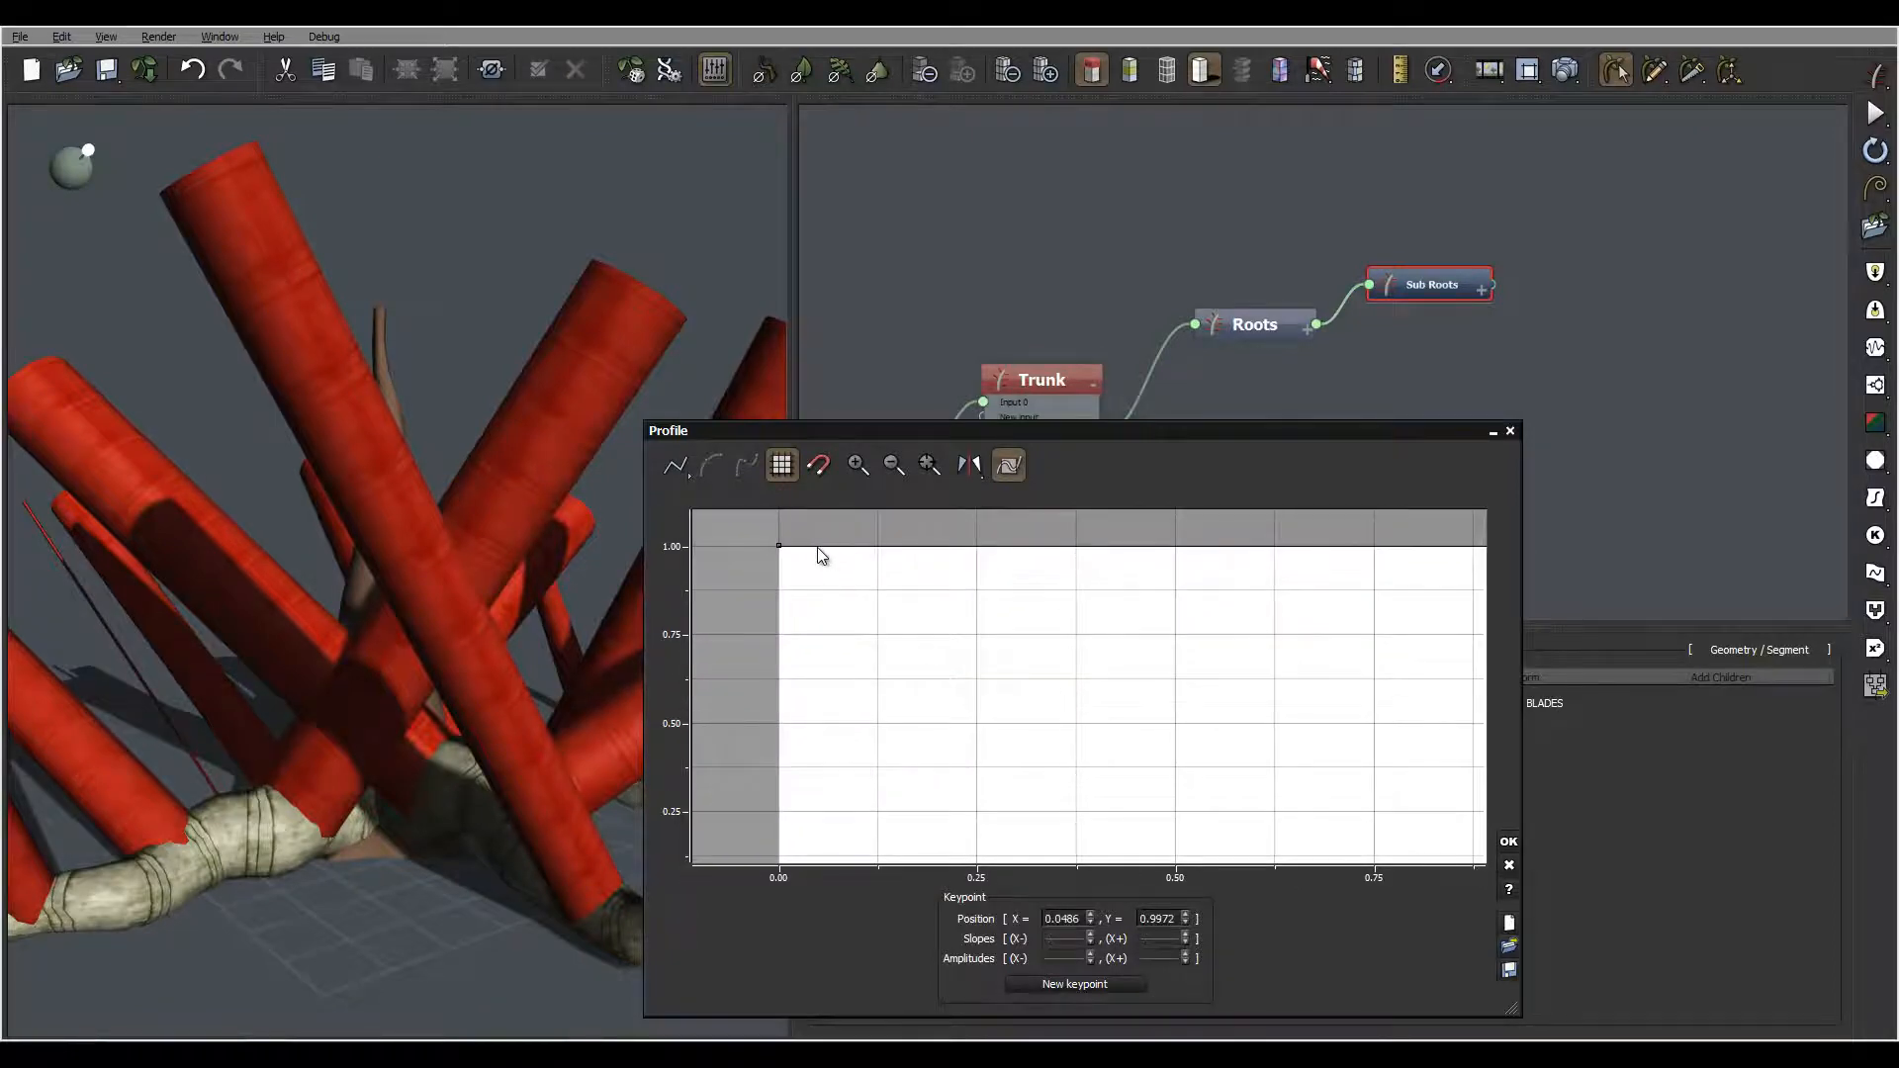
{"action": "left_click", "coordinate": [817, 547]}
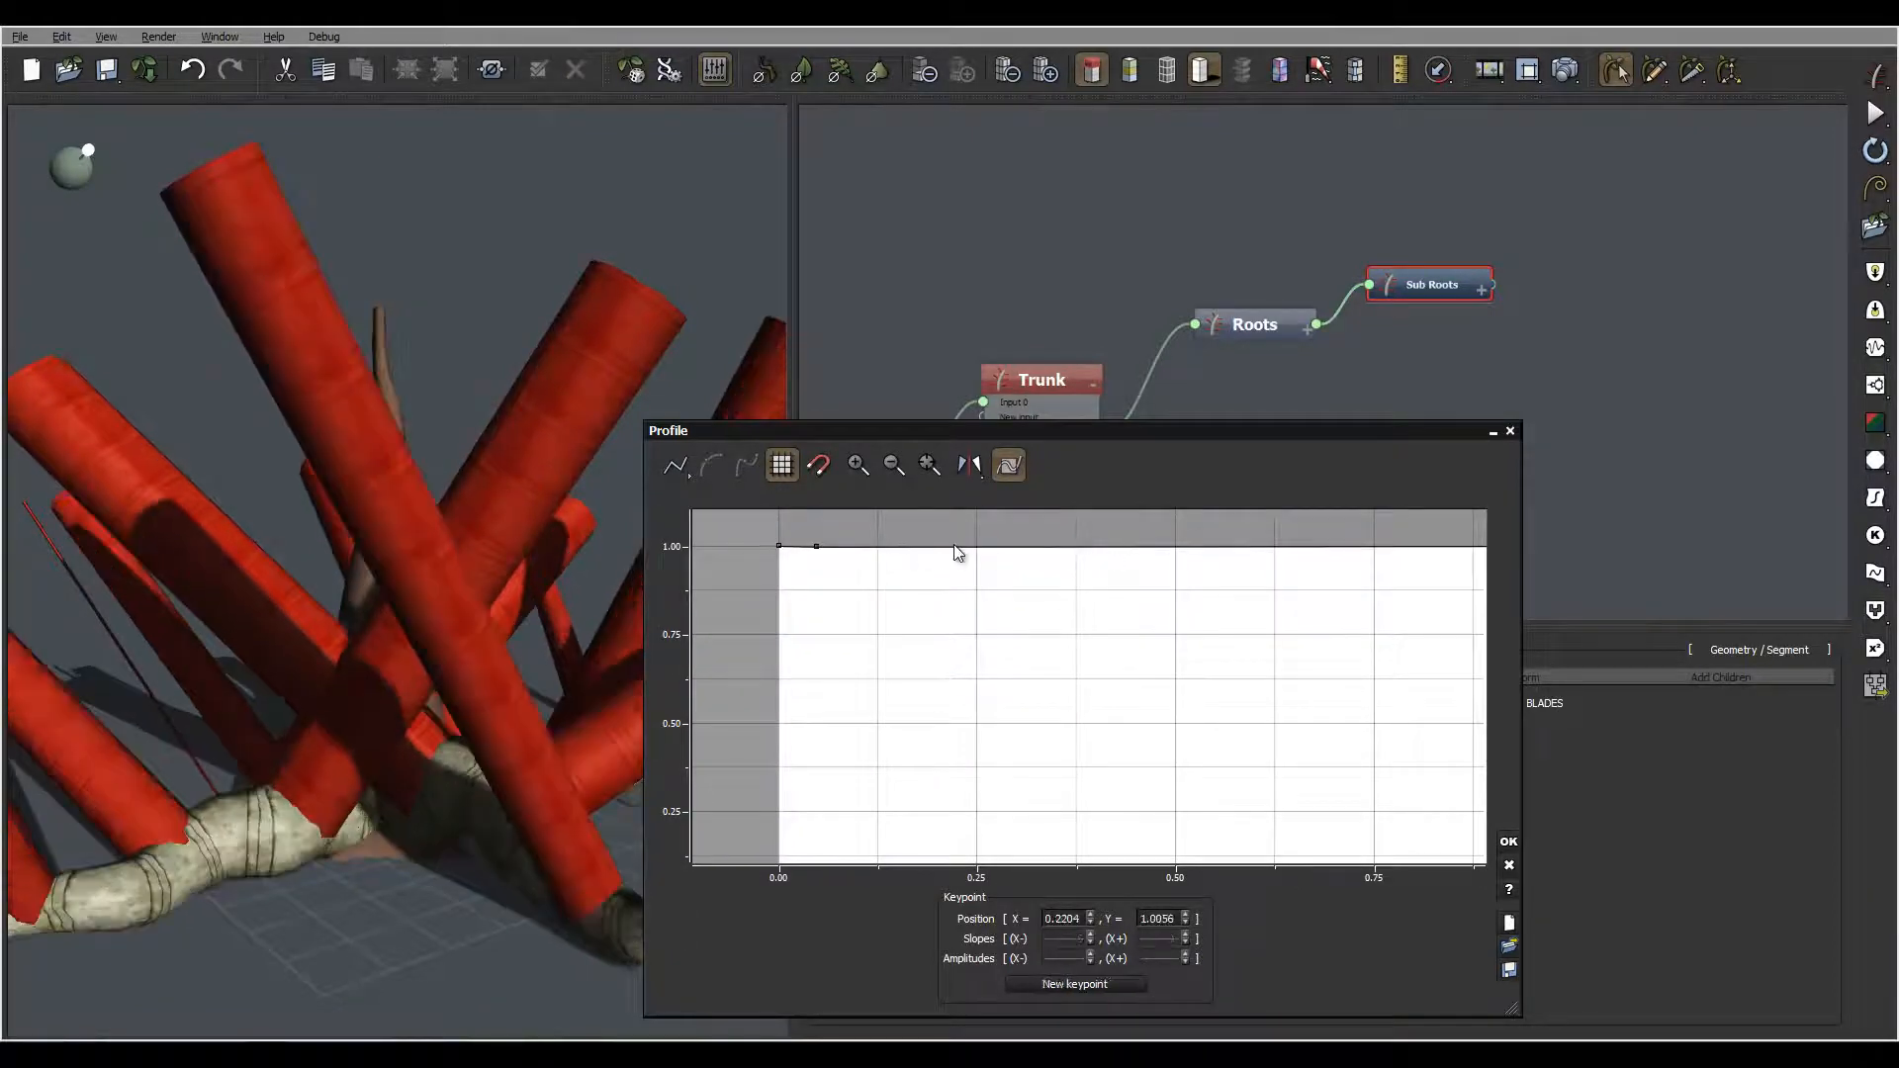
{"action": "left_click_drag", "start_coordinate": [955, 545], "coordinate": [941, 836]}
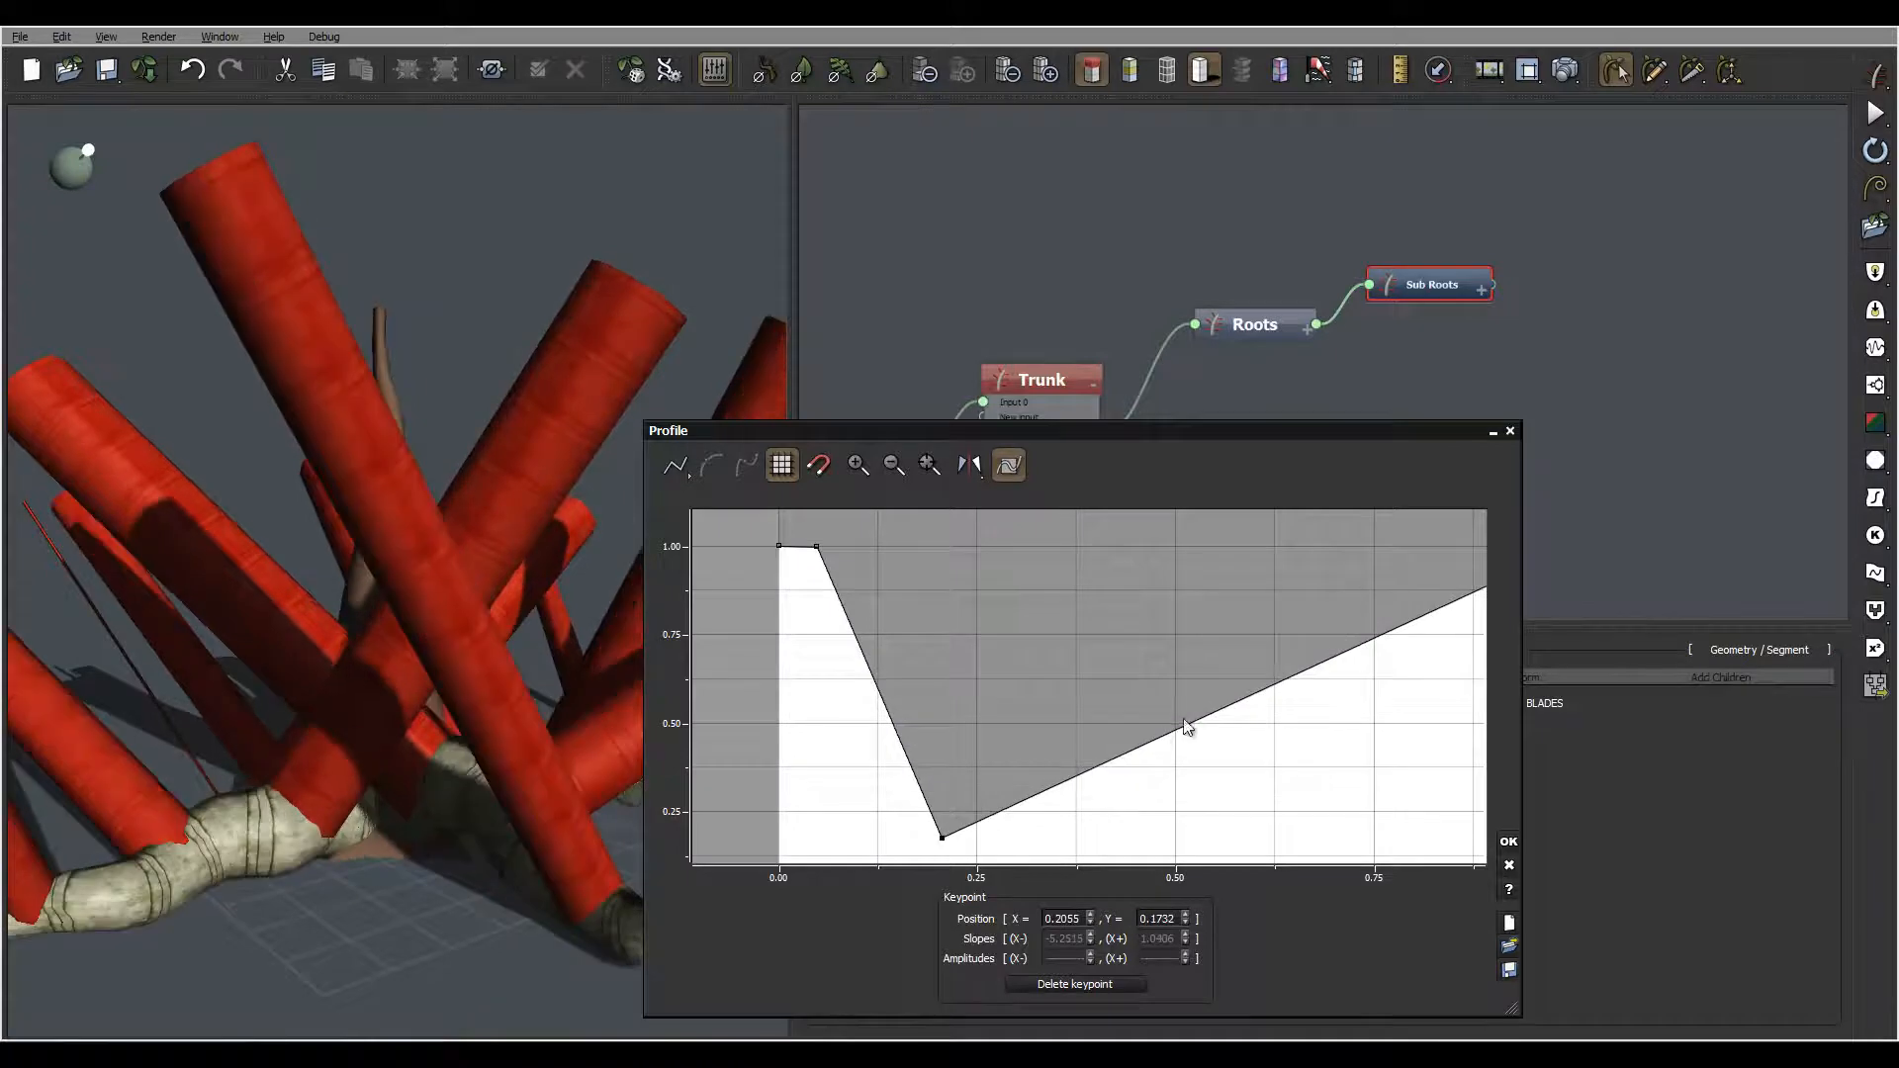
{"action": "left_click_drag", "start_coordinate": [1158, 645], "coordinate": [1107, 649]}
{"action": "mouse_move", "coordinate": [1311, 582]}
{"action": "left_mouse_down"}
{"action": "mouse_move", "coordinate": [1292, 635]}
{"action": "mouse_move", "coordinate": [1351, 580]}
{"action": "mouse_move", "coordinate": [1332, 610]}
{"action": "left_mouse_up"}
{"action": "left_click_drag", "start_coordinate": [1364, 534], "coordinate": [1365, 701]}
{"action": "left_click_drag", "start_coordinate": [486, 625], "coordinate": [552, 666]}
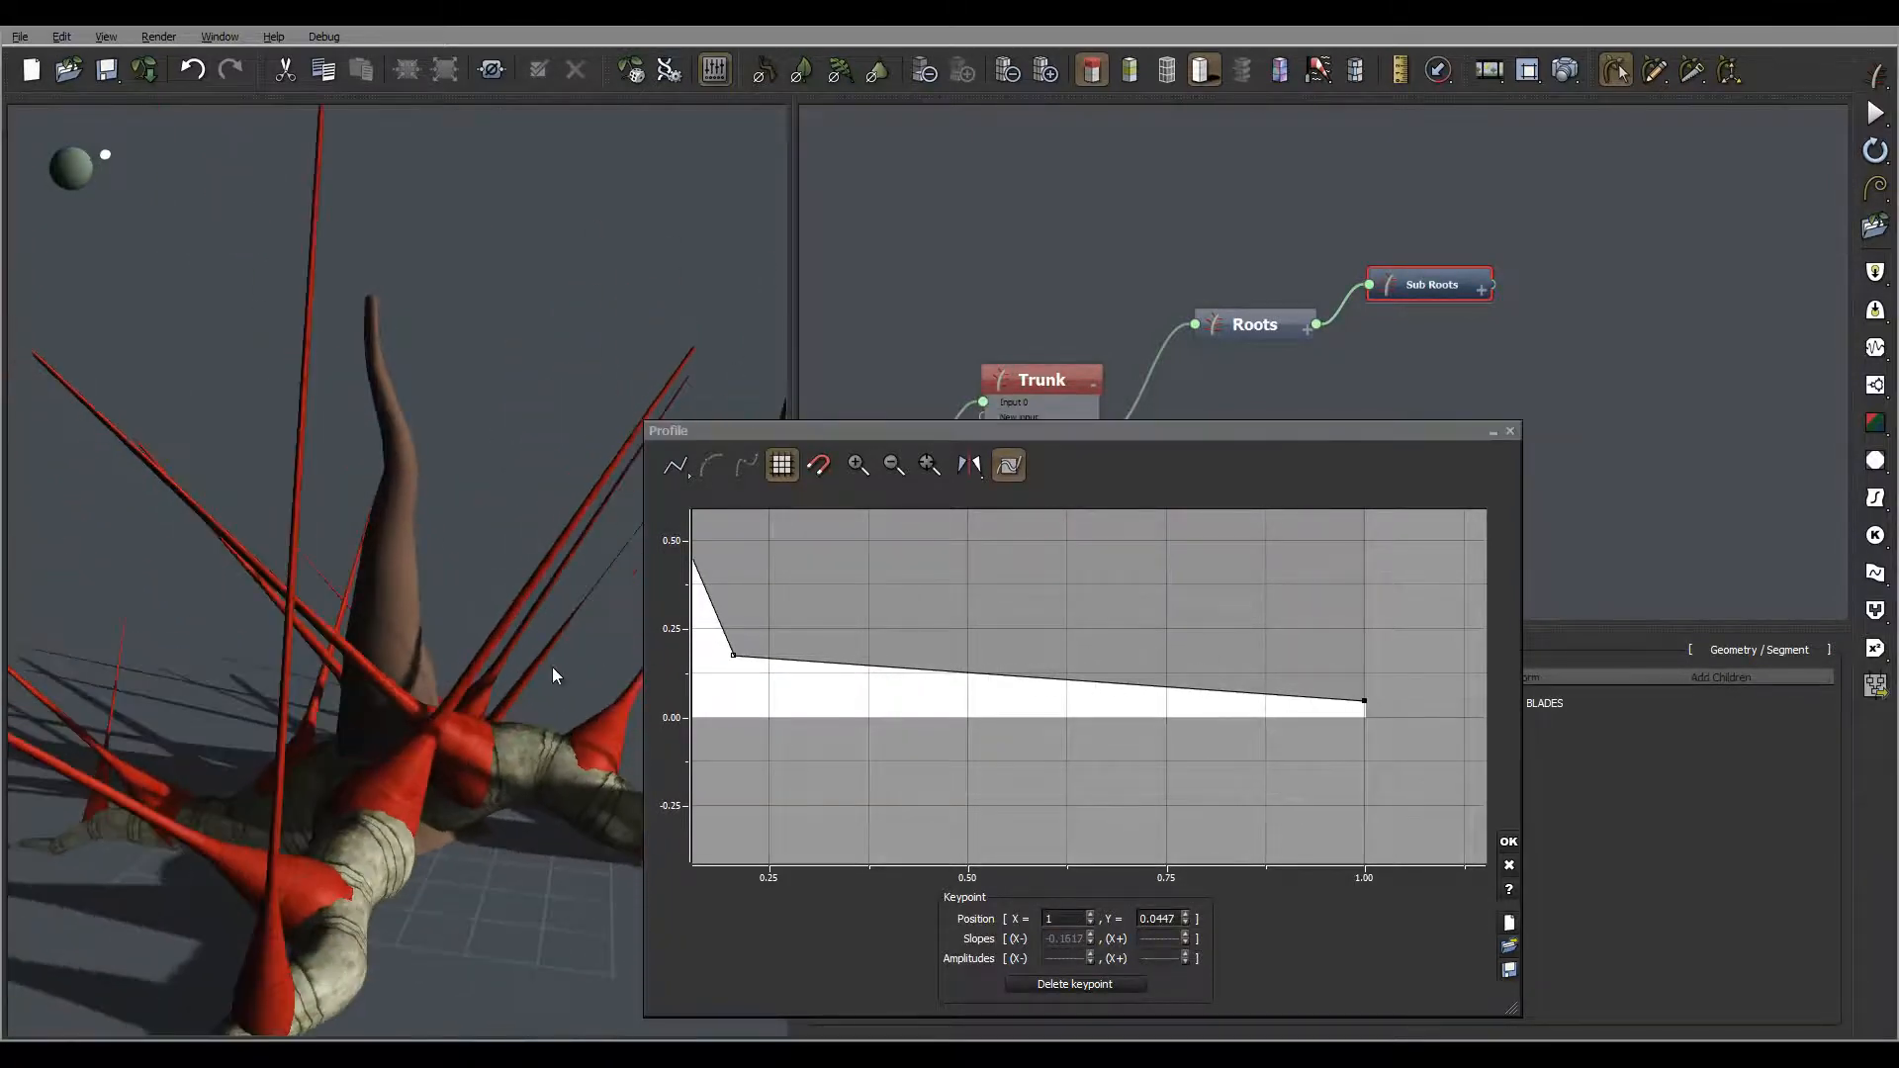
Refine the inherit ratio profile by moving its low keypoint to about (0.19, 0.13) and its shoulder to about (0.06, 0.95), and accept it
{"action": "left_click_drag", "start_coordinate": [435, 756], "coordinate": [471, 705]}
{"action": "left_click_drag", "start_coordinate": [767, 656], "coordinate": [891, 676]}
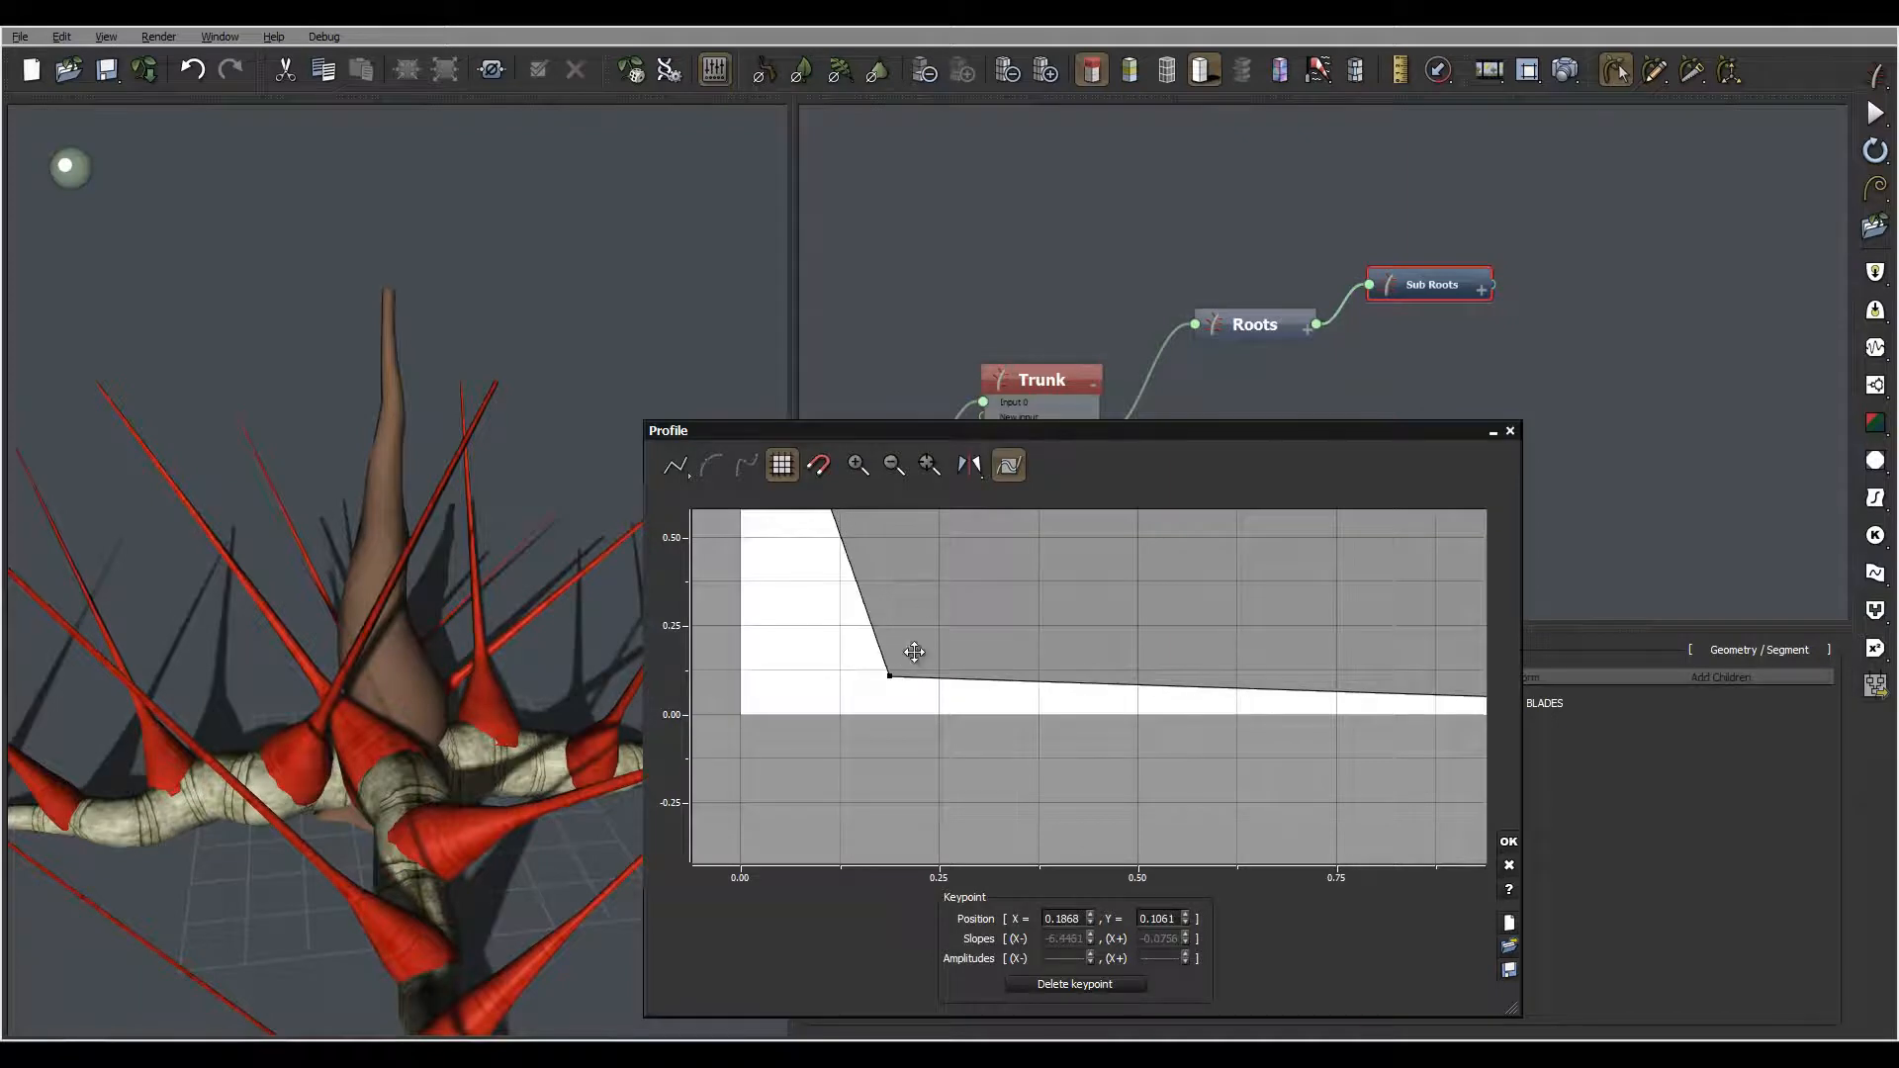
{"action": "left_click_drag", "start_coordinate": [889, 612], "coordinate": [916, 636]}
{"action": "left_click_drag", "start_coordinate": [916, 700], "coordinate": [915, 691]}
{"action": "left_click_drag", "start_coordinate": [908, 599], "coordinate": [998, 757]}
{"action": "left_click", "coordinate": [894, 542]}
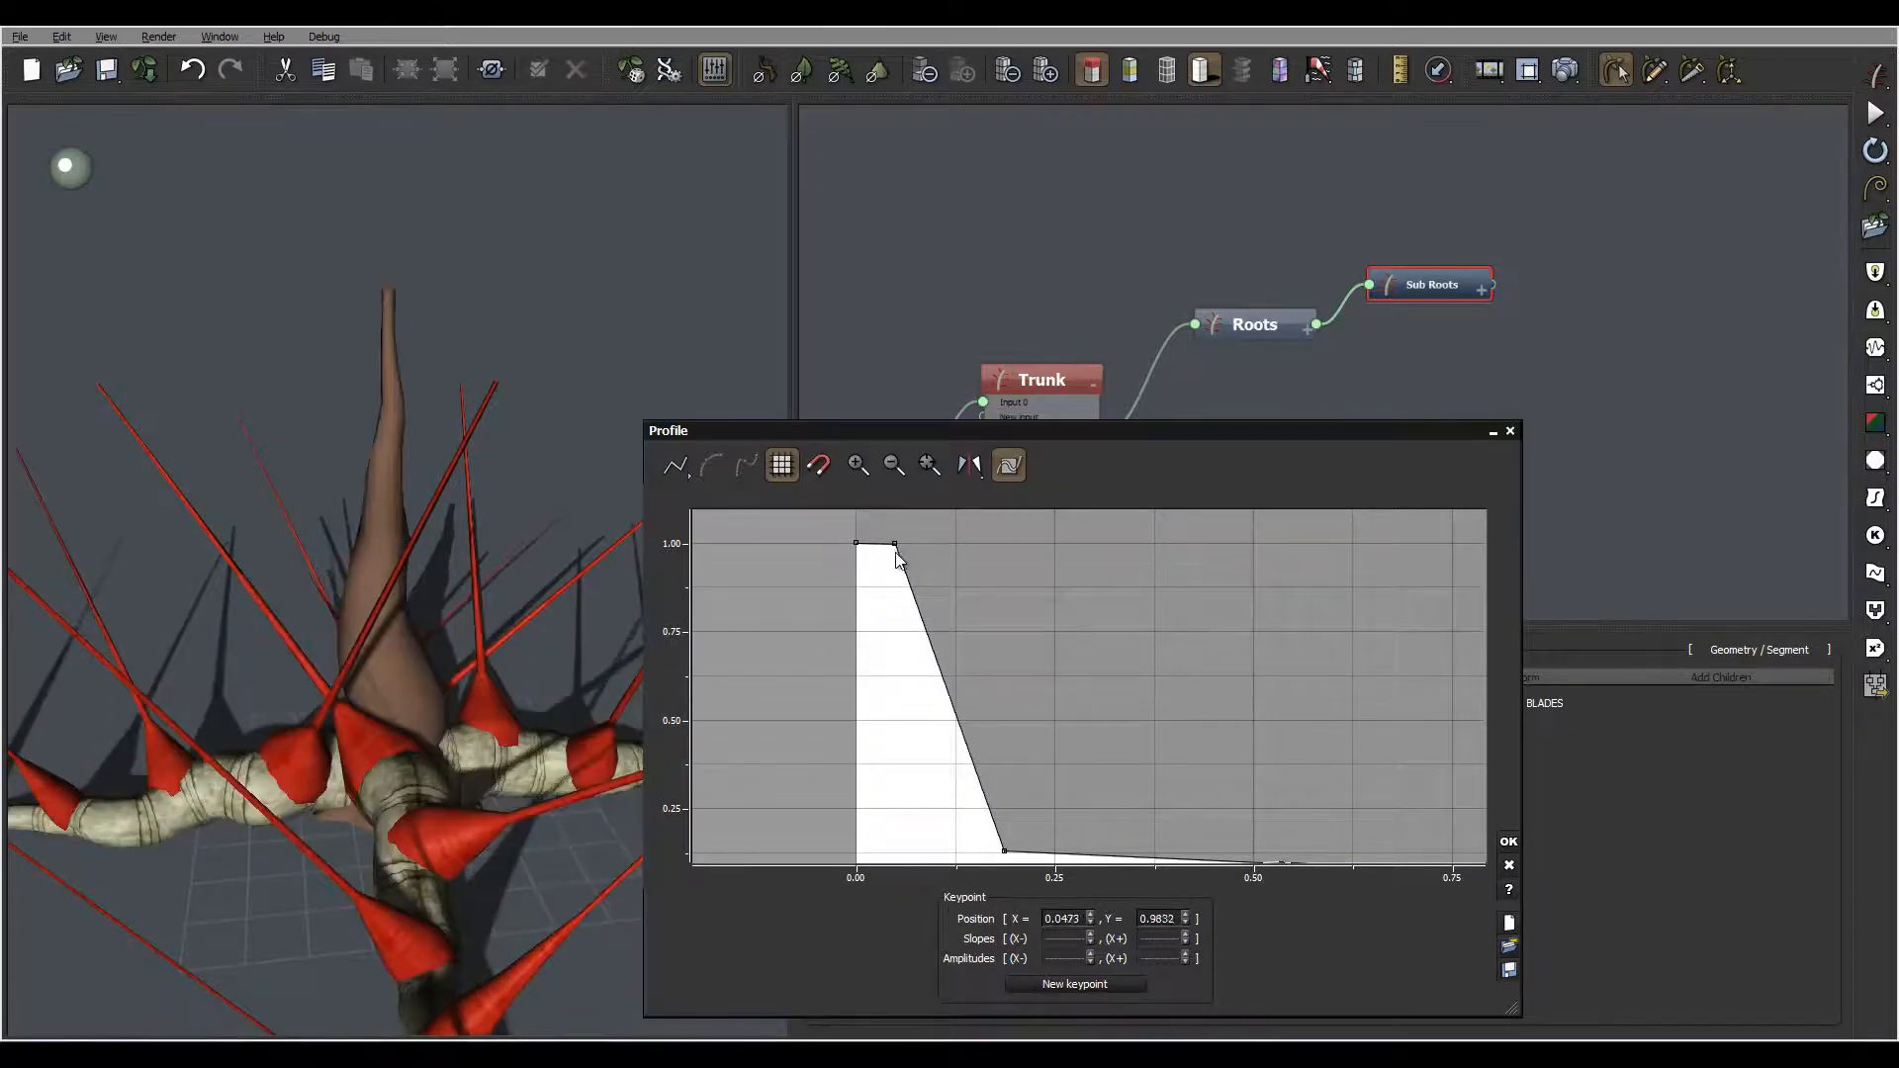
{"action": "left_click_drag", "start_coordinate": [894, 542], "coordinate": [906, 562]}
{"action": "left_click_drag", "start_coordinate": [476, 733], "coordinate": [454, 625]}
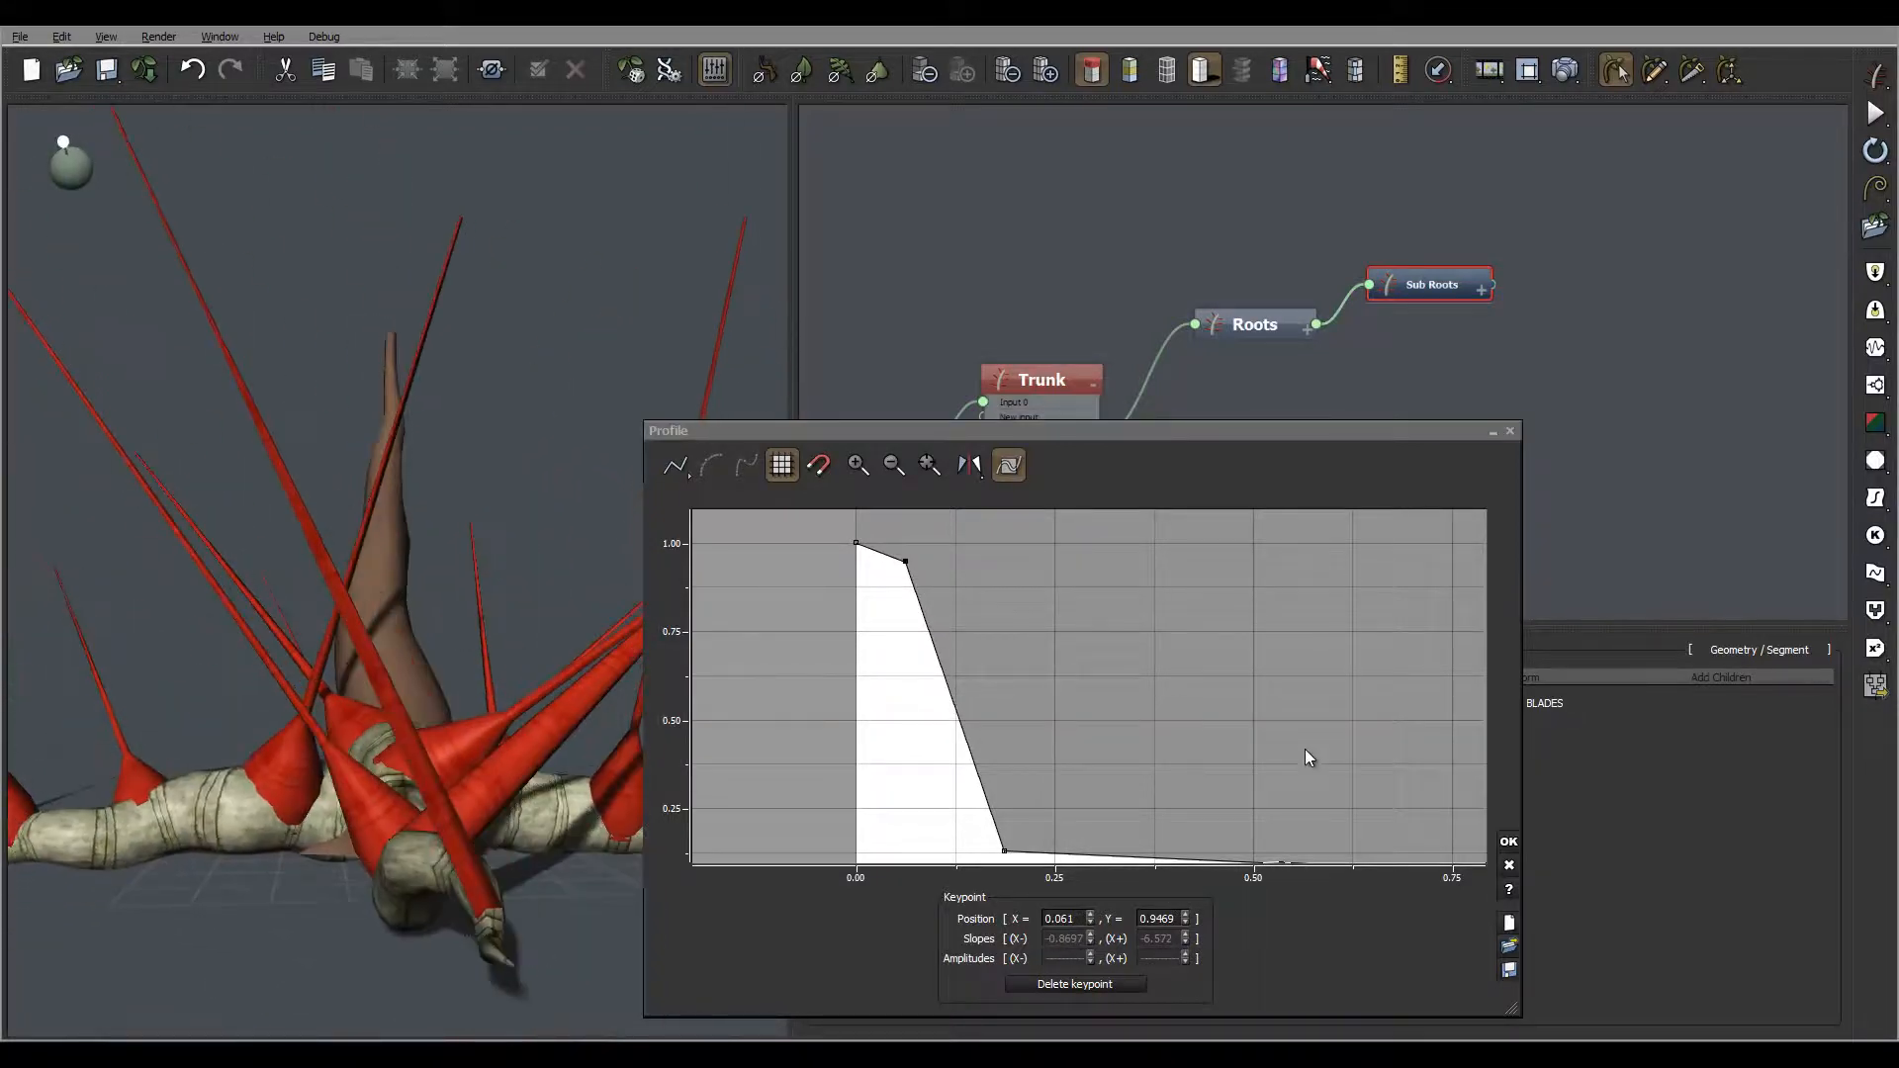
{"action": "left_click", "coordinate": [1508, 842]}
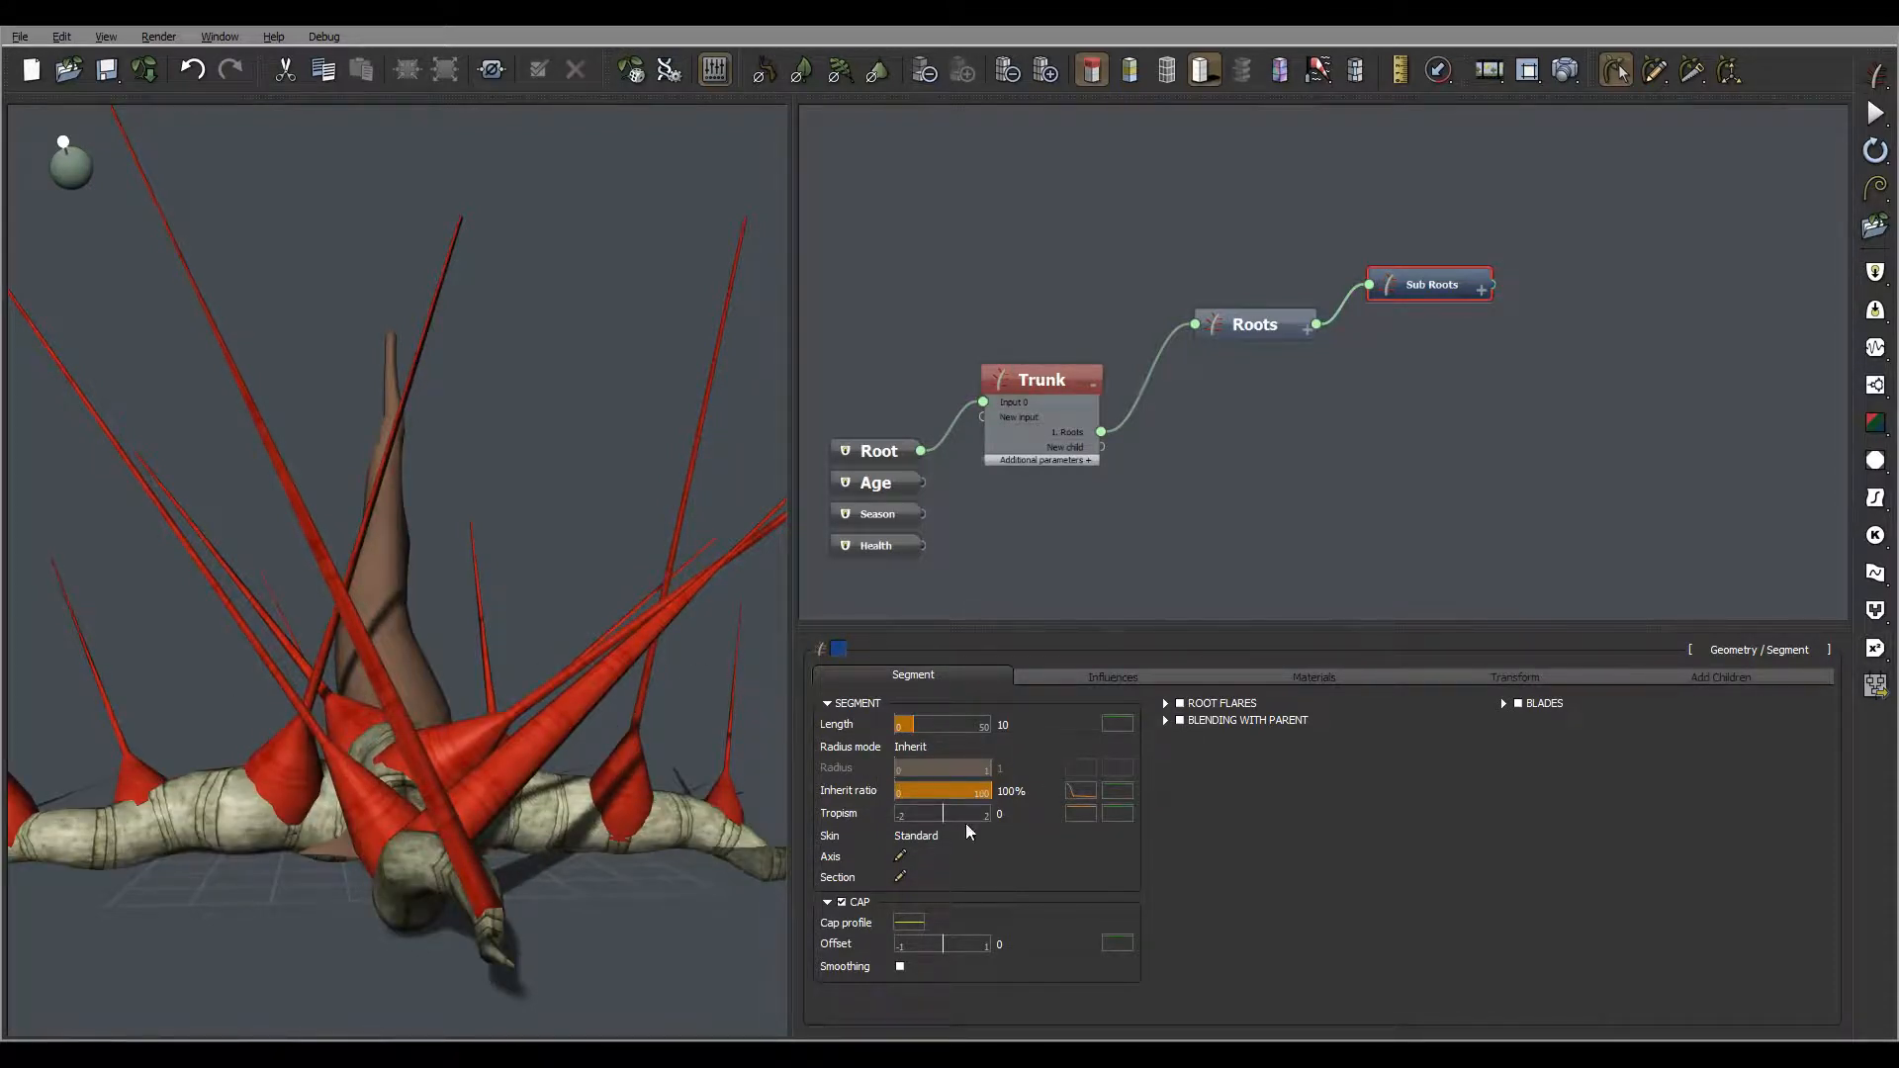
Set the Sub Roots segment's tropism to -15
{"action": "left_click", "coordinate": [999, 814]}
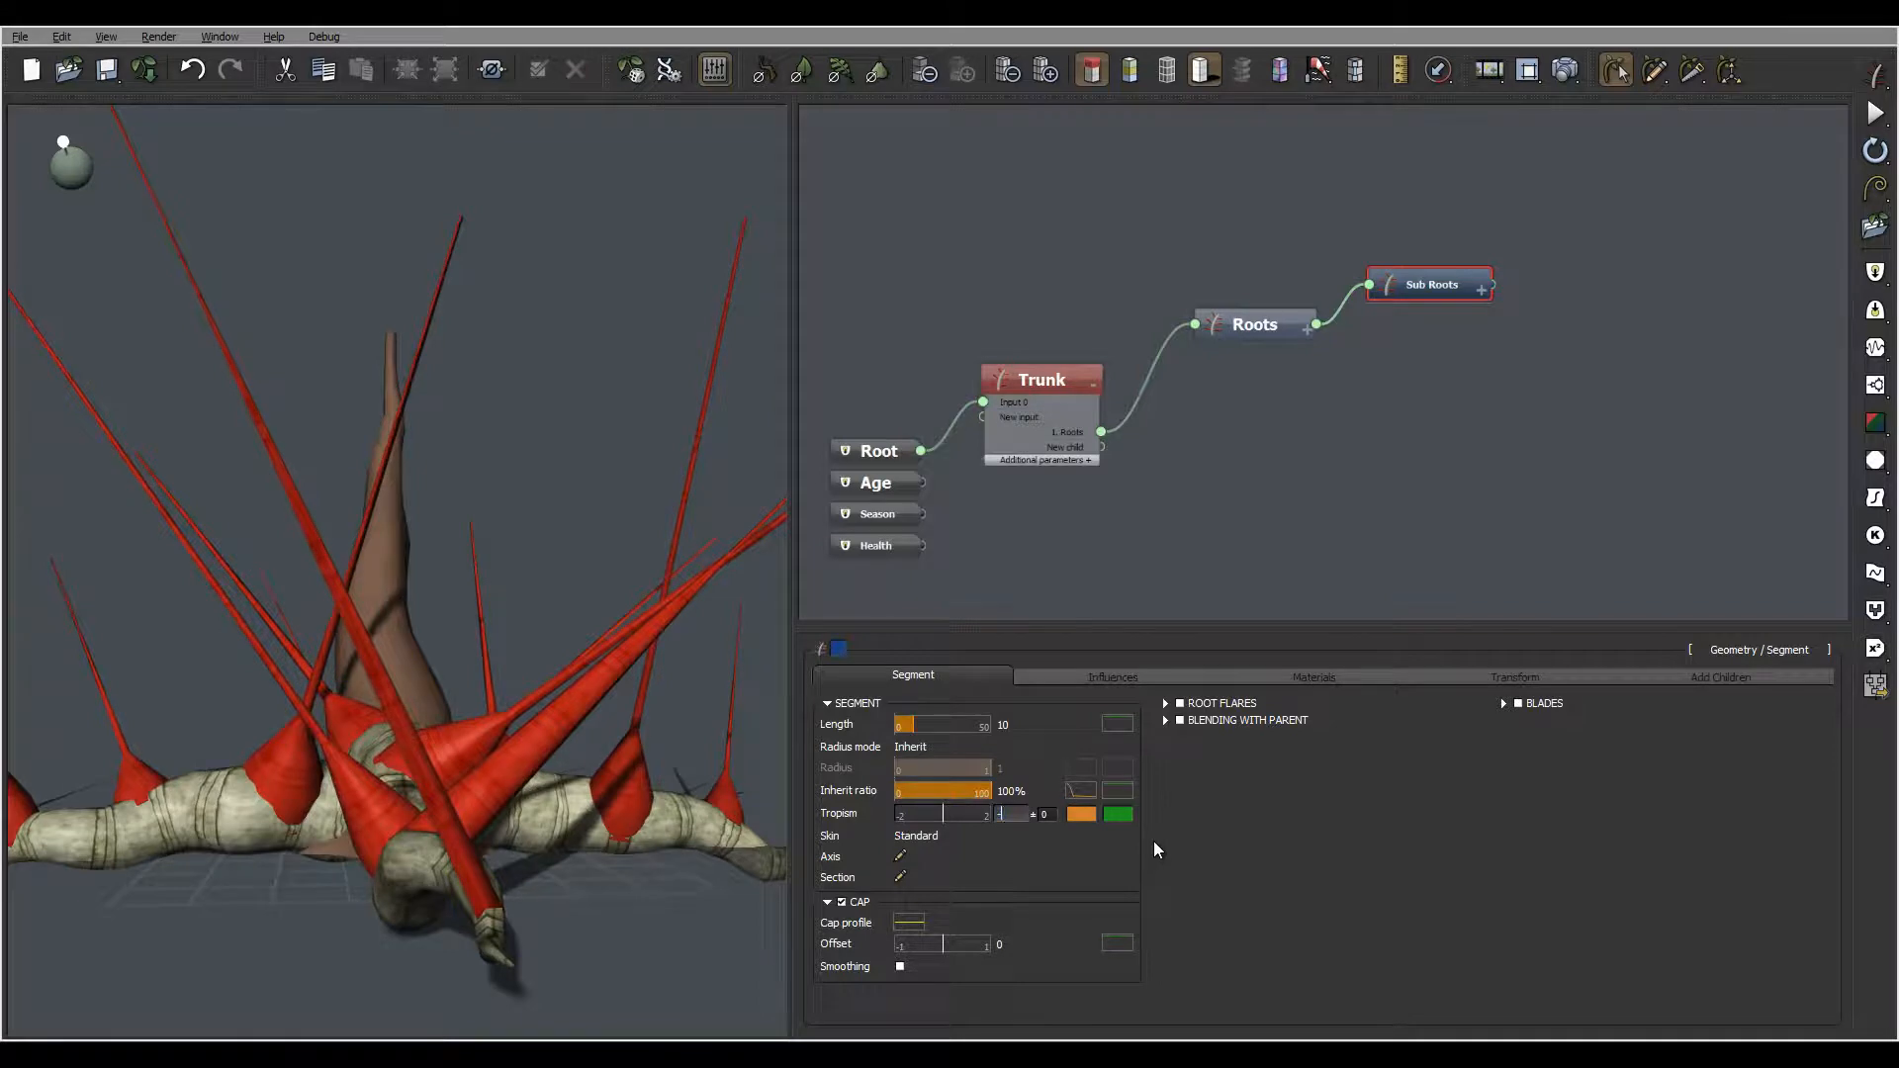
{"action": "type", "text": "-15"}
{"action": "key", "text": "Return"}
{"action": "left_click_drag", "start_coordinate": [645, 726], "coordinate": [583, 751]}
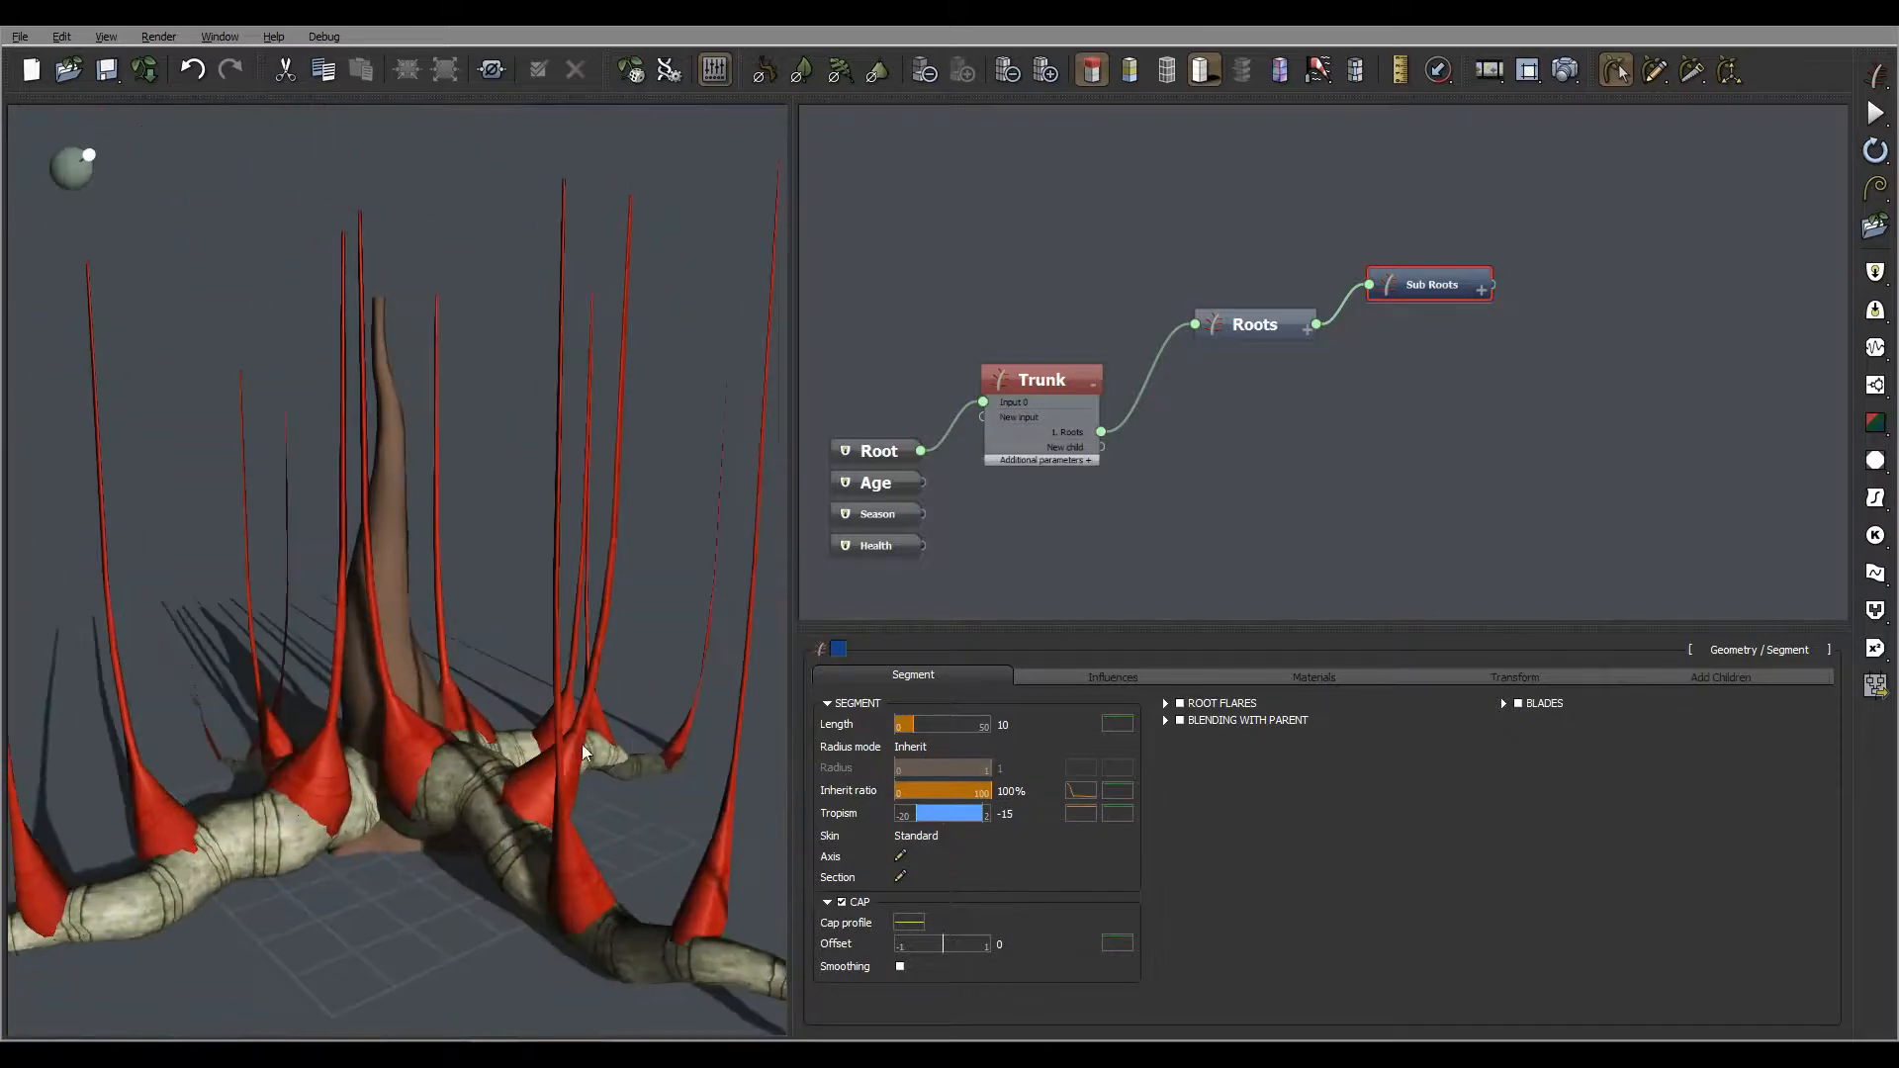
{"action": "mouse_move", "coordinate": [601, 677]}
{"action": "left_mouse_down"}
{"action": "mouse_move", "coordinate": [619, 666]}
{"action": "mouse_move", "coordinate": [573, 679]}
{"action": "mouse_move", "coordinate": [593, 682]}
{"action": "left_mouse_up"}
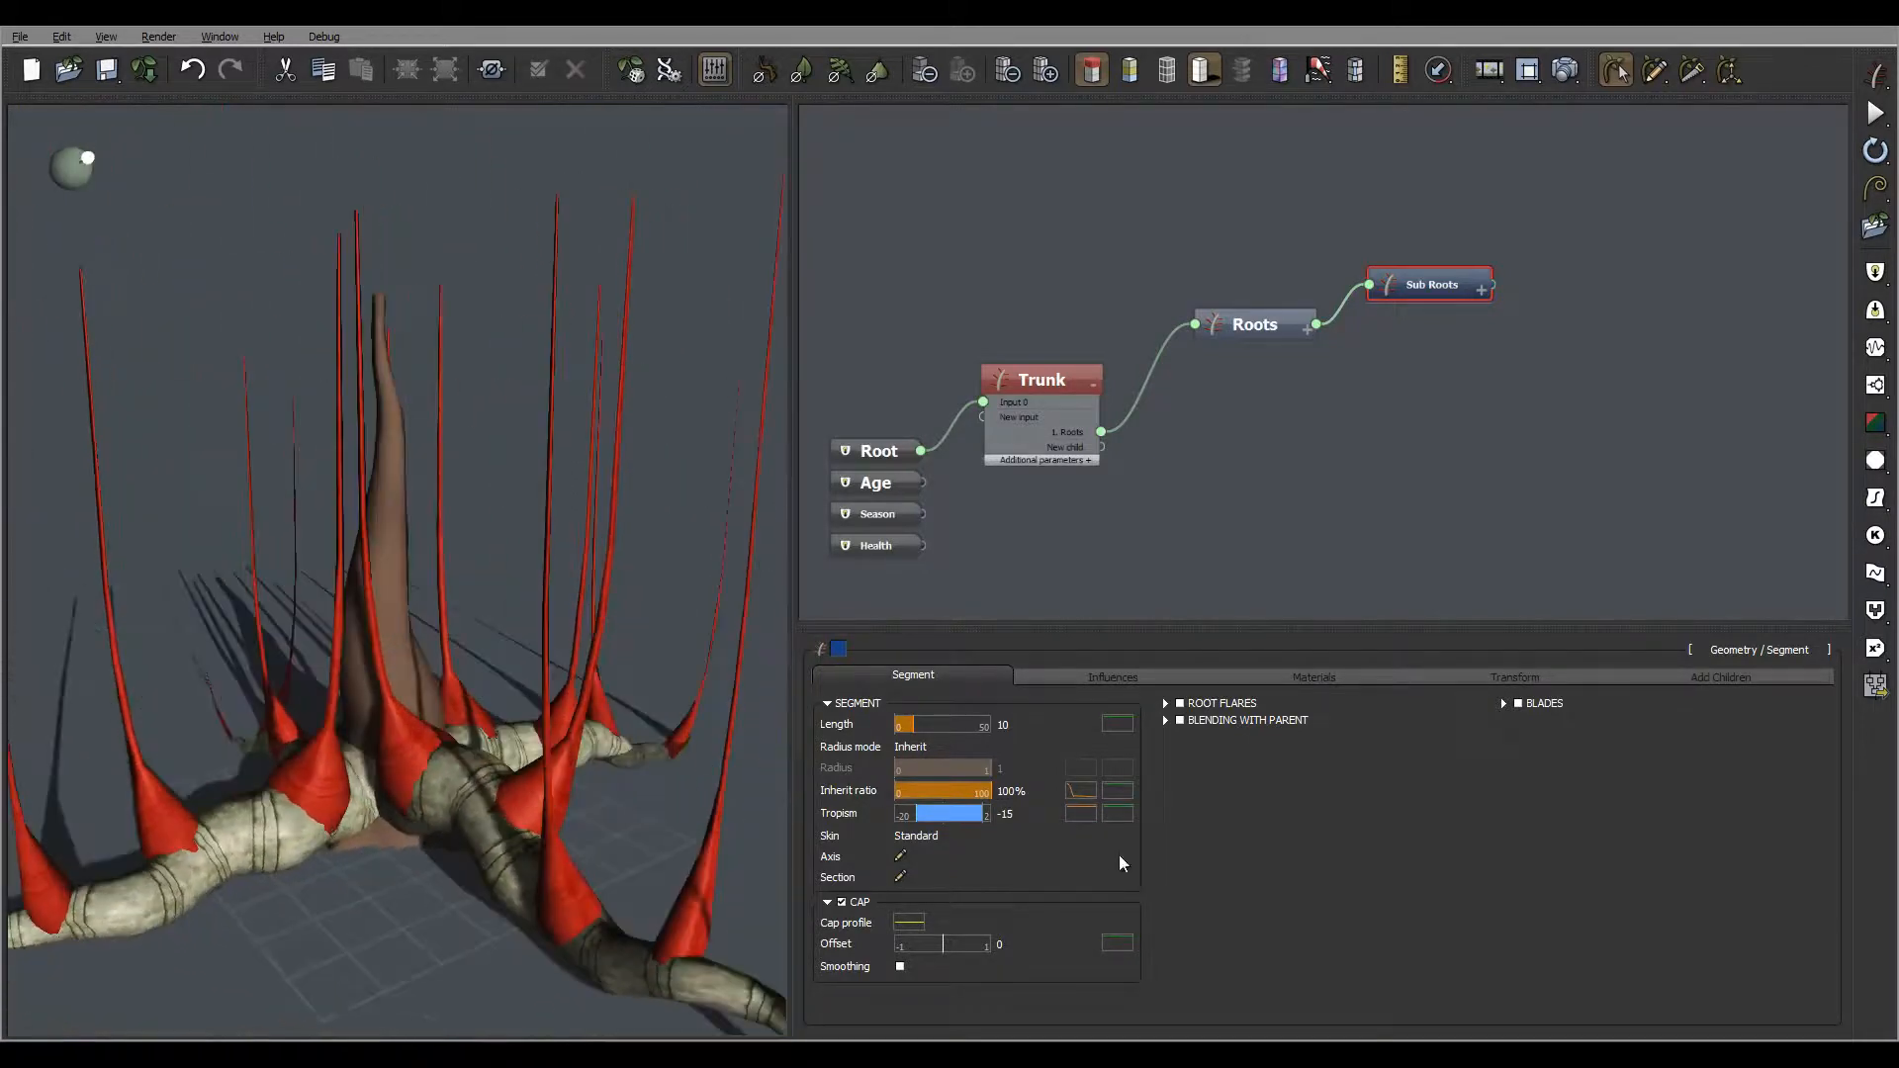
Shape the Sub Roots tropism profile with keypoints at about (0.04, 0.99) and (0.14, -0.96), and accept it
{"action": "left_click", "coordinate": [1081, 813]}
{"action": "left_click_drag", "start_coordinate": [937, 601], "coordinate": [992, 663]}
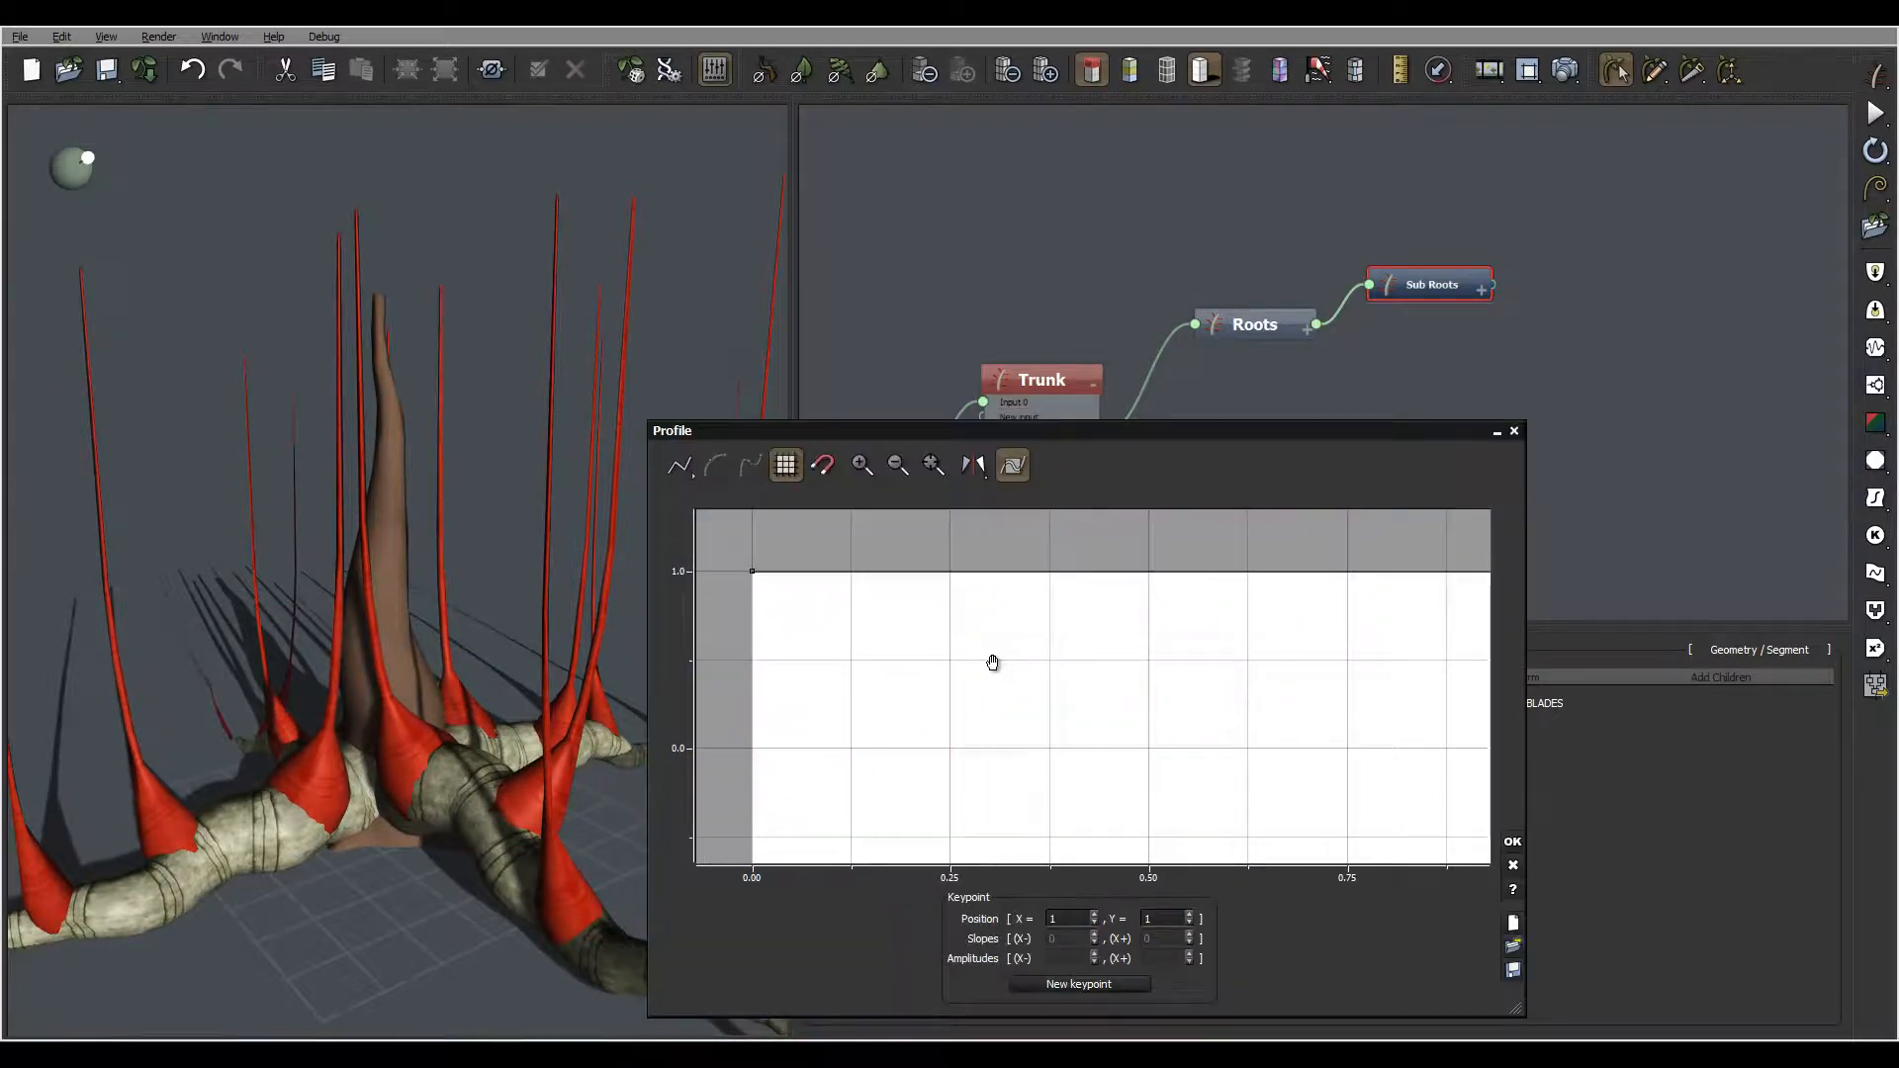
{"action": "left_click", "coordinate": [787, 573]}
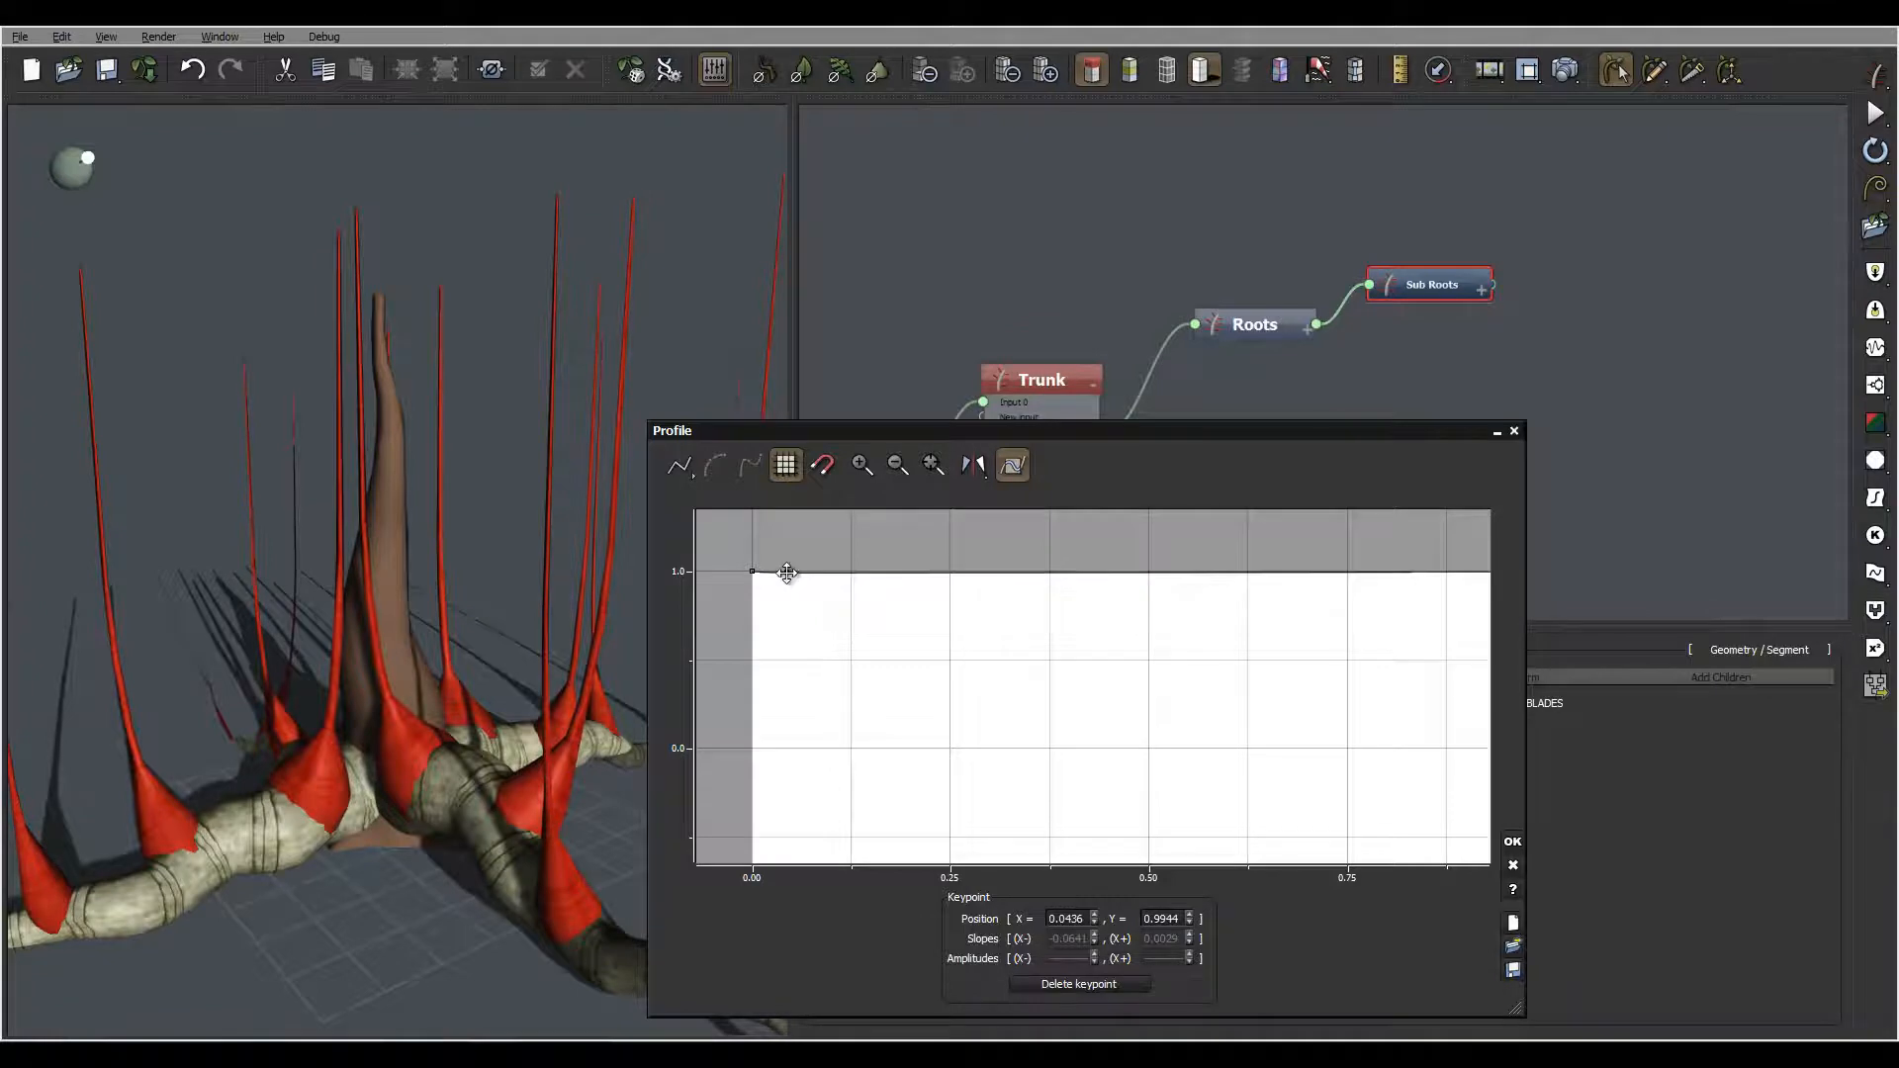
{"action": "left_click", "coordinate": [903, 571]}
{"action": "left_click_drag", "start_coordinate": [889, 653], "coordinate": [868, 868]}
{"action": "left_click_drag", "start_coordinate": [1138, 772], "coordinate": [1182, 575]}
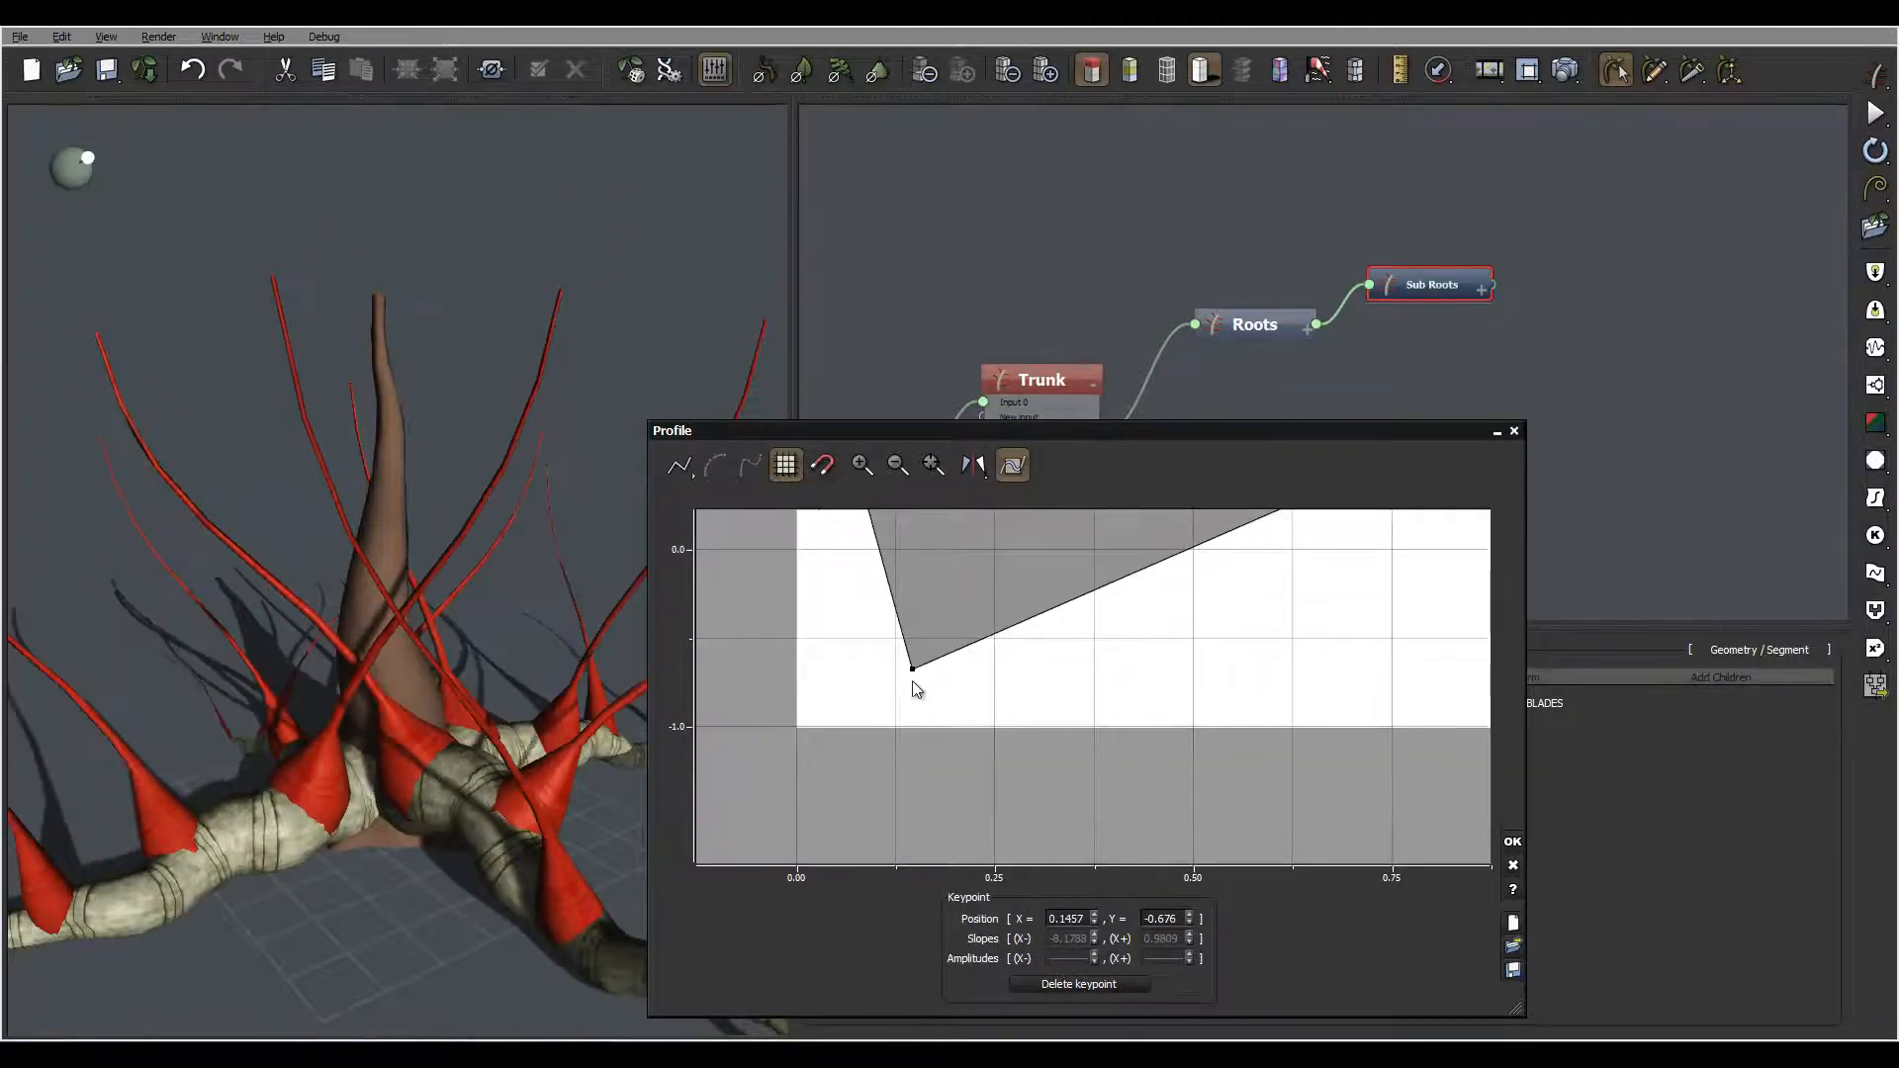
{"action": "left_click_drag", "start_coordinate": [912, 669], "coordinate": [906, 719]}
{"action": "left_click_drag", "start_coordinate": [501, 740], "coordinate": [228, 641]}
{"action": "left_click_drag", "start_coordinate": [365, 650], "coordinate": [457, 688]}
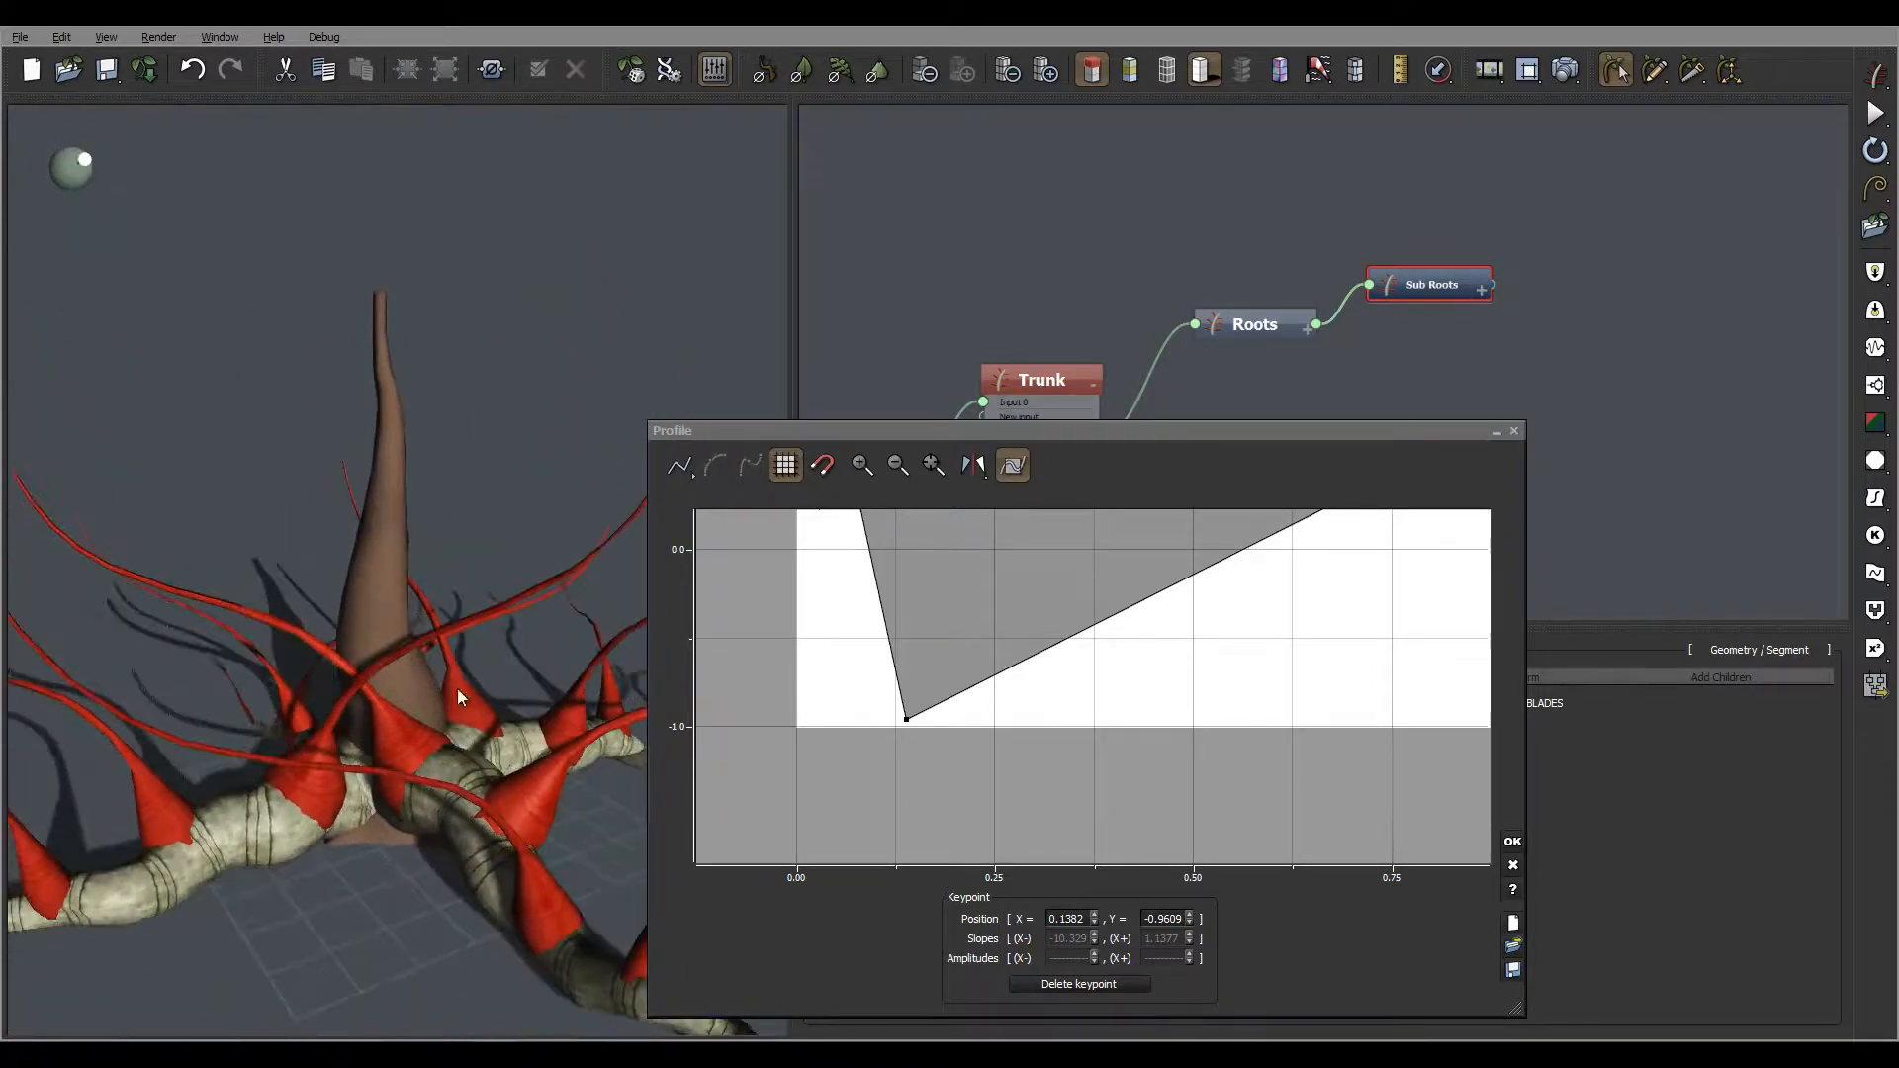
{"action": "left_click", "coordinate": [1511, 843]}
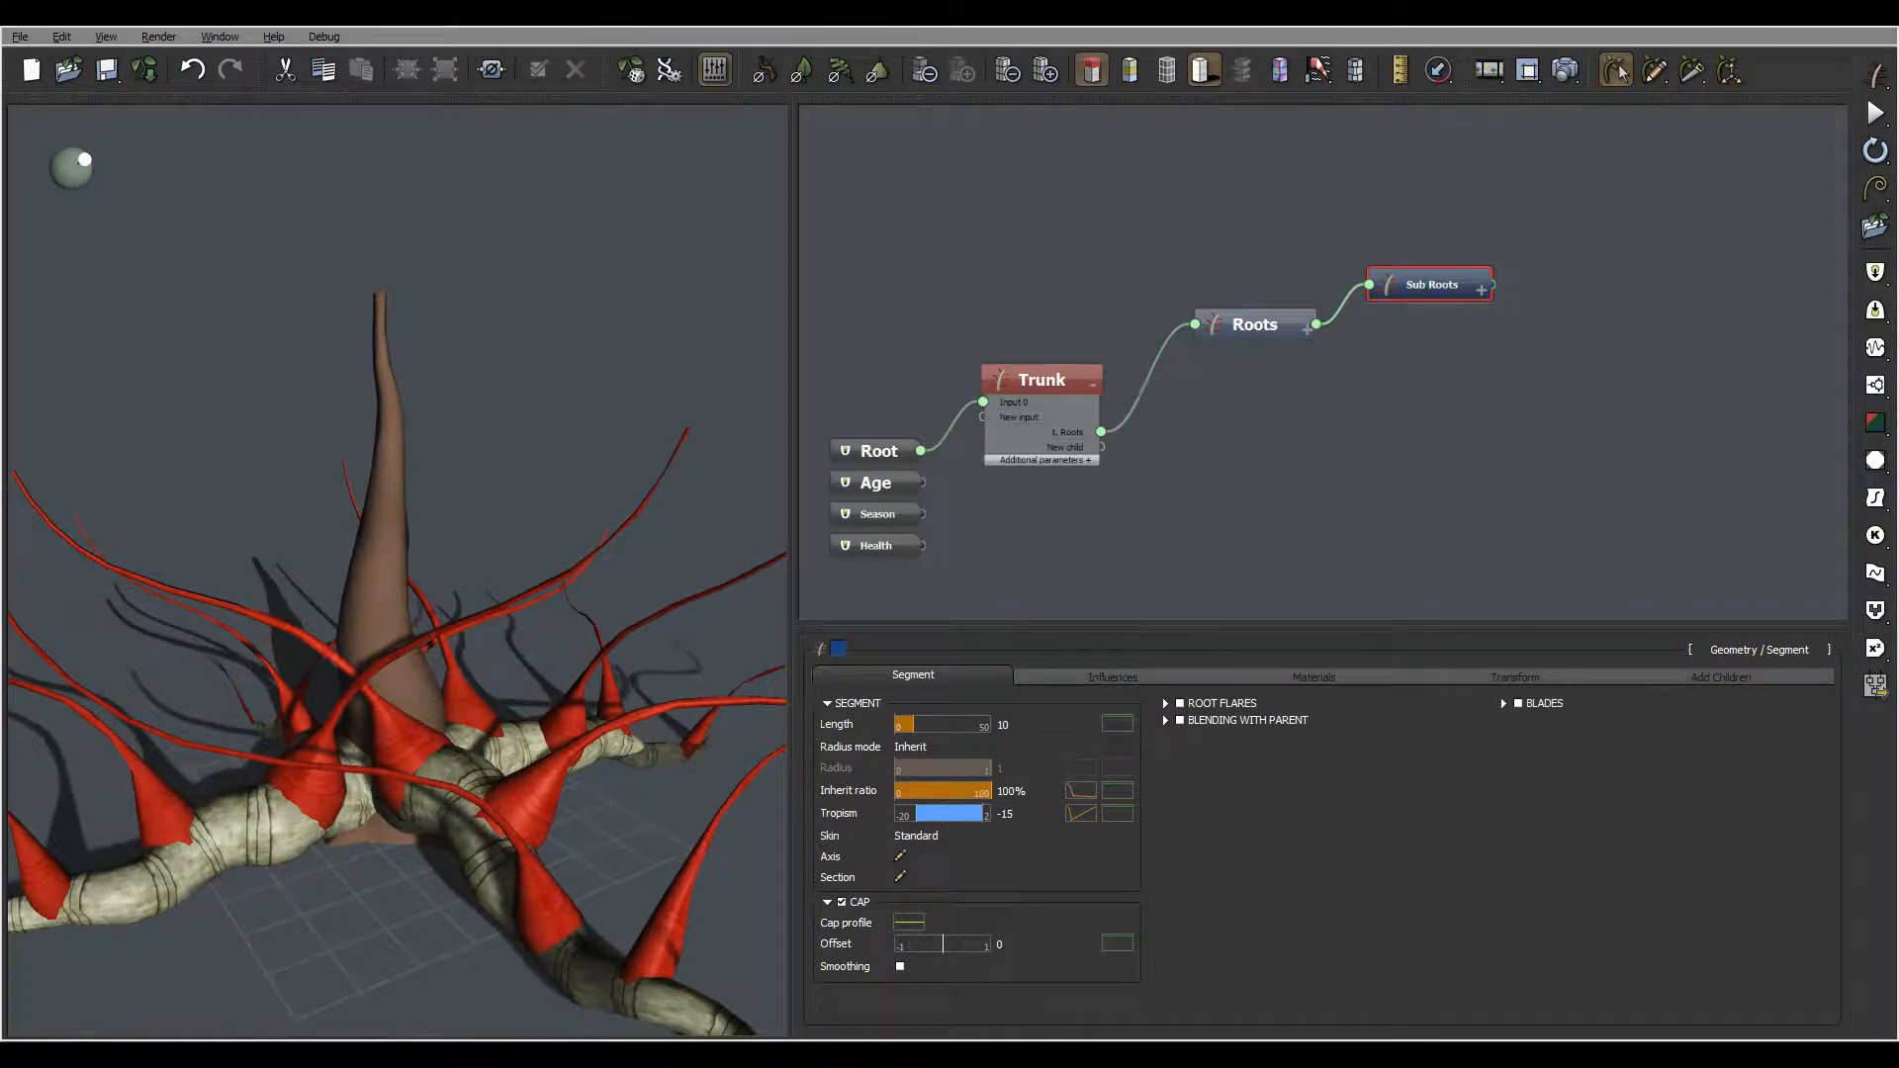
Give the Sub Roots an axis perturbation with strength 0.45 and frequency 0.5
{"action": "left_click", "coordinate": [1098, 676]}
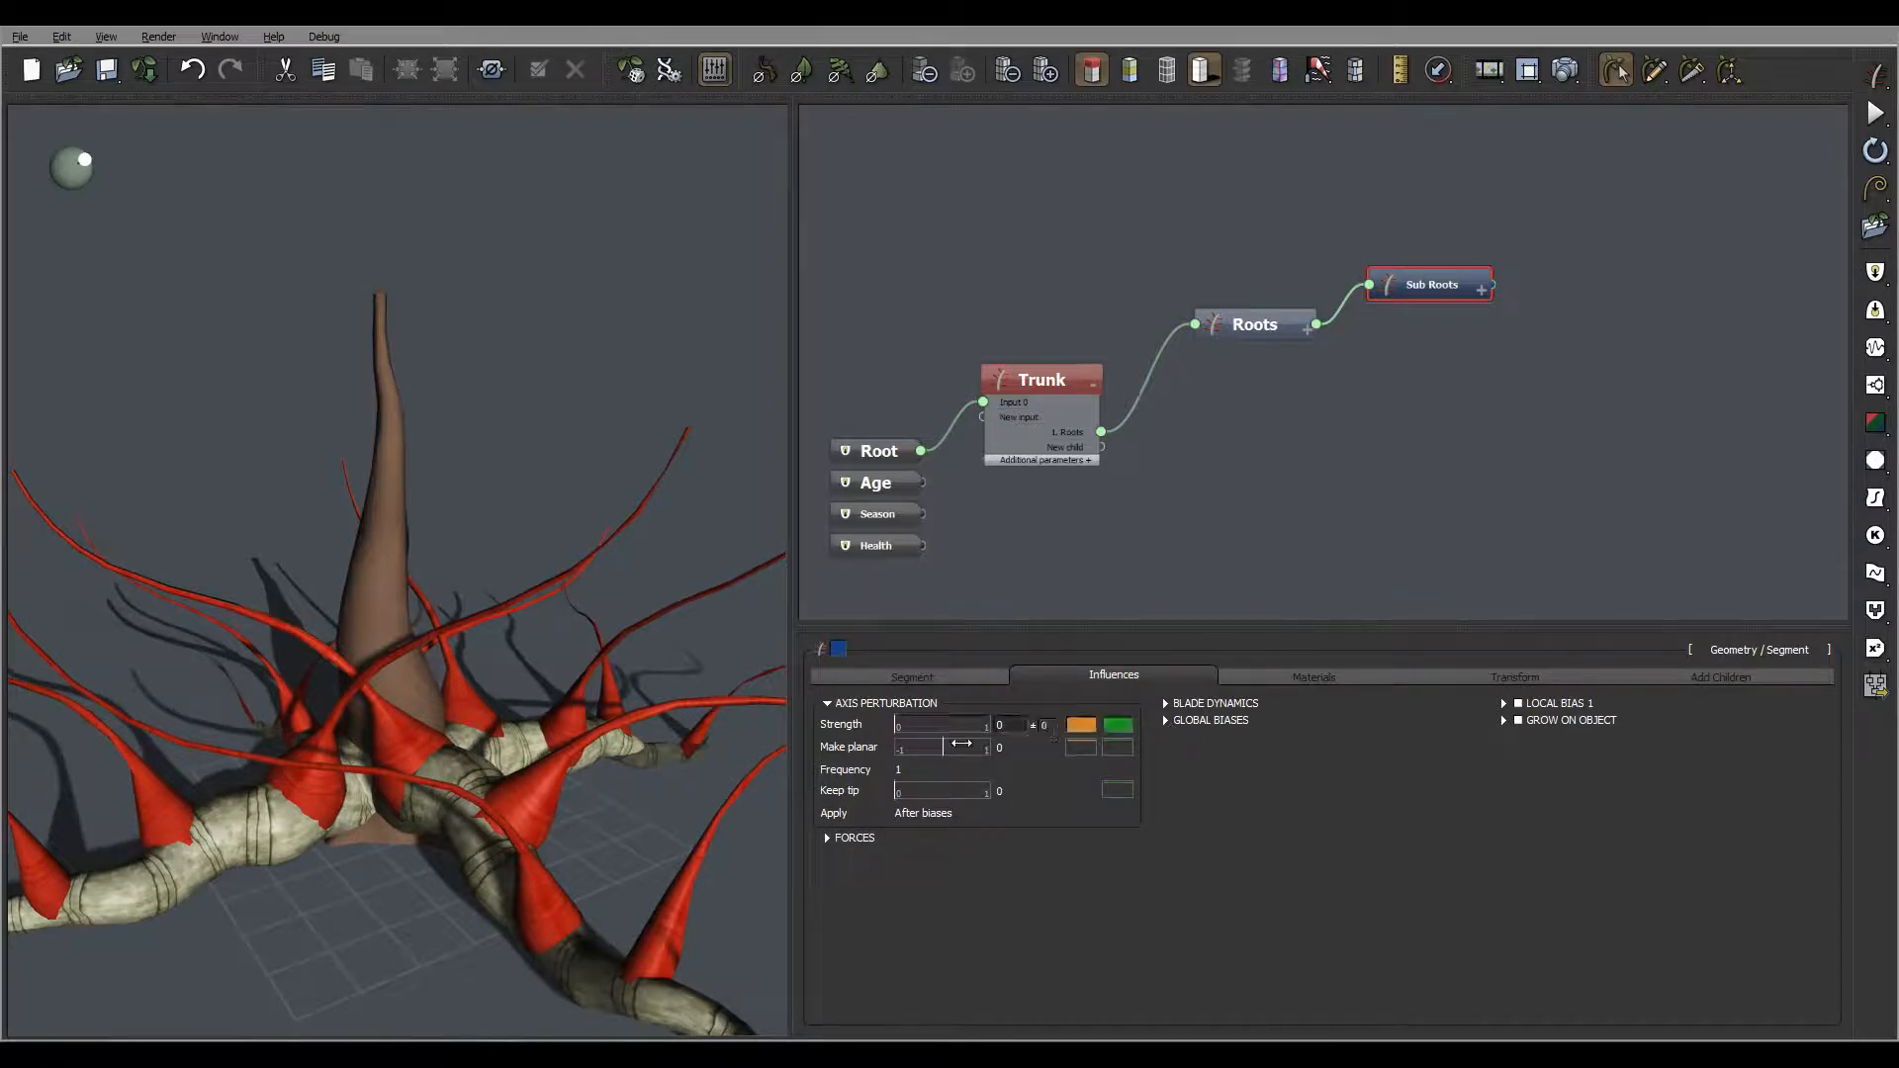
{"action": "left_click", "coordinate": [1002, 725]}
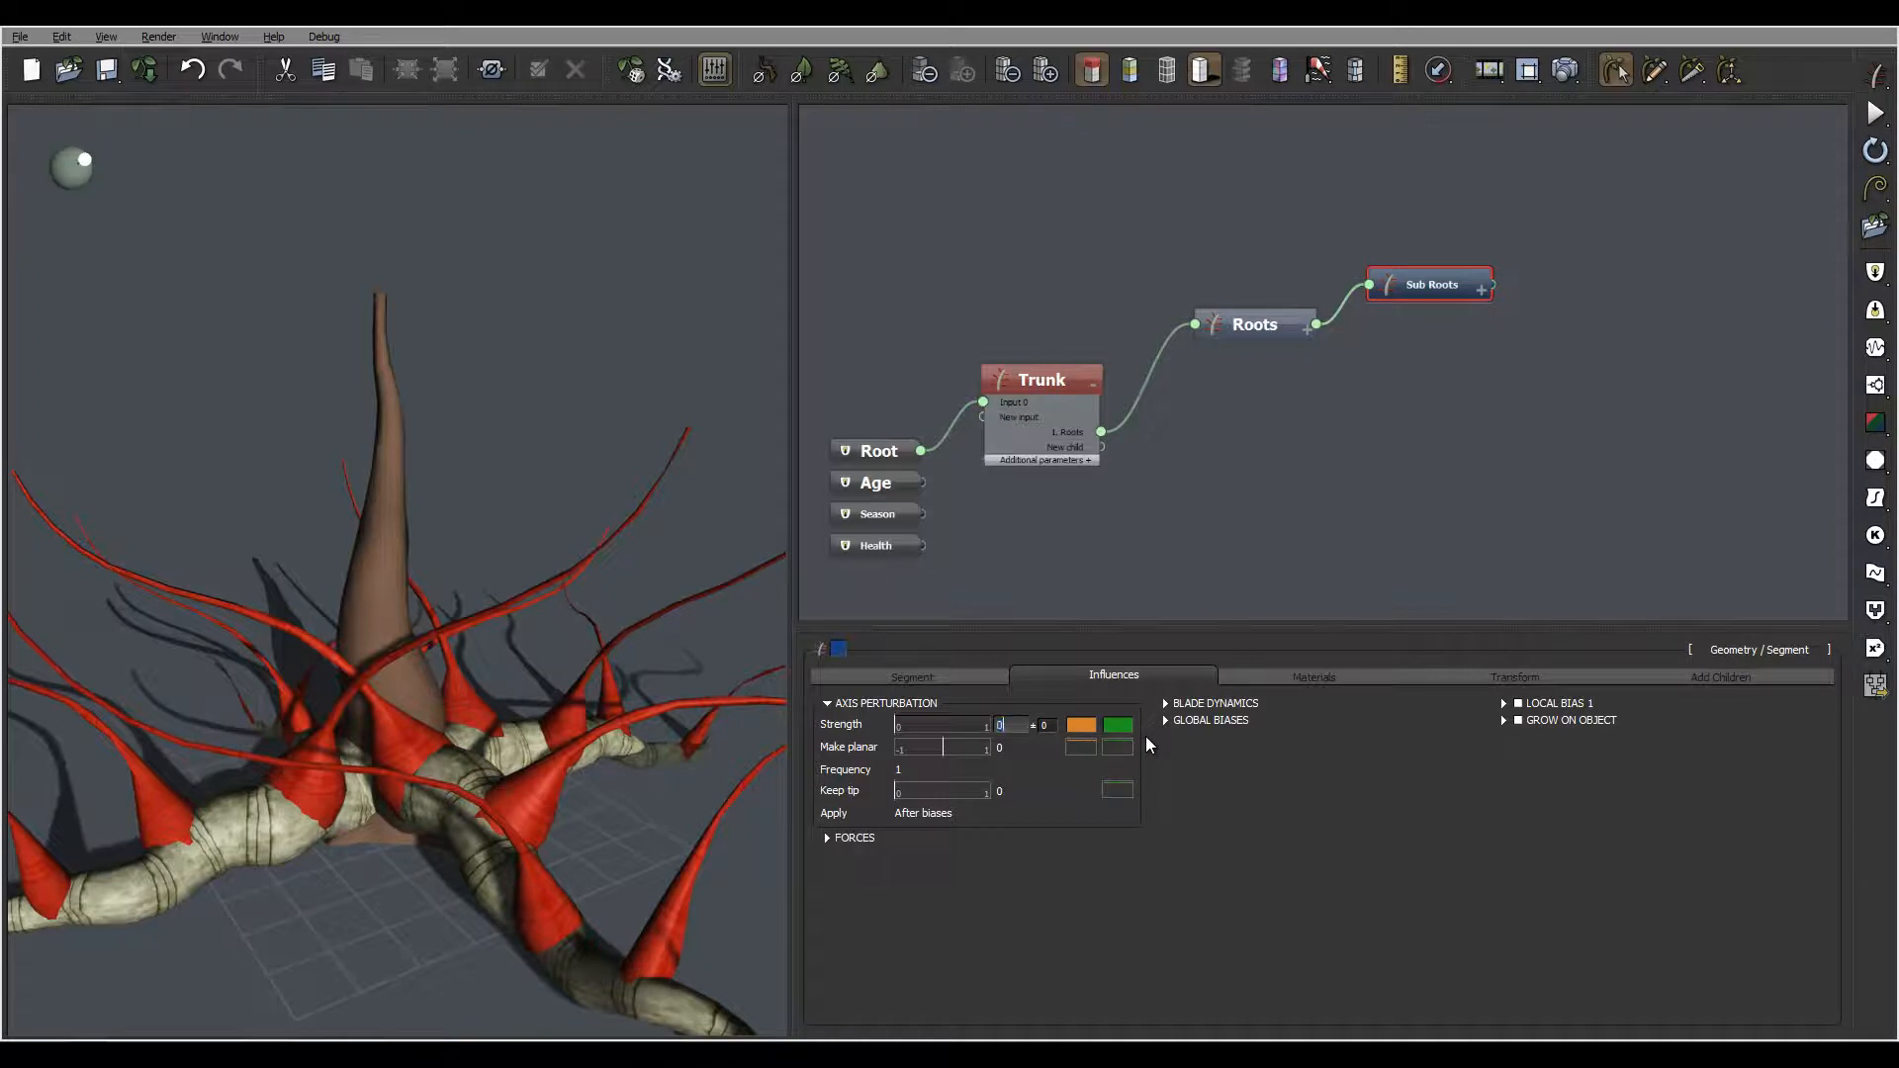
{"action": "type", "text": "0.45"}
{"action": "key", "text": "Return"}
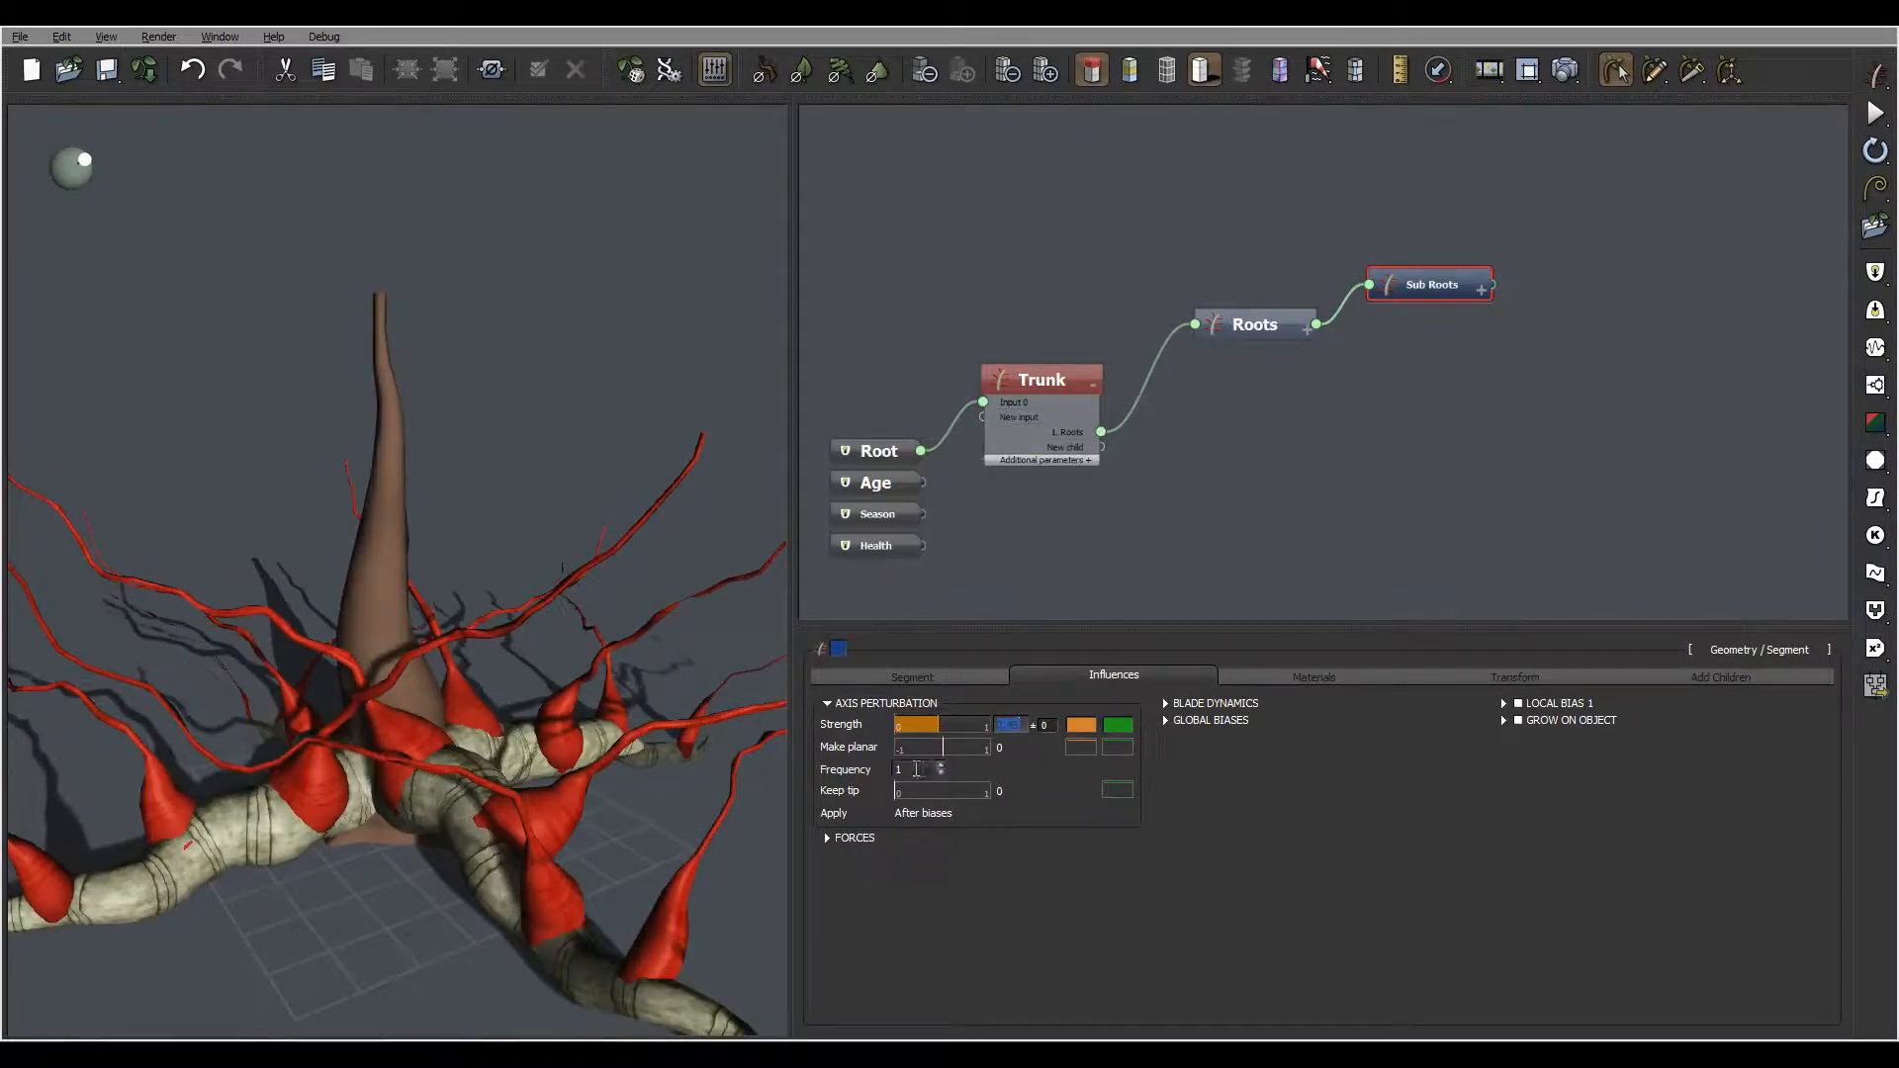
{"action": "left_click", "coordinate": [917, 772]}
{"action": "type", "text": "0."}
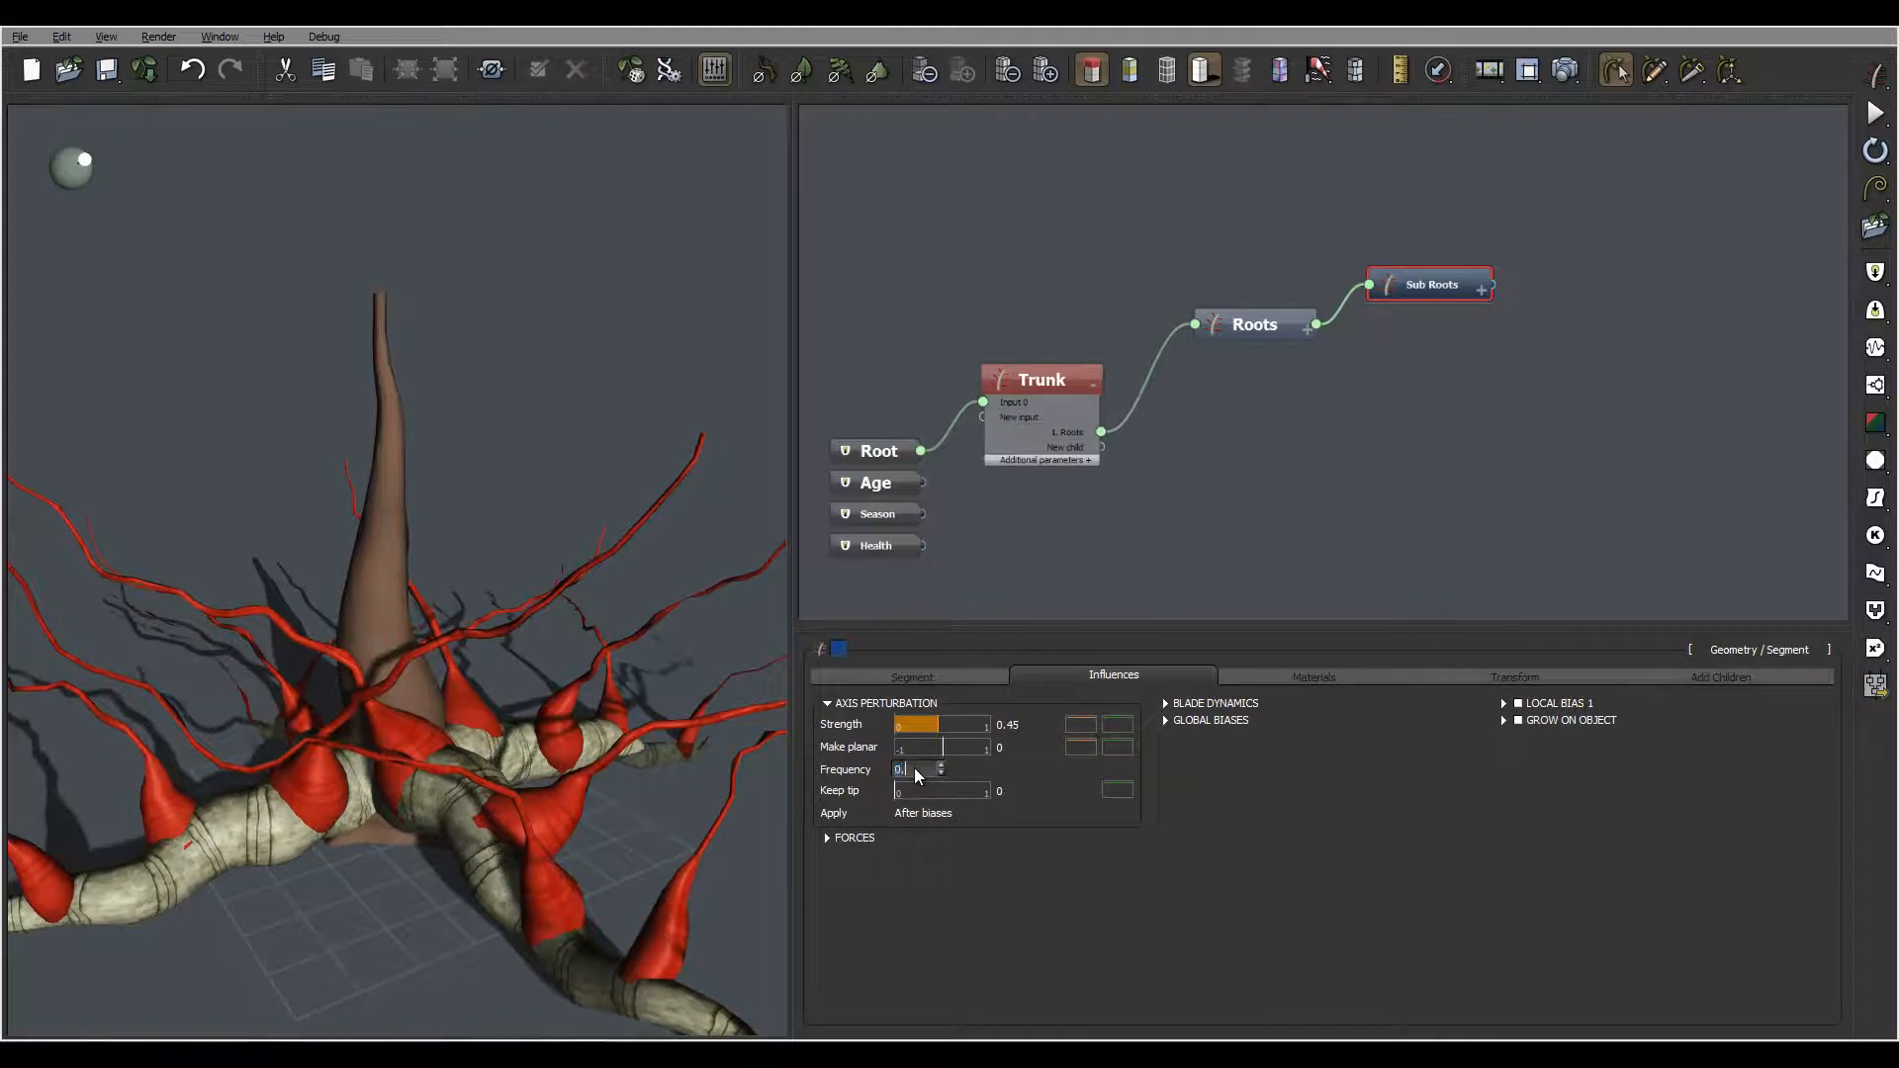
{"action": "key", "text": "Return"}
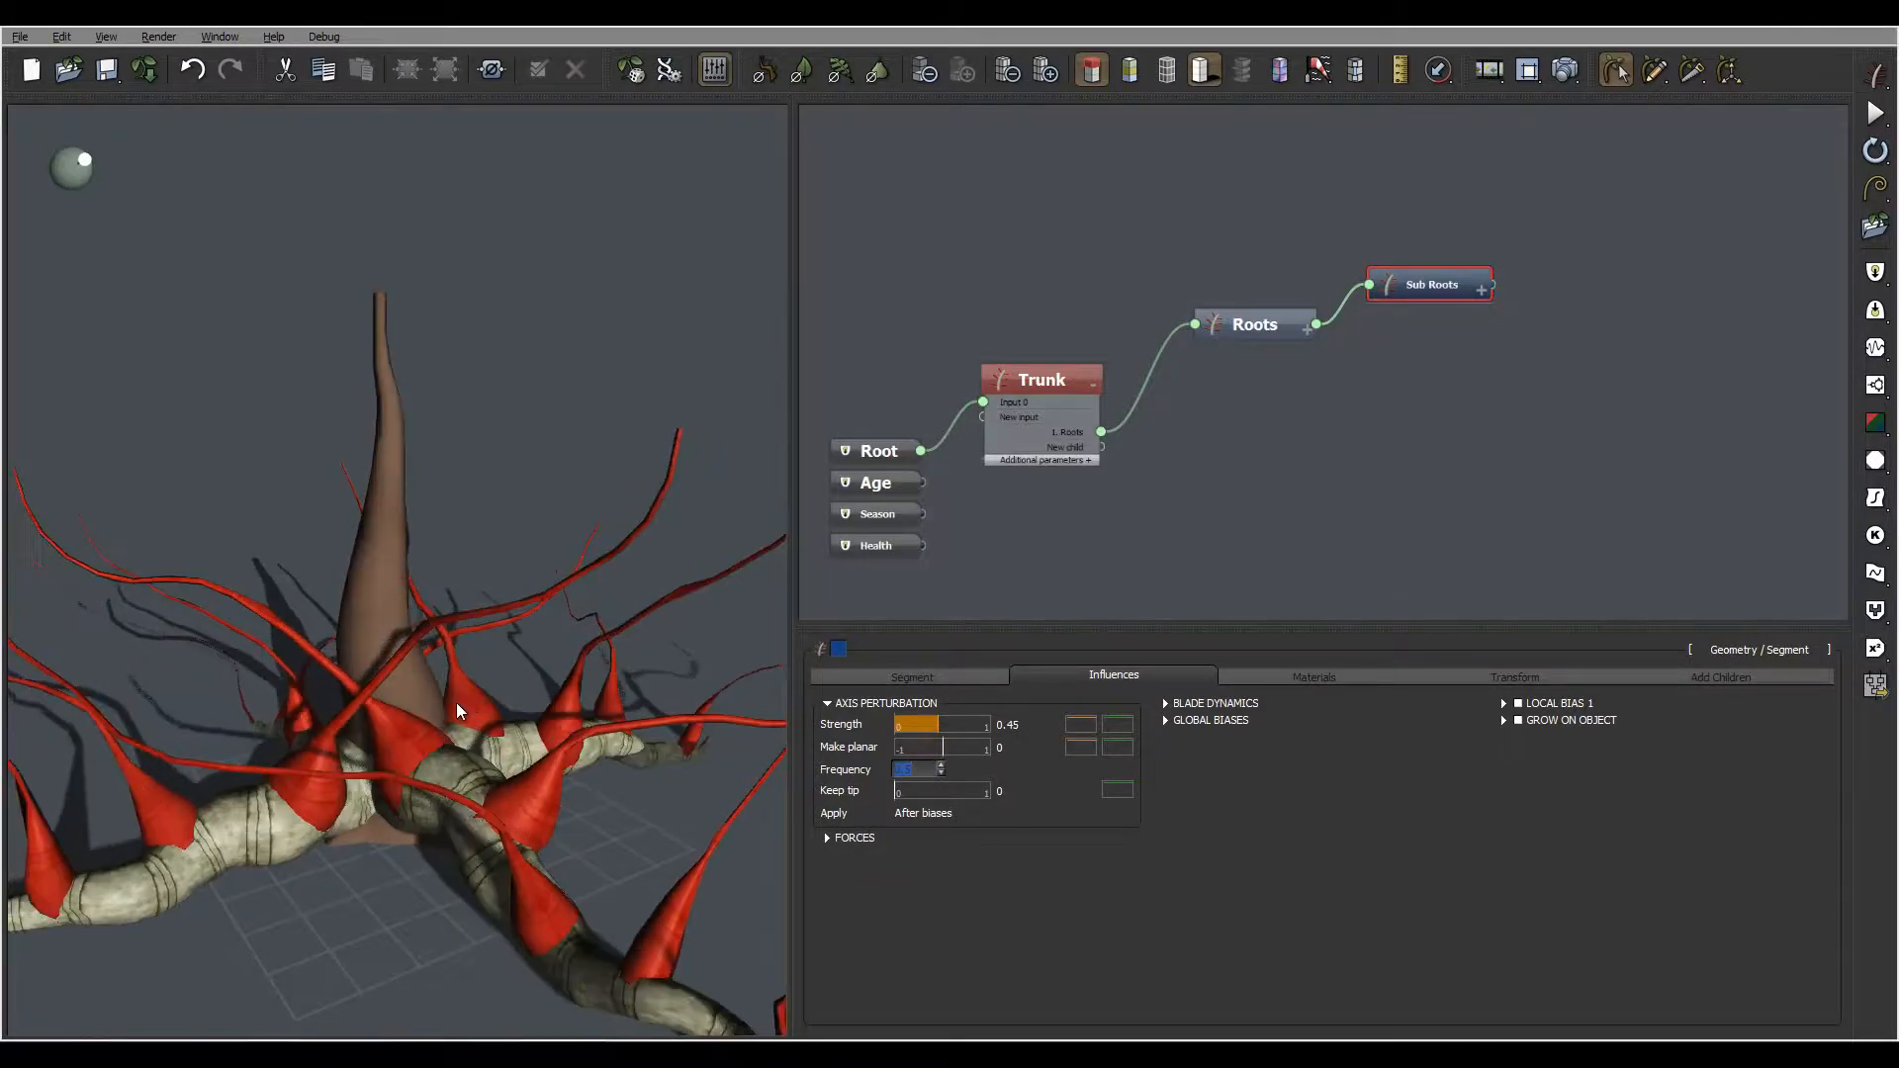
{"action": "left_click_drag", "start_coordinate": [554, 781], "coordinate": [376, 654]}
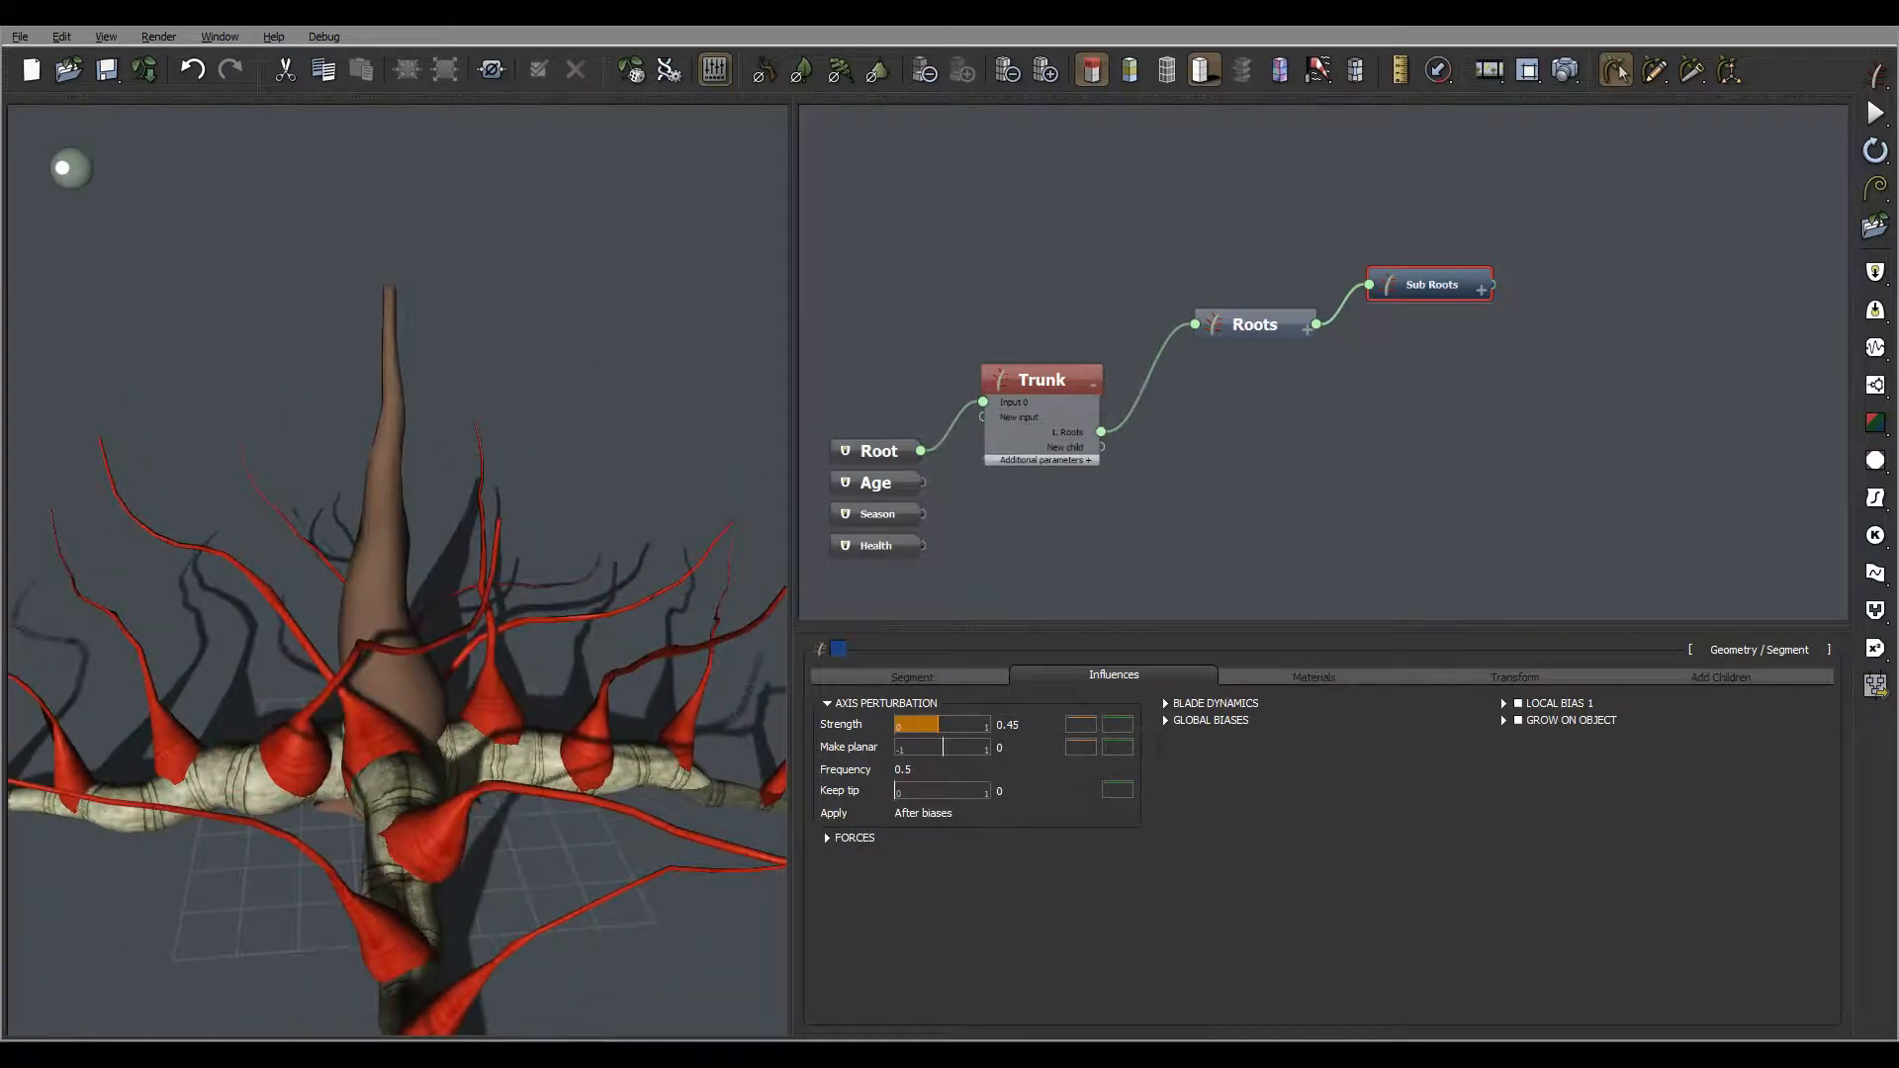
{"action": "left_click_drag", "start_coordinate": [226, 609], "coordinate": [317, 619]}
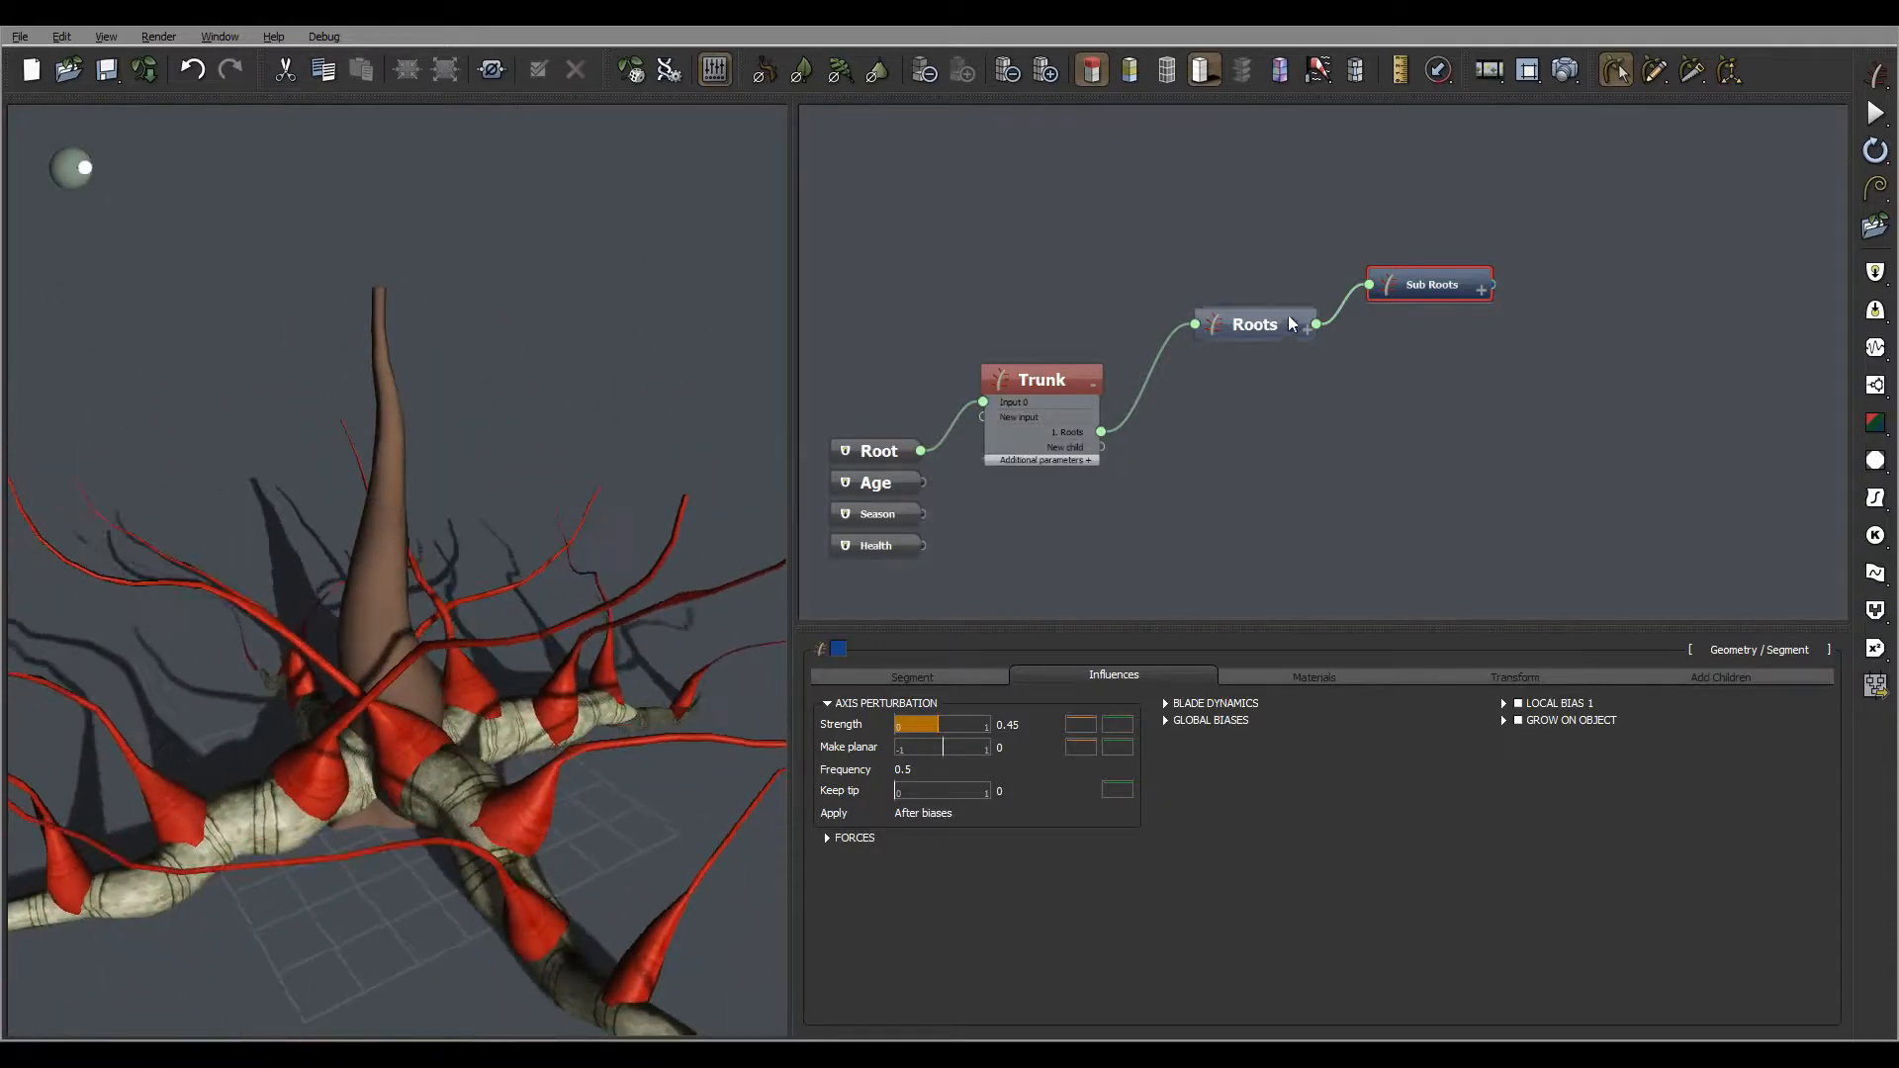
Set the orientation angle of the Sub Roots growing from the Roots to 30° with a variation of 10
{"action": "mouse_move", "coordinate": [1290, 323]}
{"action": "left_click", "coordinate": [1288, 326]}
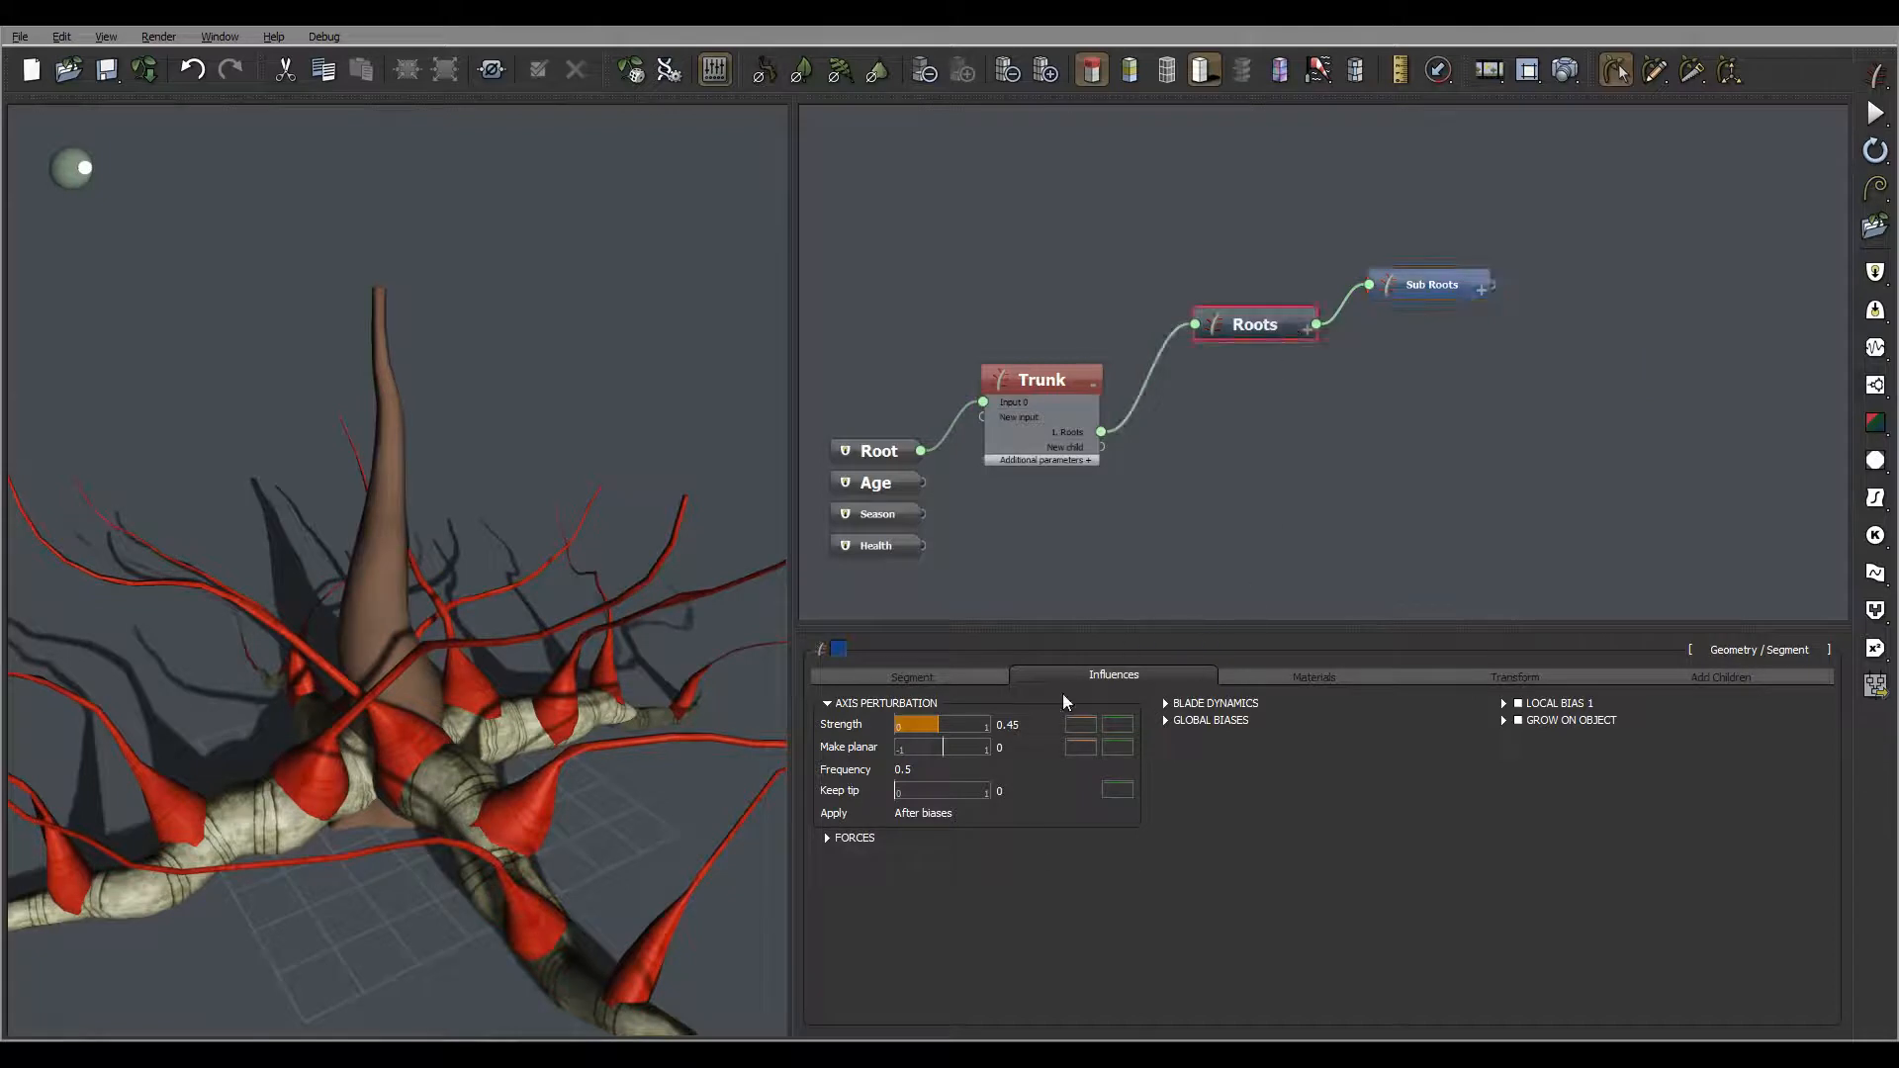
{"action": "left_click", "coordinate": [1726, 675]}
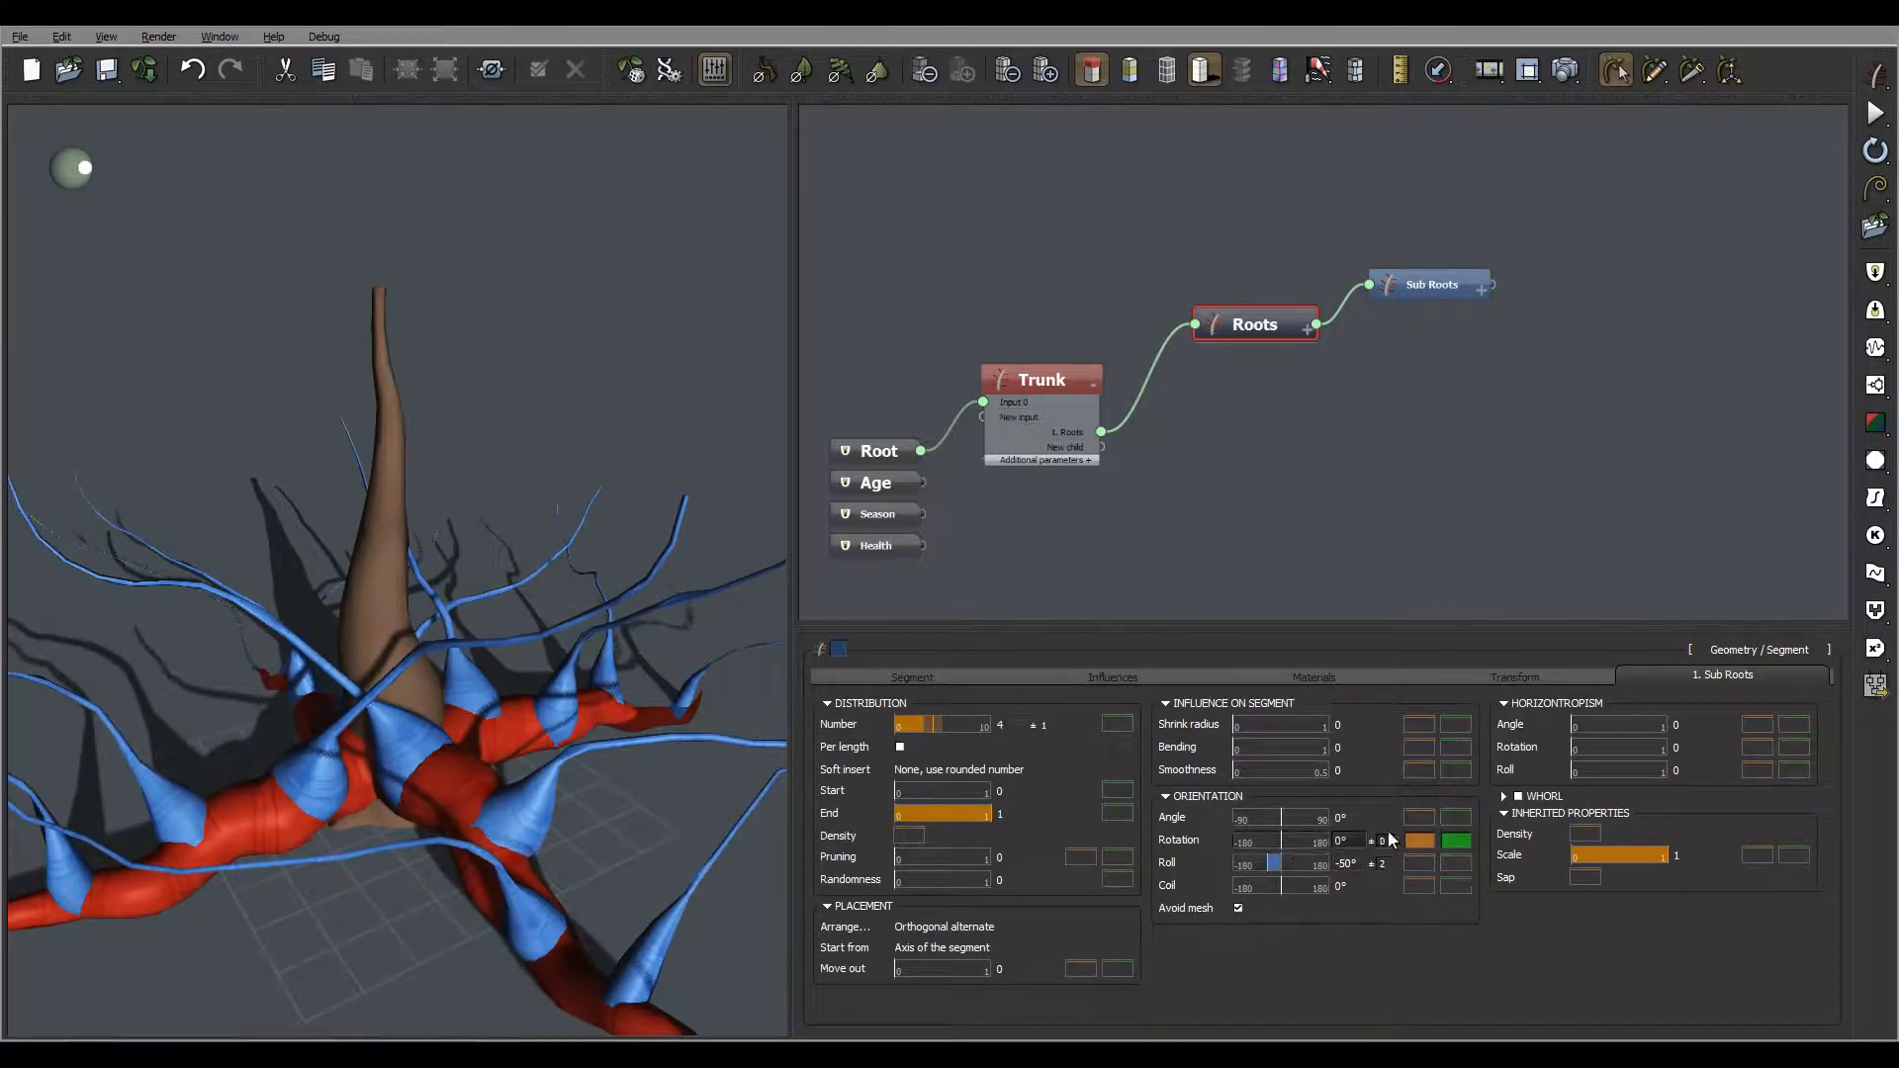
{"action": "left_click", "coordinate": [1361, 819]}
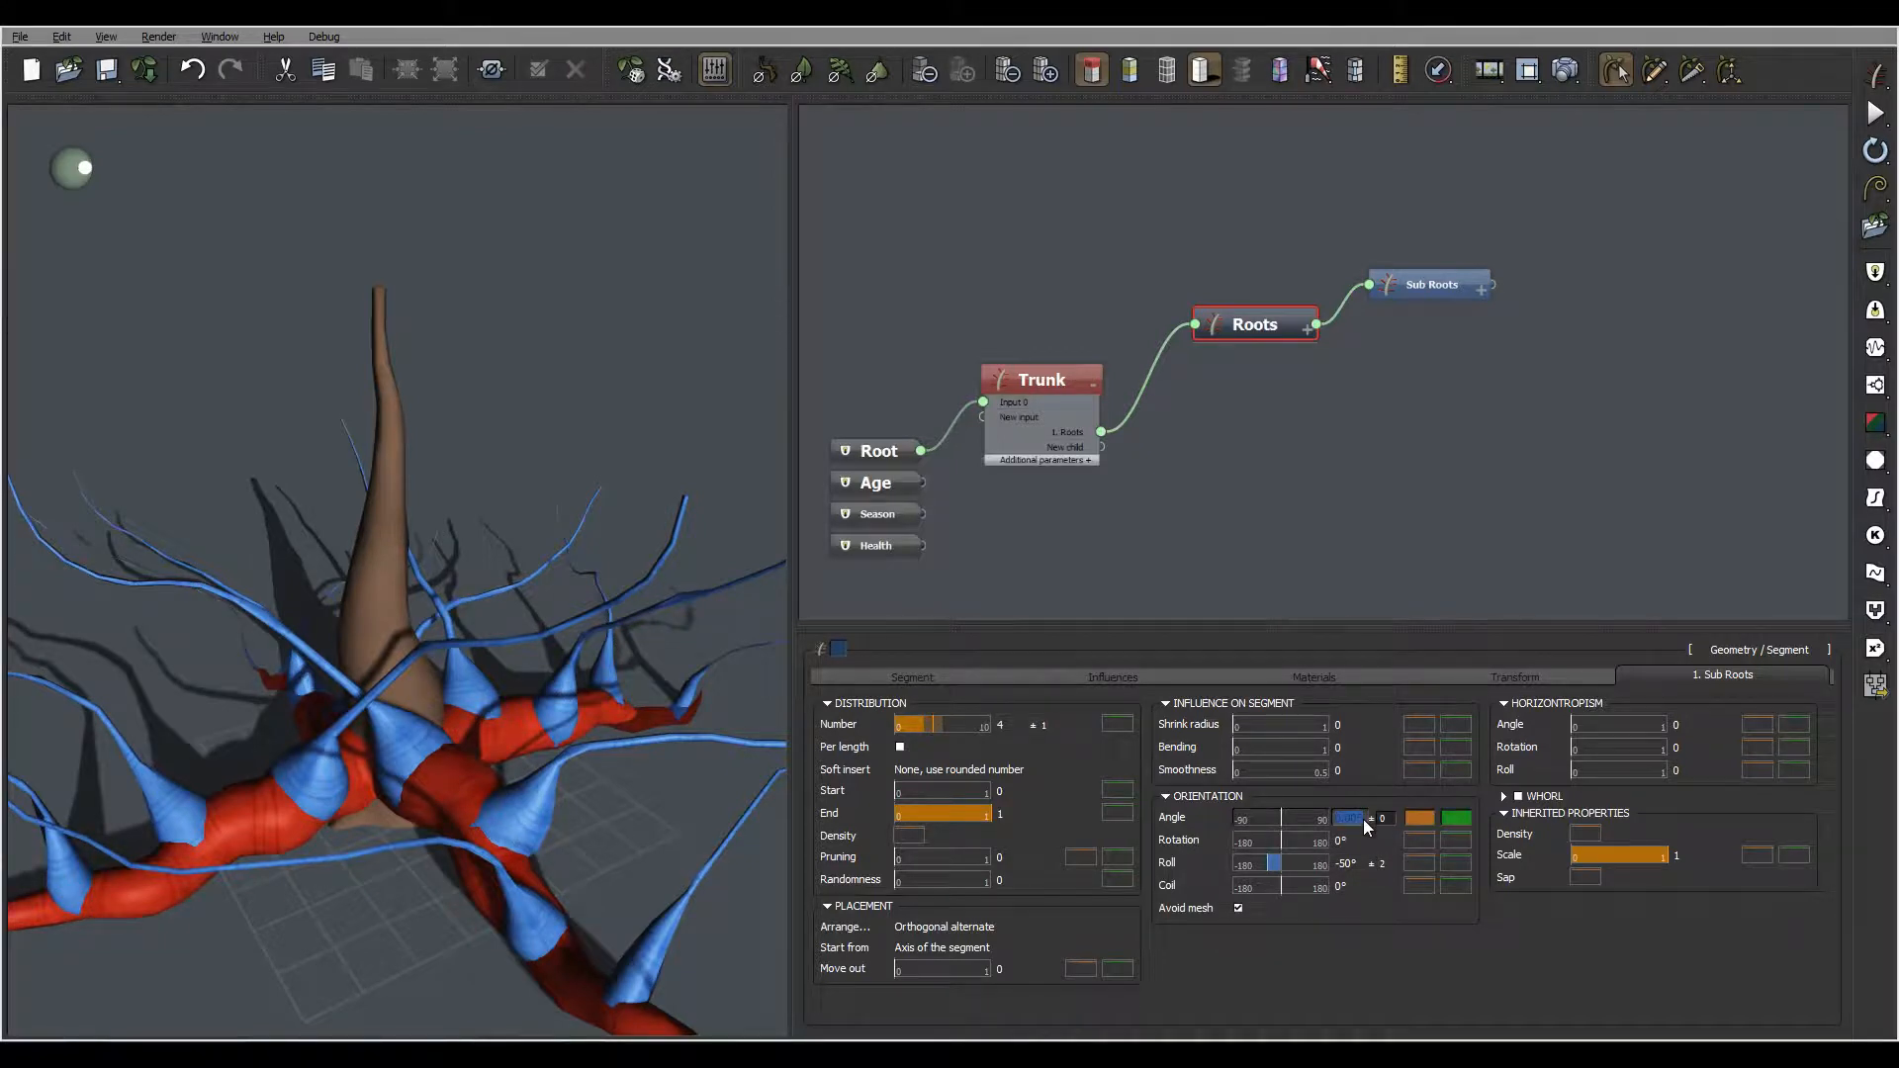
{"action": "type", "text": "30"}
{"action": "left_click", "coordinate": [1389, 817]}
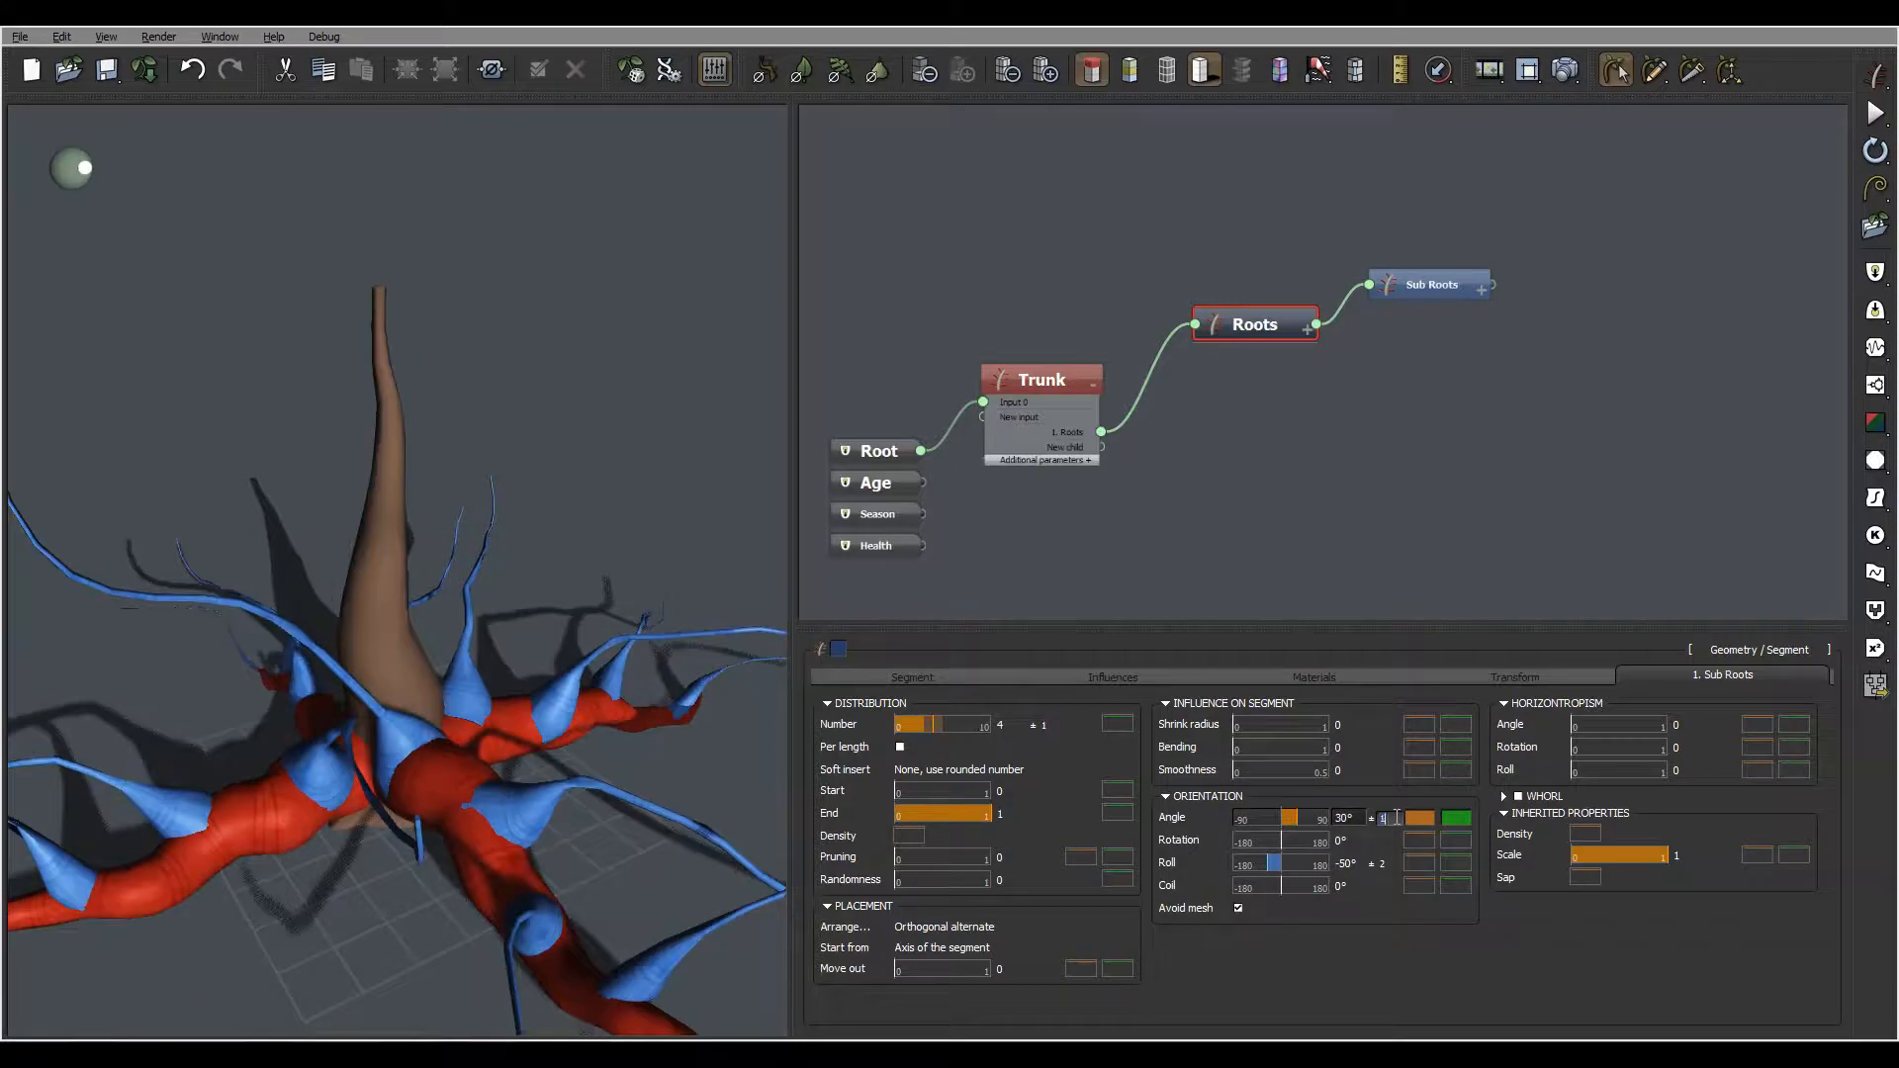
{"action": "left_click_drag", "start_coordinate": [585, 832], "coordinate": [241, 803]}
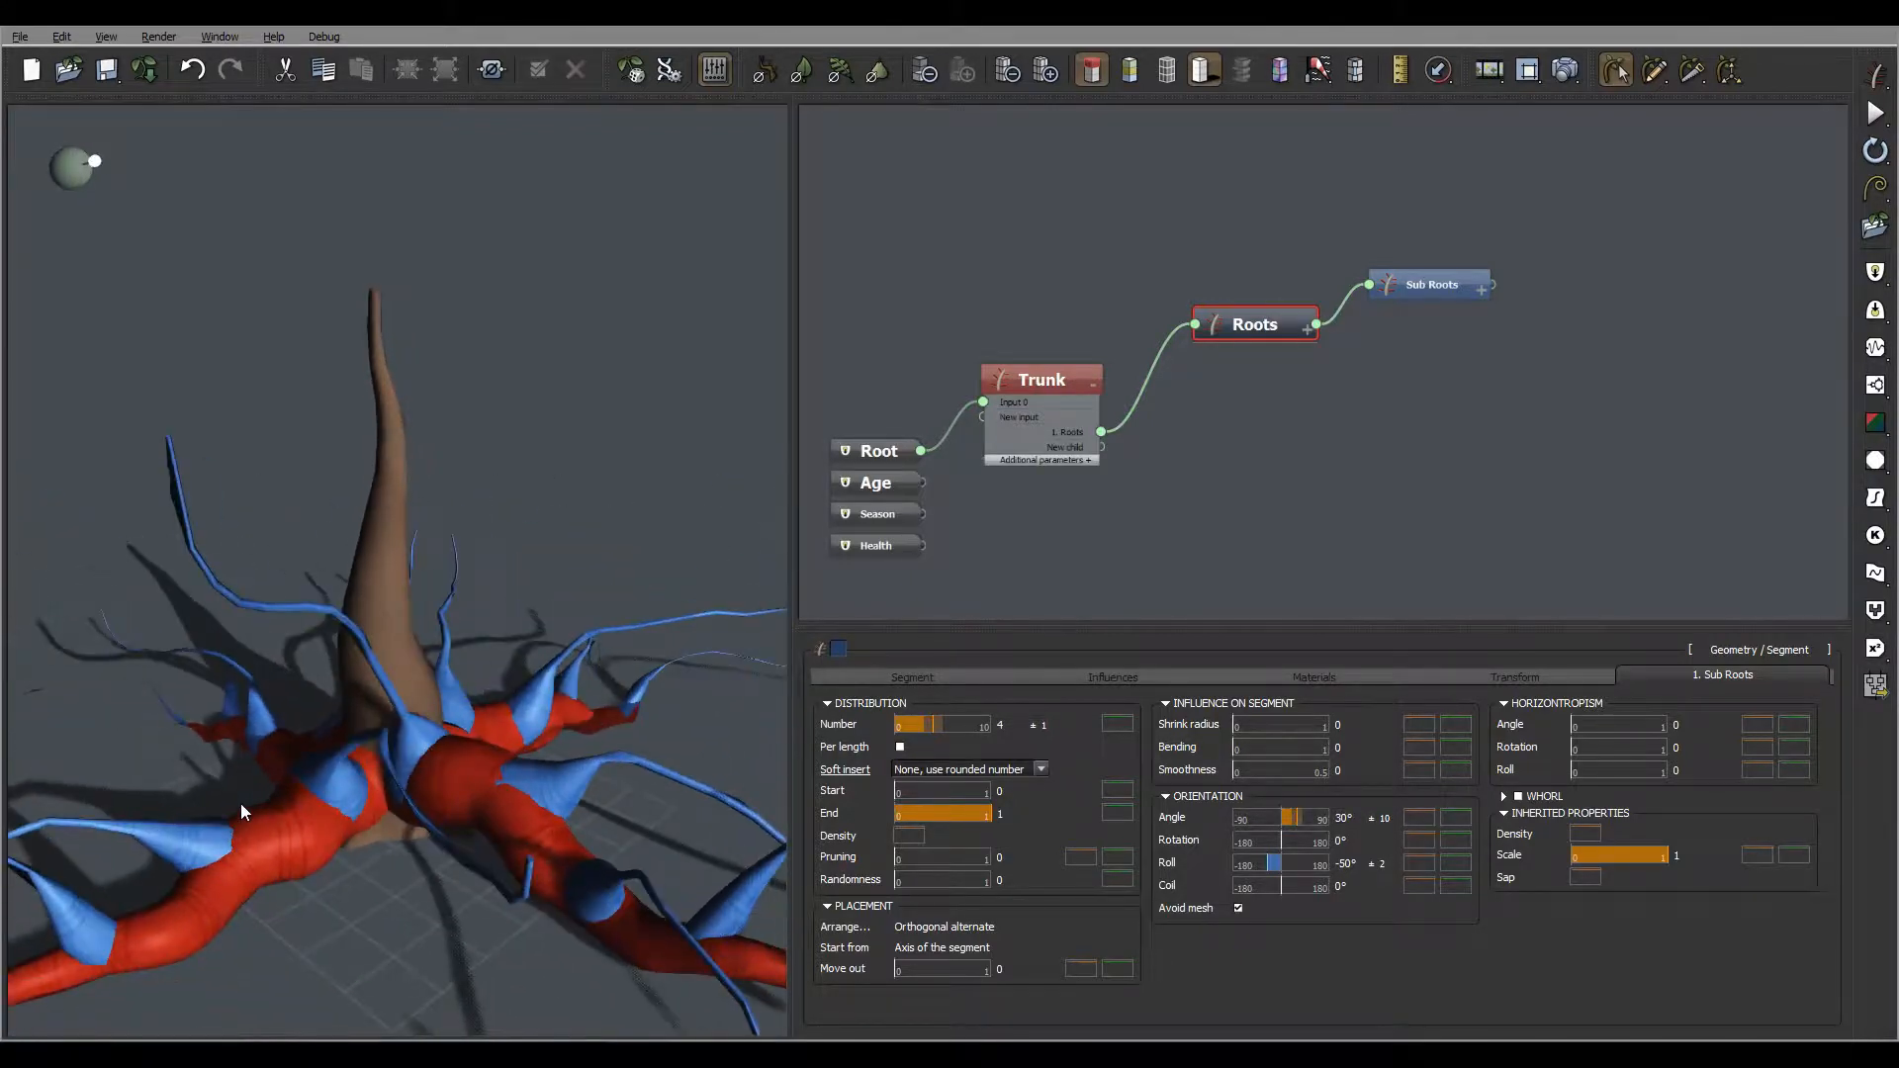
Reset the Sub Roots' roll to 0° without variation, and set their coil to -10°
{"action": "double_click", "coordinate": [1347, 863]}
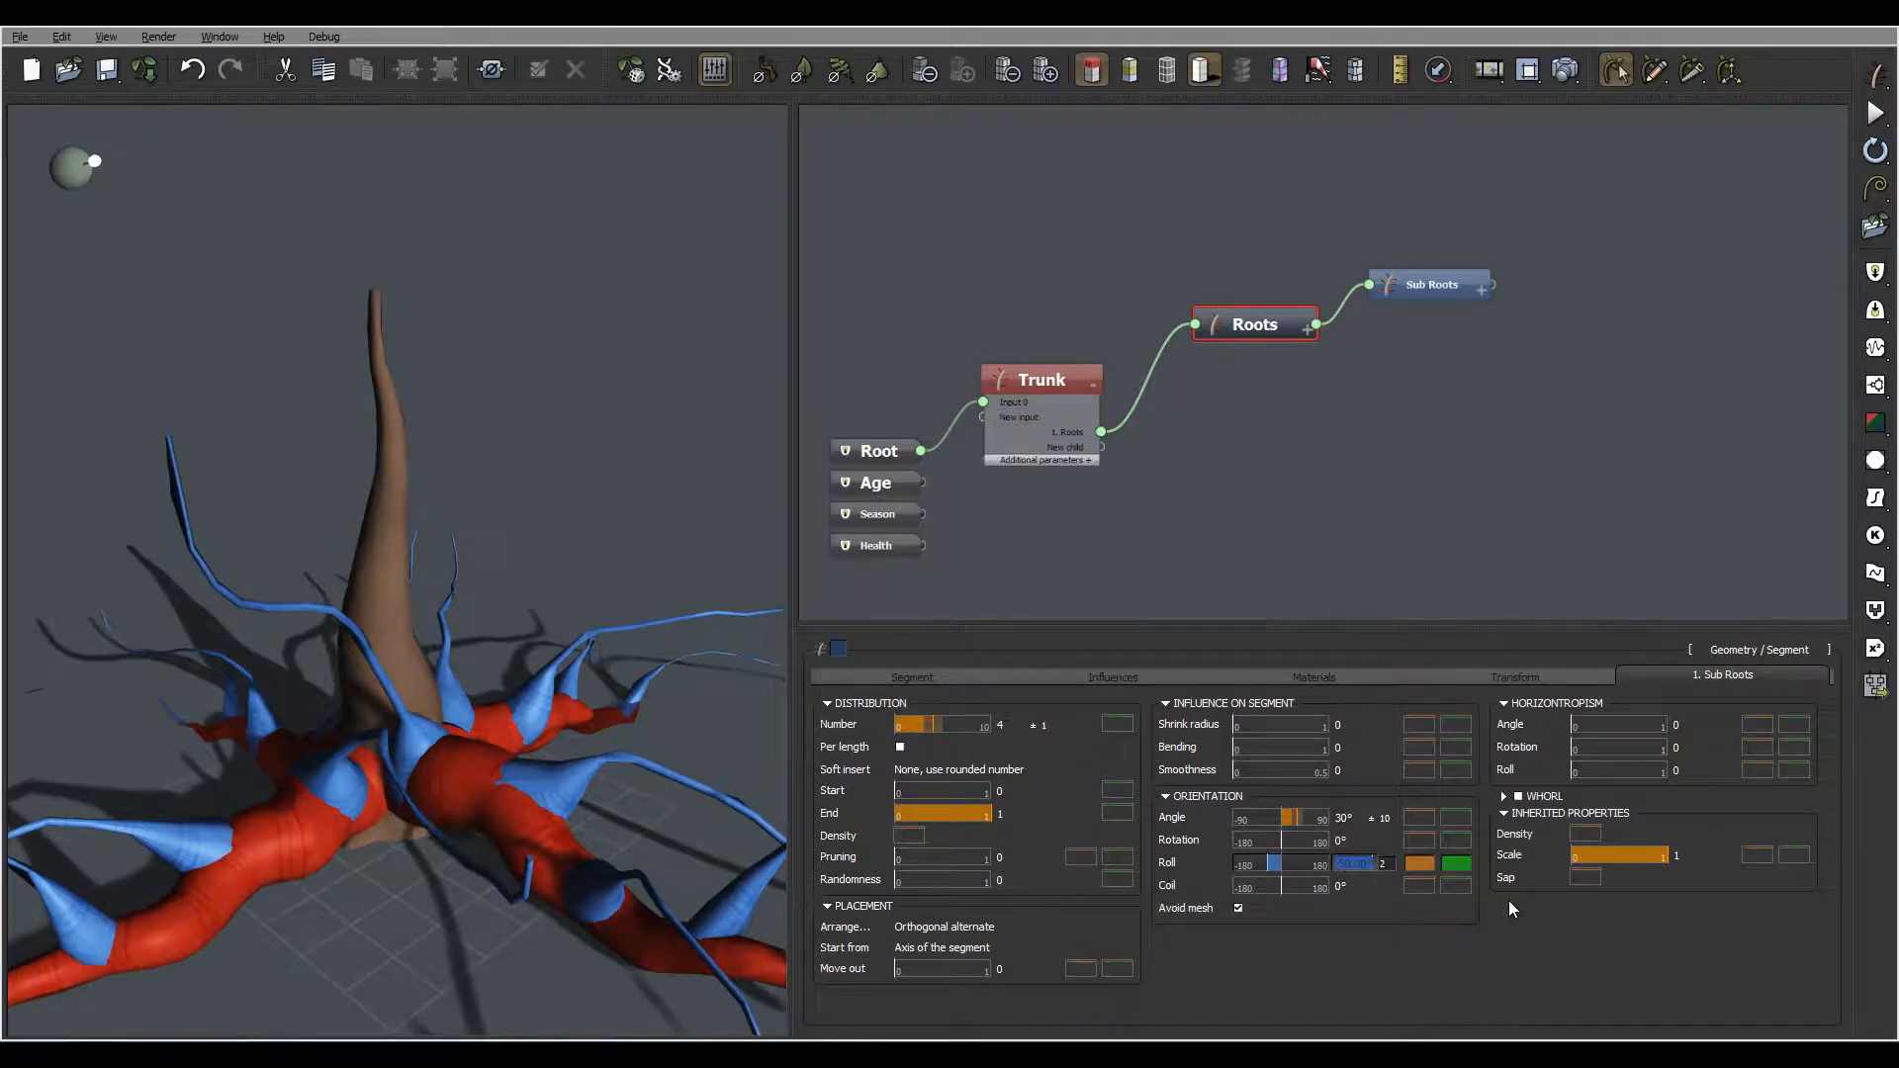
{"action": "key", "text": "BackSpace"}
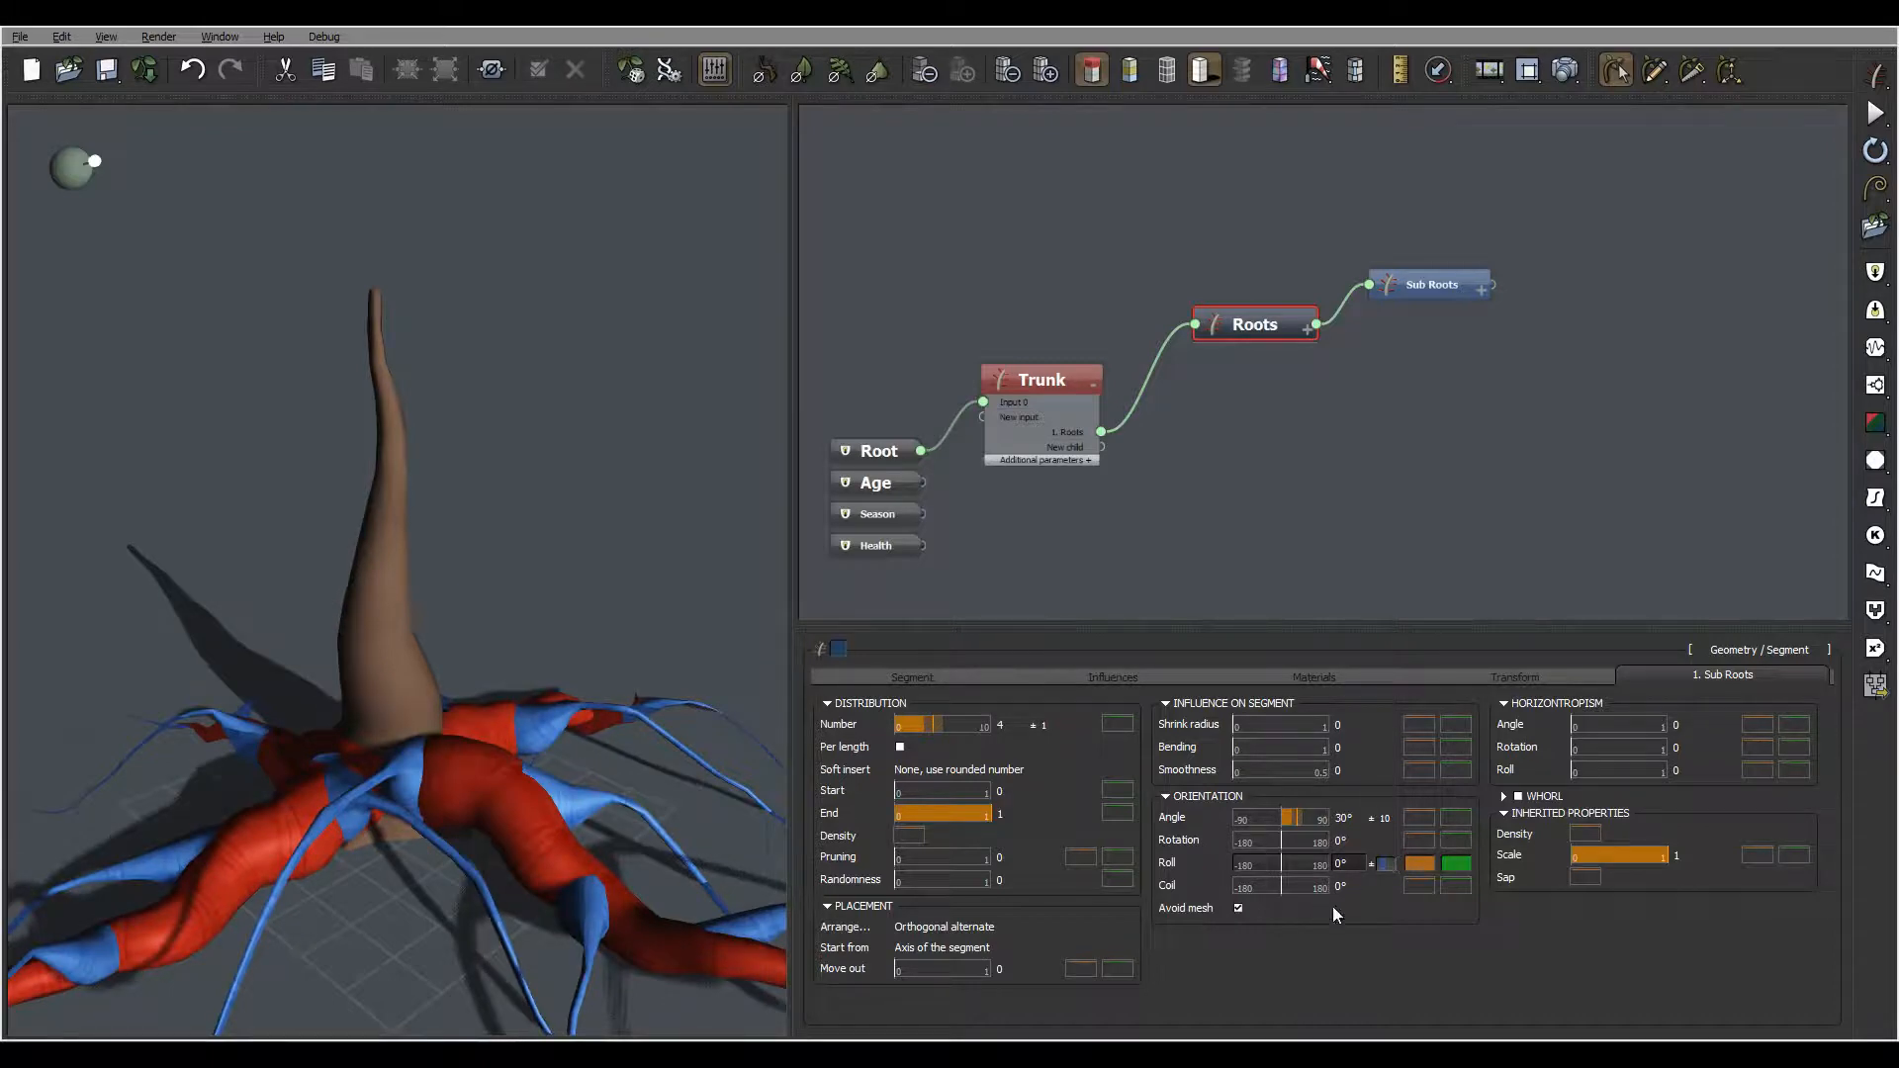
{"action": "key", "text": "Tab"}
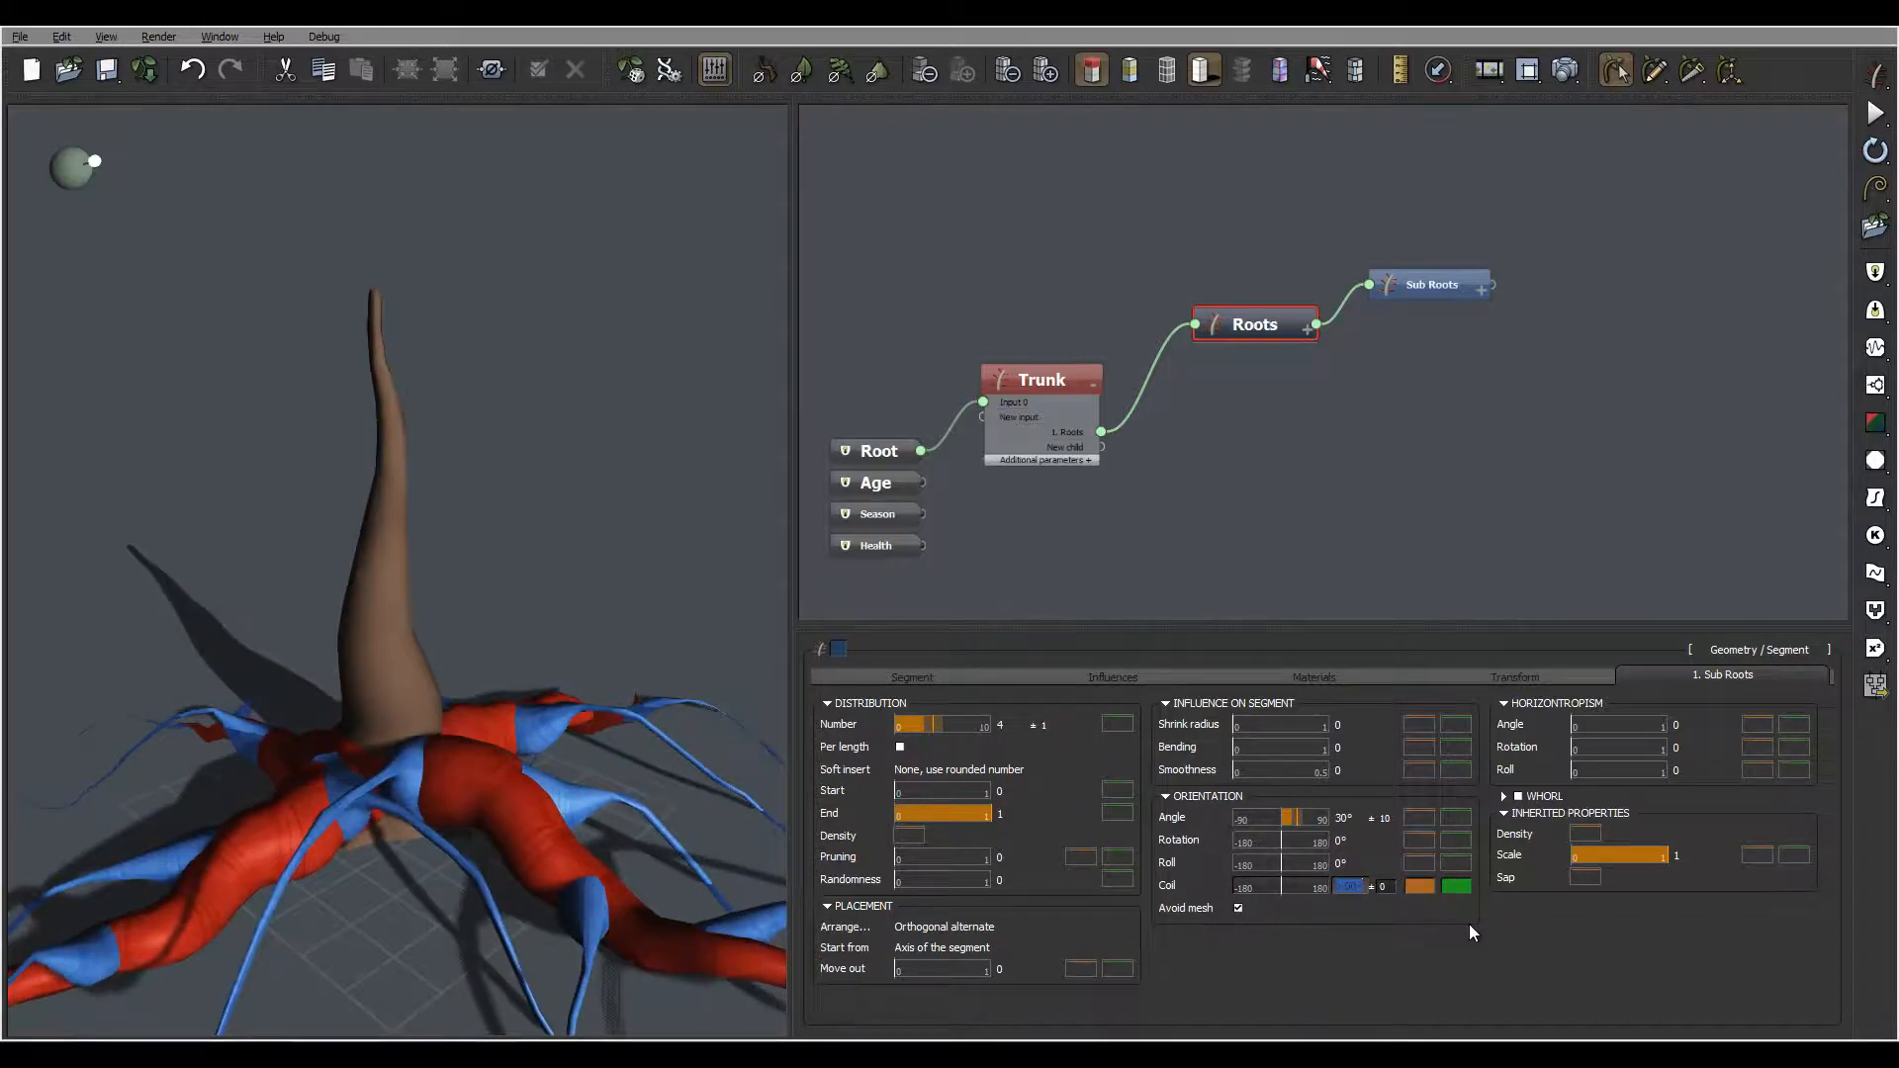
{"action": "type", "text": "-10"}
{"action": "right_click_drag", "start_coordinate": [689, 766], "coordinate": [471, 736]}
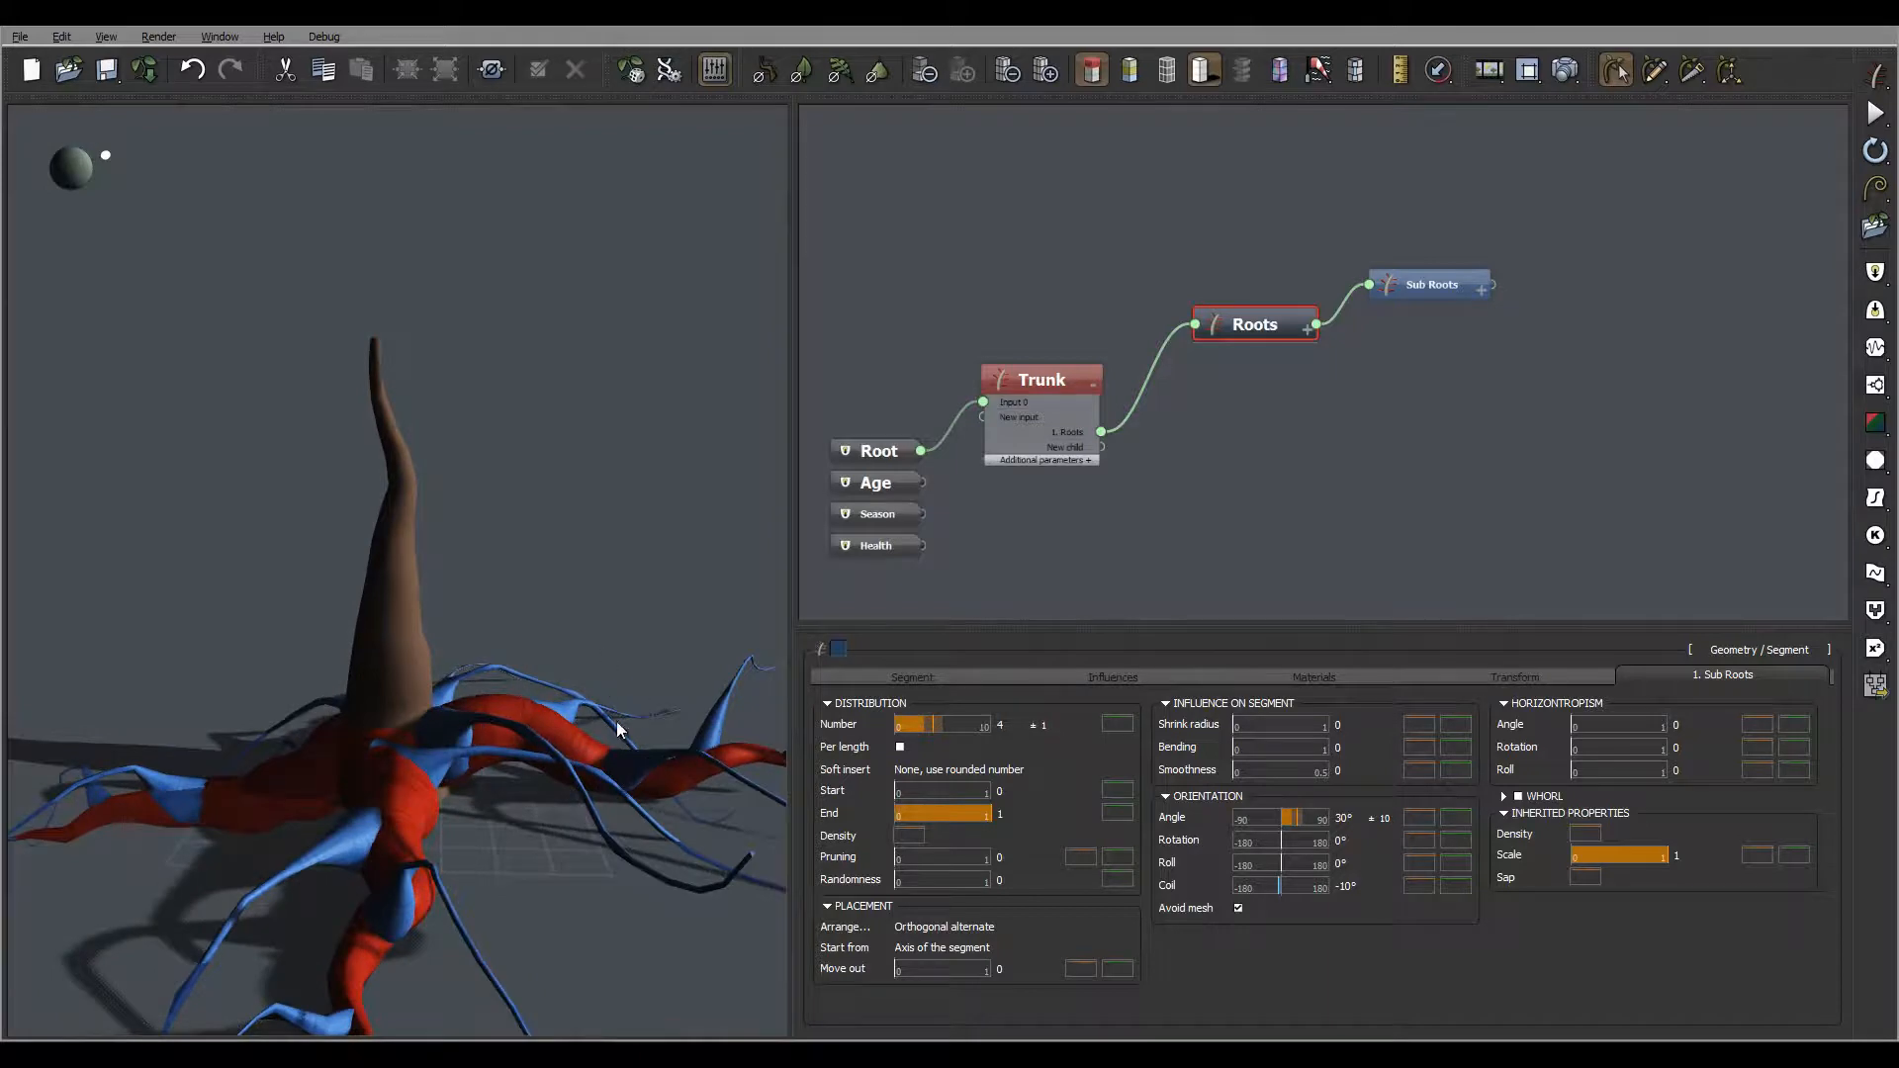
{"action": "right_click_drag", "start_coordinate": [583, 775], "coordinate": [538, 665]}
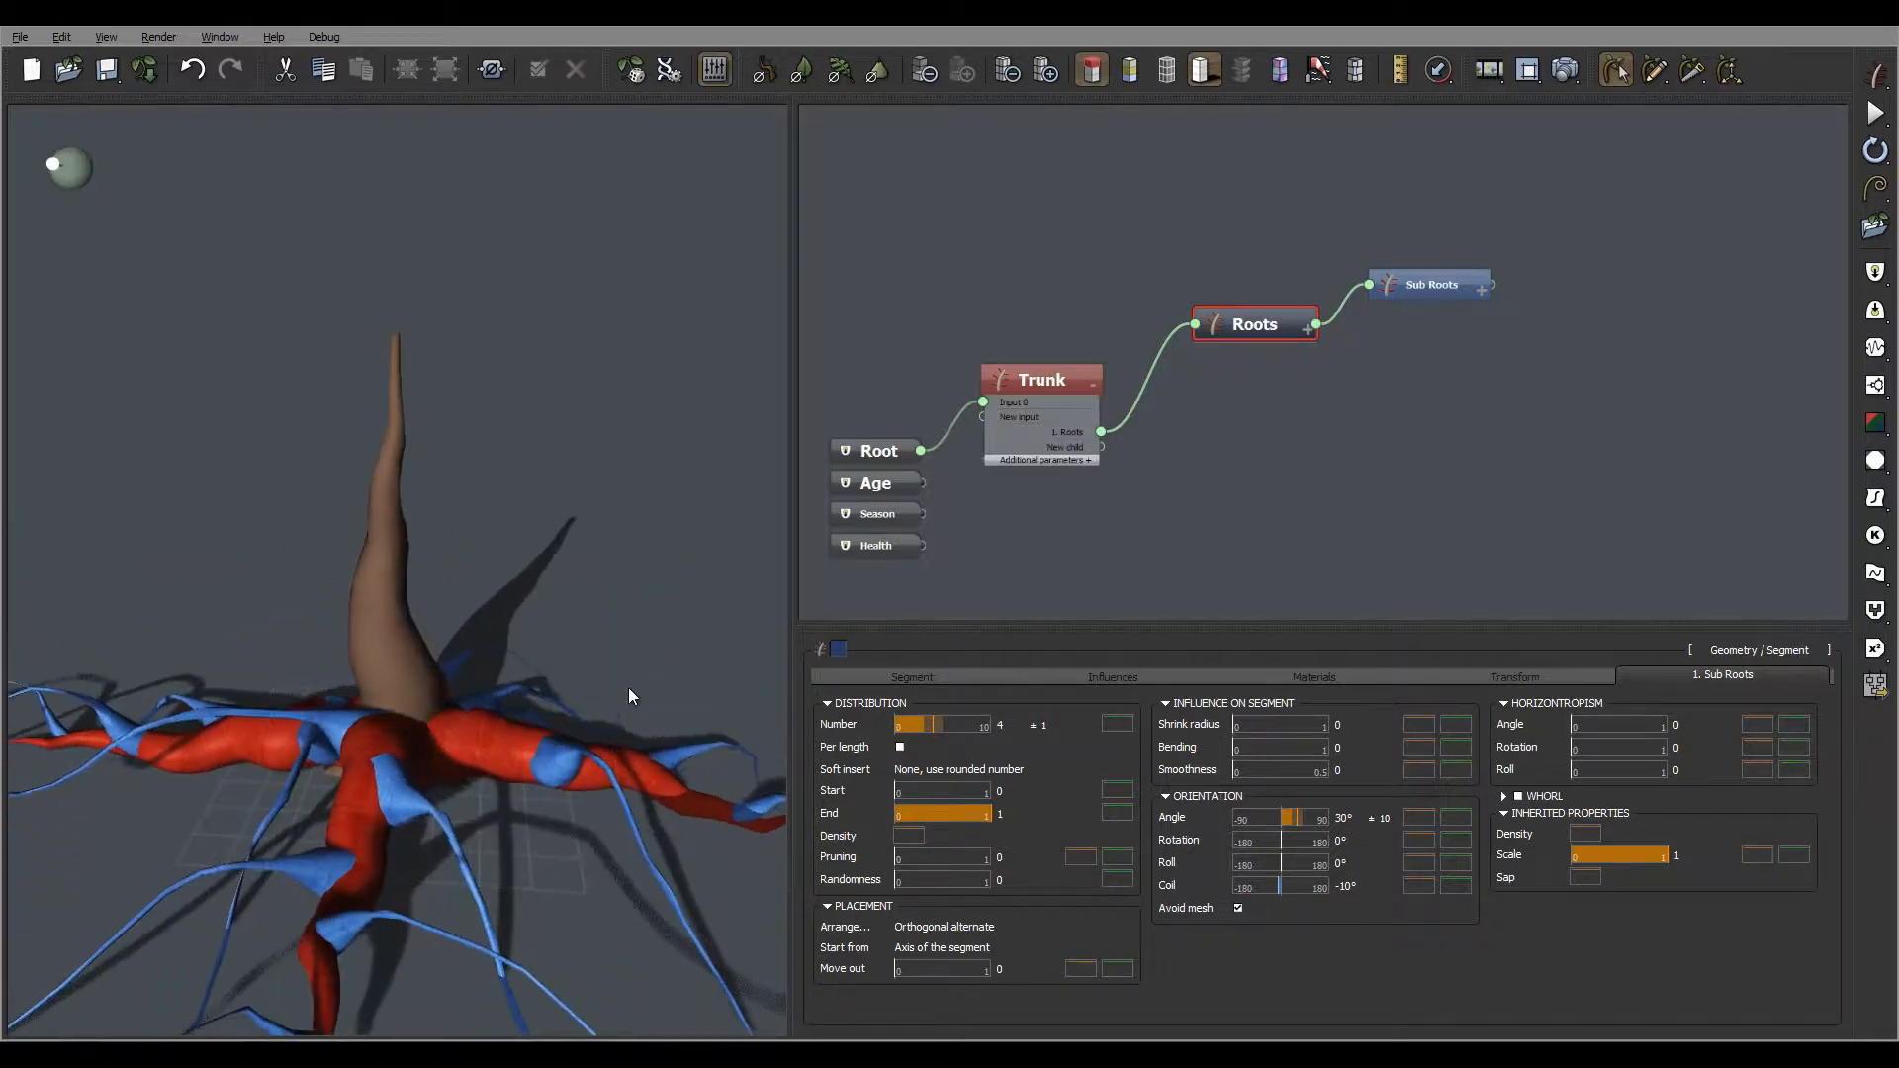
{"action": "left_click", "coordinate": [1291, 502]}
{"action": "right_click_drag", "start_coordinate": [565, 575], "coordinate": [633, 633]}
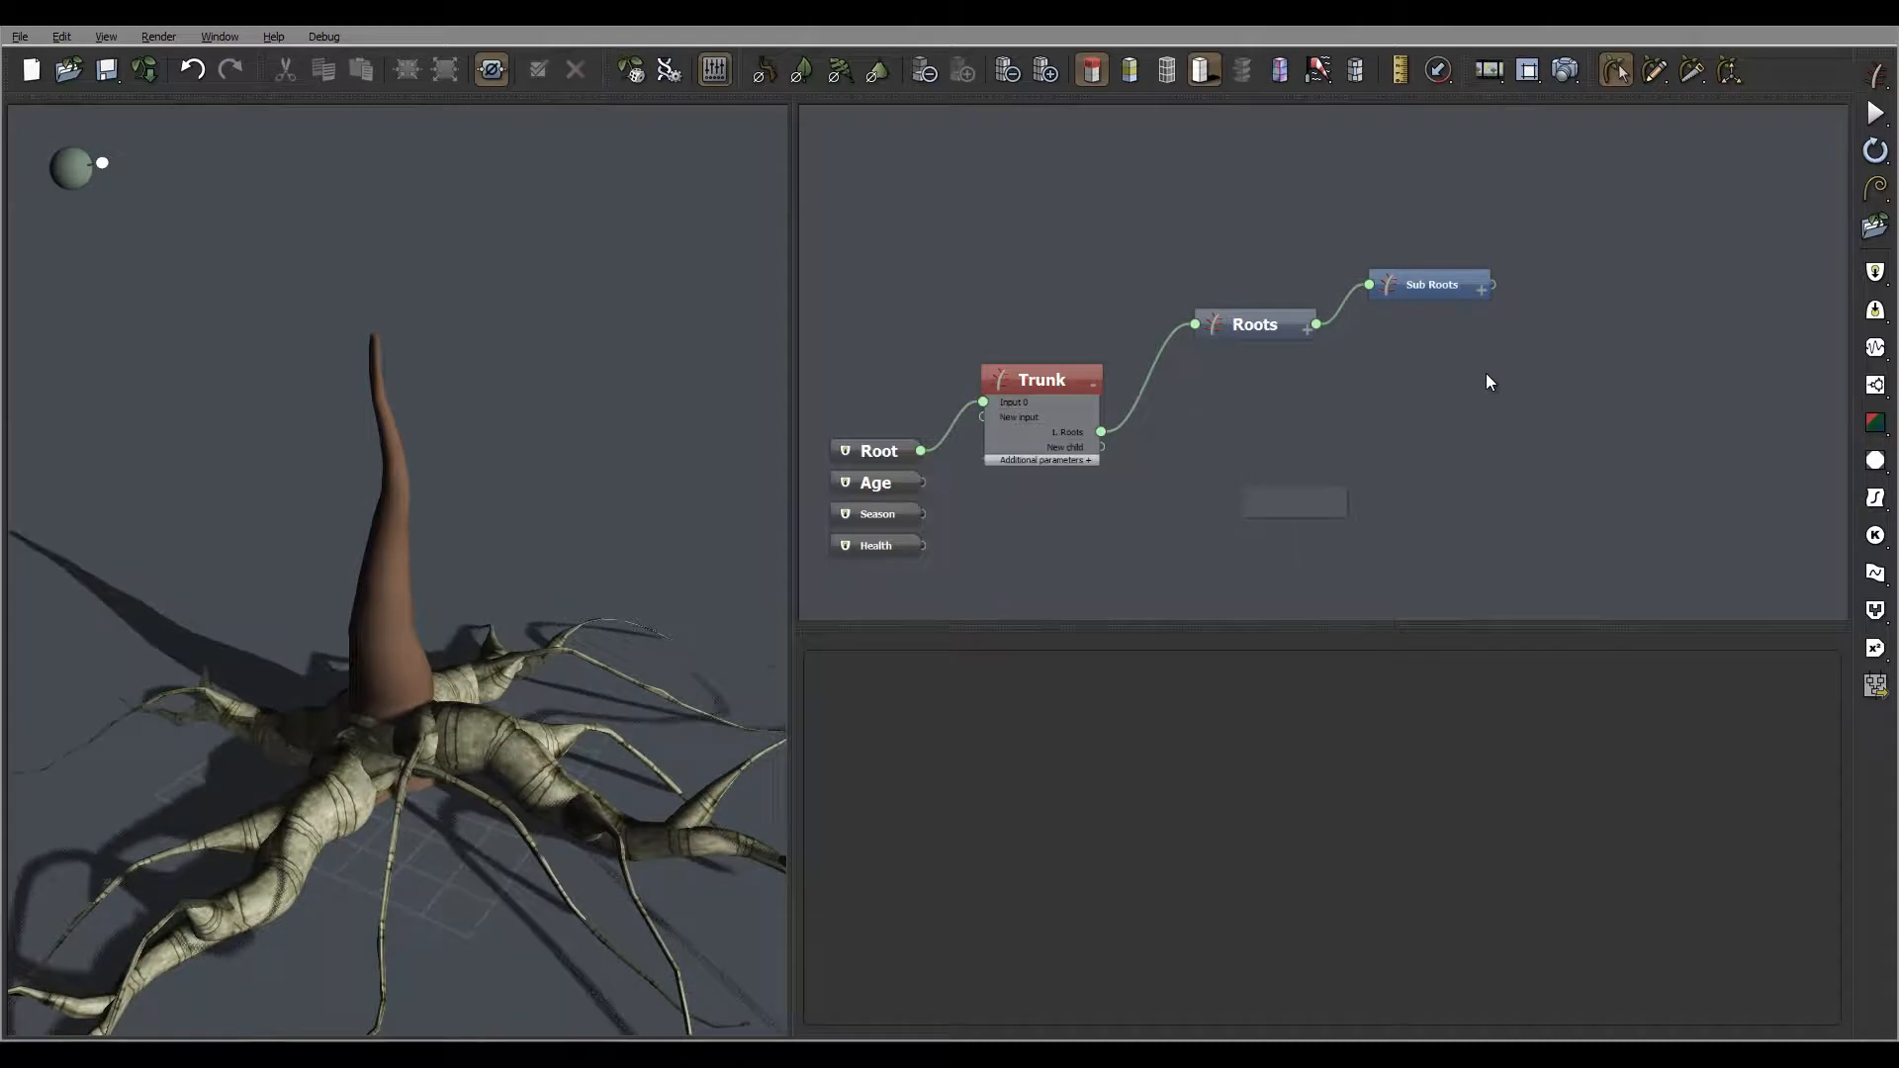
{"action": "right_click_drag", "start_coordinate": [589, 591], "coordinate": [606, 712]}
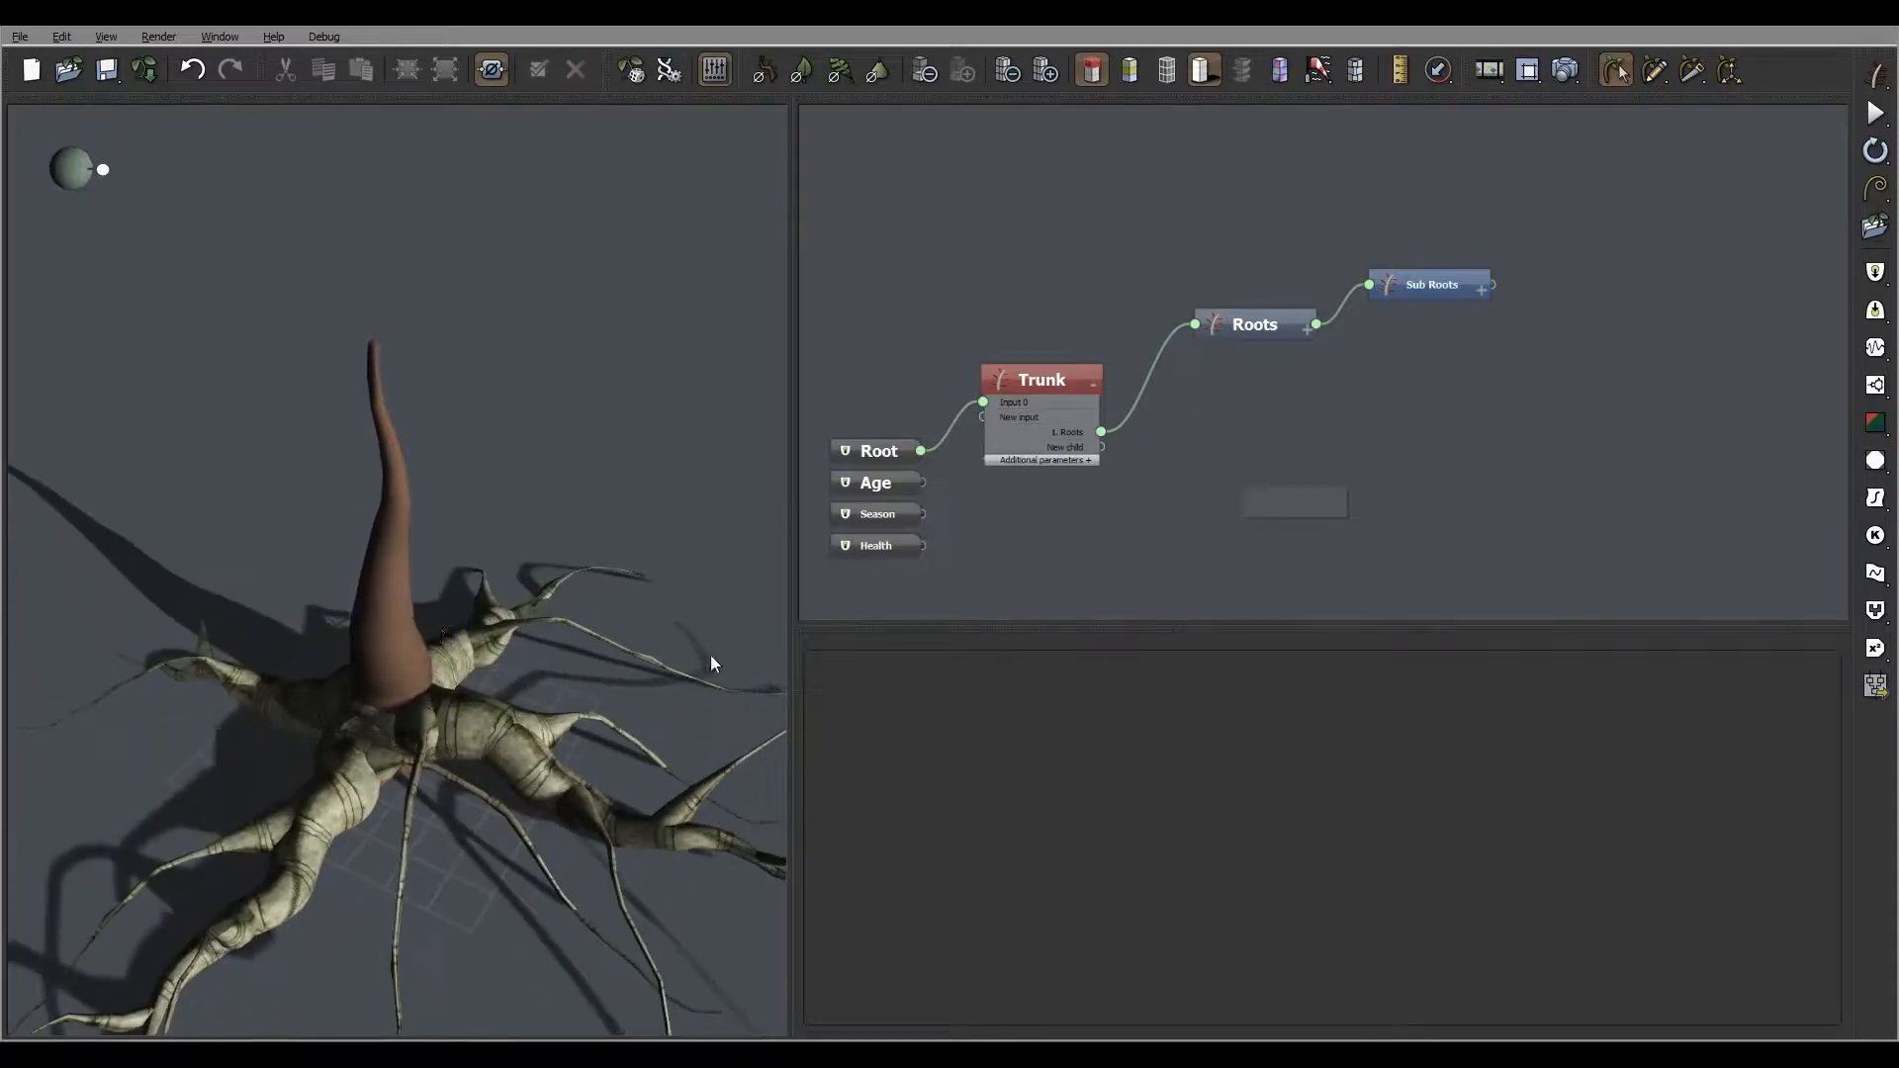
Add a Segment geometry node below Sub Roots and color it blue (RGB 28, 68, 130)
{"action": "right_click_drag", "start_coordinate": [1488, 389], "coordinate": [1430, 413]}
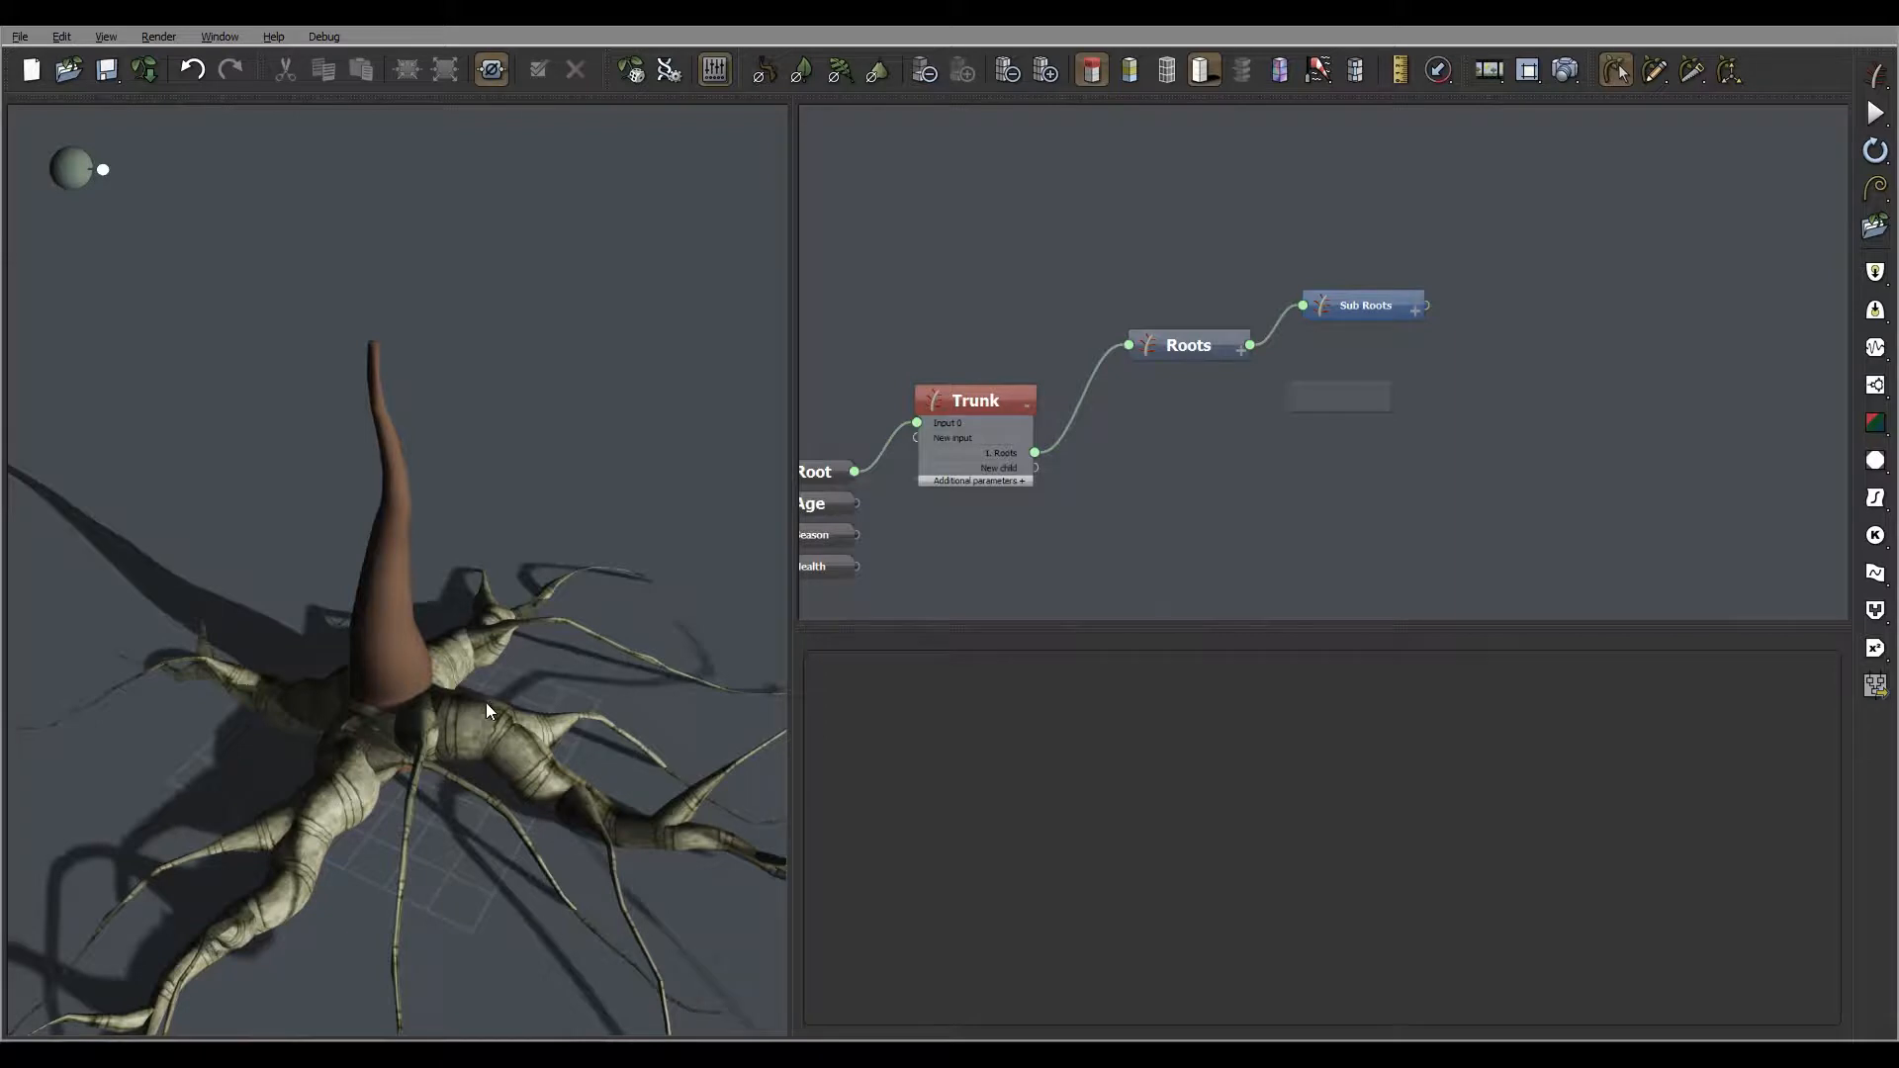
{"action": "right_click", "coordinate": [1356, 394]}
{"action": "mouse_move", "coordinate": [1432, 401]}
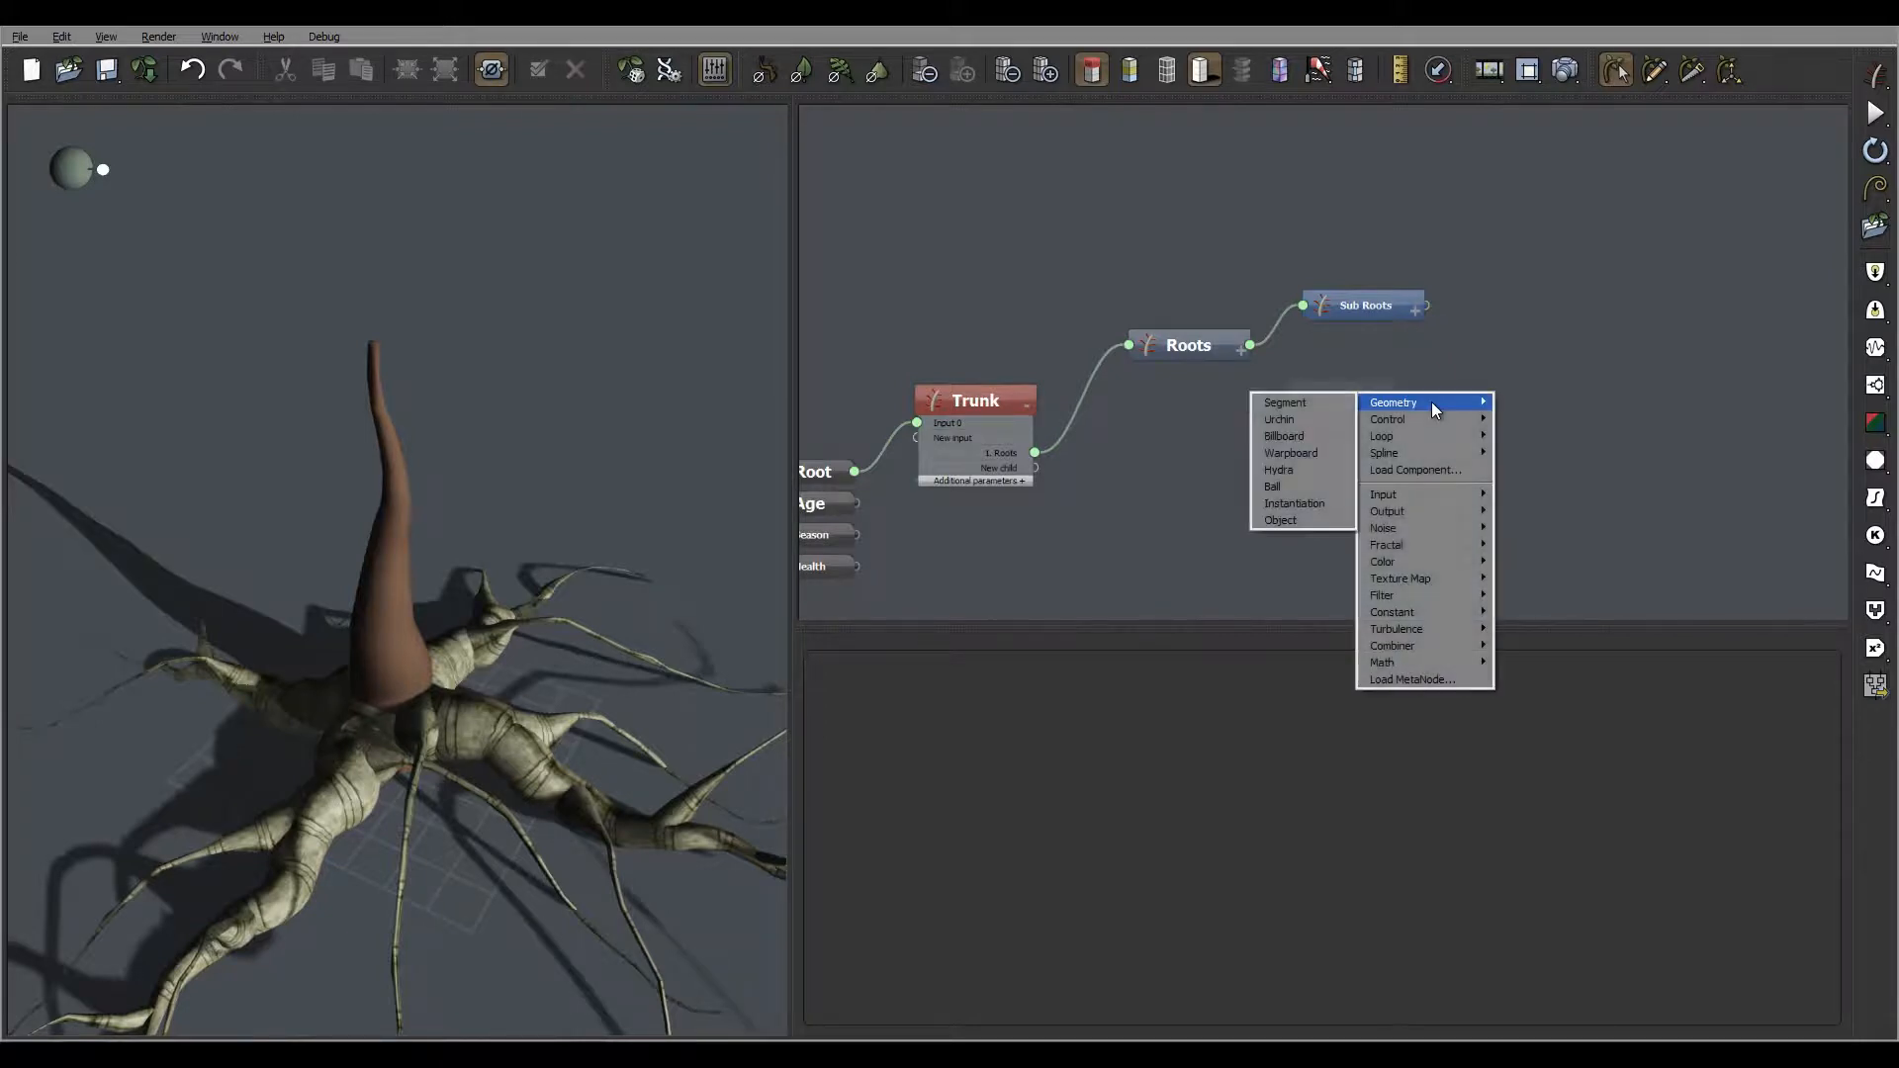
{"action": "left_click", "coordinate": [1329, 410]}
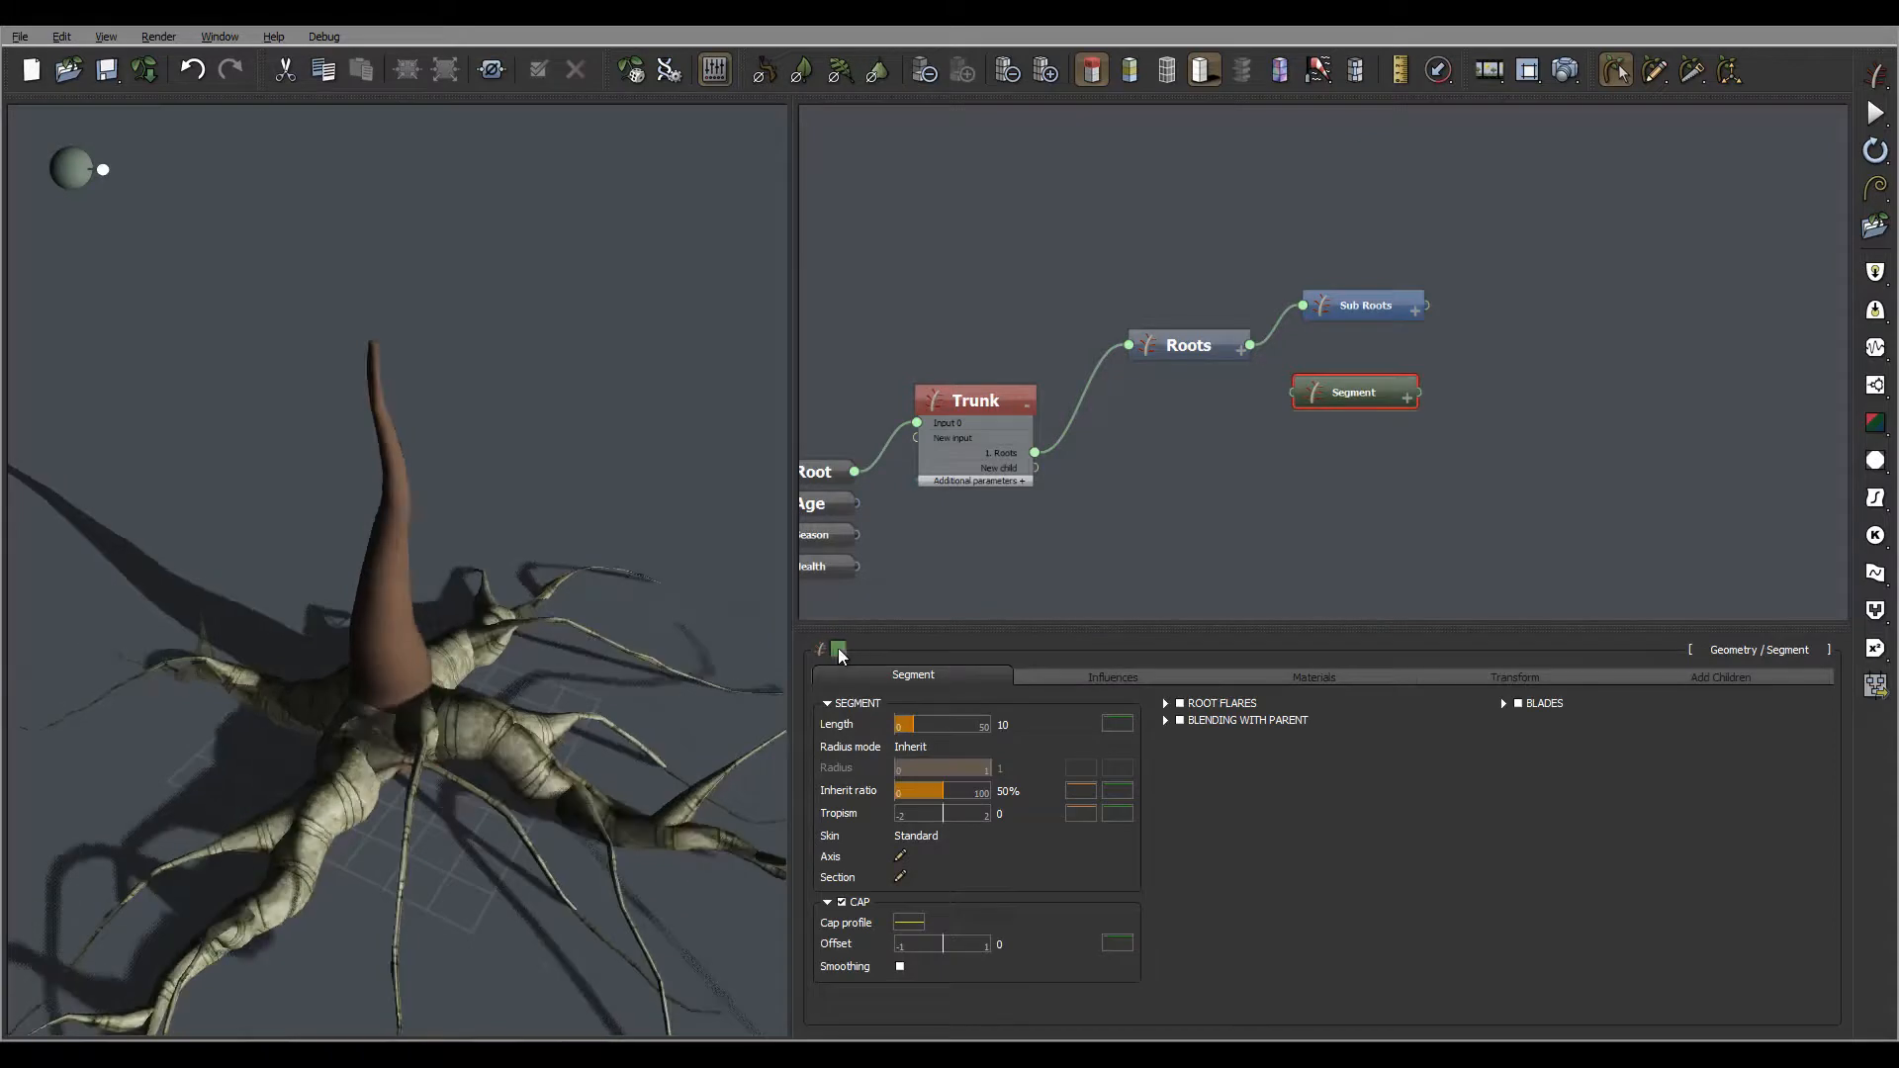
{"action": "left_click", "coordinate": [839, 650]}
{"action": "left_click", "coordinate": [889, 615]}
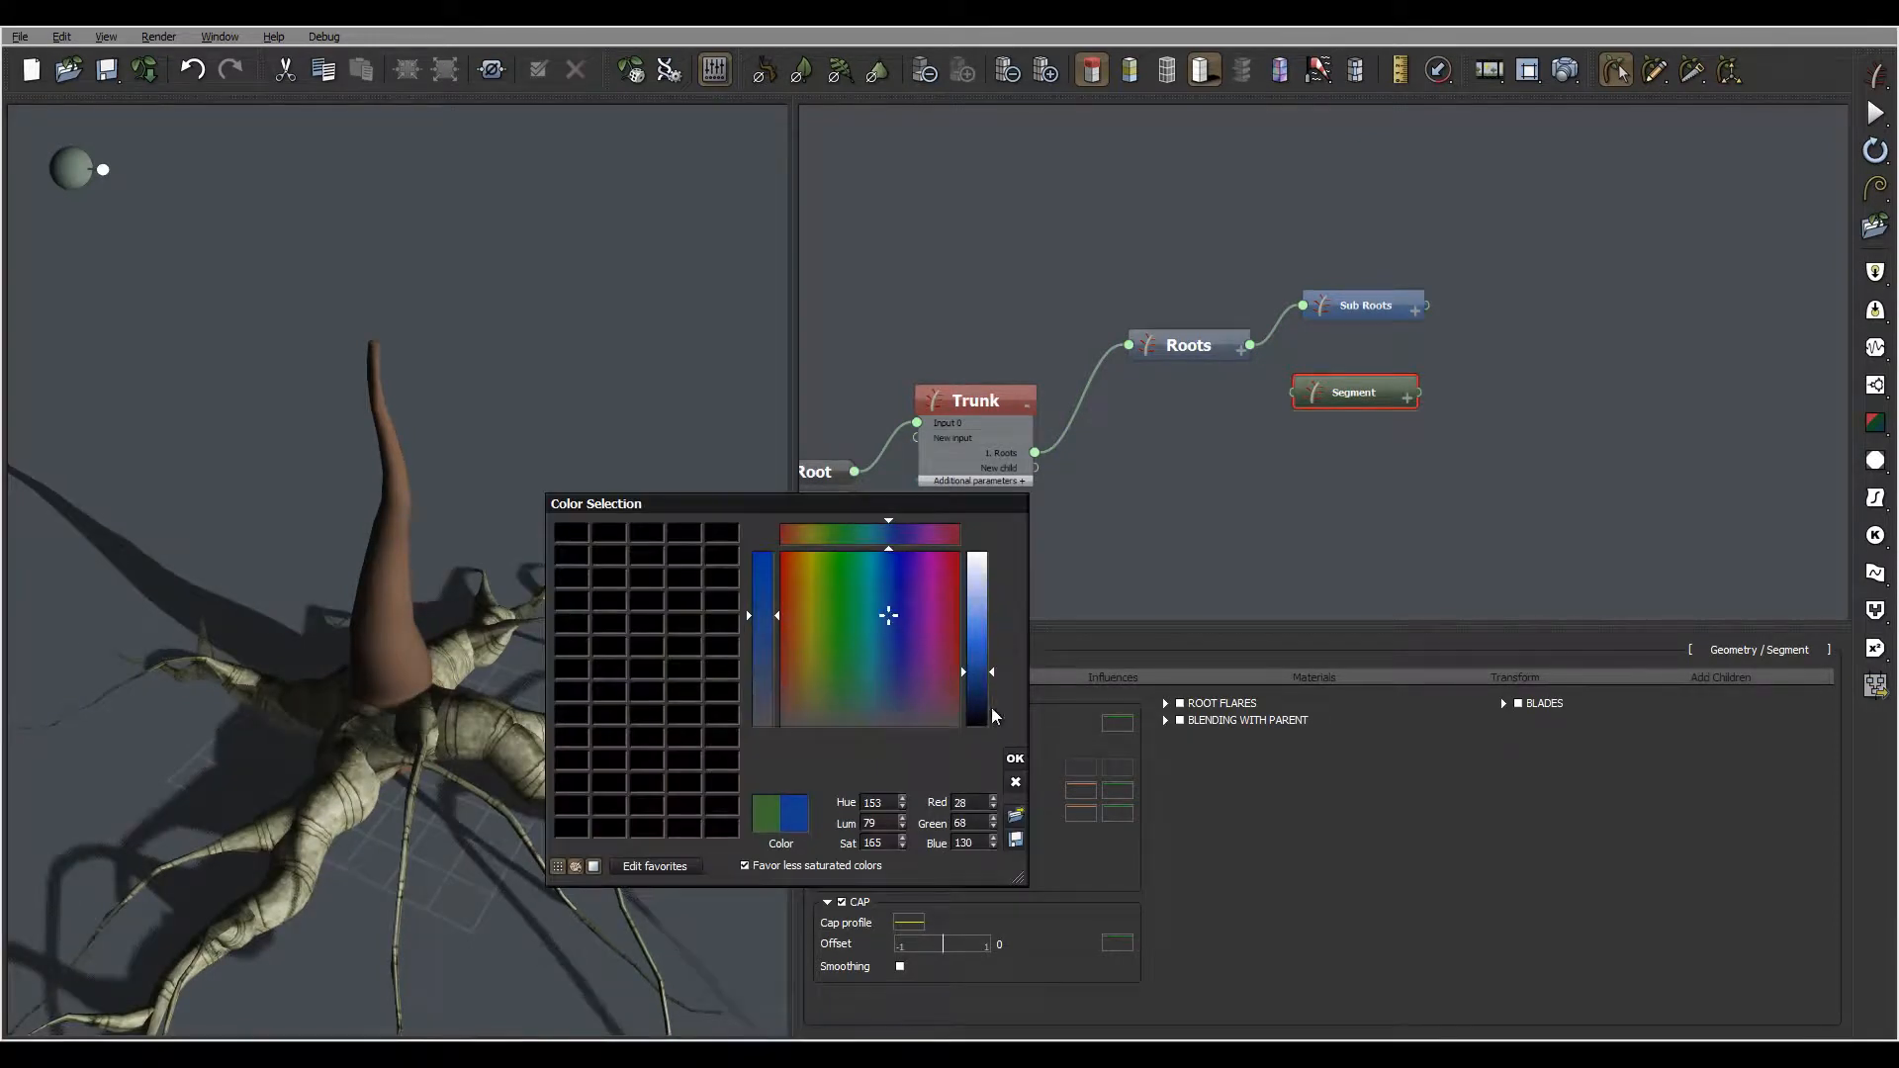
{"action": "left_click", "coordinate": [1015, 759]}
Rename the added segment Lad and connect it as a new child of Roots
{"action": "mouse_move", "coordinate": [1363, 391]}
{"action": "left_mouse_down"}
{"action": "mouse_move", "coordinate": [1427, 366]}
{"action": "mouse_move", "coordinate": [1380, 369]}
{"action": "left_mouse_up"}
{"action": "double_click", "coordinate": [1377, 371]}
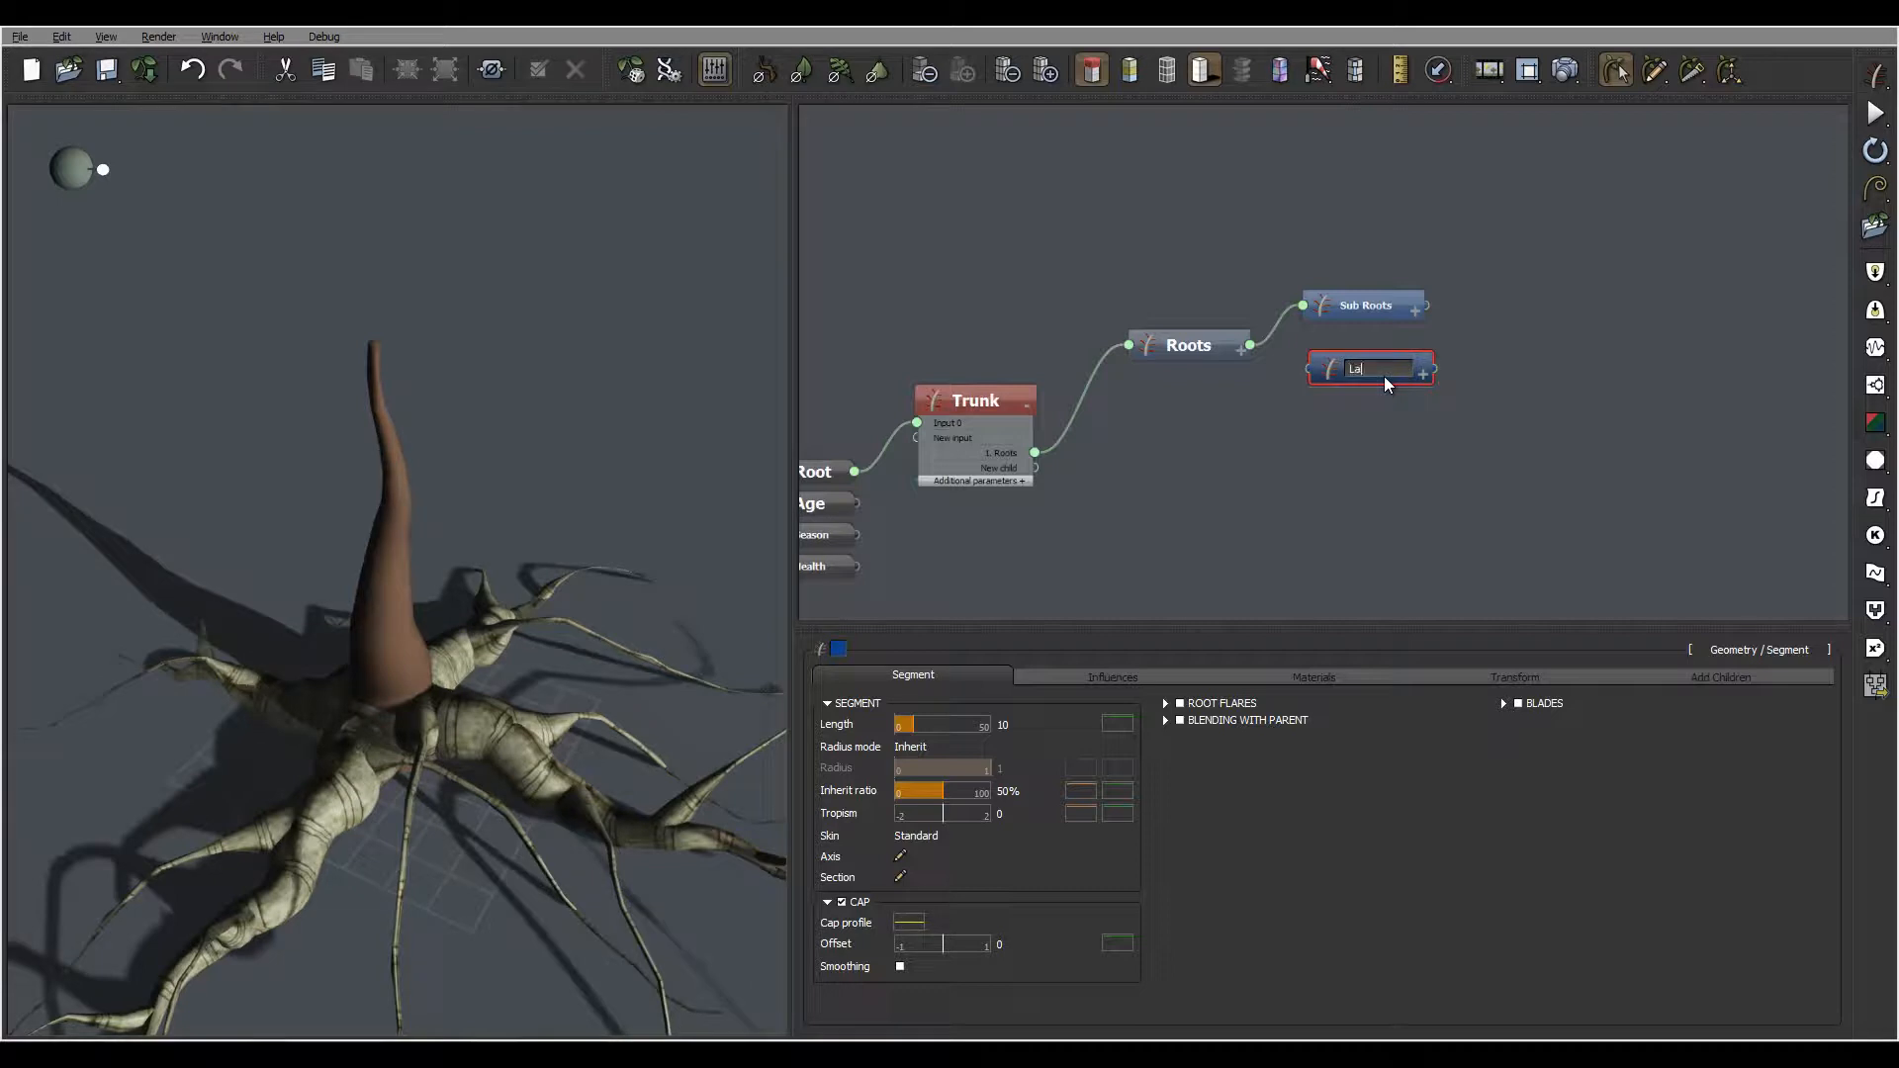
{"action": "key", "text": "Return"}
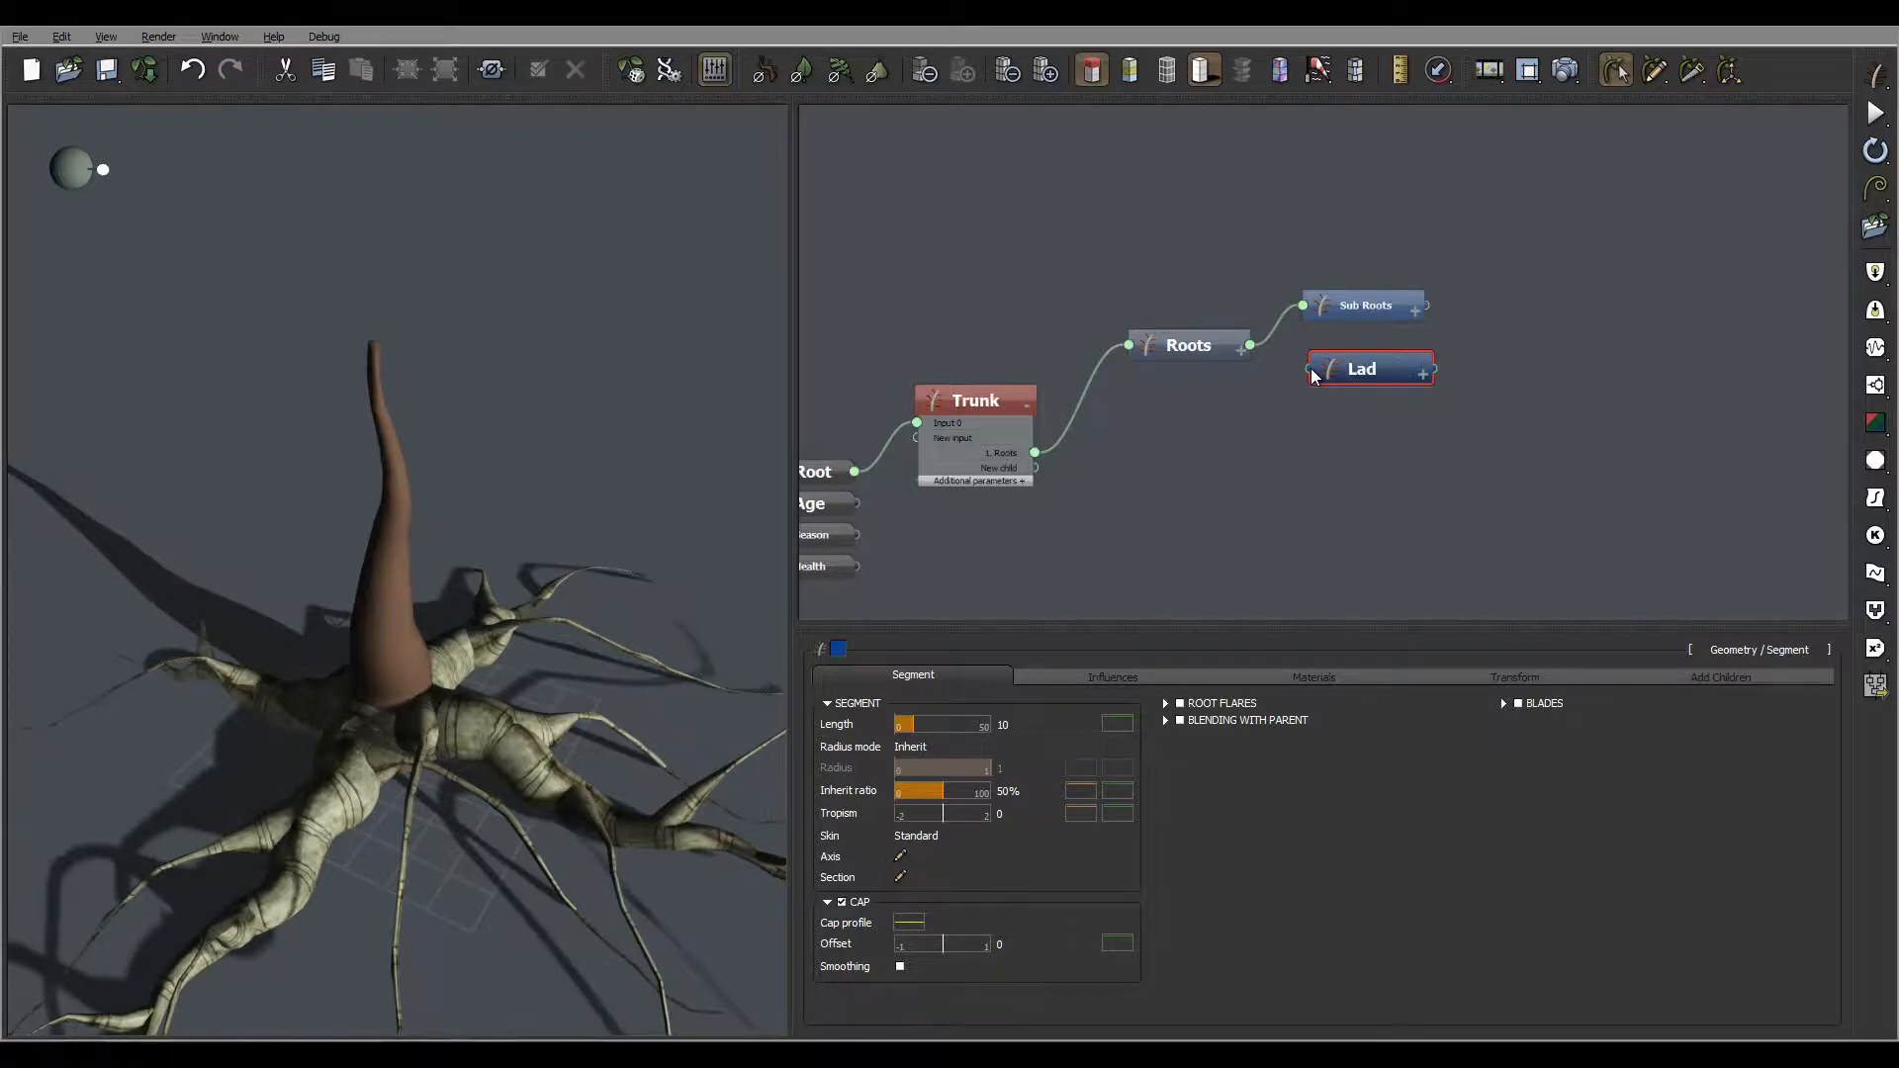
{"action": "left_click_drag", "start_coordinate": [1313, 376], "coordinate": [1254, 348]}
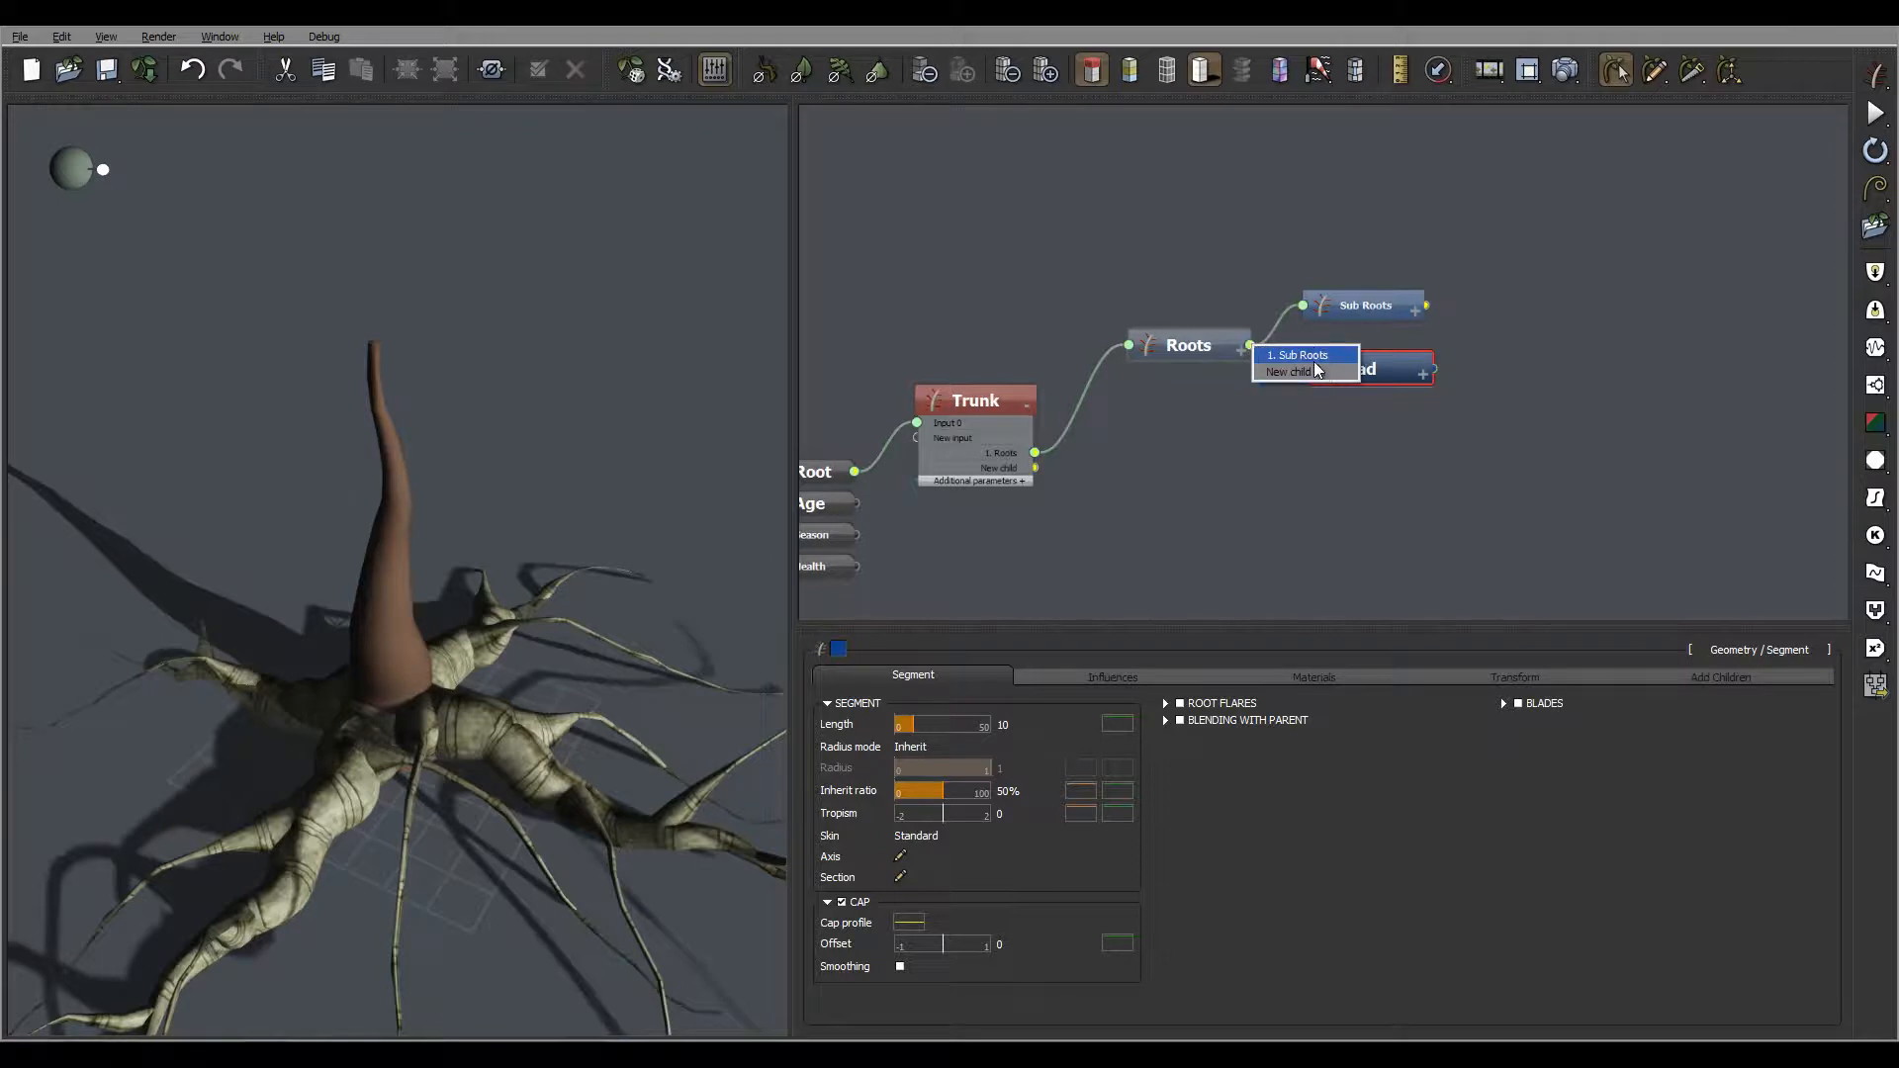
{"action": "left_click", "coordinate": [1314, 370]}
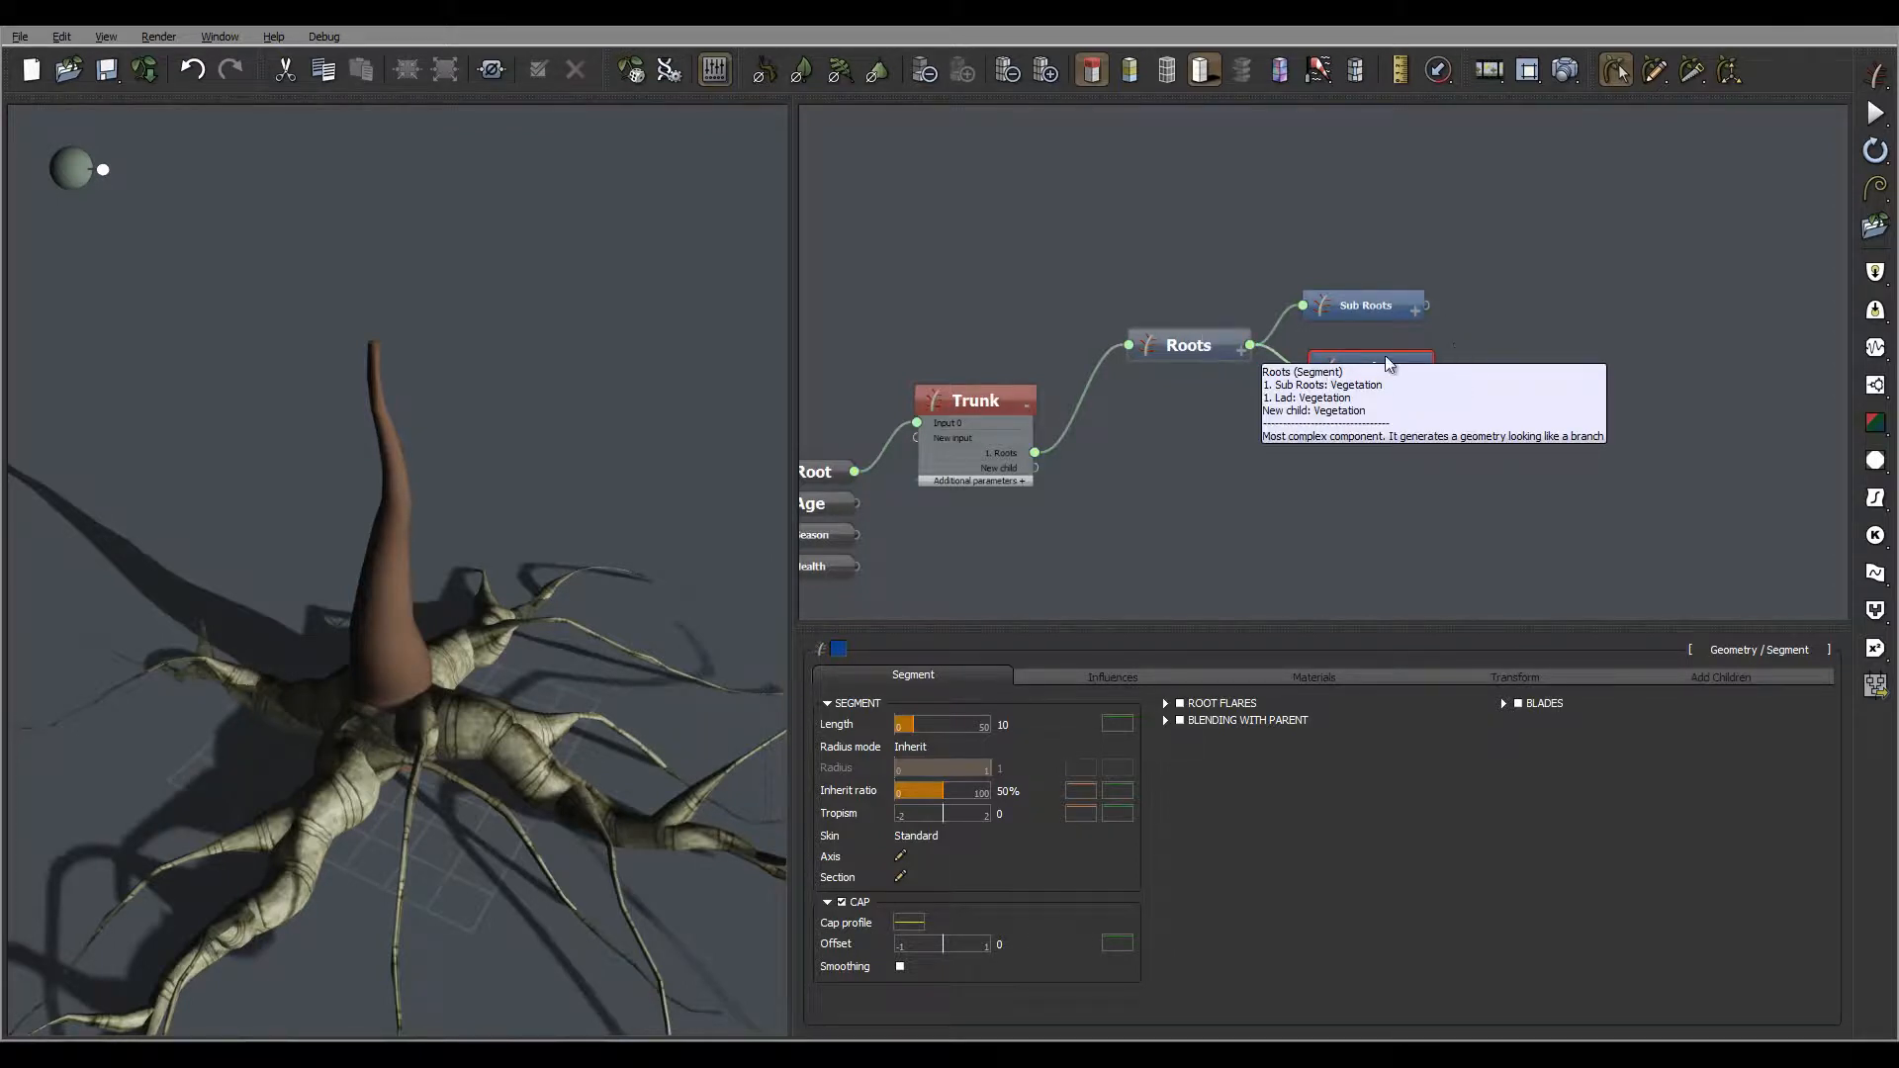
For the Lad children of Roots, set the number variation to 1 and the orientation angle to 0°
{"action": "left_click", "coordinate": [1187, 345]}
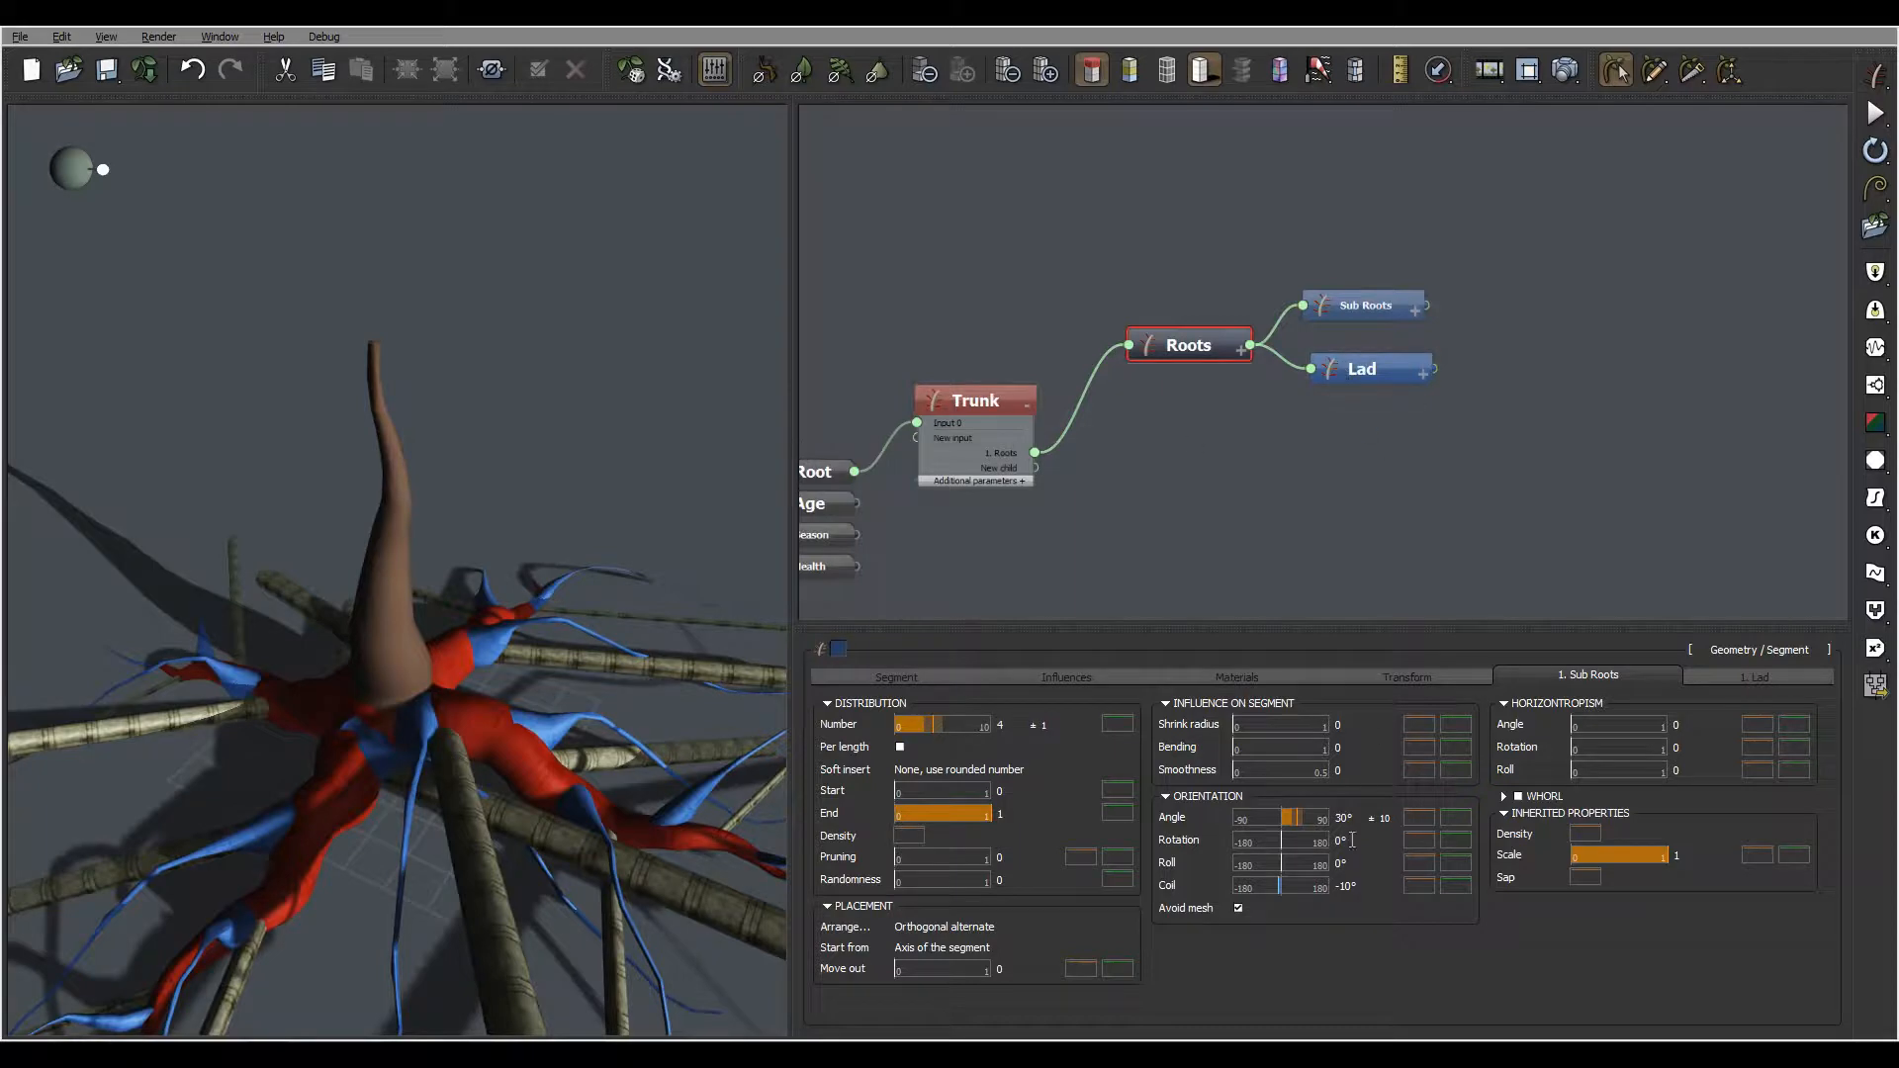
{"action": "left_click", "coordinate": [1756, 675]}
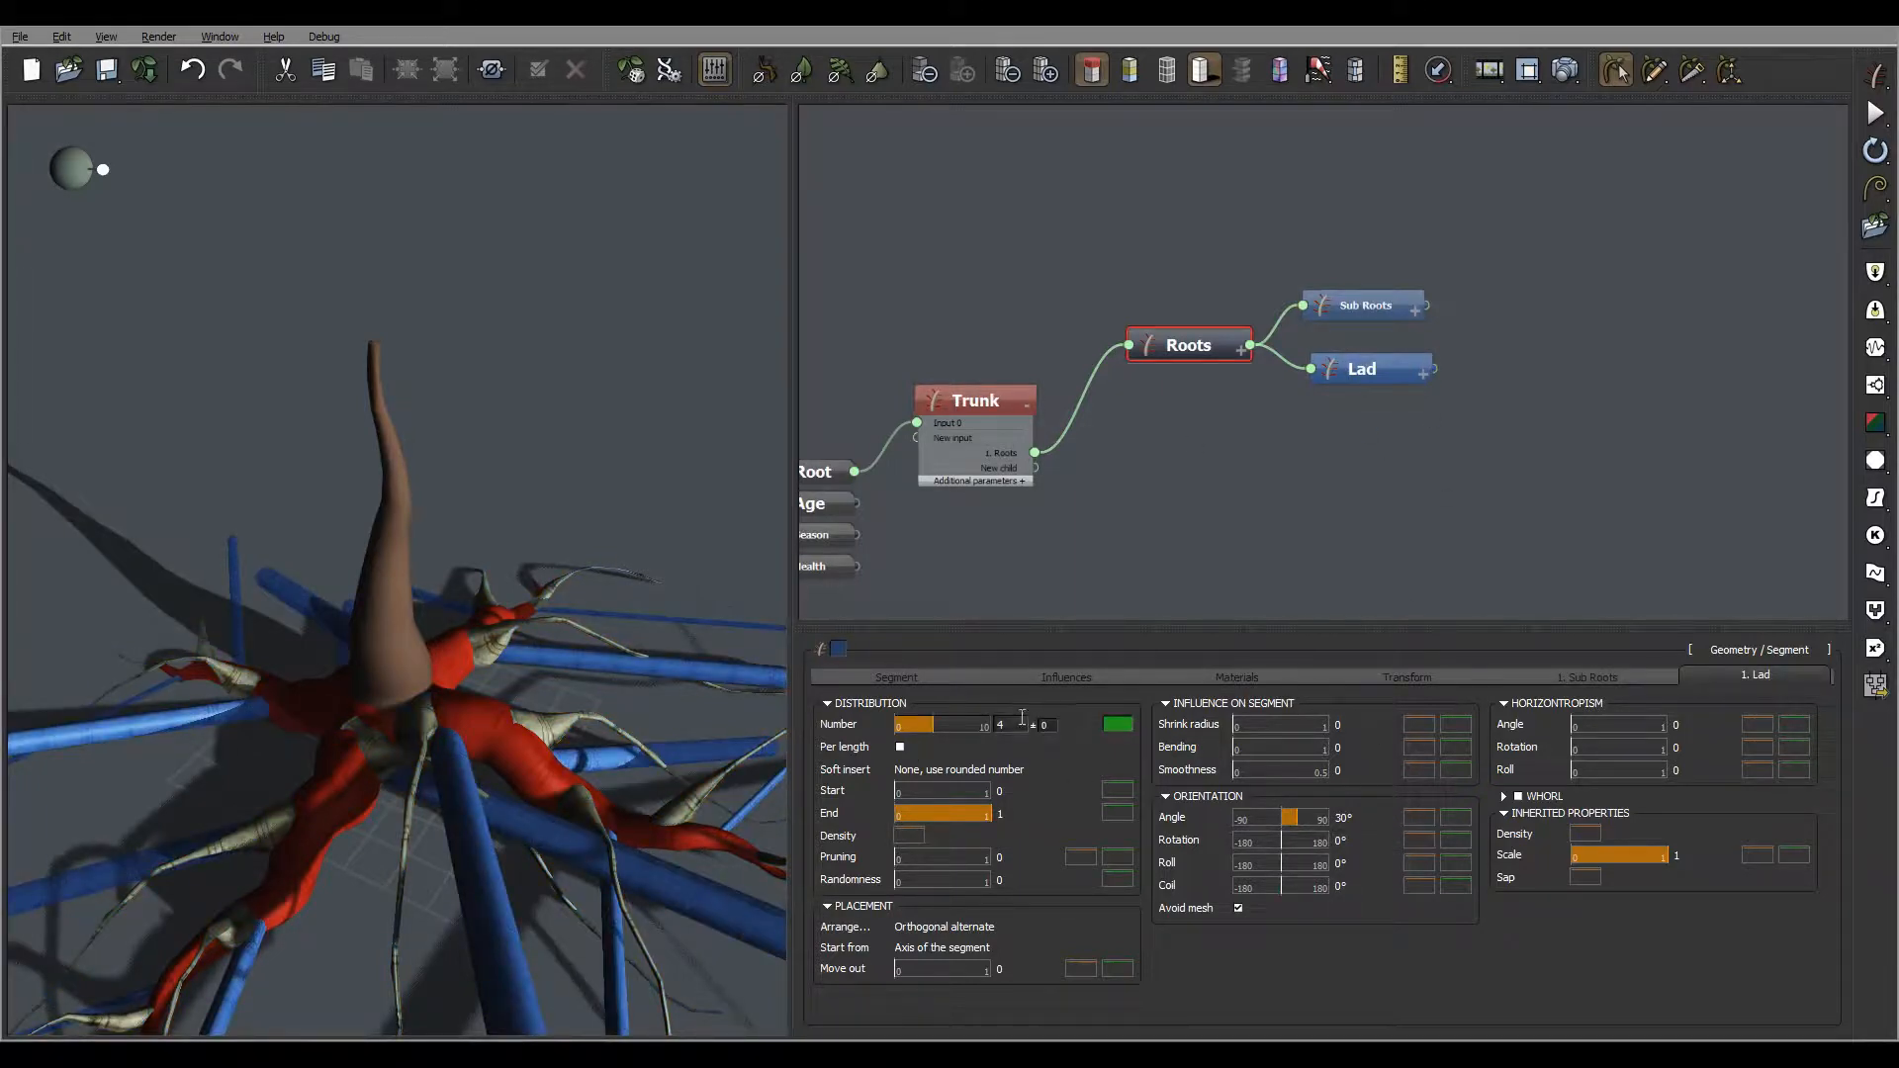
{"action": "double_click", "coordinate": [1056, 725]}
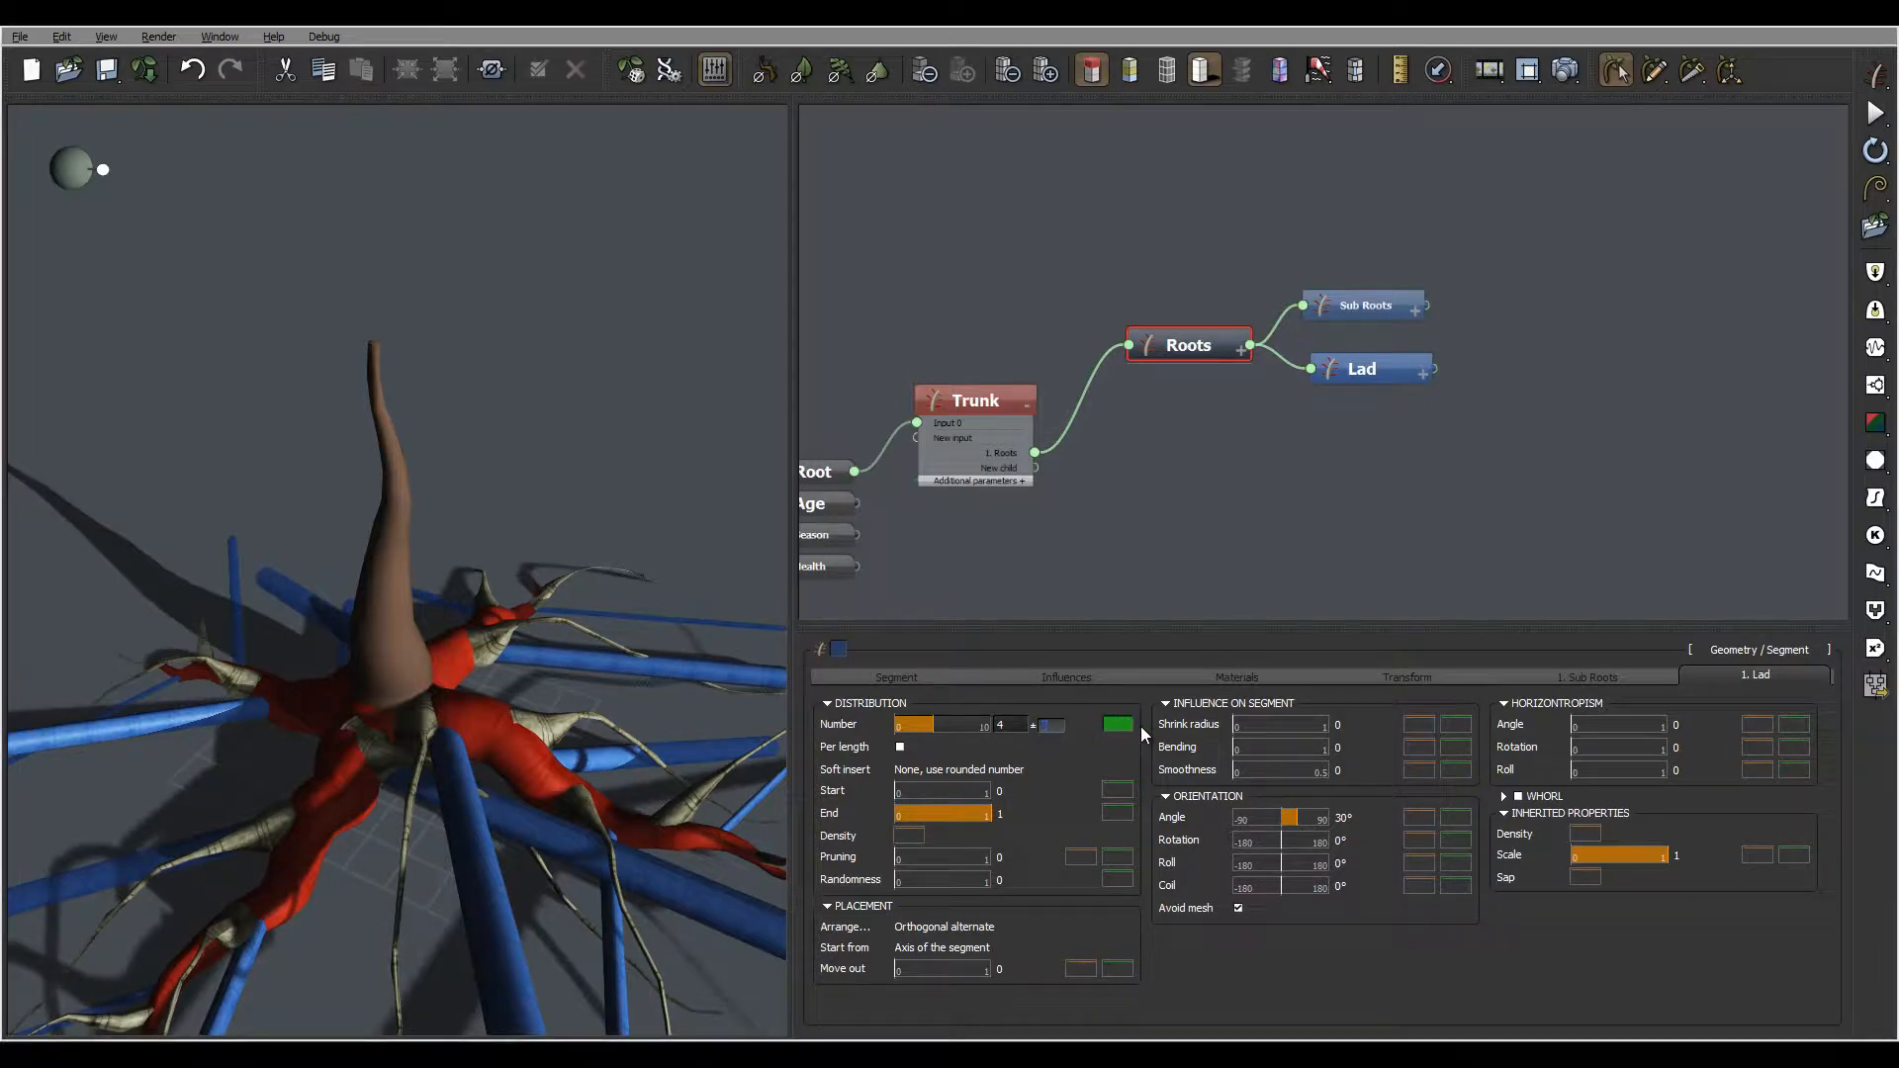
{"action": "type", "text": "1"}
{"action": "key", "text": "Return"}
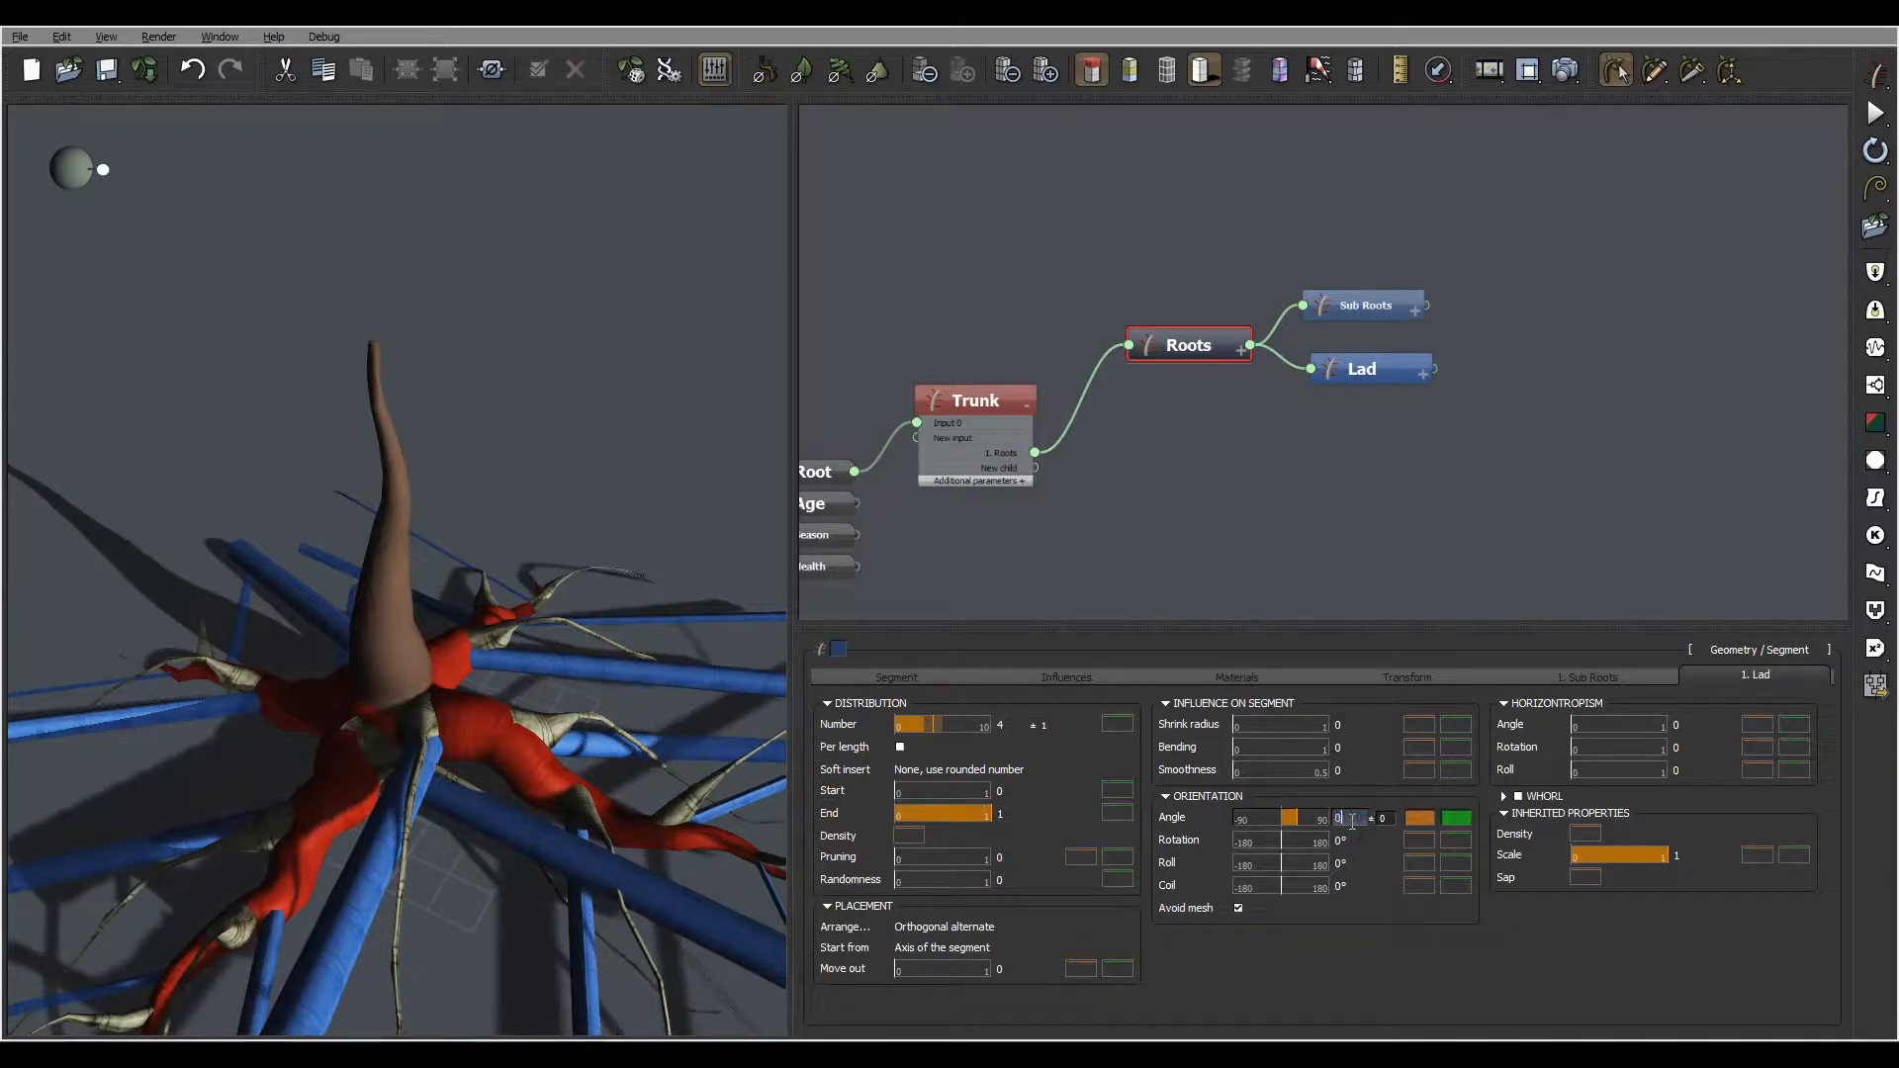
{"action": "key", "text": "Return"}
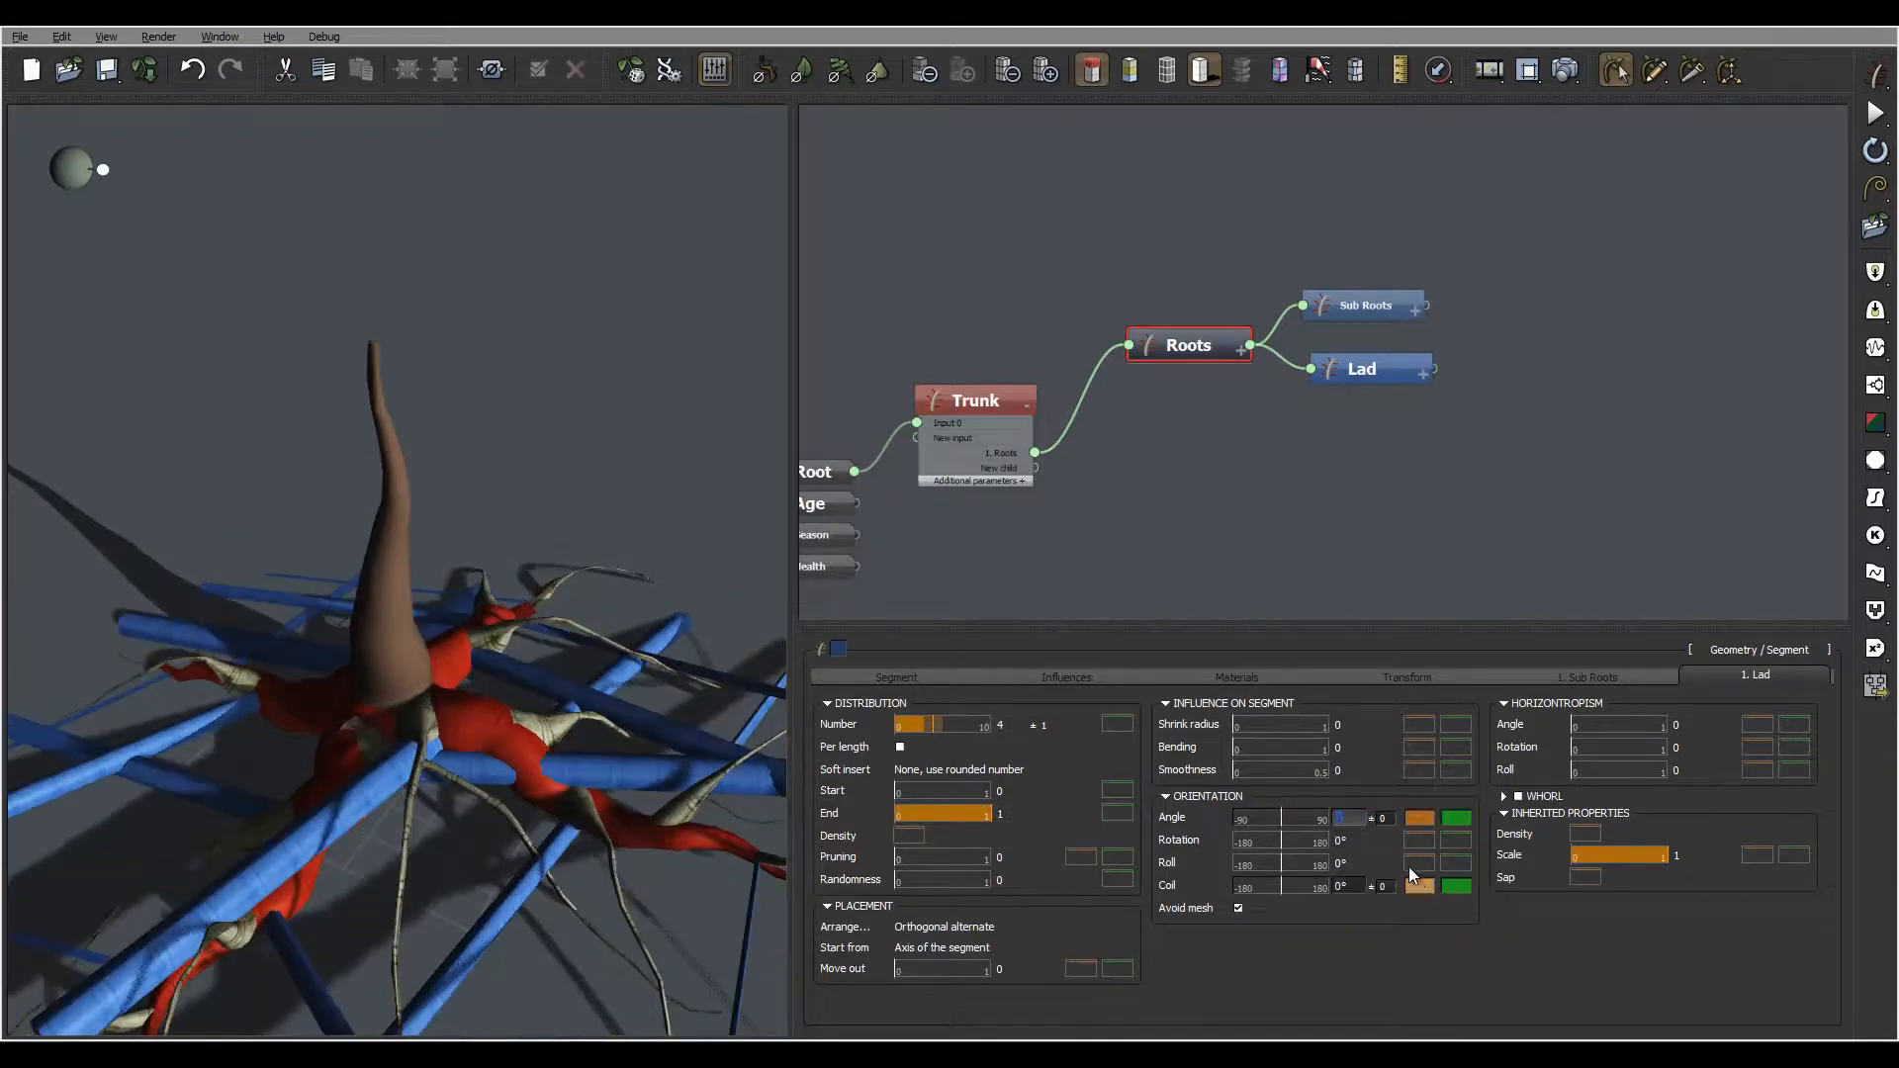
Set the roll of the Lad children to 50° with a variation of 2
{"action": "left_click", "coordinate": [1349, 864]}
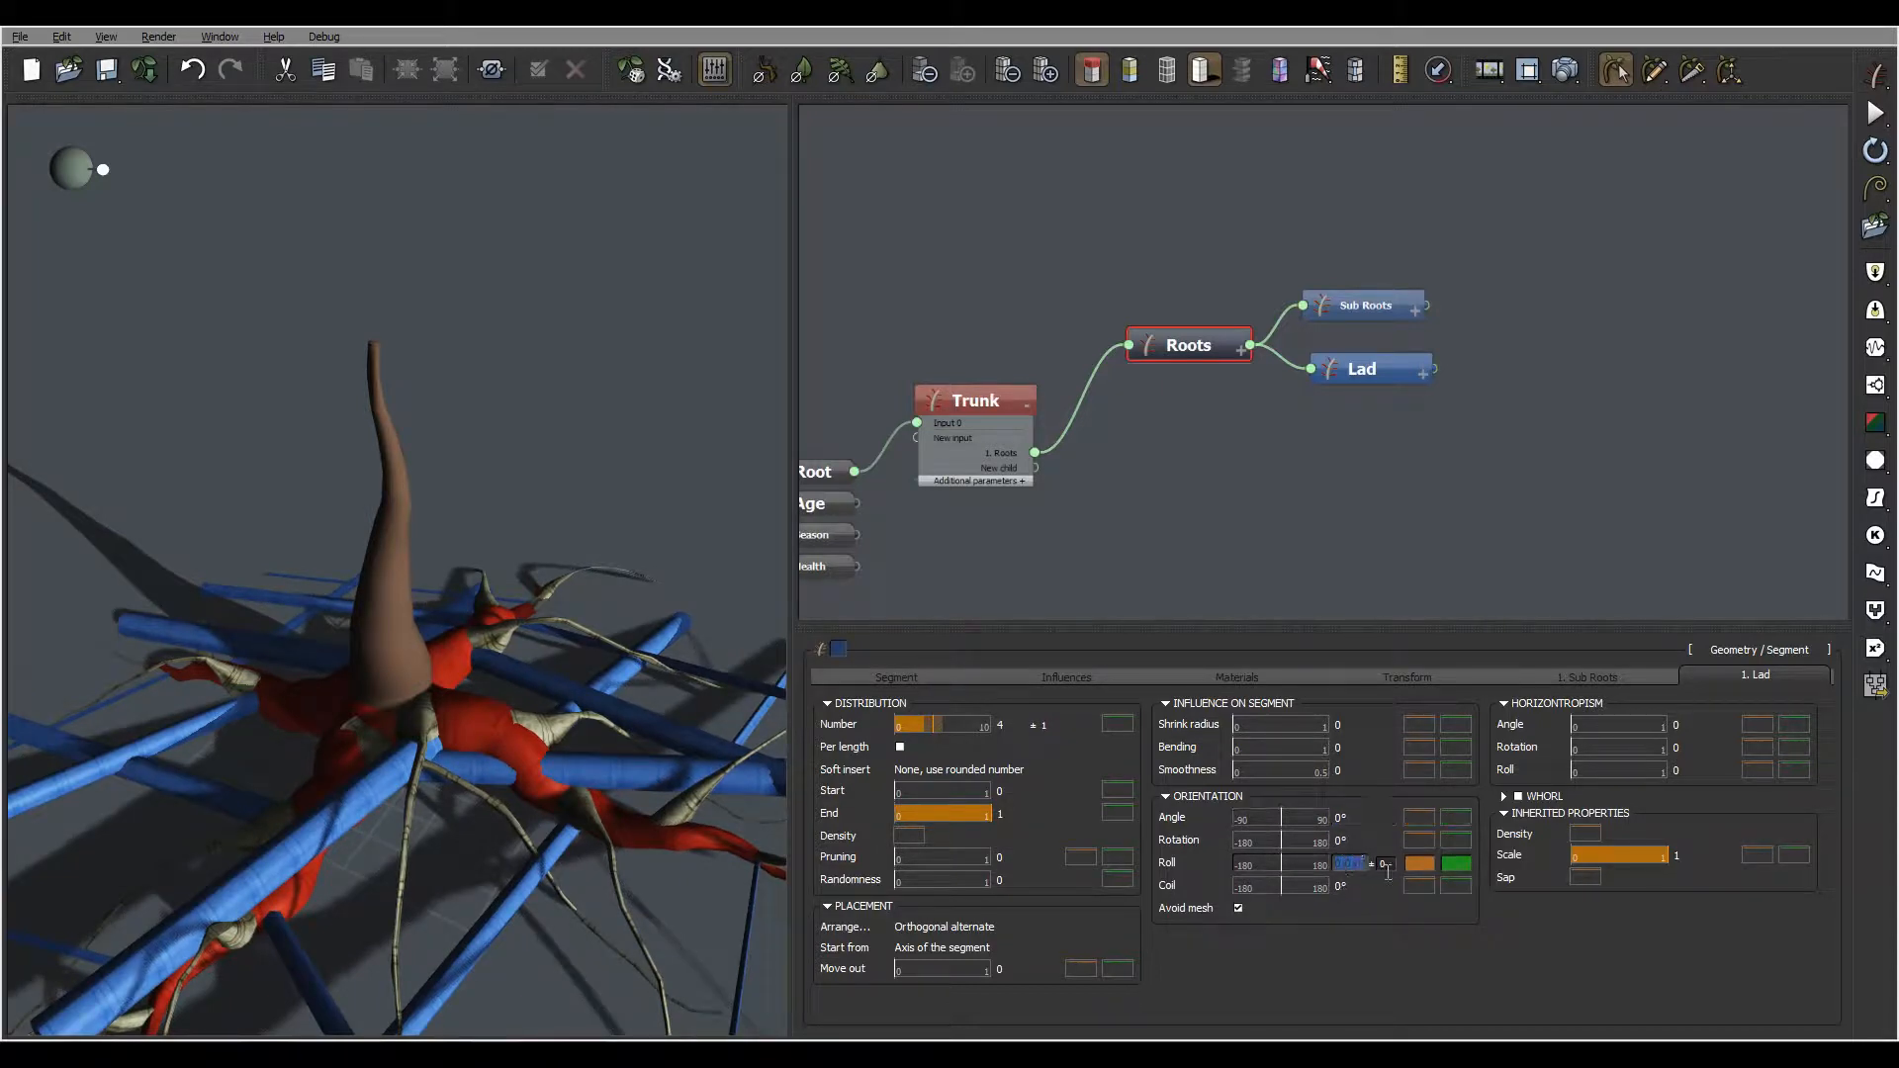
{"action": "type", "text": "50"}
{"action": "key", "text": "Tab"}
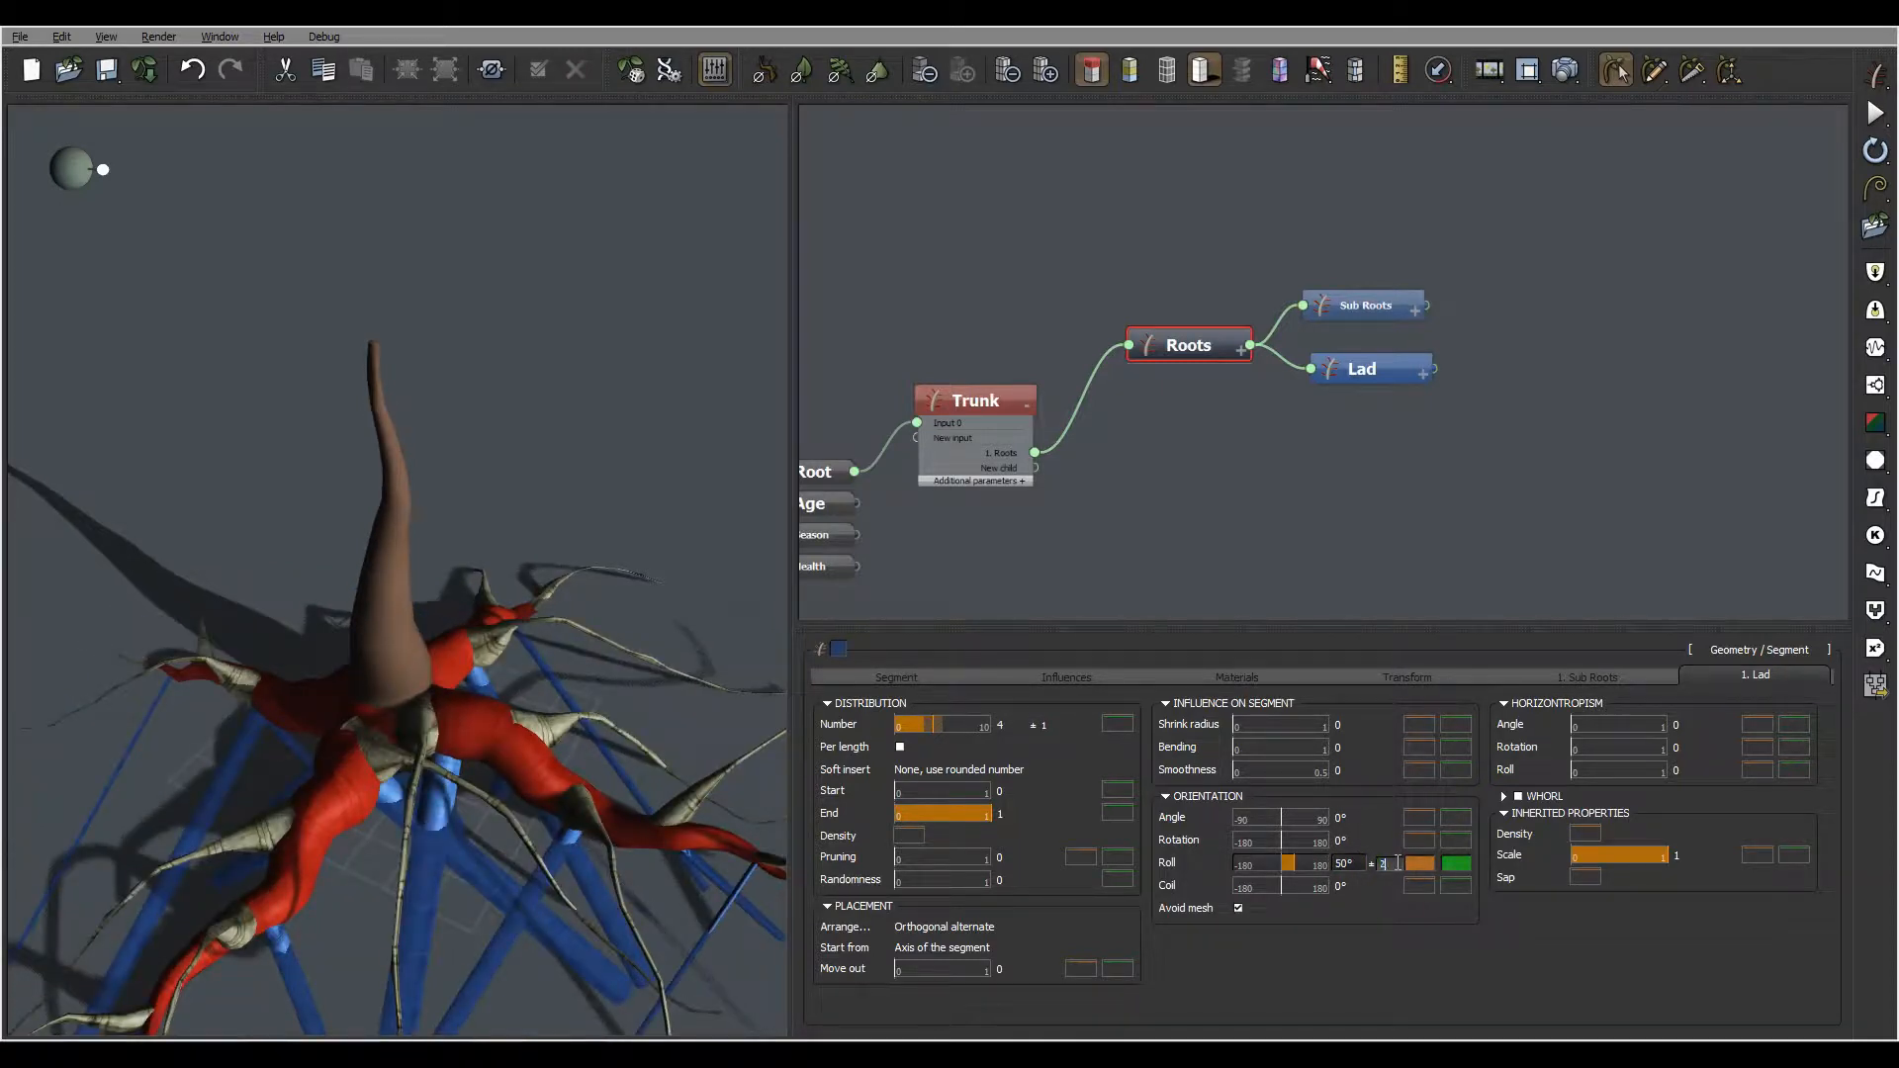
{"action": "type", "text": "2"}
{"action": "key", "text": "Return"}
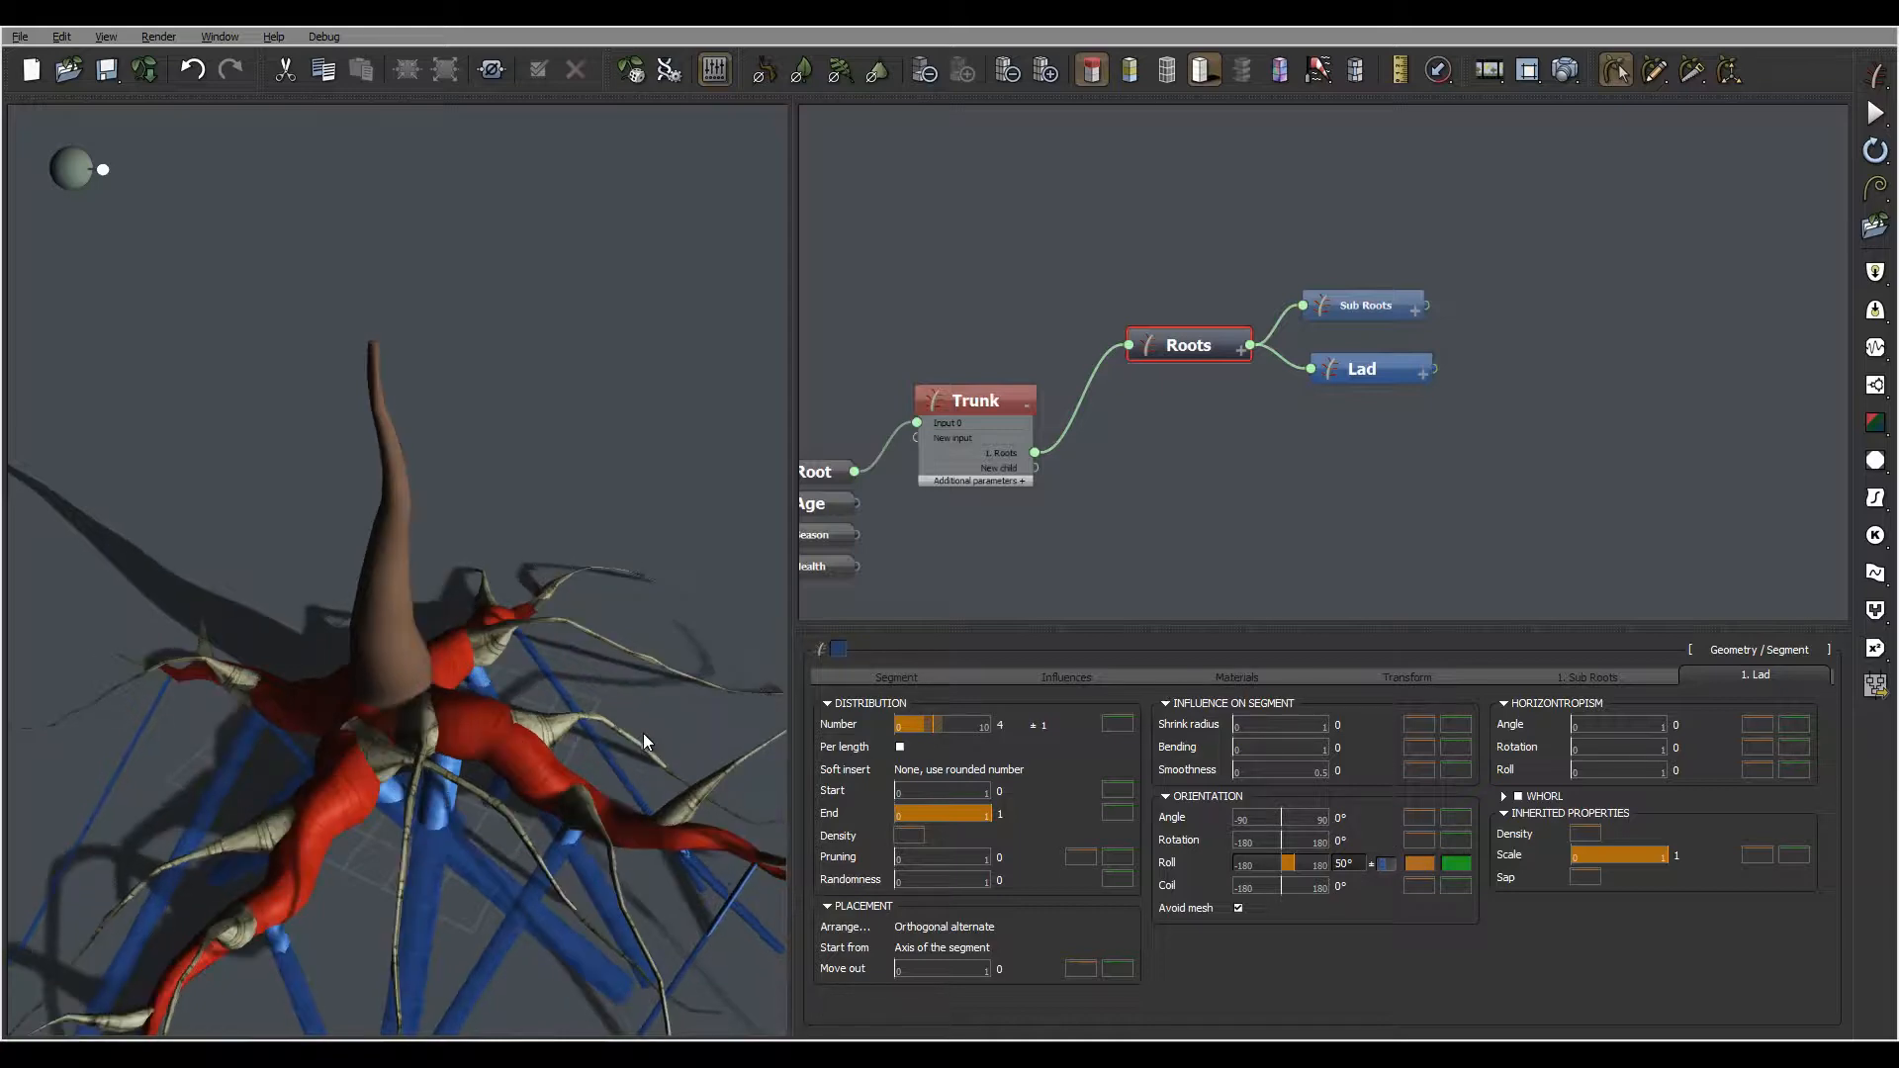
Change the roll of the Lad children to -50°
{"action": "left_click", "coordinate": [1347, 862]}
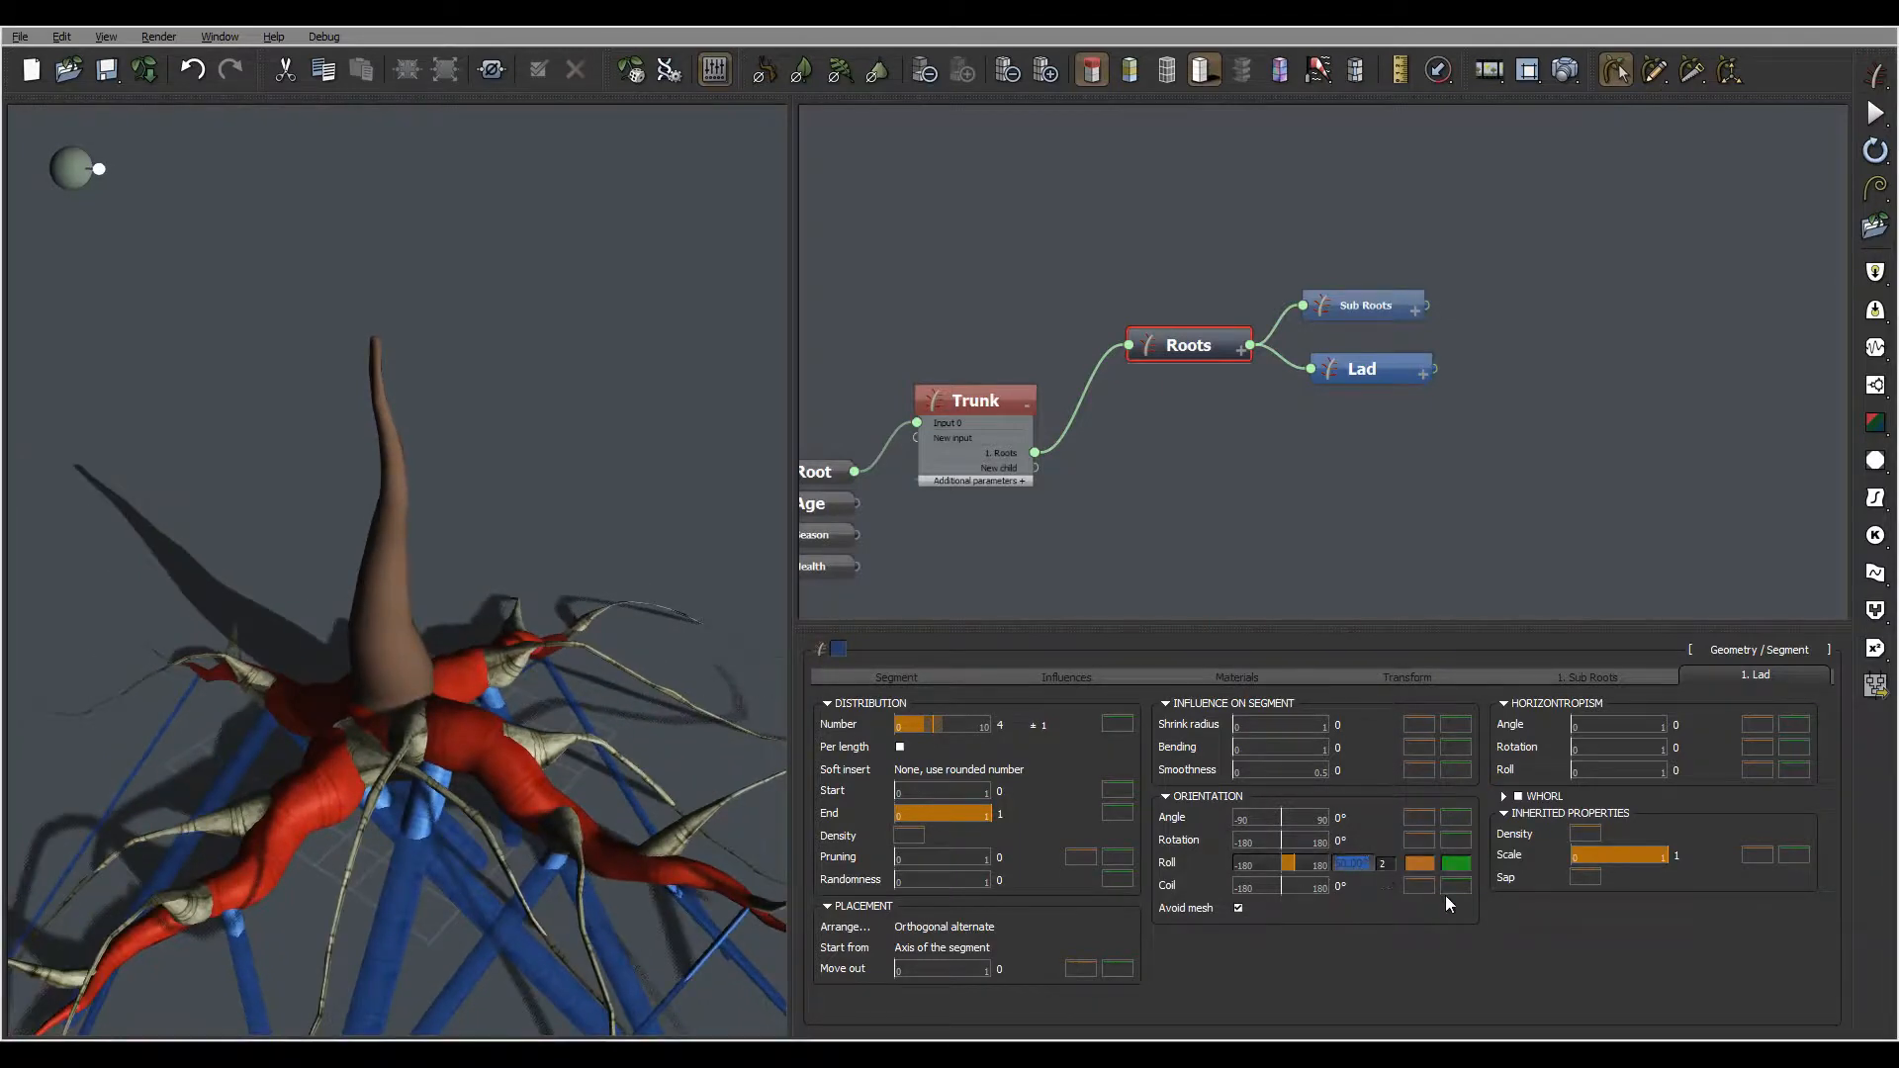
{"action": "type", "text": "-50"}
{"action": "key", "text": "Return"}
Set the number of Lad children to 5 and their start along the Roots to 0.11
{"action": "left_click_drag", "start_coordinate": [478, 727], "coordinate": [415, 748]}
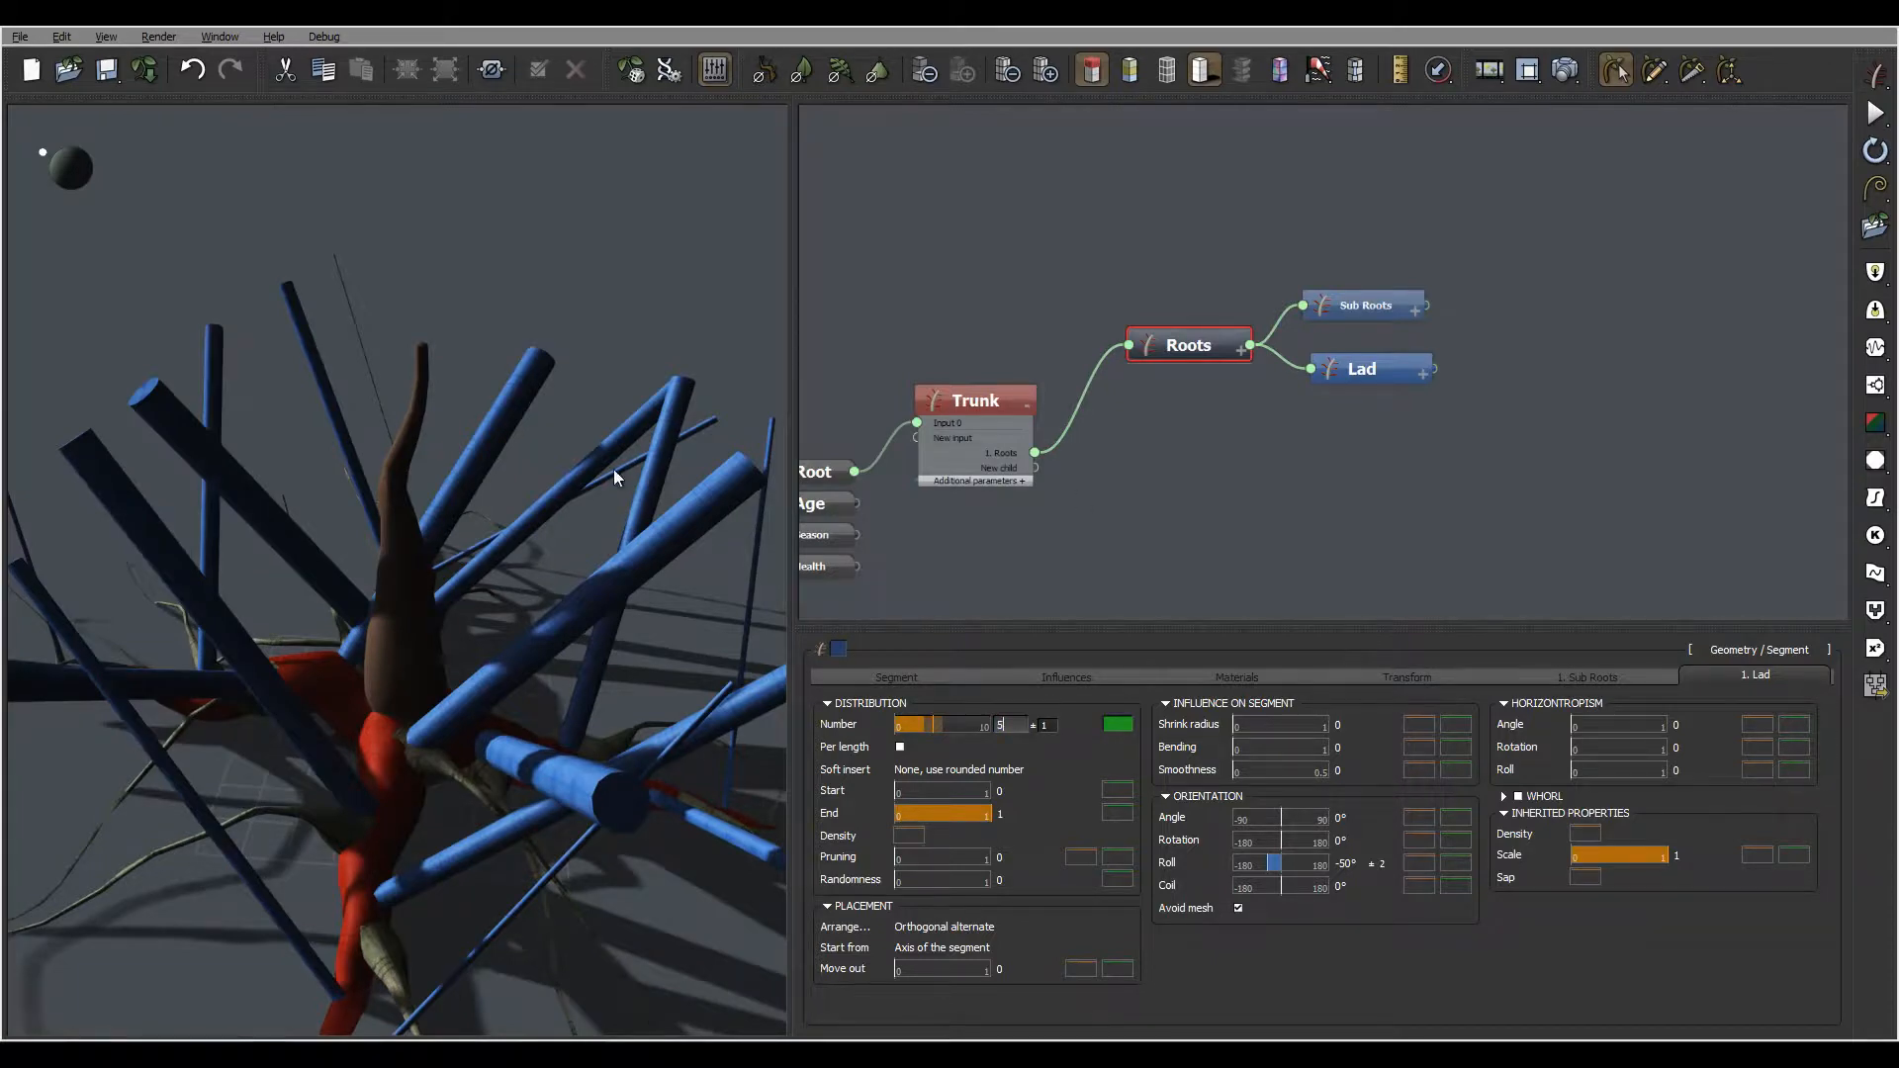
{"action": "key", "text": "Return"}
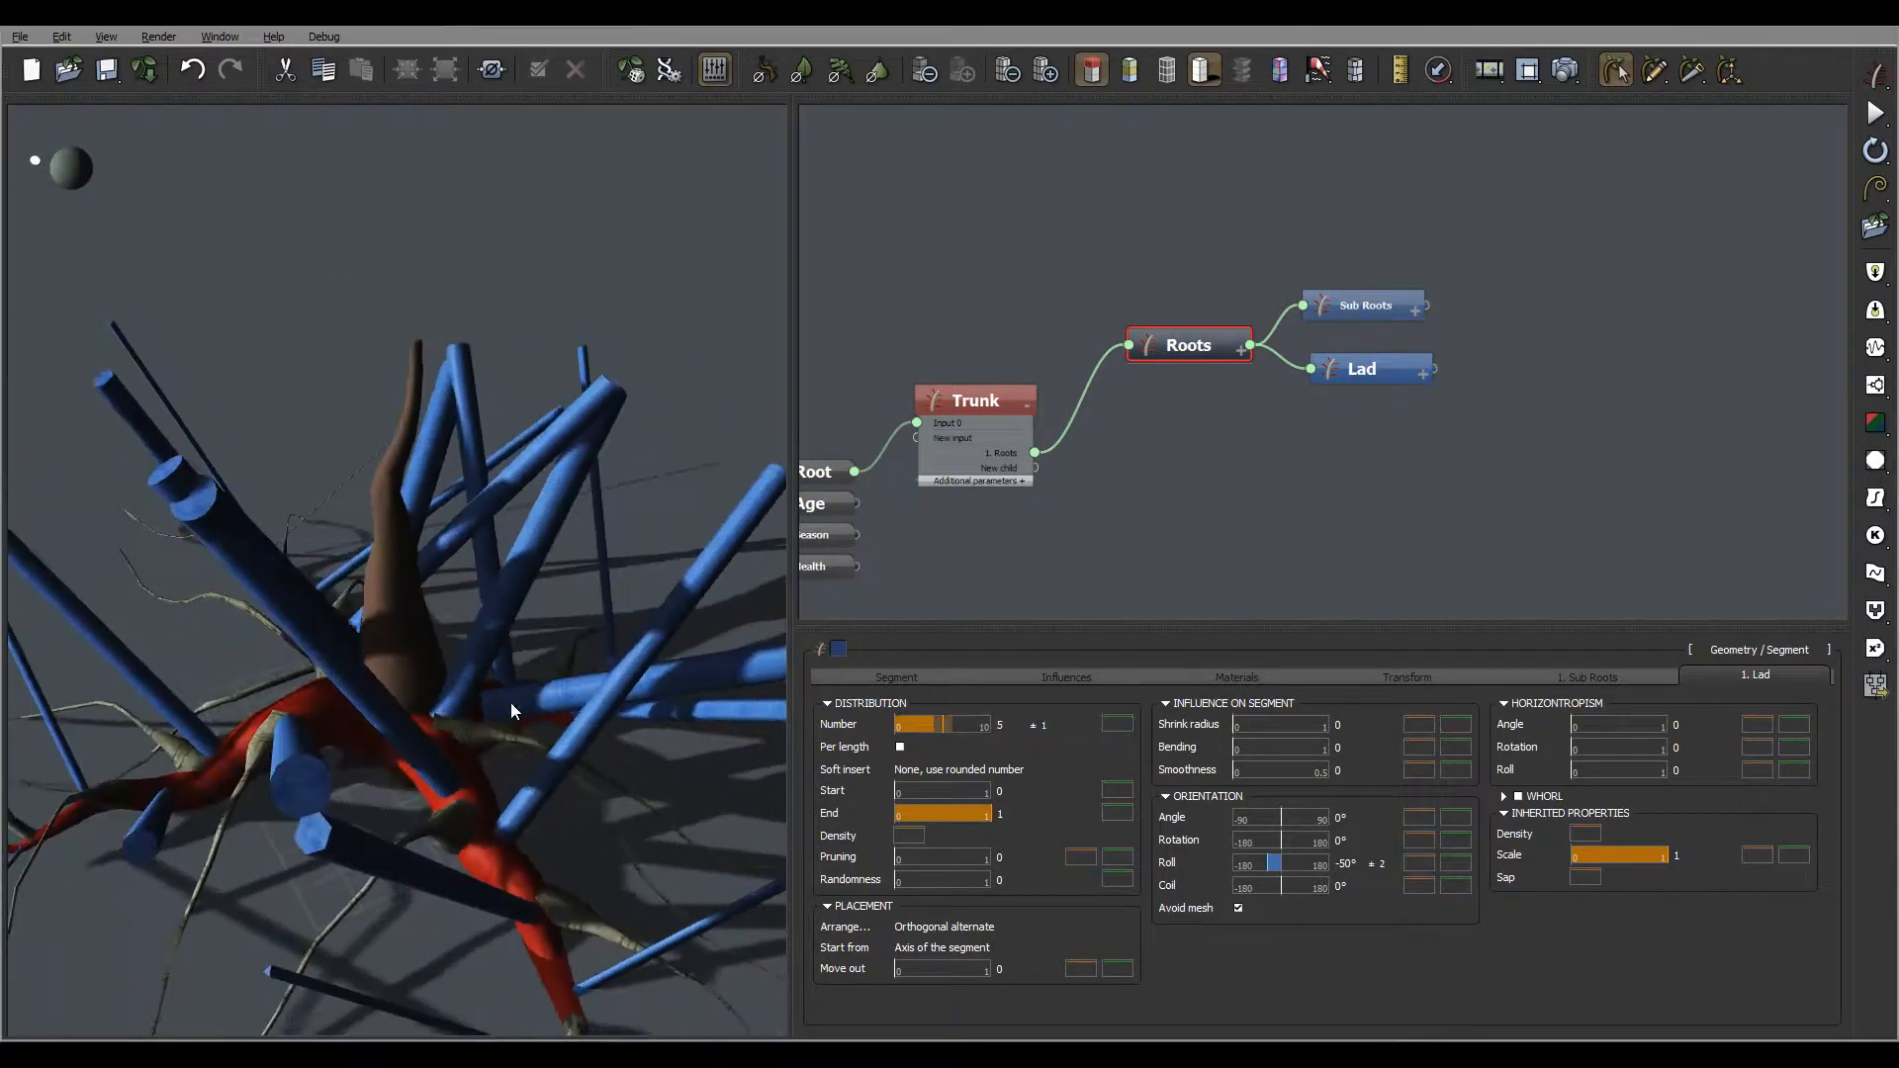
{"action": "left_click_drag", "start_coordinate": [512, 704], "coordinate": [353, 616]}
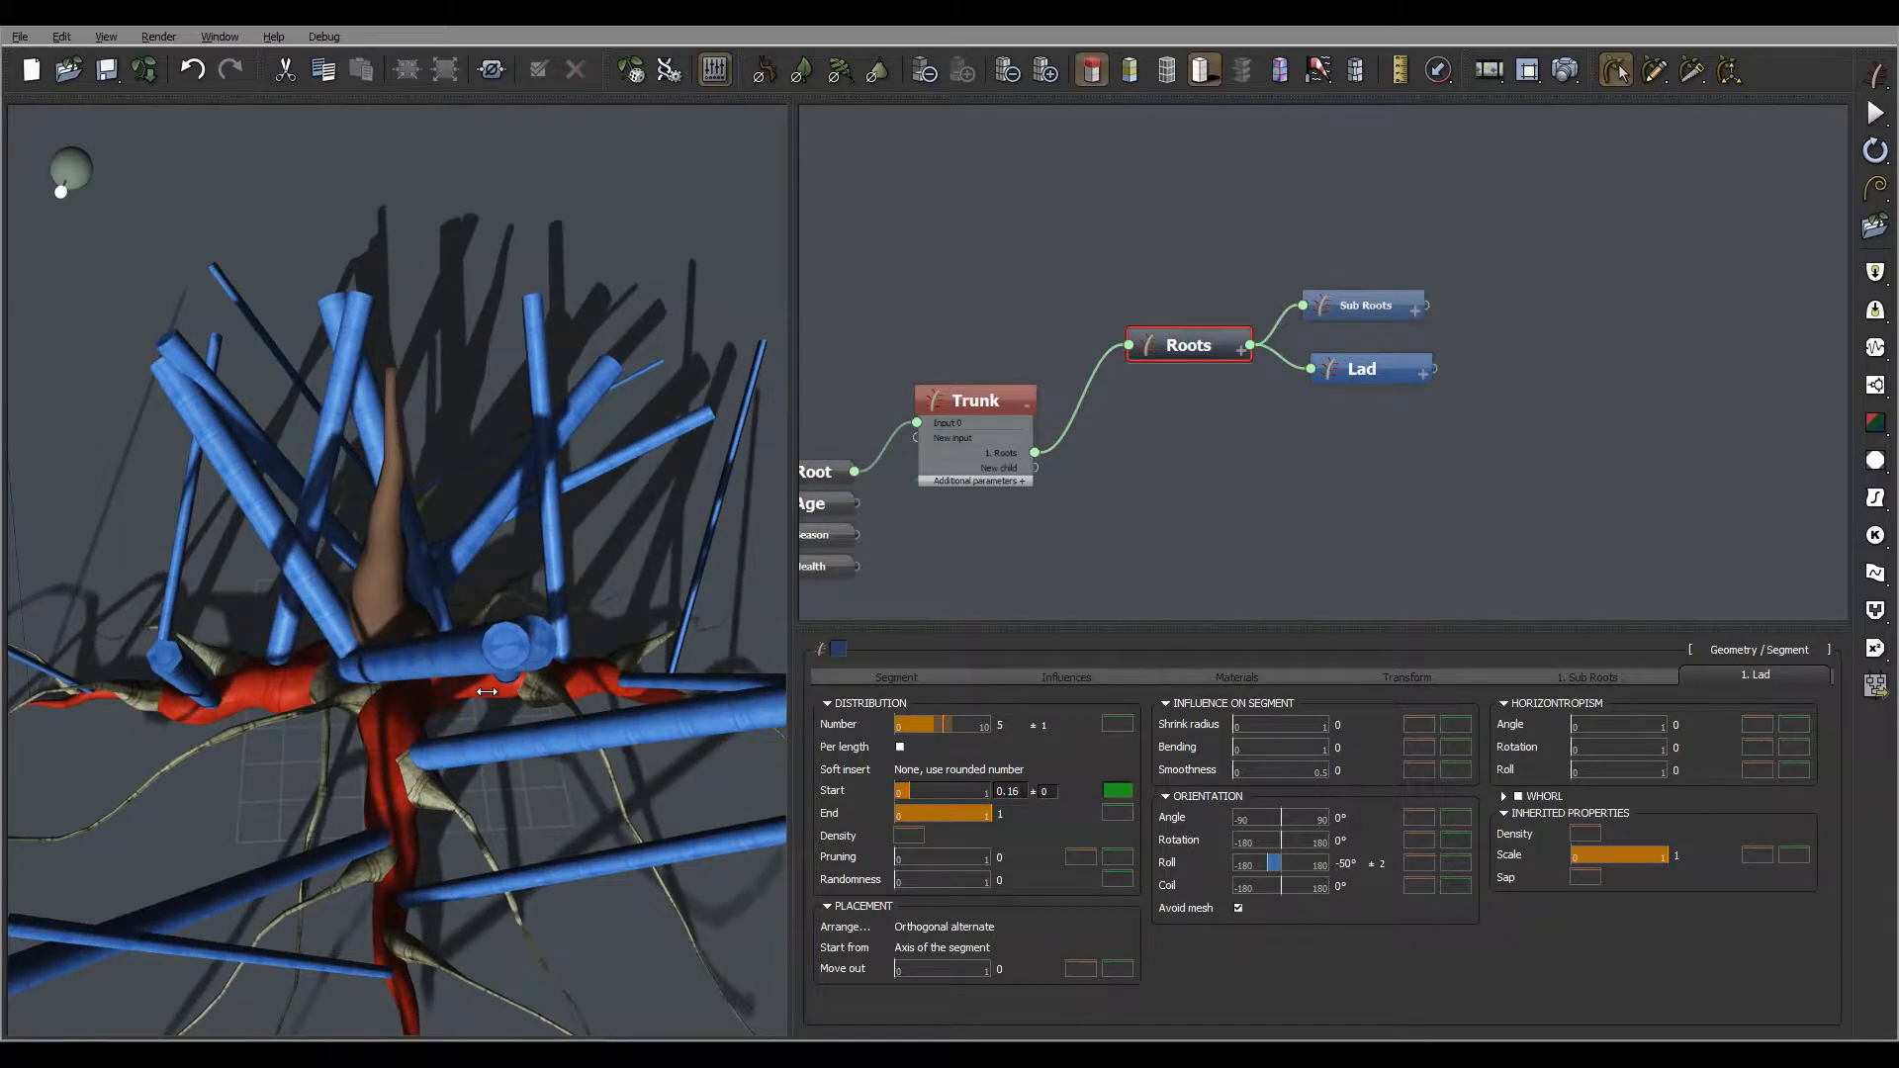
{"action": "left_click_drag", "start_coordinate": [486, 691], "coordinate": [633, 718]}
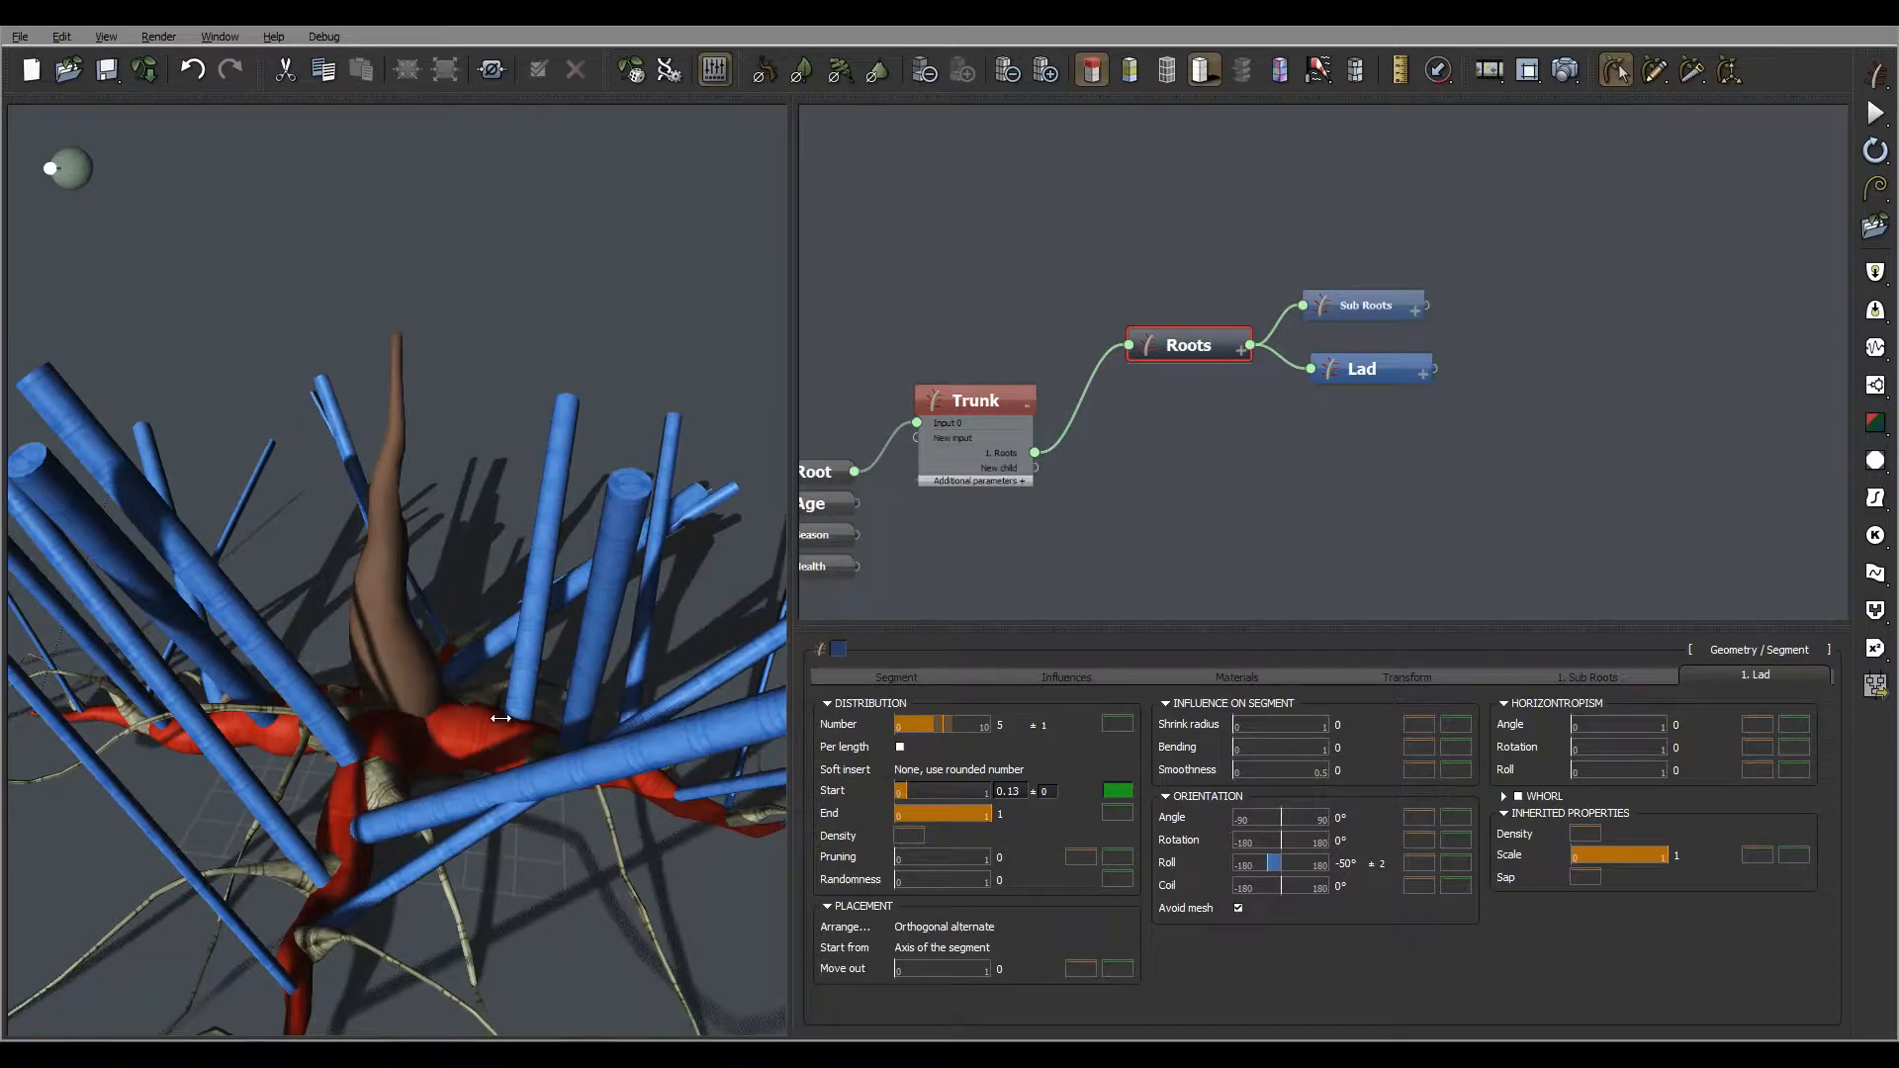
{"action": "mouse_move", "coordinate": [500, 718]}
{"action": "left_mouse_down"}
{"action": "mouse_move", "coordinate": [342, 724]}
{"action": "mouse_move", "coordinate": [586, 704]}
{"action": "mouse_move", "coordinate": [595, 648]}
{"action": "mouse_move", "coordinate": [613, 718]}
{"action": "mouse_move", "coordinate": [497, 709]}
{"action": "left_mouse_up"}
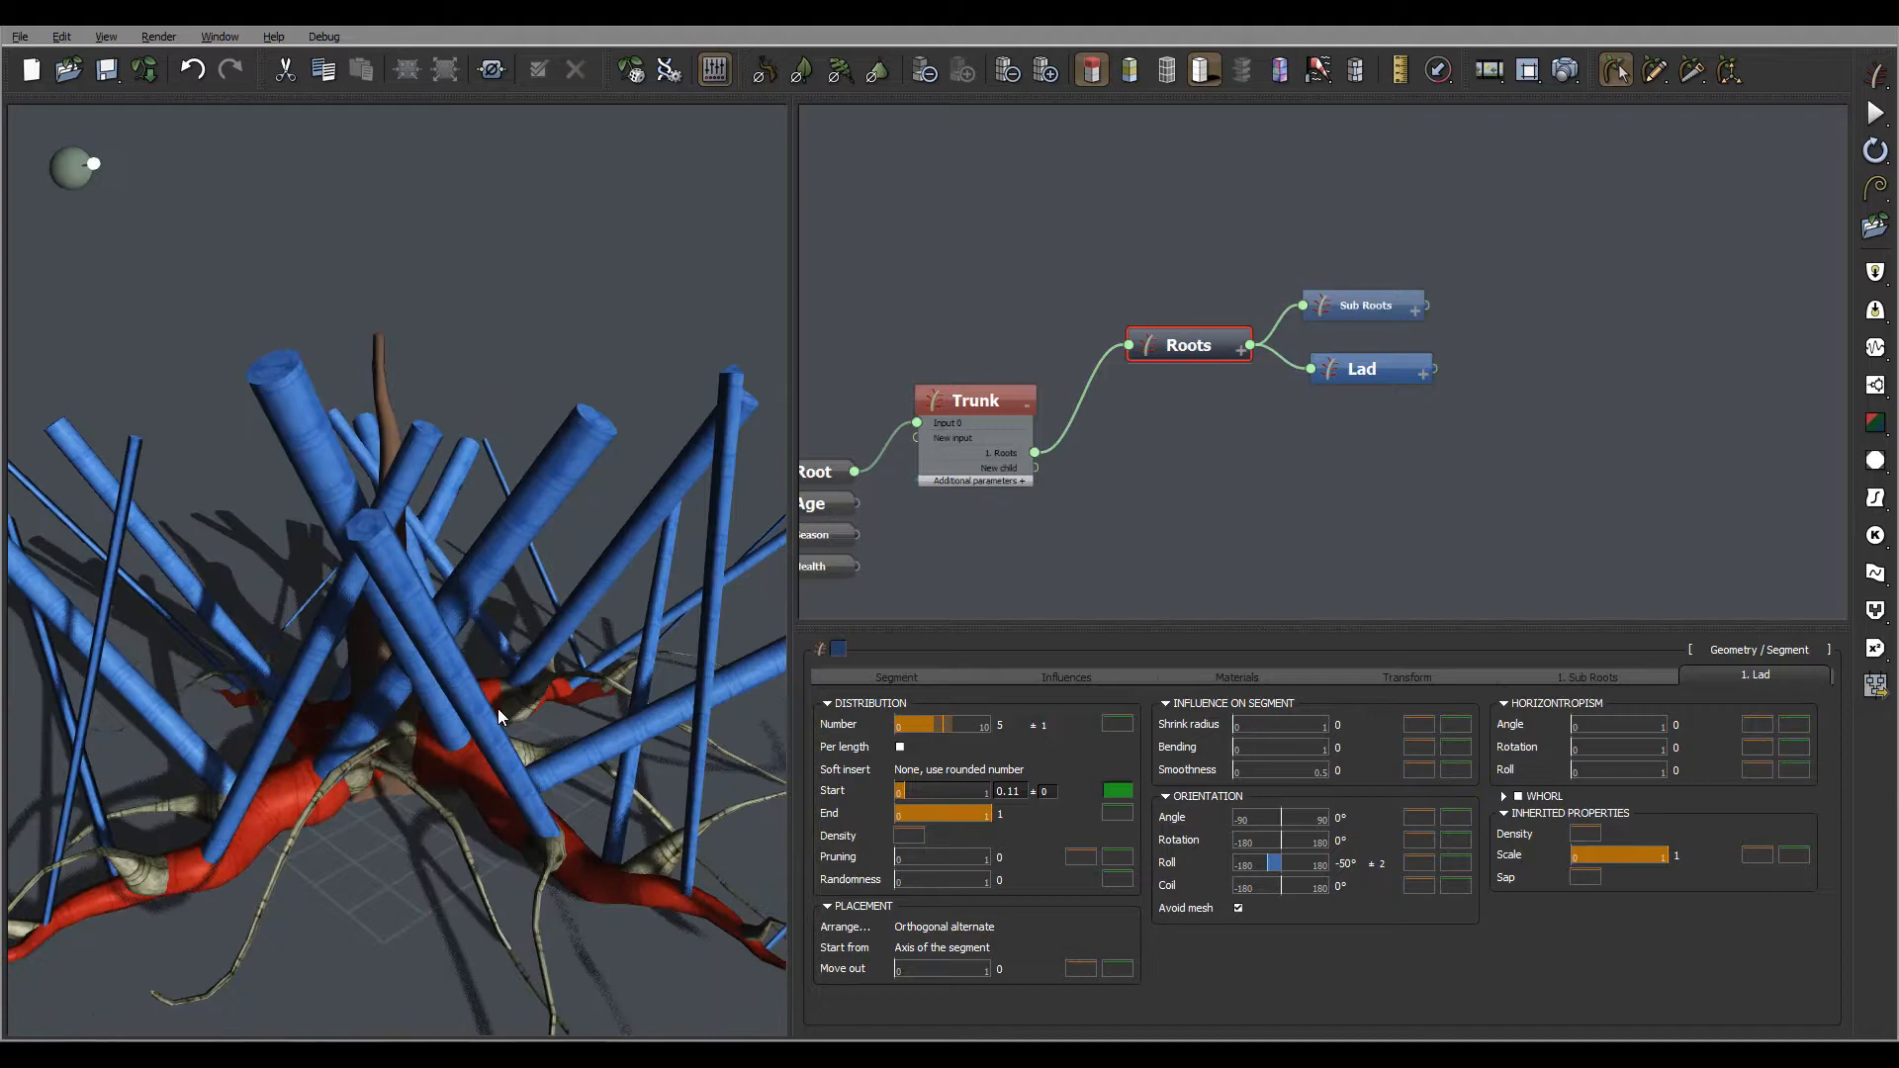
Set the length of the Lad segments to 0.2
{"action": "left_click", "coordinate": [1388, 364]}
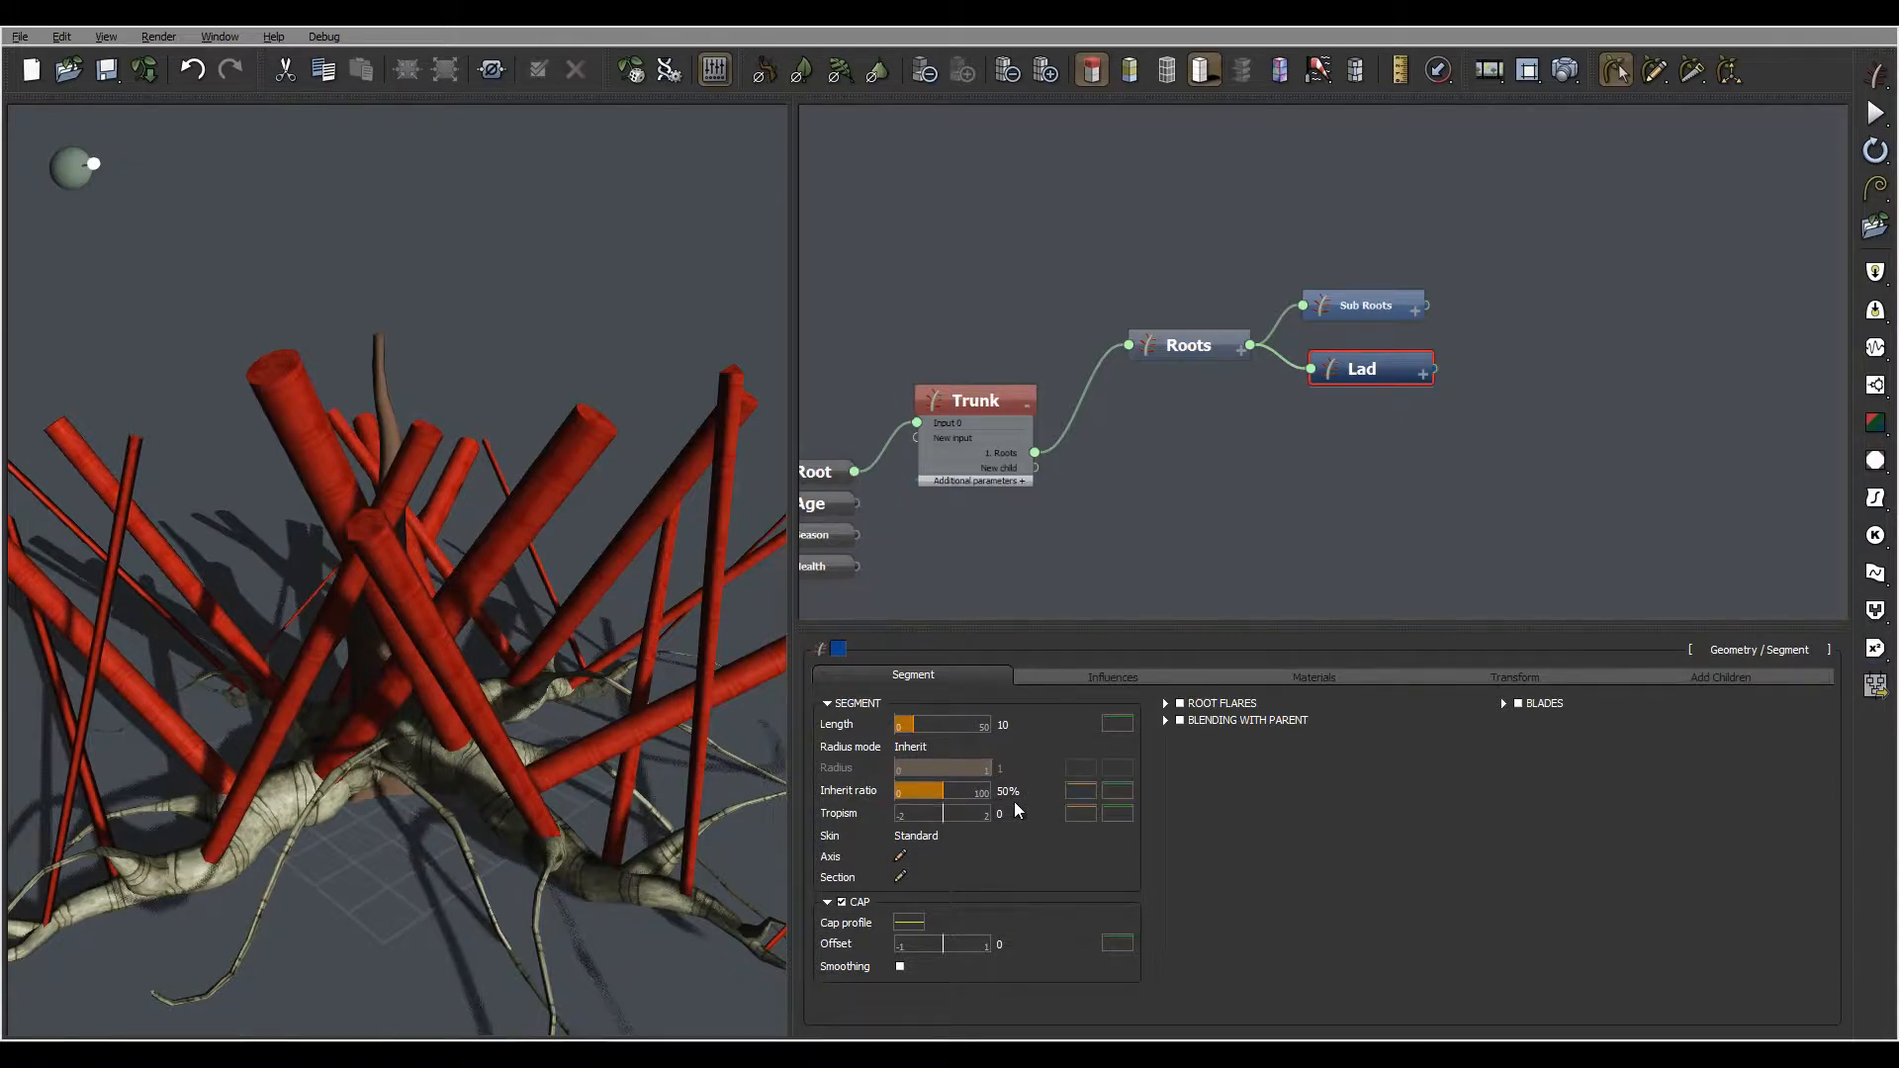
{"action": "left_click", "coordinate": [1020, 725]}
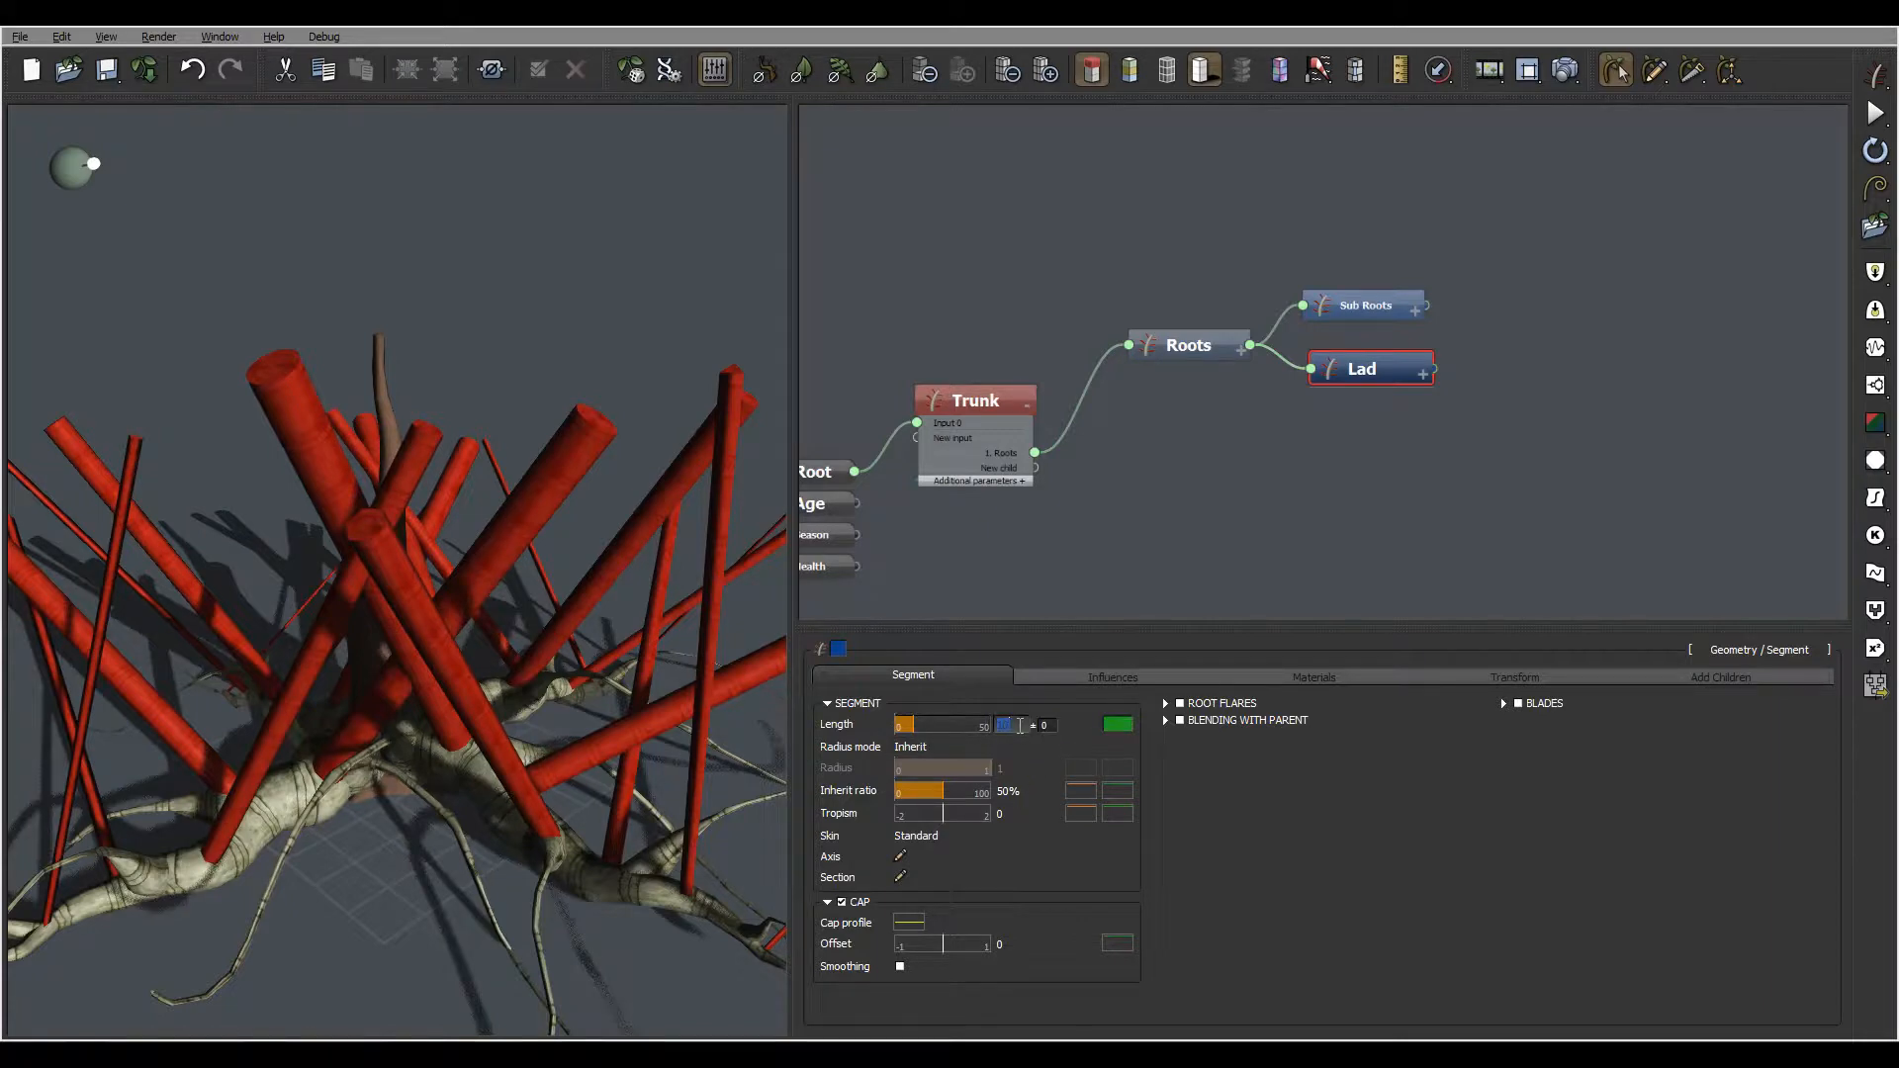
{"action": "key", "text": "Return"}
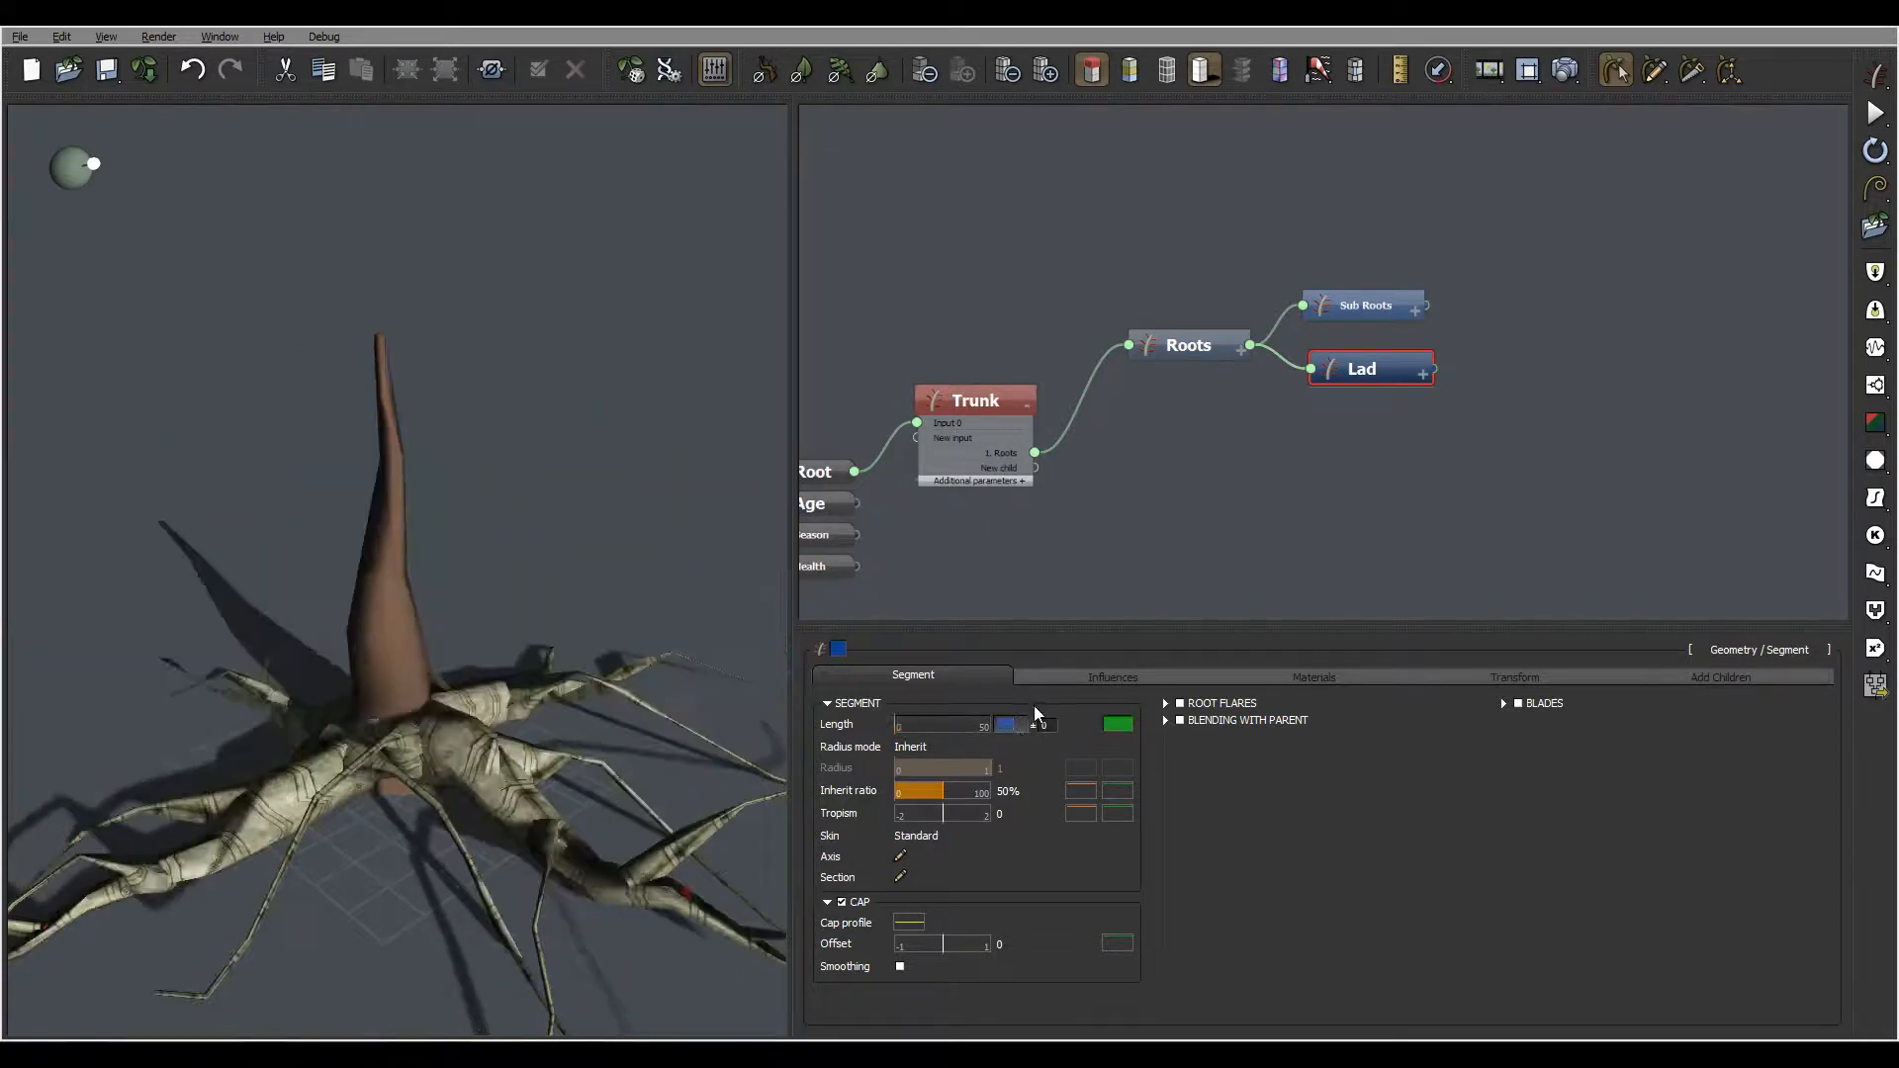
{"action": "left_click_drag", "start_coordinate": [496, 708], "coordinate": [567, 784]}
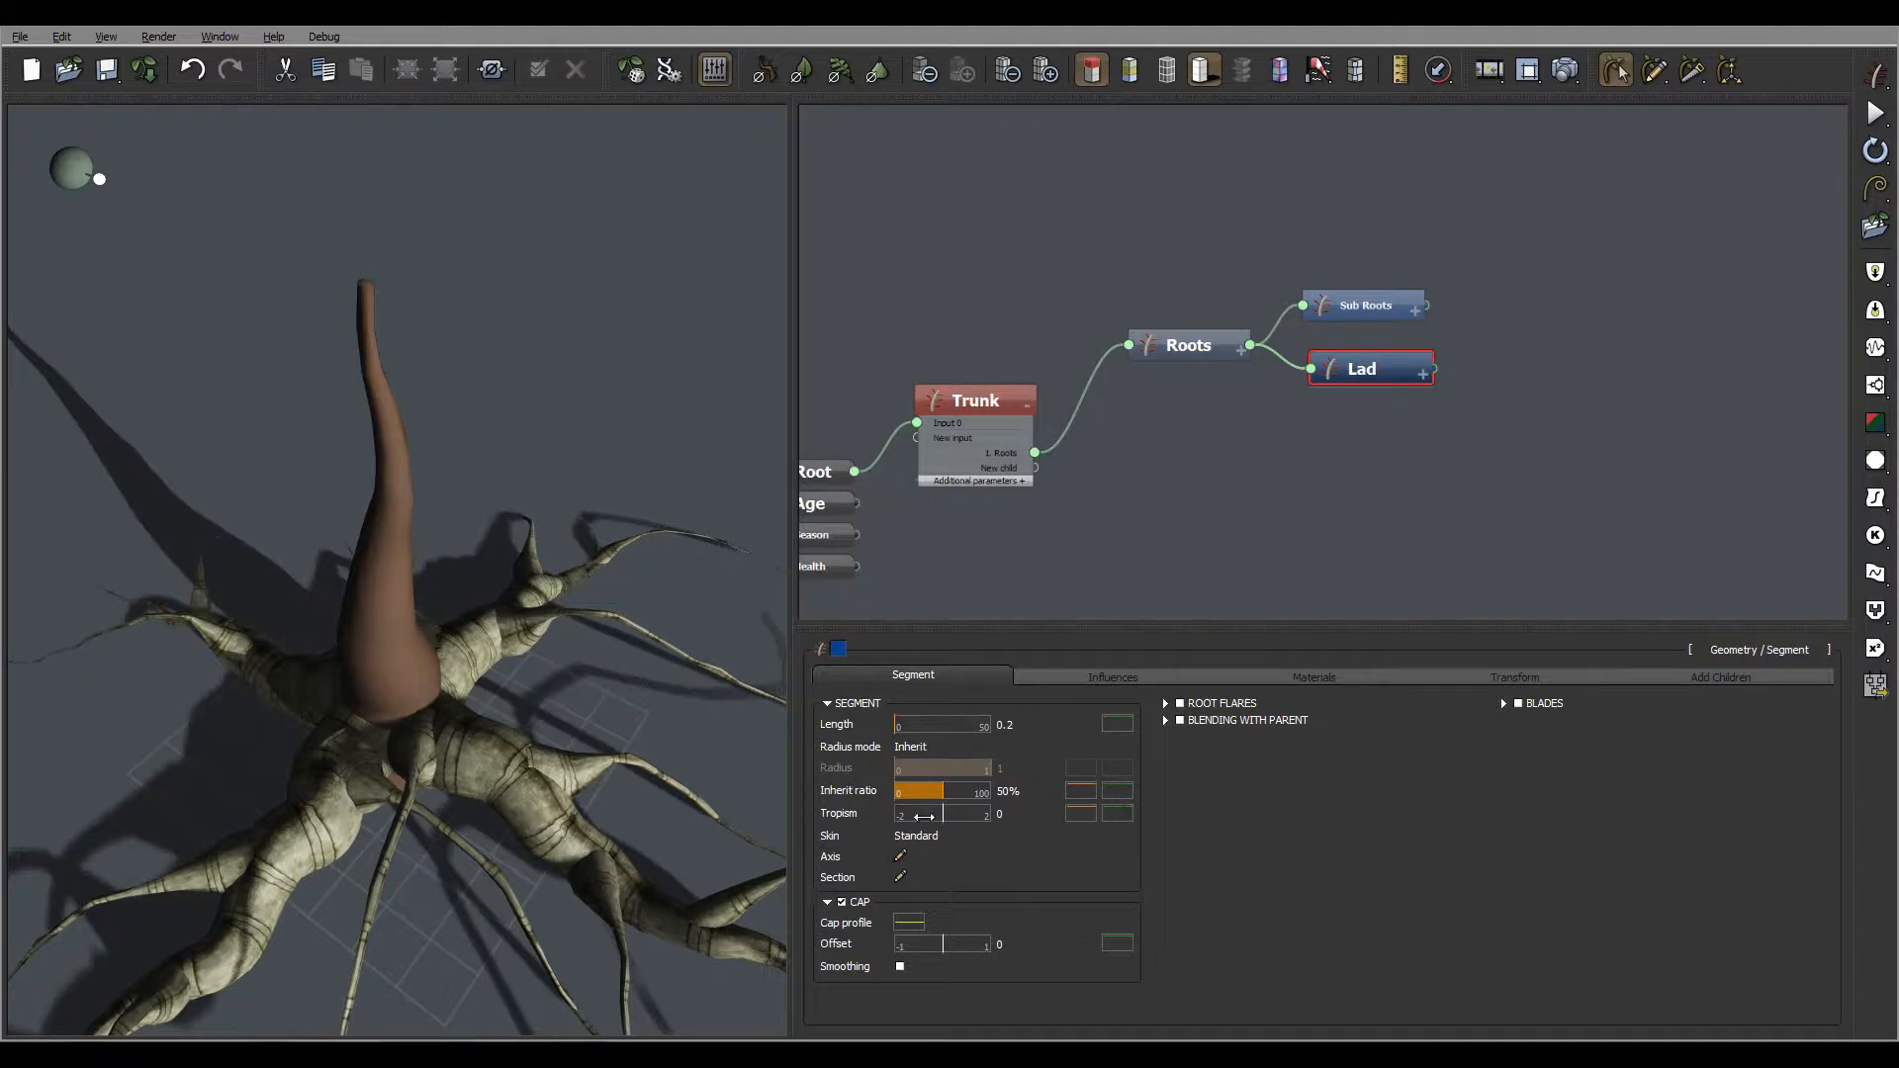
{"action": "left_click_drag", "start_coordinate": [593, 781], "coordinate": [443, 724]}
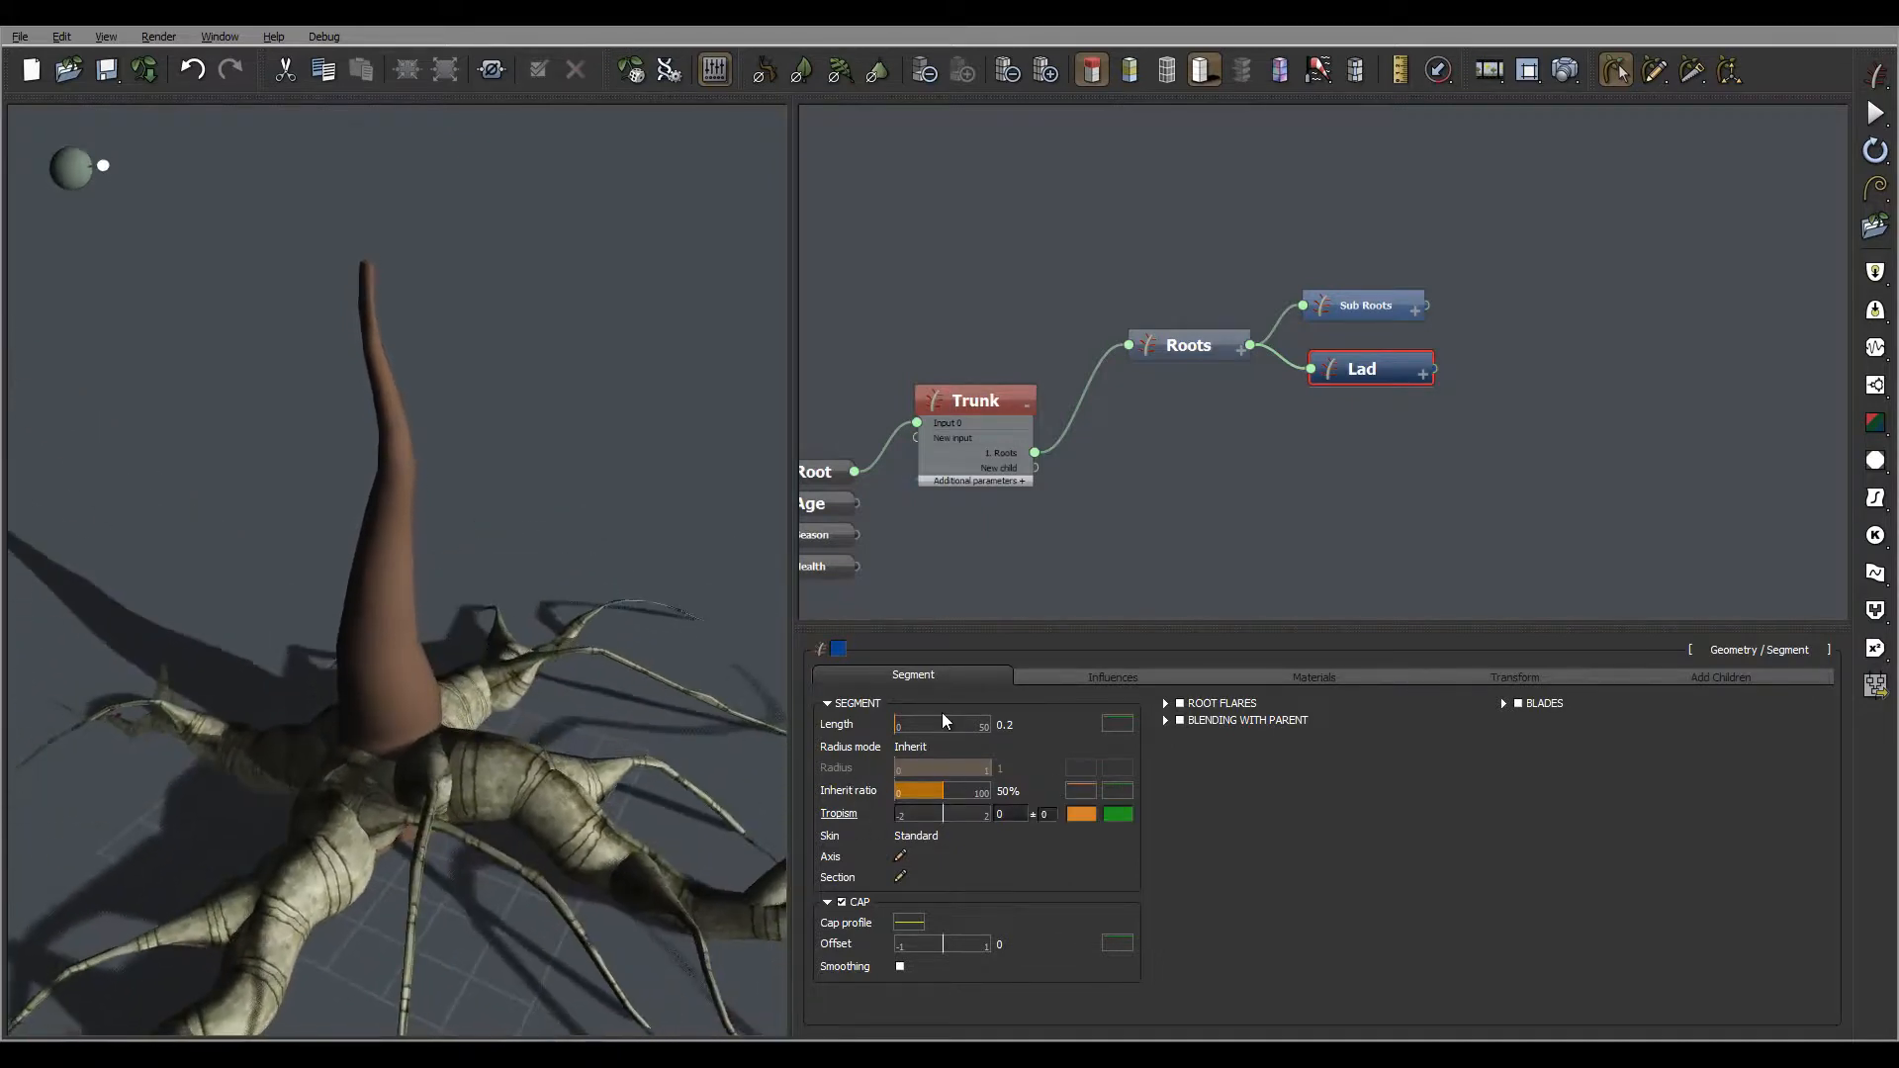
Change the length of the Lad segments to 1
{"action": "double_click", "coordinate": [1013, 725]}
{"action": "type", "text": "1"}
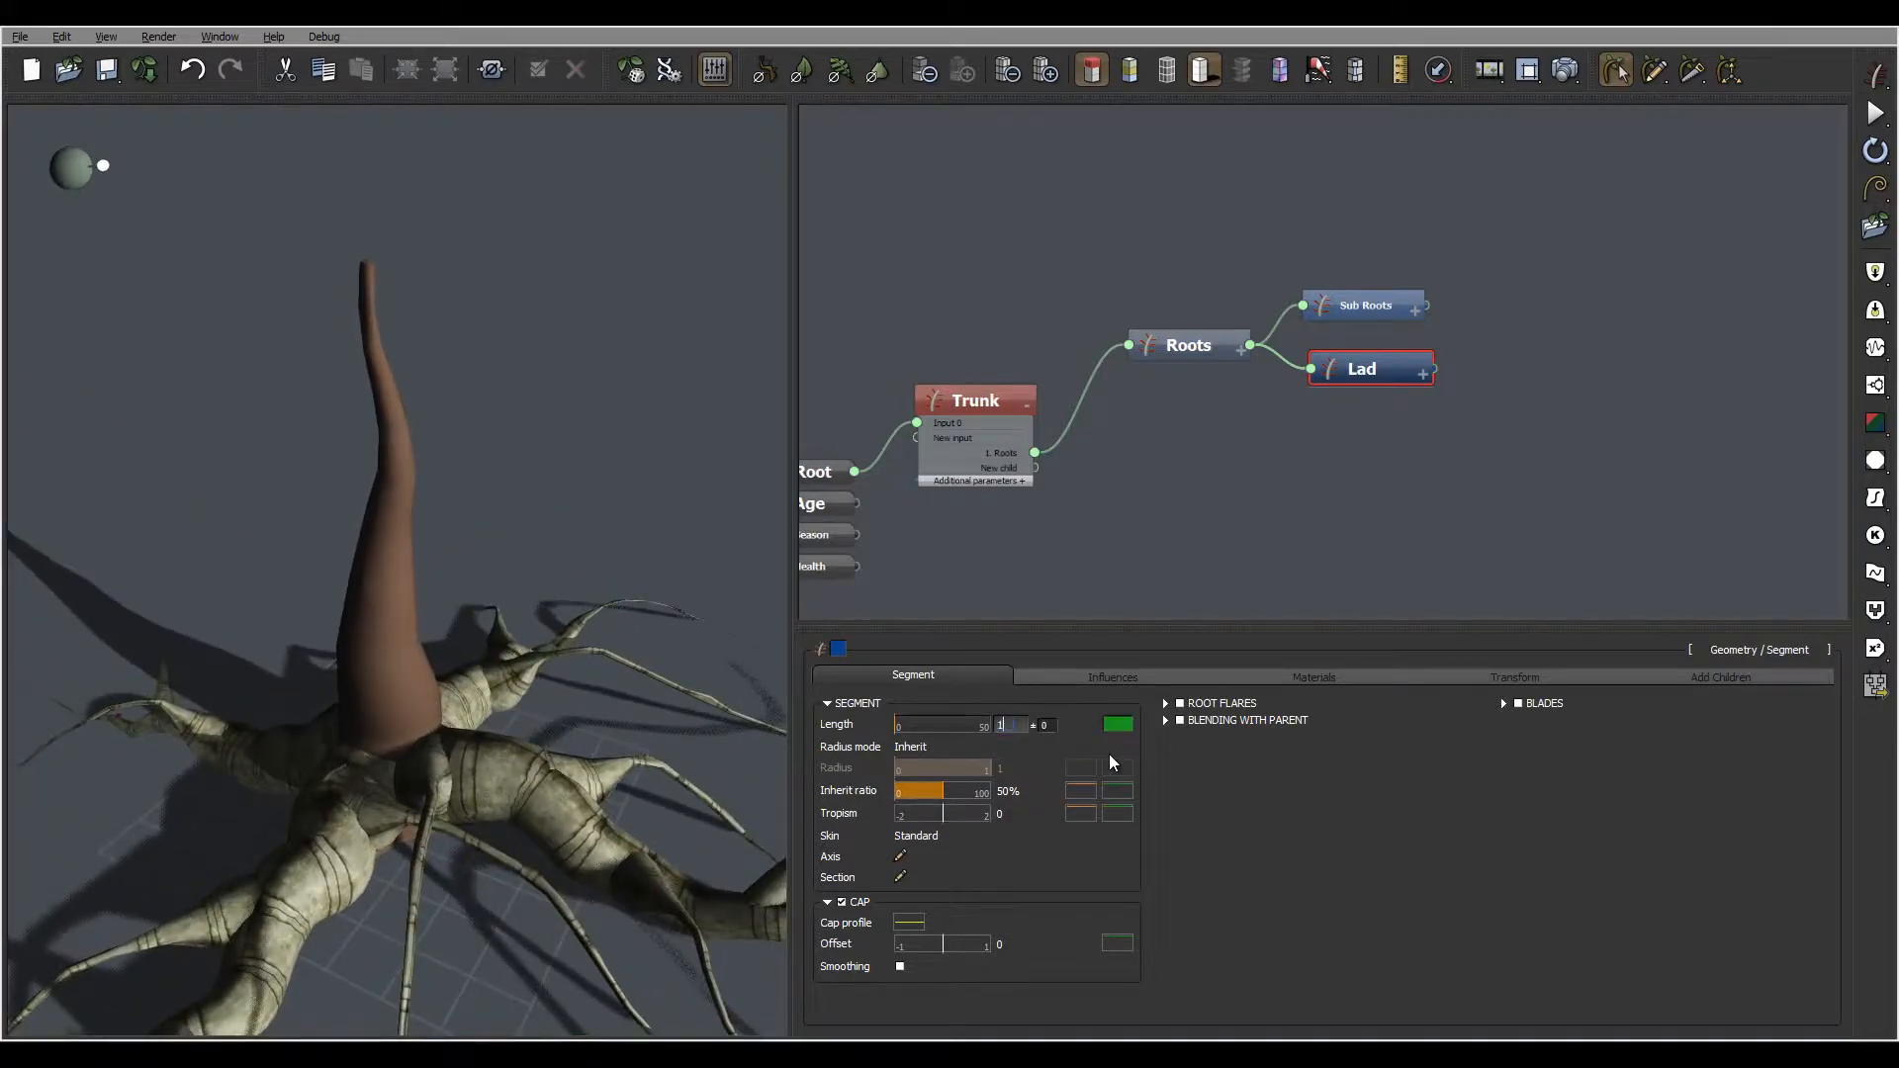
{"action": "key", "text": "Return"}
{"action": "left_click_drag", "start_coordinate": [637, 703], "coordinate": [762, 745]}
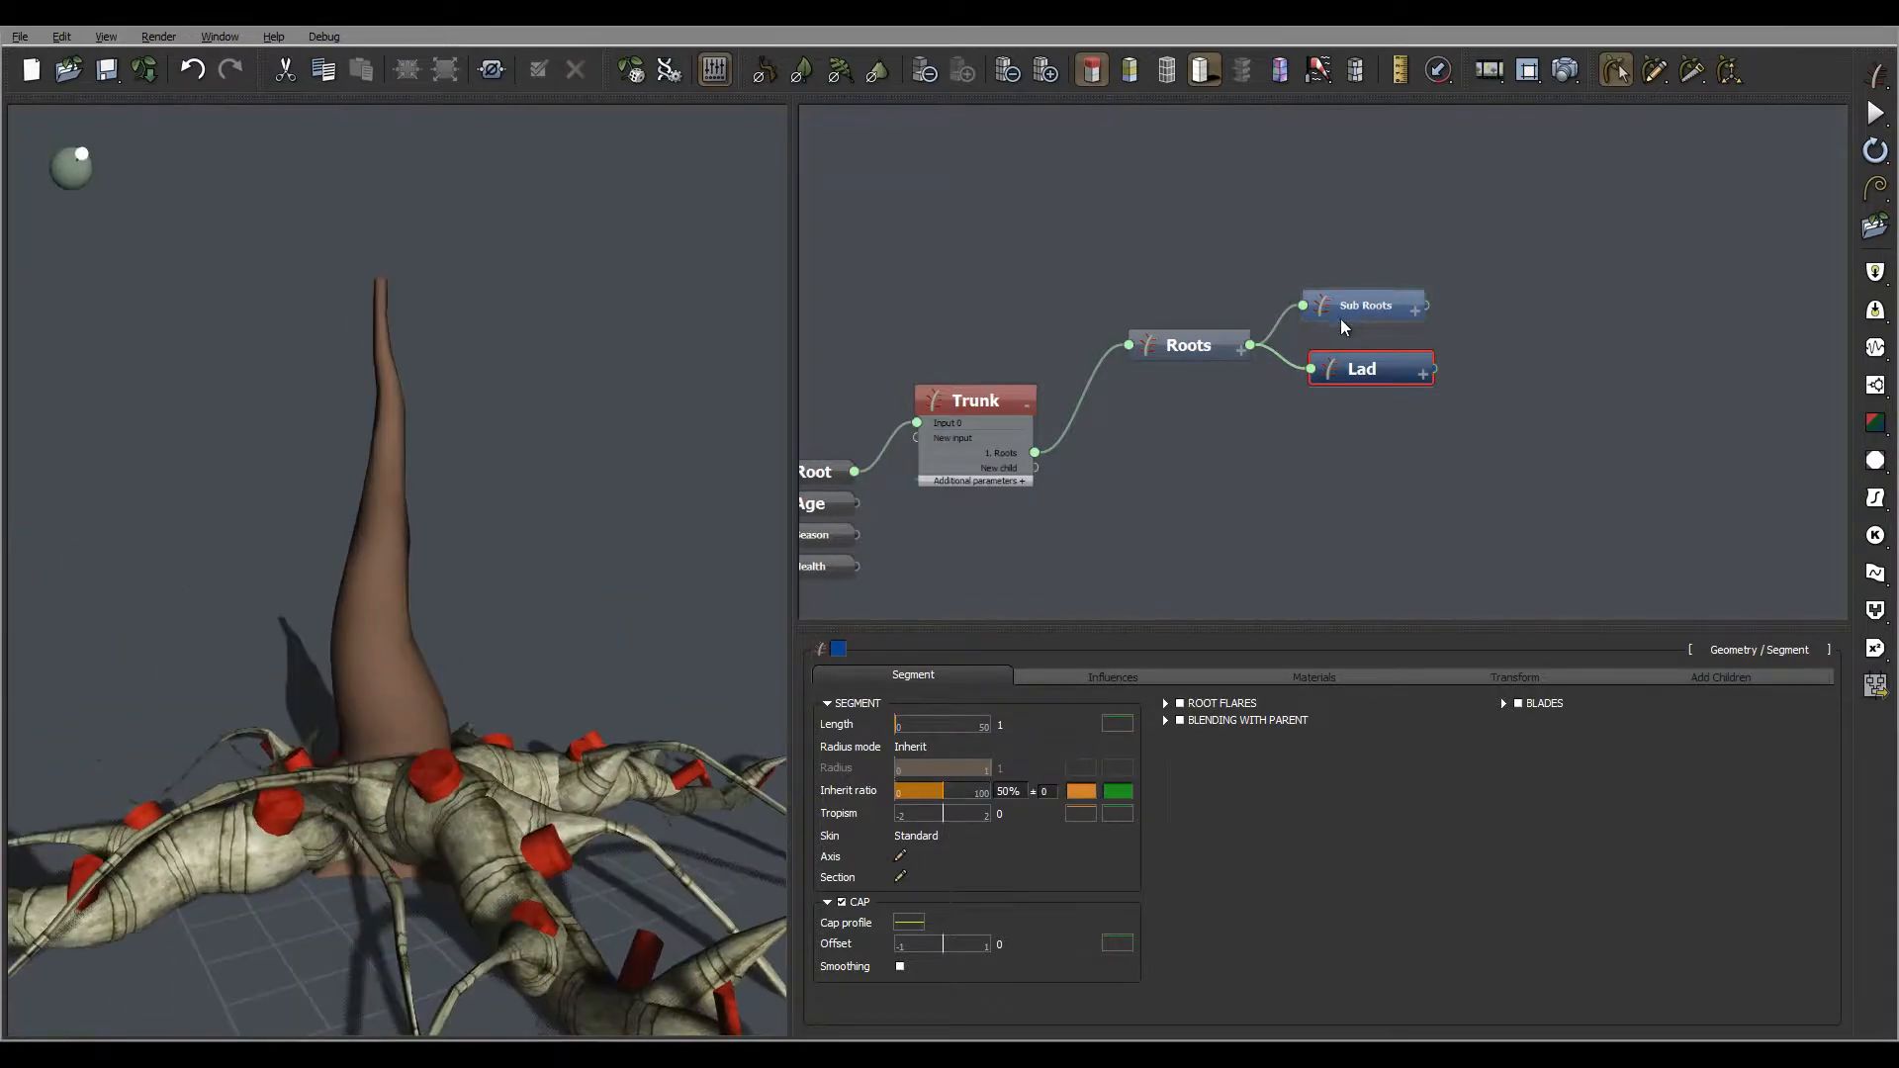
{"action": "left_click_drag", "start_coordinate": [495, 819], "coordinate": [535, 803]}
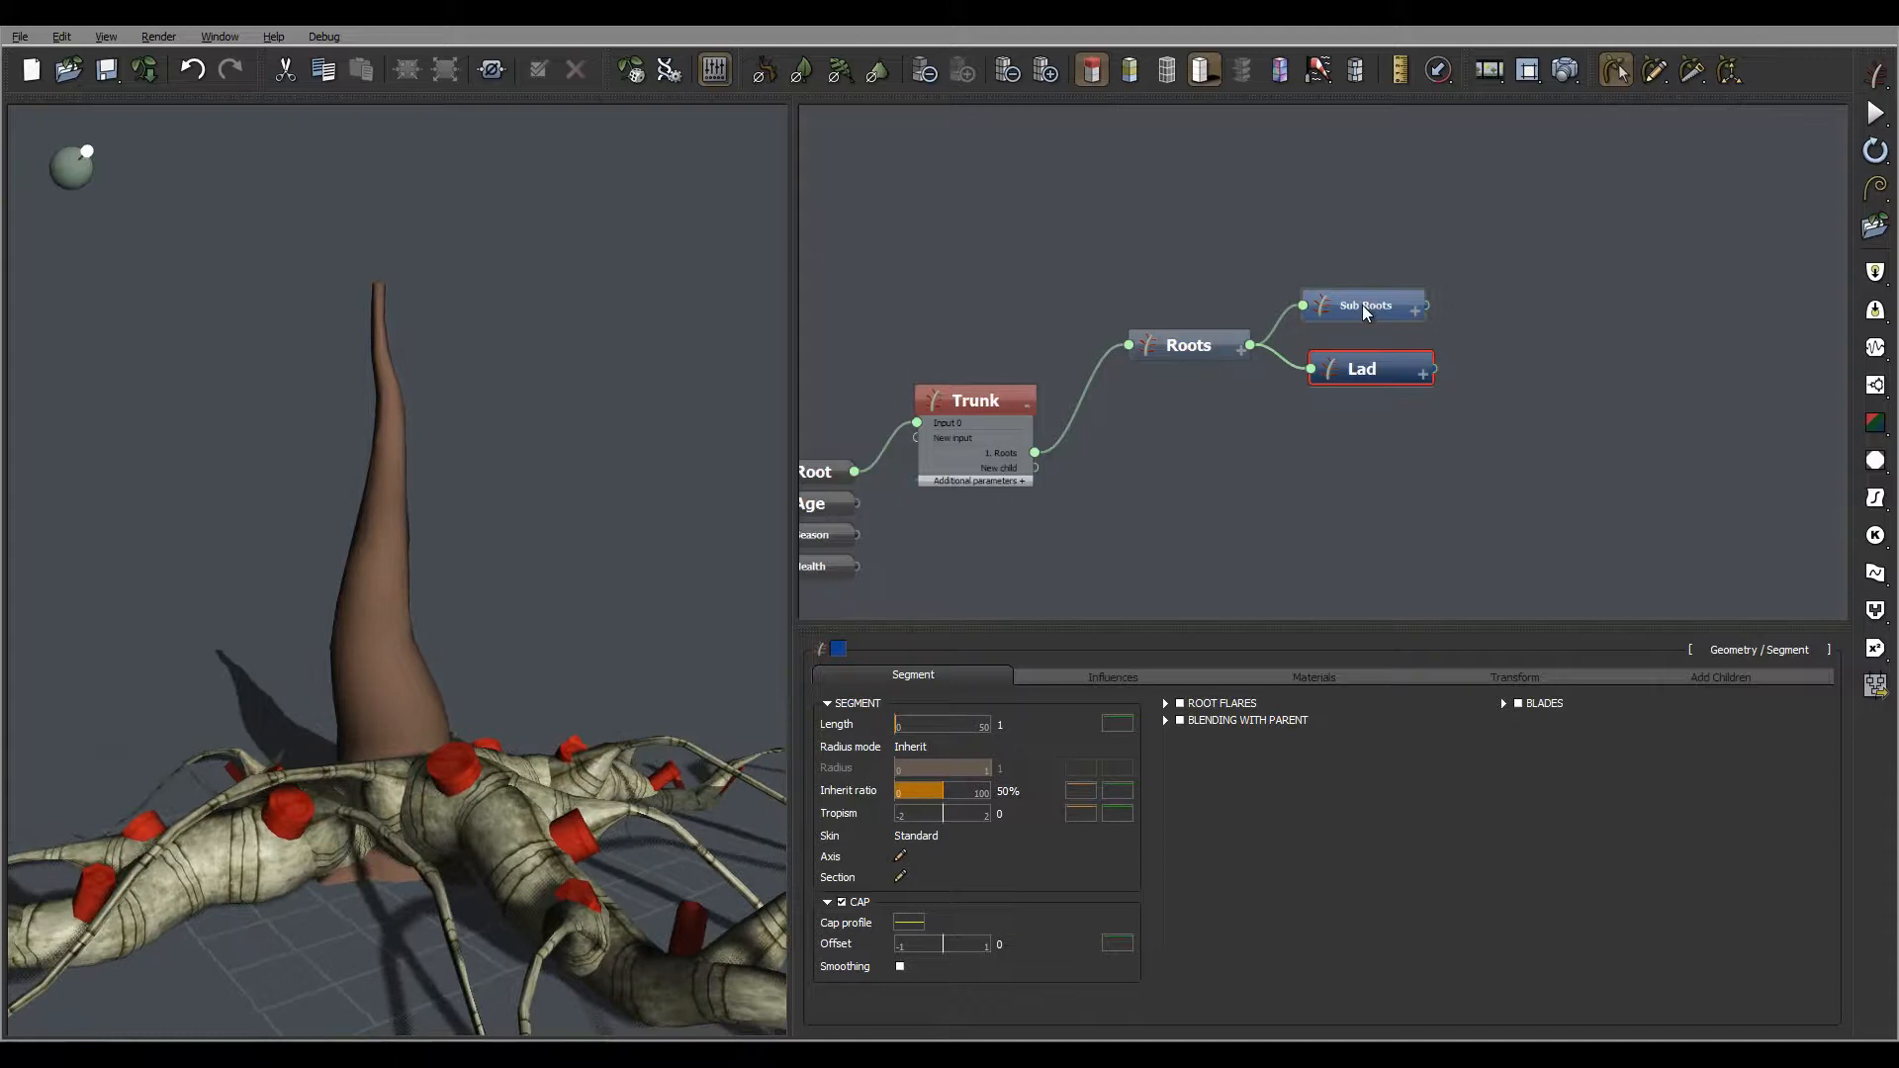
Make the Lad children of Roots start from the surface of the segment
{"action": "left_click", "coordinate": [1212, 344]}
{"action": "left_click", "coordinate": [1763, 680]}
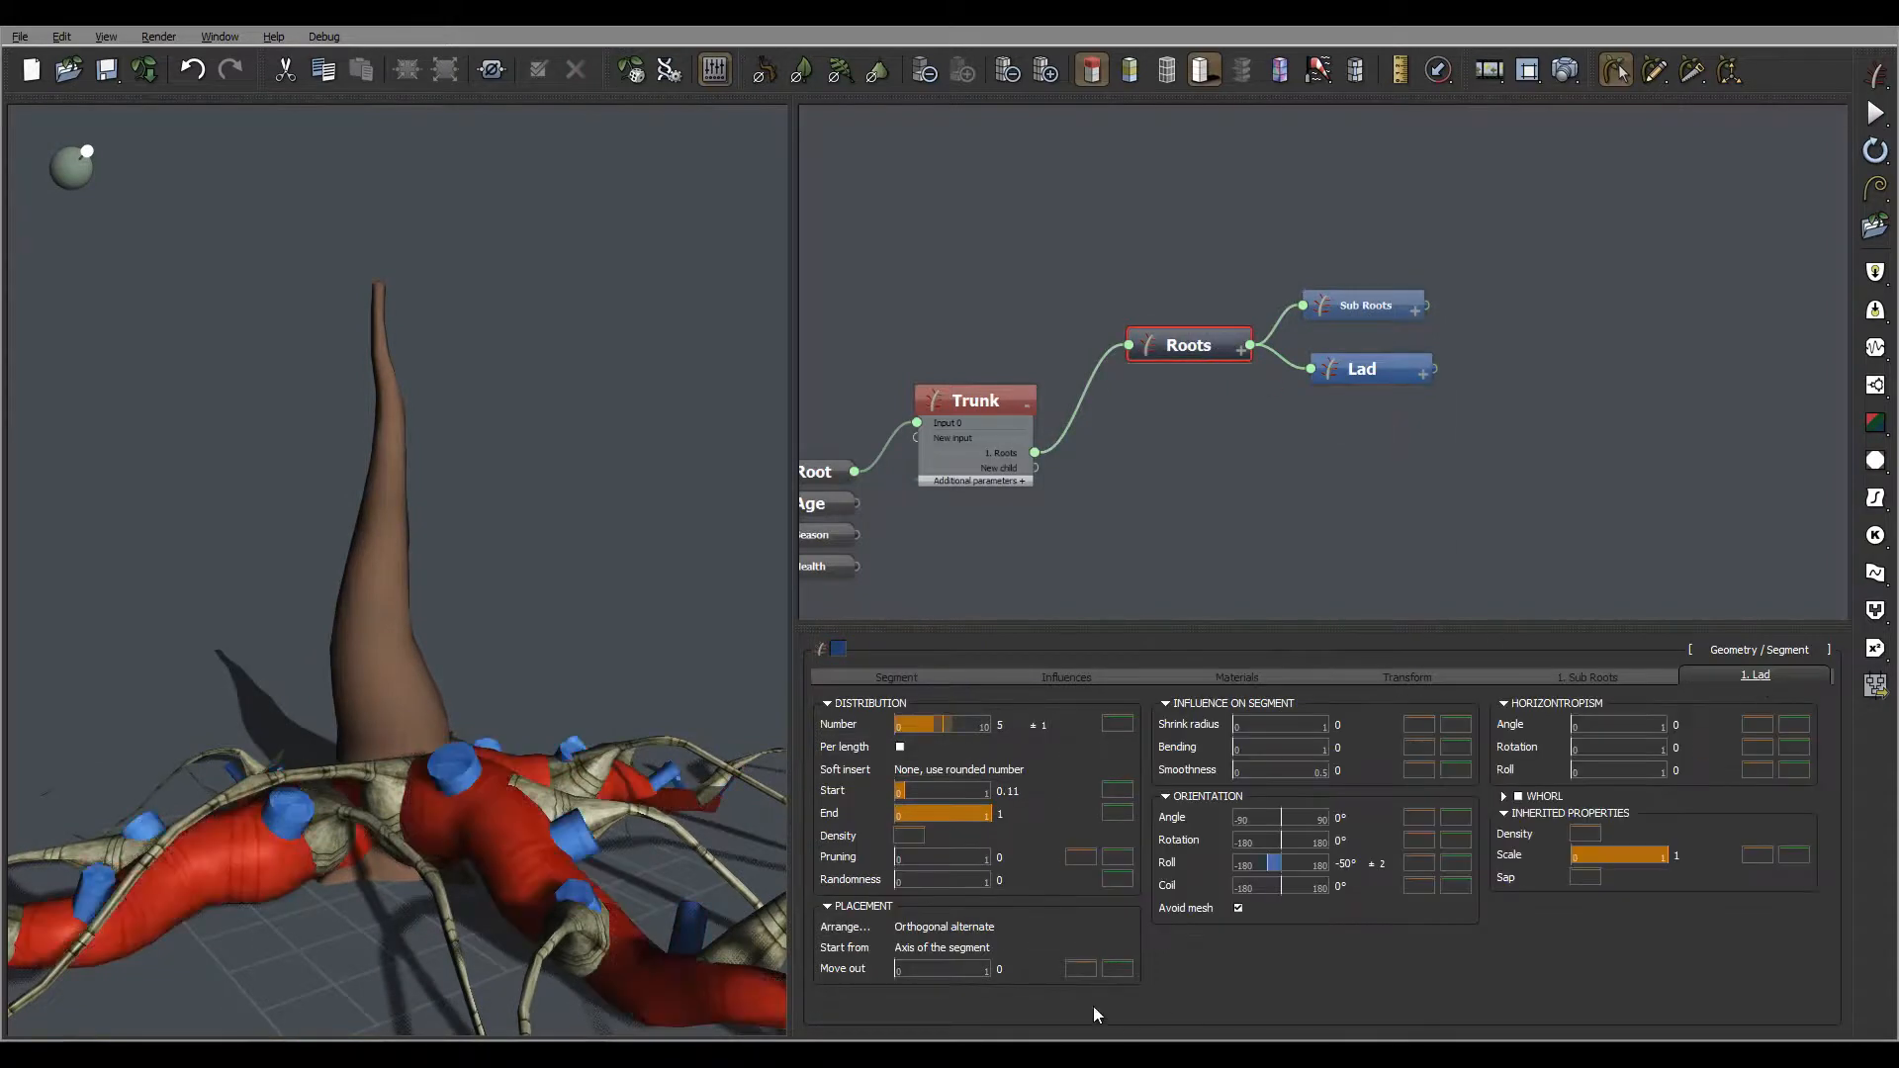
{"action": "left_click", "coordinate": [971, 947]}
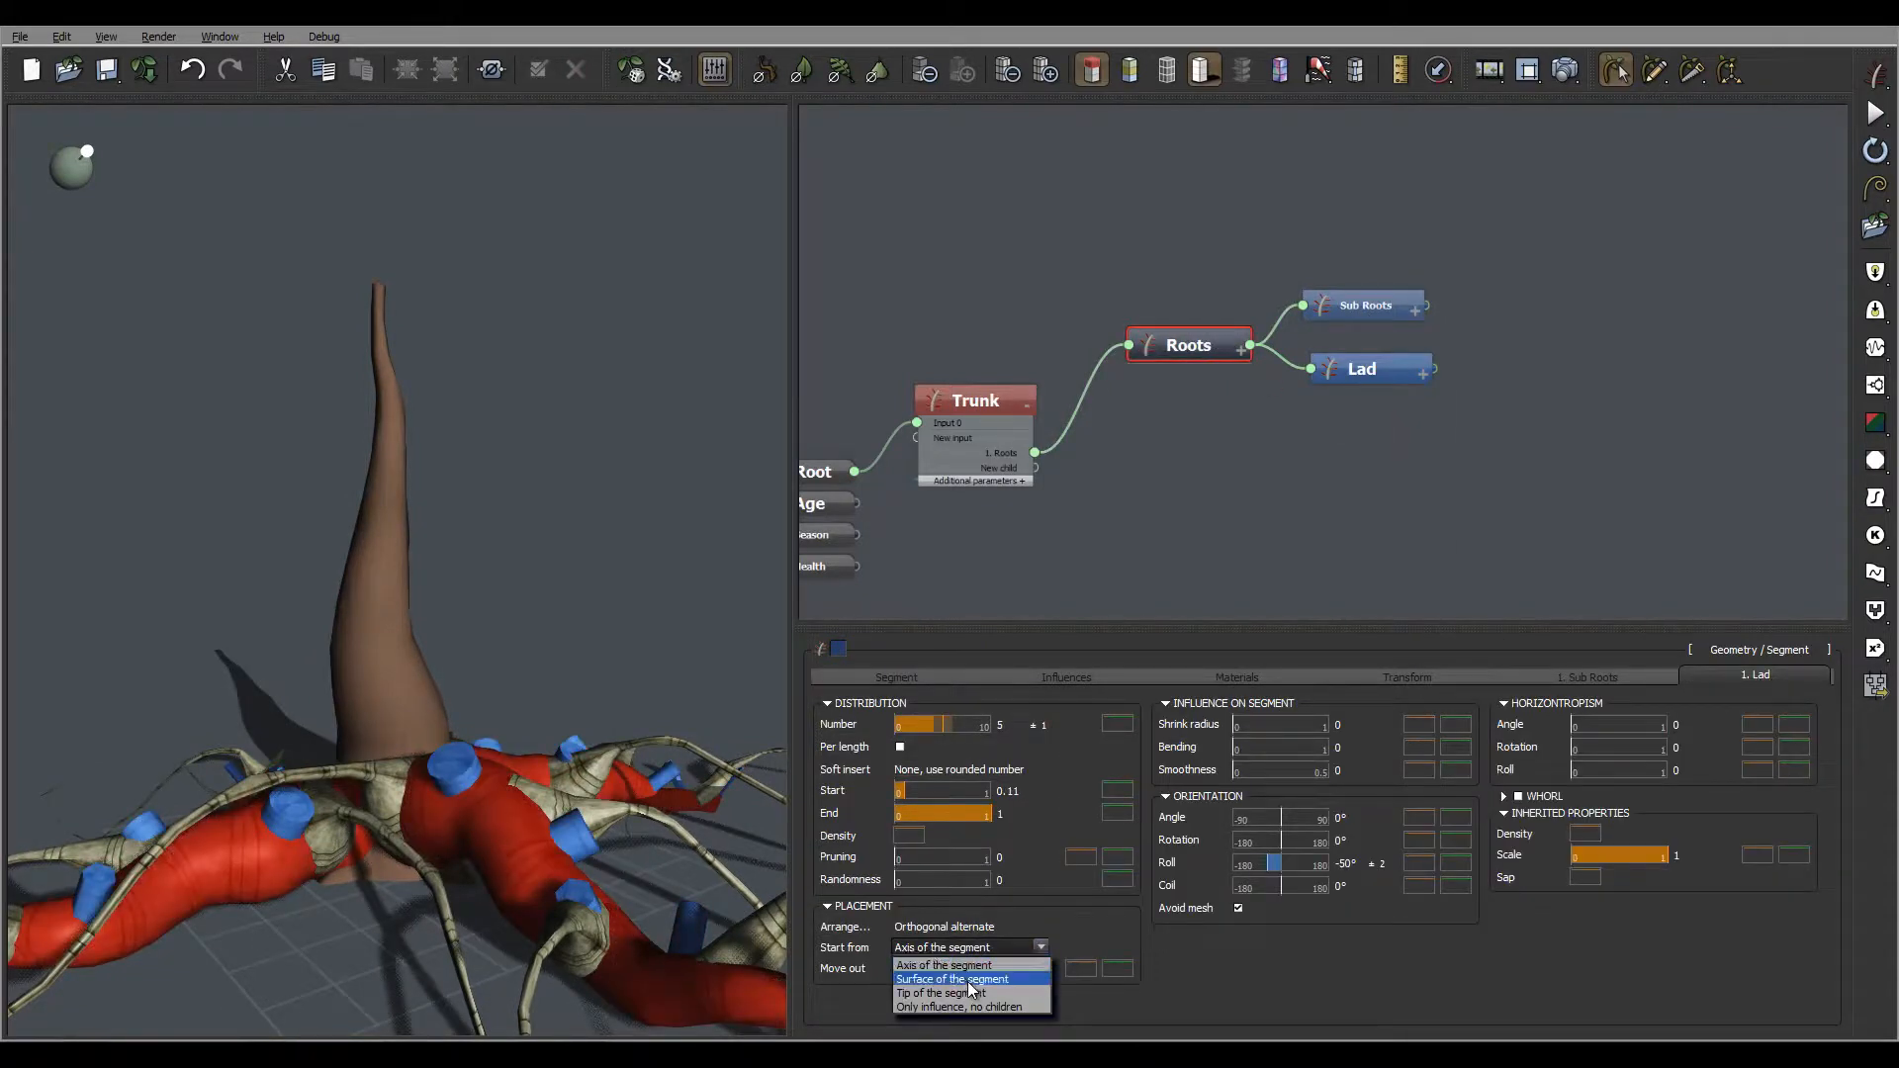
{"action": "left_click", "coordinate": [968, 979]}
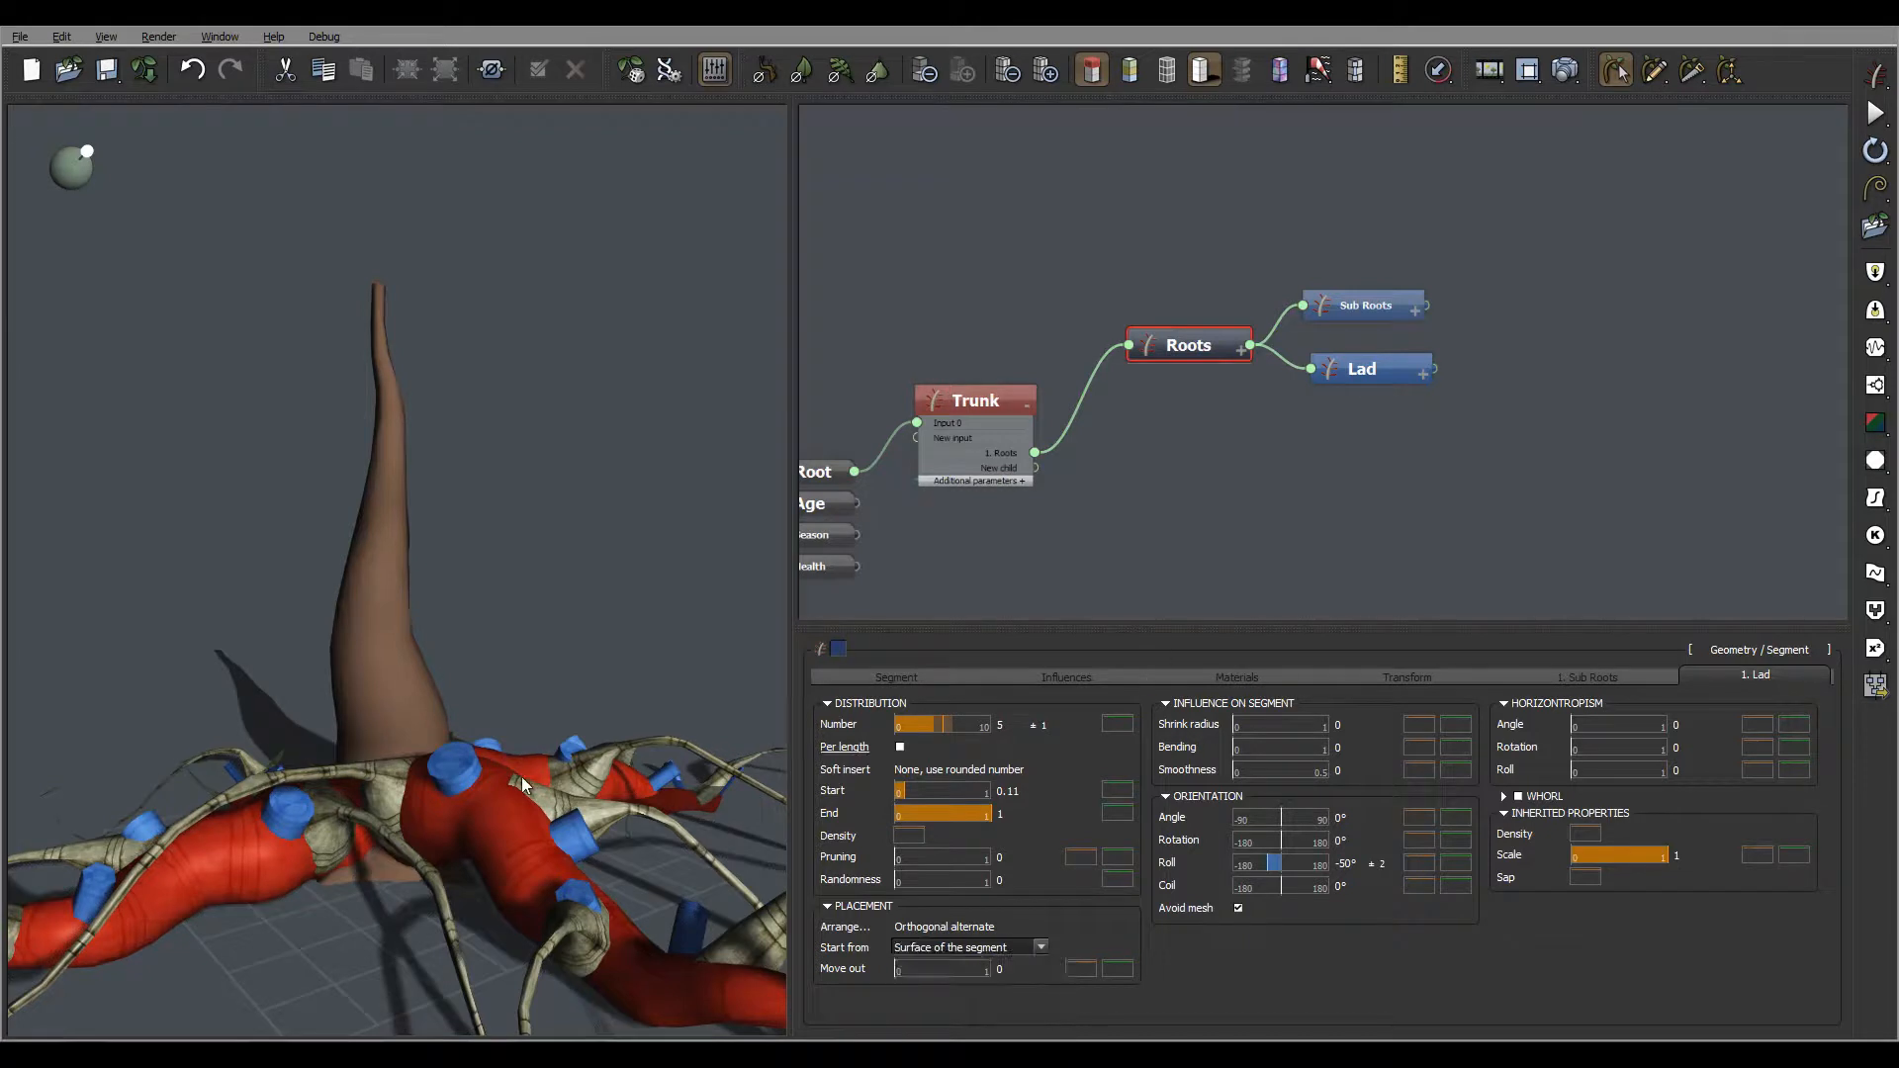
Shorten the Lad segments to a length of 0.2
{"action": "left_click", "coordinate": [1383, 368]}
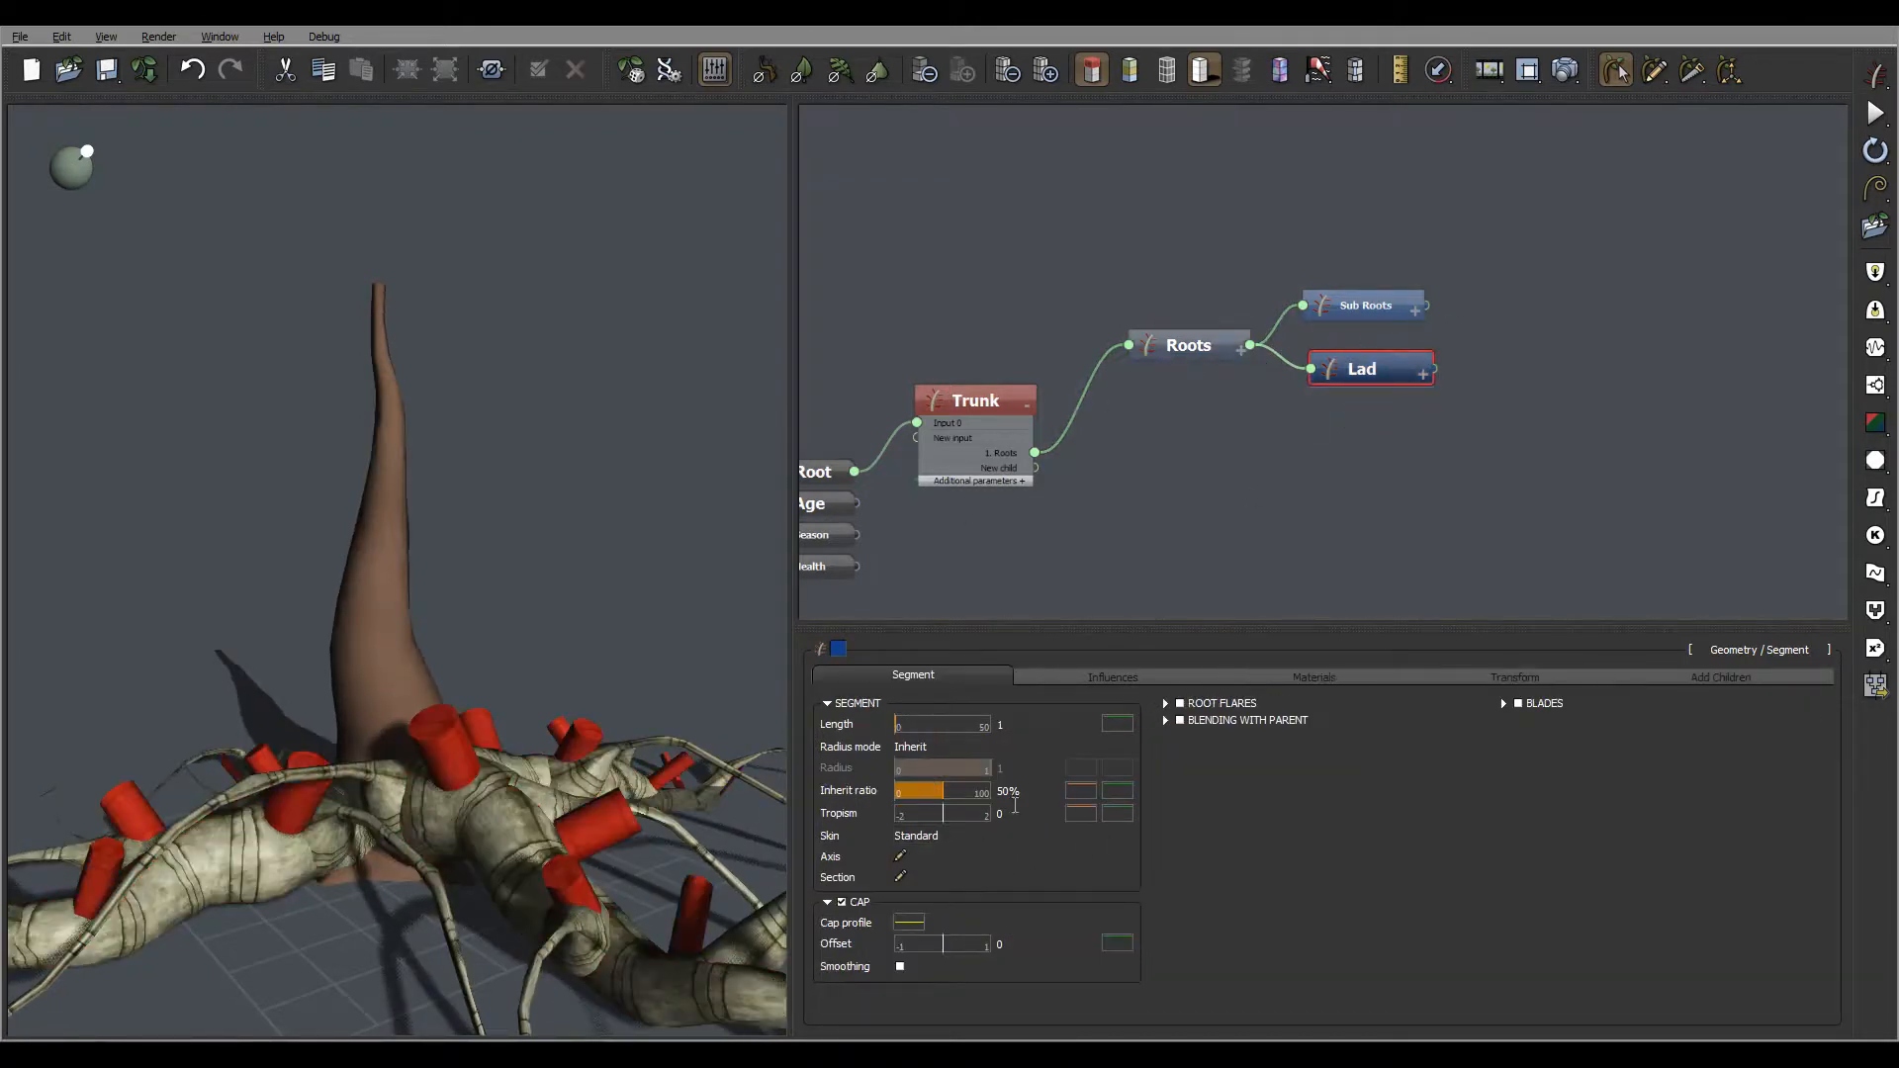
{"action": "double_click", "coordinate": [1002, 725]}
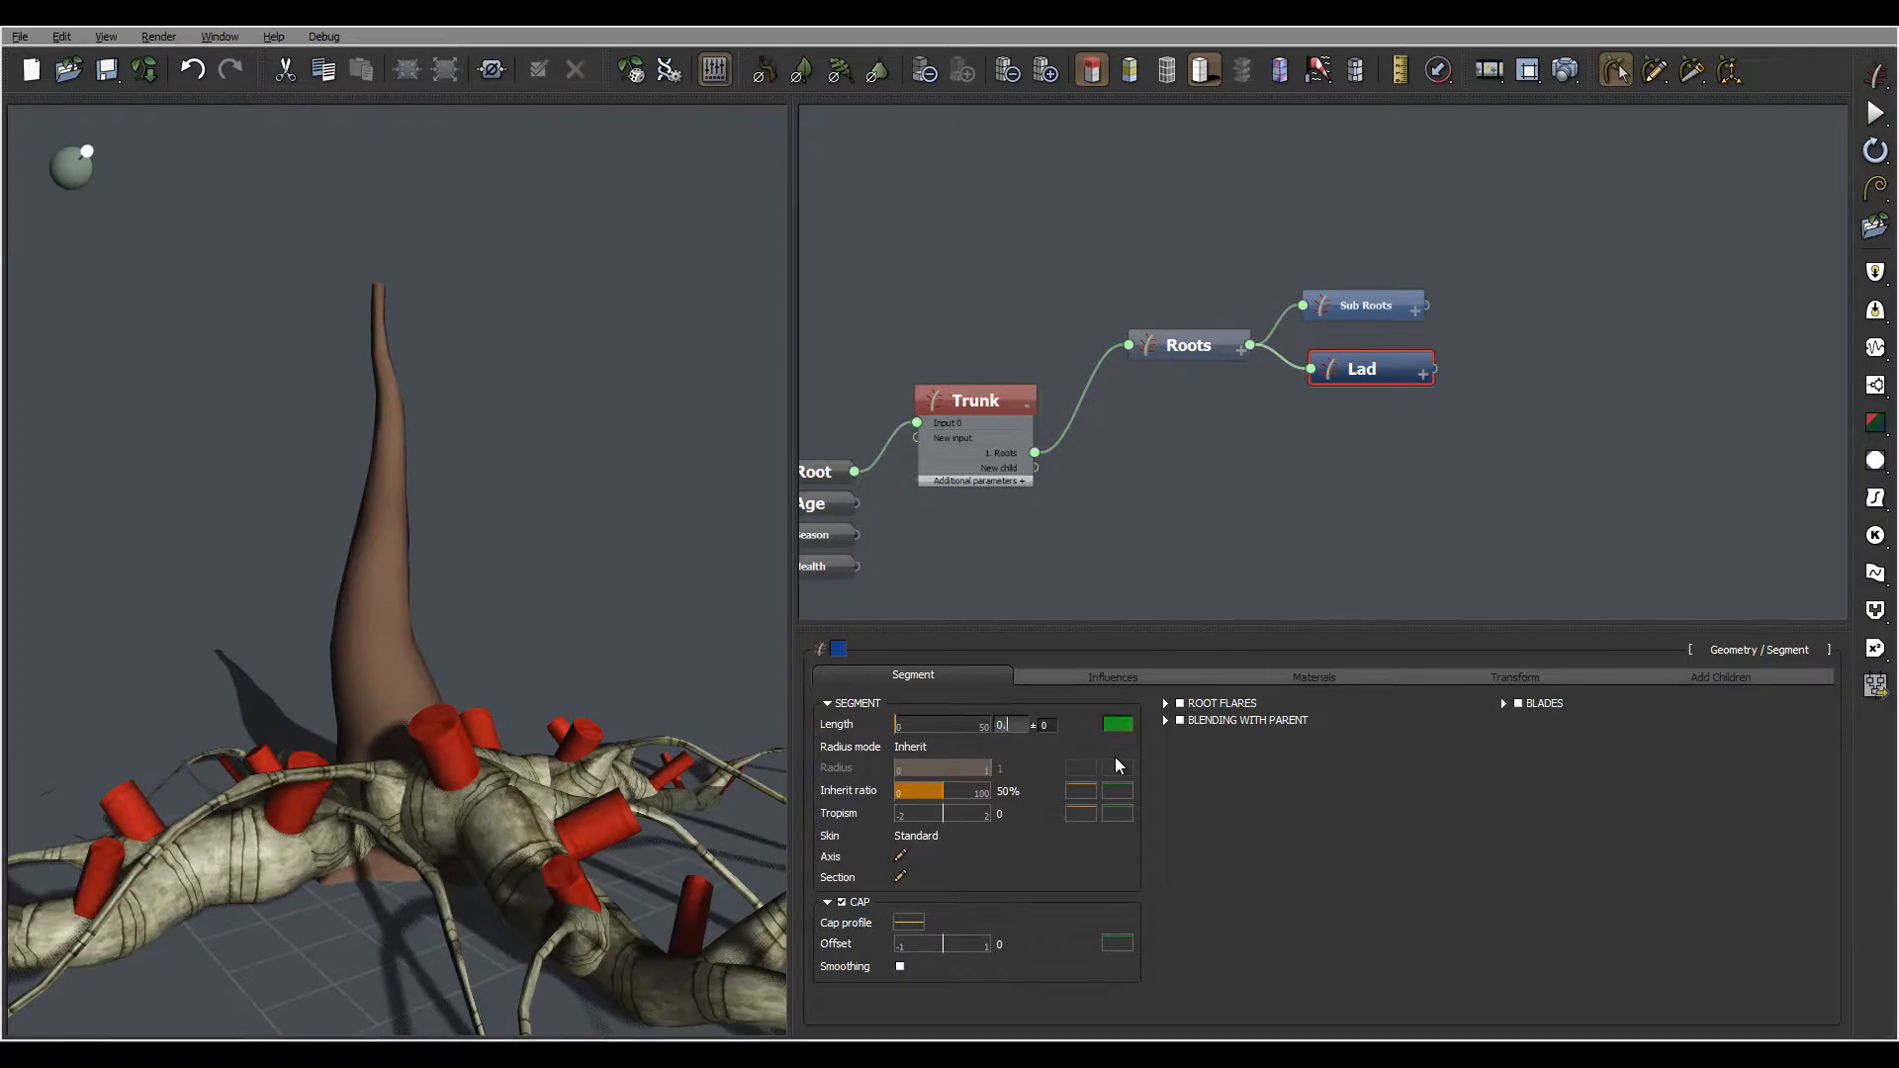
{"action": "key", "text": "Return"}
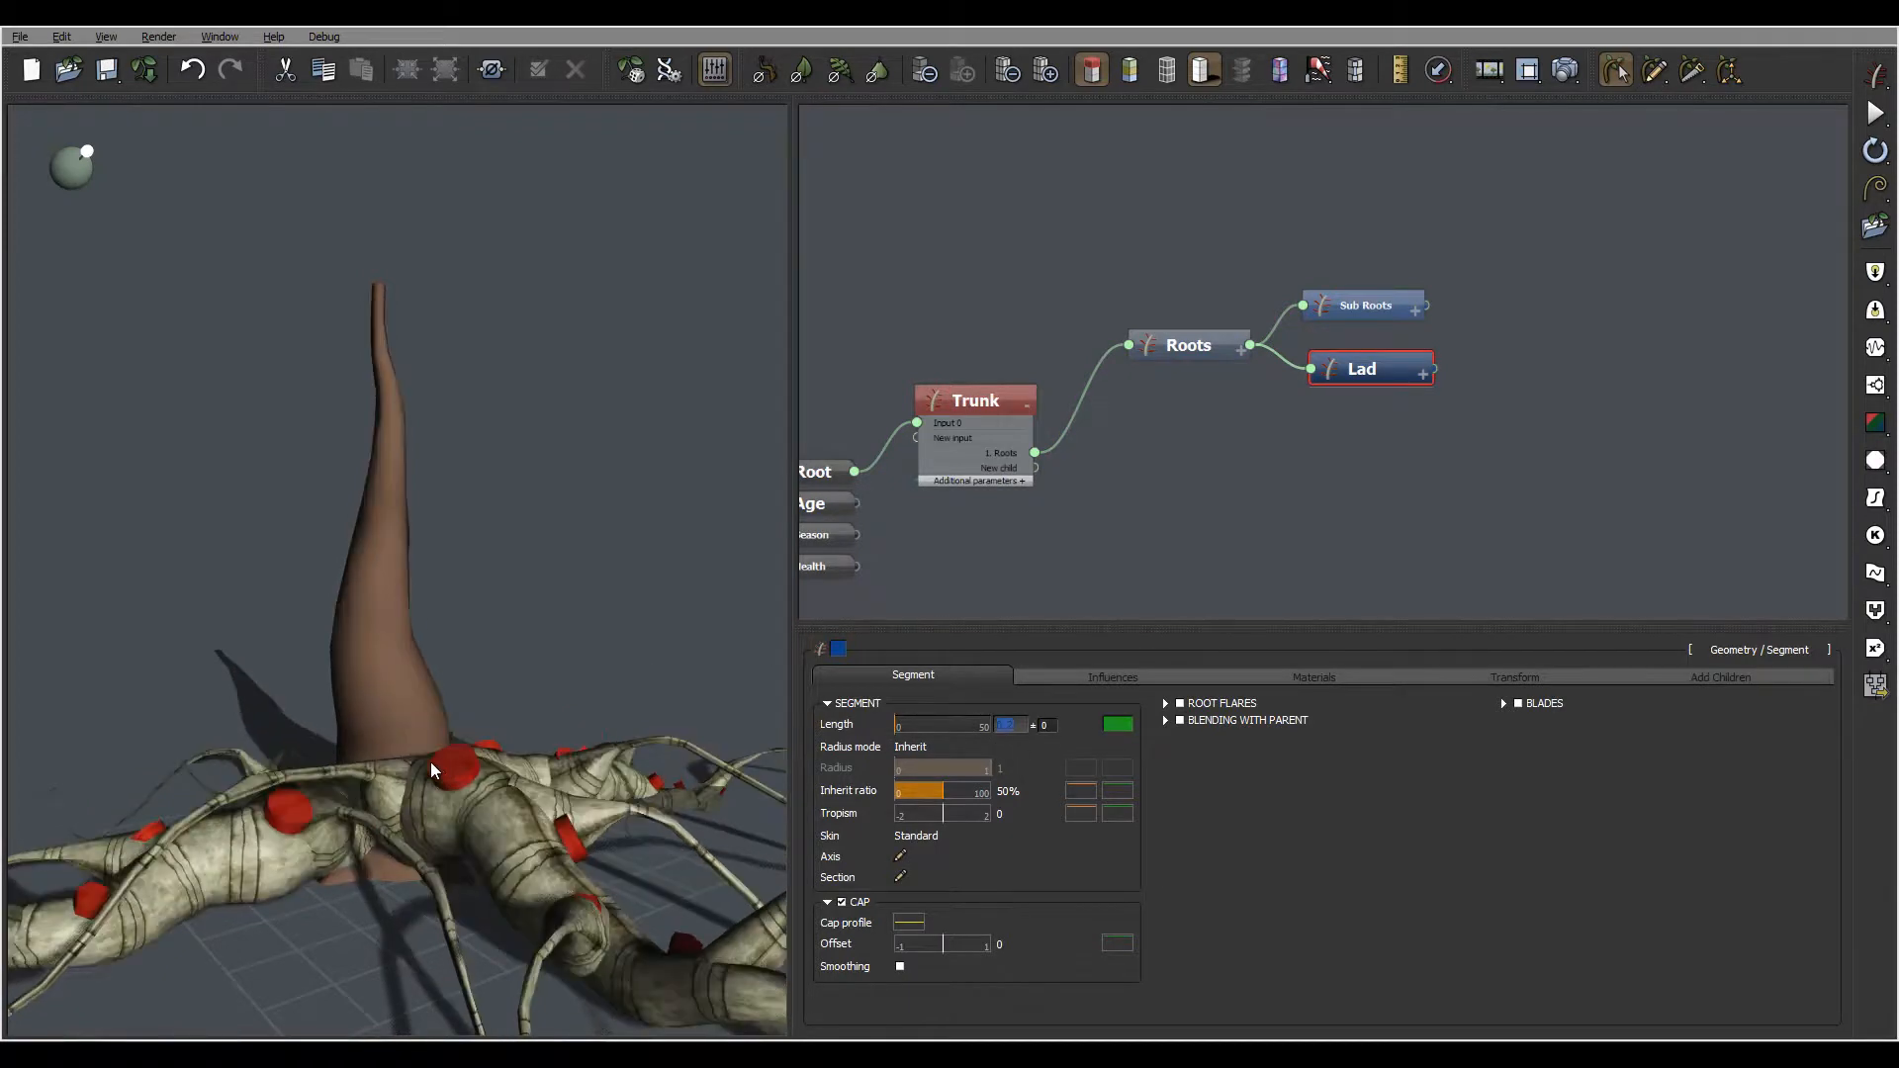
{"action": "left_click_drag", "start_coordinate": [498, 799], "coordinate": [429, 764]}
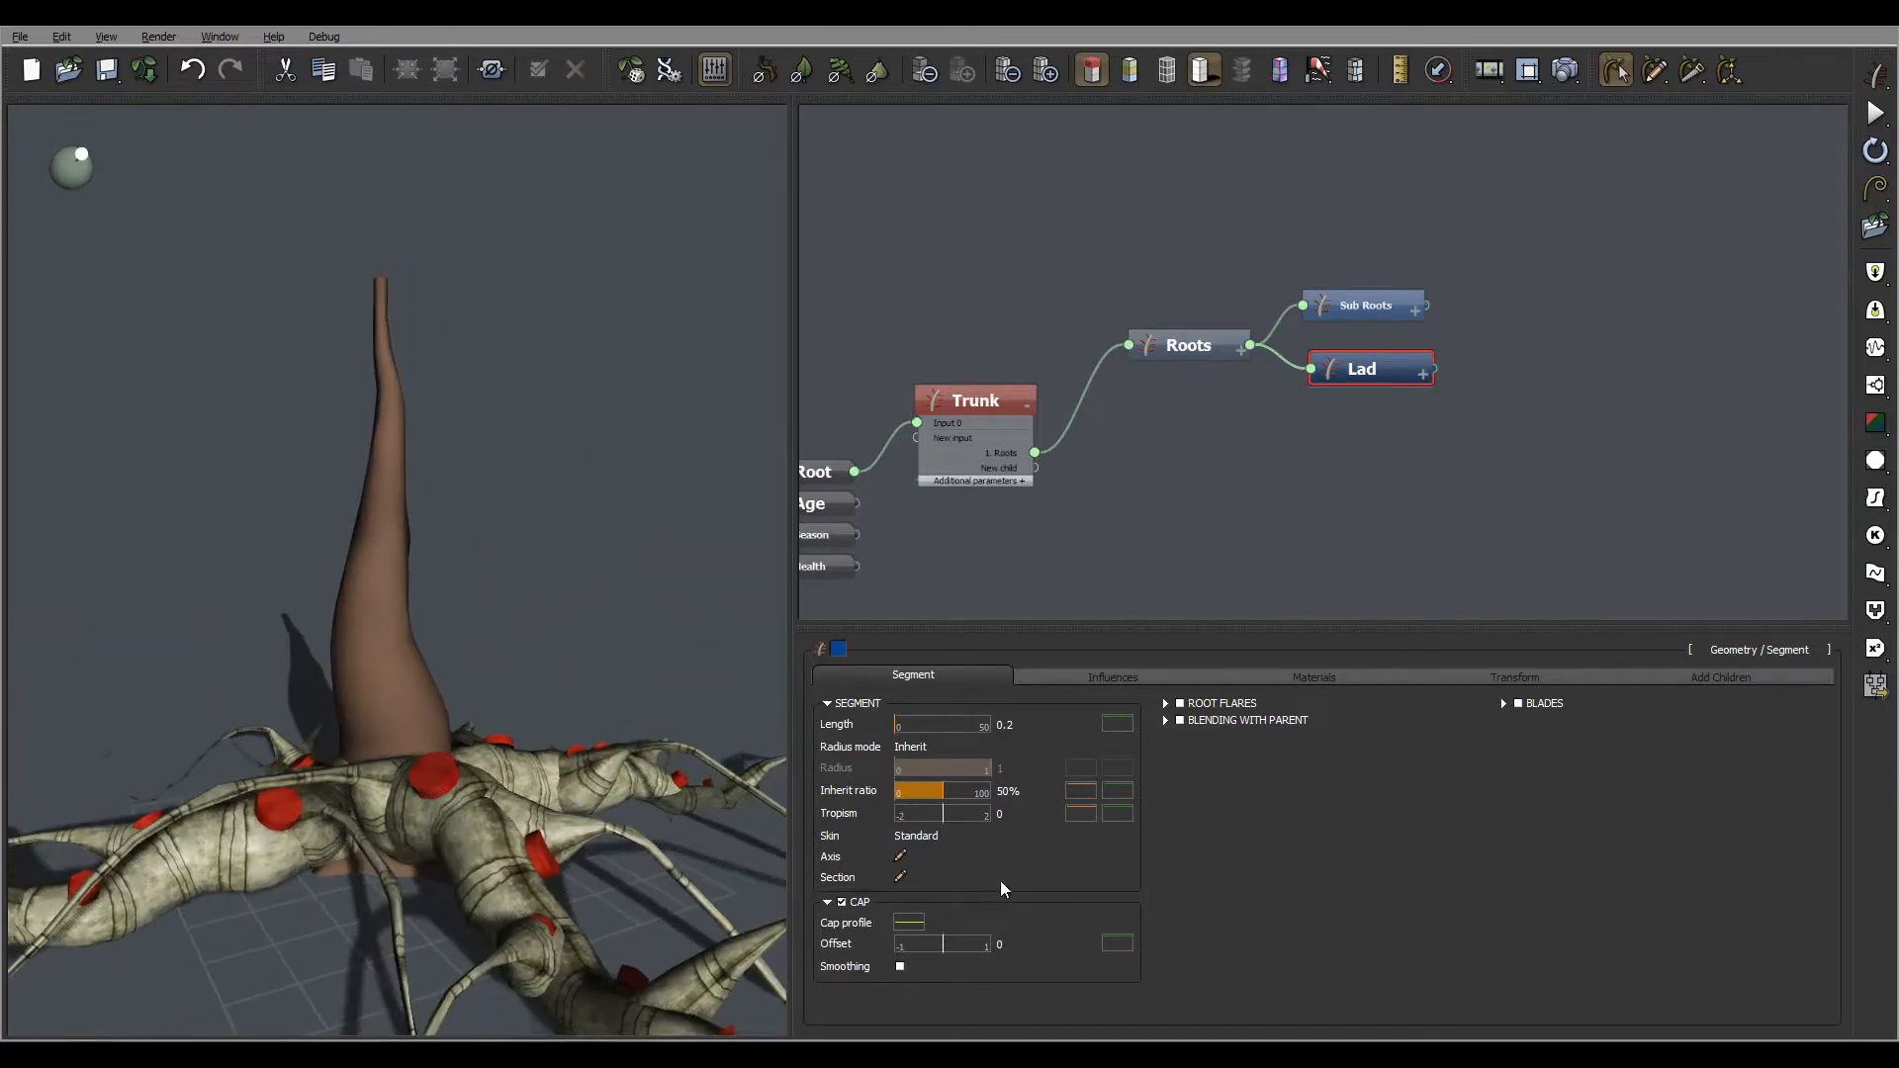
In the Lad section profile, add three cross-sections toward one end and shrink the middle one to about half radius, forming a groove
{"action": "left_click", "coordinate": [900, 877]}
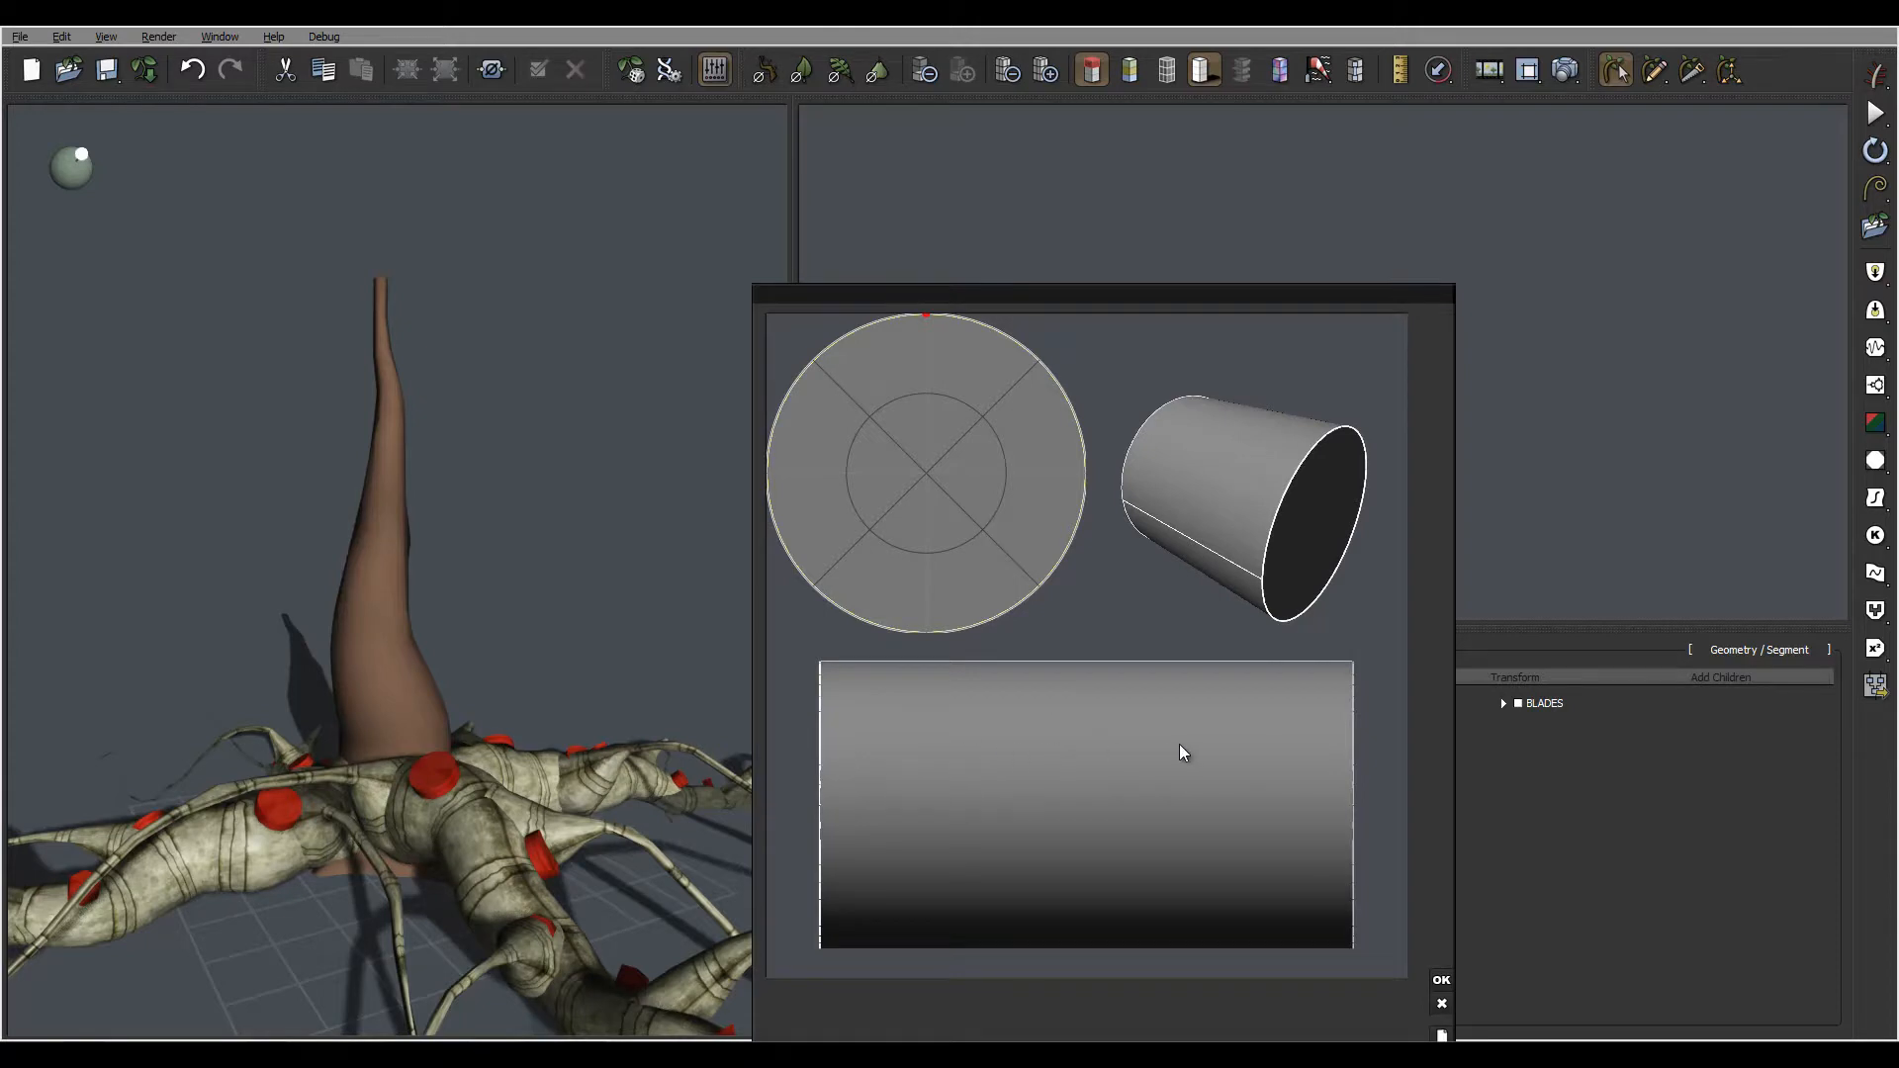
{"action": "left_click", "coordinate": [1298, 768]}
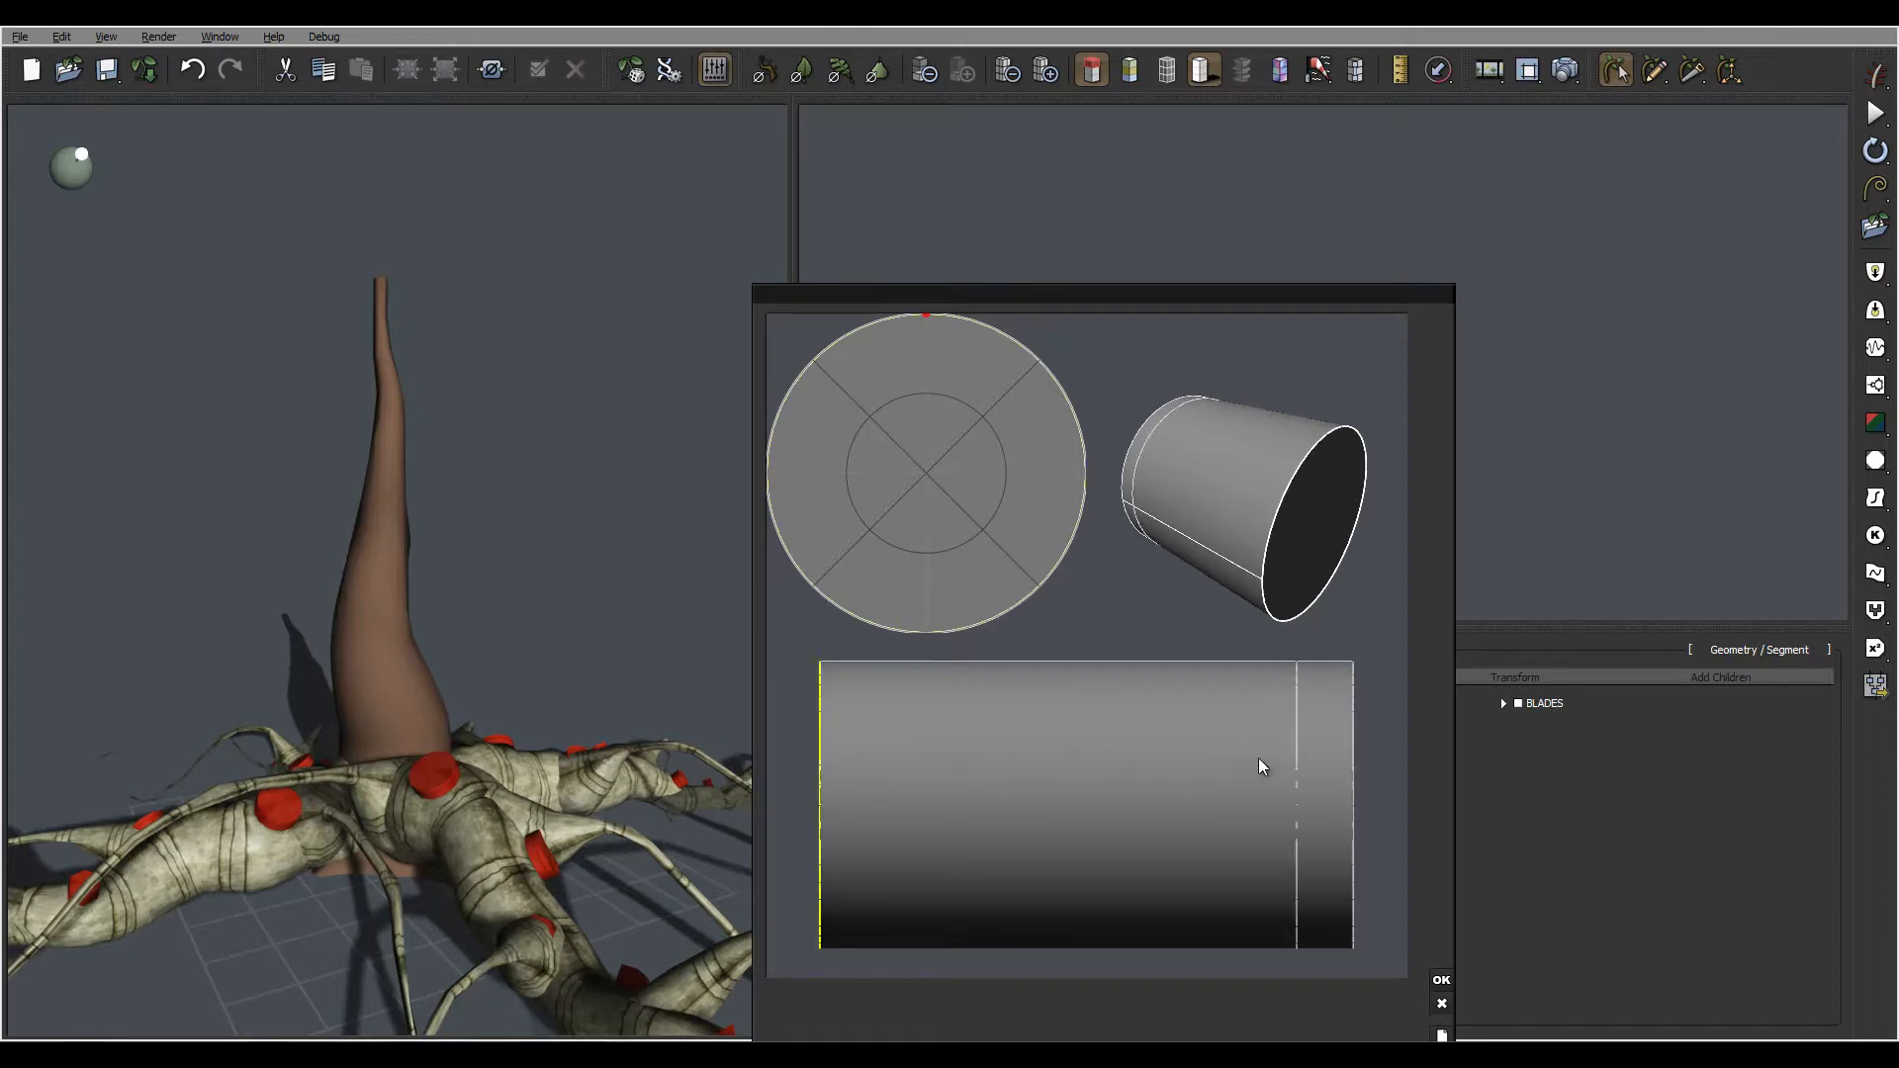
{"action": "left_click", "coordinate": [1255, 772]}
{"action": "left_click", "coordinate": [1199, 776]}
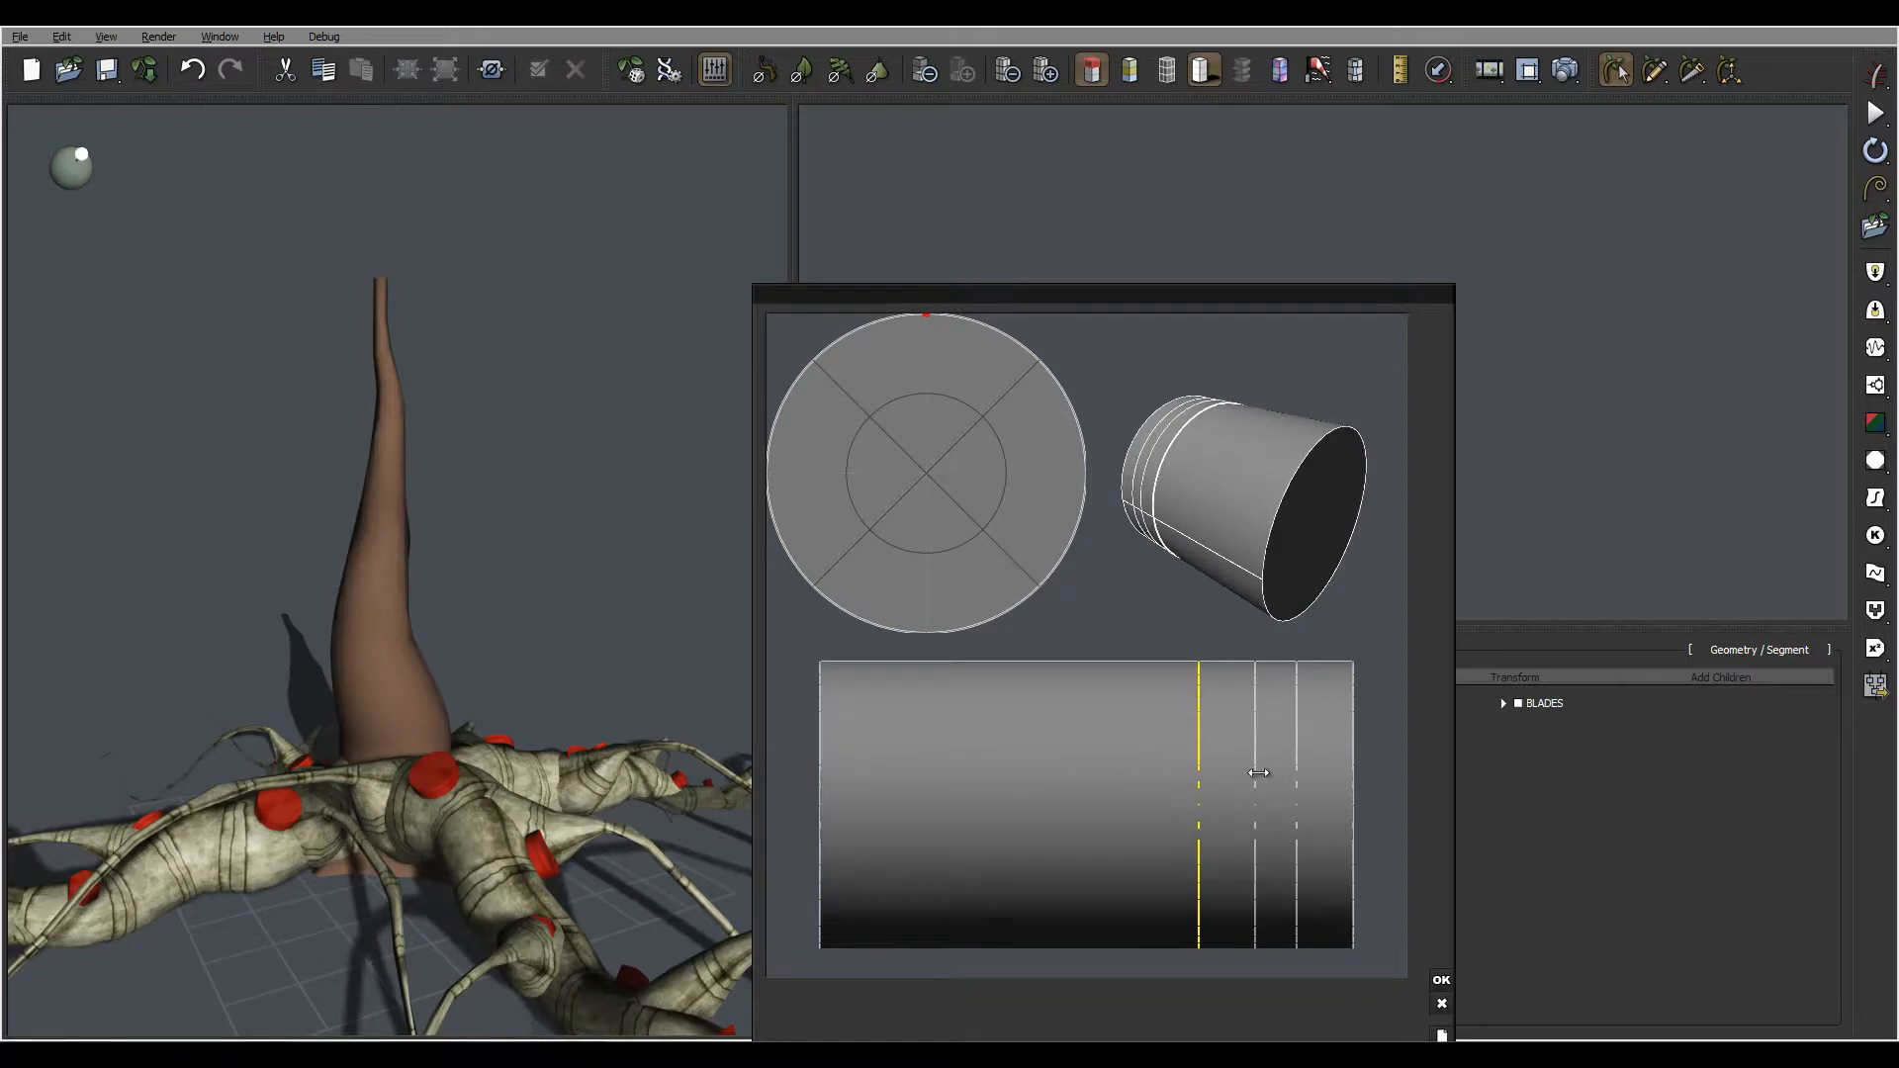
{"action": "left_click", "coordinate": [1255, 773]}
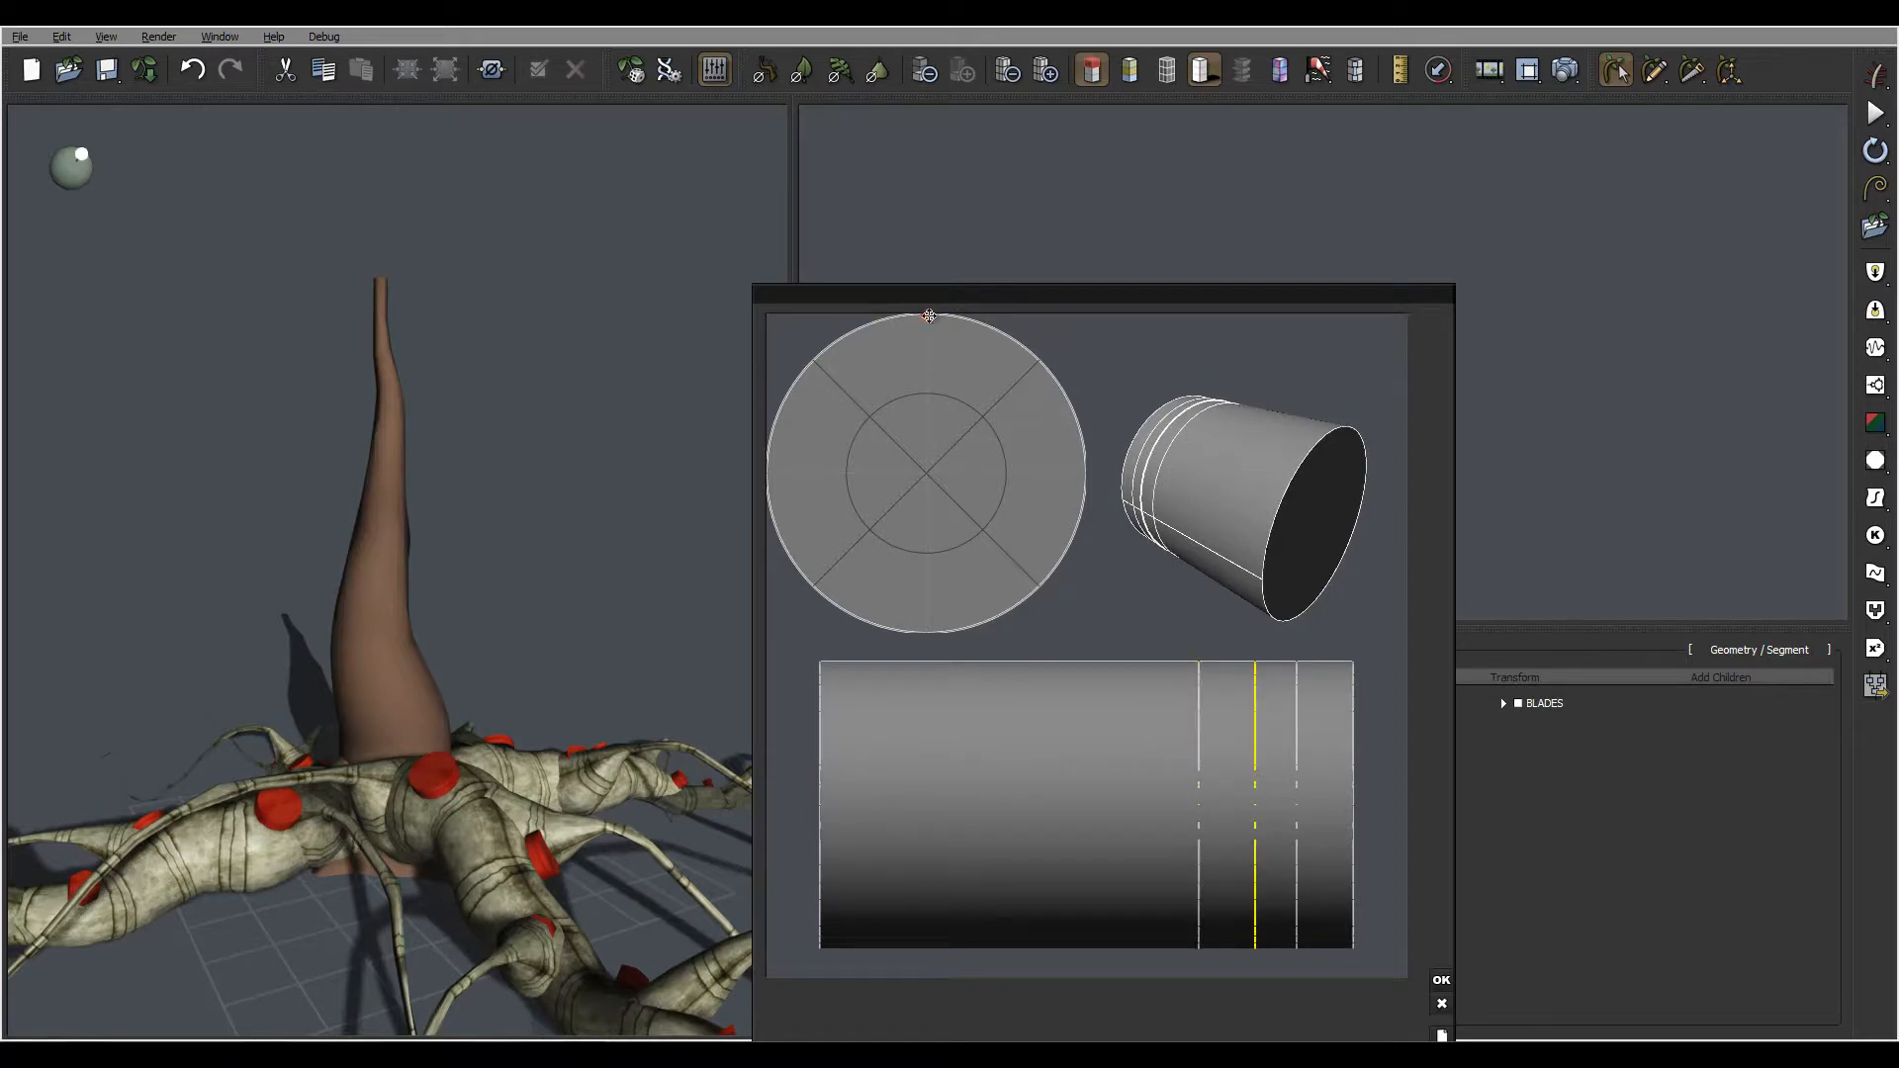
{"action": "left_click_drag", "start_coordinate": [926, 314], "coordinate": [926, 397]}
{"action": "left_click_drag", "start_coordinate": [1199, 786], "coordinate": [1092, 786]}
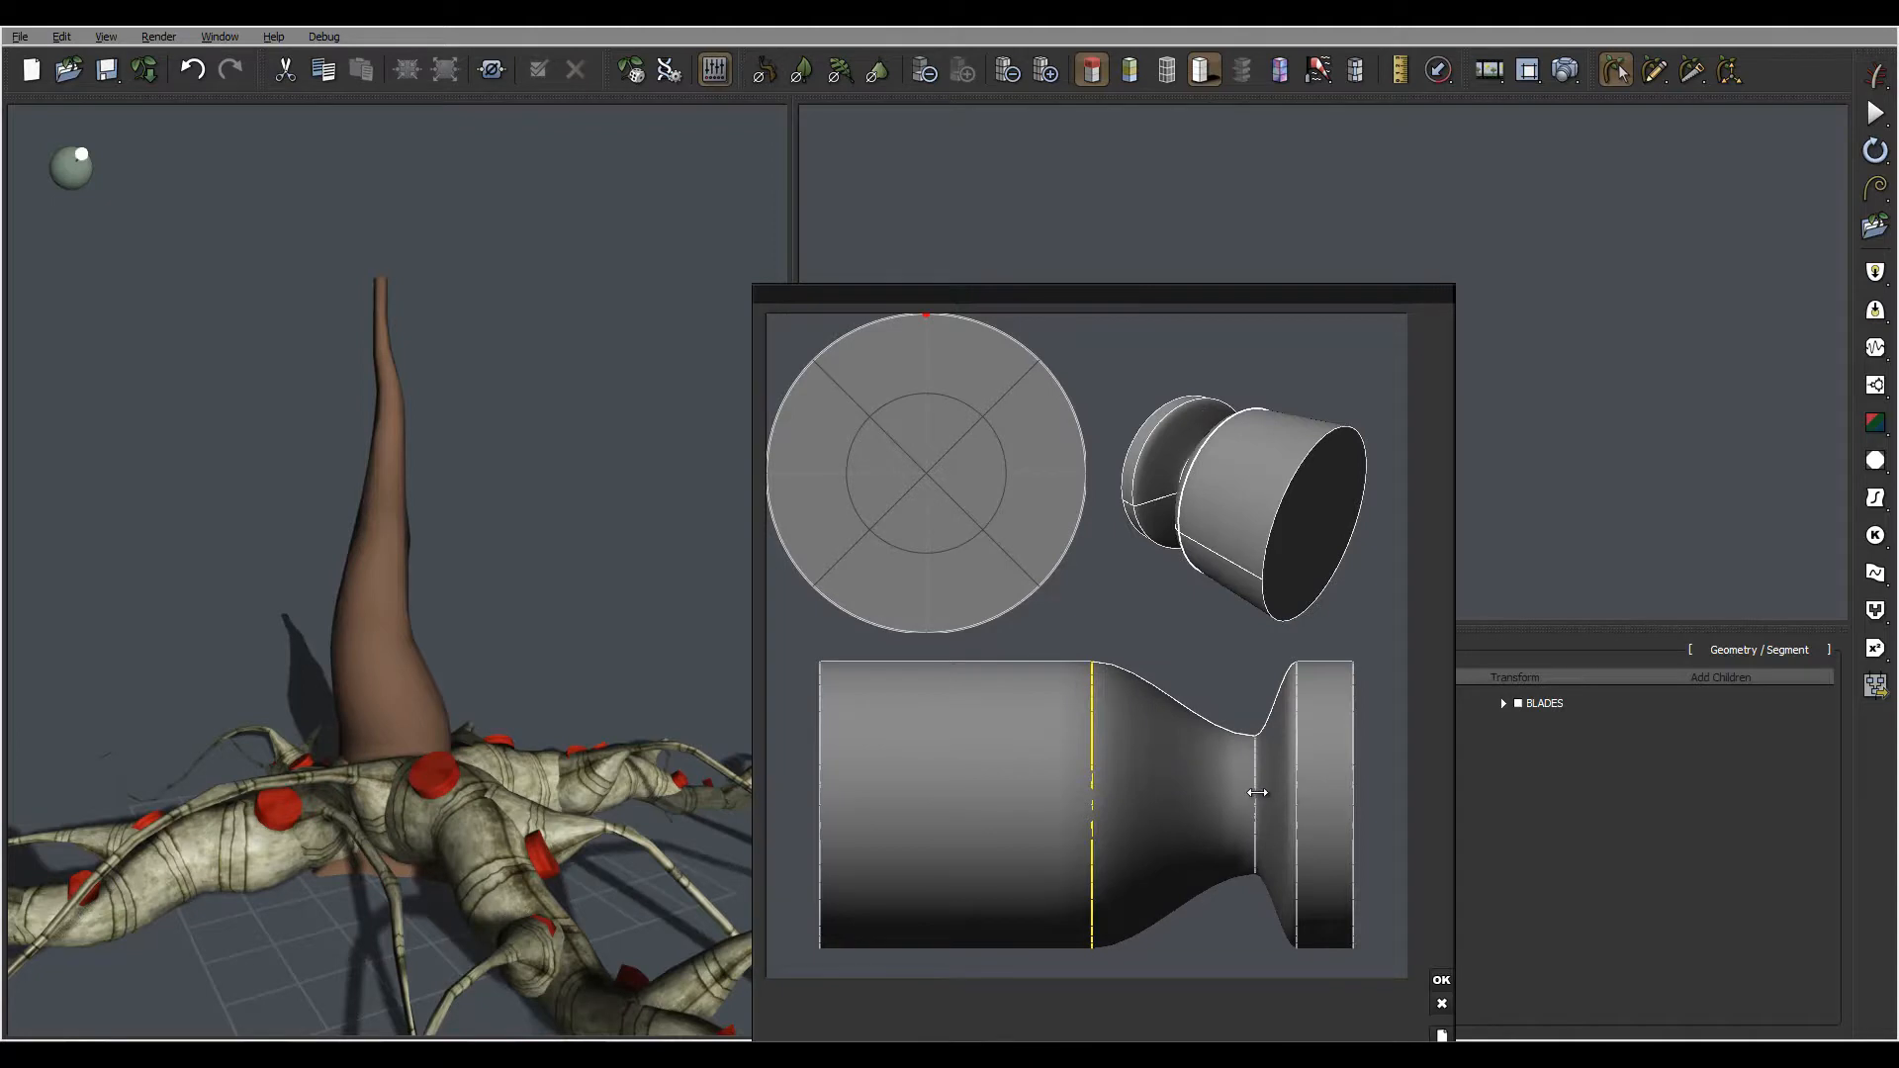
{"action": "mouse_move", "coordinate": [1255, 788]}
{"action": "left_mouse_down"}
{"action": "mouse_move", "coordinate": [1180, 788]}
{"action": "mouse_move", "coordinate": [1294, 788]}
{"action": "mouse_move", "coordinate": [1243, 793]}
{"action": "left_mouse_up"}
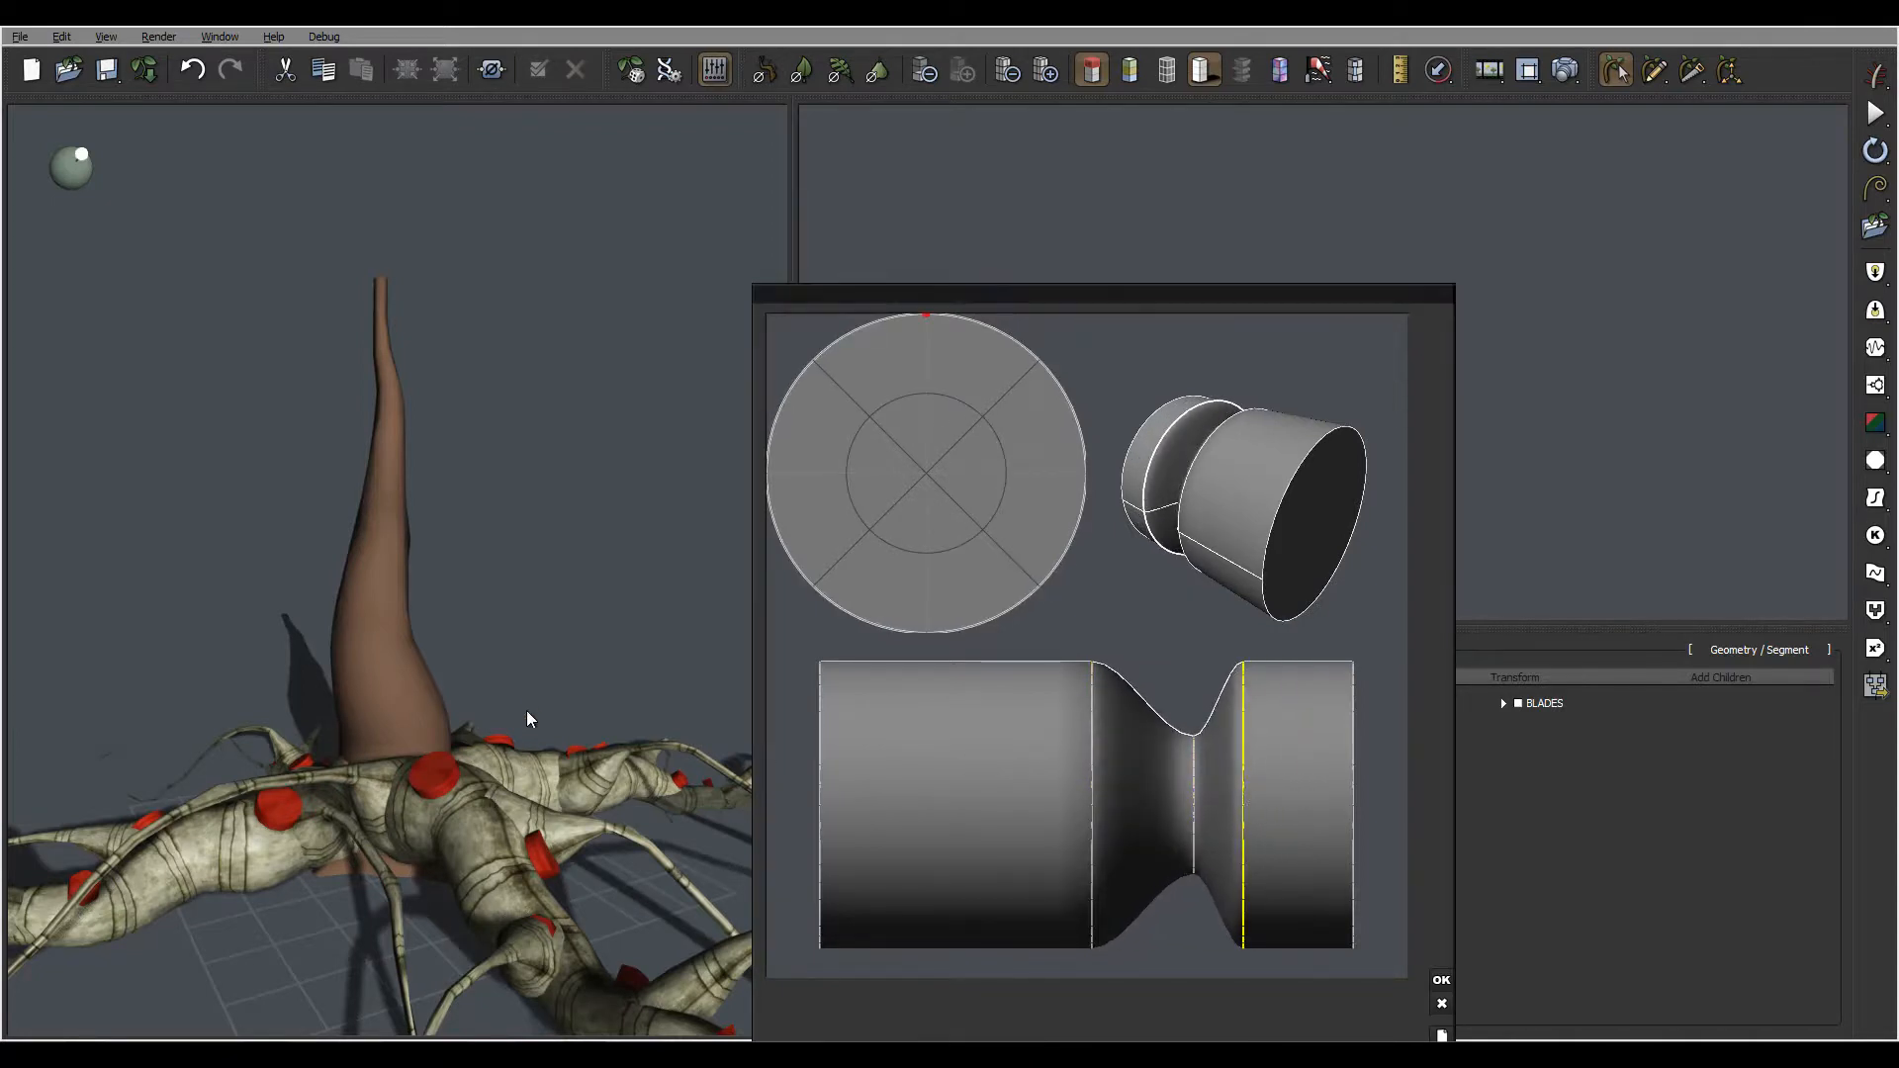
Add a second, narrower groove with a radius of about 0.43 toward the profile's other end, tighten the first groove, and accept the section
{"action": "left_click", "coordinate": [997, 769]}
{"action": "left_click", "coordinate": [933, 783]}
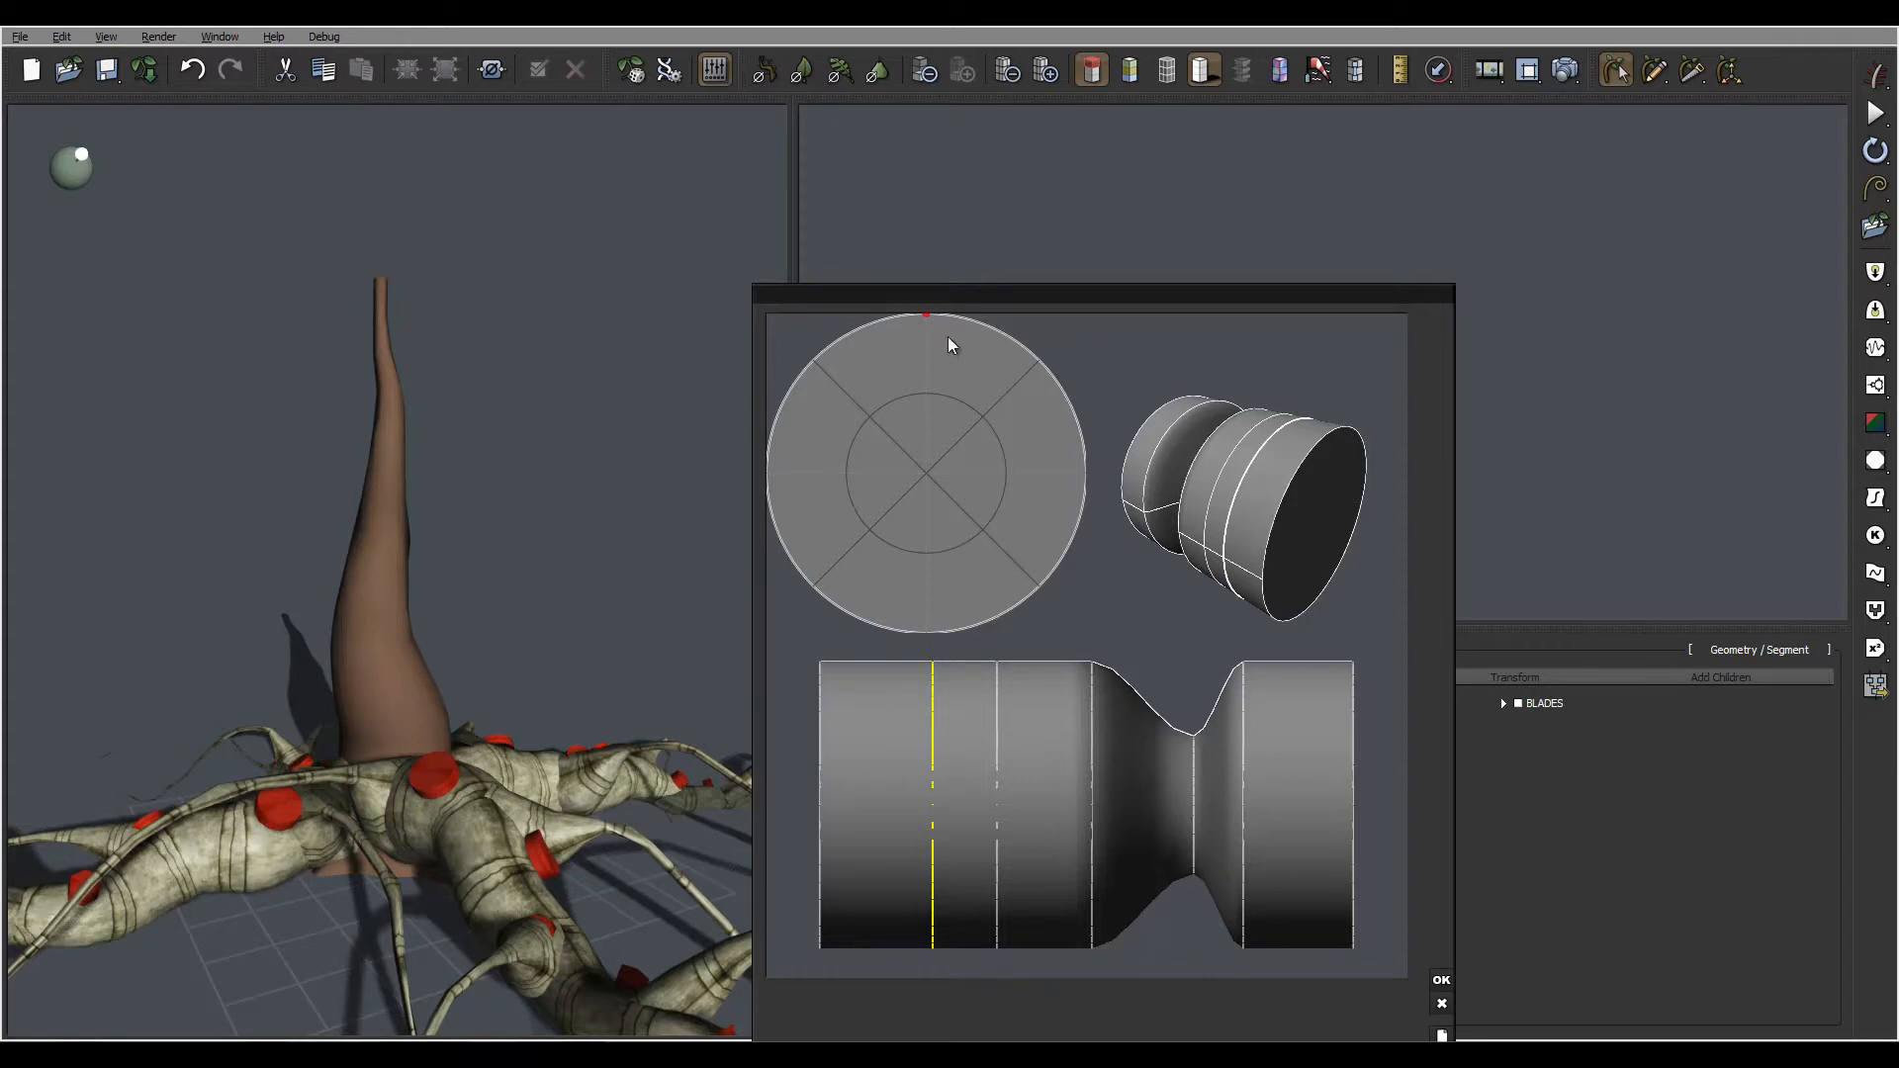
{"action": "left_click_drag", "start_coordinate": [926, 320], "coordinate": [925, 404]}
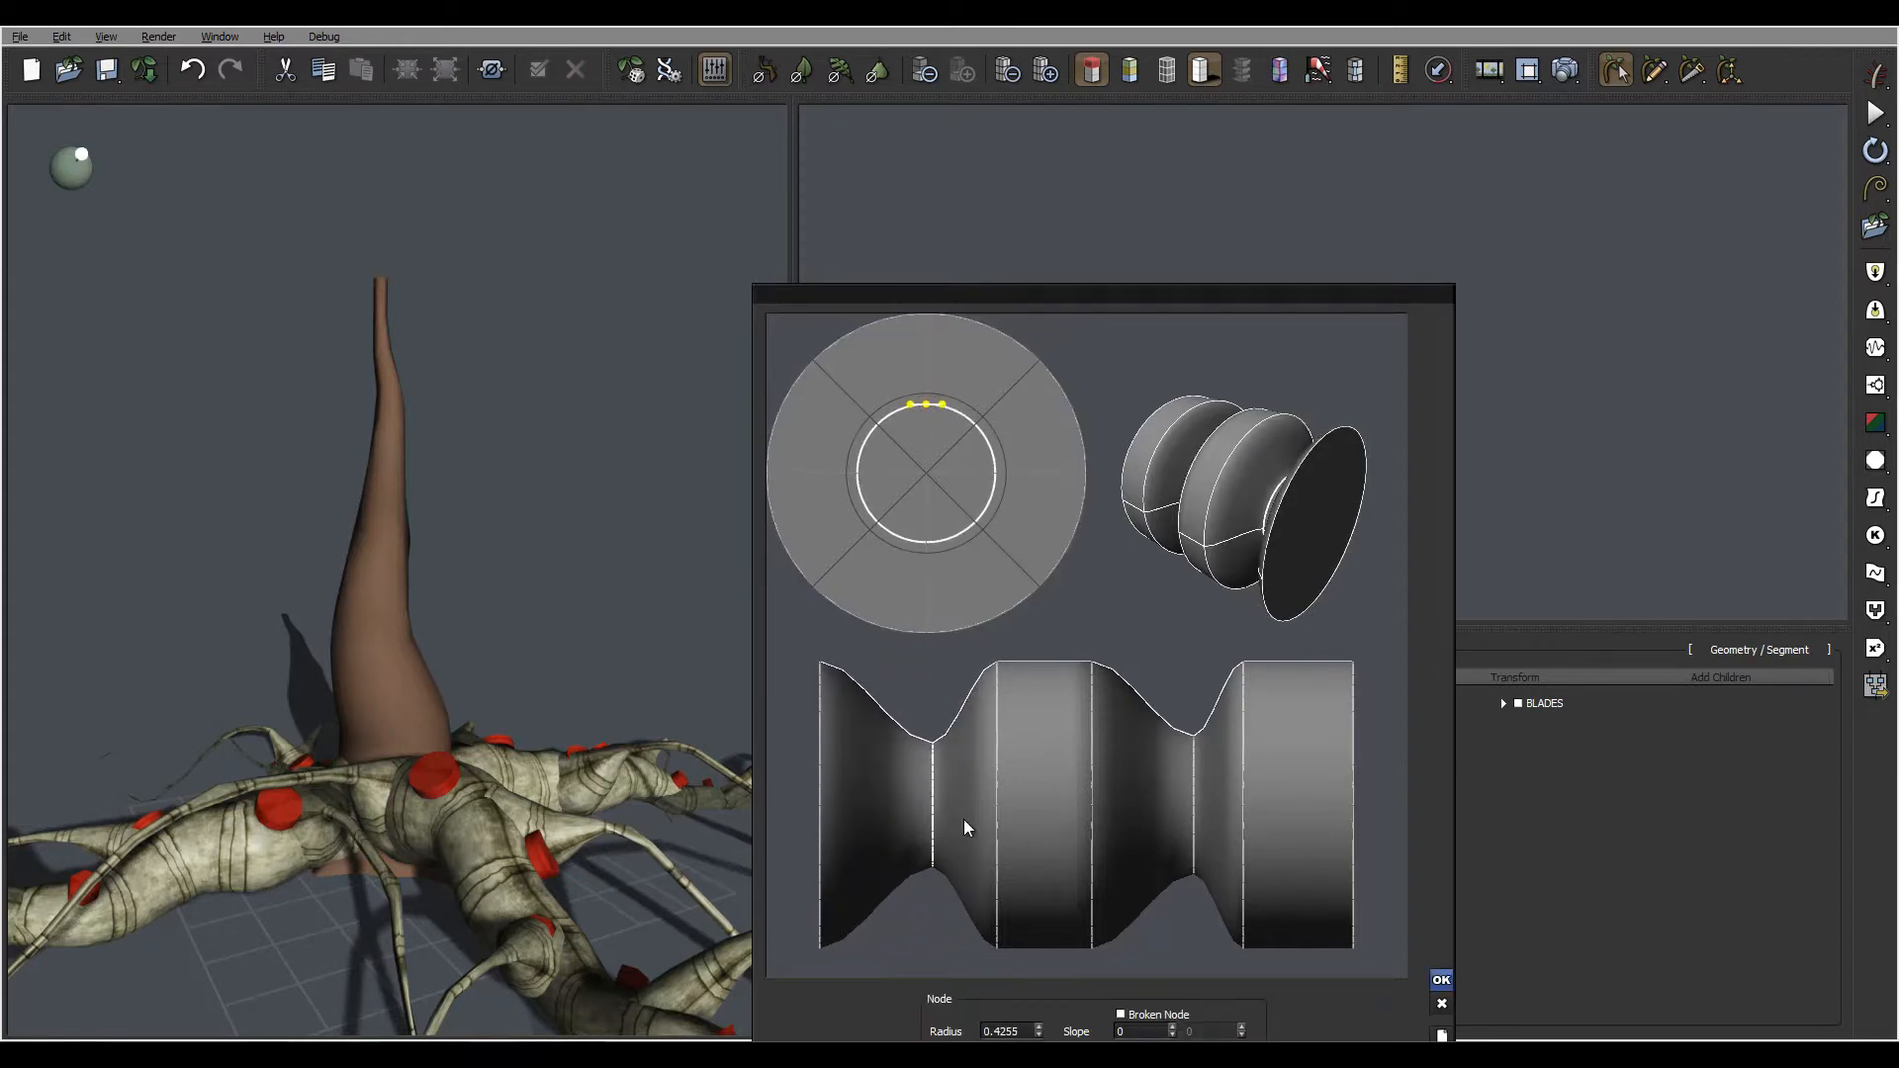
{"action": "left_click_drag", "start_coordinate": [940, 821], "coordinate": [962, 813]}
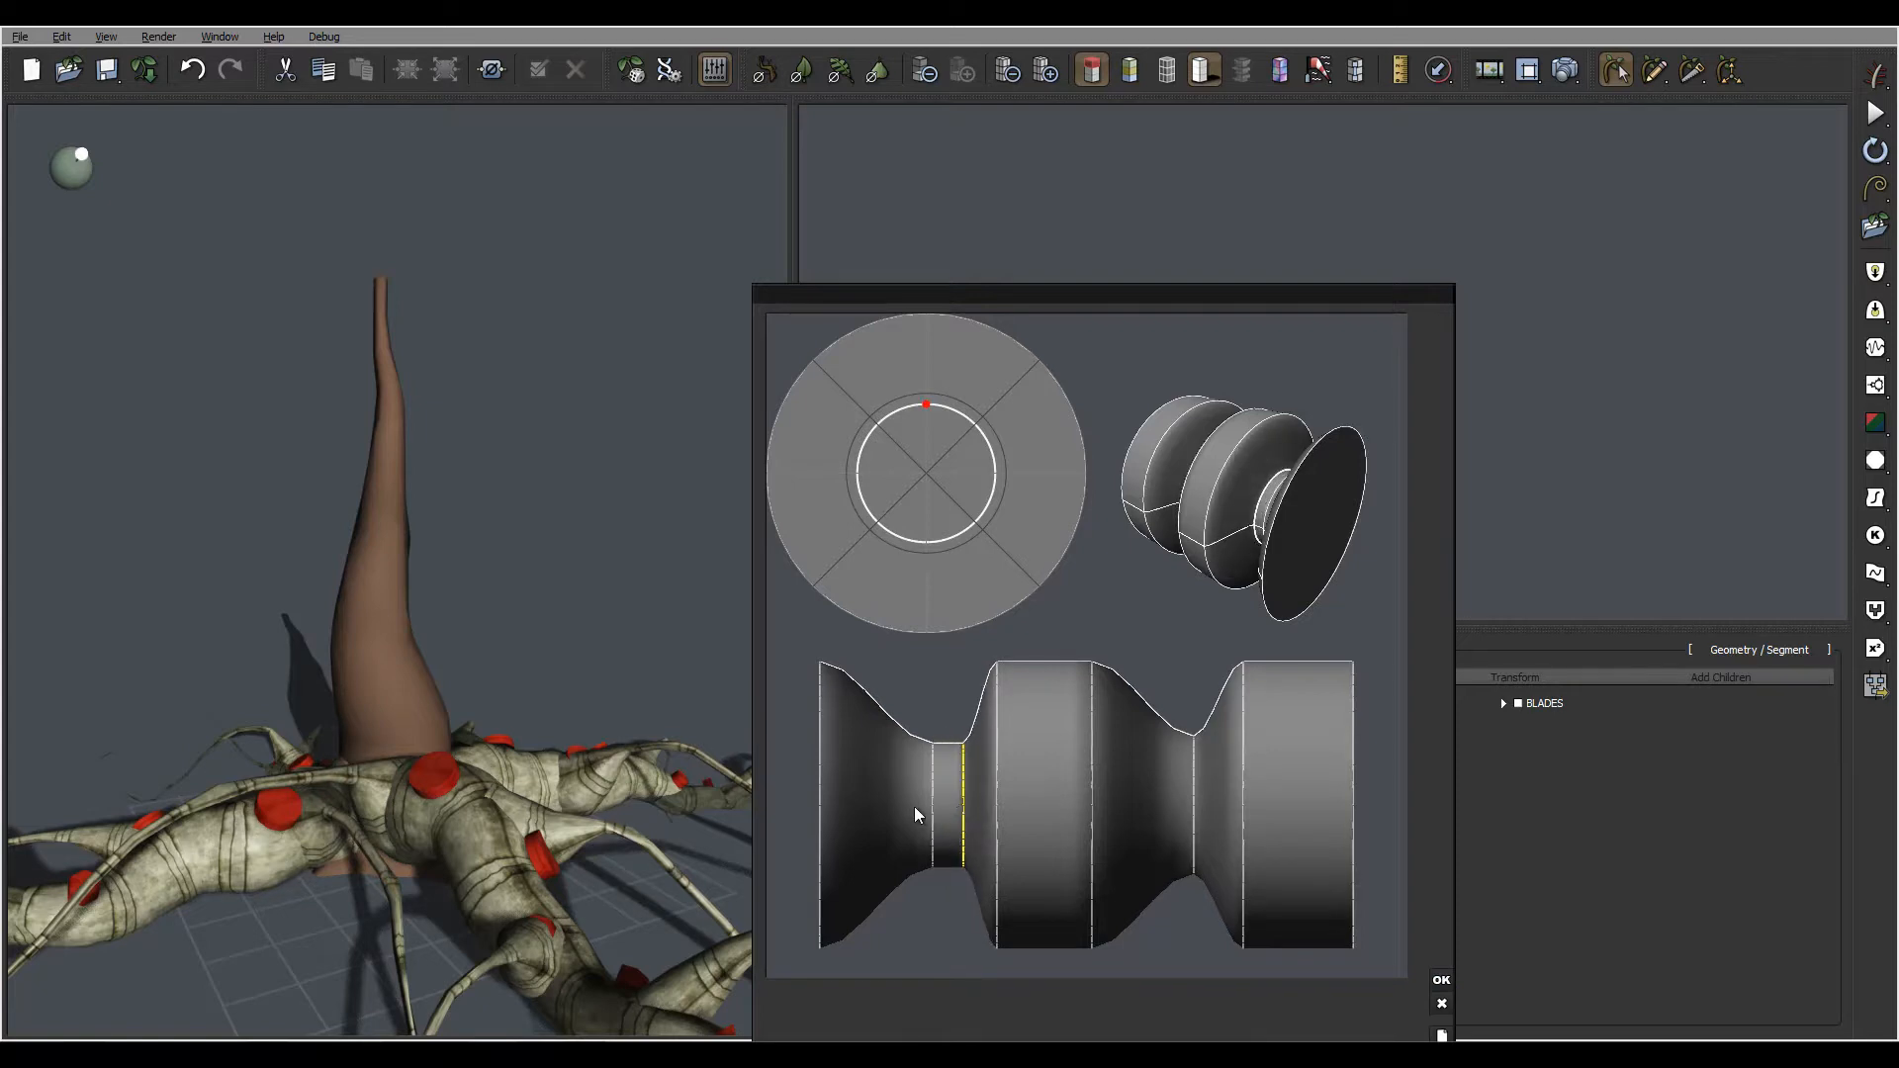
{"action": "left_click", "coordinate": [932, 804]}
{"action": "left_click_drag", "start_coordinate": [926, 403], "coordinate": [927, 308]}
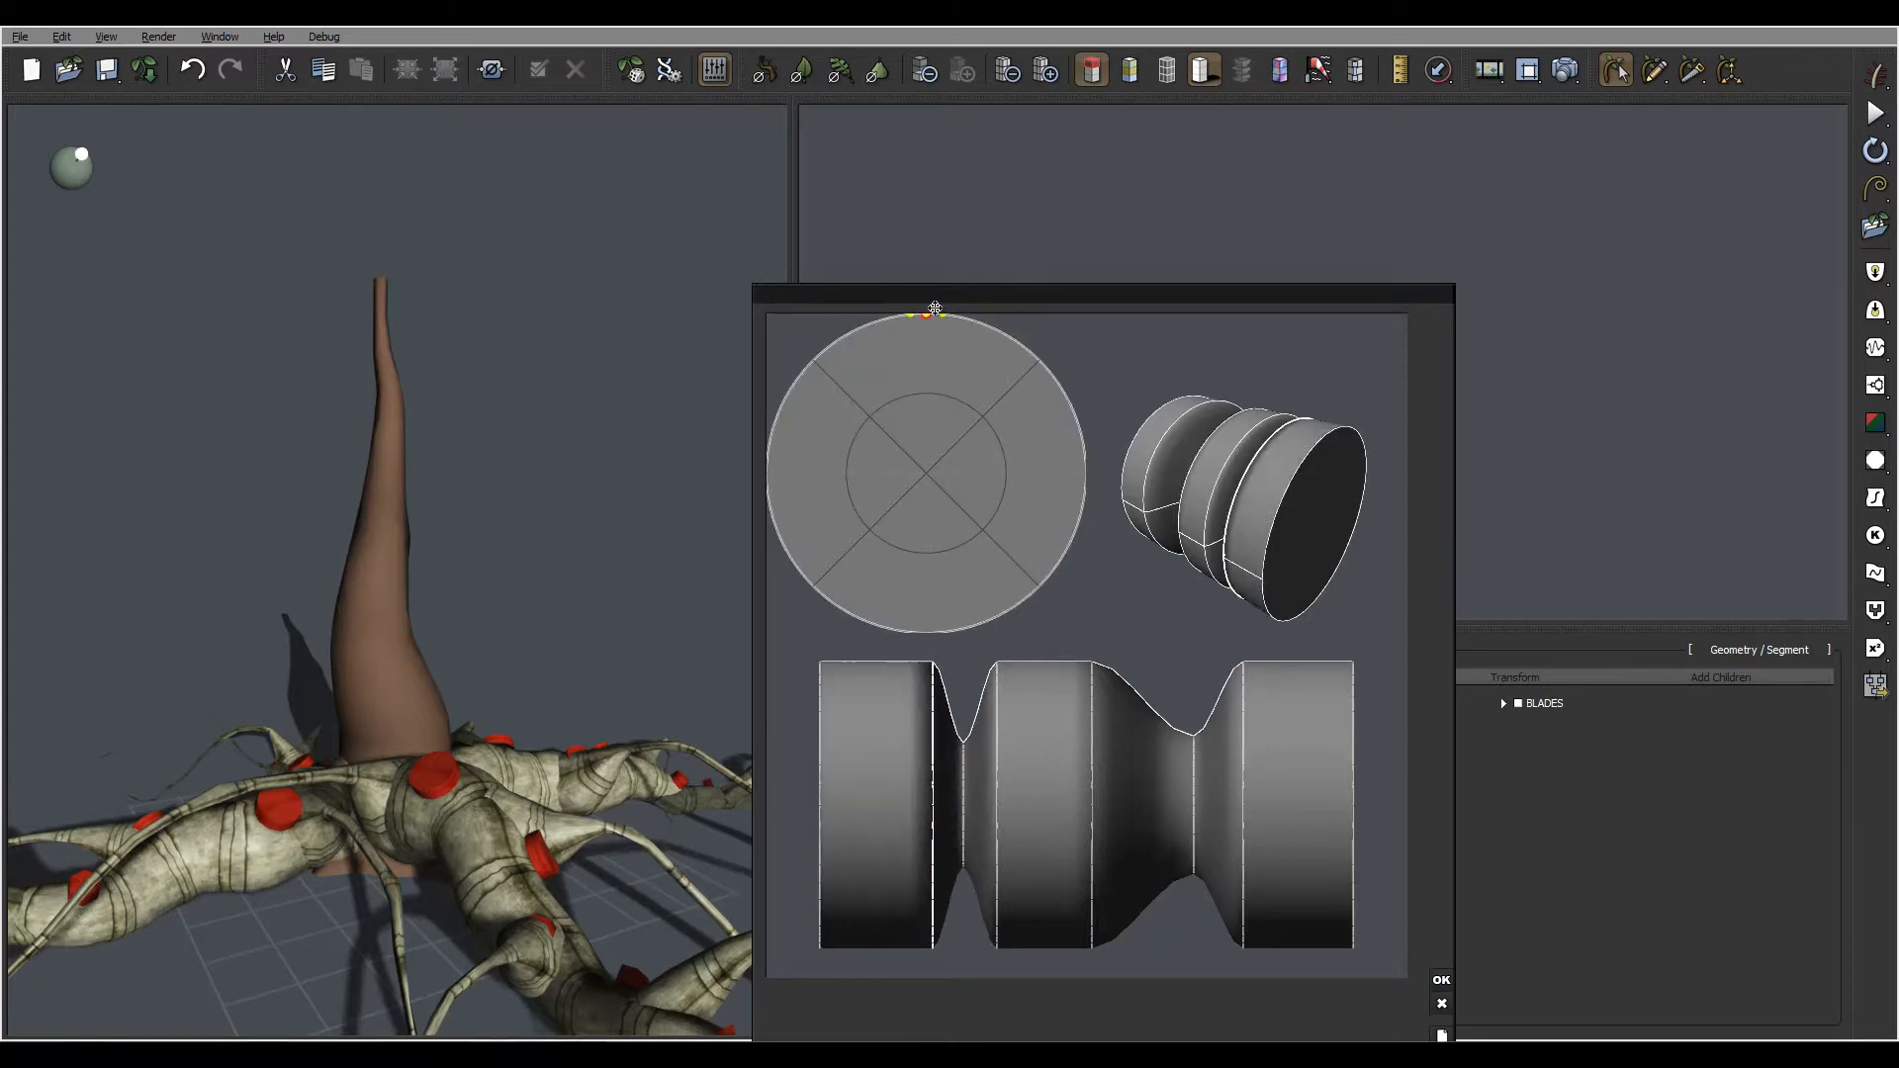
{"action": "left_click", "coordinate": [961, 799]}
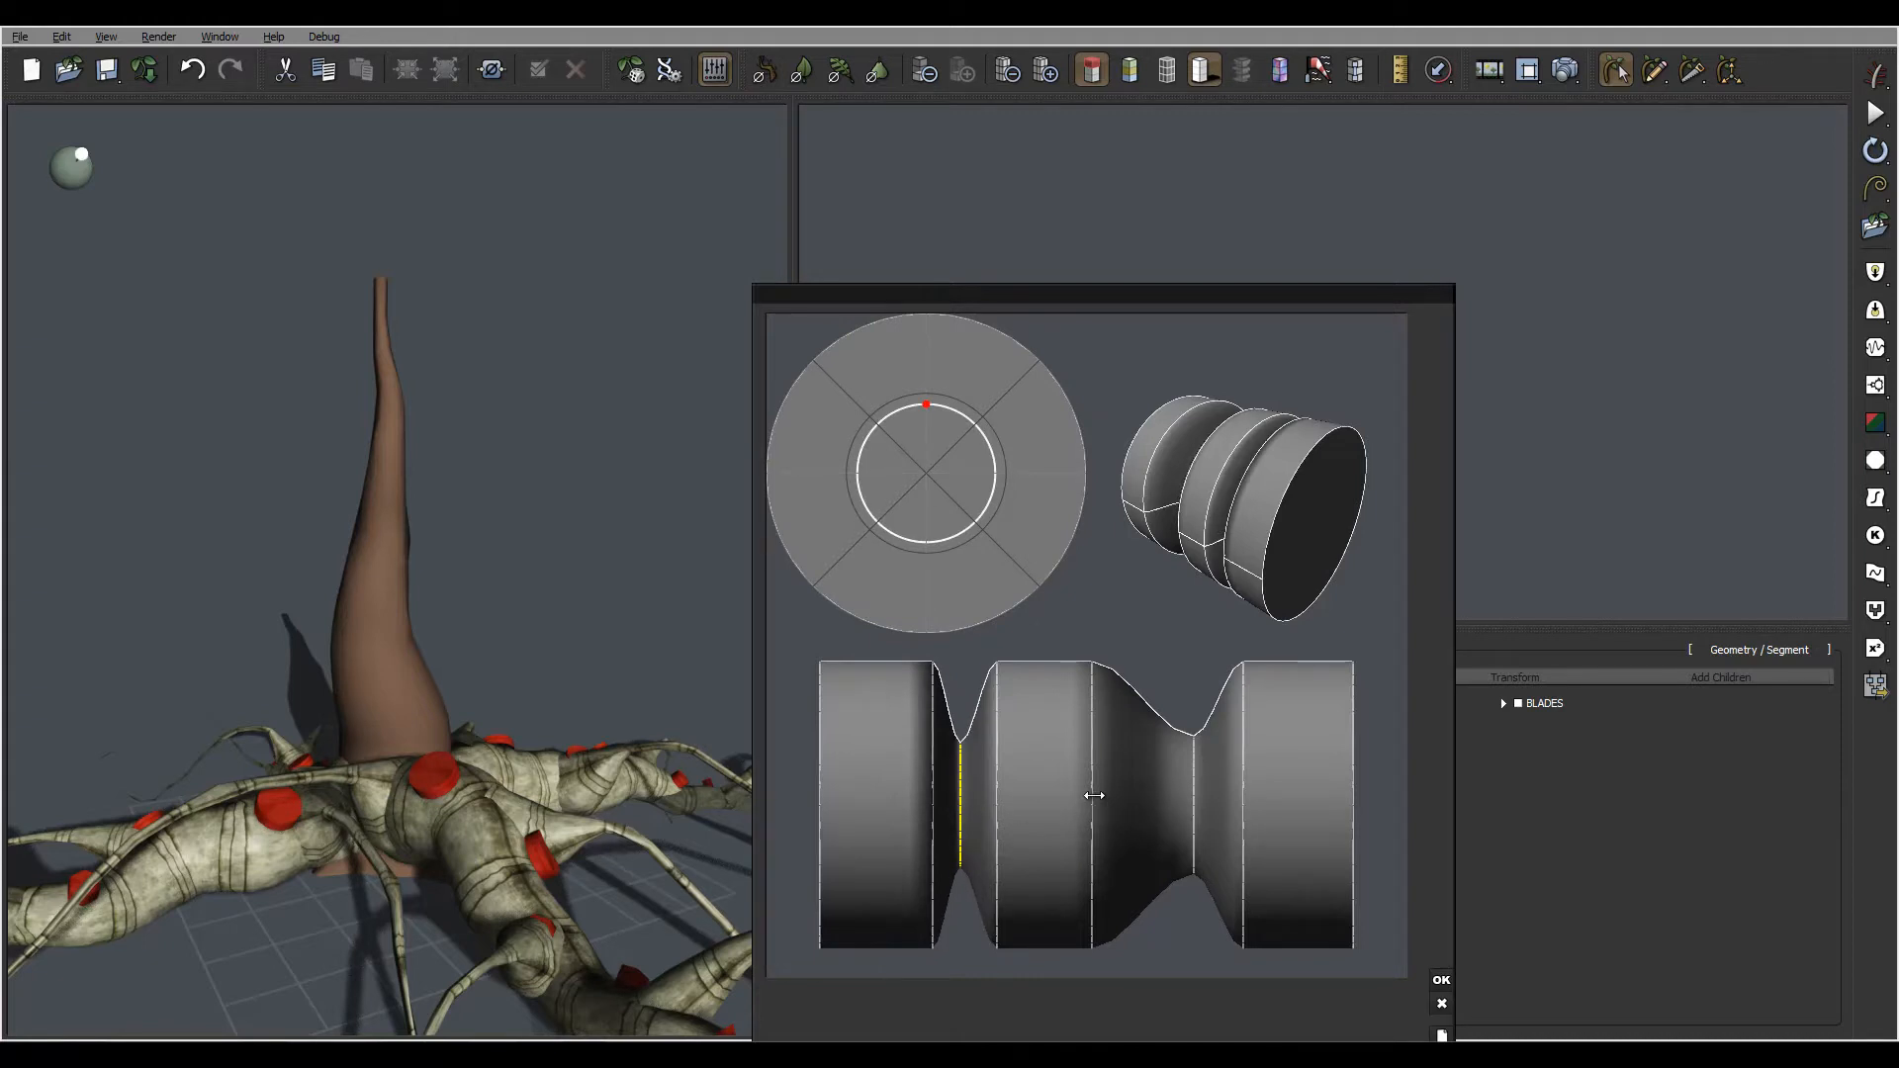
{"action": "left_click_drag", "start_coordinate": [1092, 788], "coordinate": [1148, 797]}
{"action": "left_click", "coordinate": [1450, 980]}
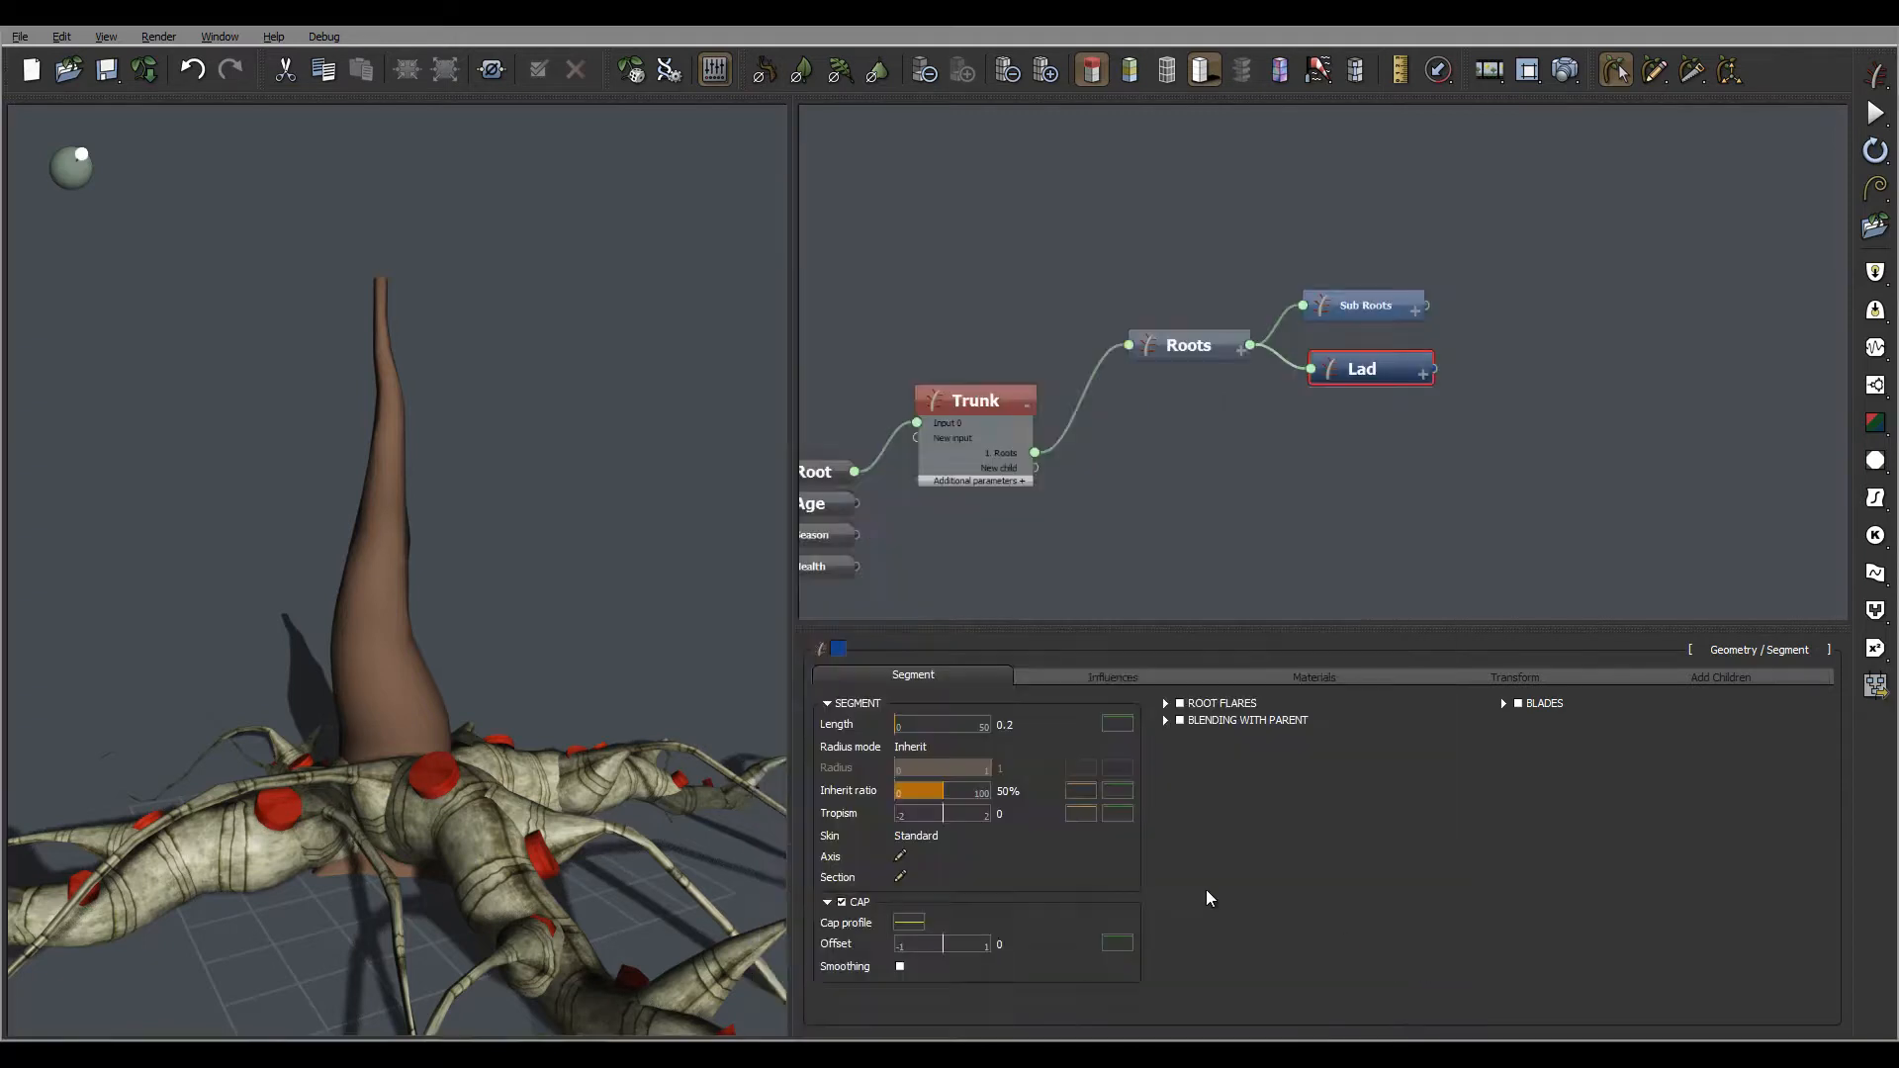
Lower the first keypoint of the Lad cap profile to about 0.23 at X = 0 and accept the curve
{"action": "right_click_drag", "start_coordinate": [475, 797], "coordinate": [534, 806]}
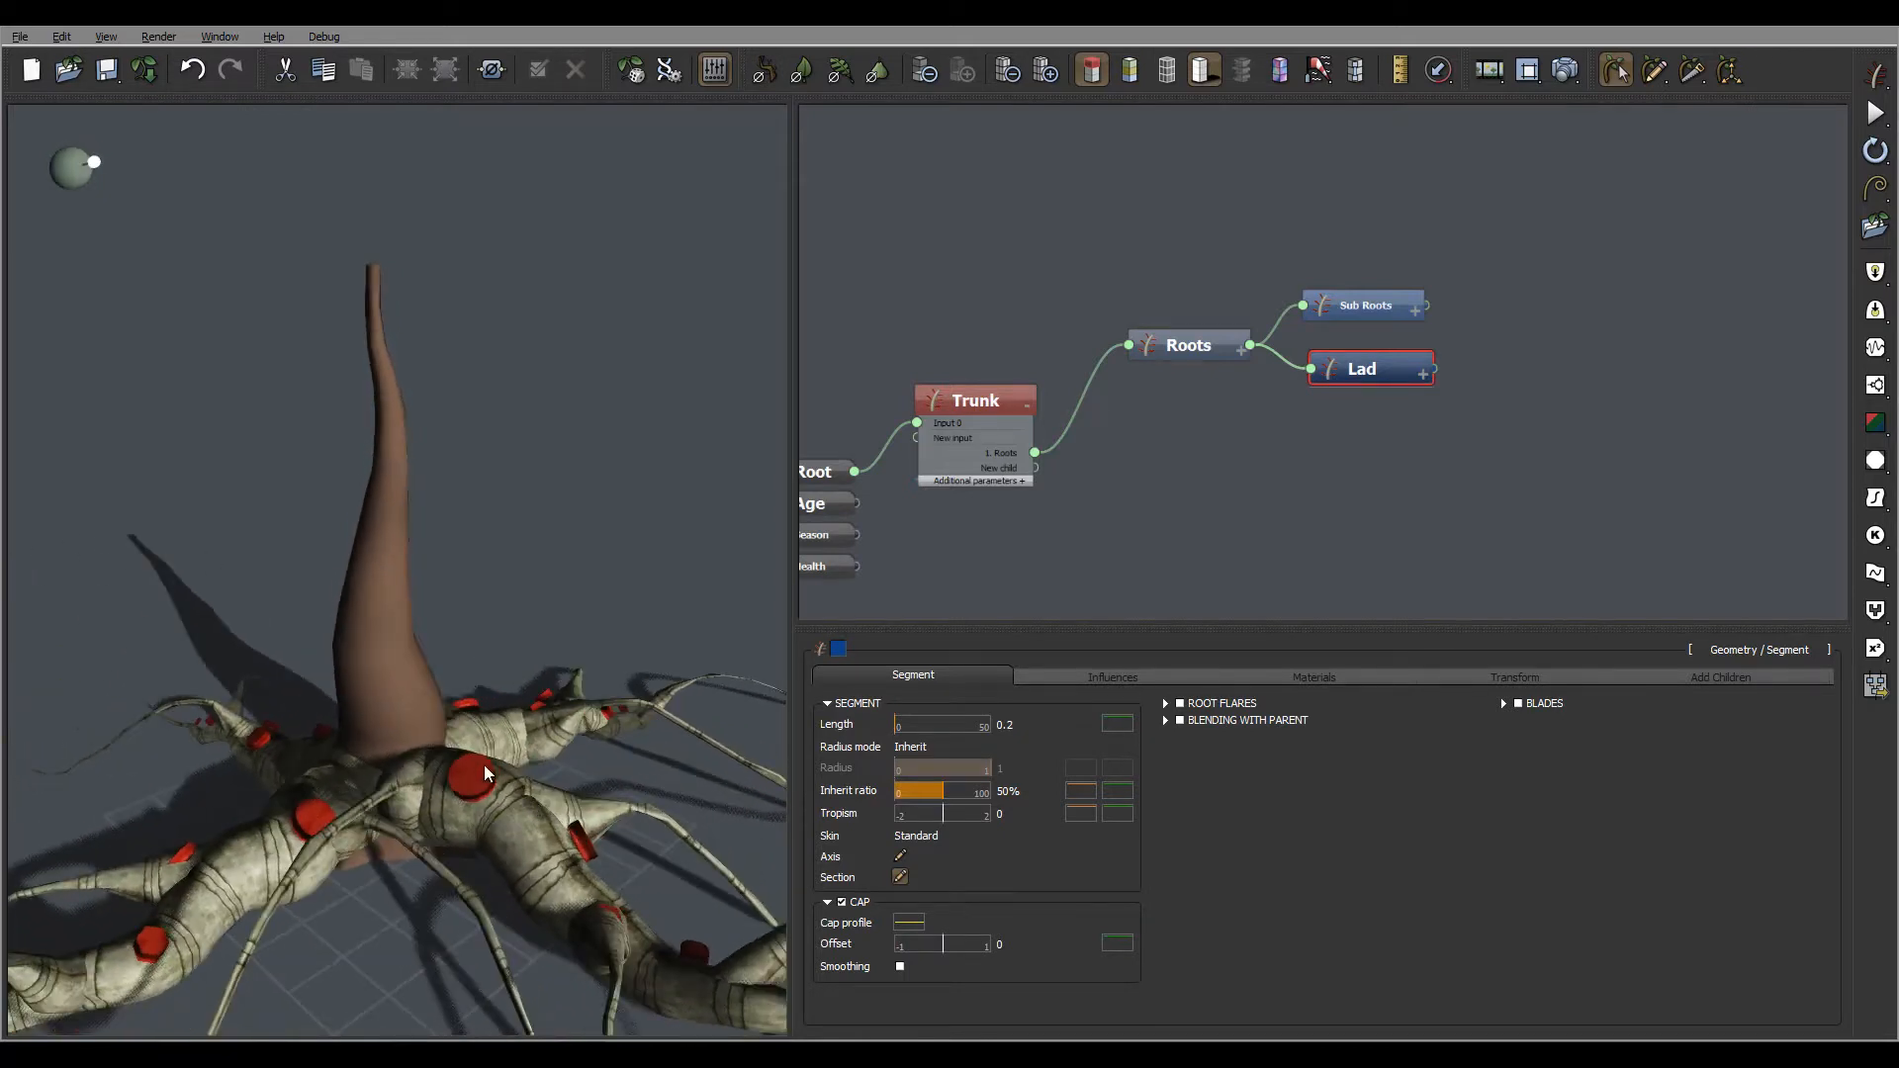
{"action": "left_click", "coordinate": [908, 923]}
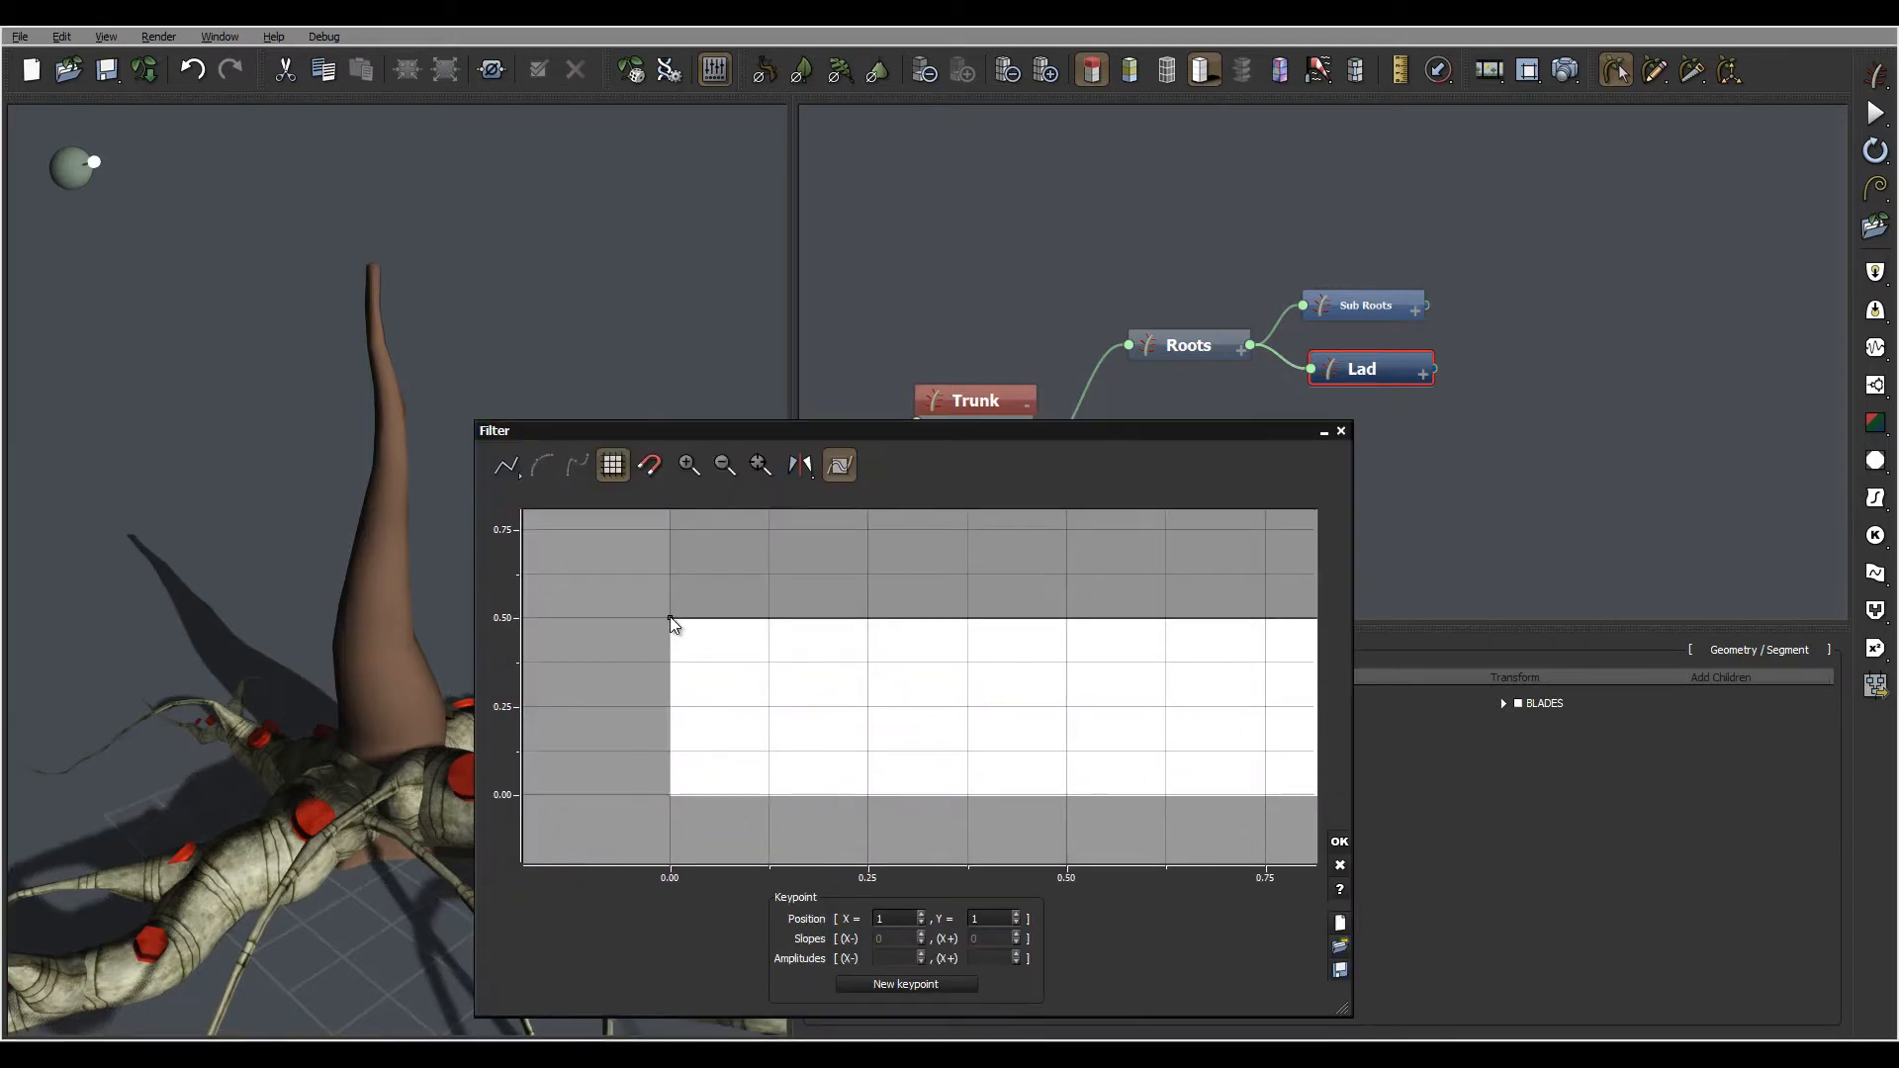
{"action": "left_click", "coordinate": [671, 620]}
{"action": "left_click_drag", "start_coordinate": [671, 619], "coordinate": [667, 712]}
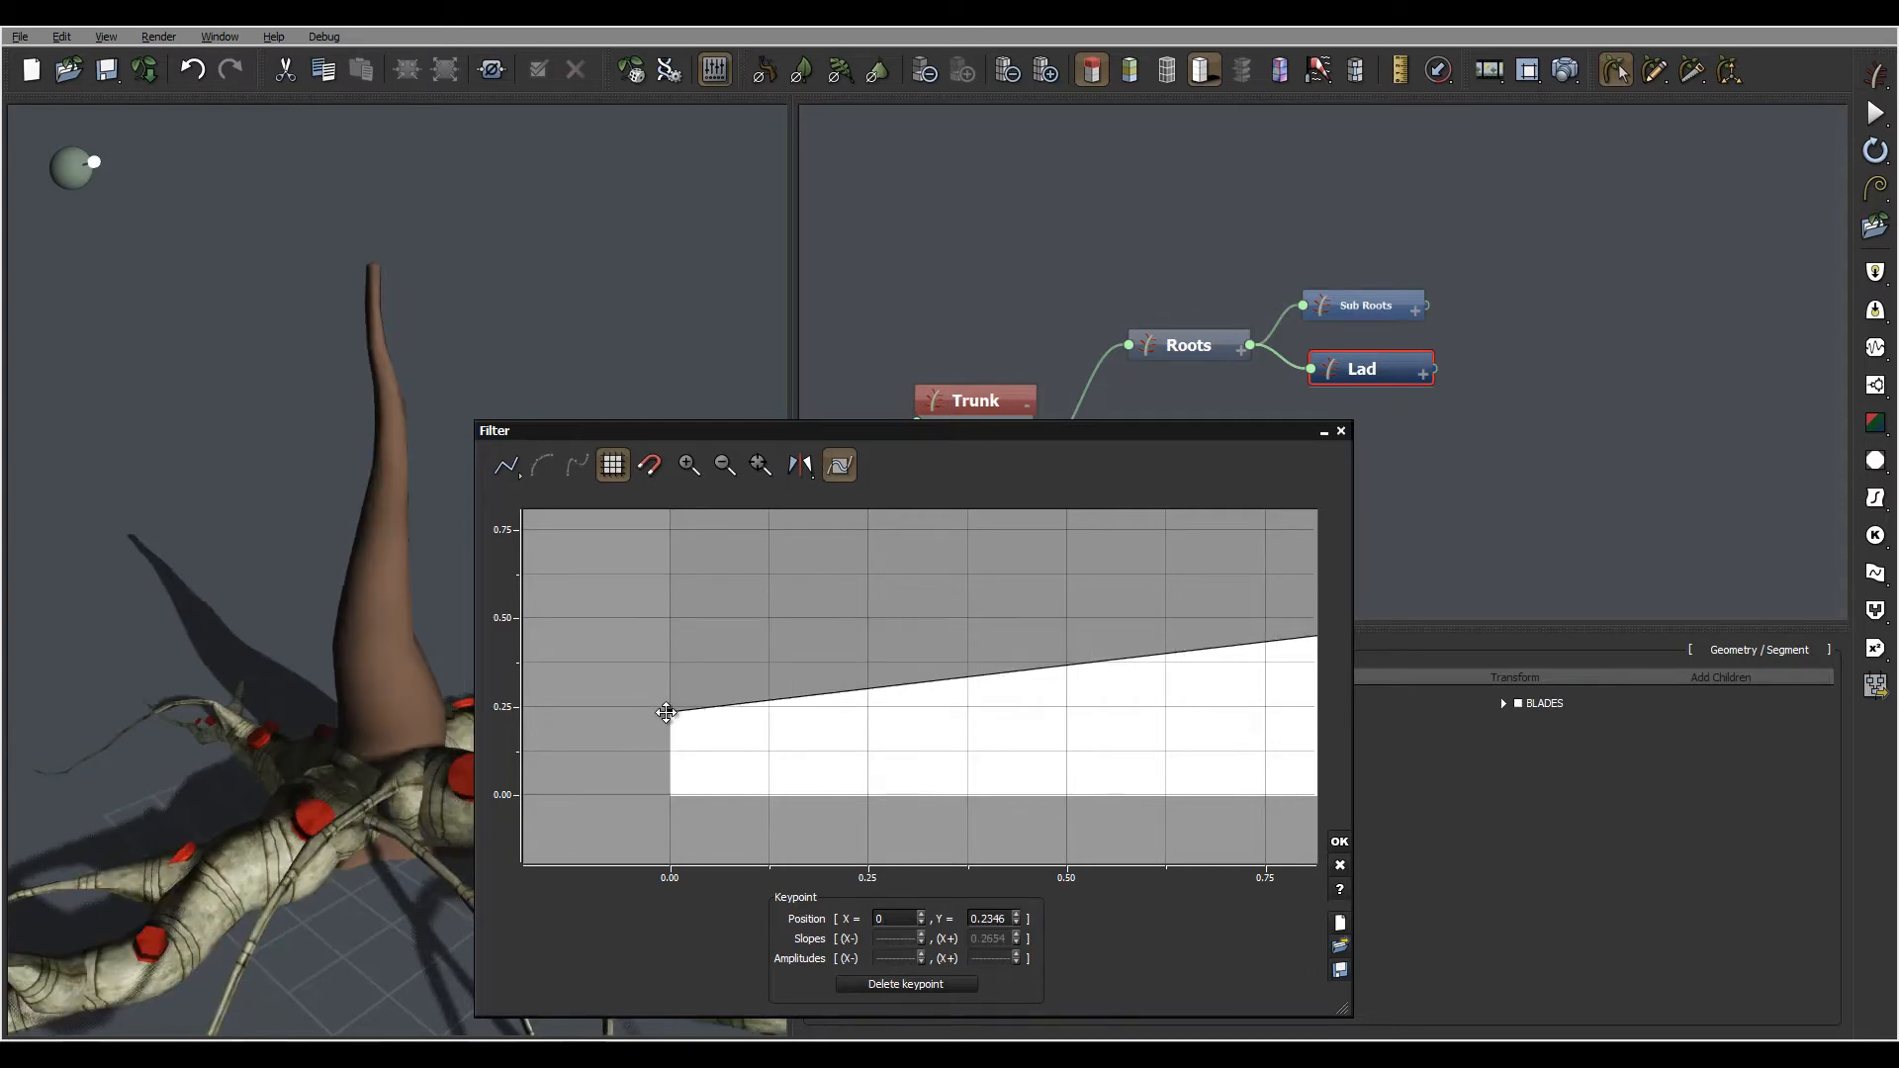
{"action": "left_click", "coordinate": [1339, 842]}
{"action": "right_click_drag", "start_coordinate": [494, 704], "coordinate": [490, 815]}
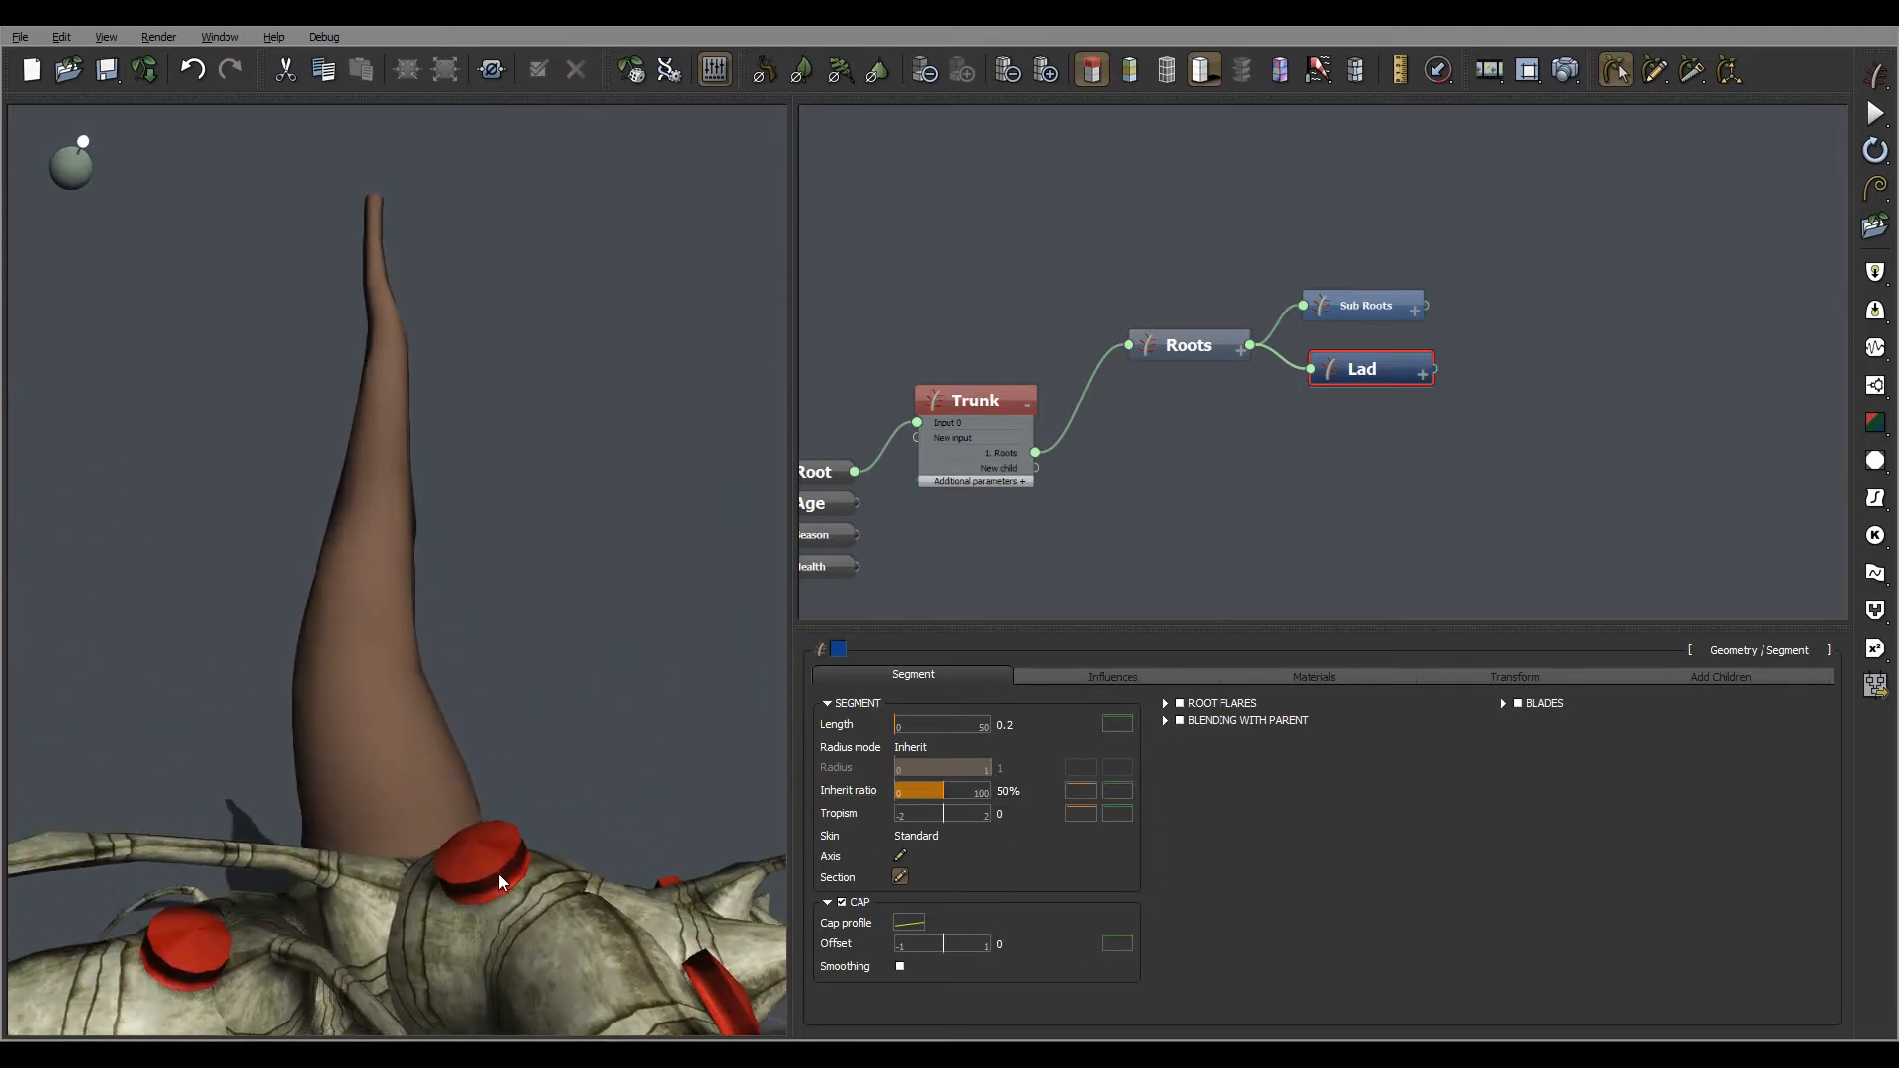
{"action": "right_click_drag", "start_coordinate": [515, 910], "coordinate": [551, 848]}
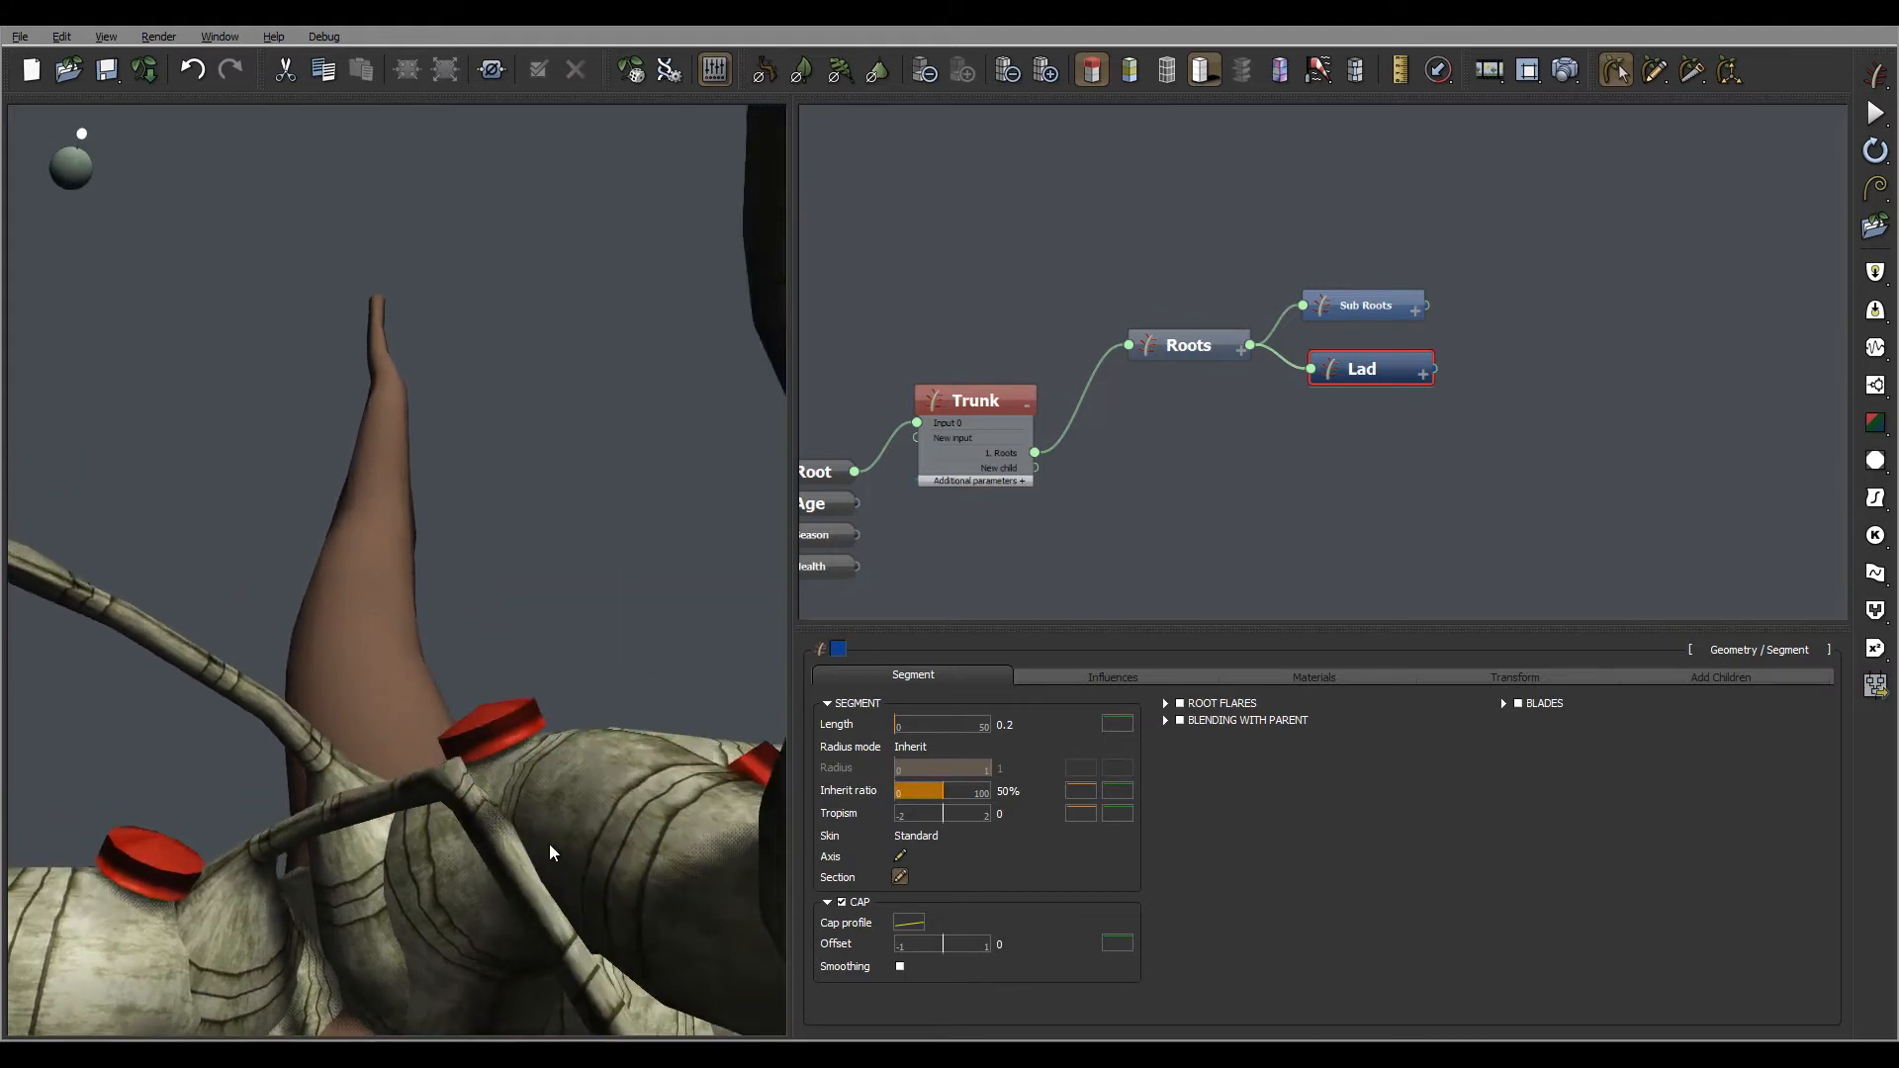
Sink the Lad children into the Roots by setting their Move out value to -0.1
{"action": "left_click", "coordinate": [1224, 345]}
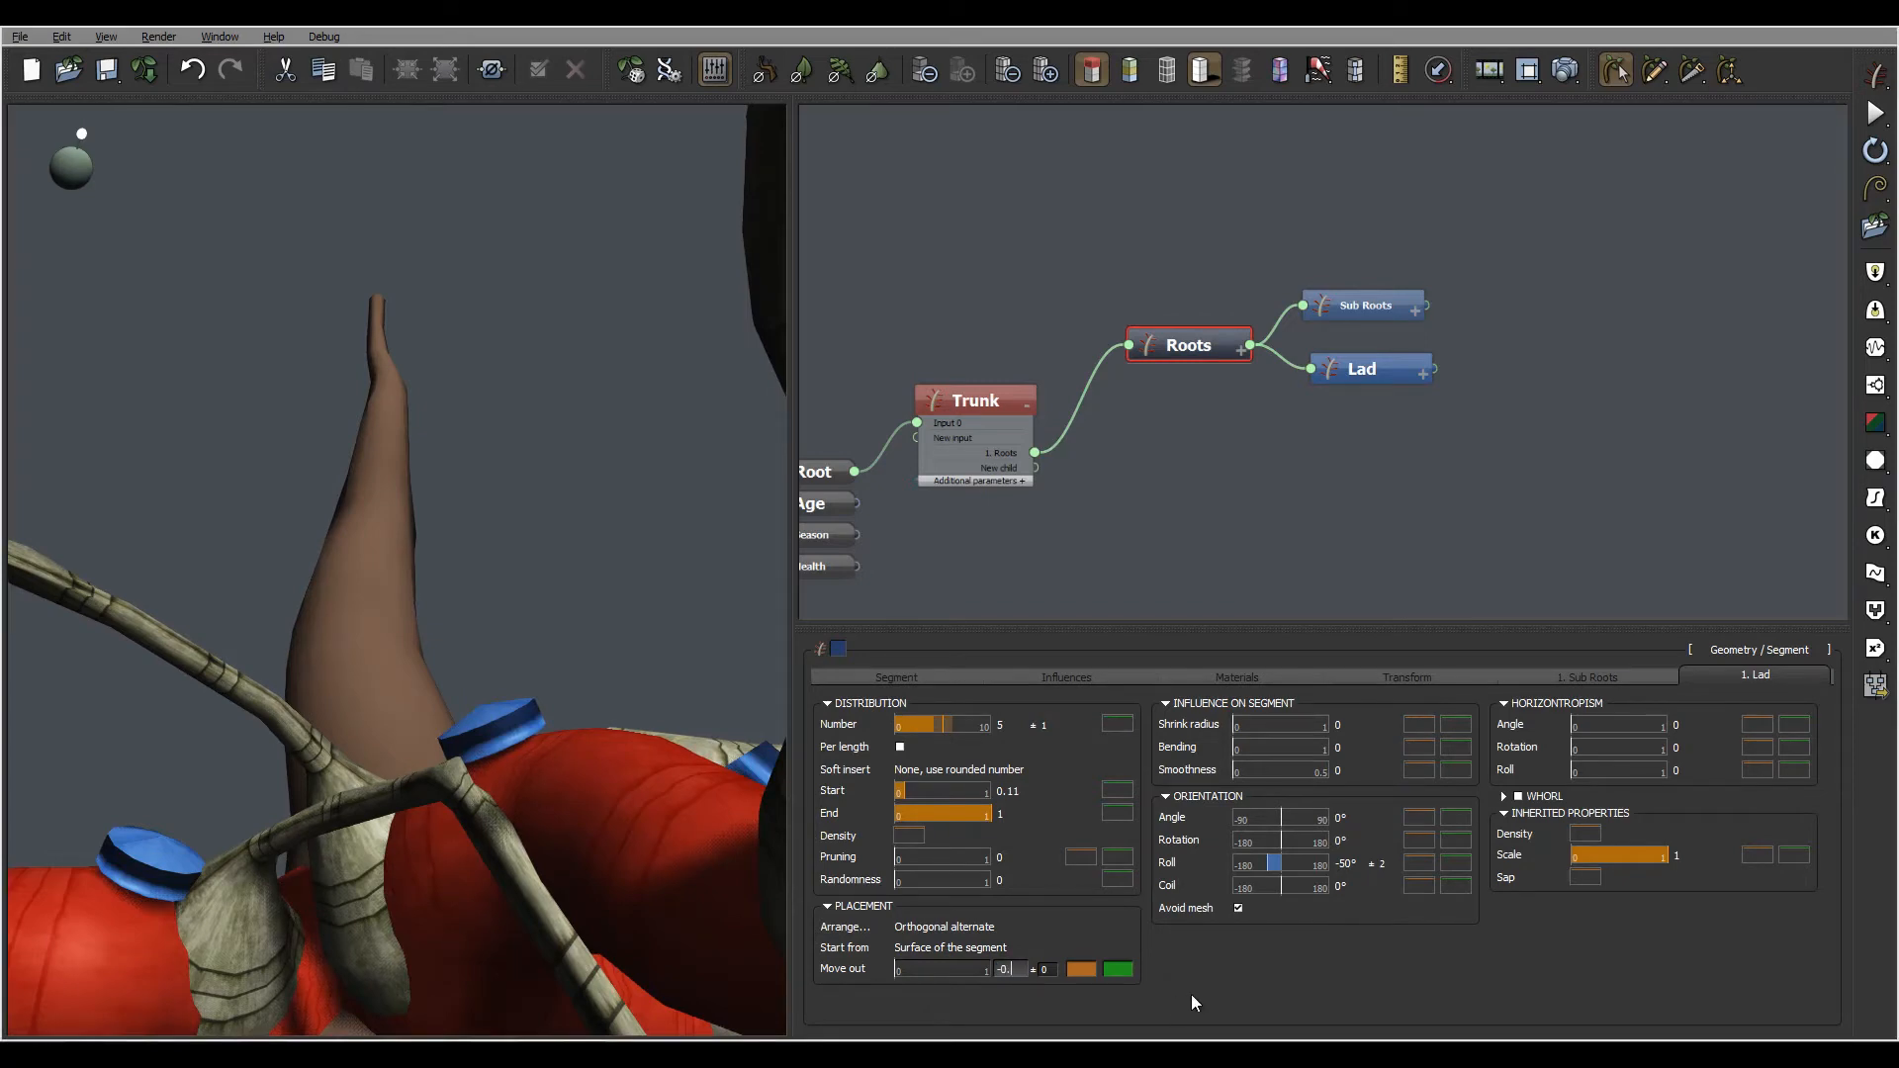
{"action": "type", "text": ".1"}
{"action": "key", "text": "Return"}
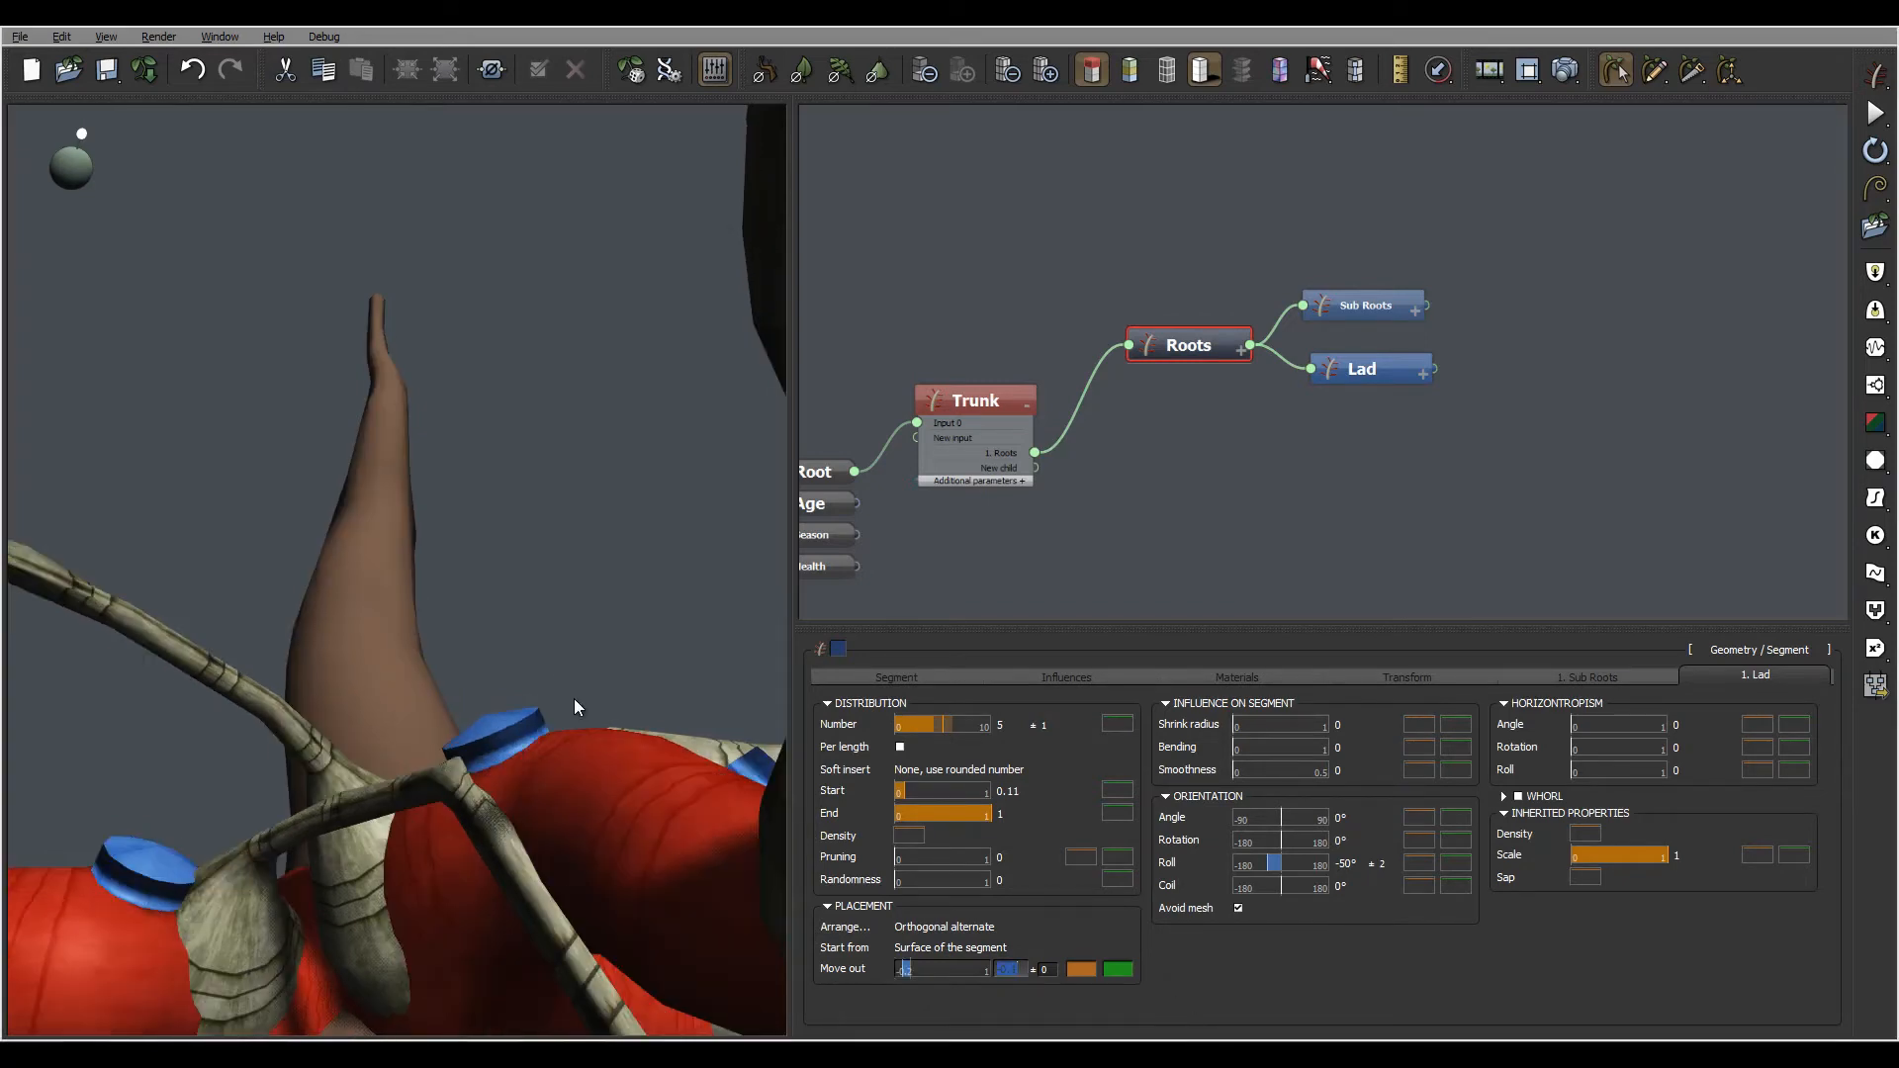
{"action": "scroll", "coordinate": [601, 712], "scroll_direction": "up", "scroll_amount": 2}
{"action": "right_click_drag", "start_coordinate": [637, 816], "coordinate": [530, 721]}
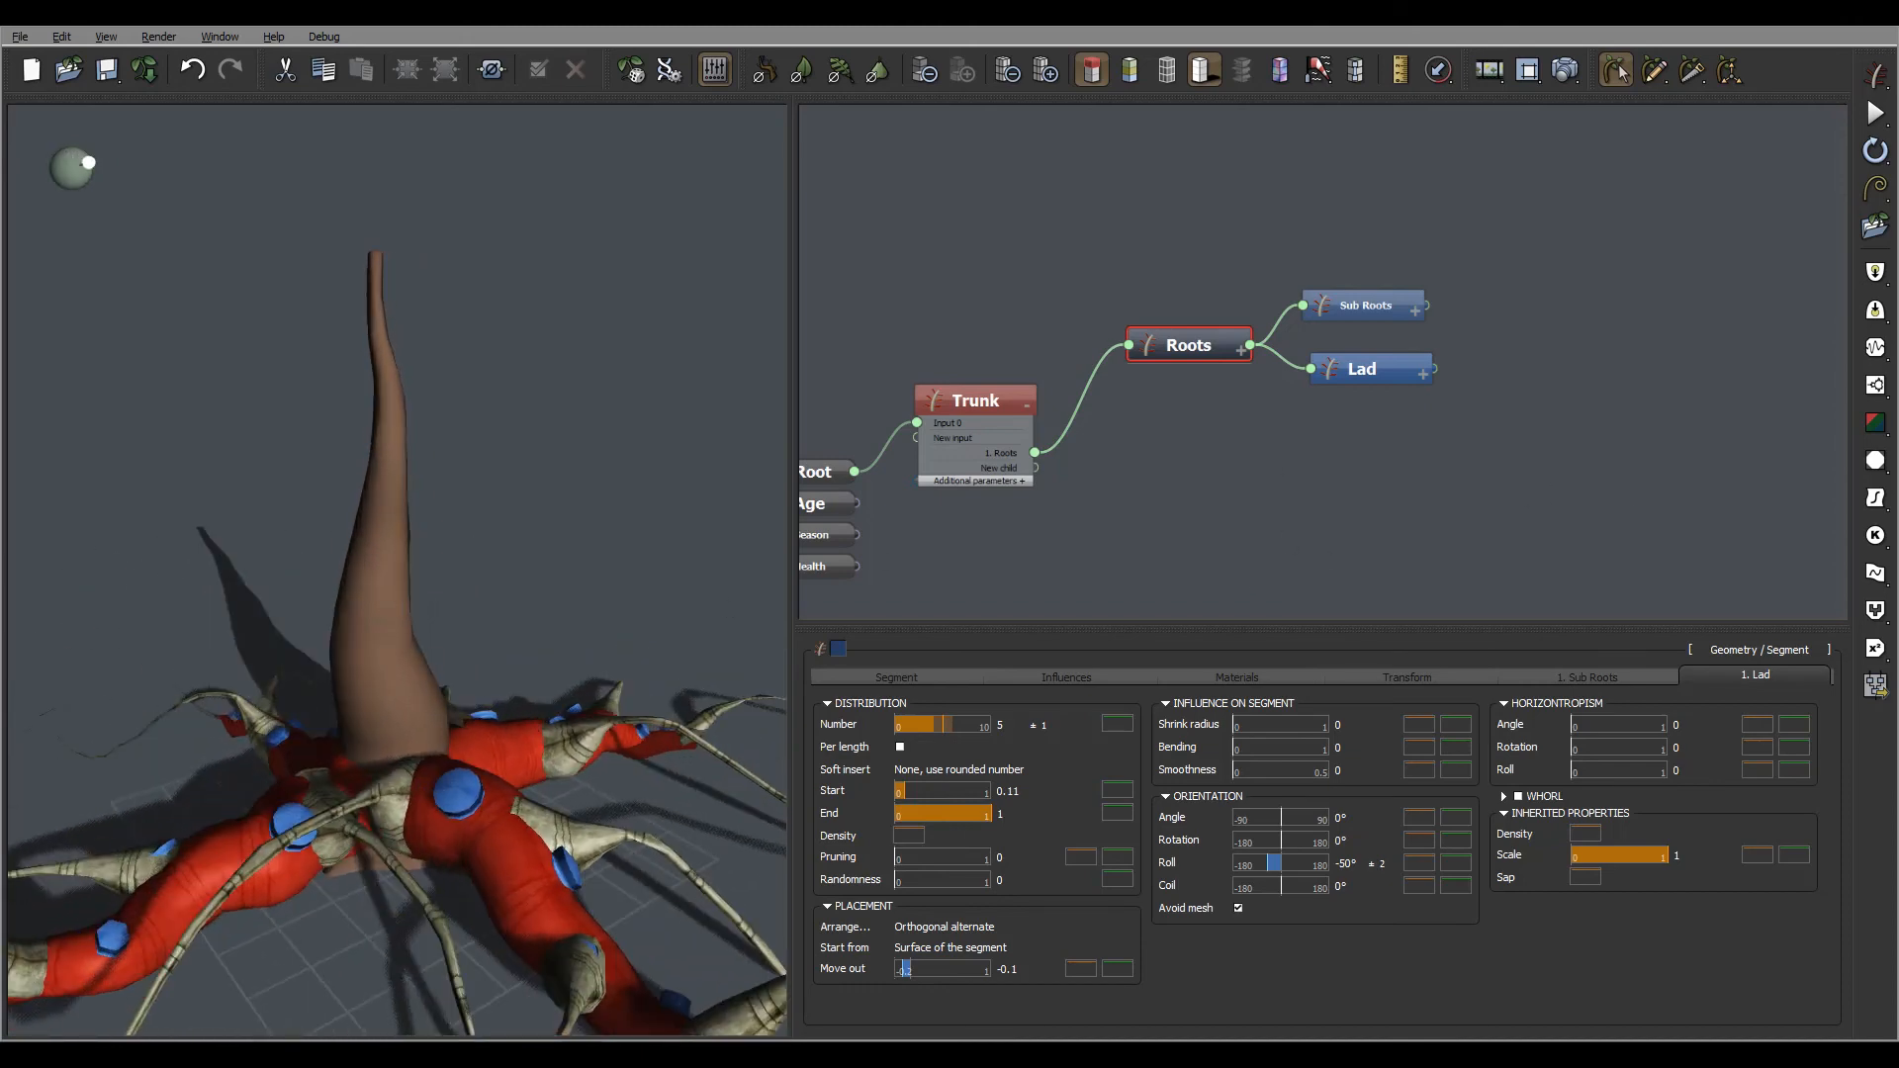